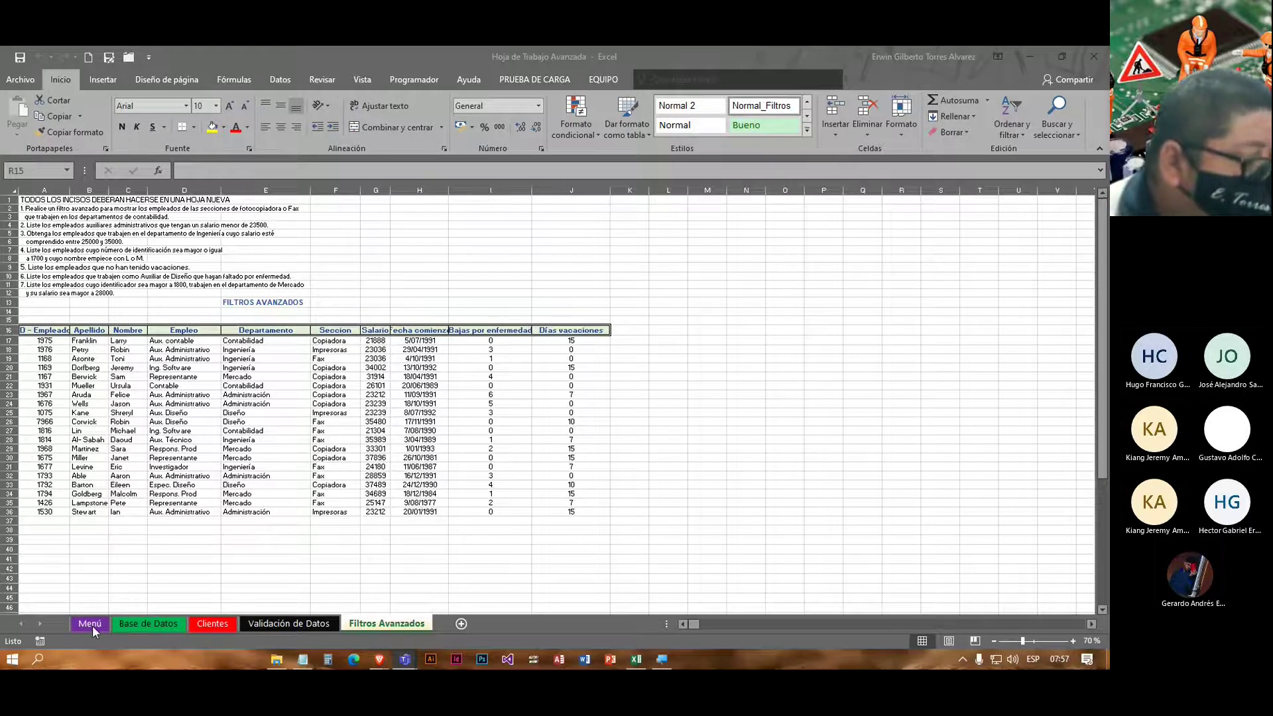
Step: Look through the Filtros Avanzados, Menú, Base de Datos, Clientes and Validación de Datos sheets to review their exercises
scroll(233, 551, "up", 2, "ctrl")
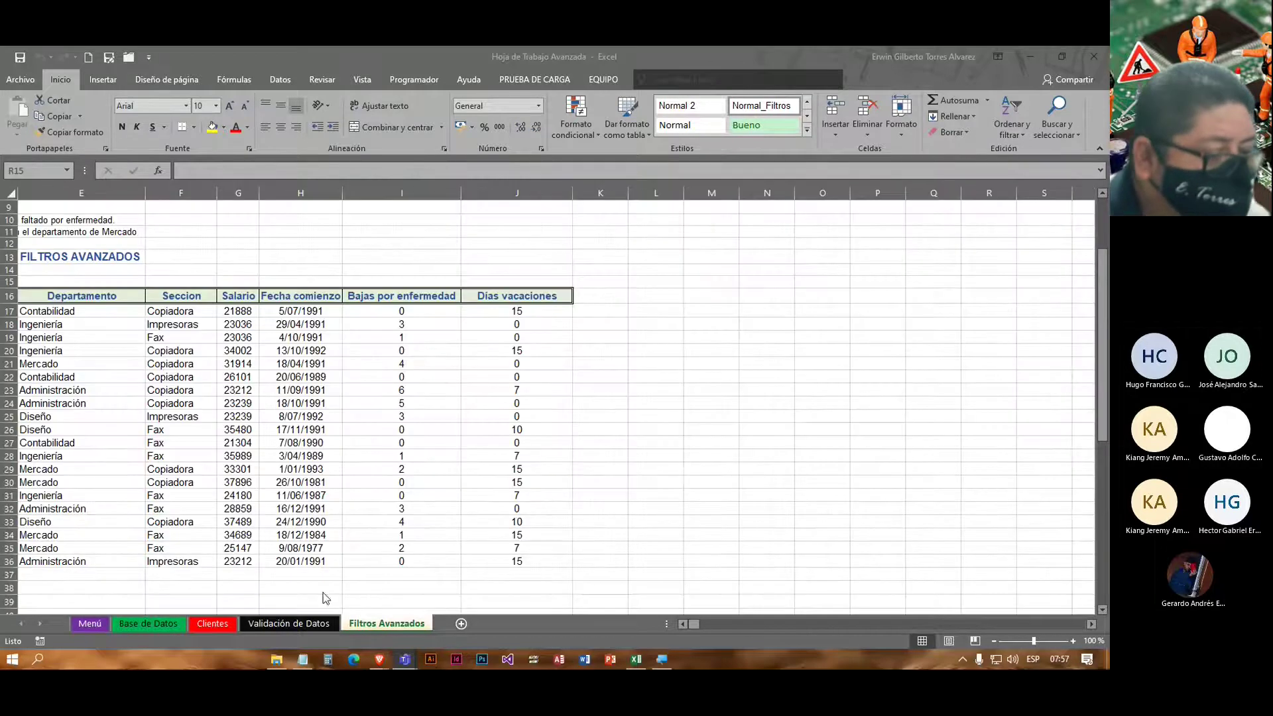
left_click(682, 624)
left_click(681, 624)
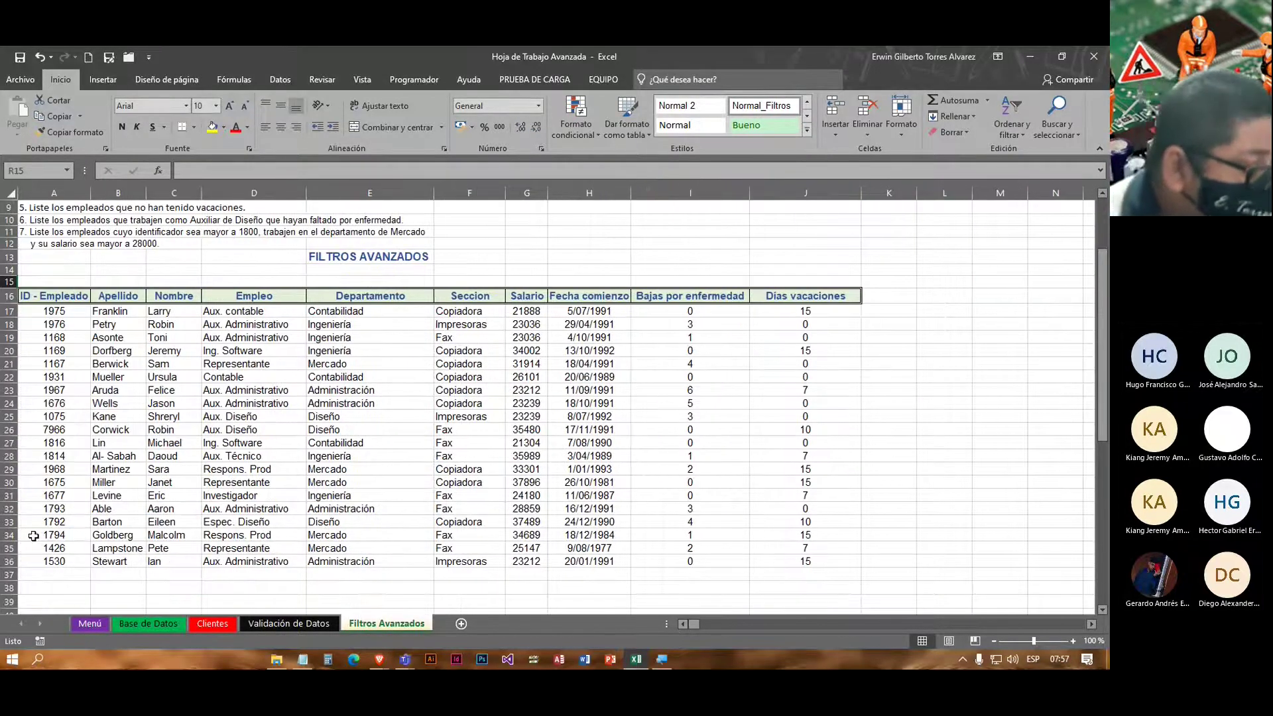
left_click(93, 624)
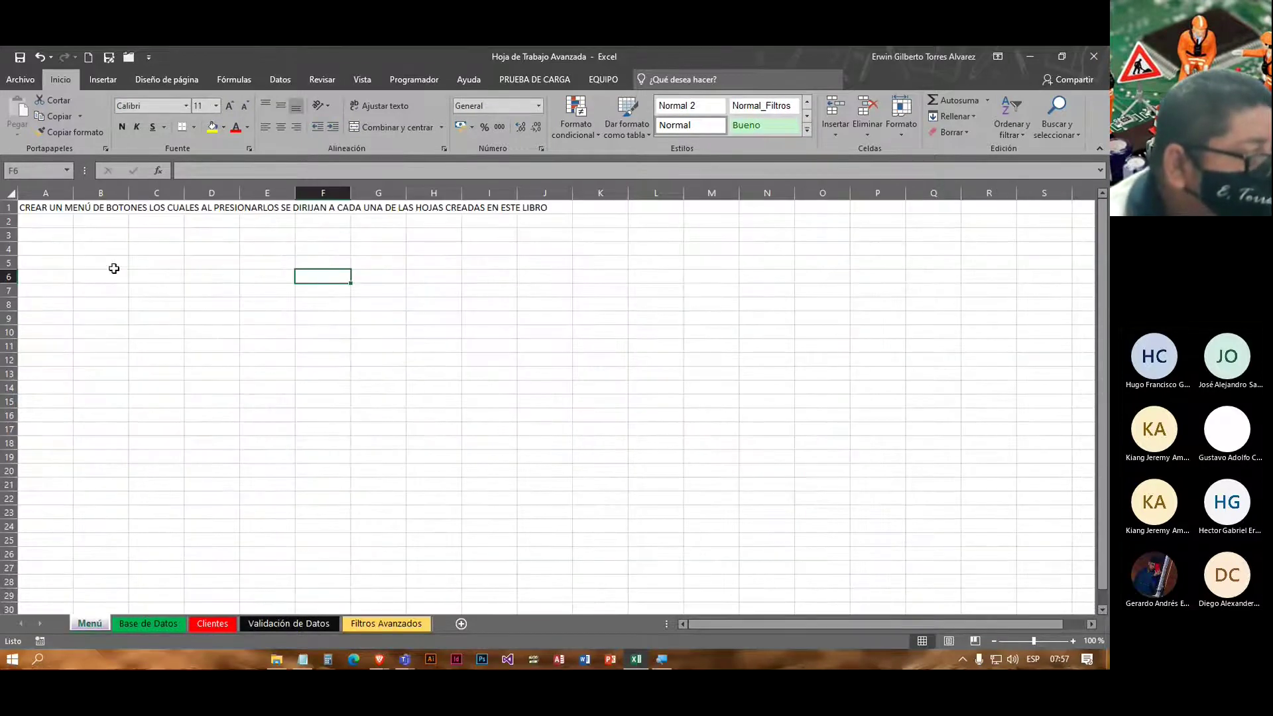
left_click_drag(185, 247, 845, 467)
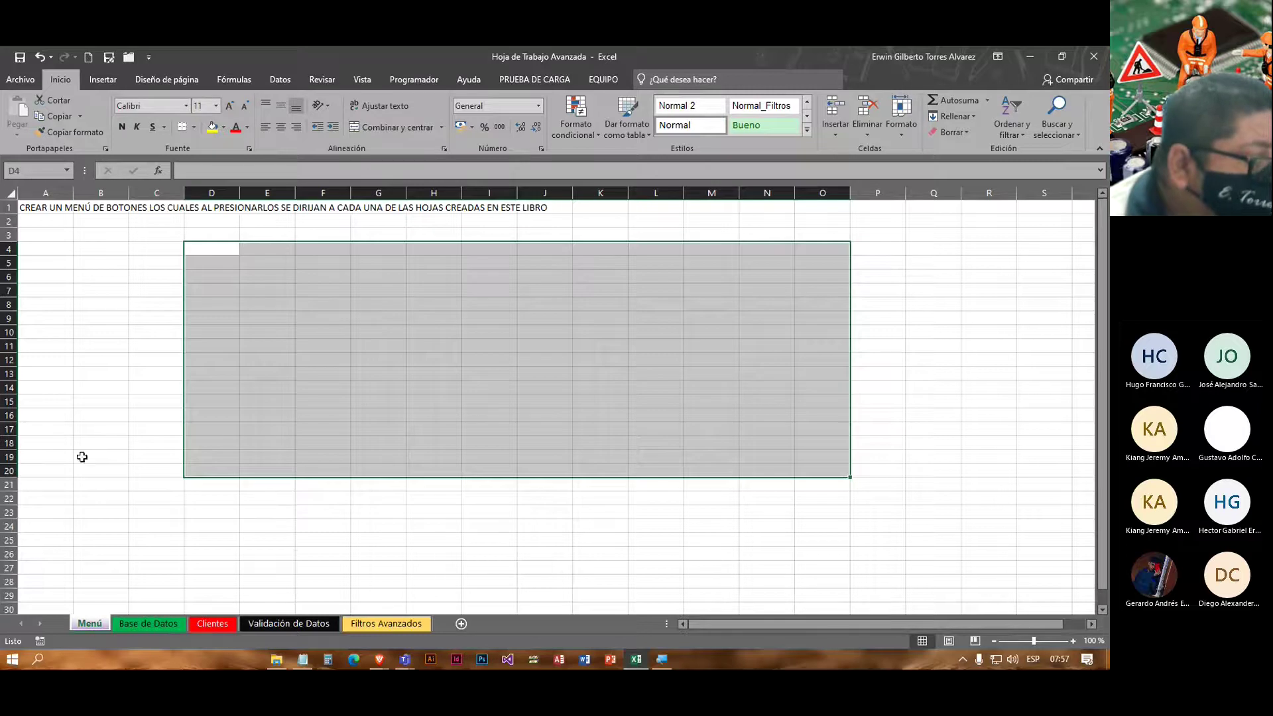
left_click(138, 626)
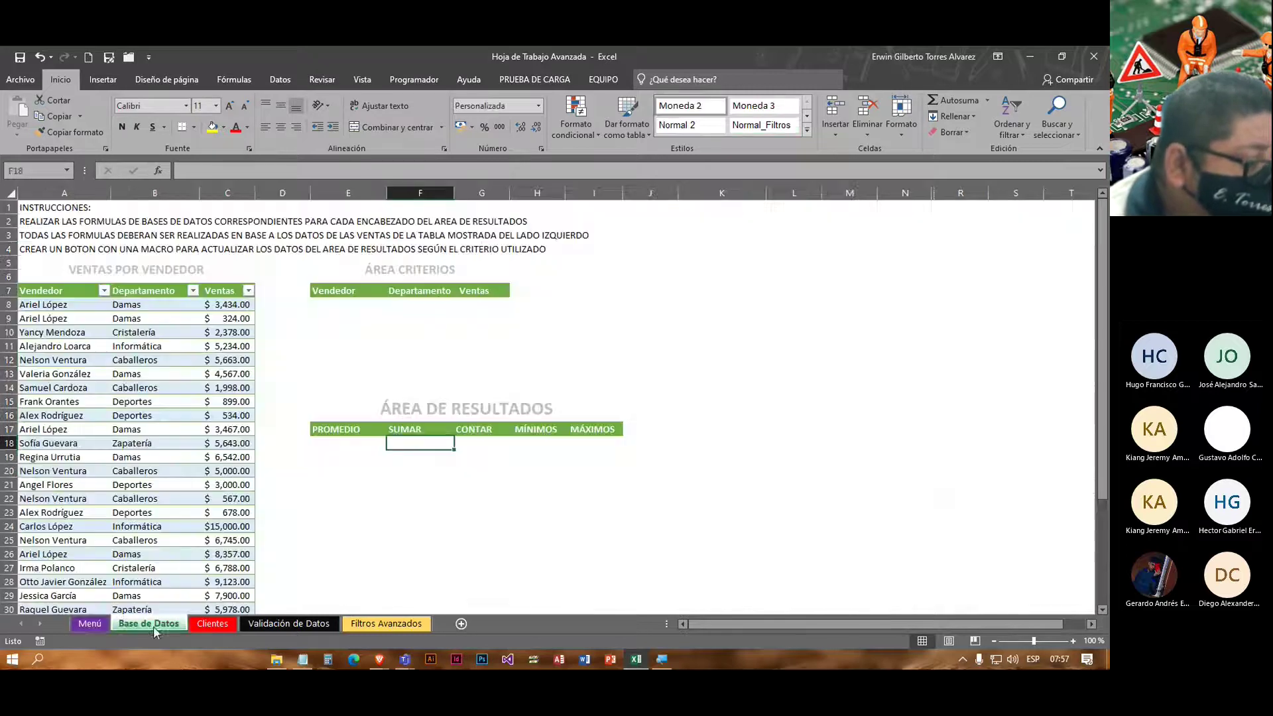
left_click(210, 623)
left_click(289, 623)
left_click(385, 623)
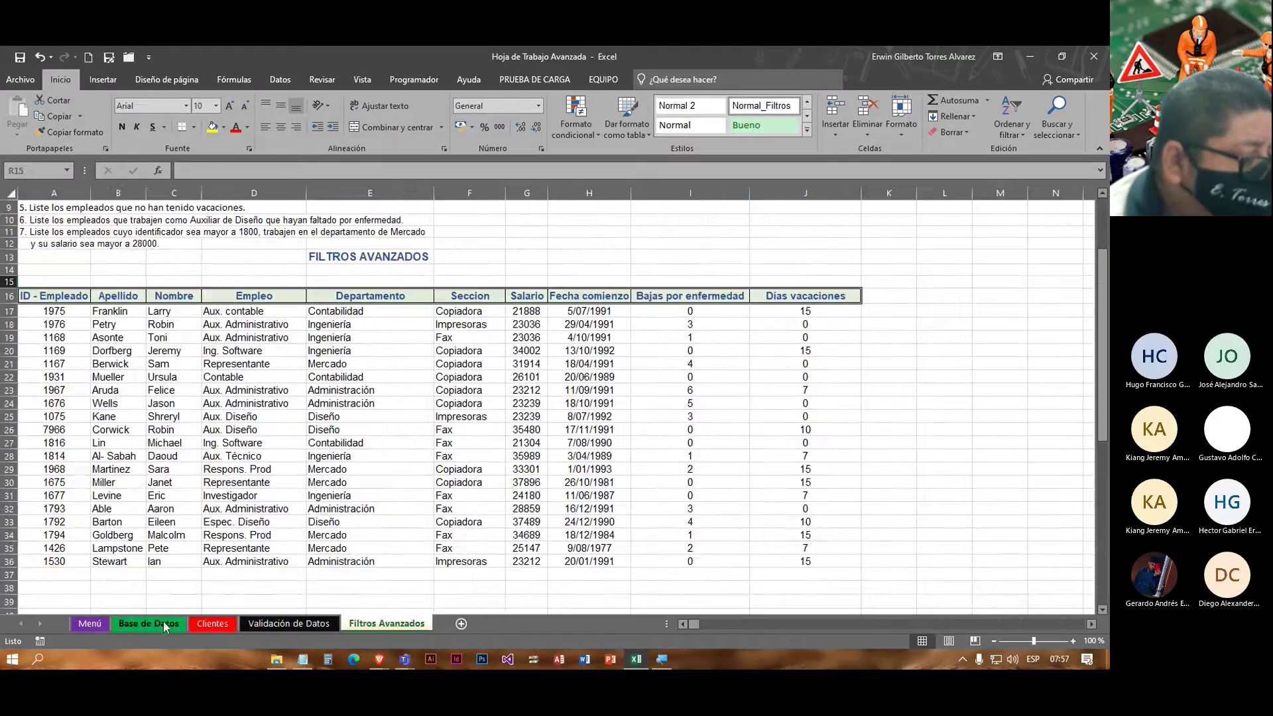
left_click(148, 623)
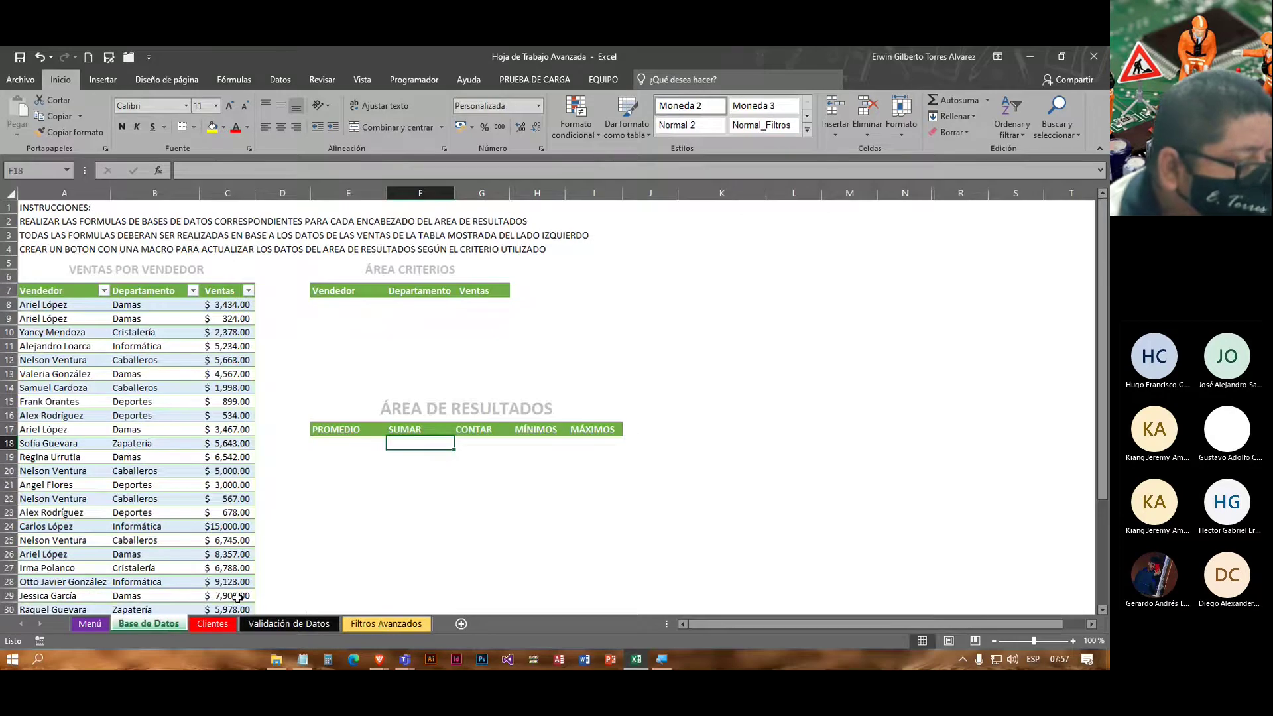
Step: Create a pivot table from the client data in range A1:D11 of the Clientes sheet, placed on a new worksheet
left_click(220, 625)
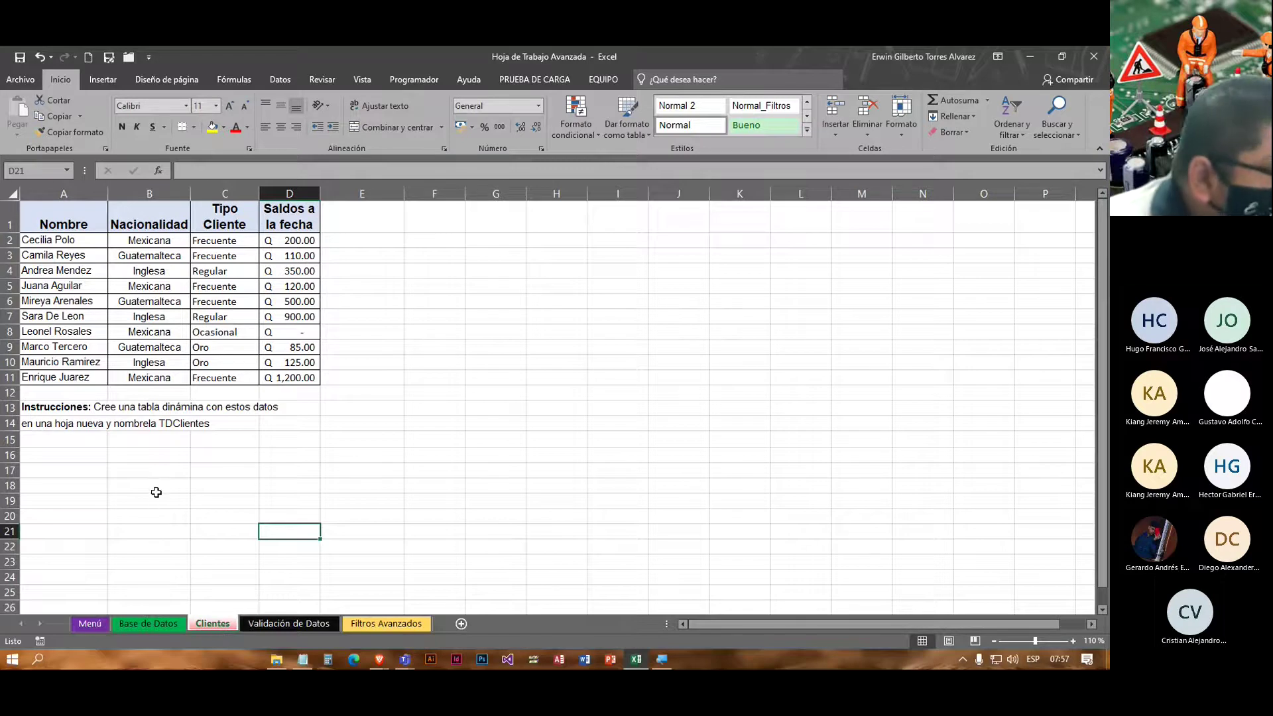
left_click_drag(52, 225, 296, 376)
left_click(195, 456)
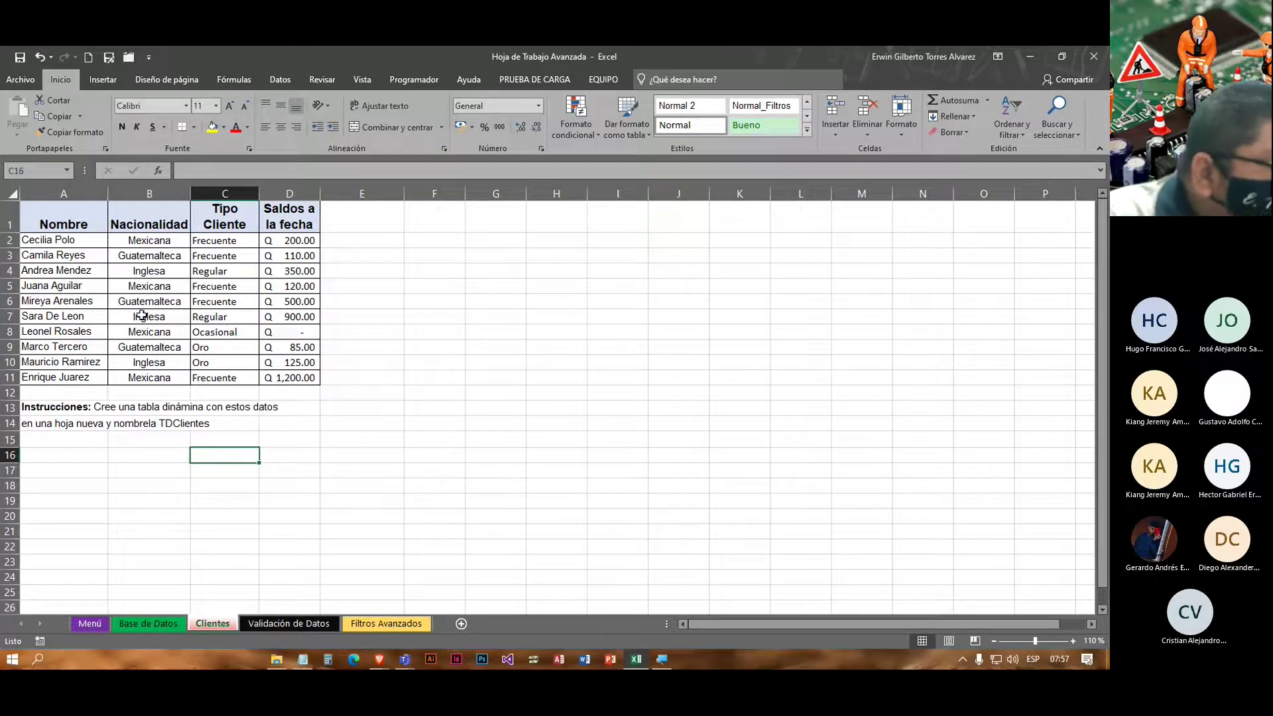
left_click_drag(58, 219, 283, 377)
left_click(103, 80)
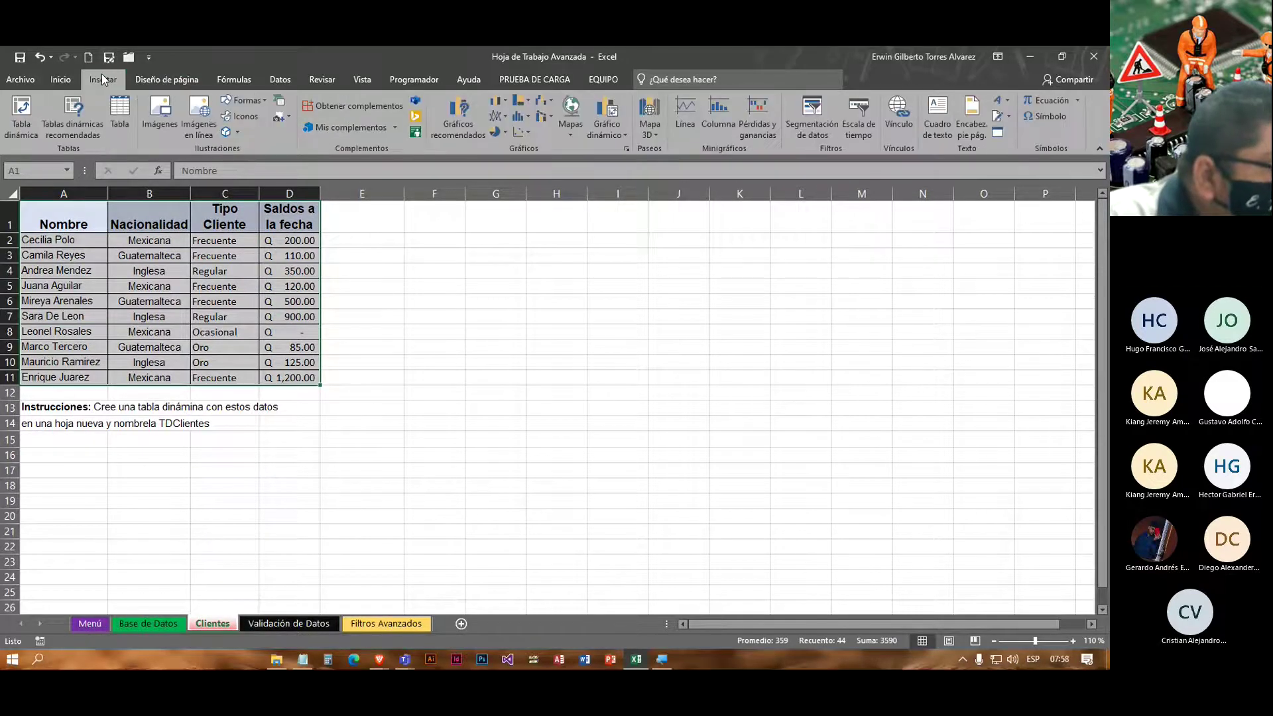
left_click(21, 116)
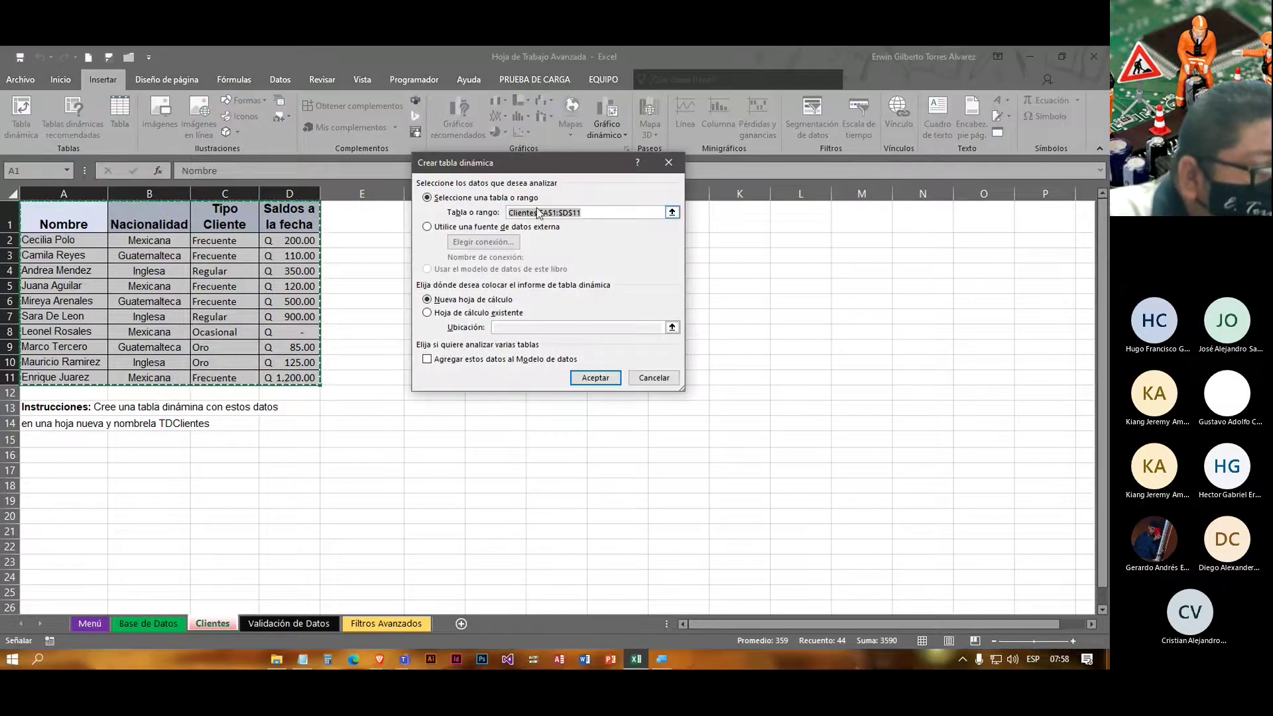
left_click(463, 314)
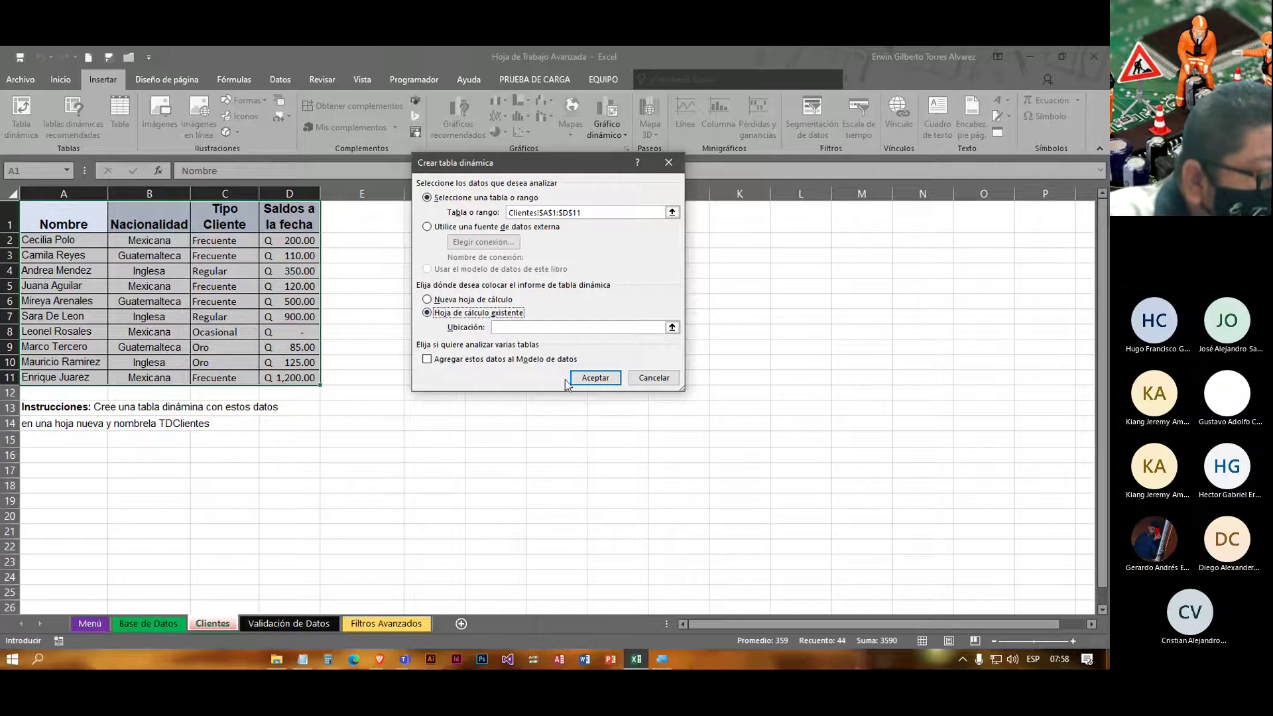
left_click(599, 383)
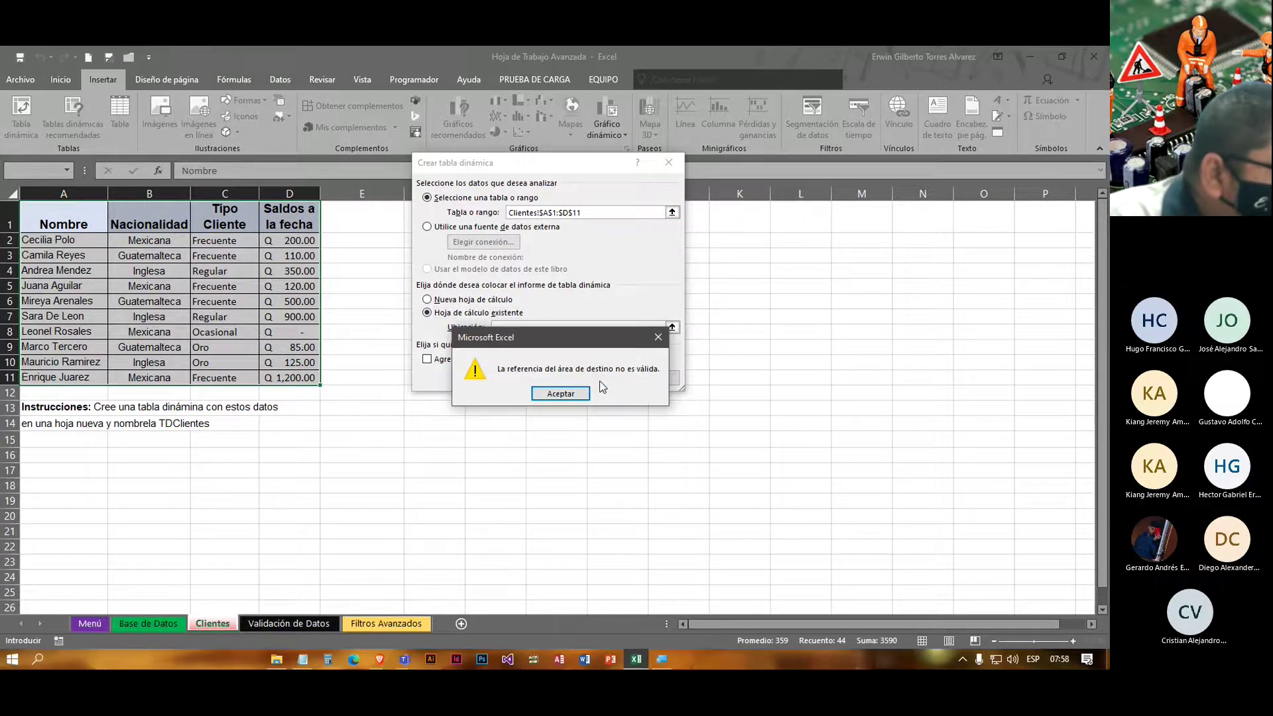
left_click(573, 395)
left_click(467, 304)
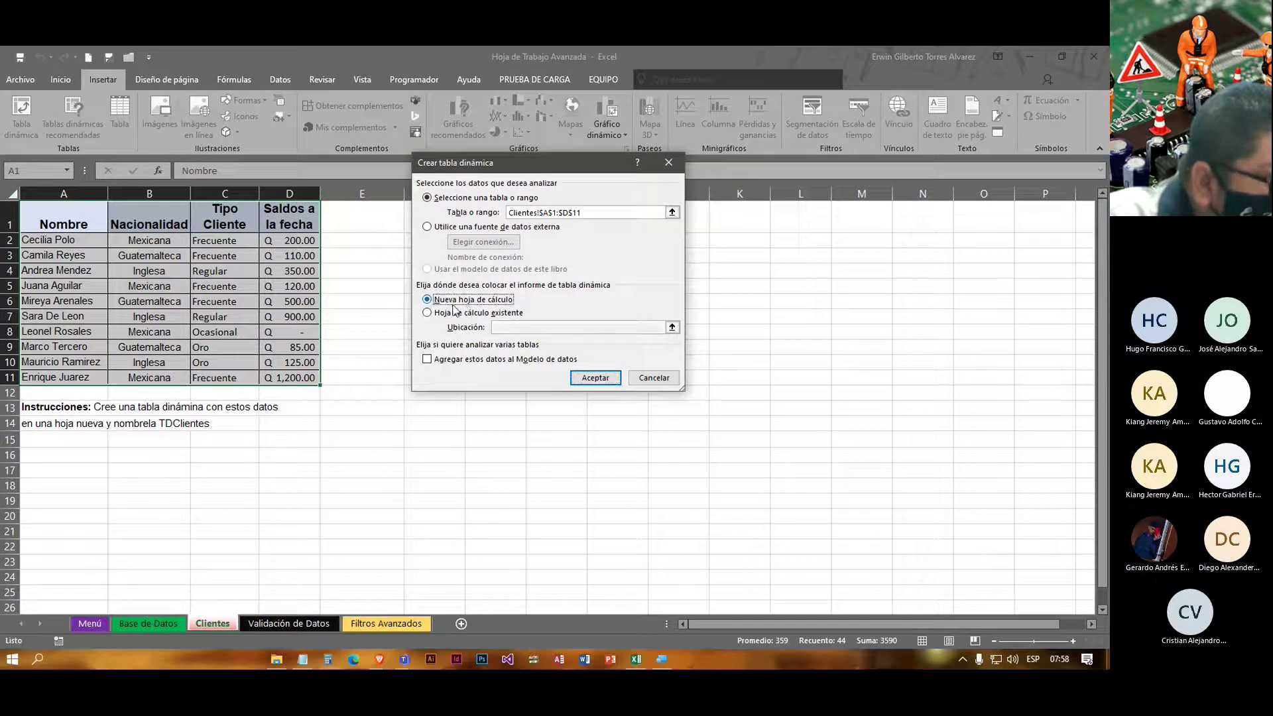
left_click(587, 383)
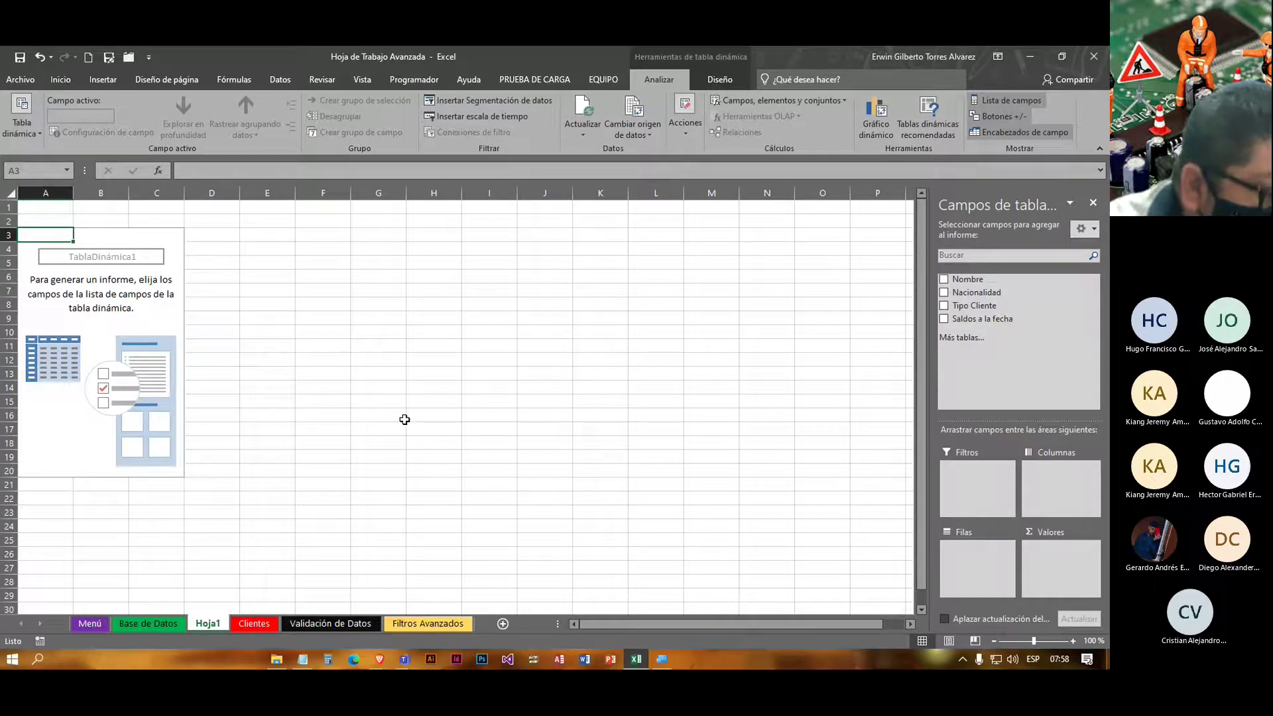
Step: Lay out the pivot table with Saldos a la fecha as values, Nombre as rows and Tipo Cliente as columns
left_click(944, 319)
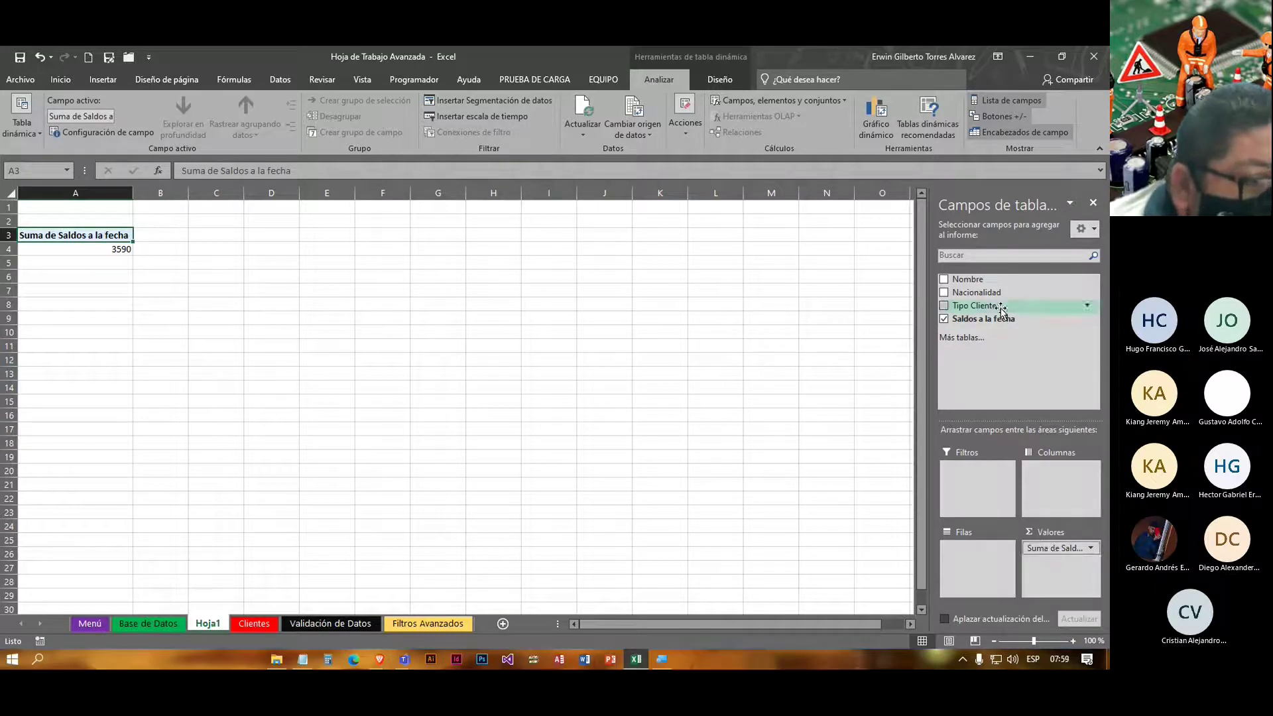
left_click(944, 279)
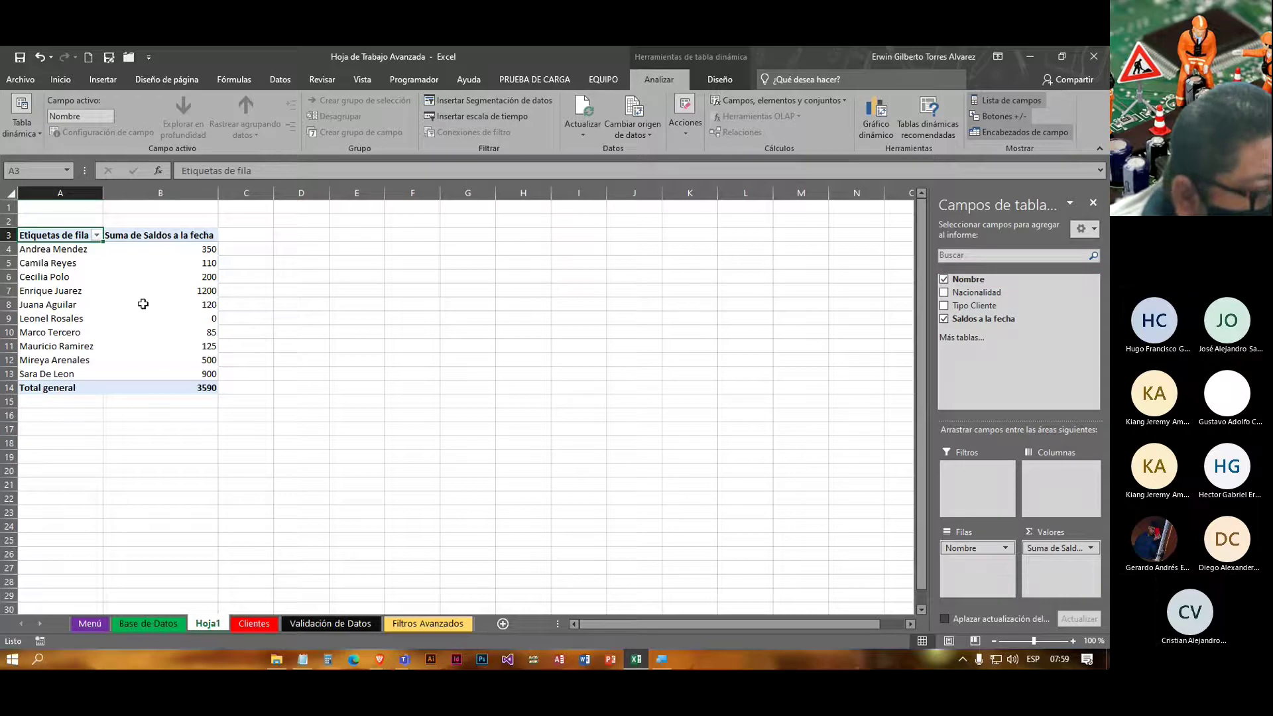
left_click(944, 305)
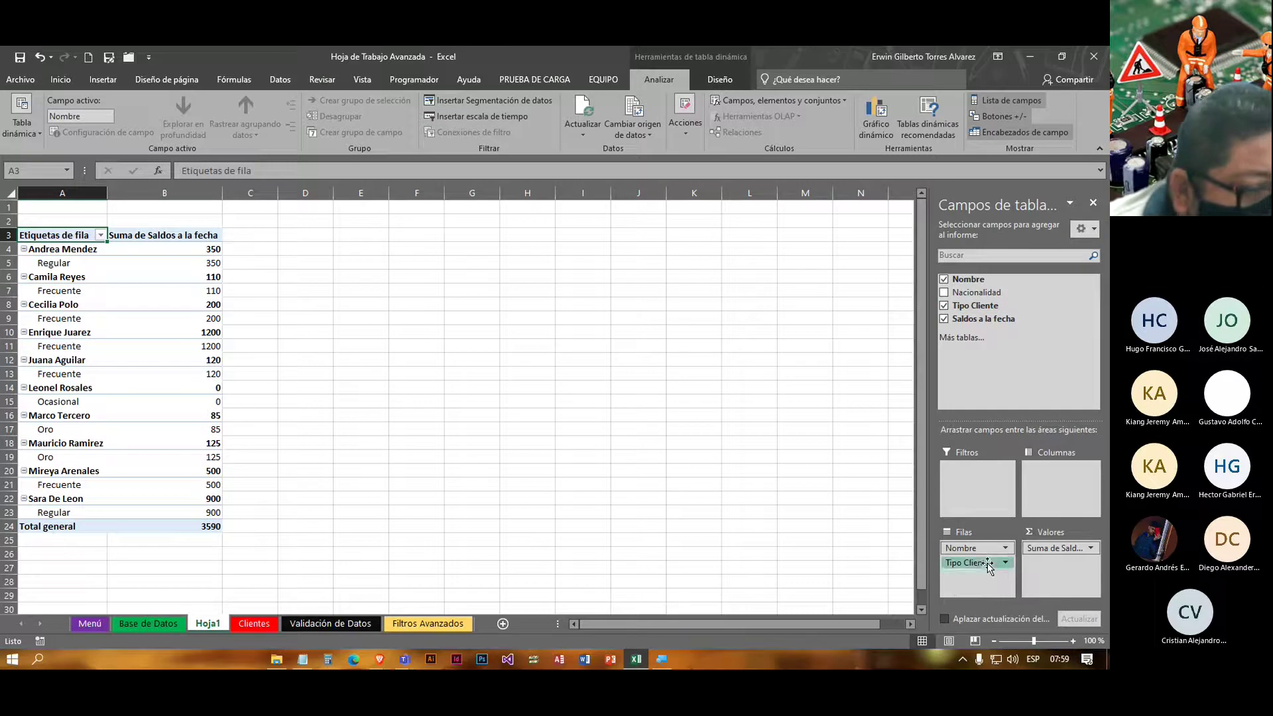
left_click_drag(989, 563, 1057, 481)
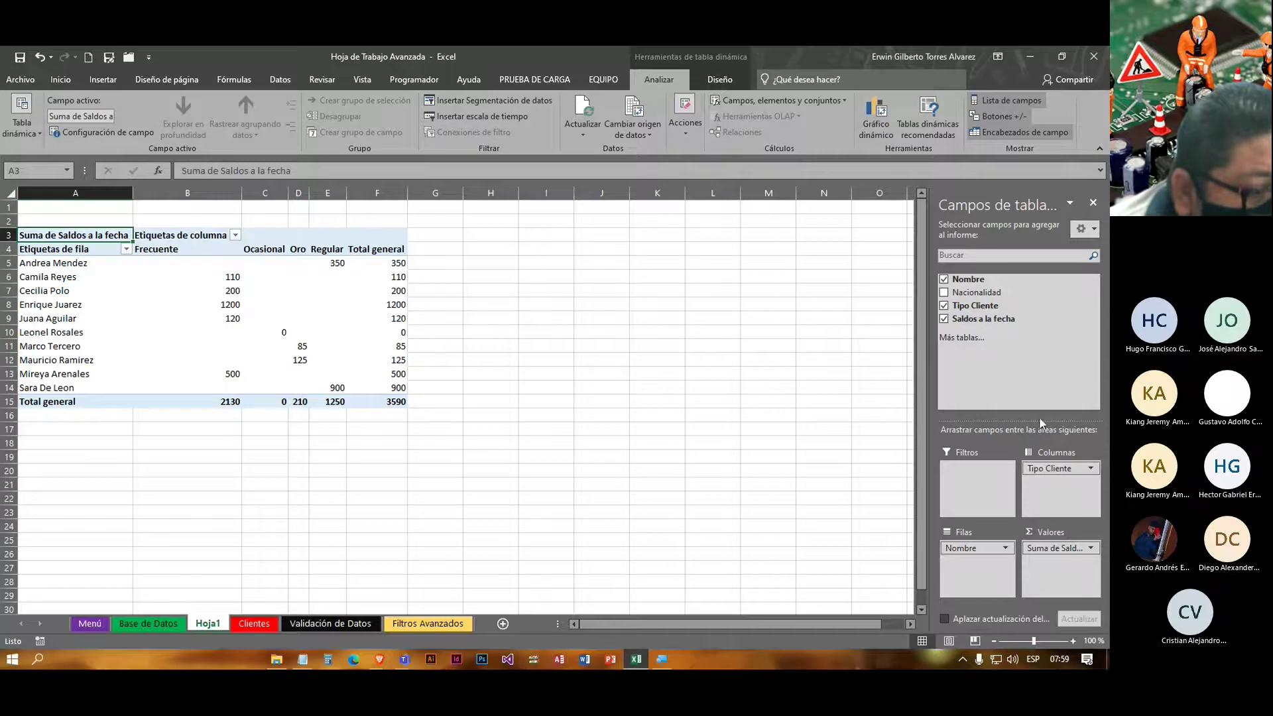
Step: Add Nacionalidad to the pivot table as a report filter
key("alt+Tab")
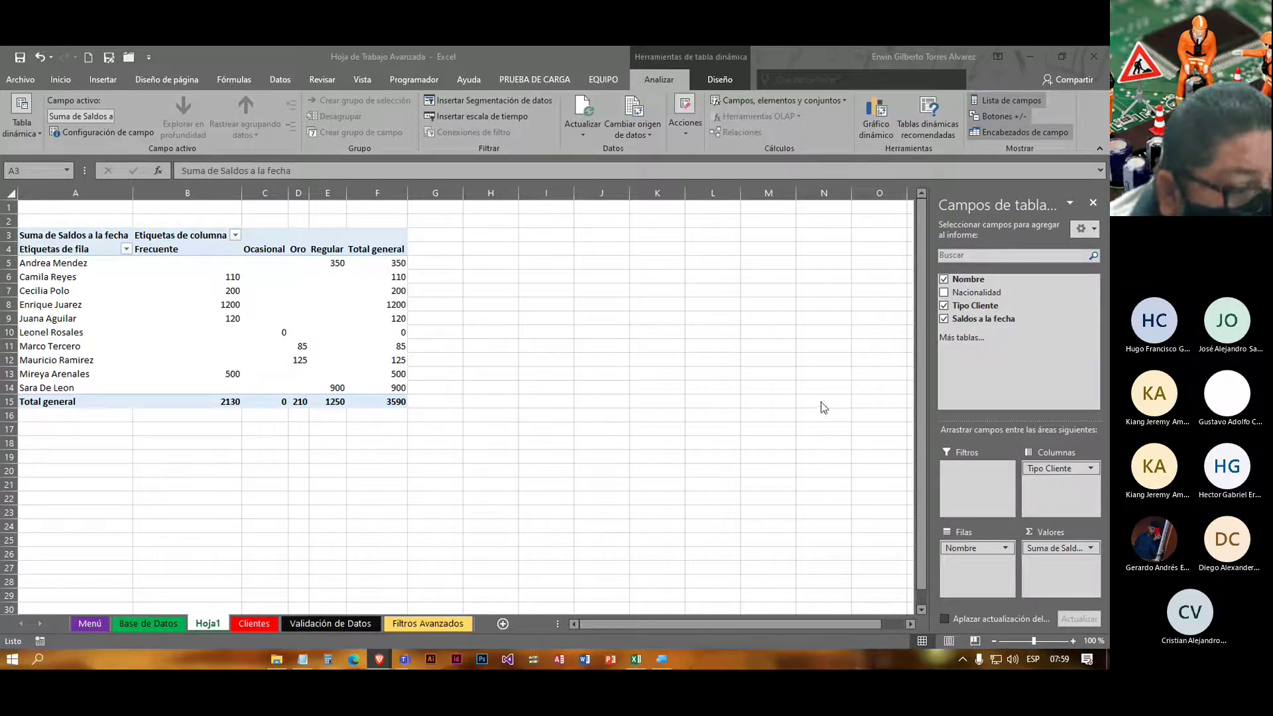
left_click(949, 298)
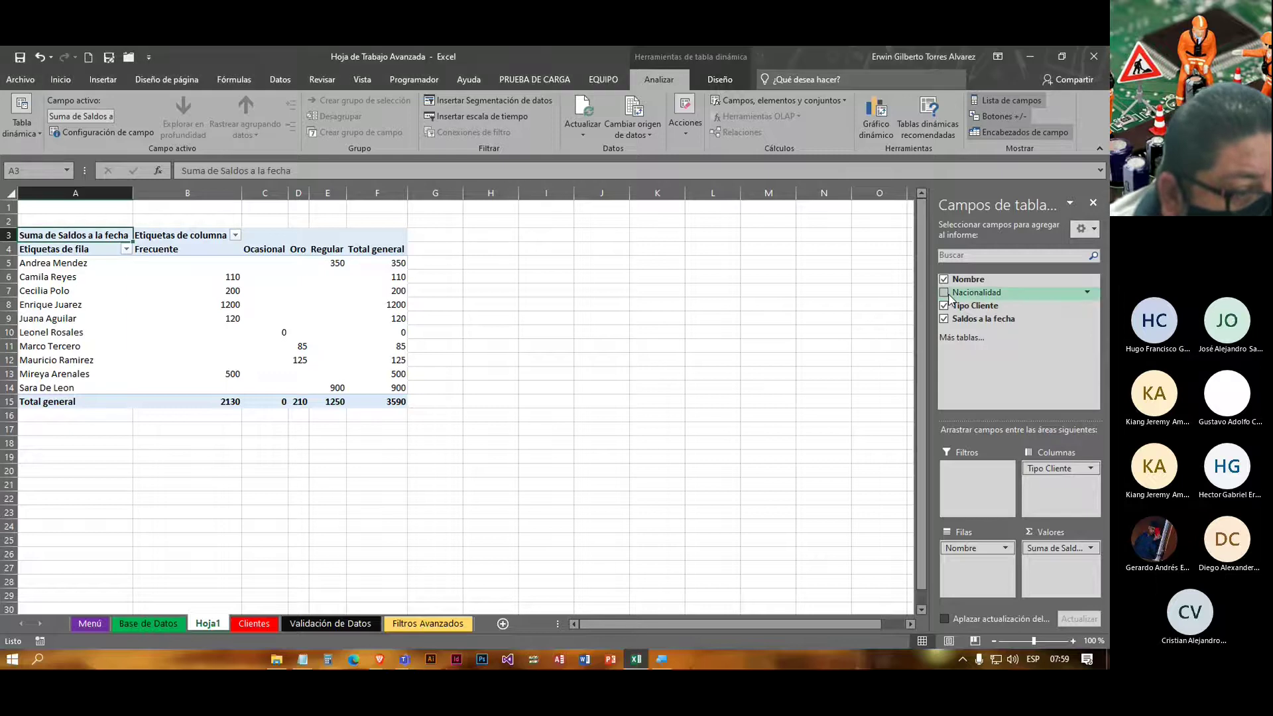
left_click(949, 296)
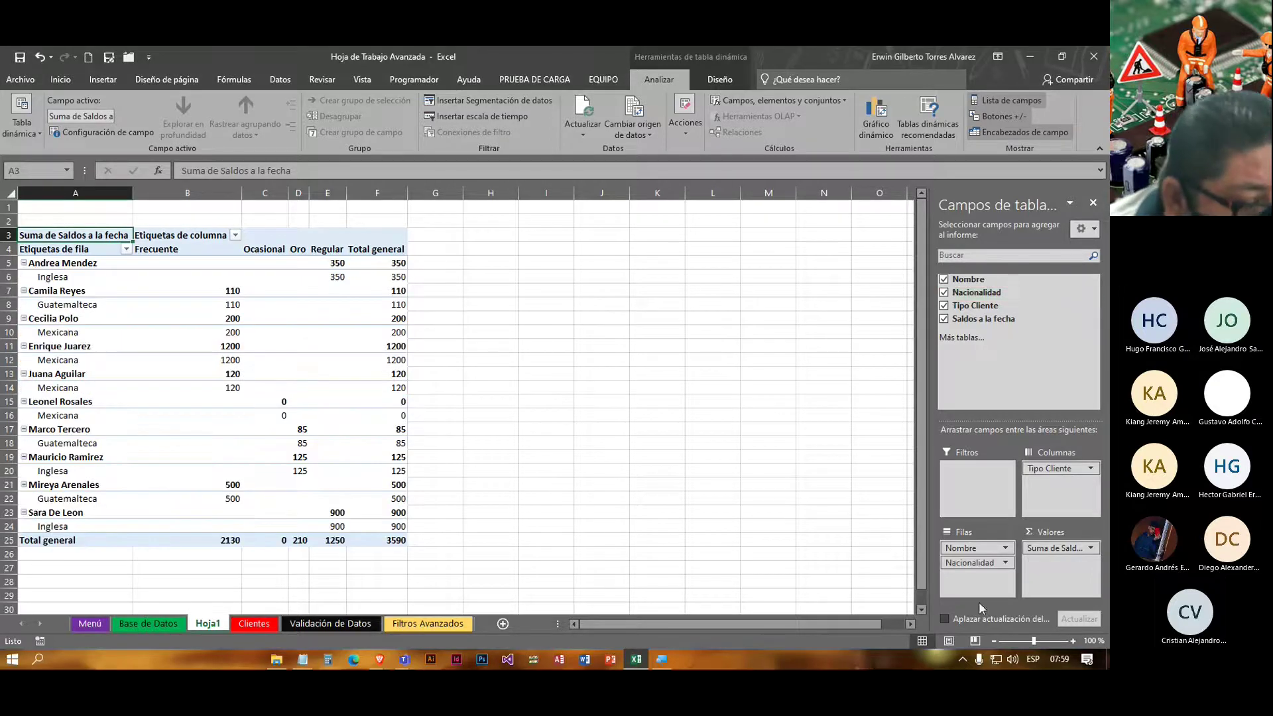
left_click_drag(973, 566, 977, 484)
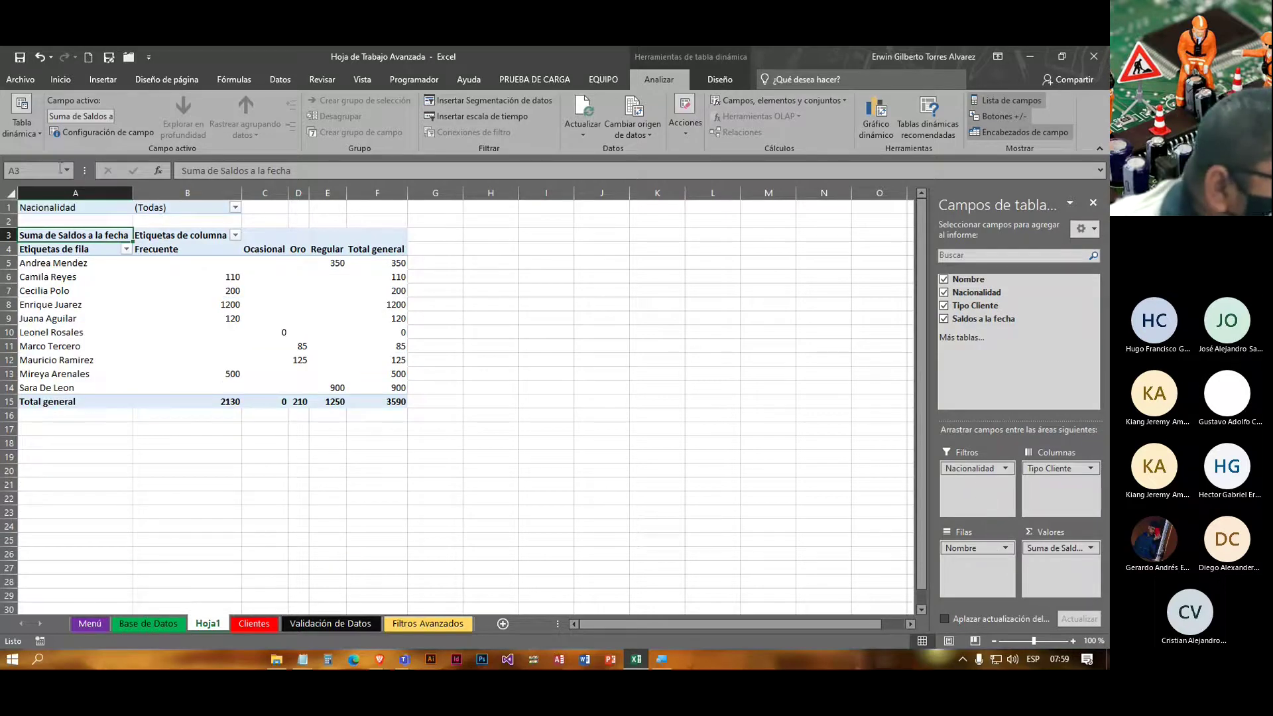
Step: Filter the pivot table by nationality to show only Mexicana clients
left_click(20, 207)
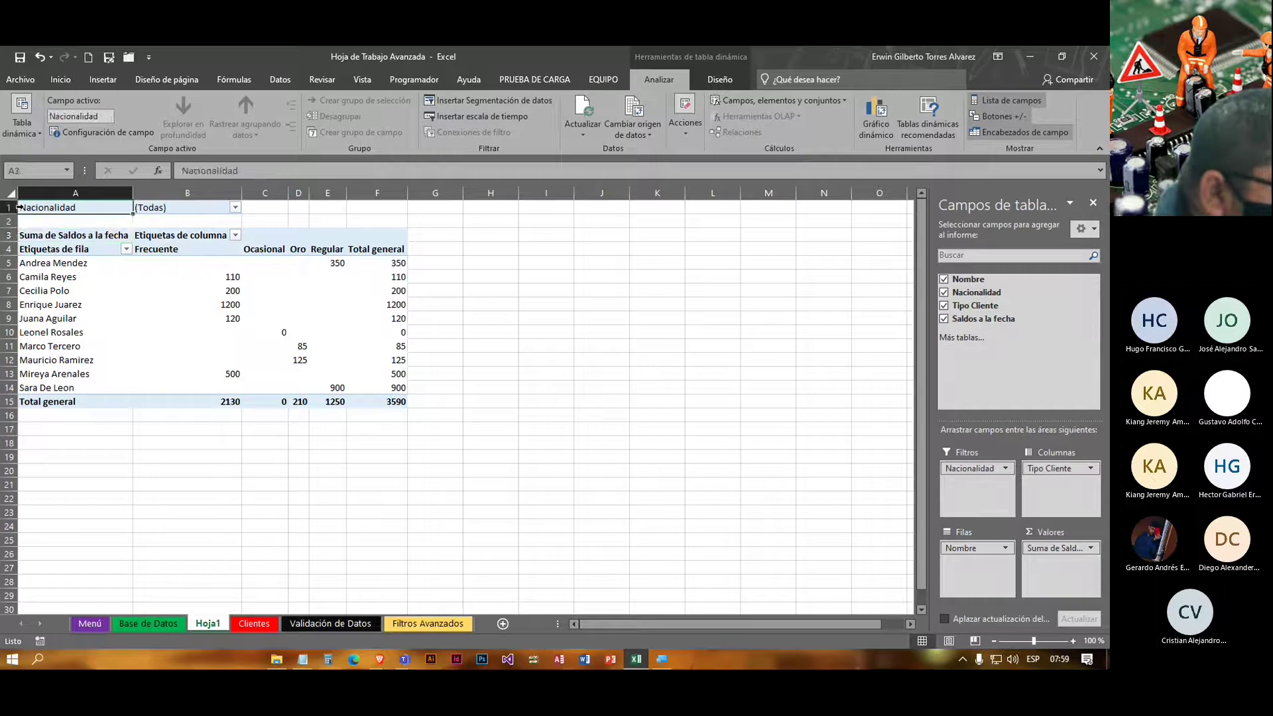
left_click(236, 208)
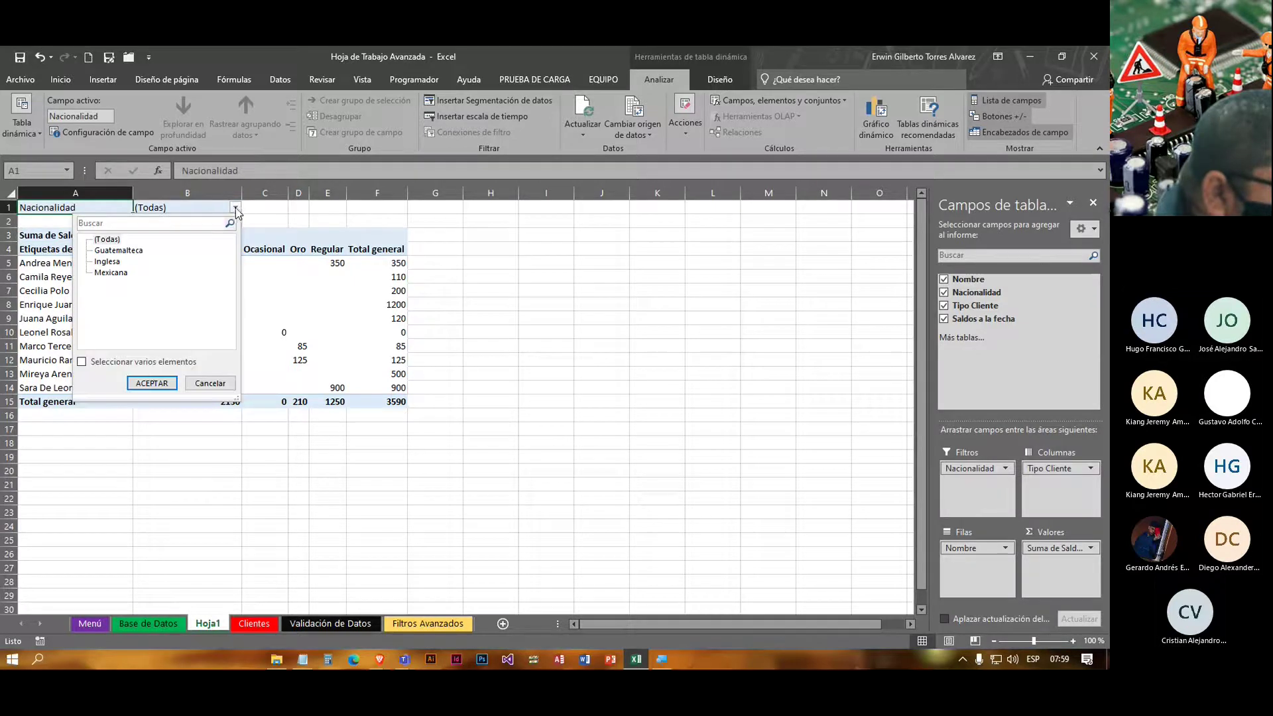
left_click(116, 274)
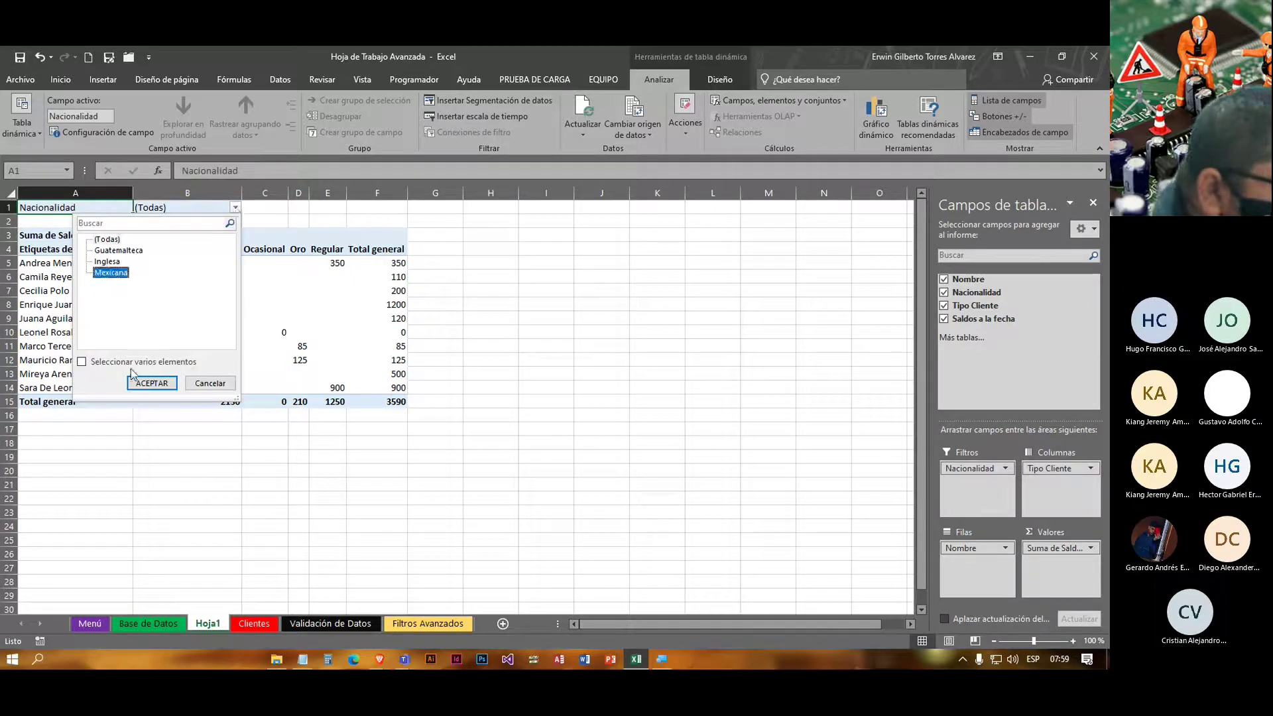
left_click(148, 387)
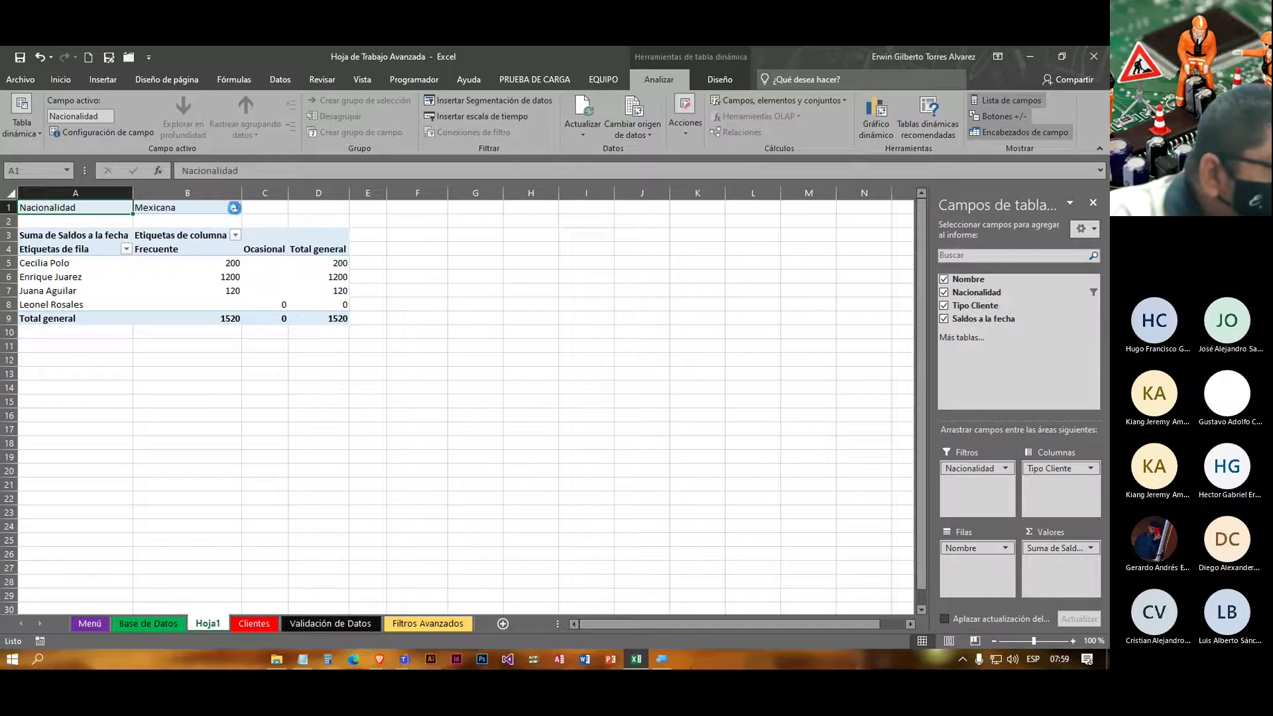
Step: Change the pivot table's Nacionalidad filter to Inglesa
left_click(235, 207)
left_click(107, 262)
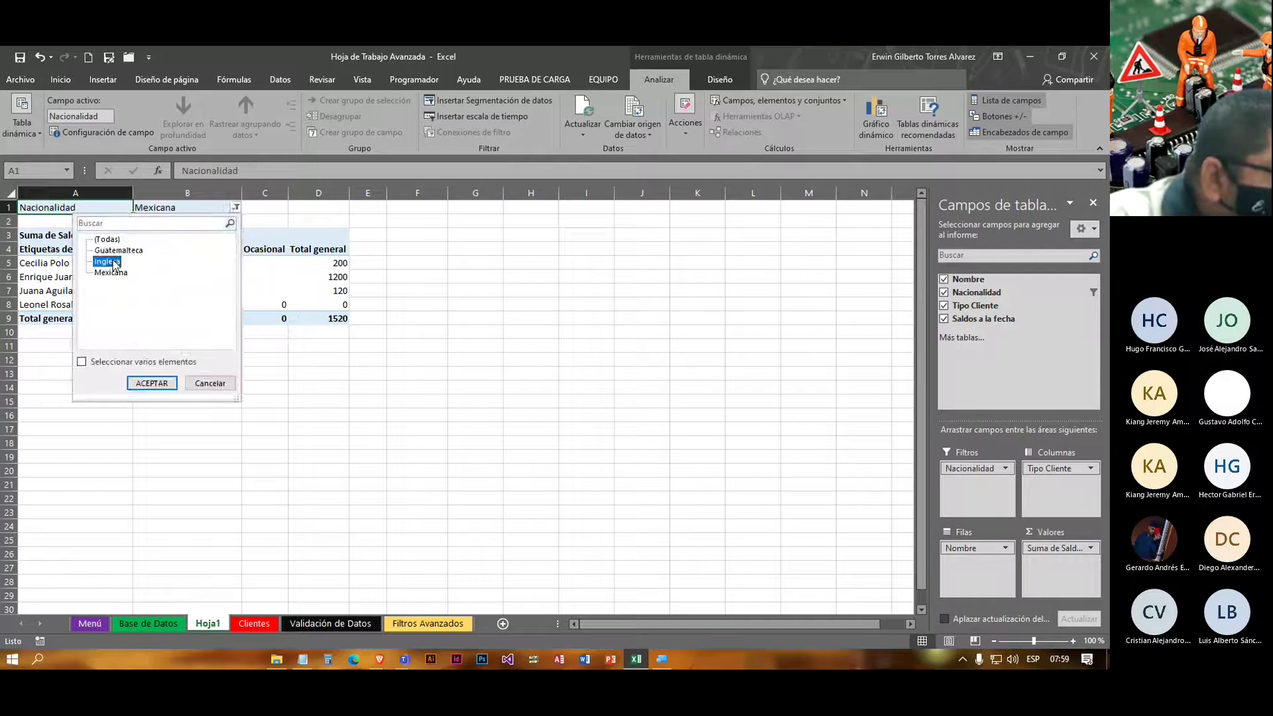
left_click(152, 383)
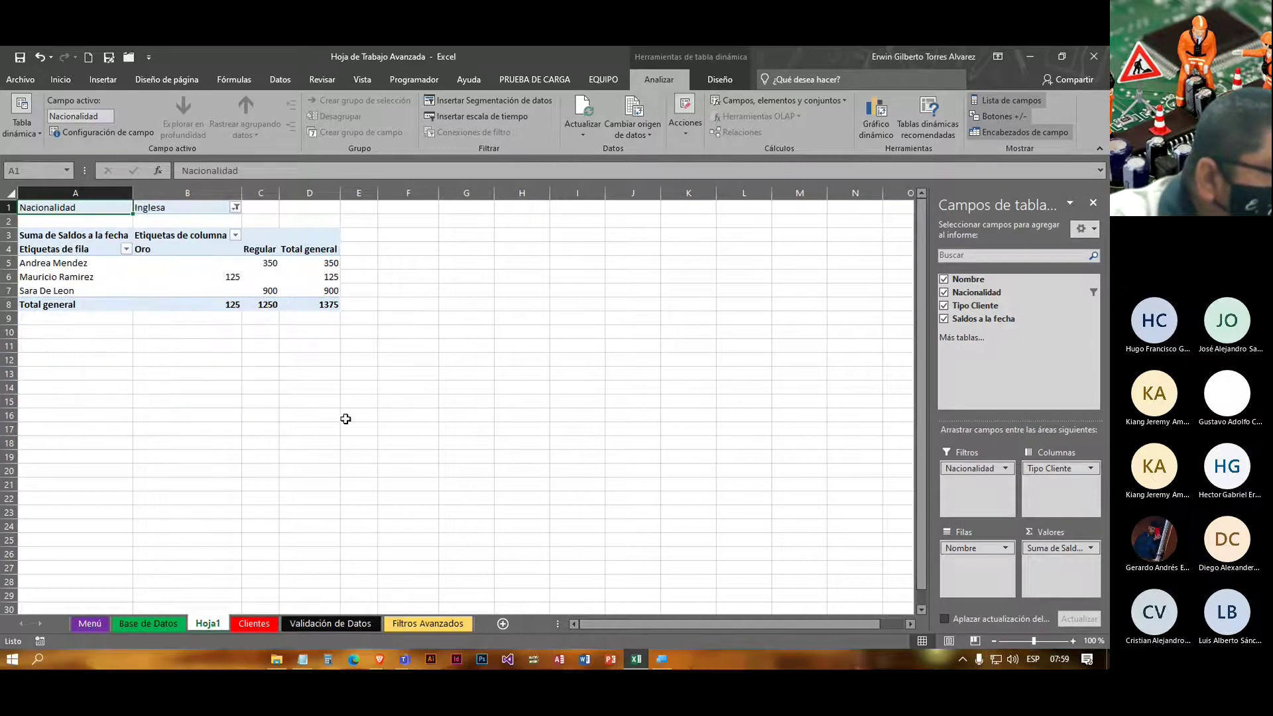
Step: Reset the pivot table's Nacionalidad filter to (Todas)
left_click(235, 207)
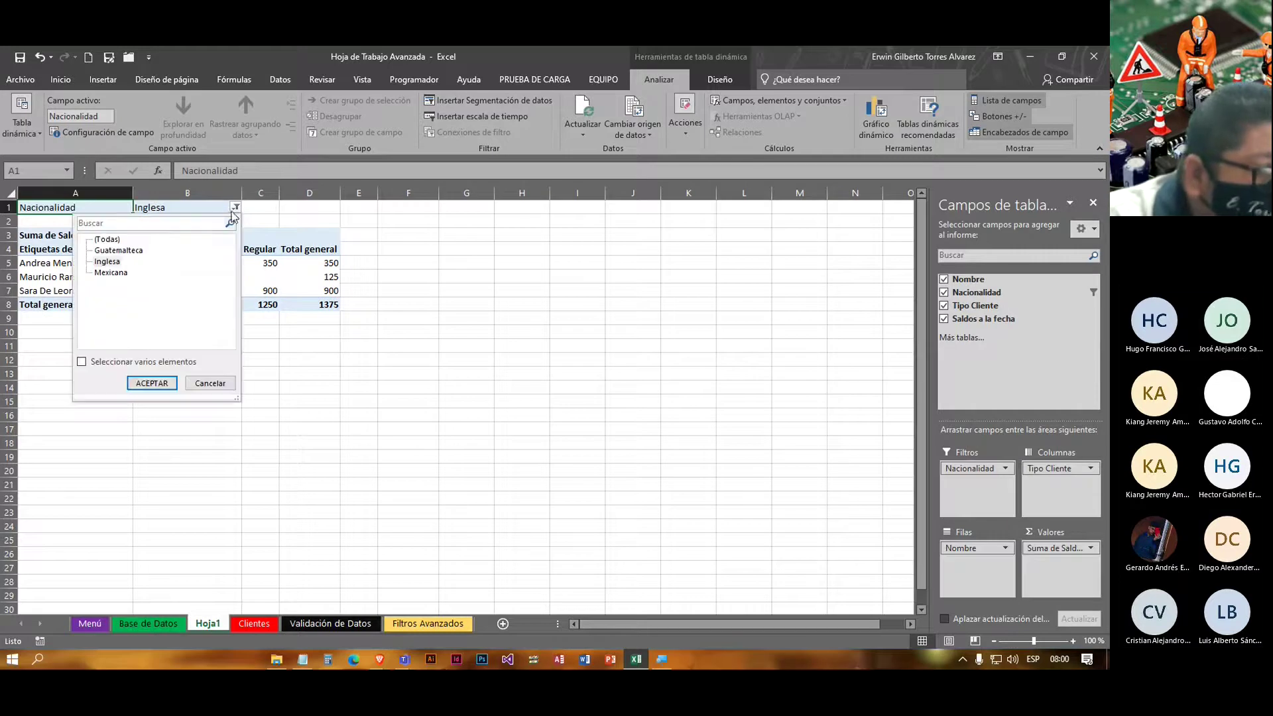
left_click(107, 240)
left_click(152, 383)
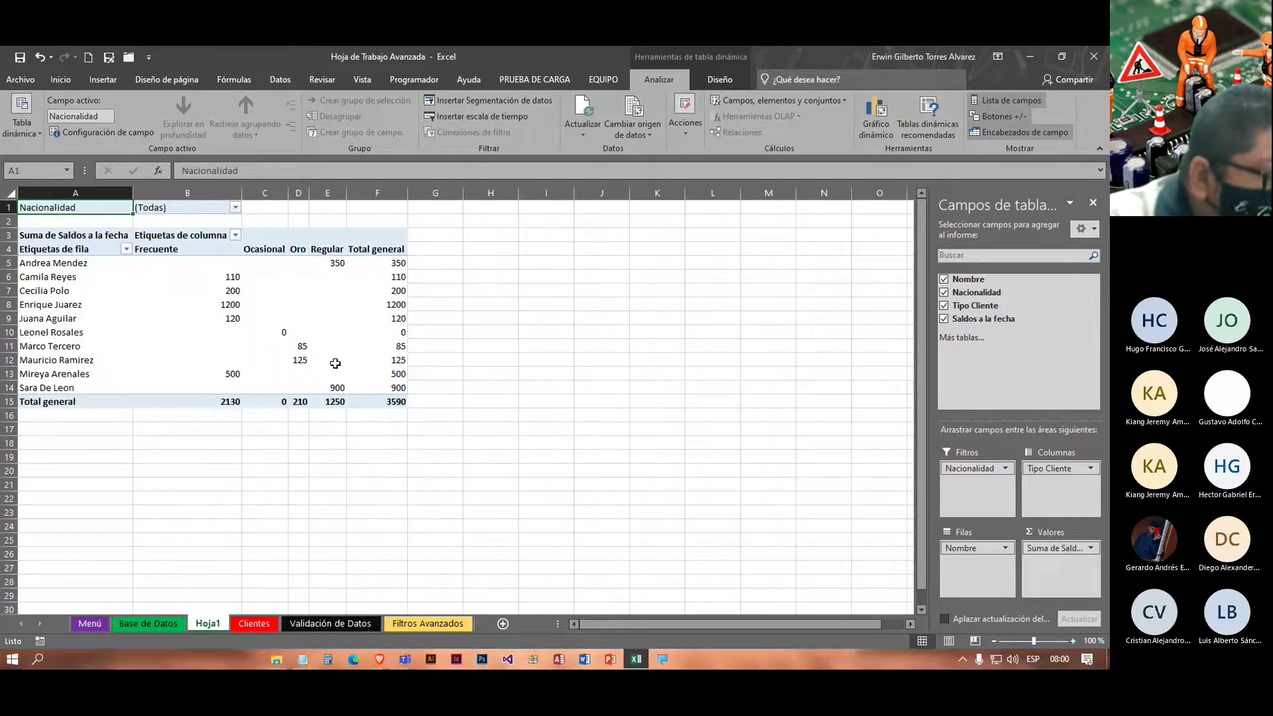
Step: Examine individual clients' balances by client type in the pivot table
mouse_move(349, 401)
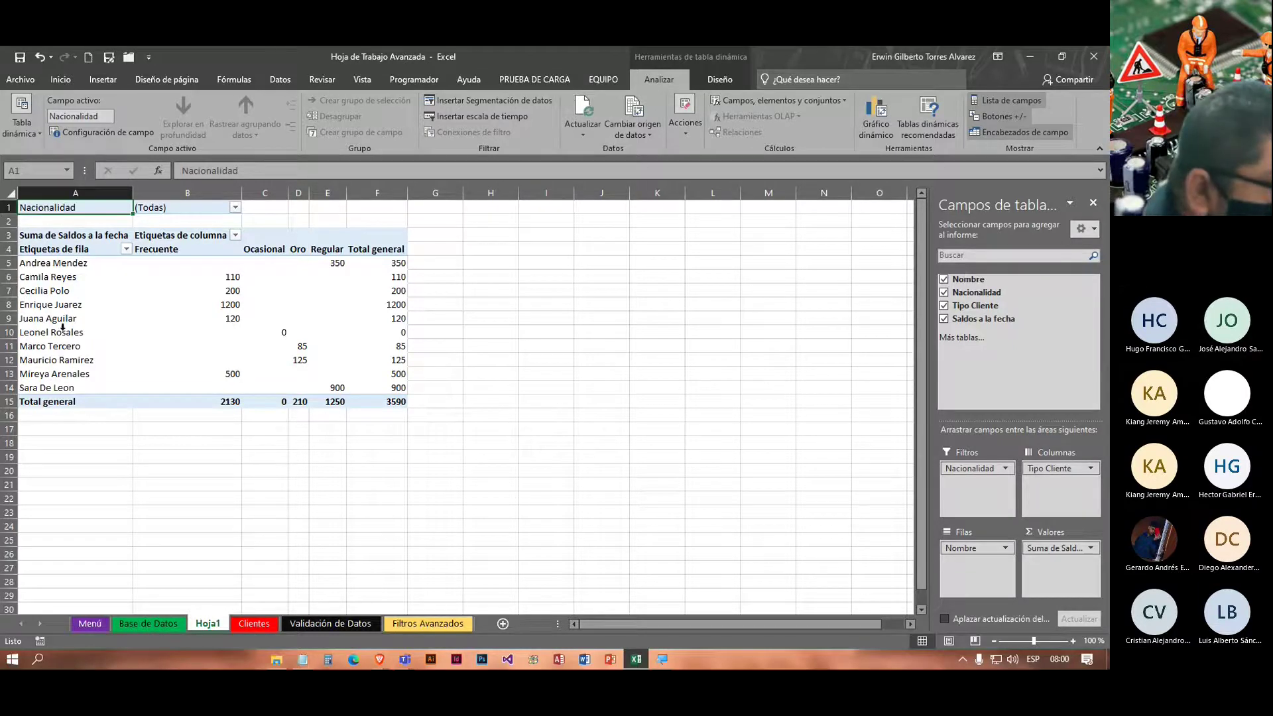
left_click(34, 290)
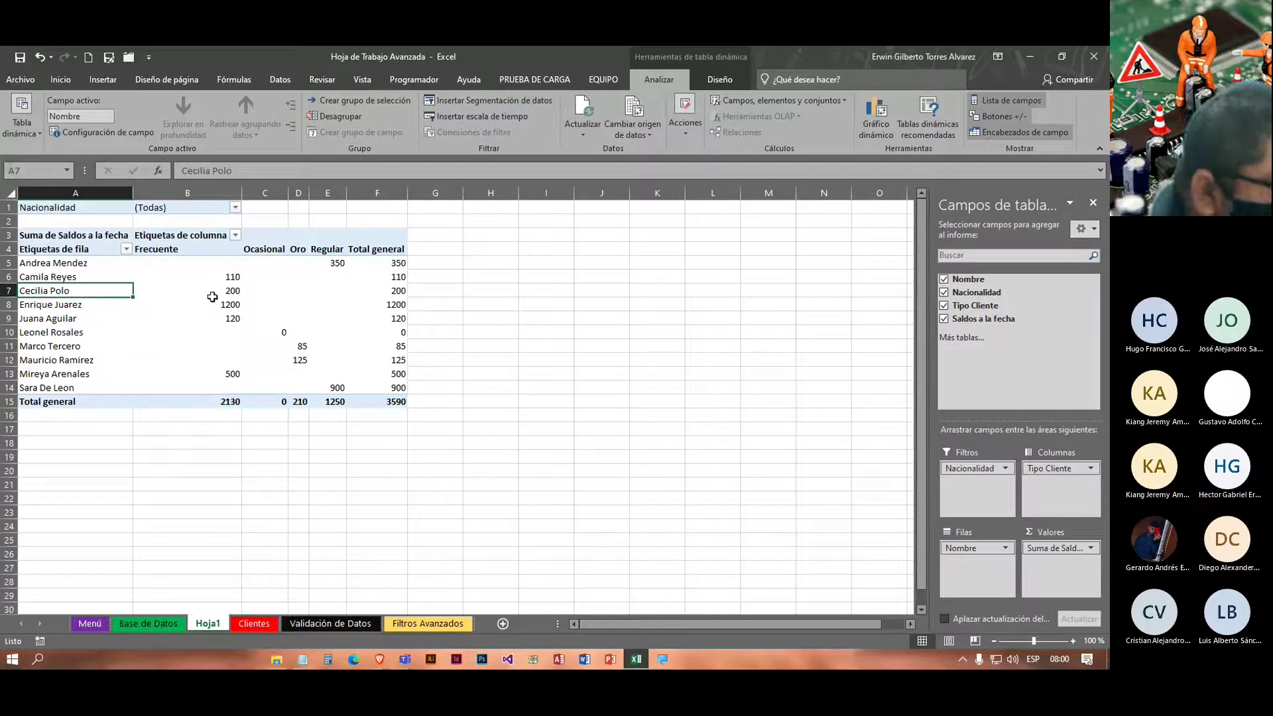
left_click(225, 292)
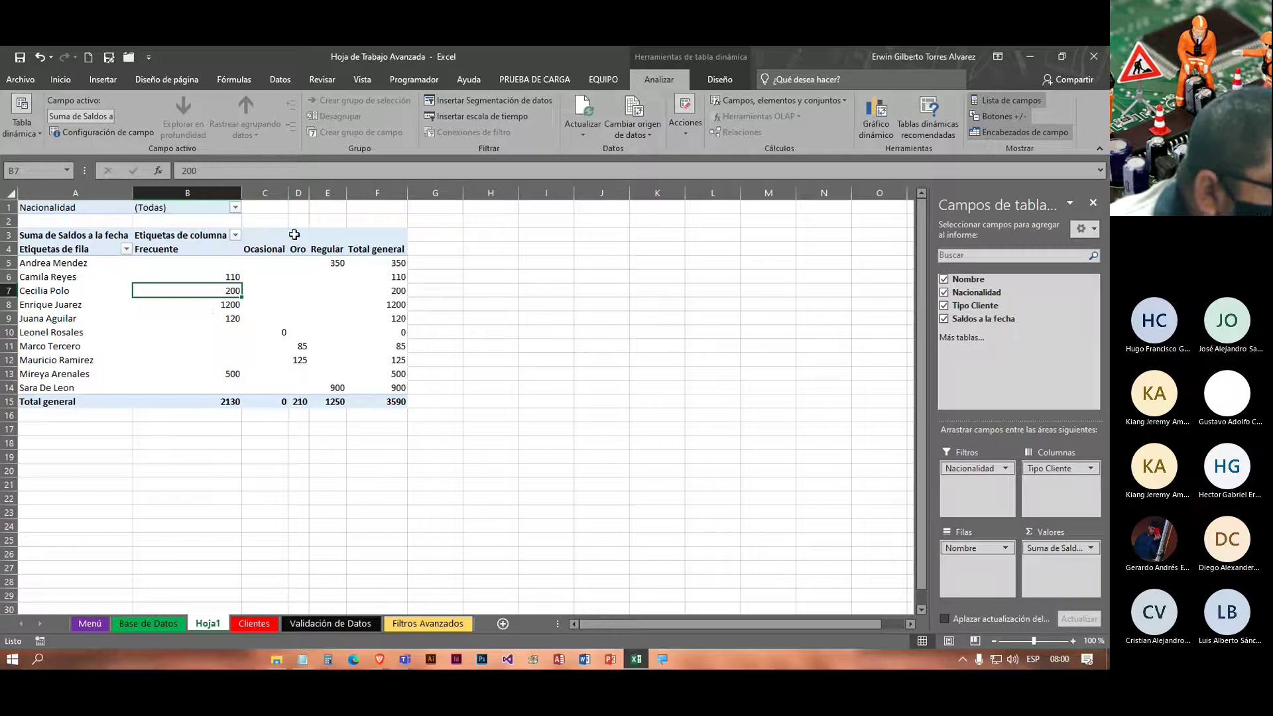
left_click(45, 362)
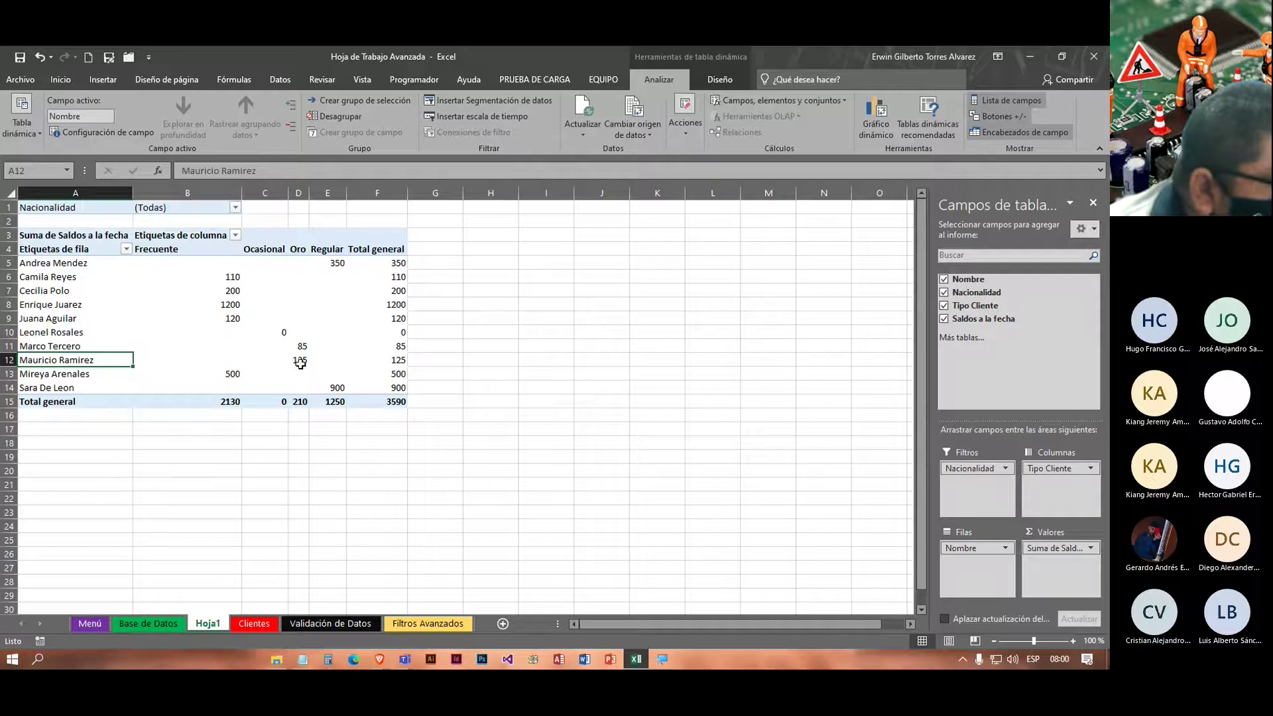
Step: Rename the pivot table sheet Hoja1 as TDCLIENTES
left_click(300, 362)
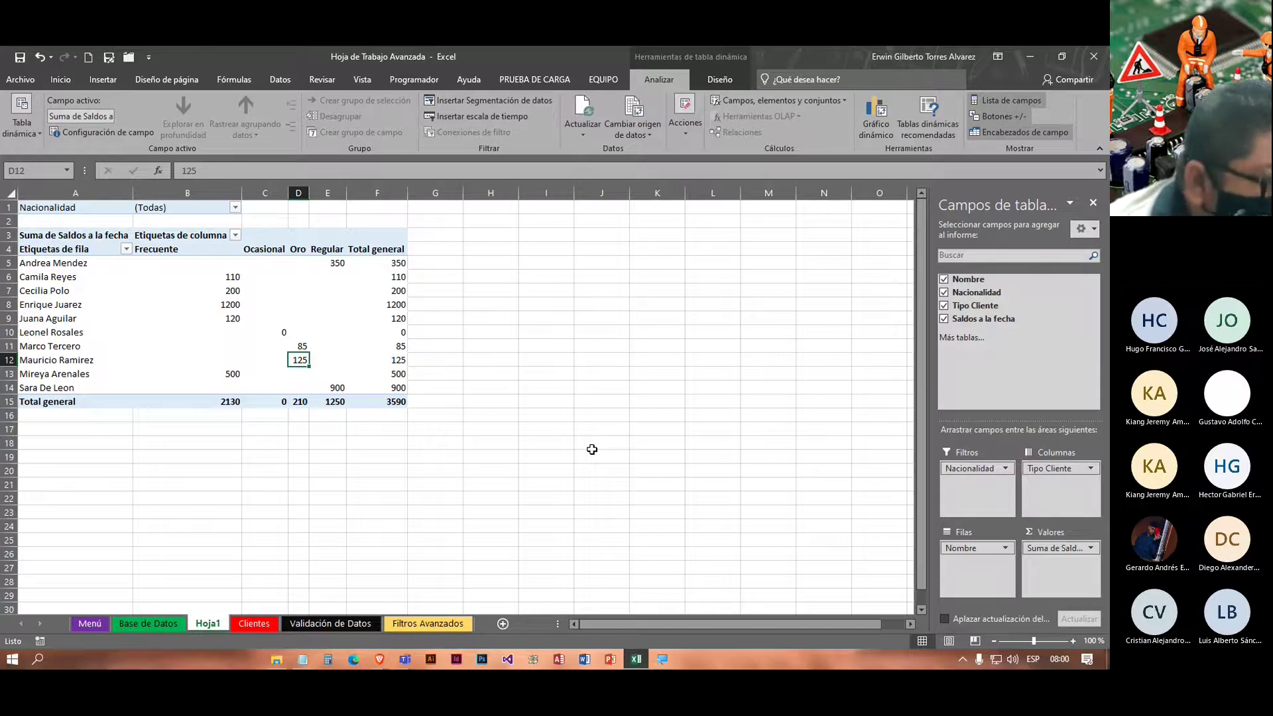
left_click(226, 627)
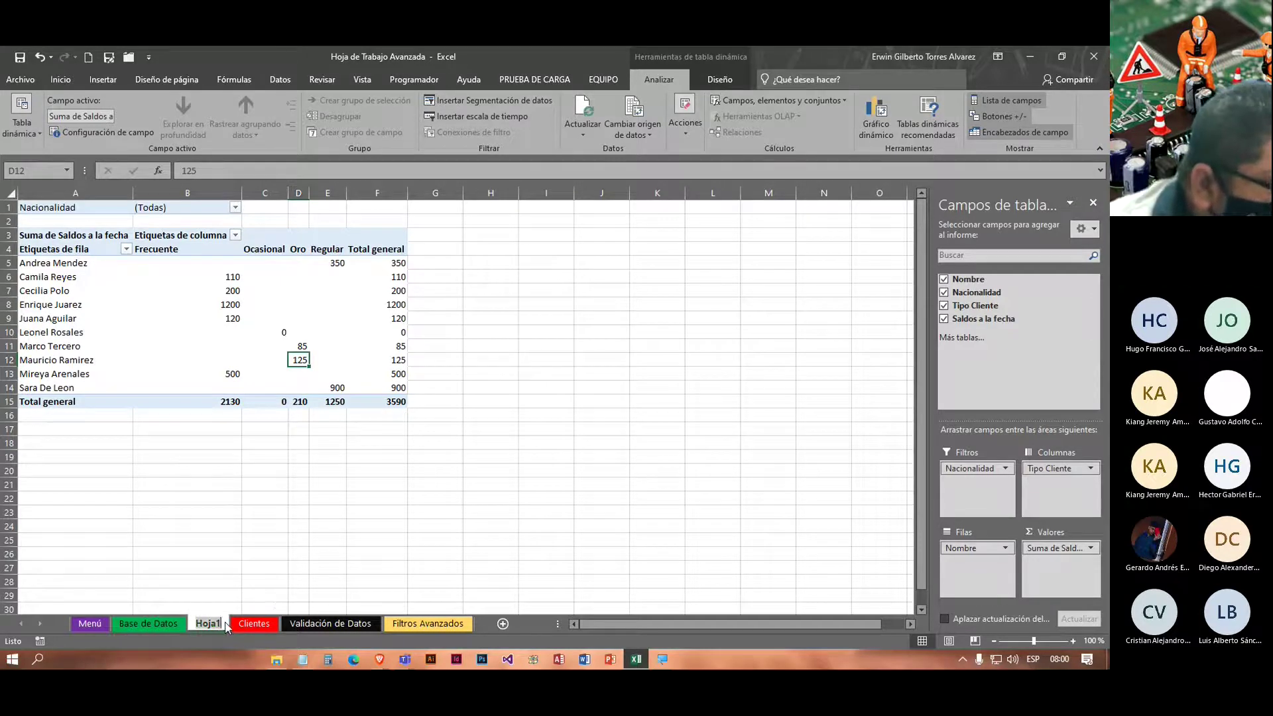
type("TDCLIENTES")
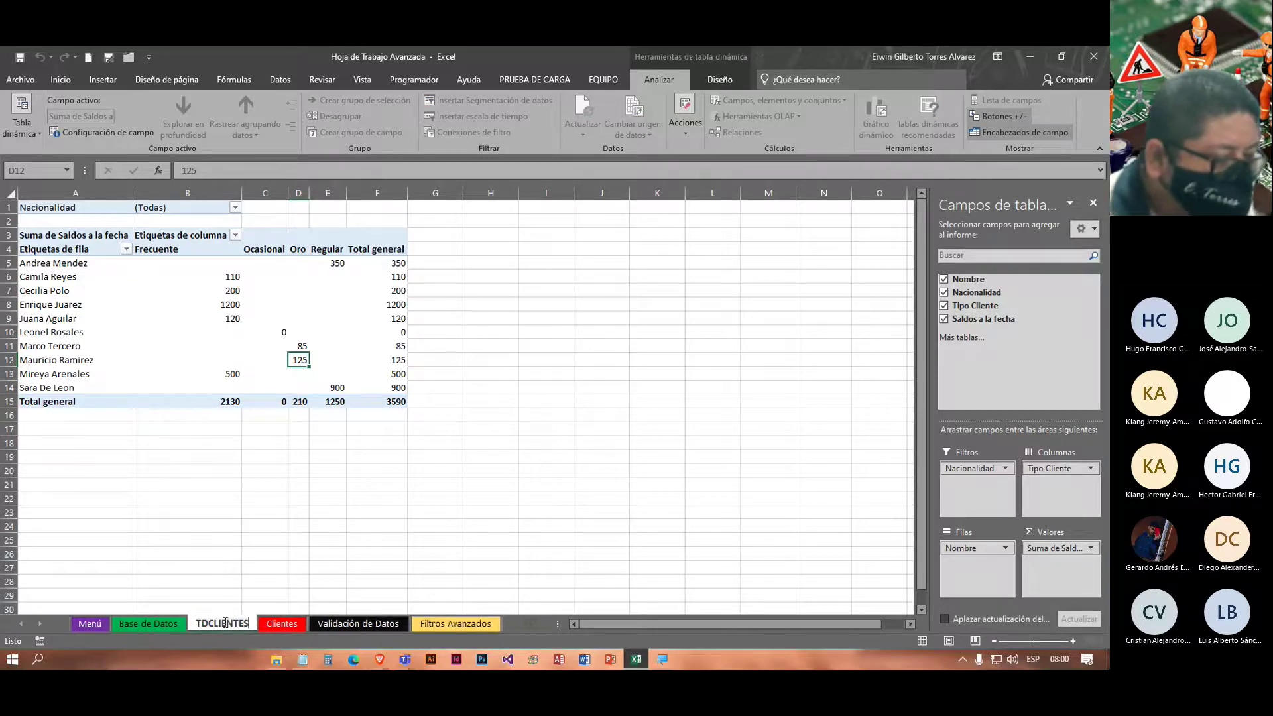
left_click(419, 582)
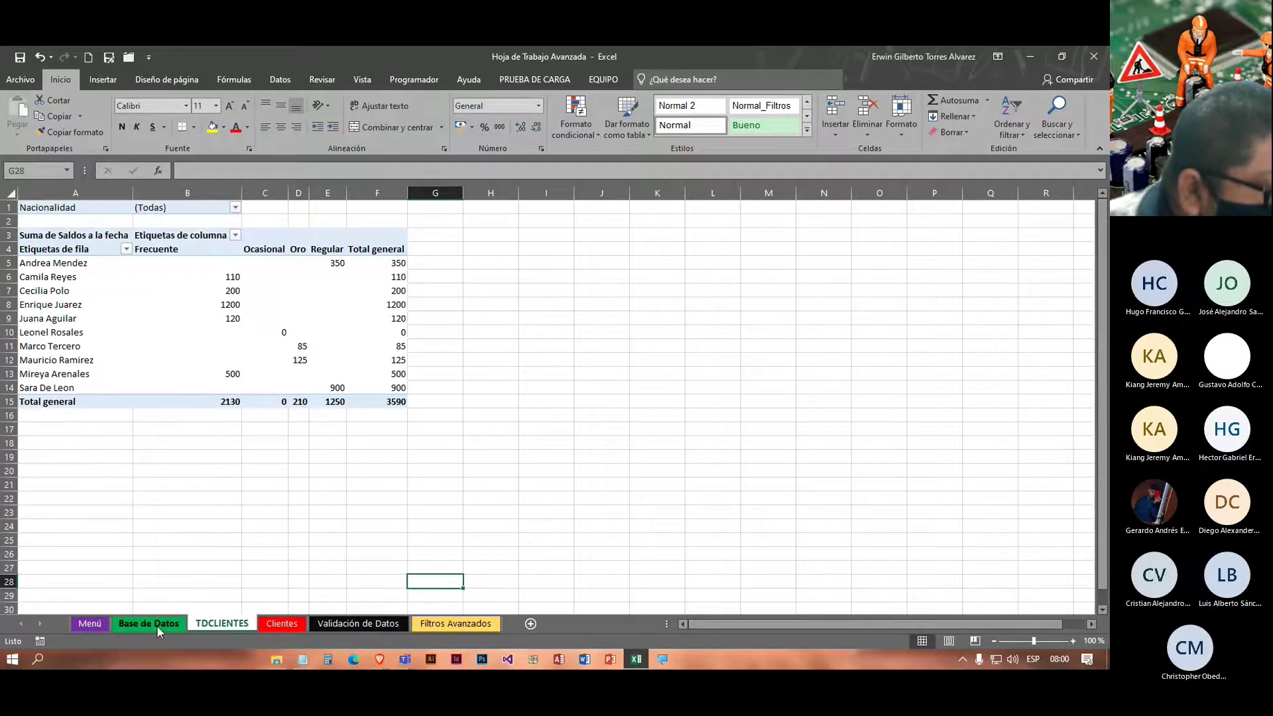
Step: Review the exercise sheets and move the Base de Datos sheet between Validación de Datos and Filtros Avanzados
left_click(282, 624)
left_click(222, 625)
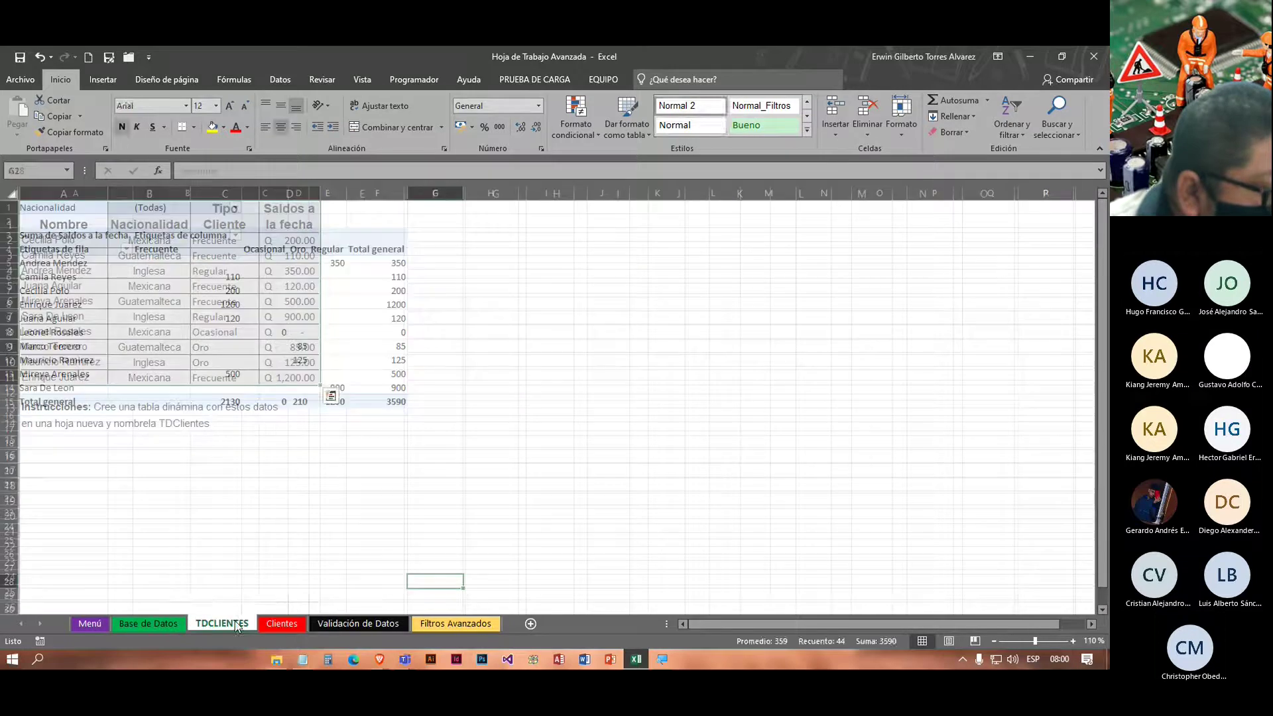
left_click(357, 625)
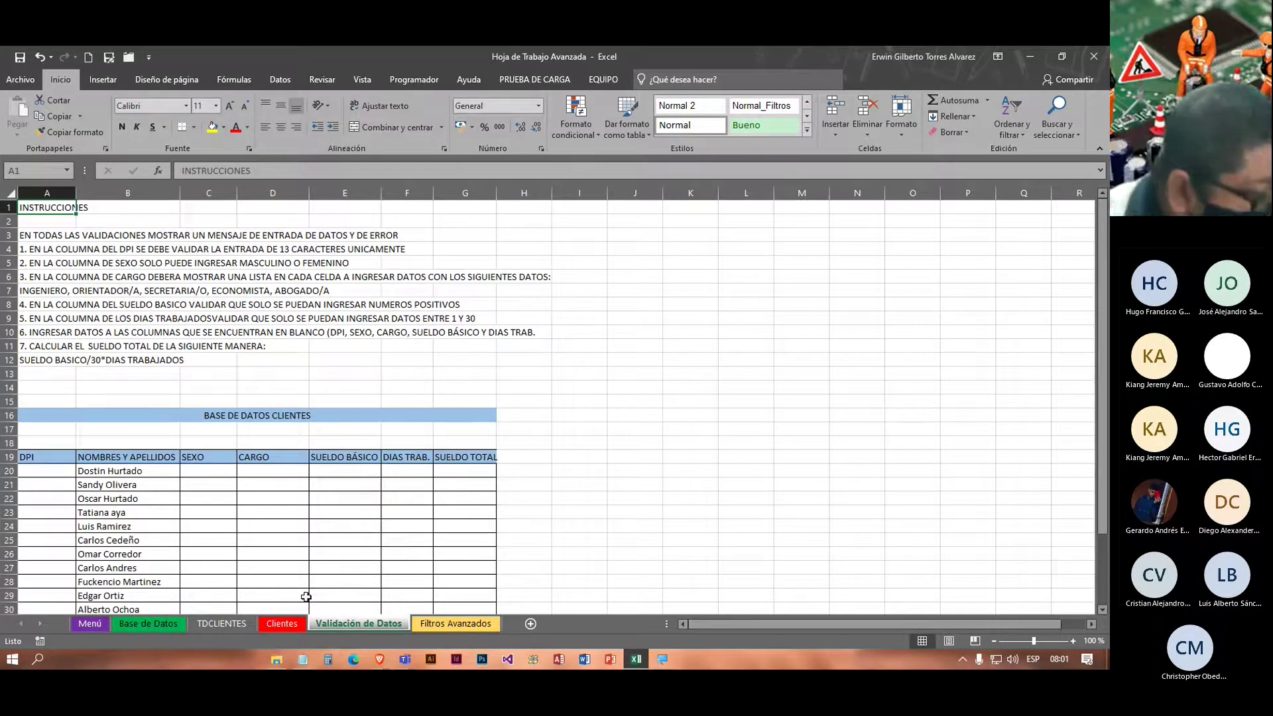
left_click(149, 624)
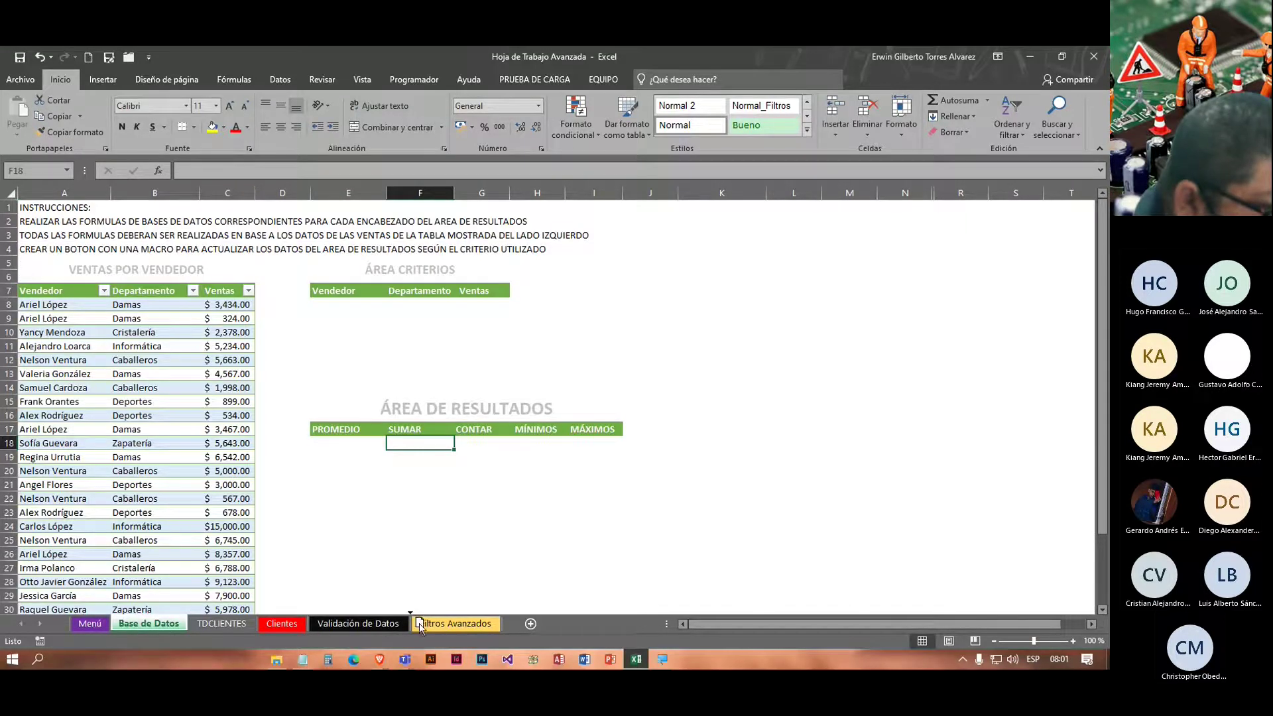
left_click_drag(420, 627, 419, 626)
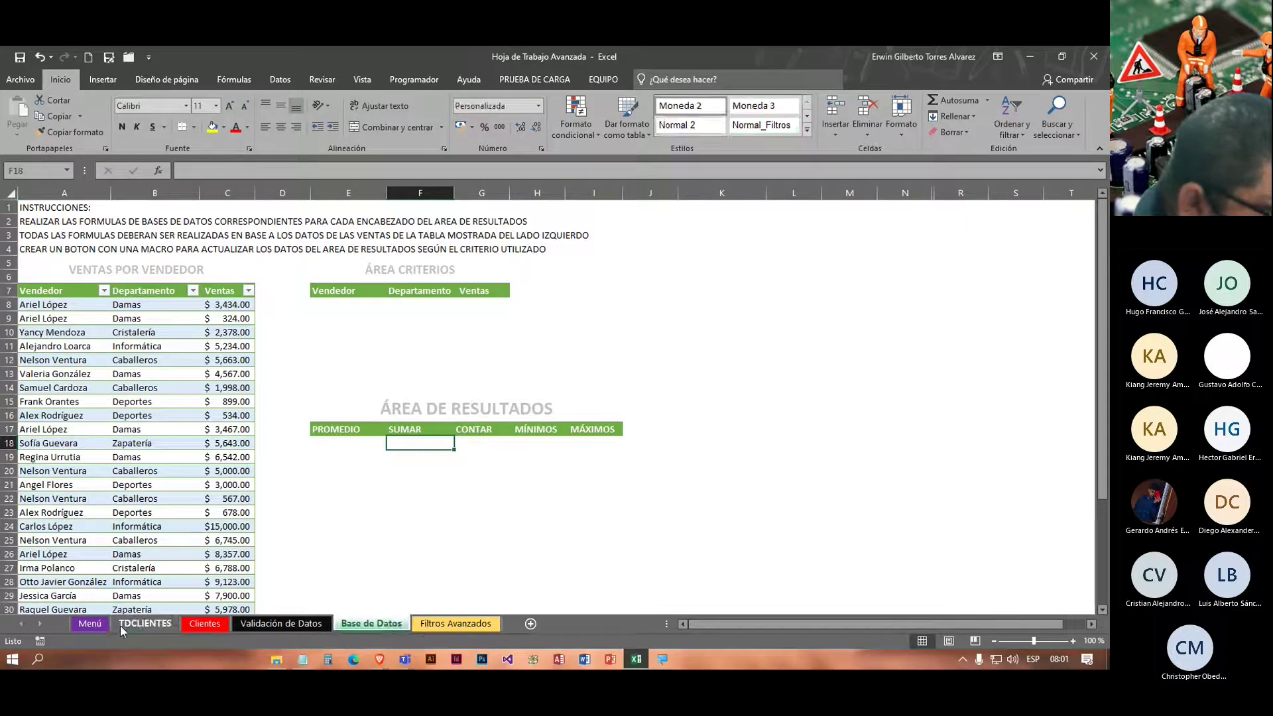
Step: Move the Clientes sheet directly before TDCLIENTES and check both sheets
left_click_drag(208, 629, 136, 633)
left_click(190, 629)
left_click(139, 629)
left_click(185, 628)
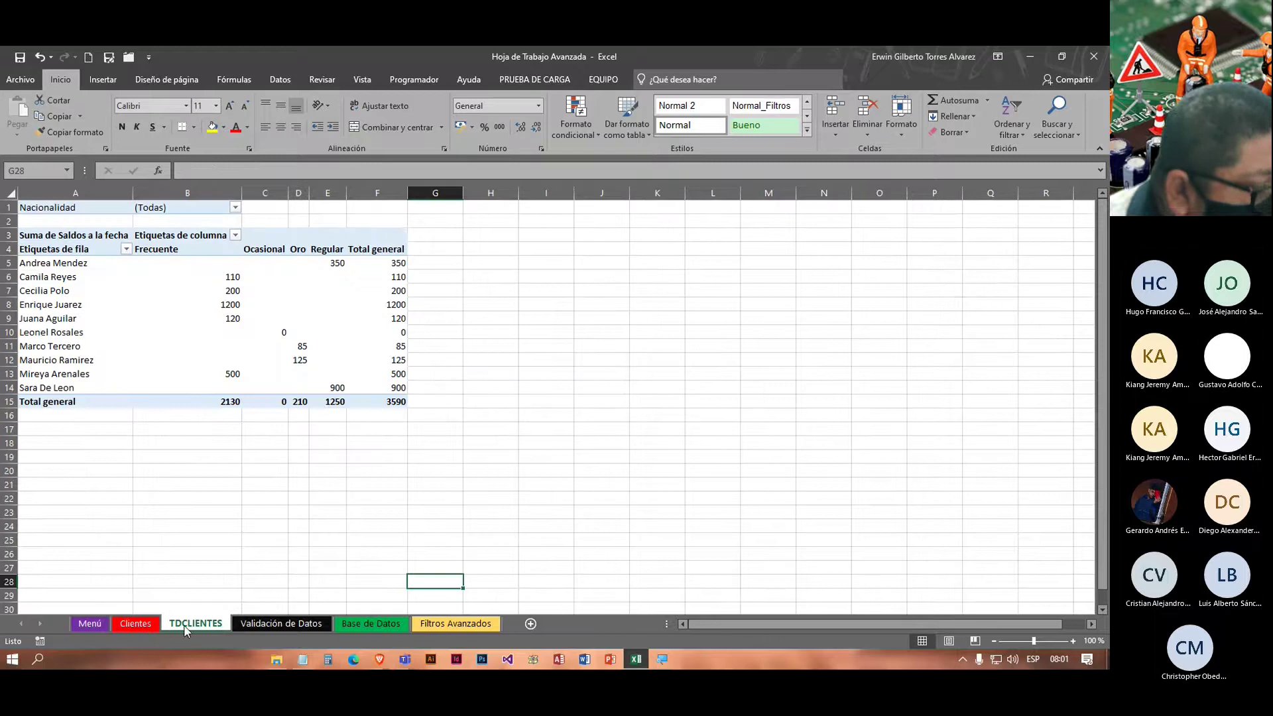
Step: On the Validación de Datos sheet, add data validation to DPI cells A20:A35 allowing only a text length equal to 13
left_click(272, 626)
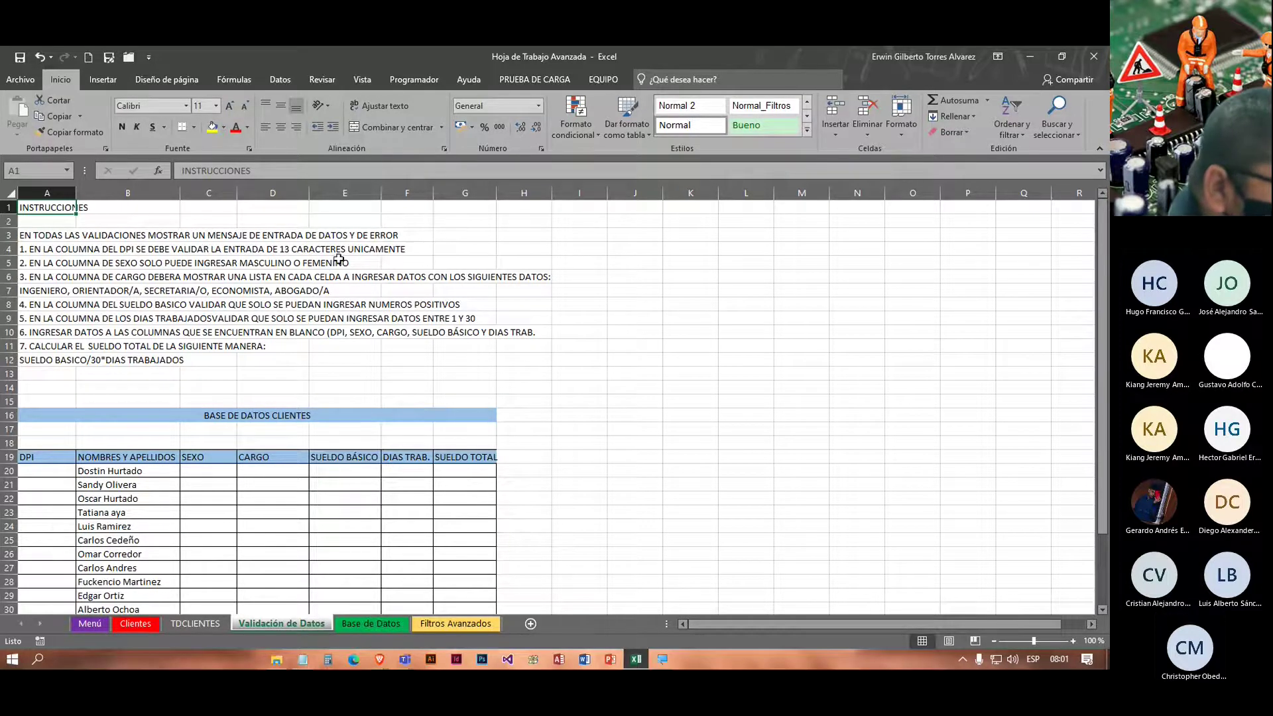
scroll(143, 407, "down", 4)
scroll(144, 407, "down", 1)
left_click_drag(49, 264, 44, 471)
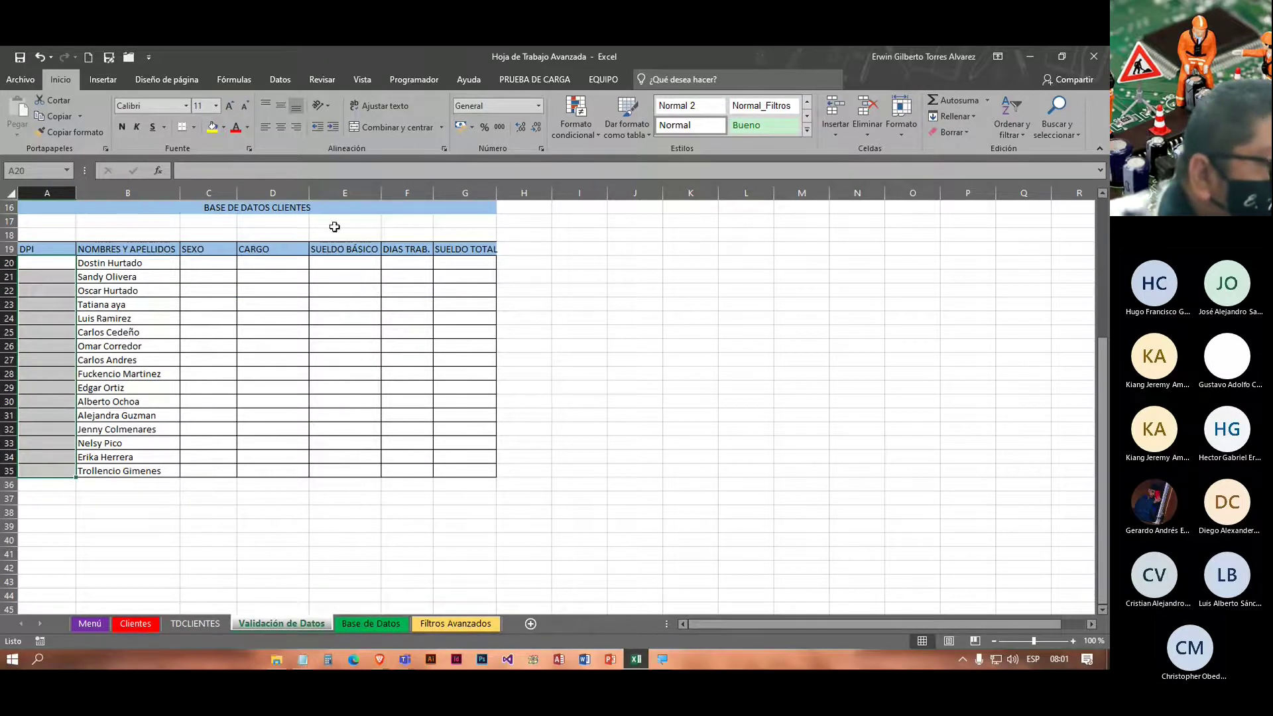
left_click(281, 81)
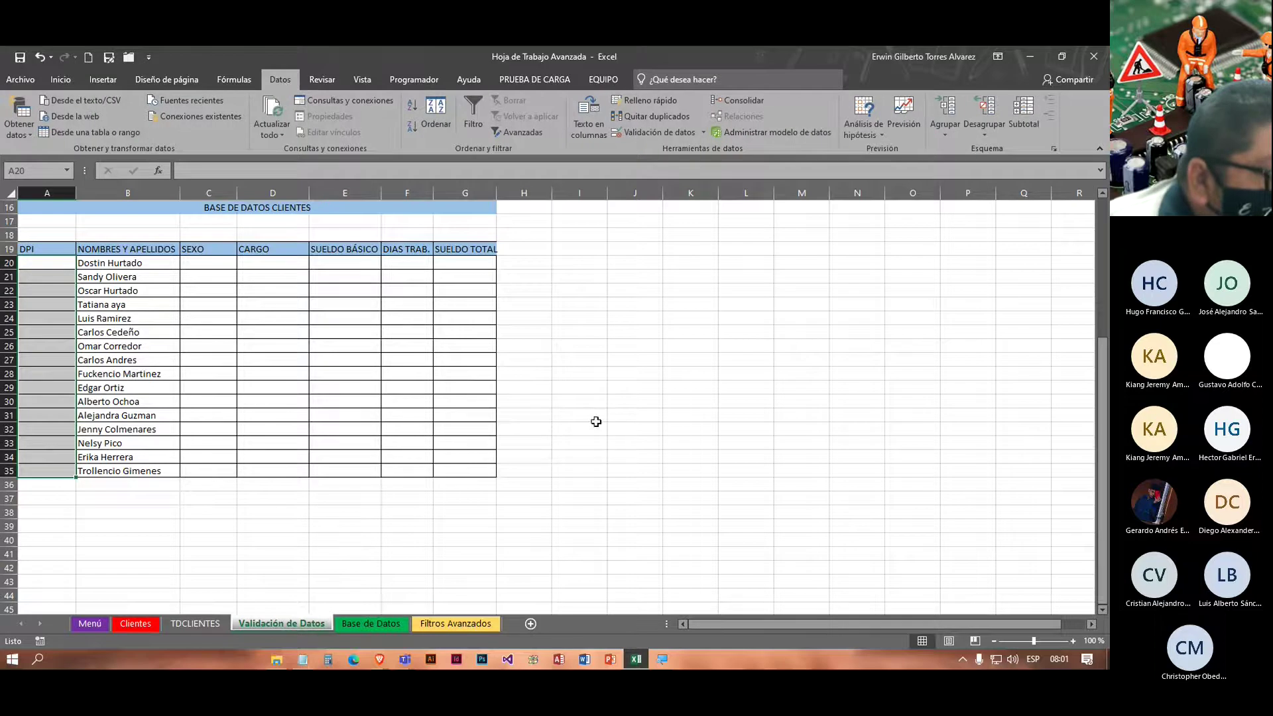
left_click(656, 131)
left_click_drag(689, 250, 675, 261)
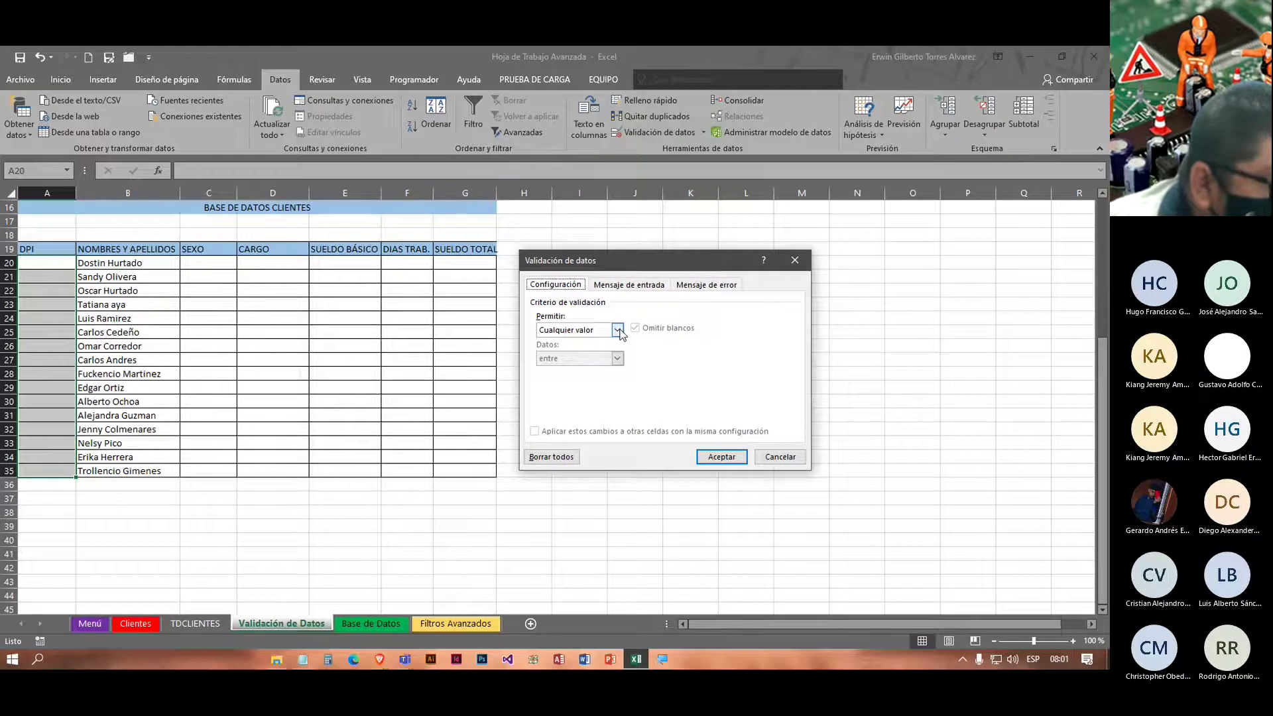
left_click(617, 330)
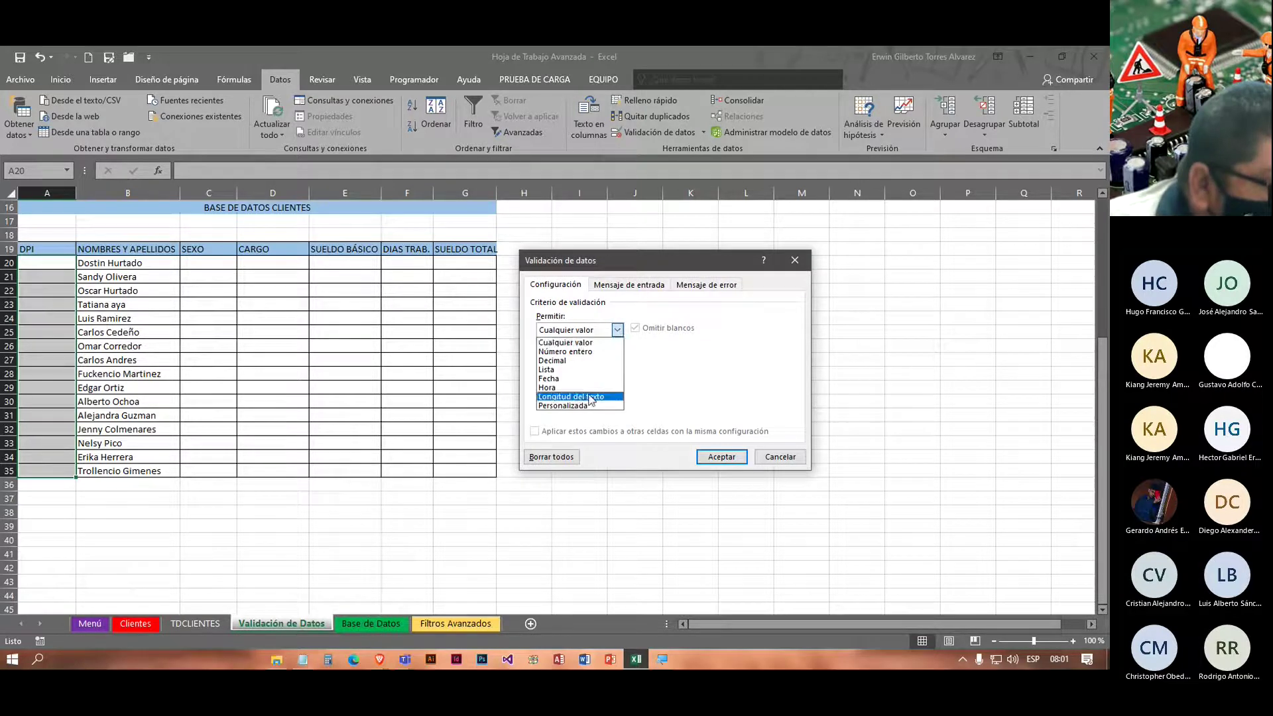
left_click(572, 396)
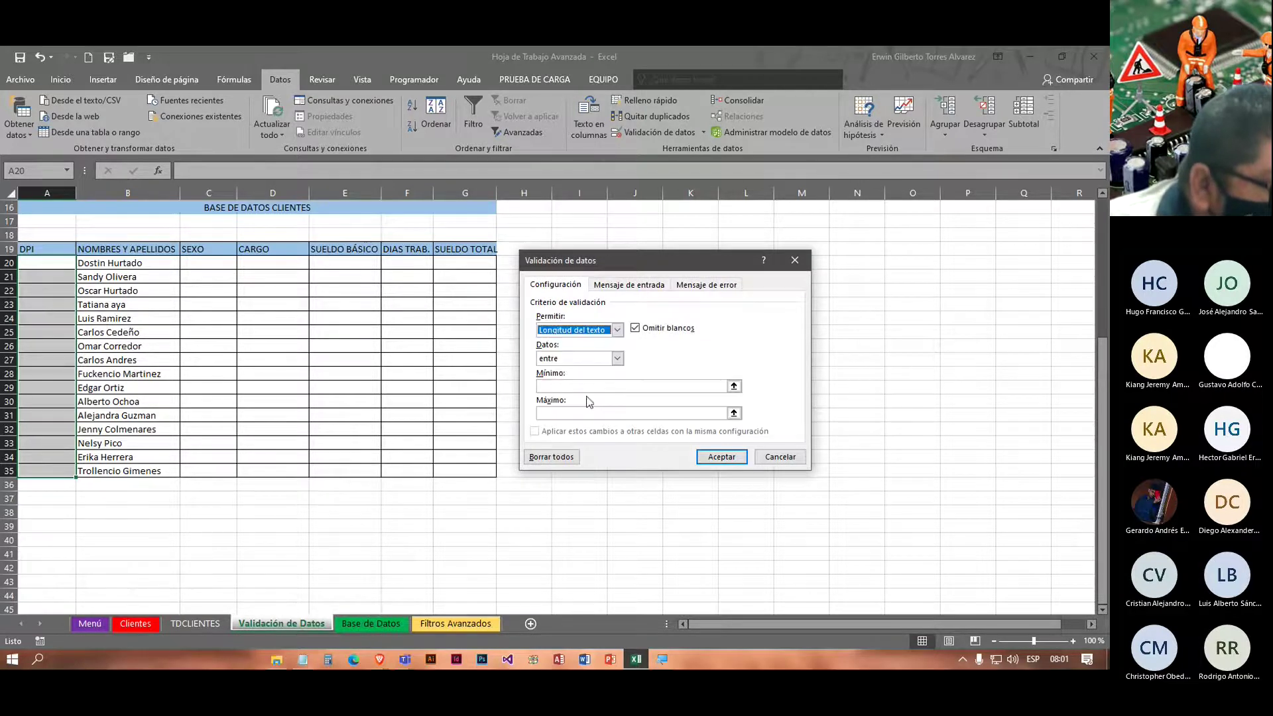
left_click(567, 358)
left_click(569, 386)
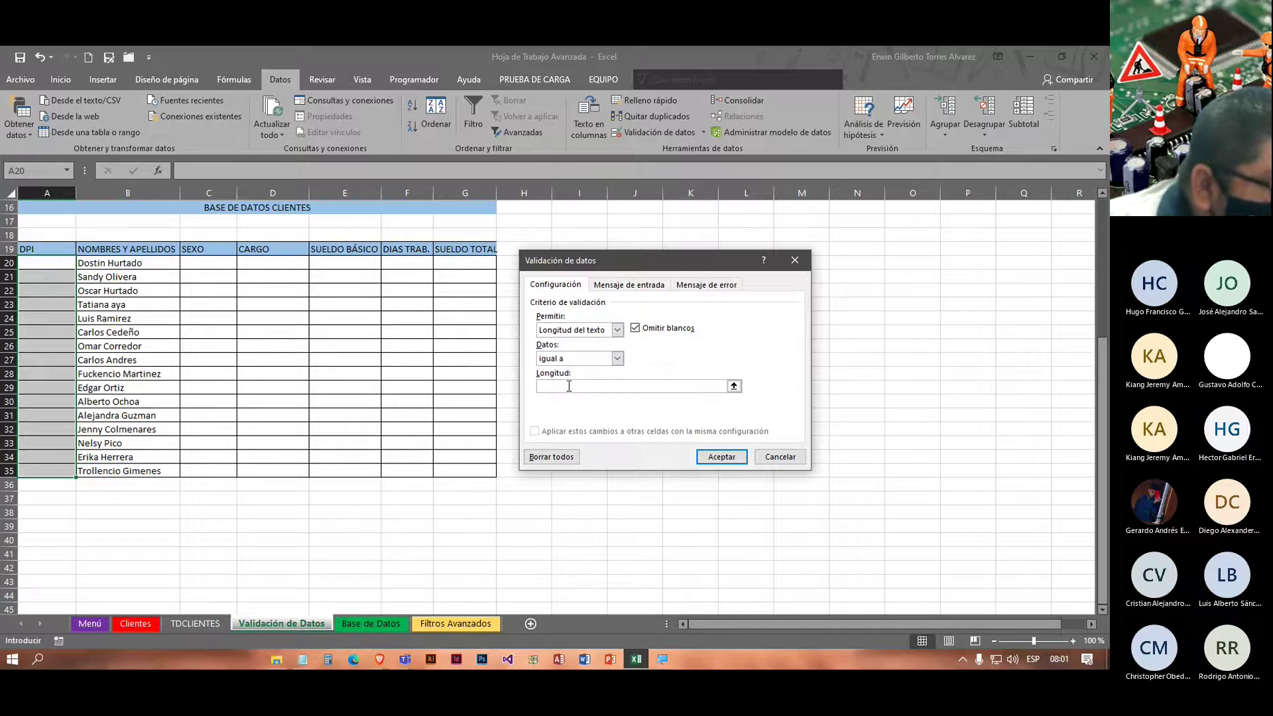
left_click(569, 386)
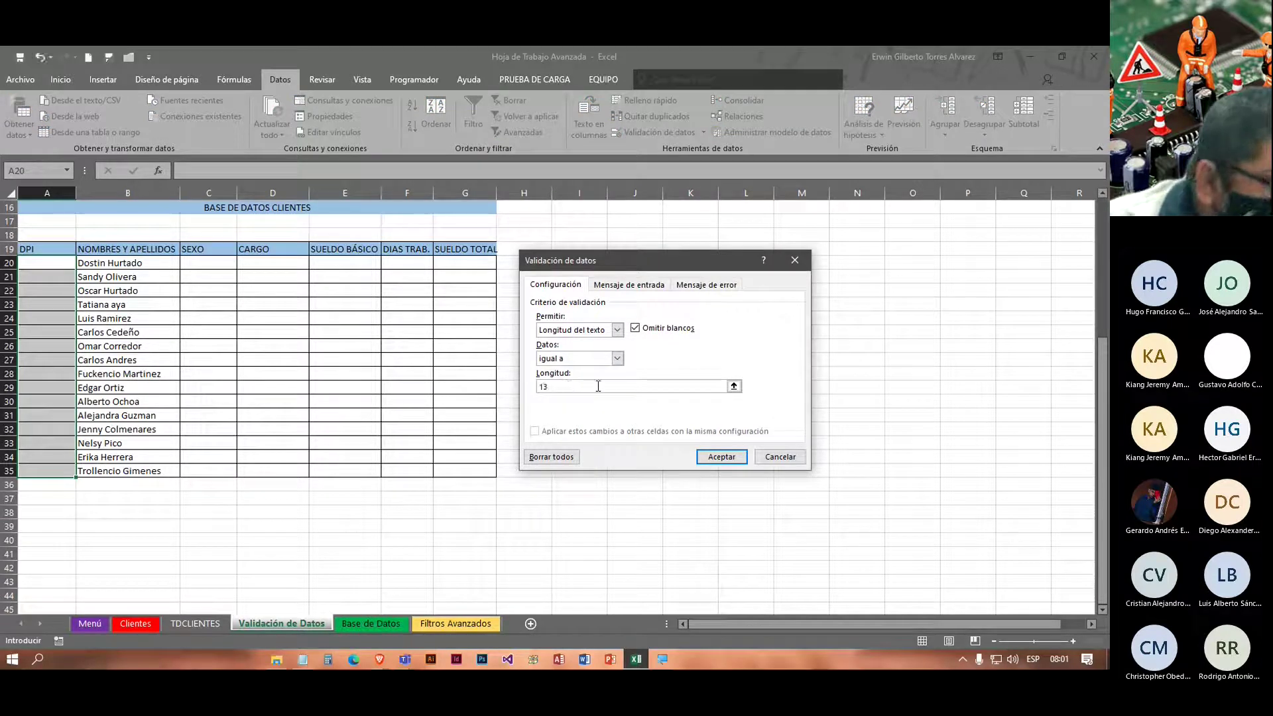
type("13")
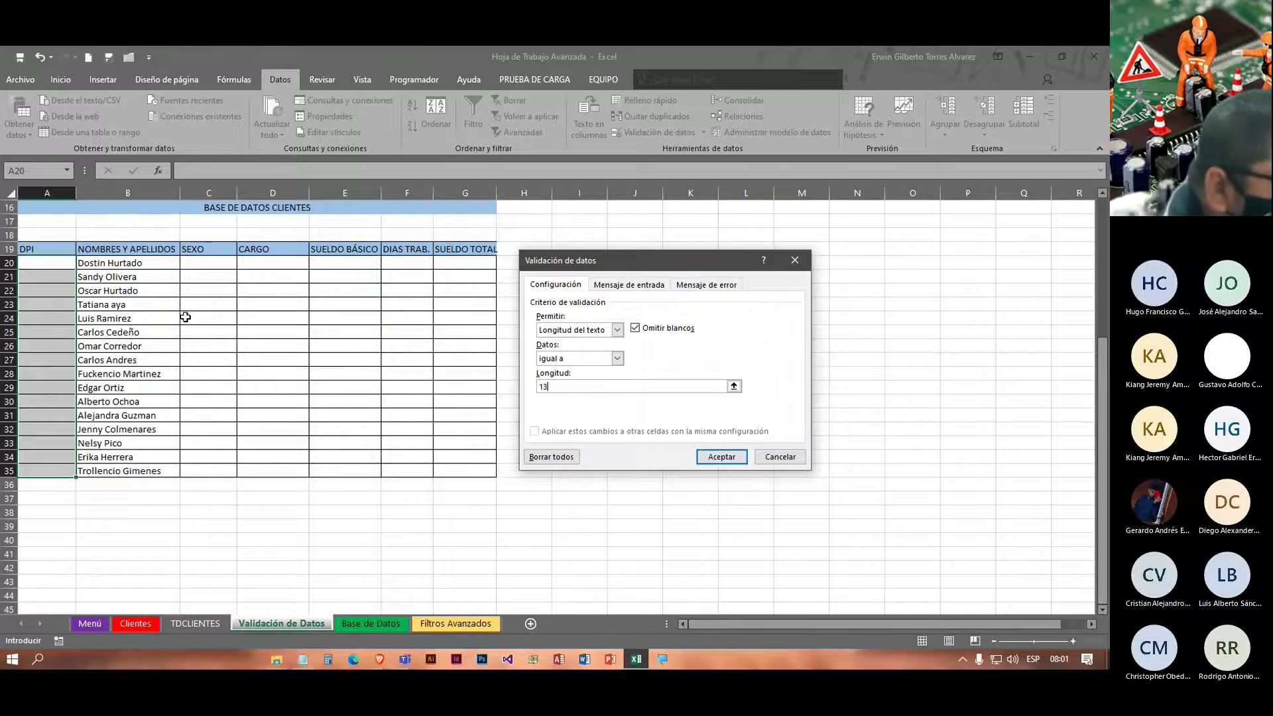
Step: Add an input message titled "Ingreso de DPI" with the text "Solo puede ingresar un maximo de 13 caracteres"
scroll(184, 317, "up", 5)
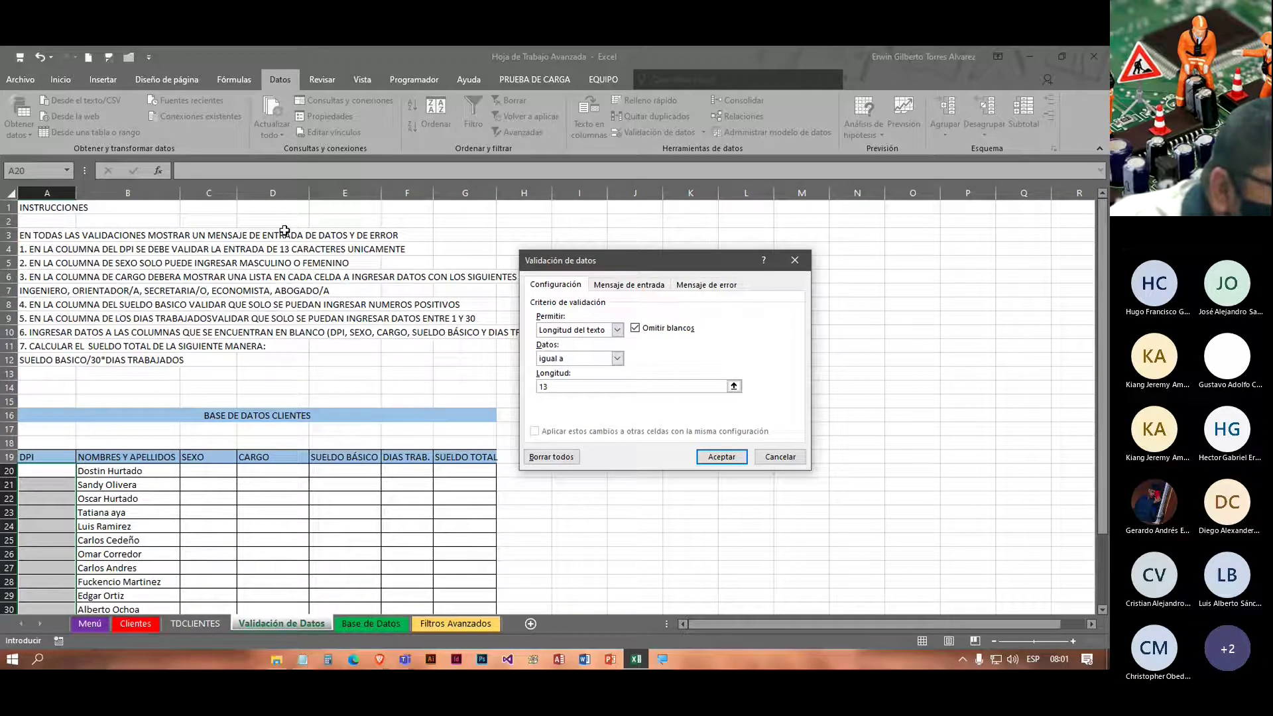
left_click(648, 289)
left_click(573, 350)
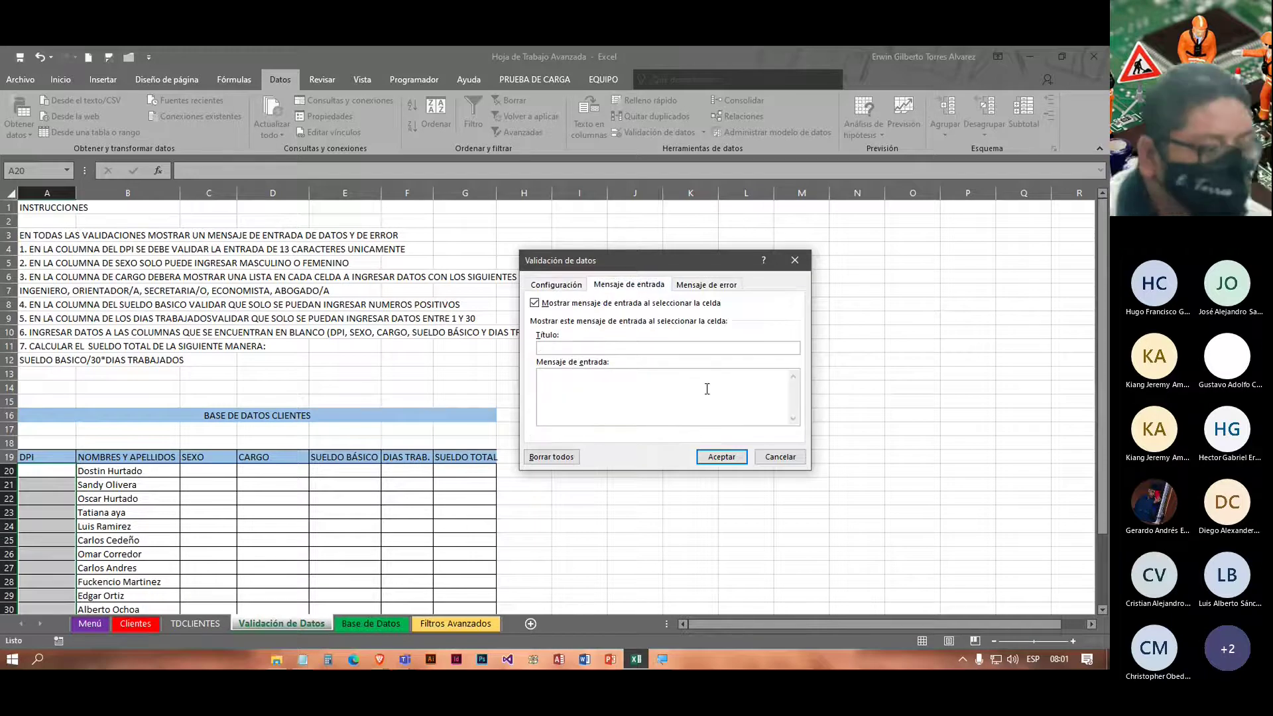
type("Ingreso de DPI")
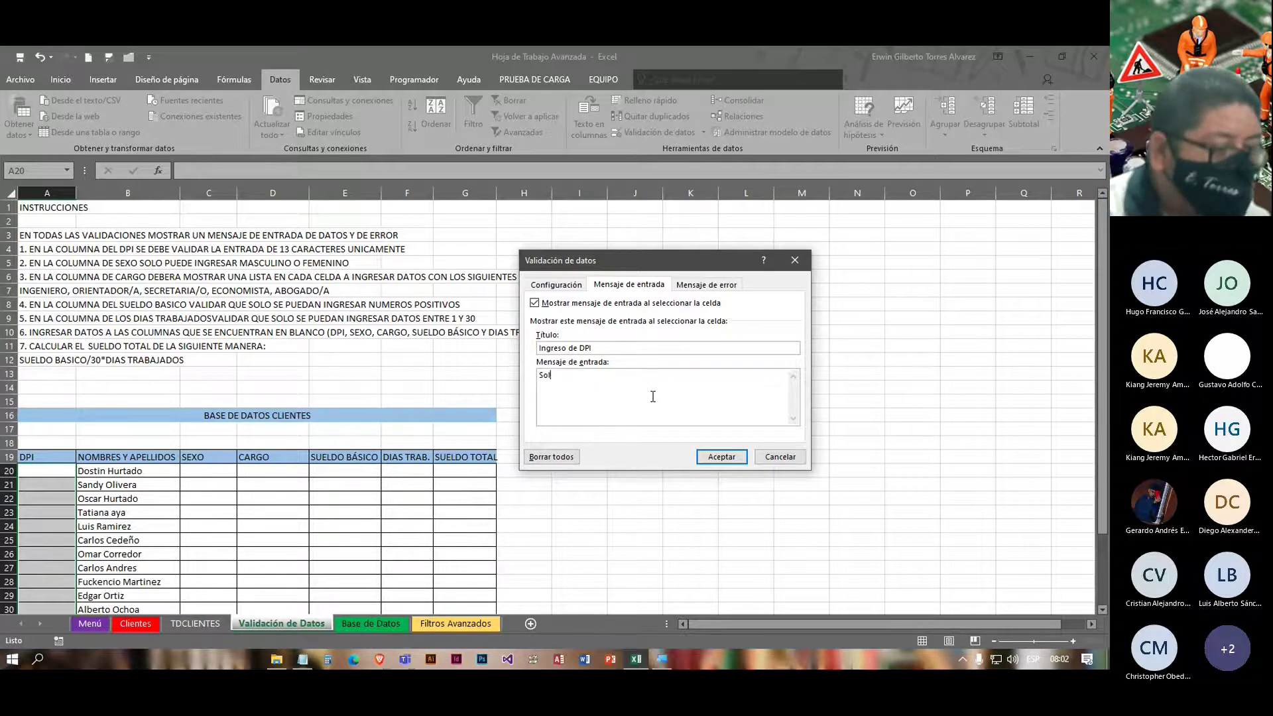
type("p")
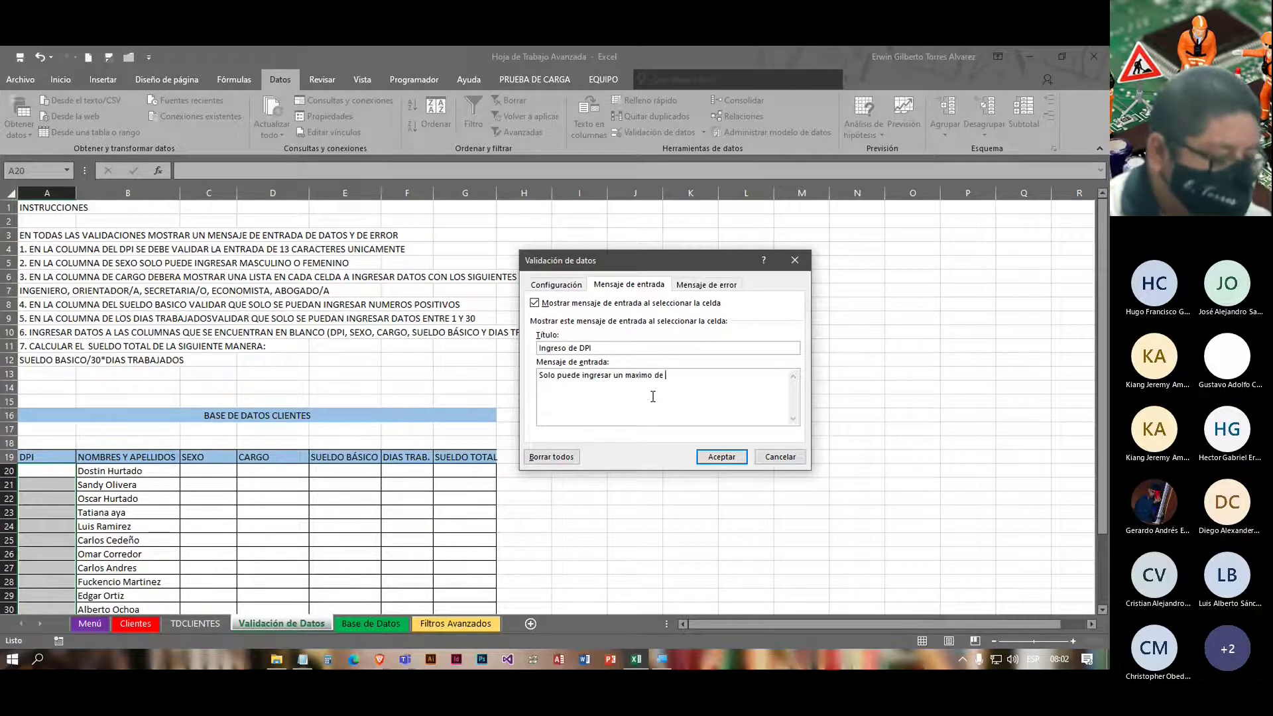
type("teres")
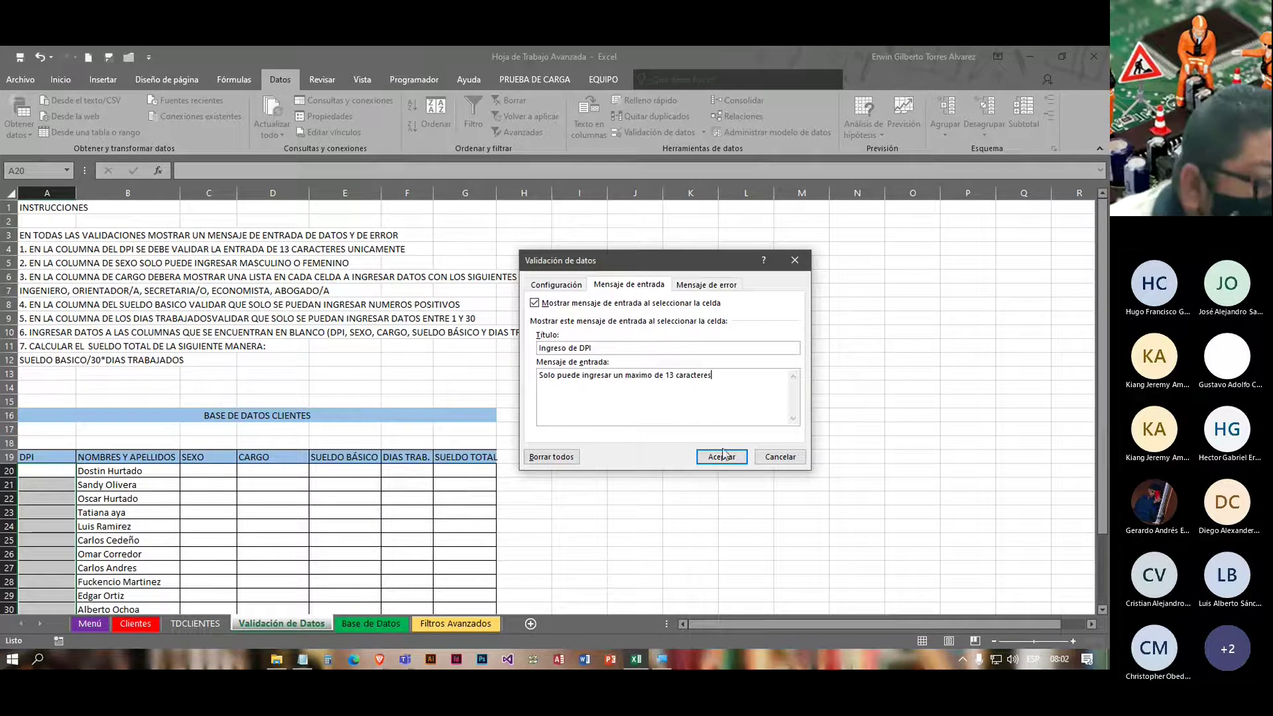
Step: Add an error alert titled "ERROR" with the text "Solo puede ingresar un maximo de 13 caracteres" and apply the DPI validation
left_click(704, 284)
left_click(680, 348)
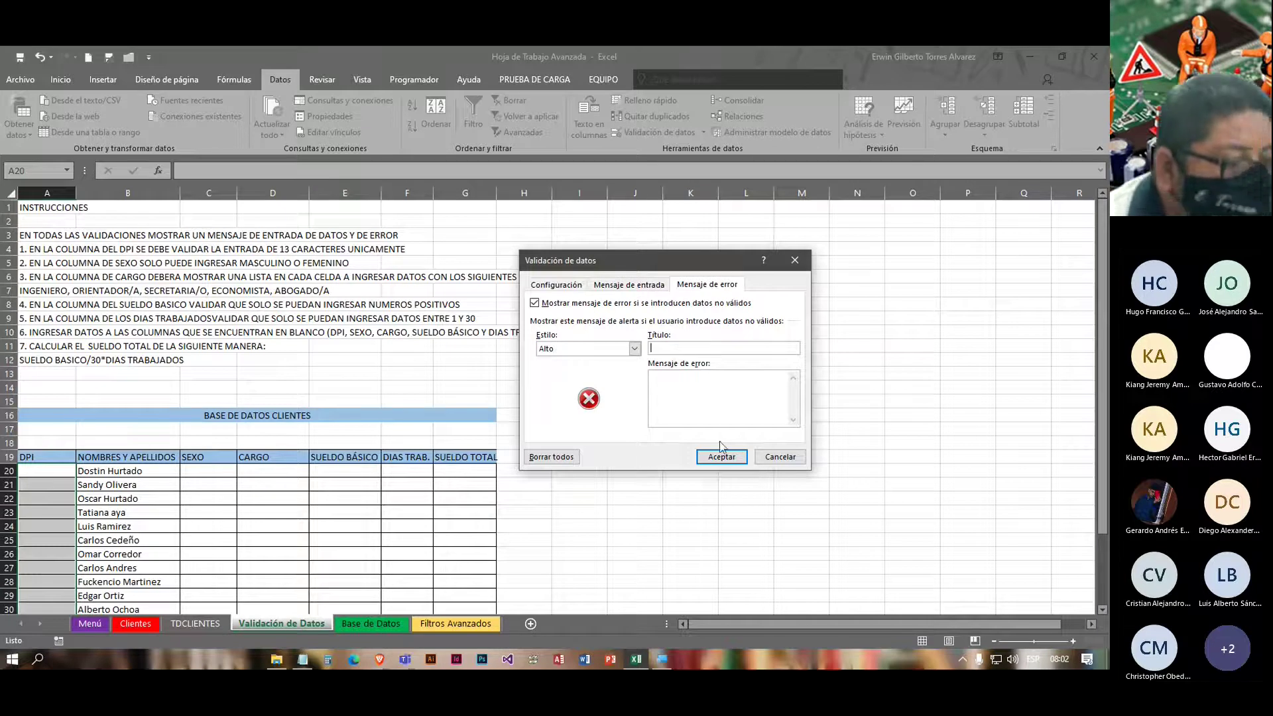
type("ERROR")
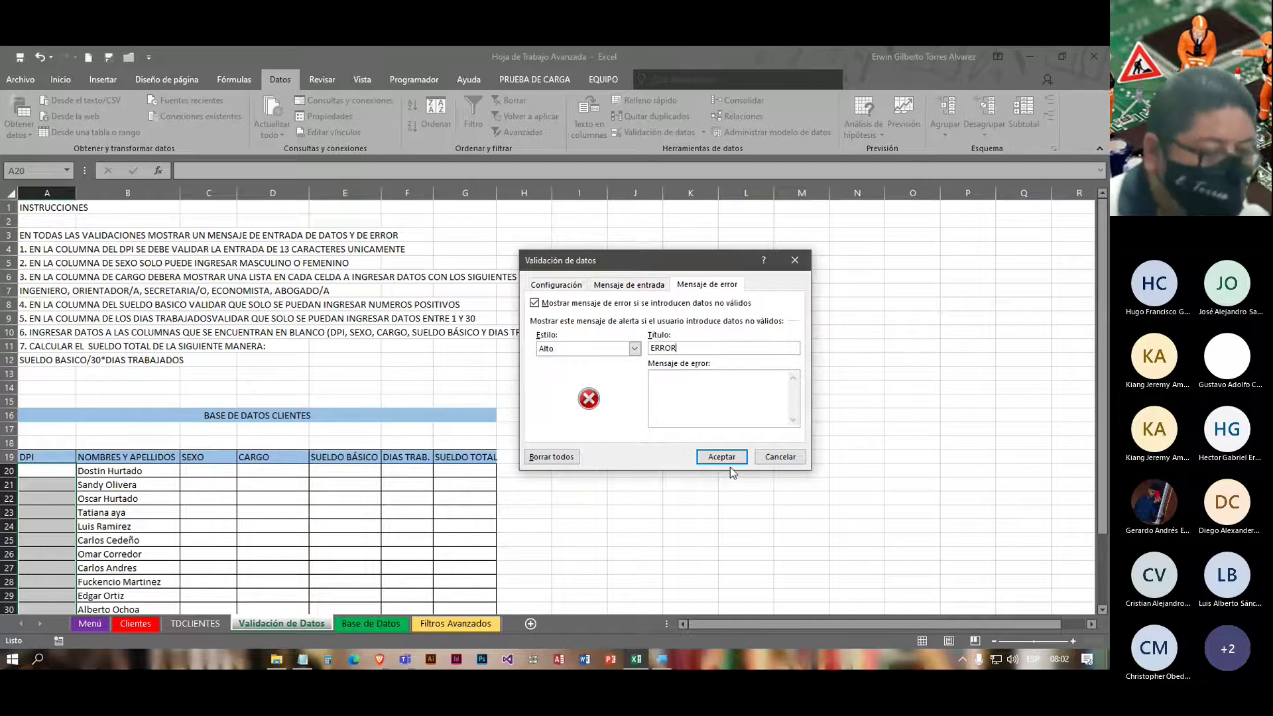
left_click(703, 388)
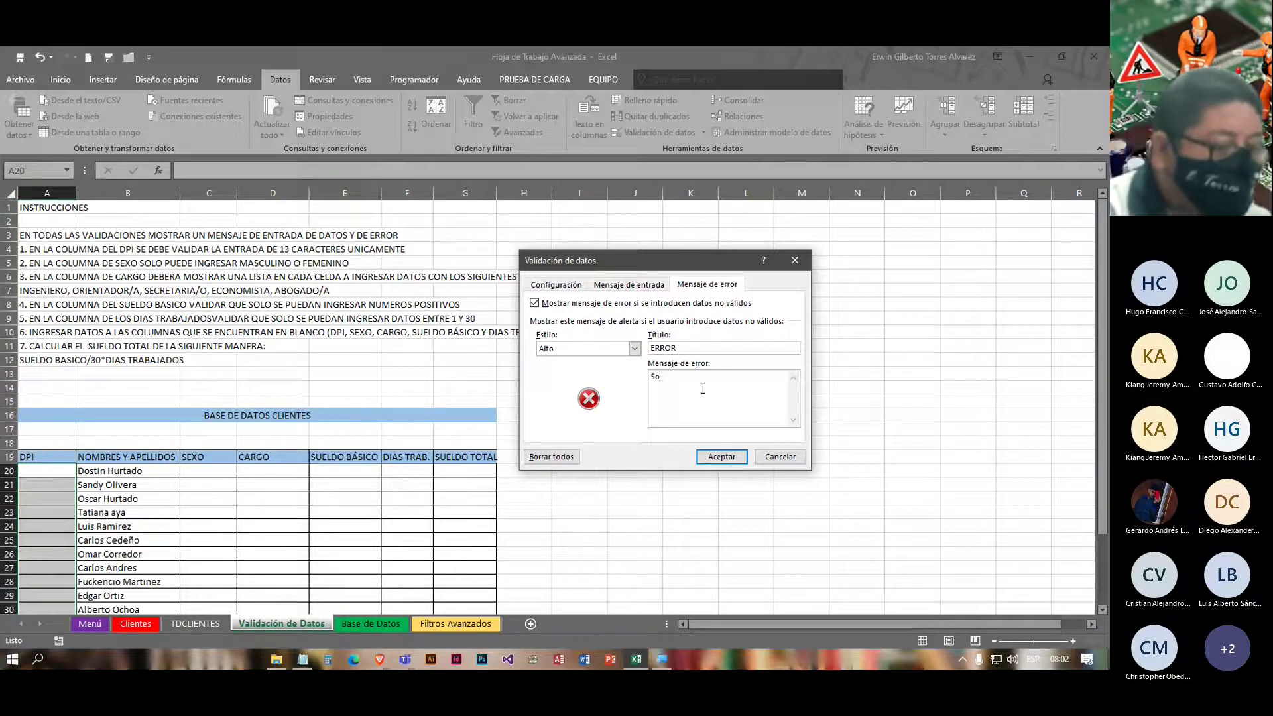
type("Solo puede in")
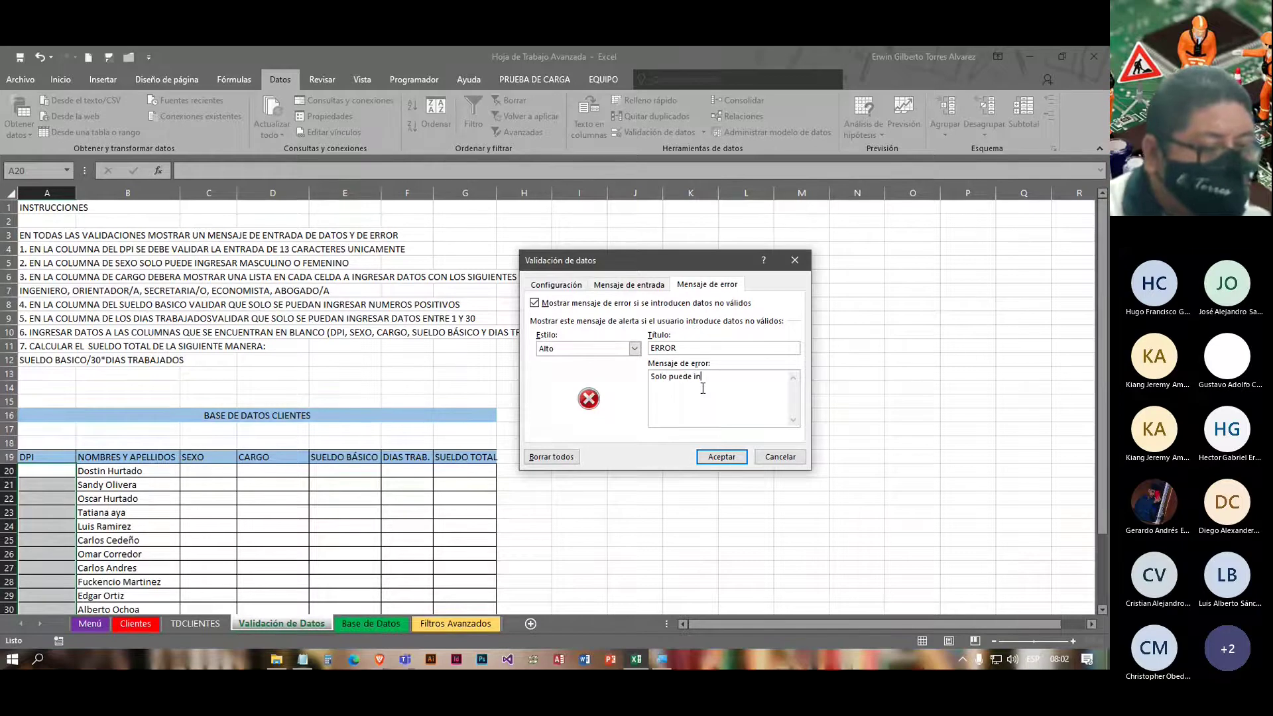
type("gresar un")
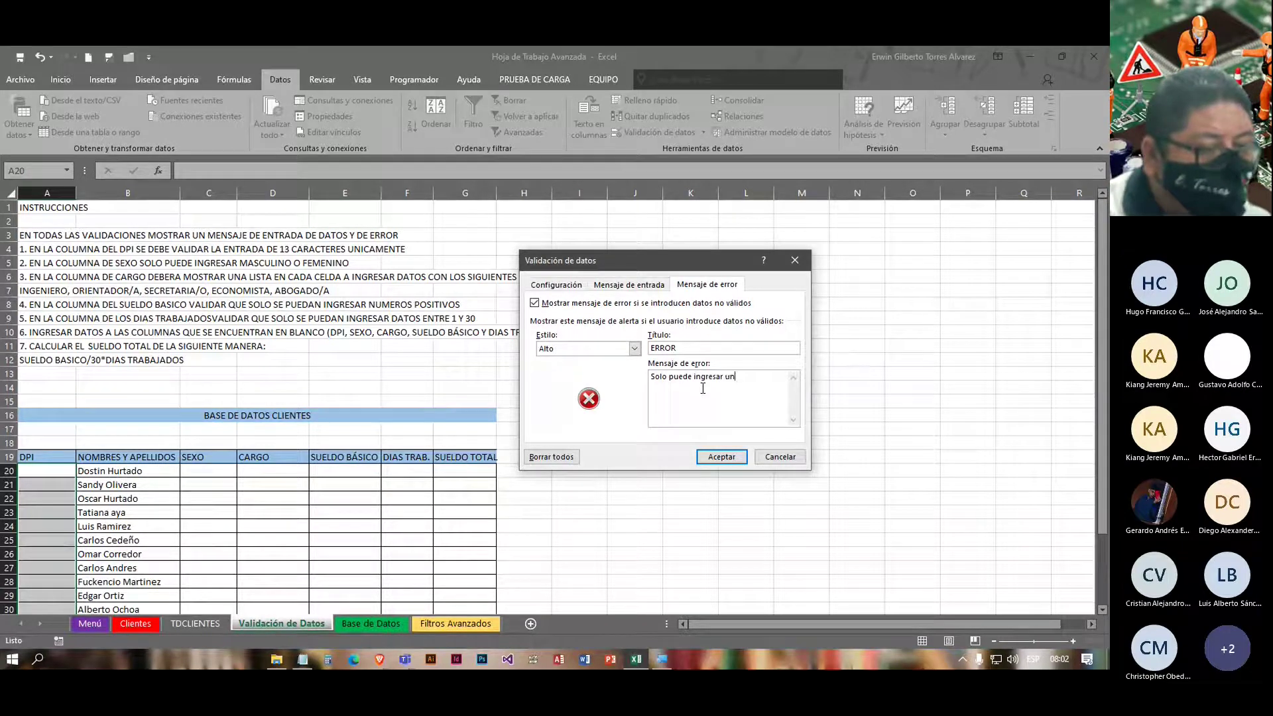
type(" maximo de 13 caracteres")
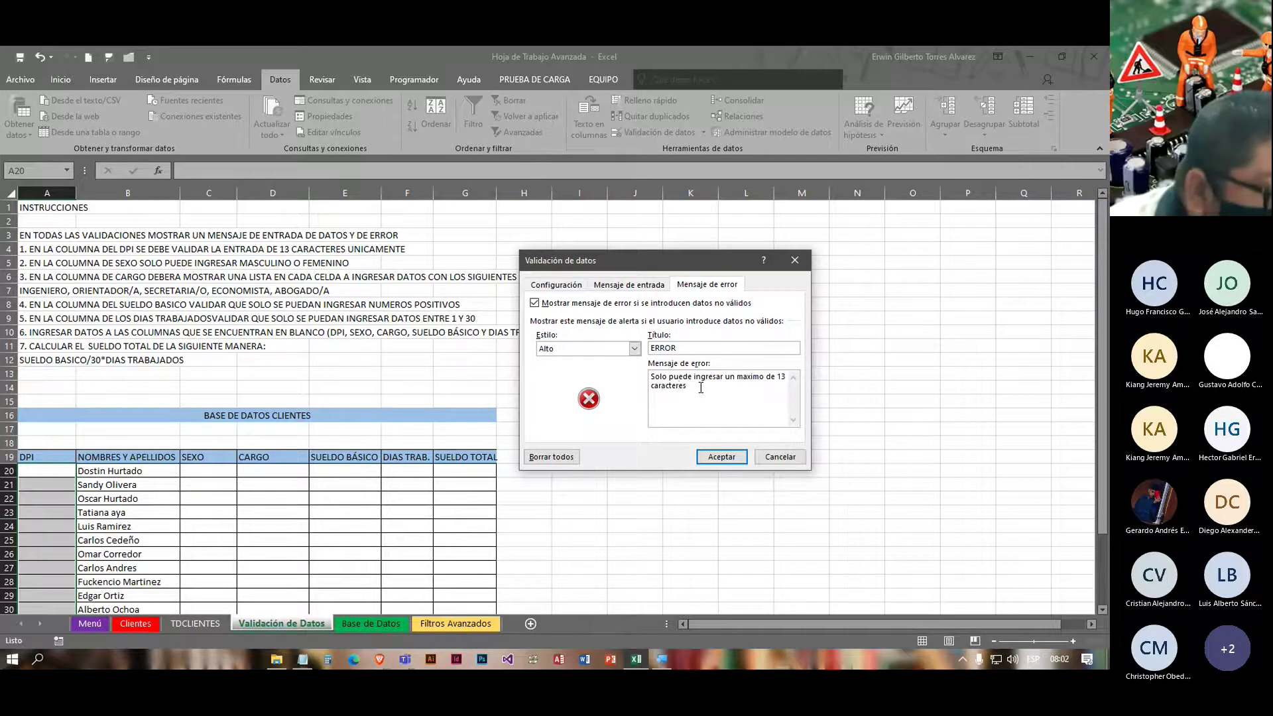
key("Return")
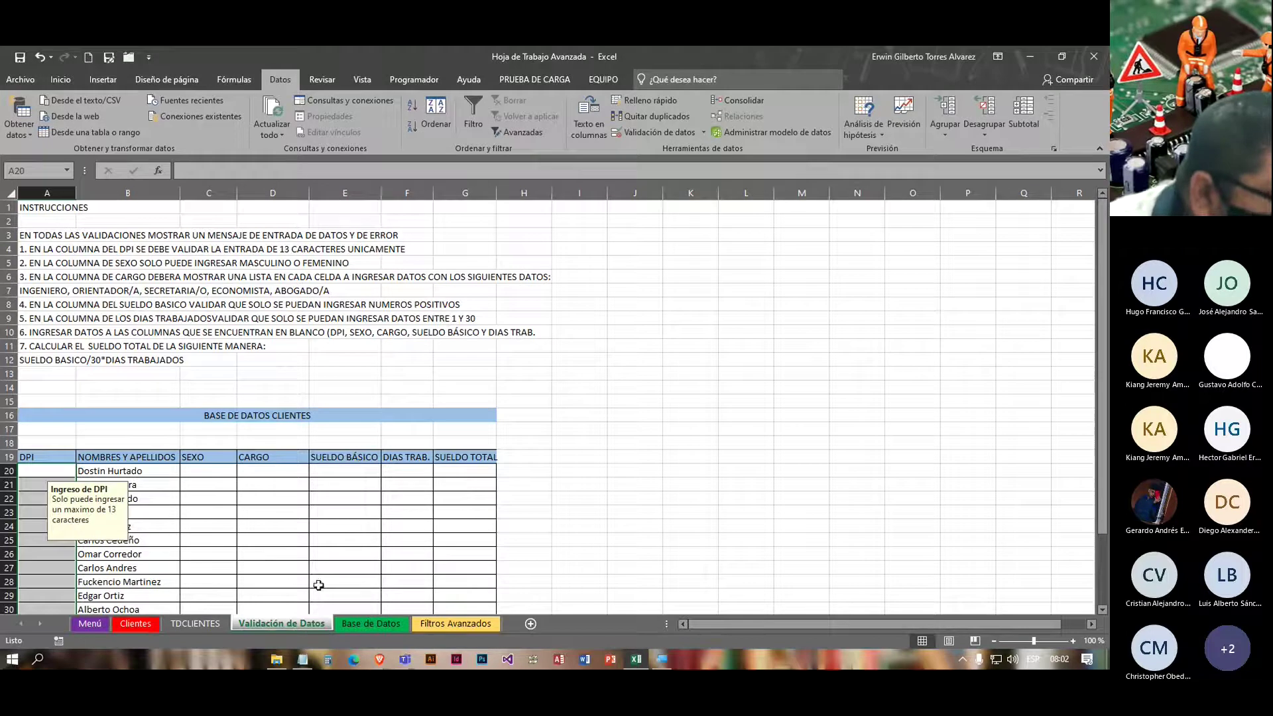
Step: Check the input message on several cells of the DPI column
scroll(448, 532, "down", 4)
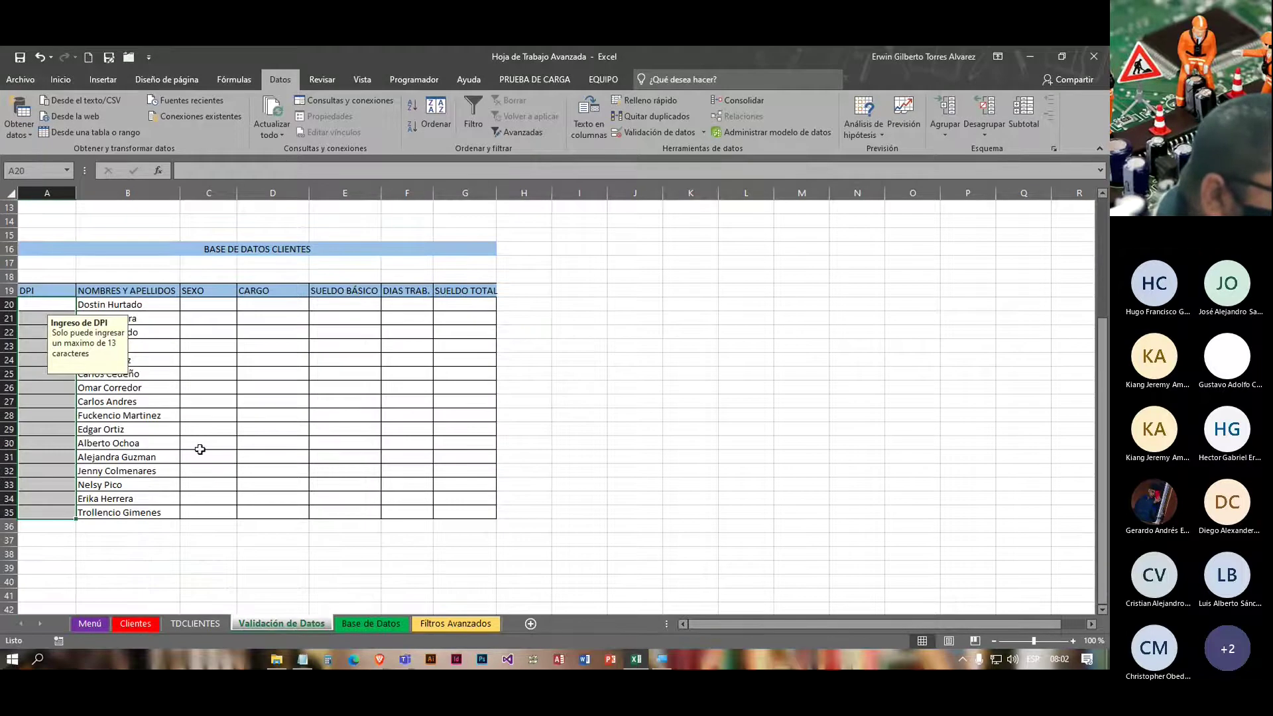
left_click(46, 443)
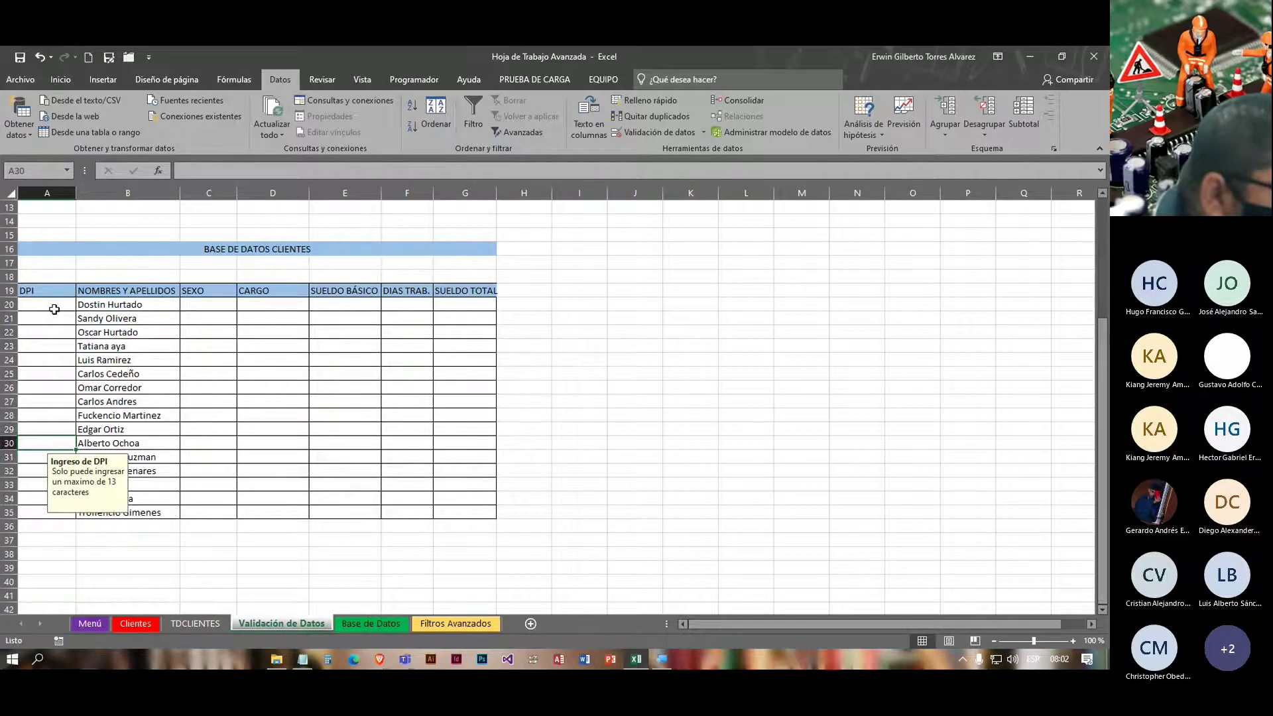
left_click(52, 306)
scroll(96, 400, "up", 5)
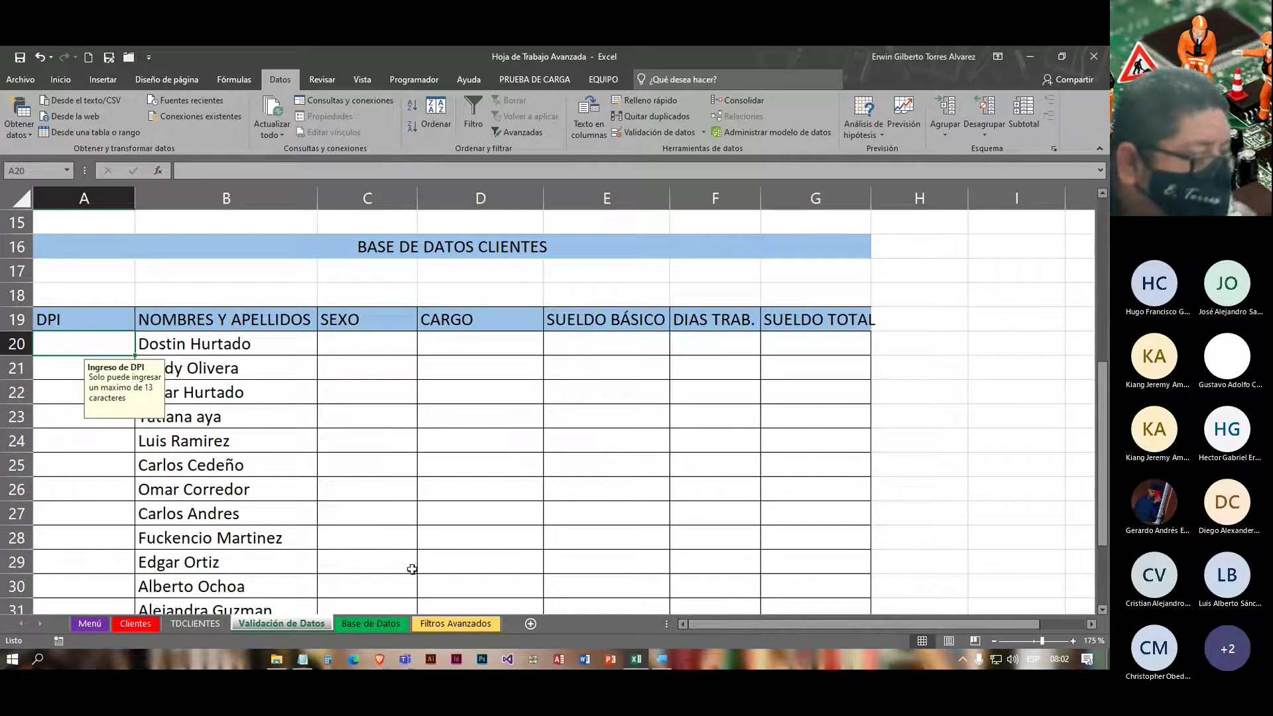
left_click(116, 489)
left_click(95, 397)
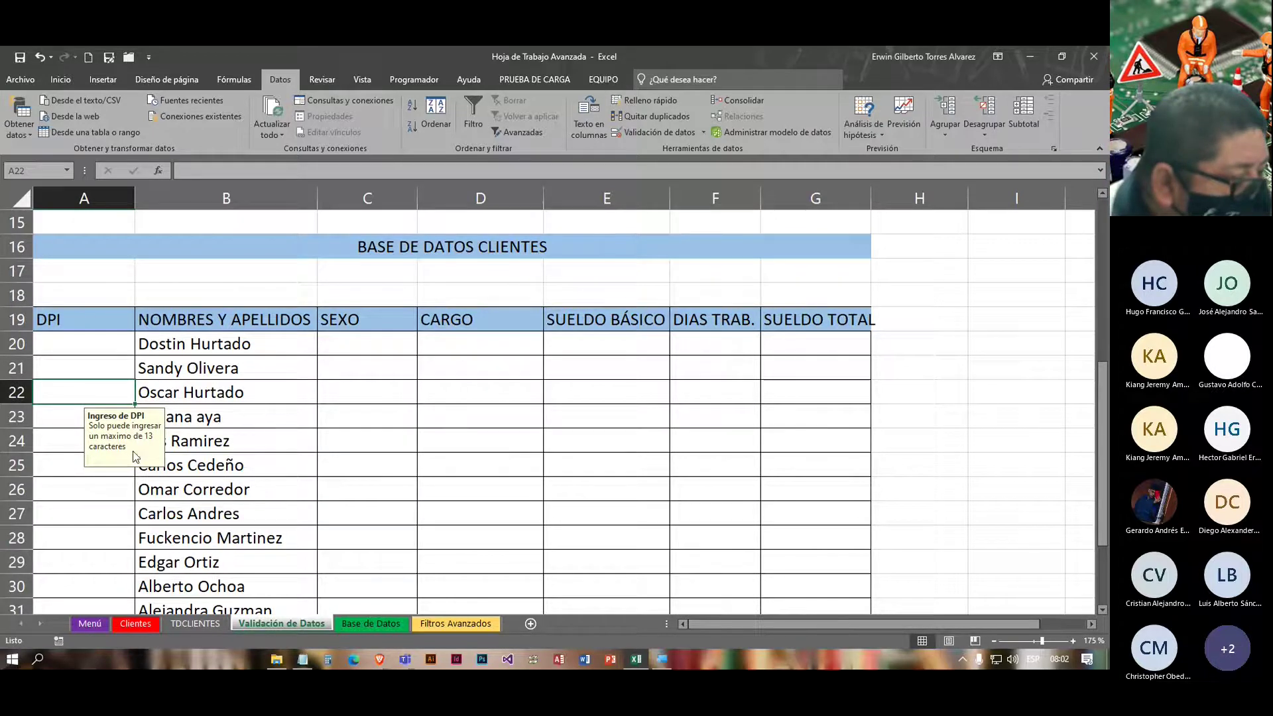
Step: Format the DPI cells A20:A35 as Número with 0 decimal places
left_click(91, 350)
left_click_drag(86, 343, 99, 558)
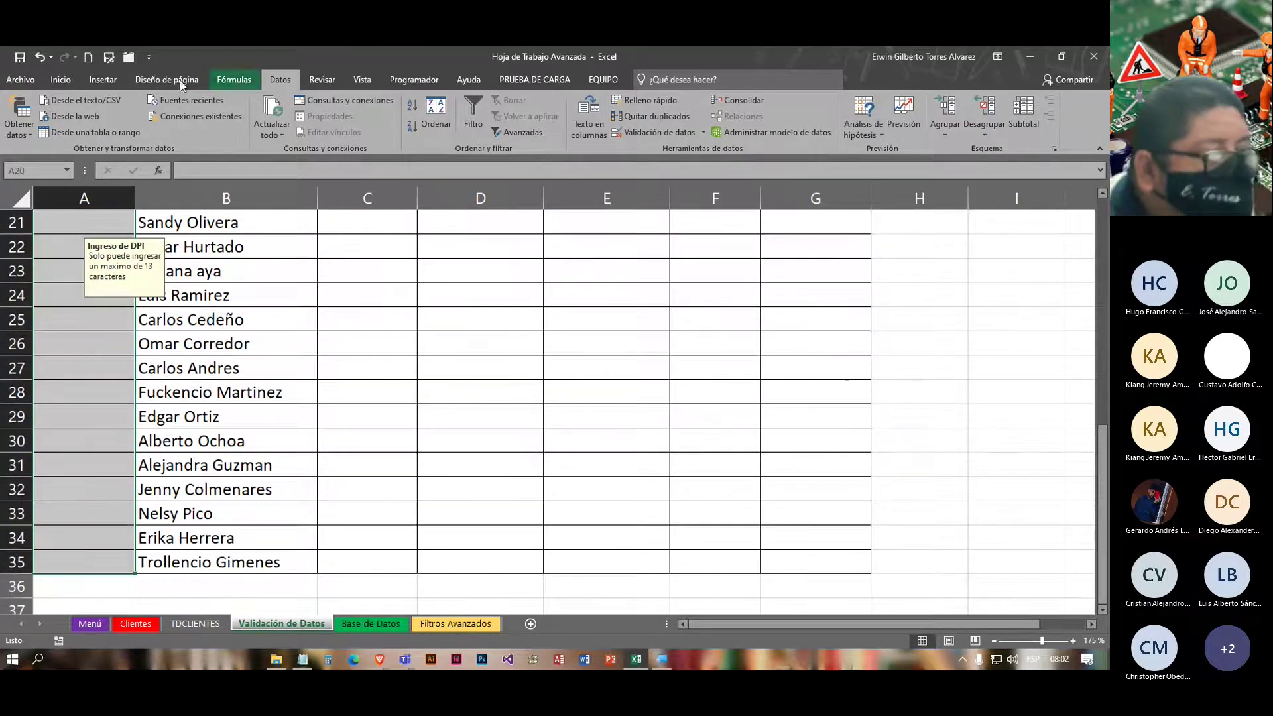
left_click(60, 79)
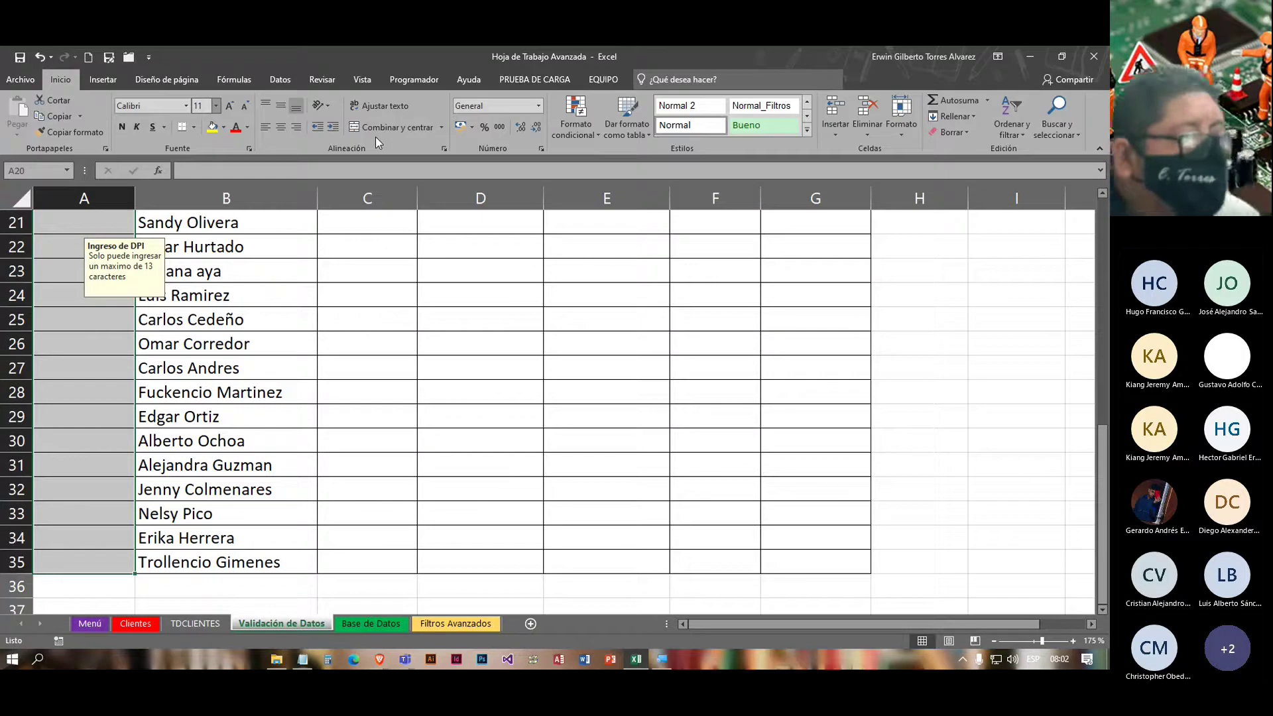
left_click(538, 107)
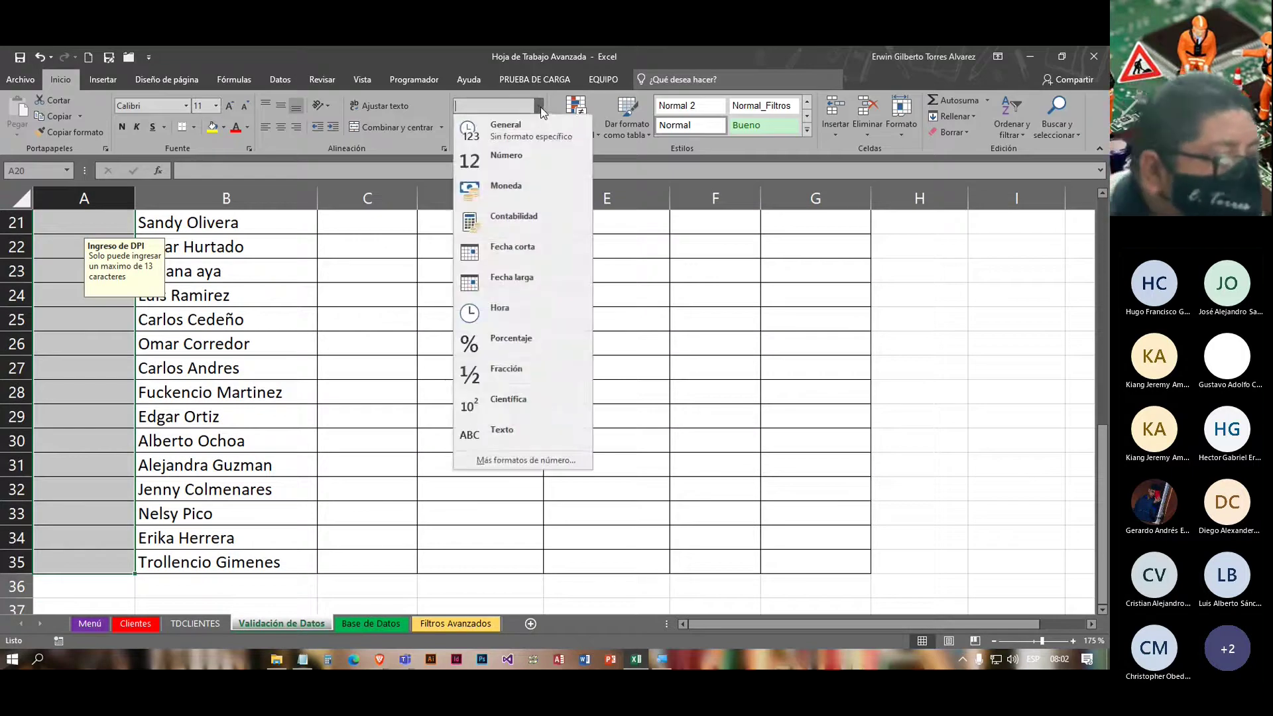
left_click(524, 160)
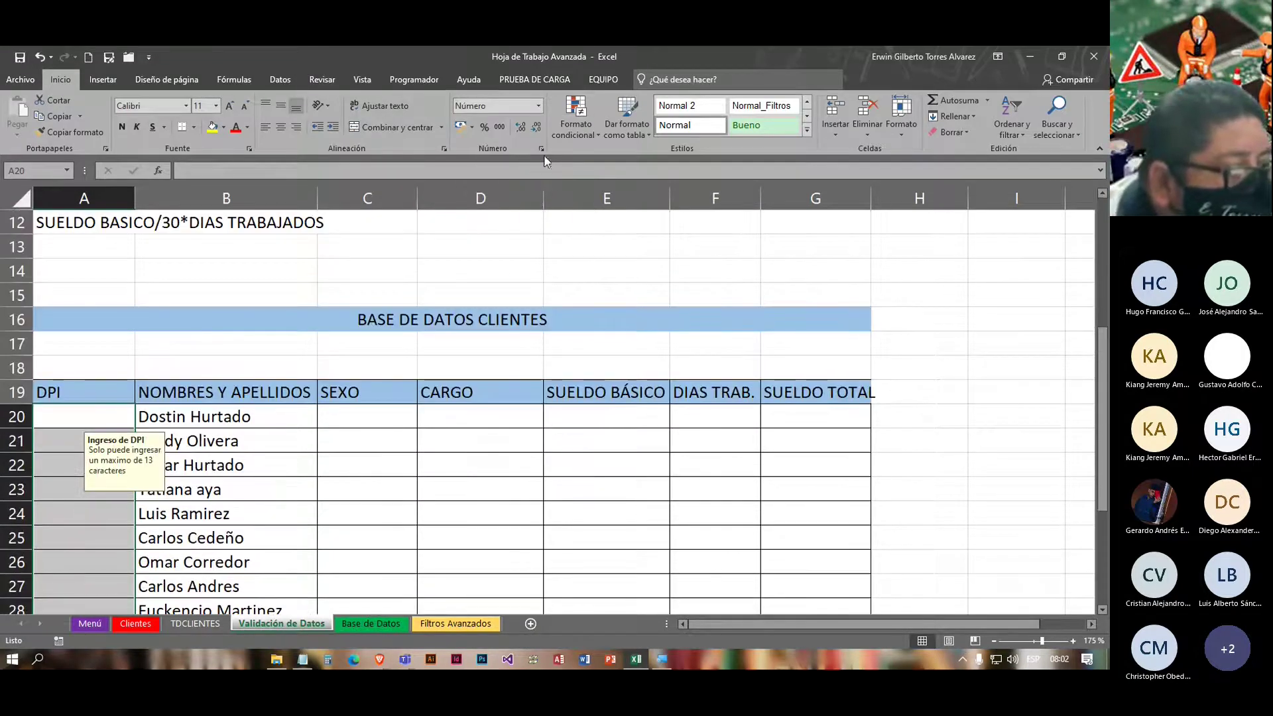
key("ctrl+1")
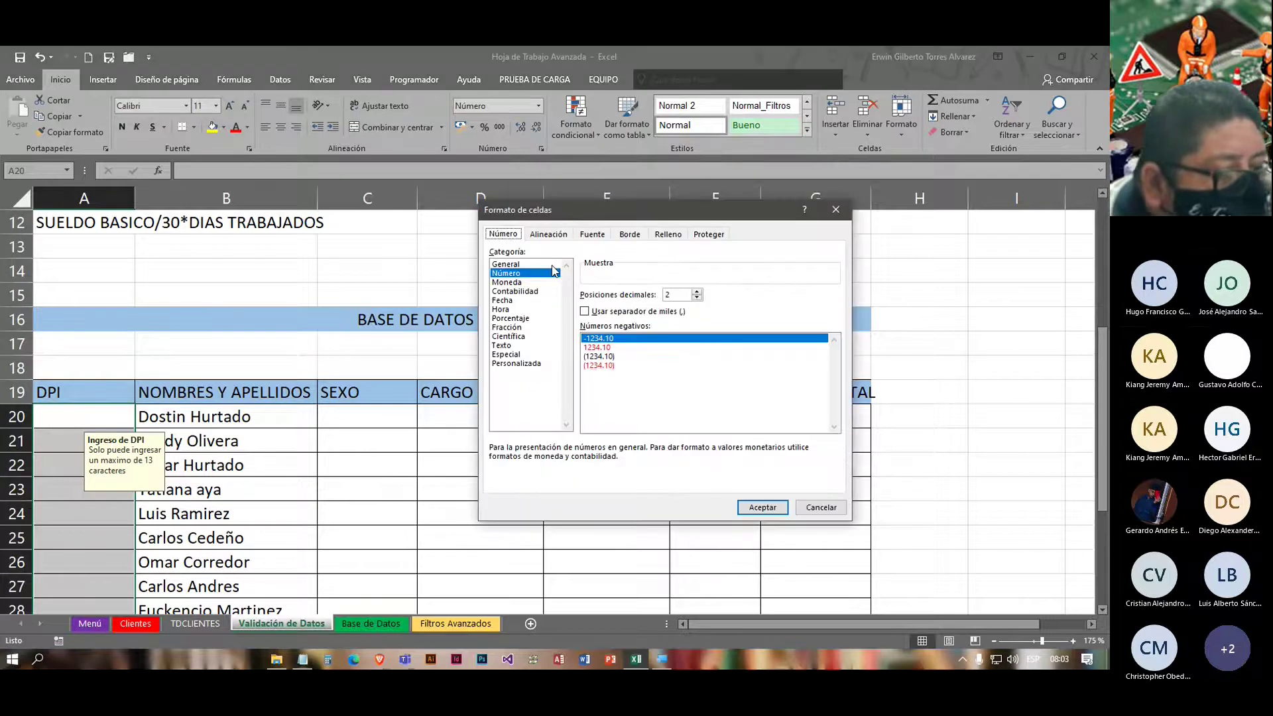
left_click(697, 298)
left_click(696, 298)
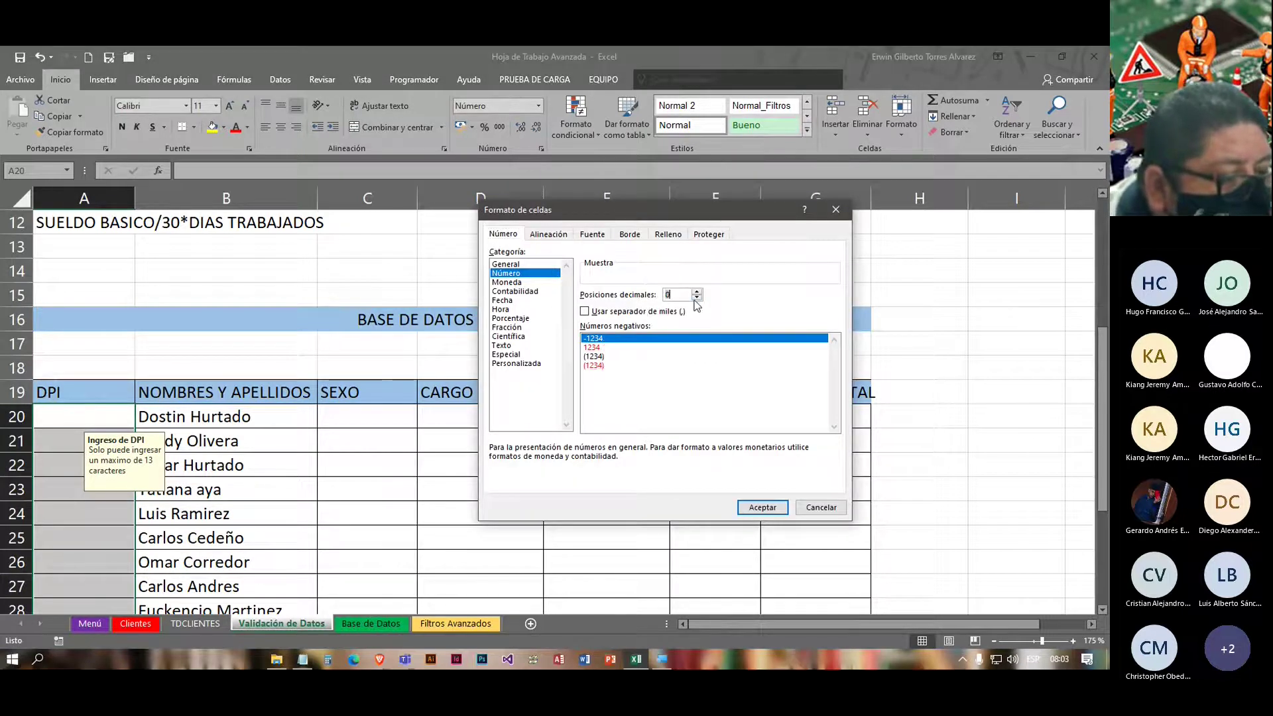
left_click(764, 505)
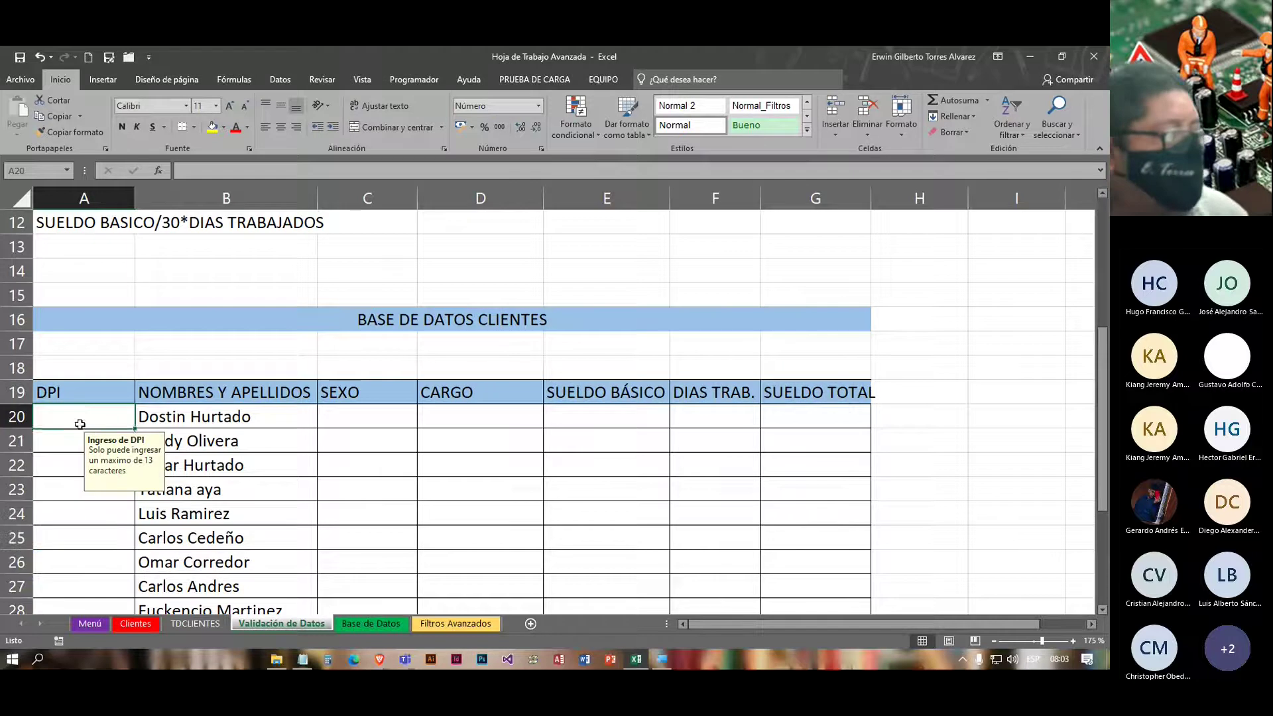
Step: Test the DPI validation in A20 with a 14-digit number and shorten the entry to 13 digits
scroll(87, 428, "down", 1)
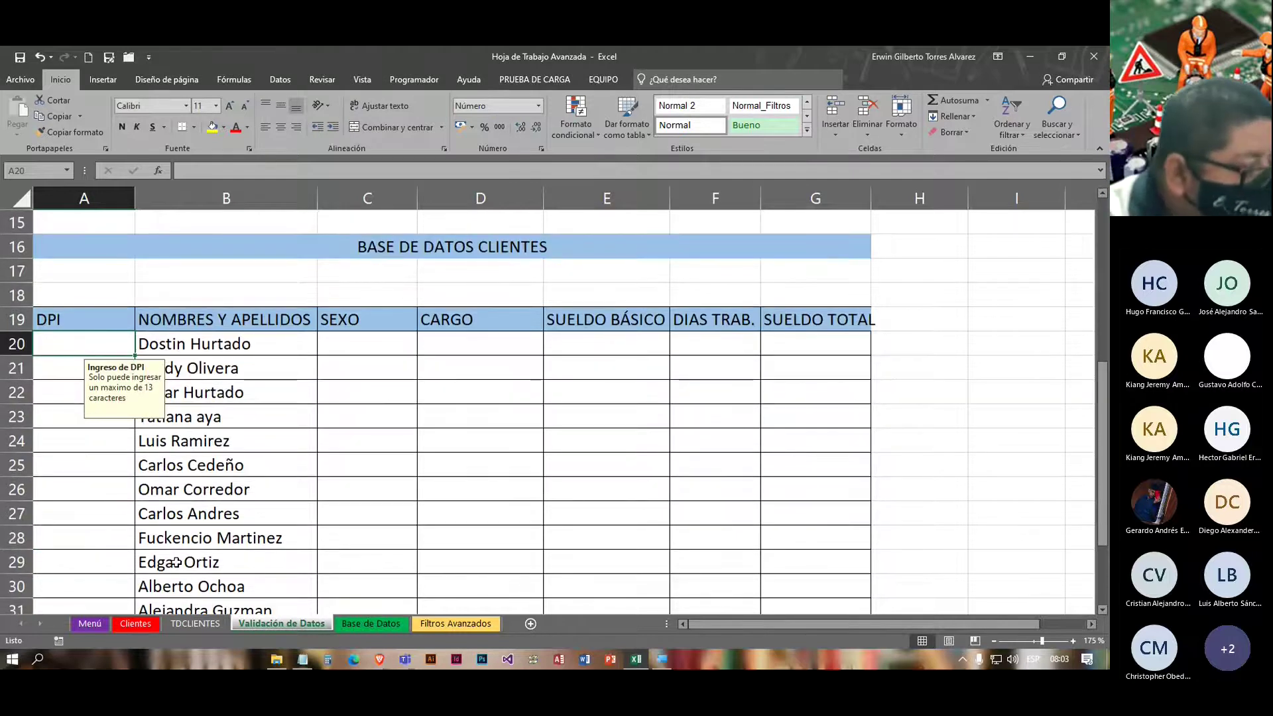
type("12345")
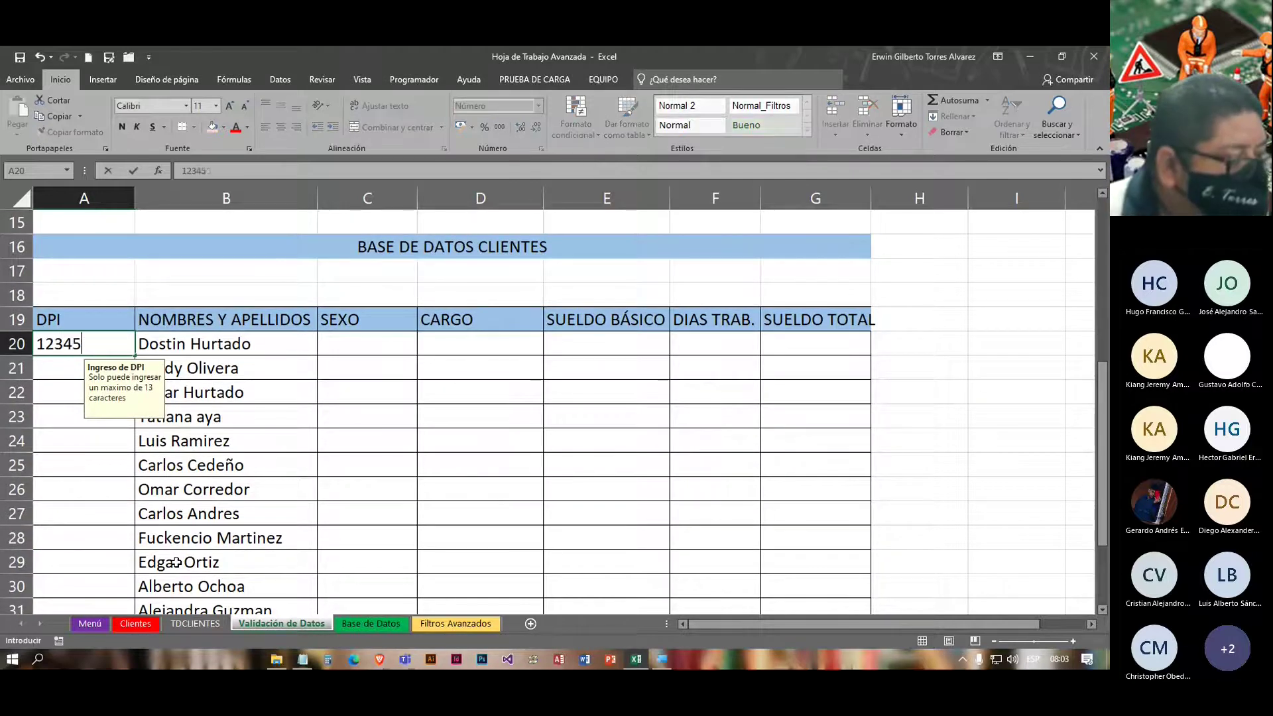
type("6789")
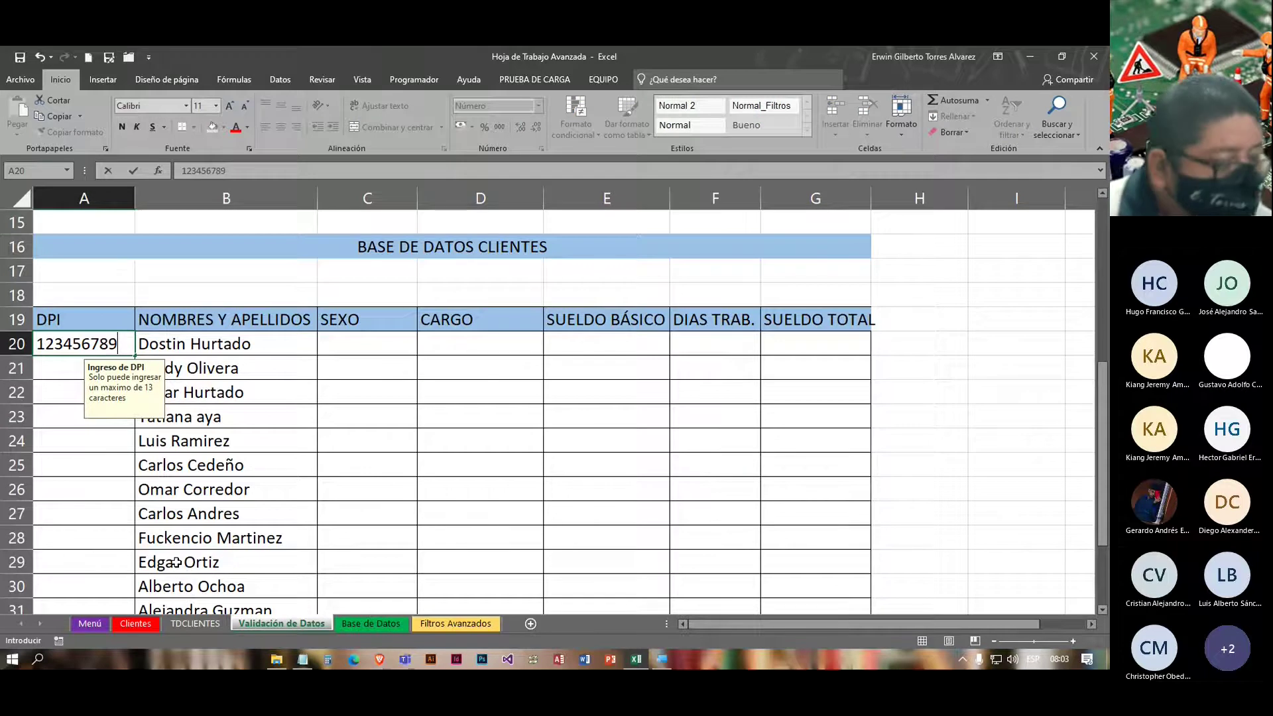
type("12345")
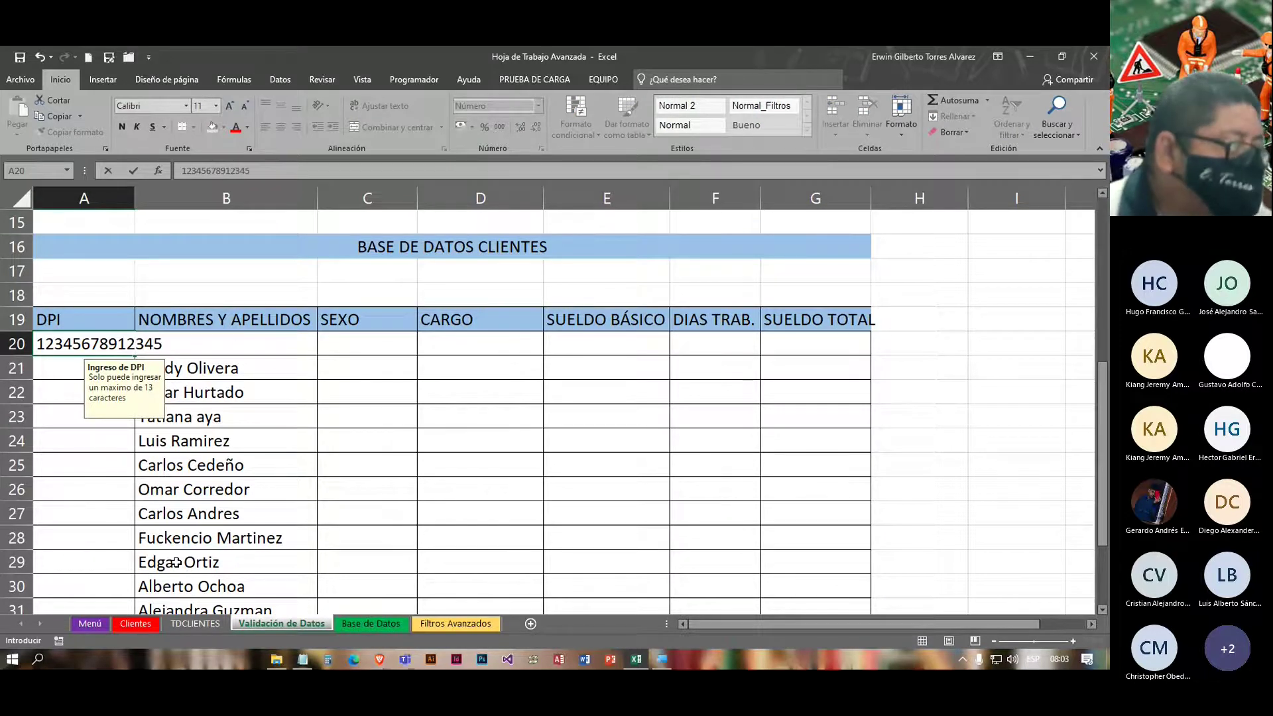
key("Return")
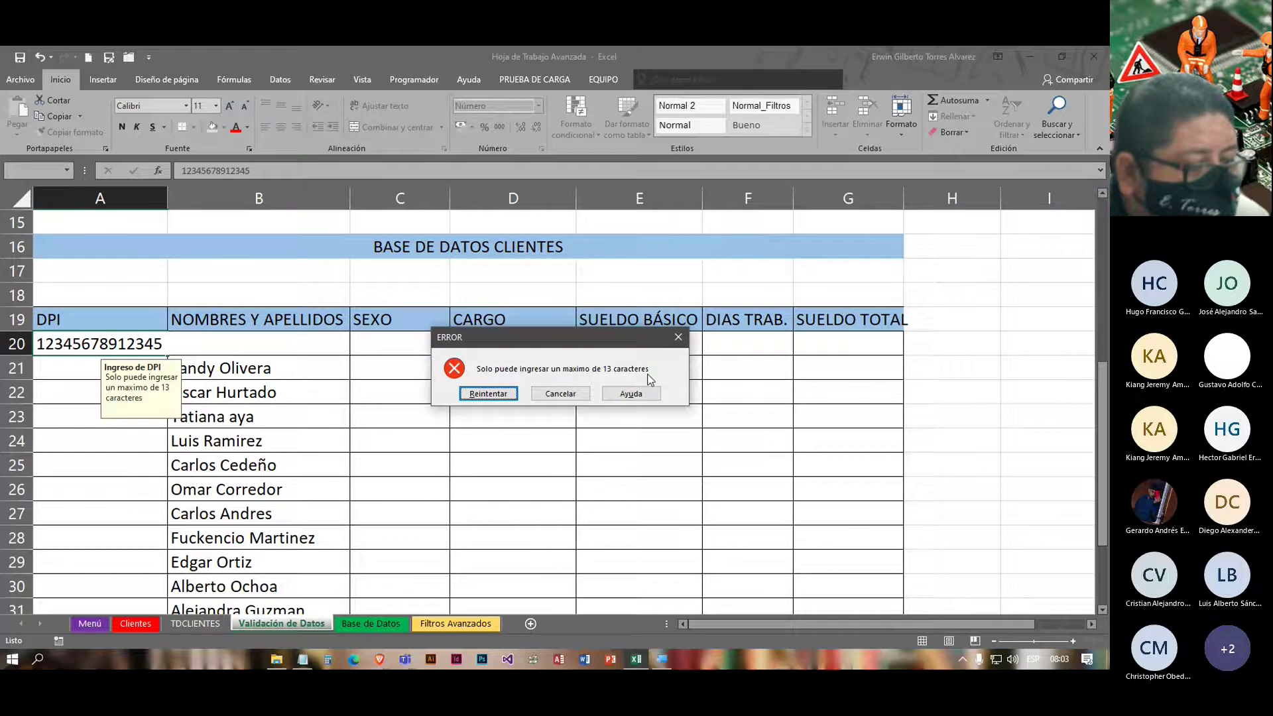
left_click(489, 394)
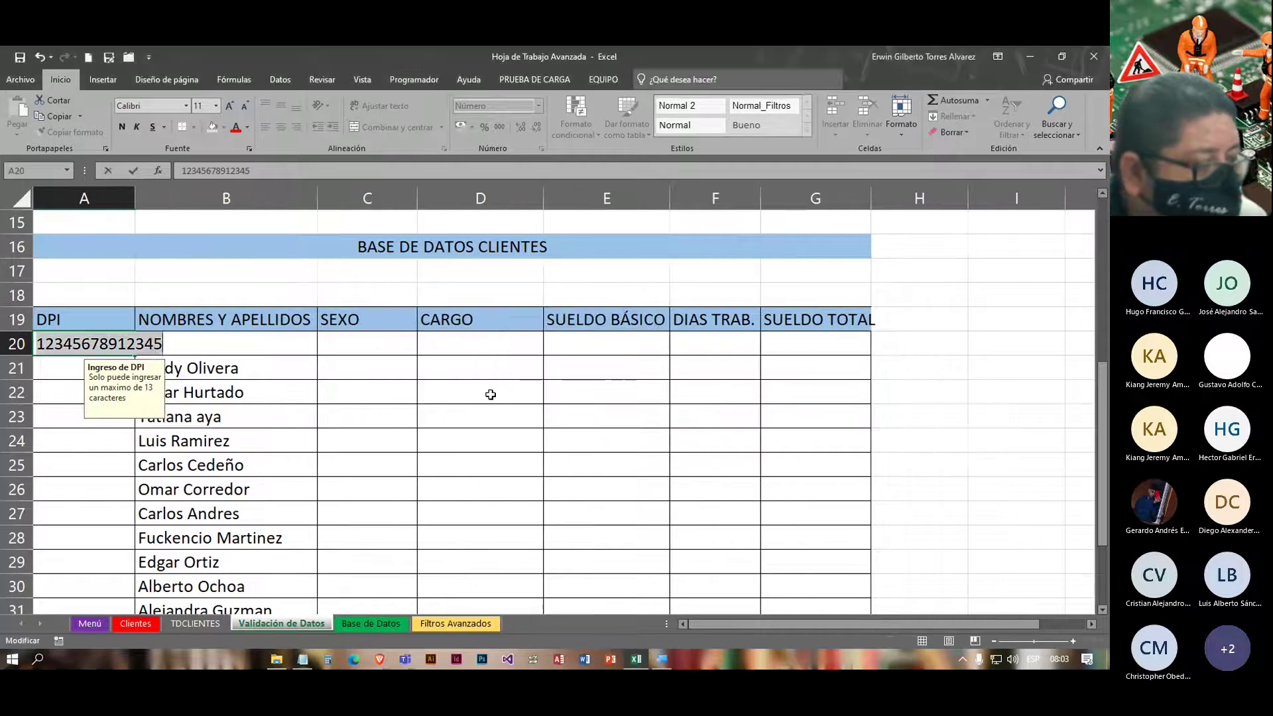
key("End")
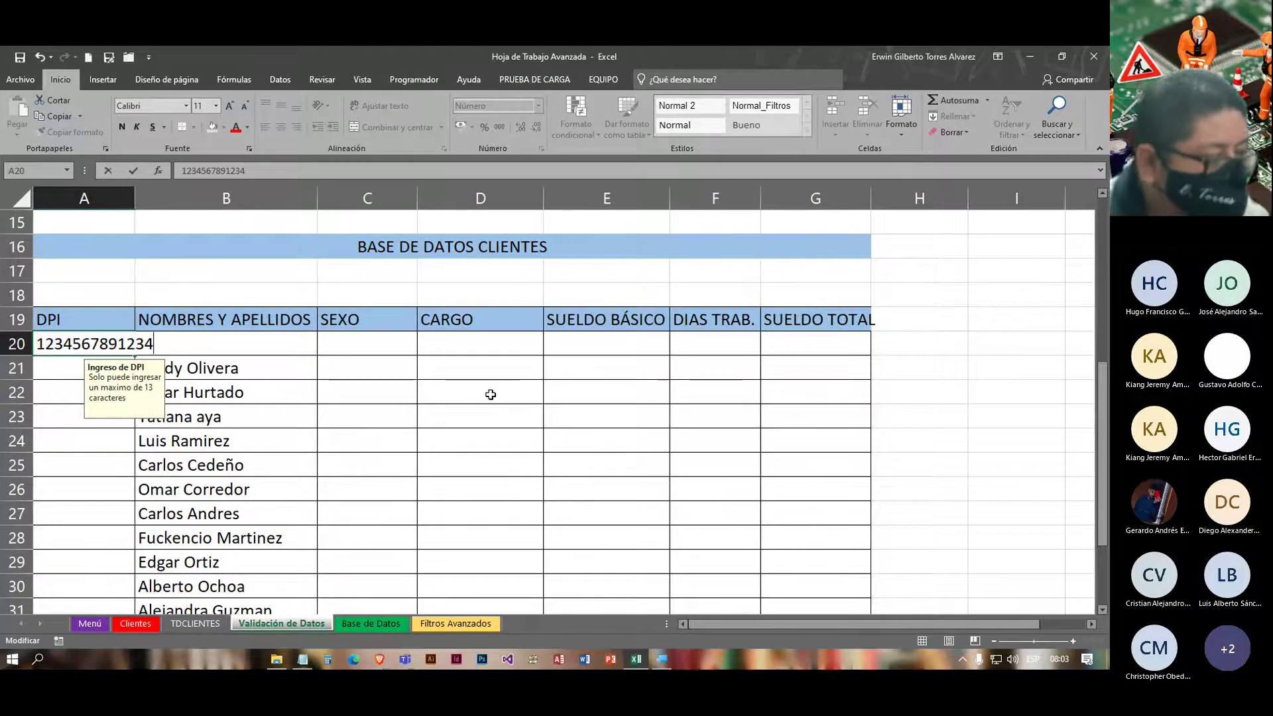
key("Return")
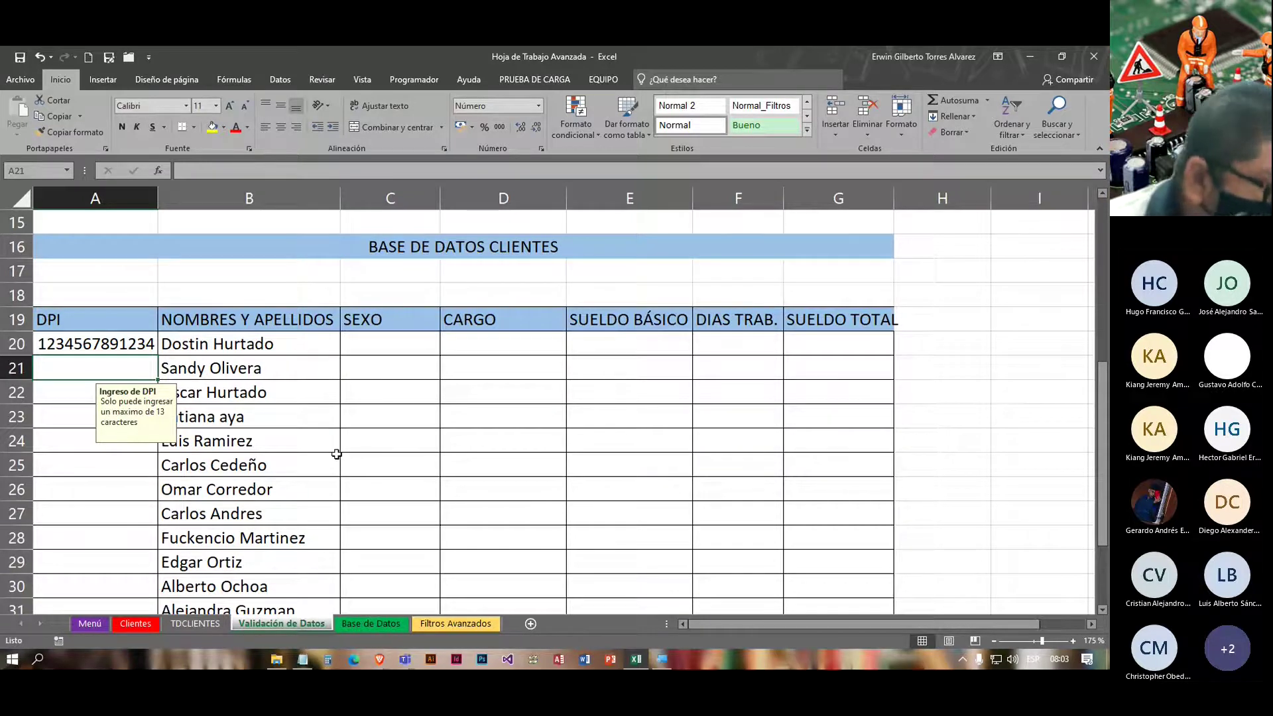
Step: Check the SEXO instruction and set data validation on the SEXO cells from C20 down to allow a Lista
scroll(312, 391, "up", 4)
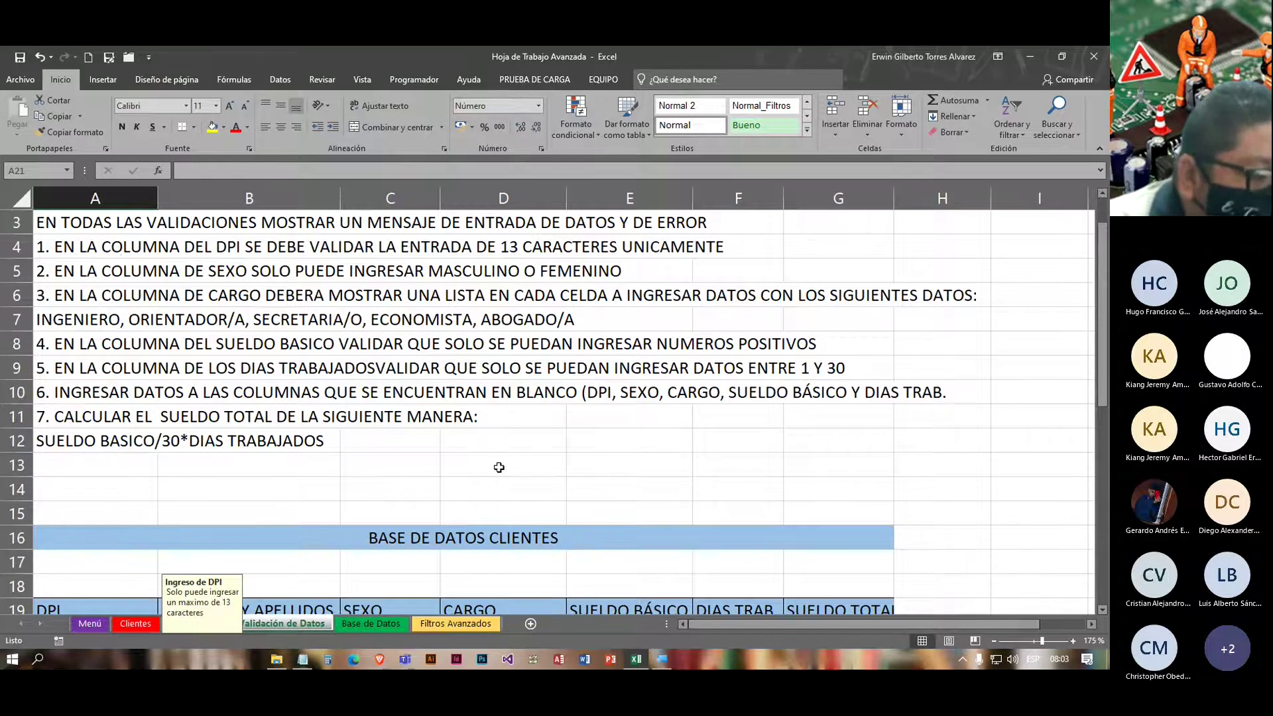
scroll(499, 468, "down", 3)
left_click(390, 417)
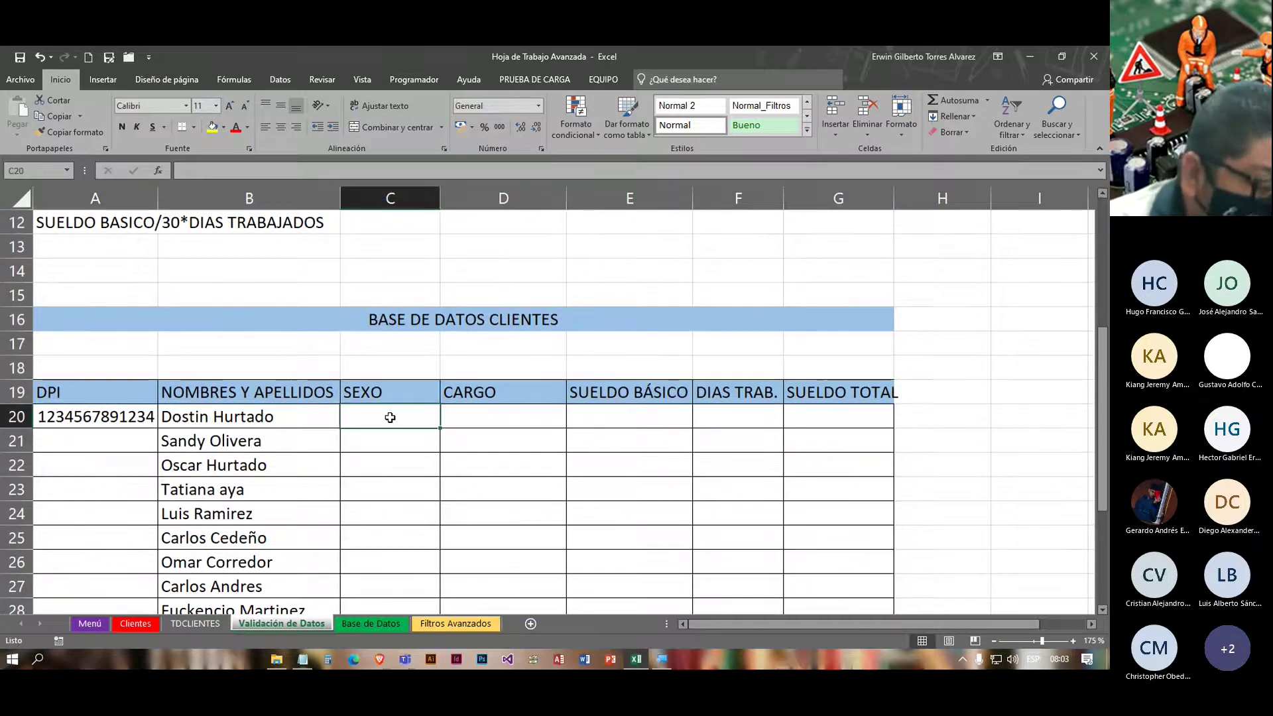
left_click_drag(390, 417, 412, 557)
scroll(415, 544, "up", 2)
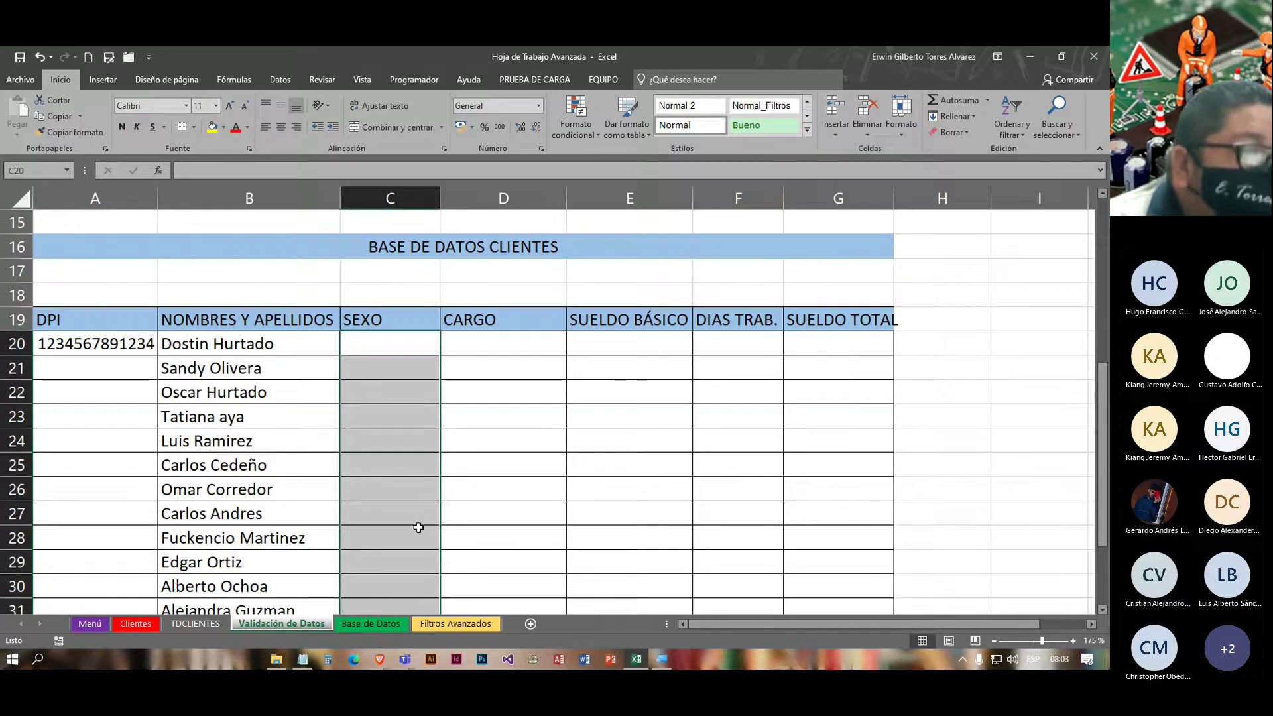
left_click(280, 82)
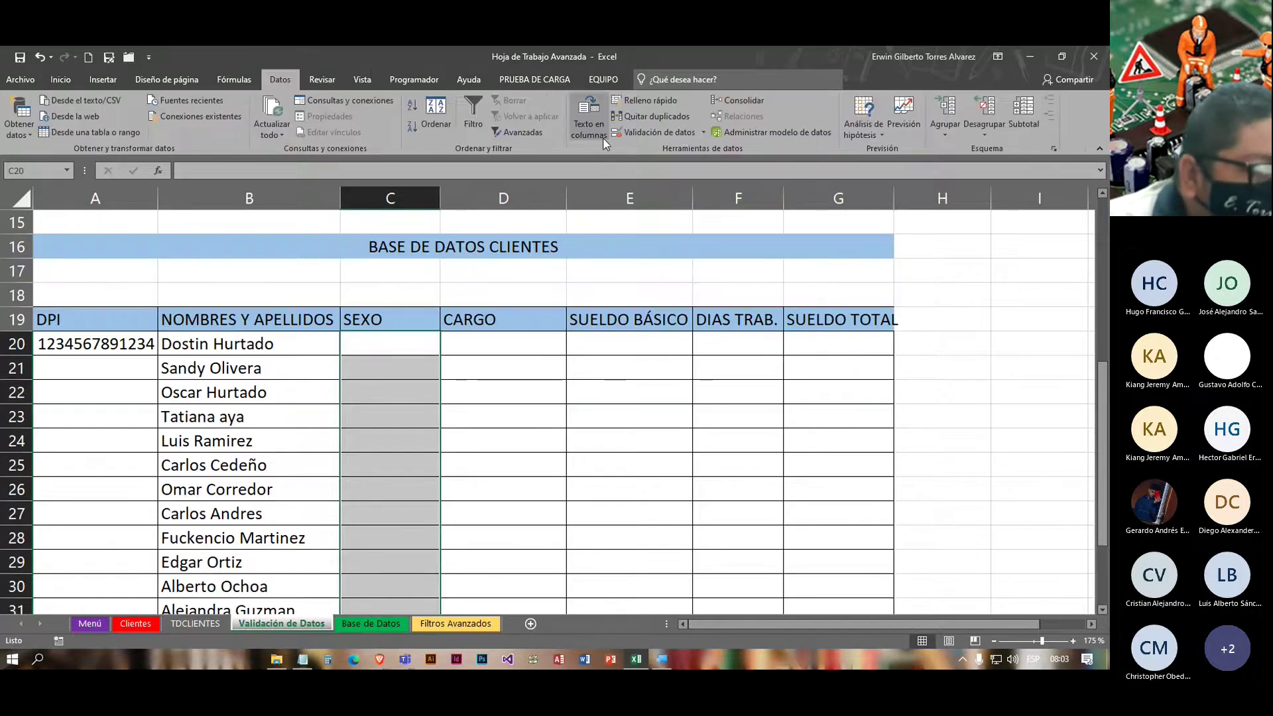
left_click(653, 133)
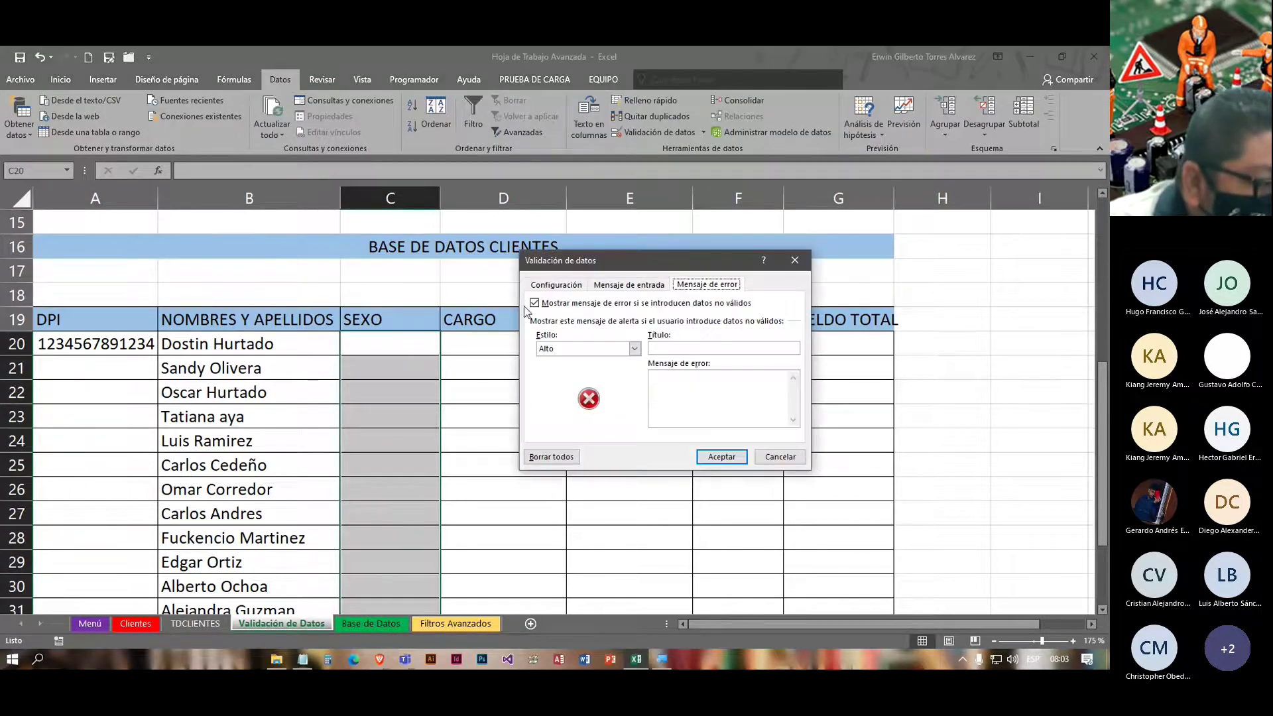
left_click(568, 286)
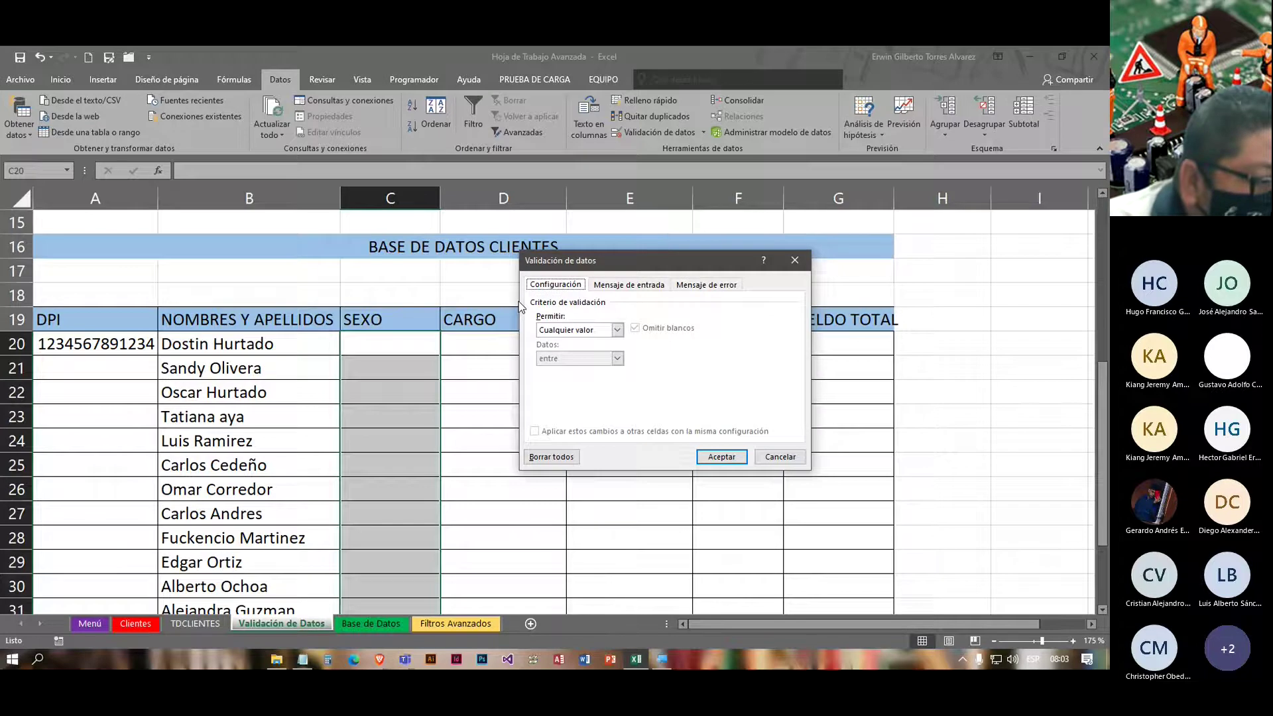
left_click(618, 332)
left_click(587, 369)
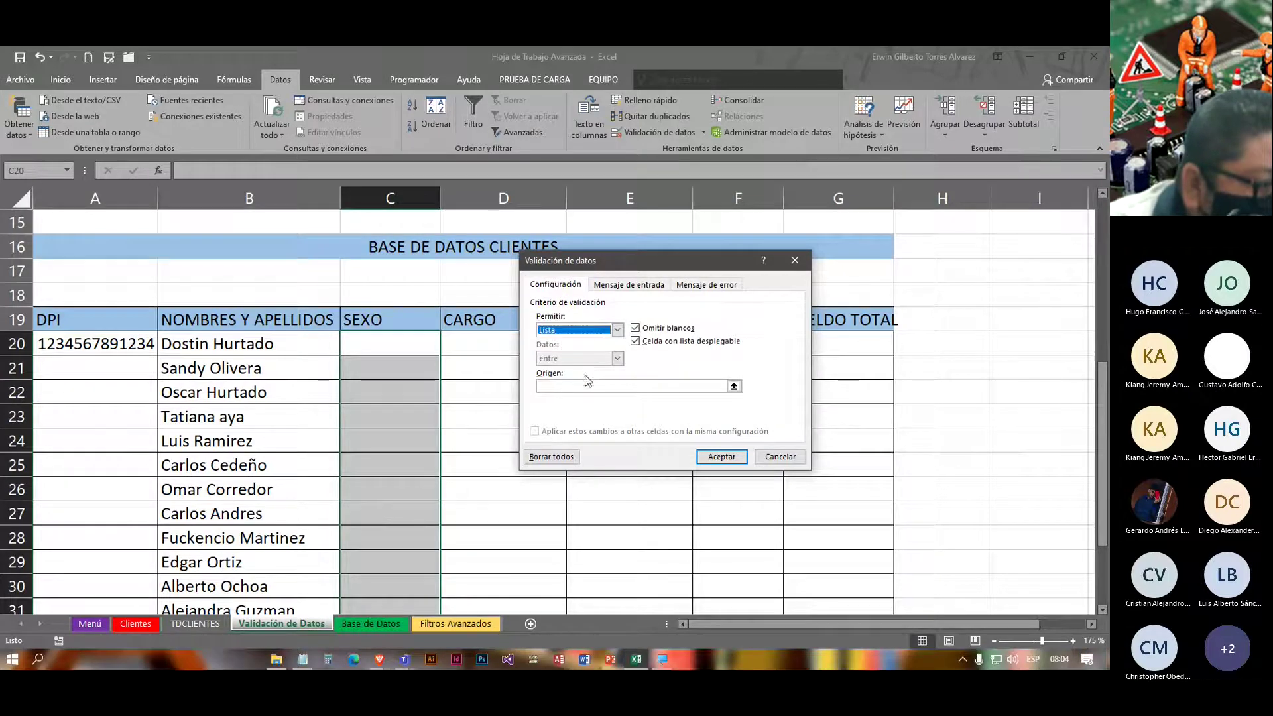
Step: Set the source of the SEXO validation list to MASCULINO;FEMENINO
left_click(586, 385)
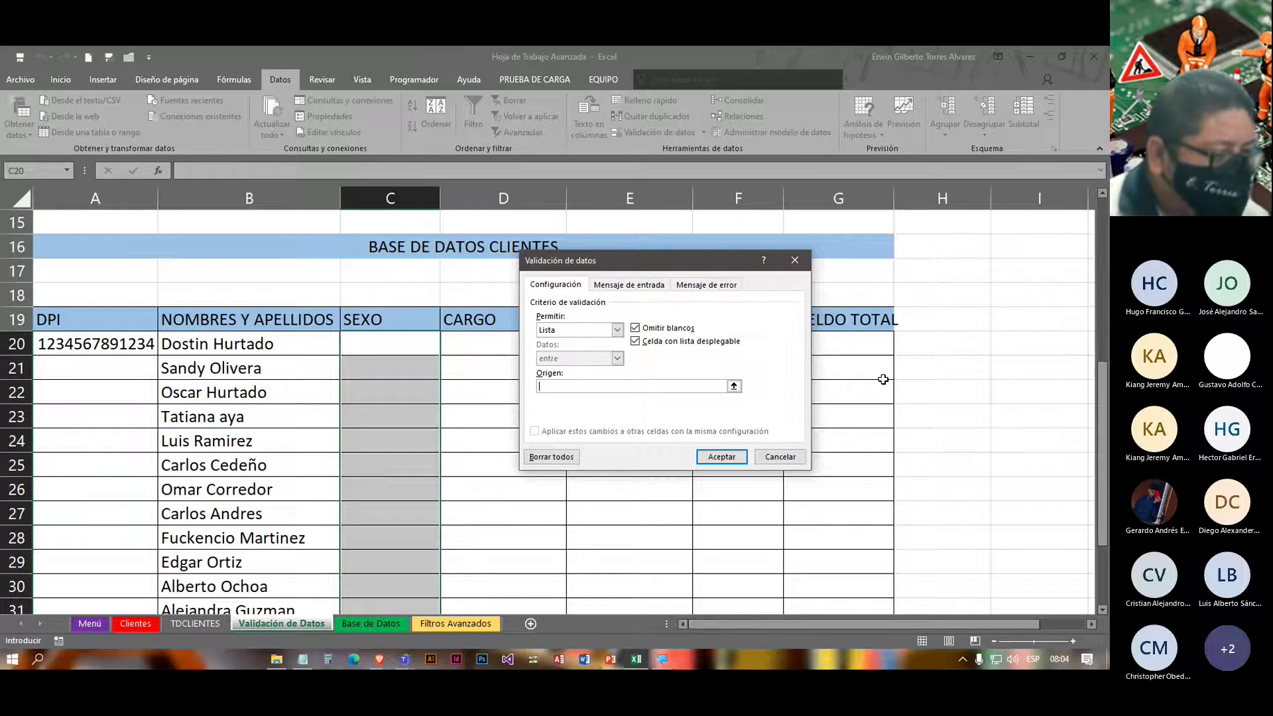
type("M")
key("BackSpace")
type("ASCUK")
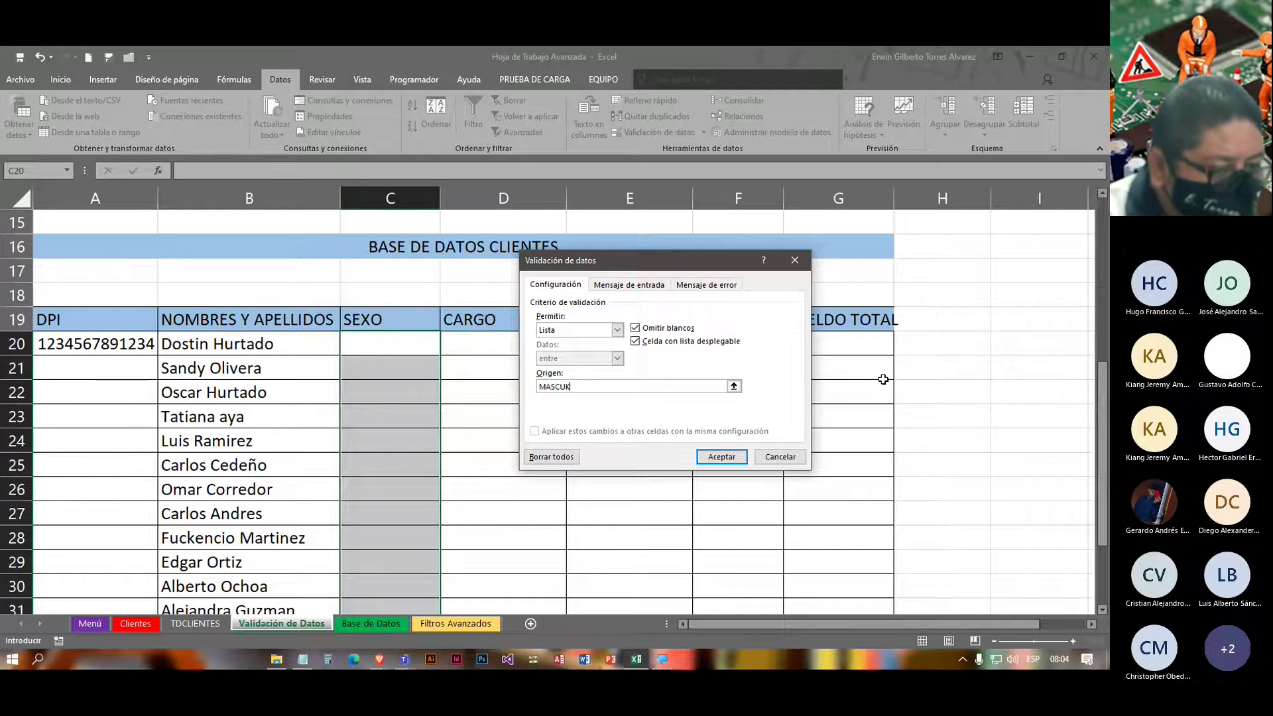
key("BackSpace")
type("LINO")
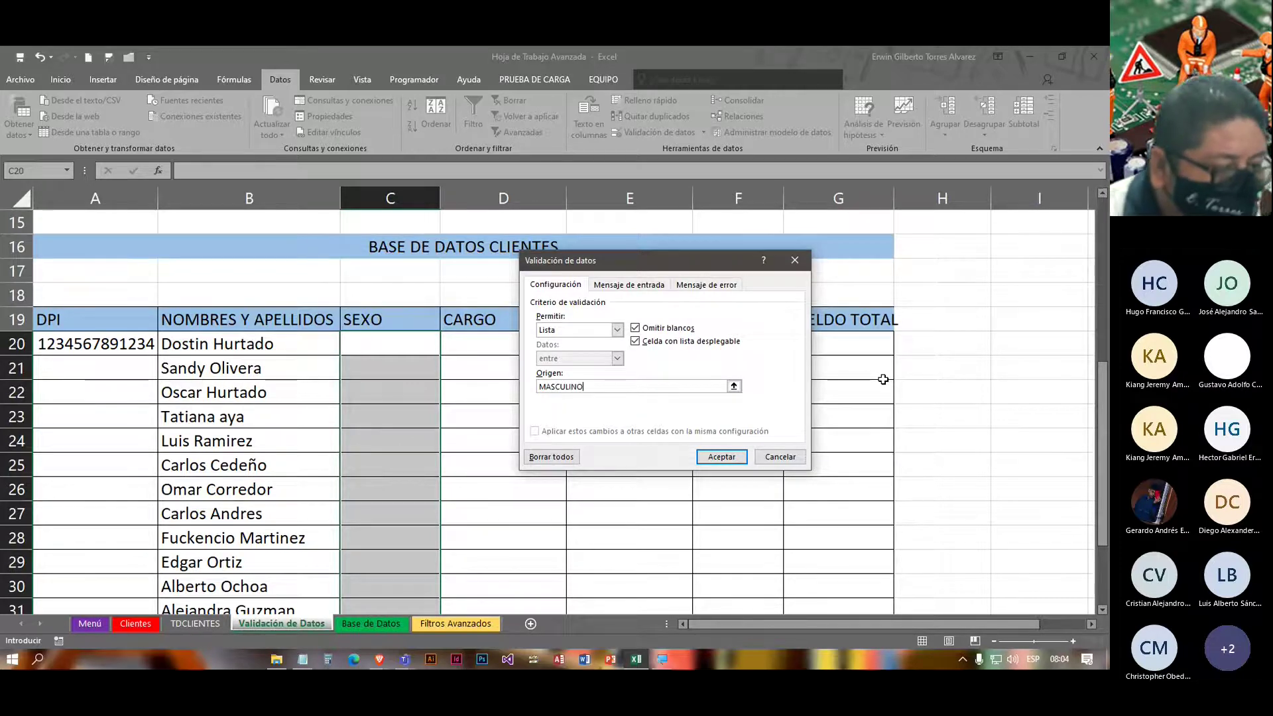
type(";FEMENINO")
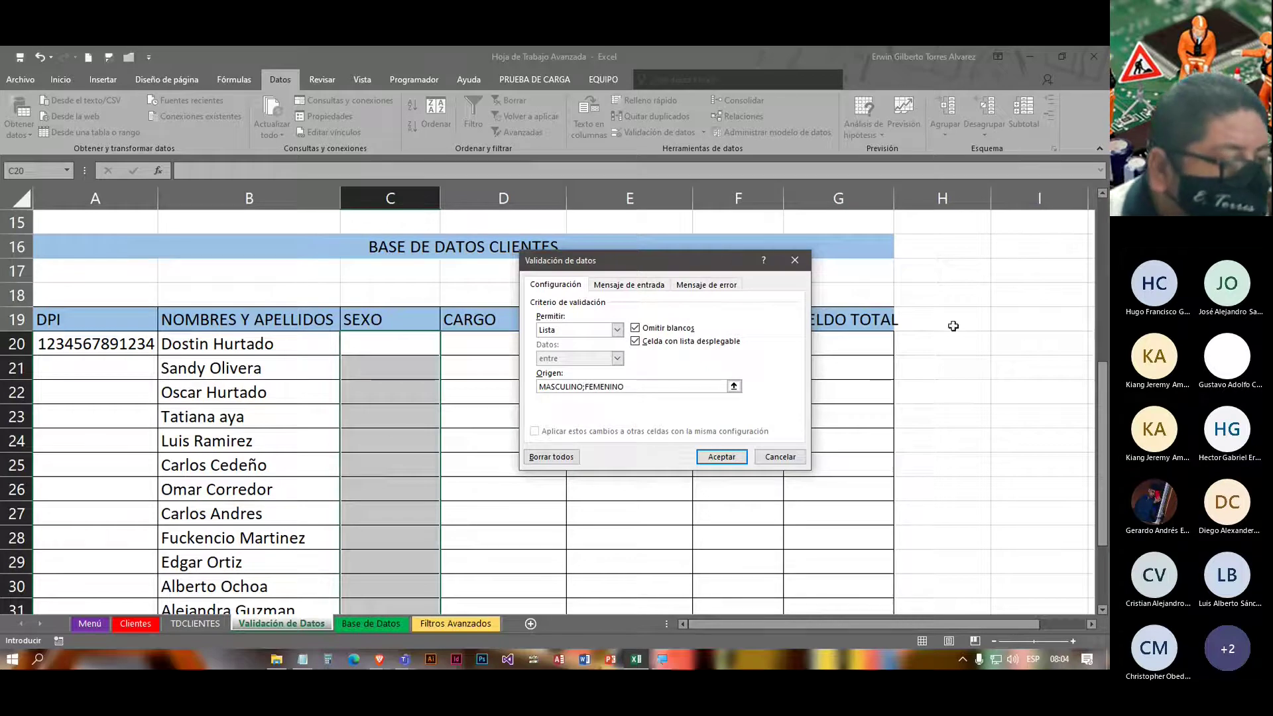
Step: Add an input message titled "Ingreso de Sexo" with the text "Solo puede ingresar Masculino o Femenino"
left_click(627, 285)
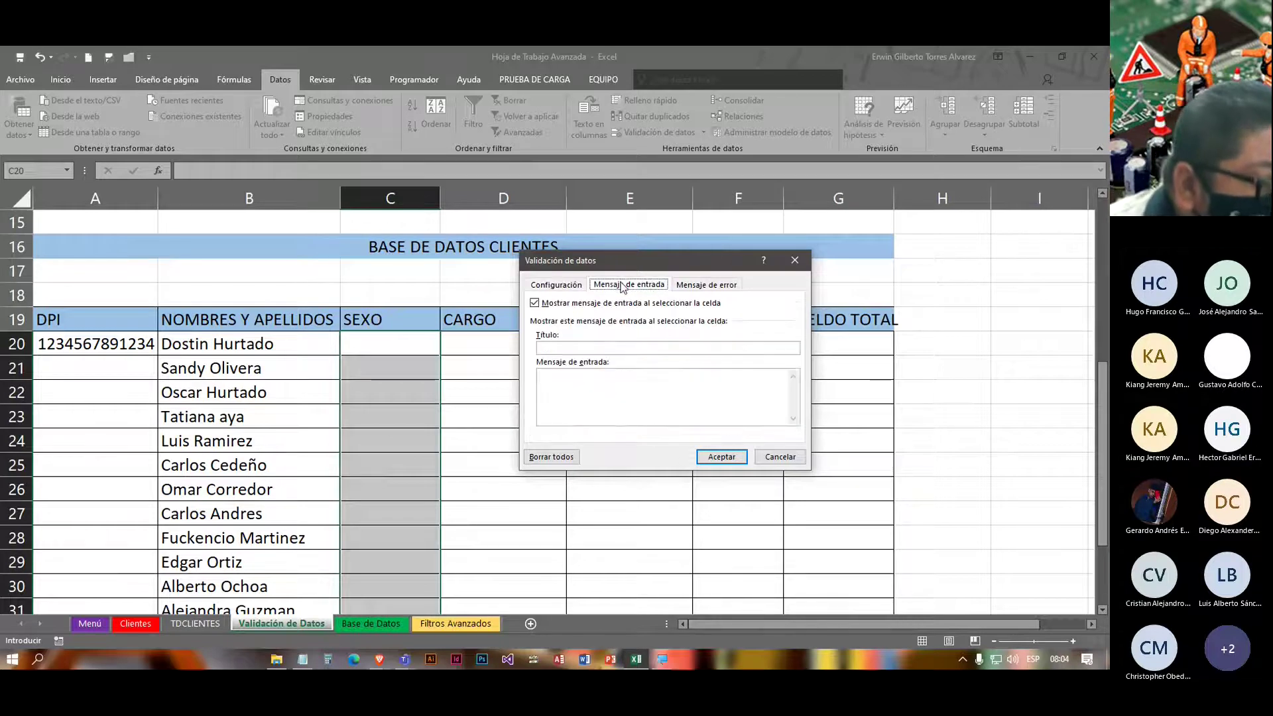
left_click(575, 348)
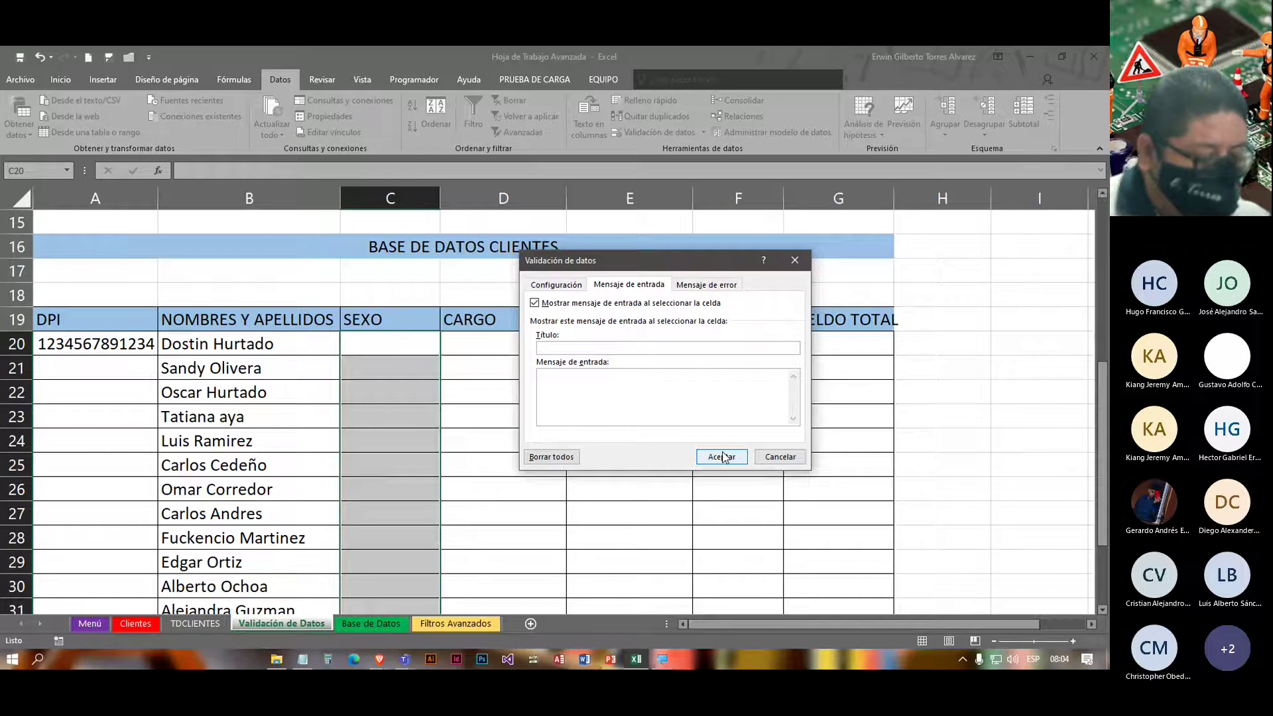
type("Ingreso de Sexo")
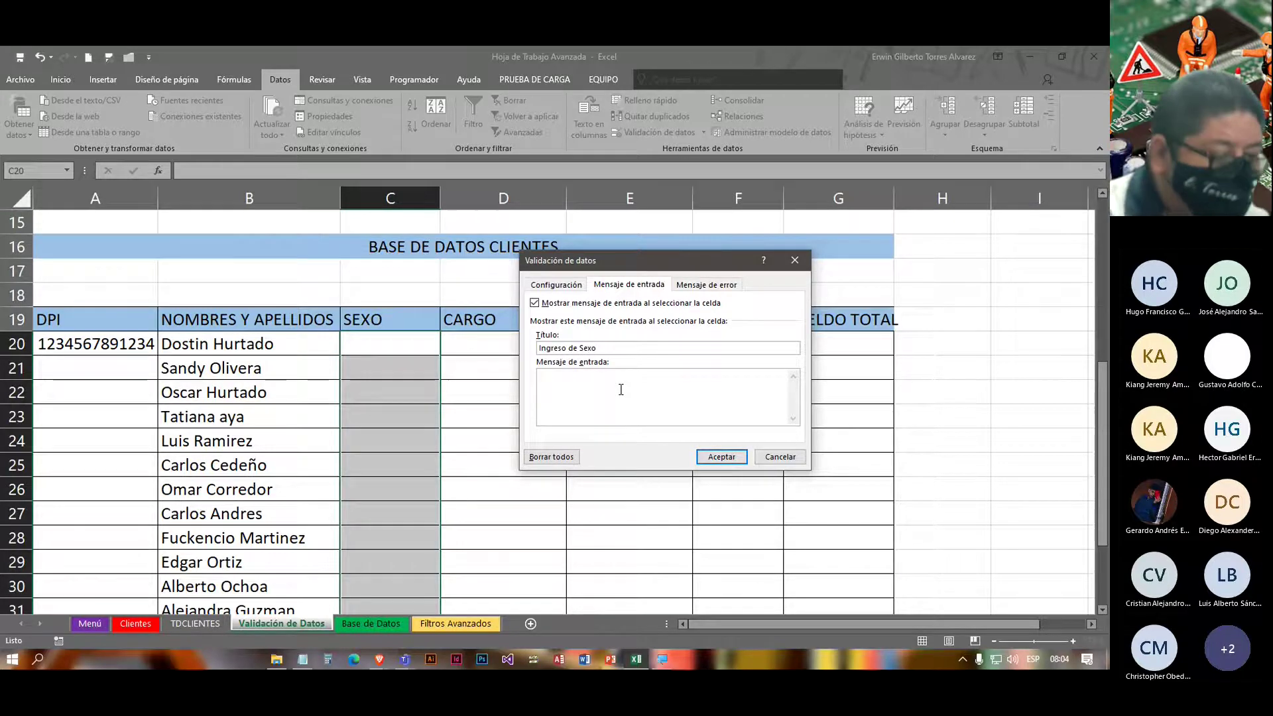
type("ede ingr")
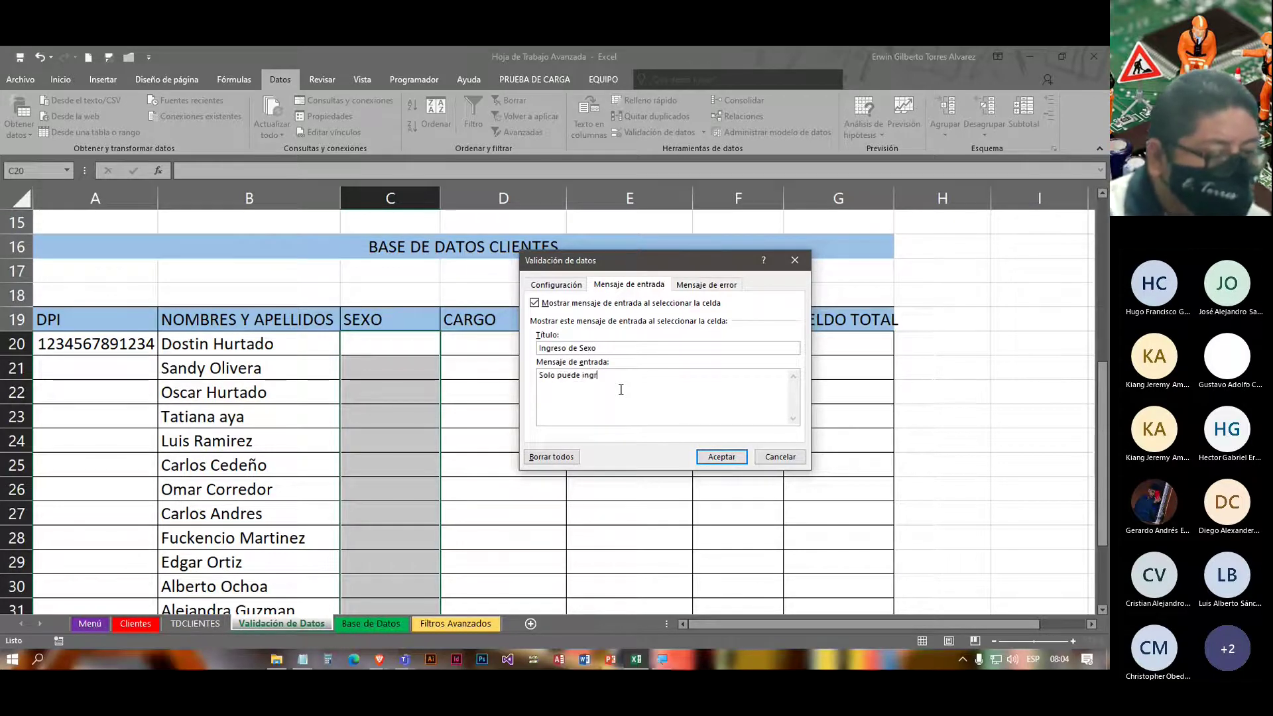
type("esar Masculino o Feme")
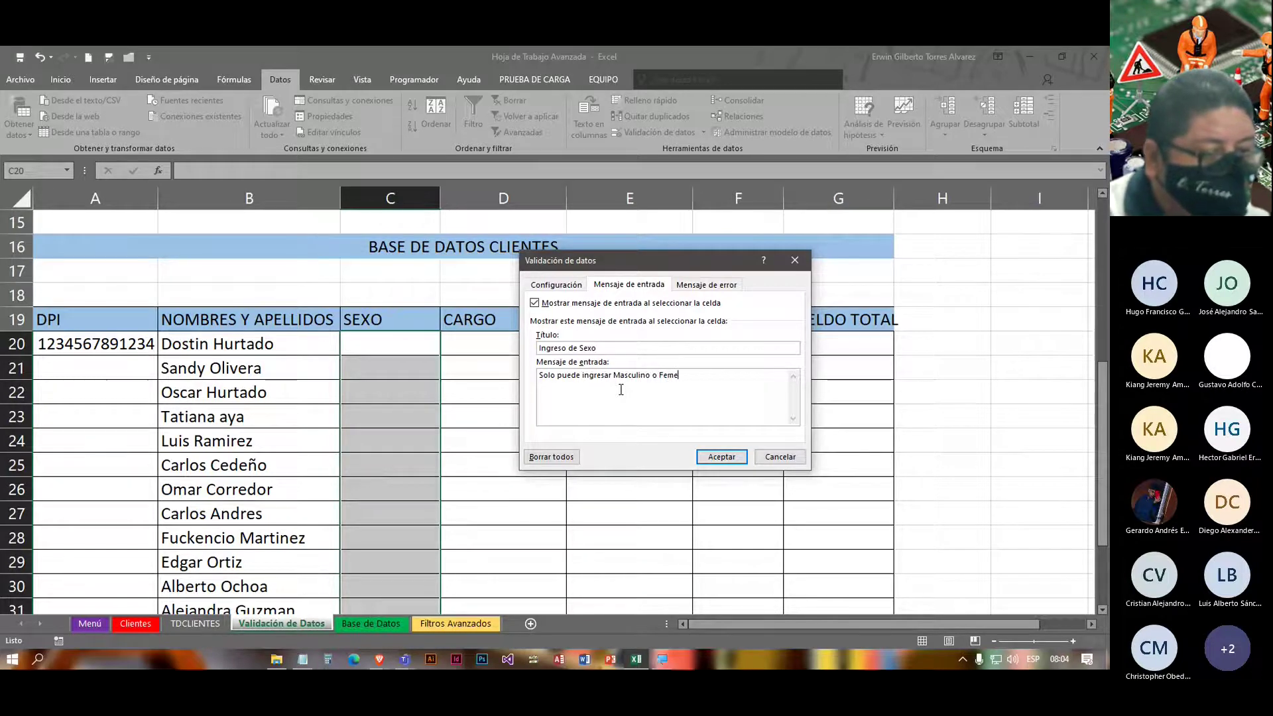
type("nino")
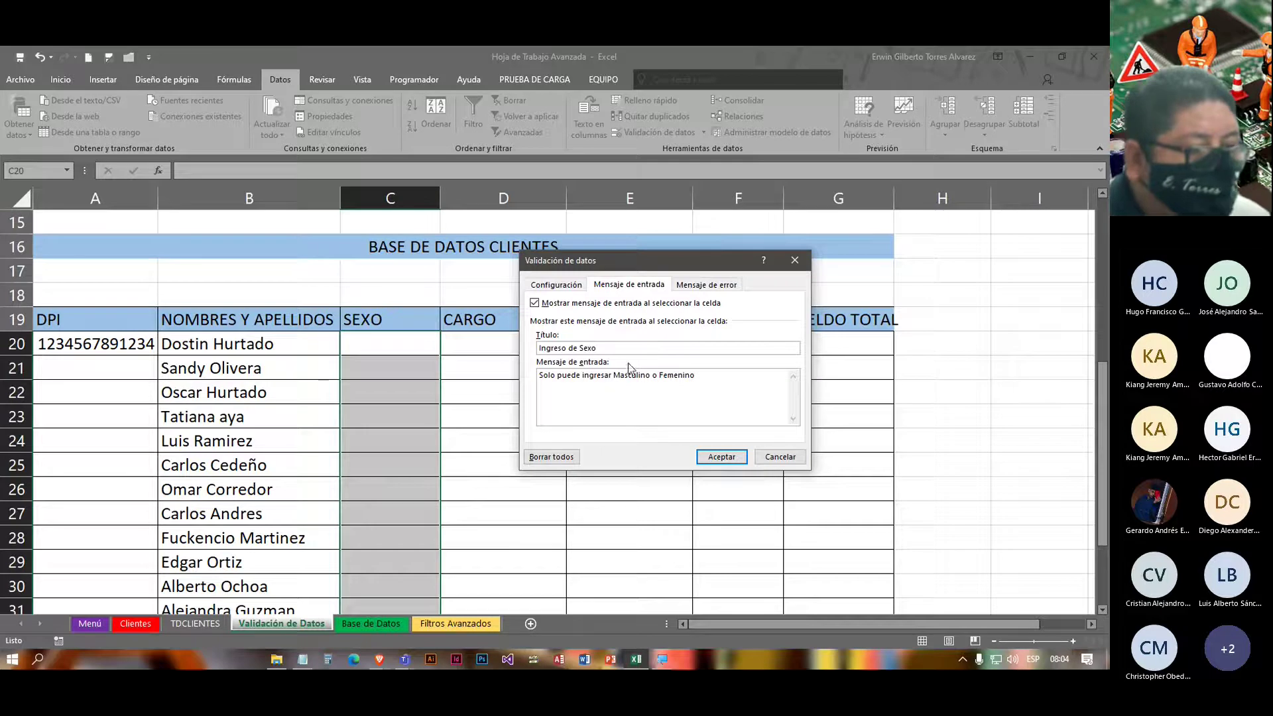
Step: Add an error message titled "ERROR" with the text "Solo puede ingresar Masculino o Femenino" and apply the SEXO validation
left_click(698, 285)
left_click(764, 349)
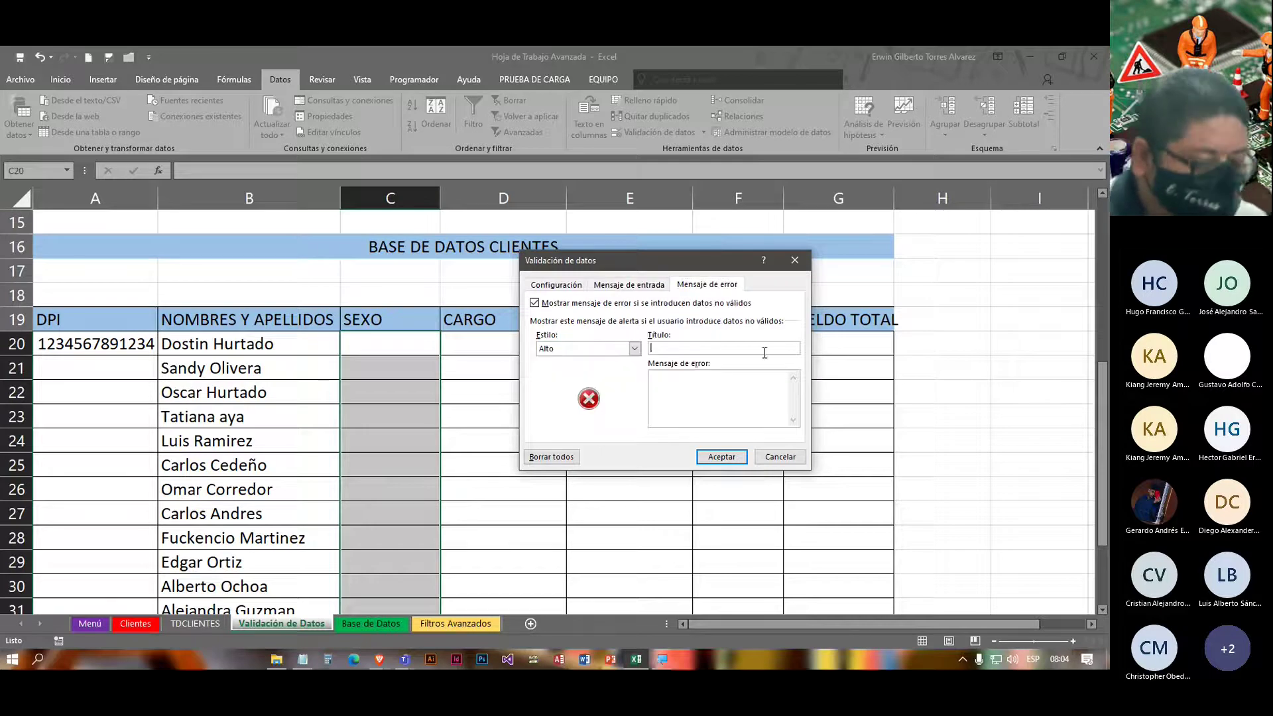
type("ERROR")
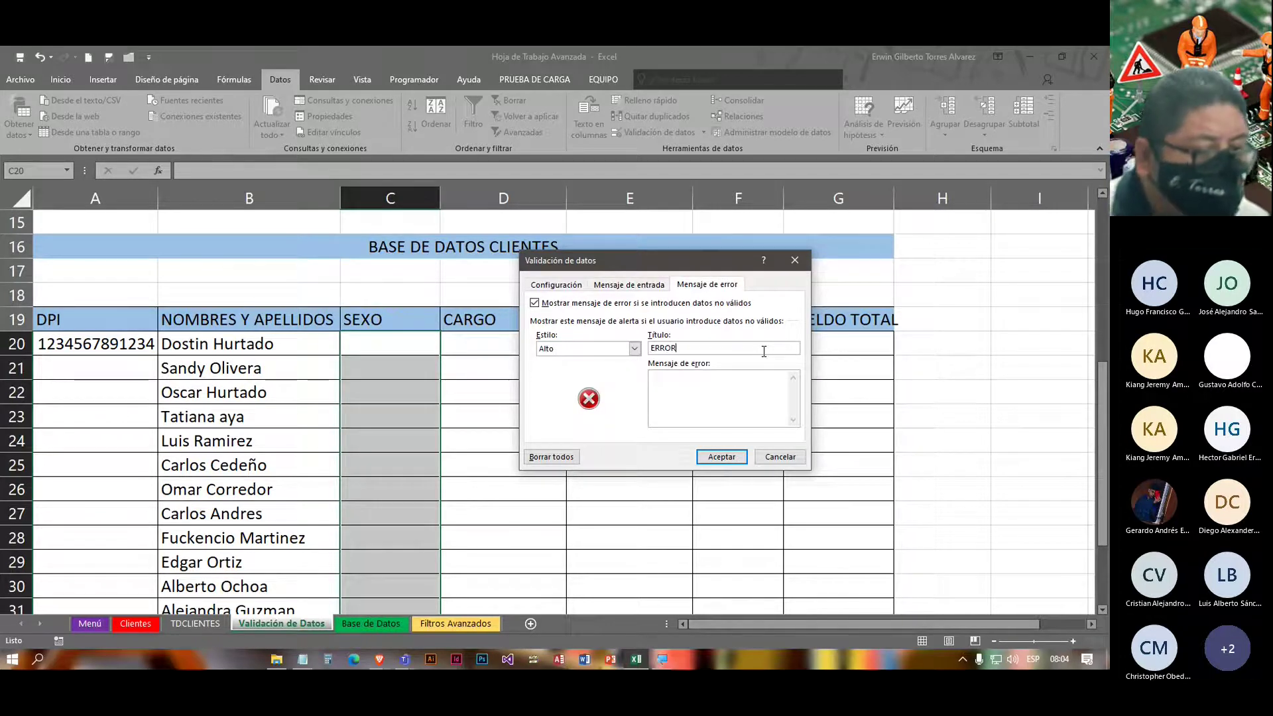
left_click(738, 400)
type("Solo puede ingresar Masculino o Femenino")
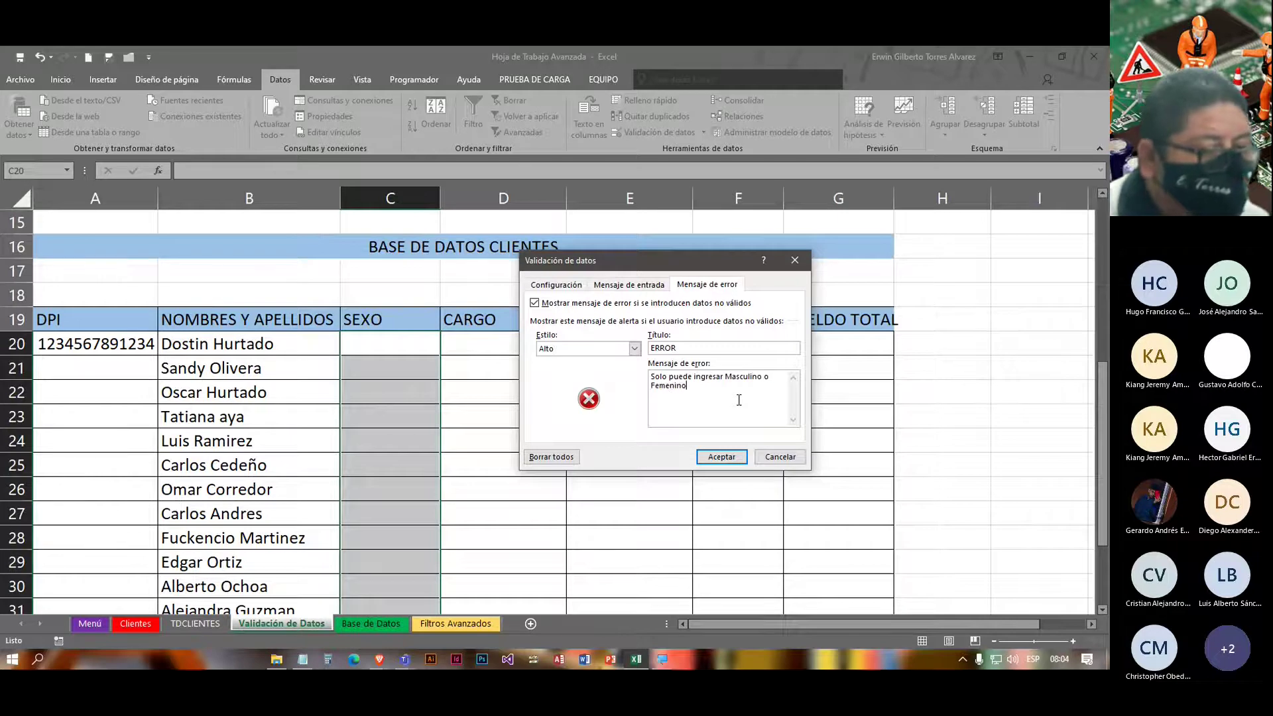
left_click(721, 457)
Step: Check the input message and the options of the SEXO drop-down list in C20
left_click(407, 489)
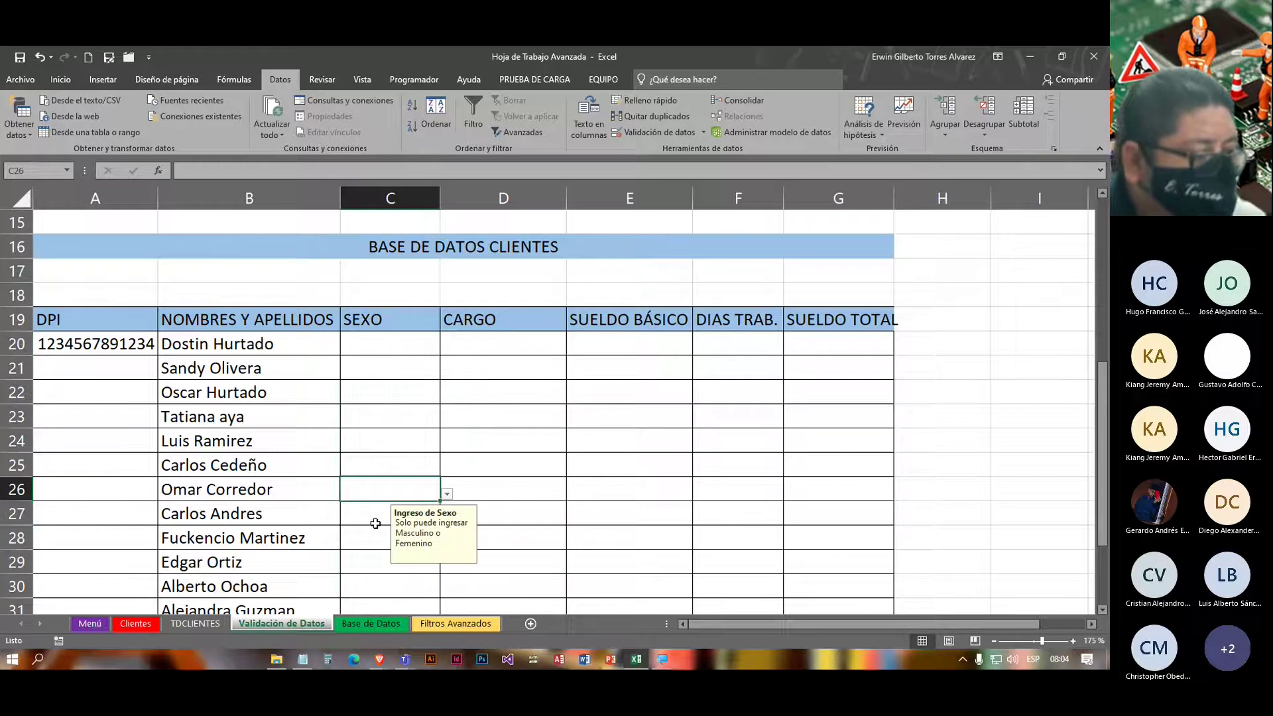
left_click(388, 352)
left_click(448, 350)
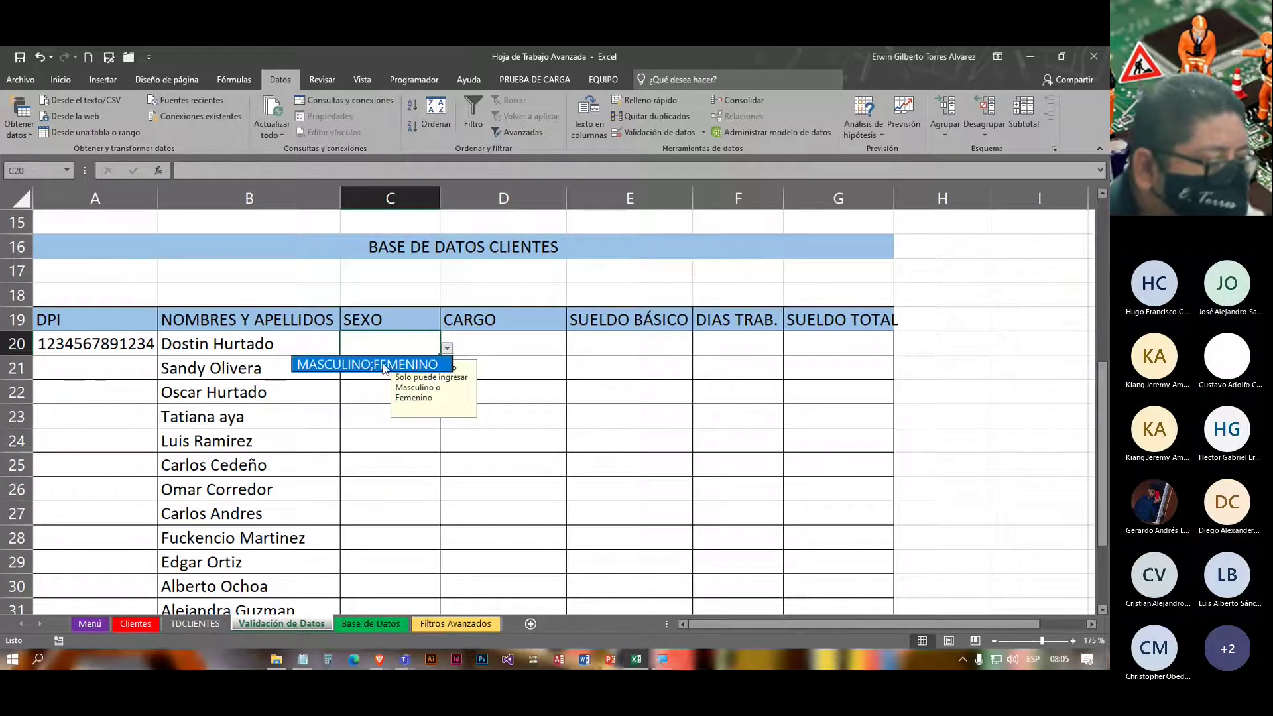
left_click(402, 346)
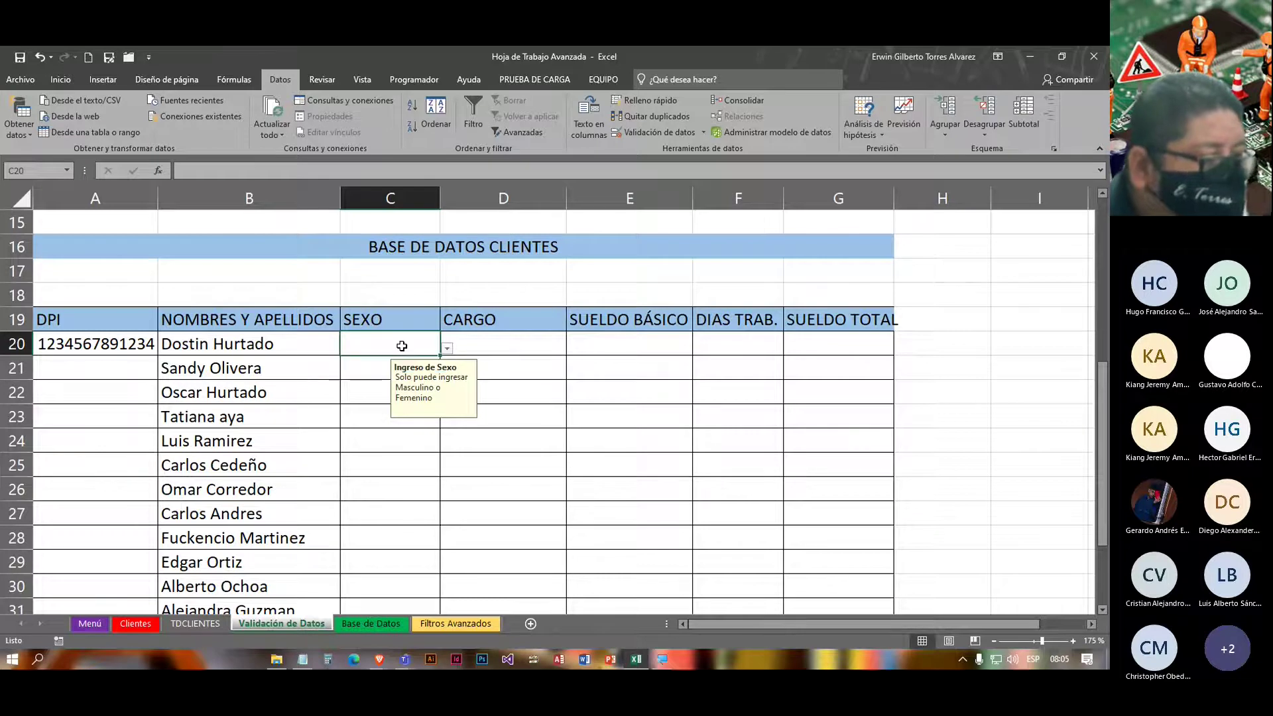
Step: Correct the list source of the validation on C20:C35 to MASCULINO,FEMENINO, separated by a comma
left_click_drag(402, 346, 398, 571)
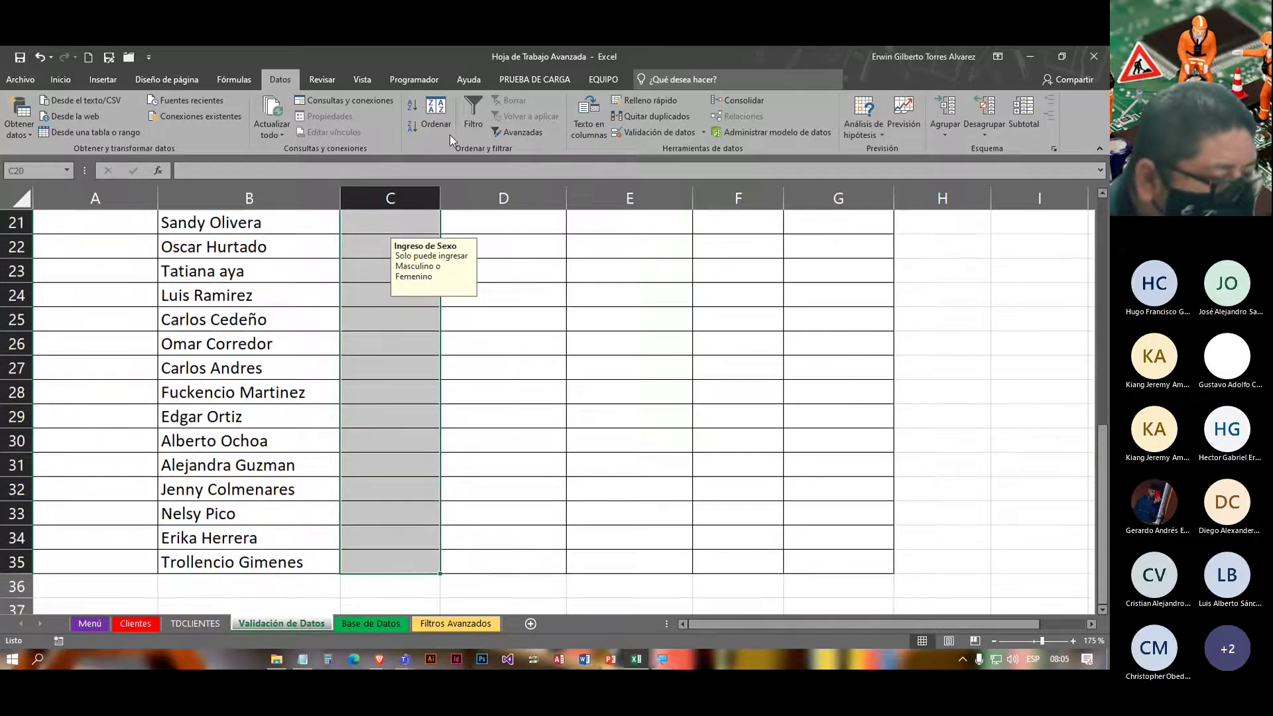
left_click(642, 133)
left_click(556, 286)
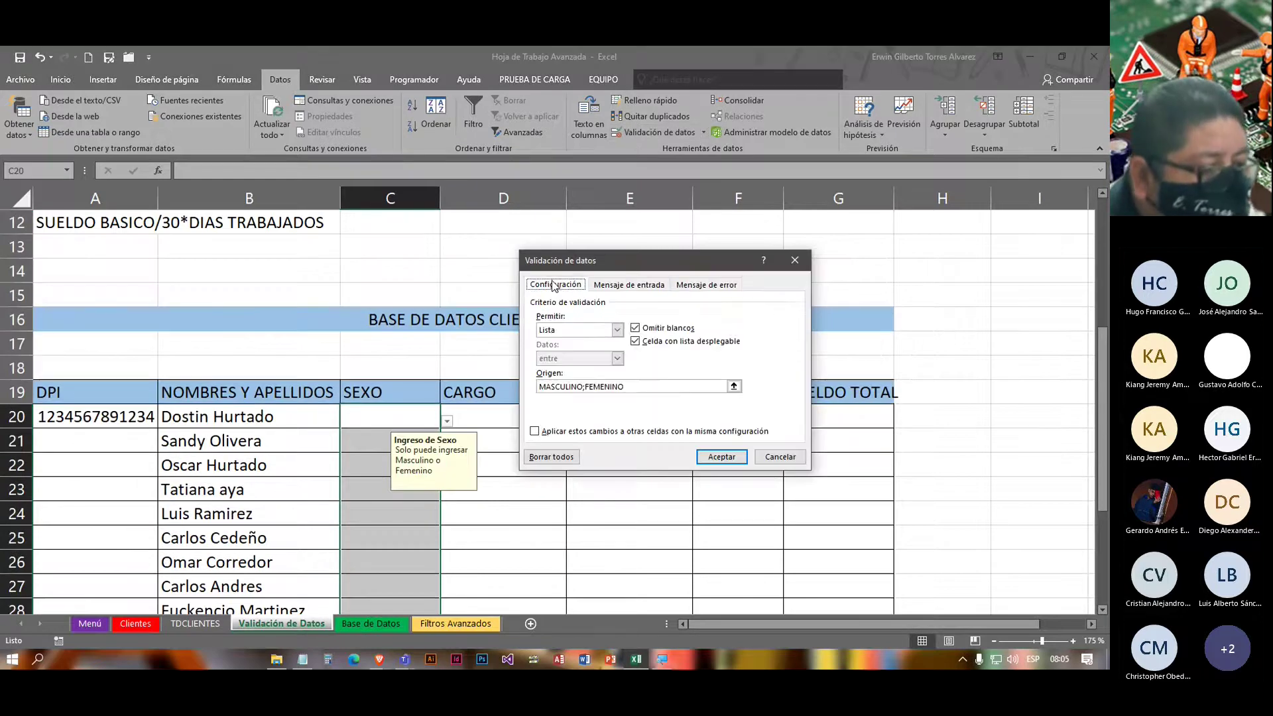
left_click(587, 386)
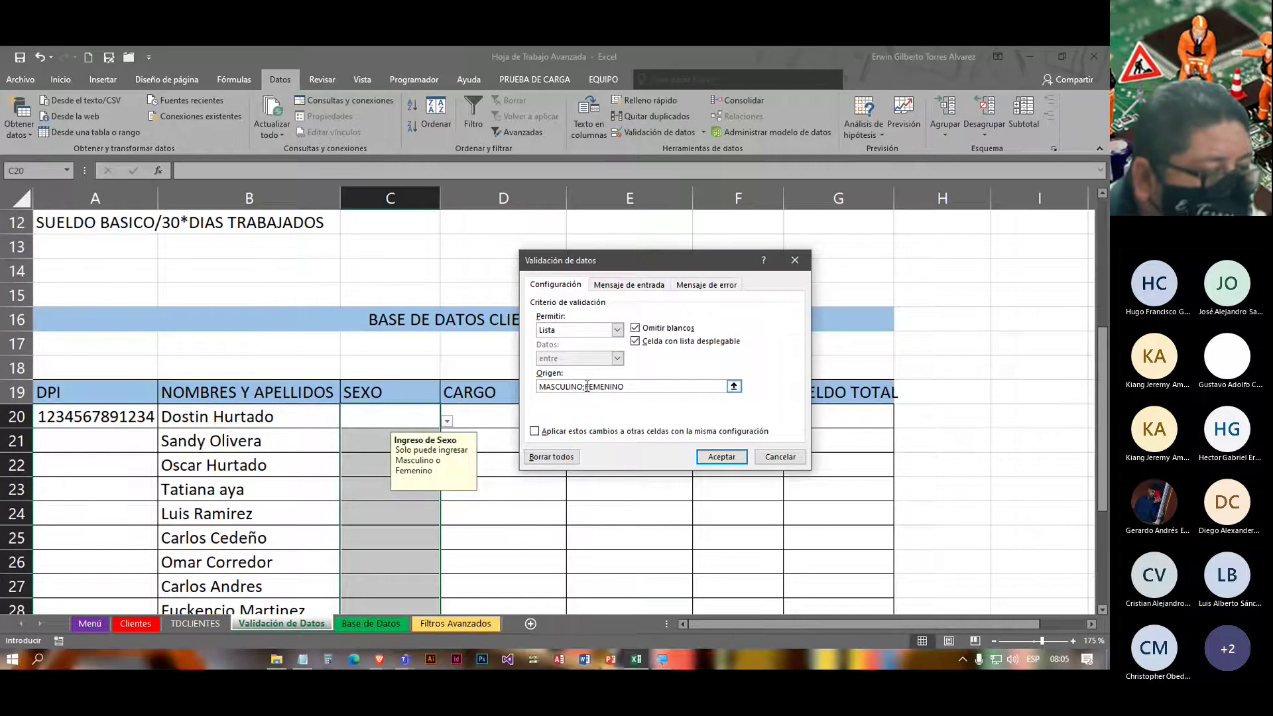
key("BackSpace")
type(",")
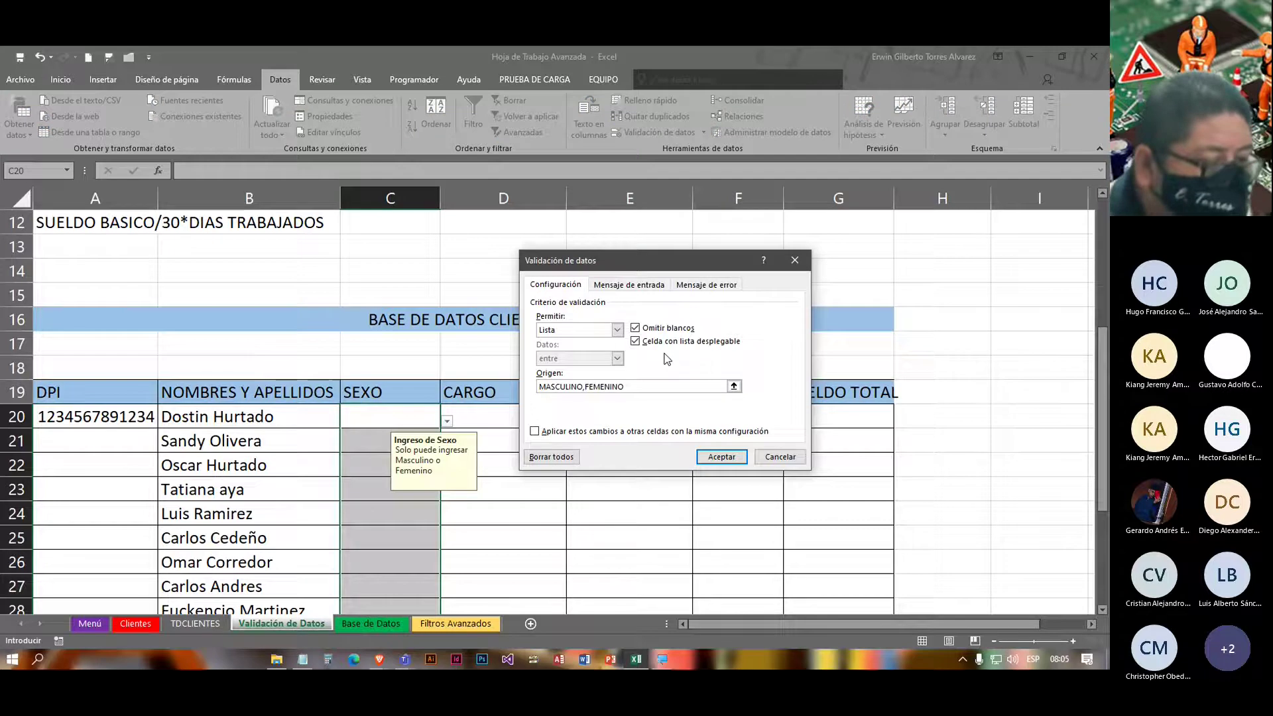
left_click(722, 457)
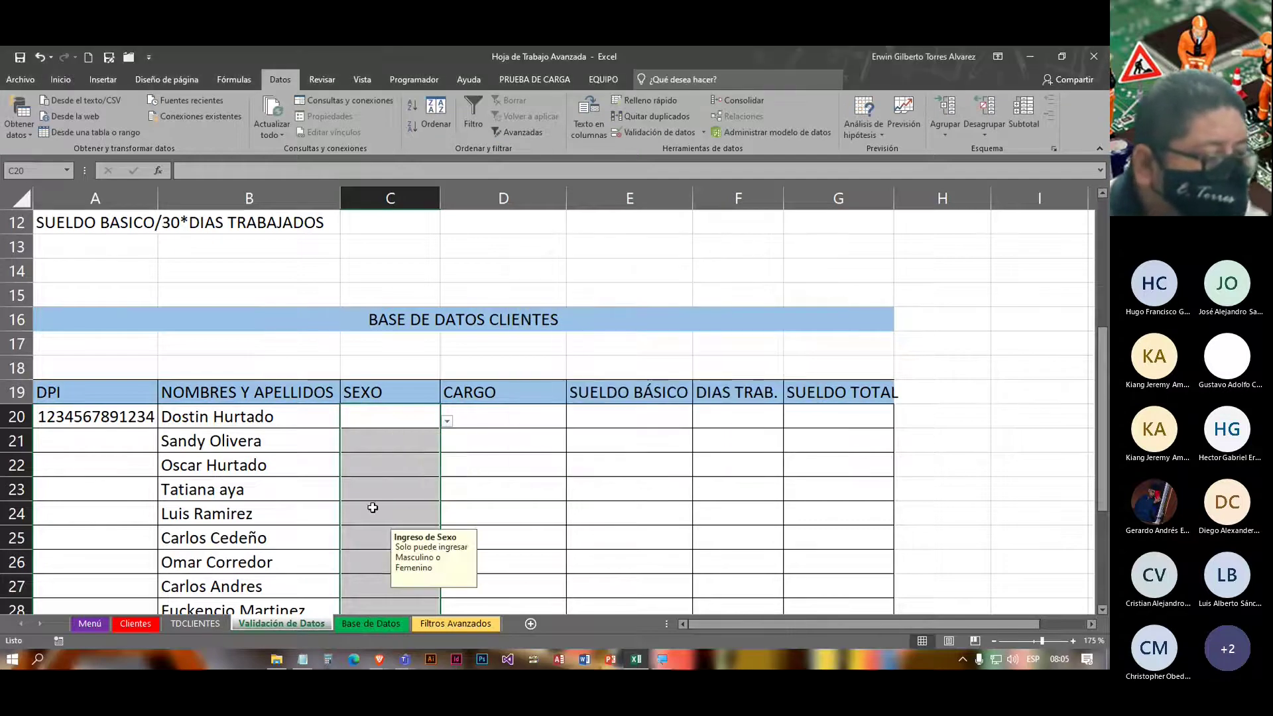
Step: Choose FEMENINO from the SEXO list for C20 and MASCULINO for C21
left_click(411, 525)
left_click(404, 419)
left_click(448, 422)
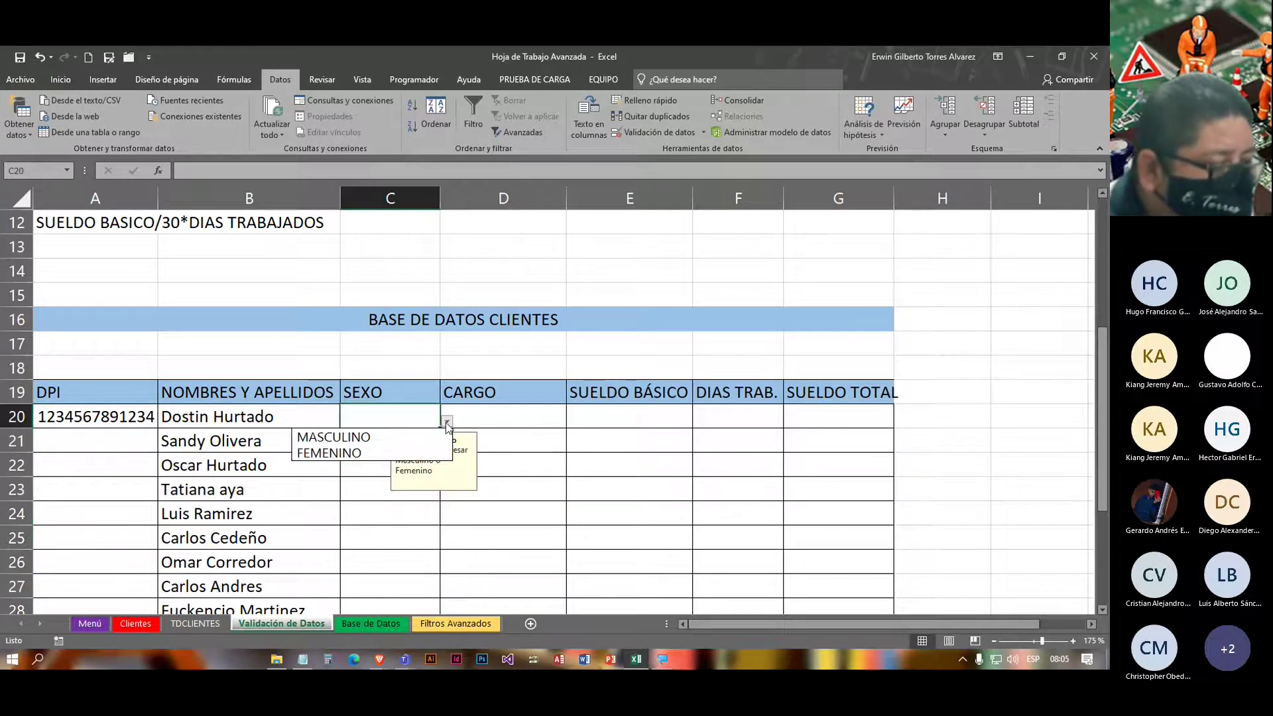
left_click(345, 455)
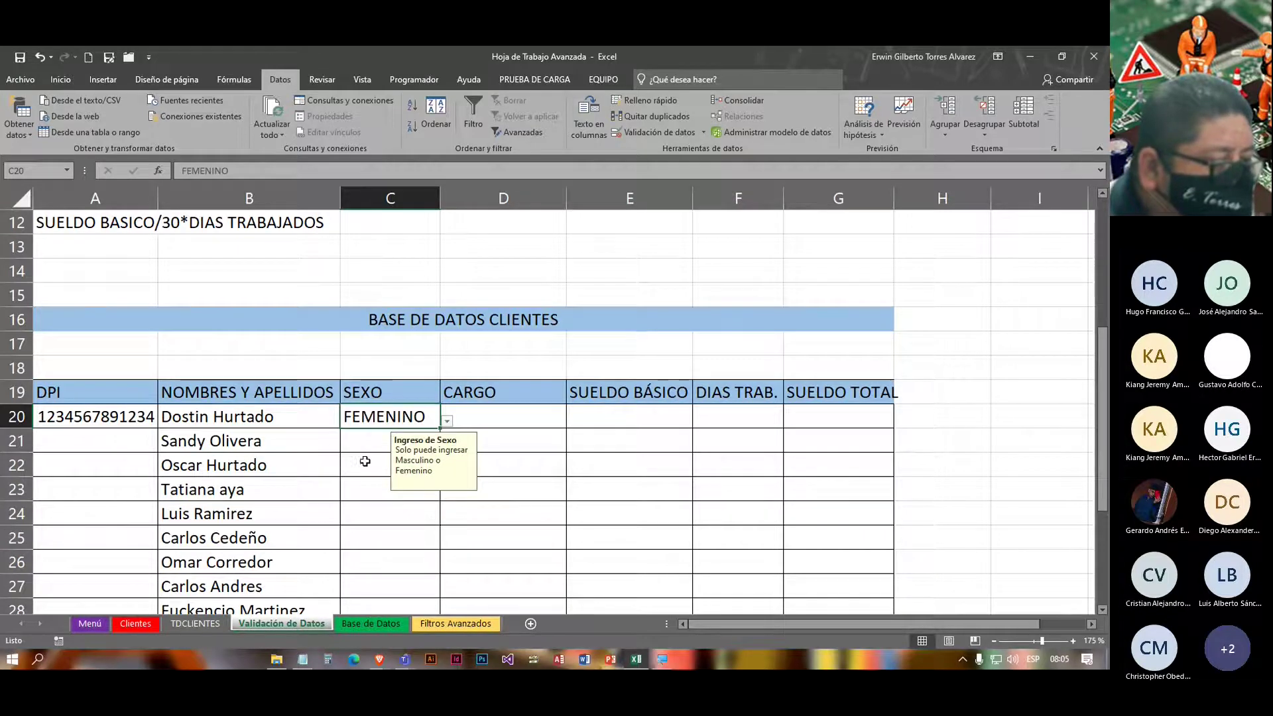
left_click(371, 441)
left_click(448, 446)
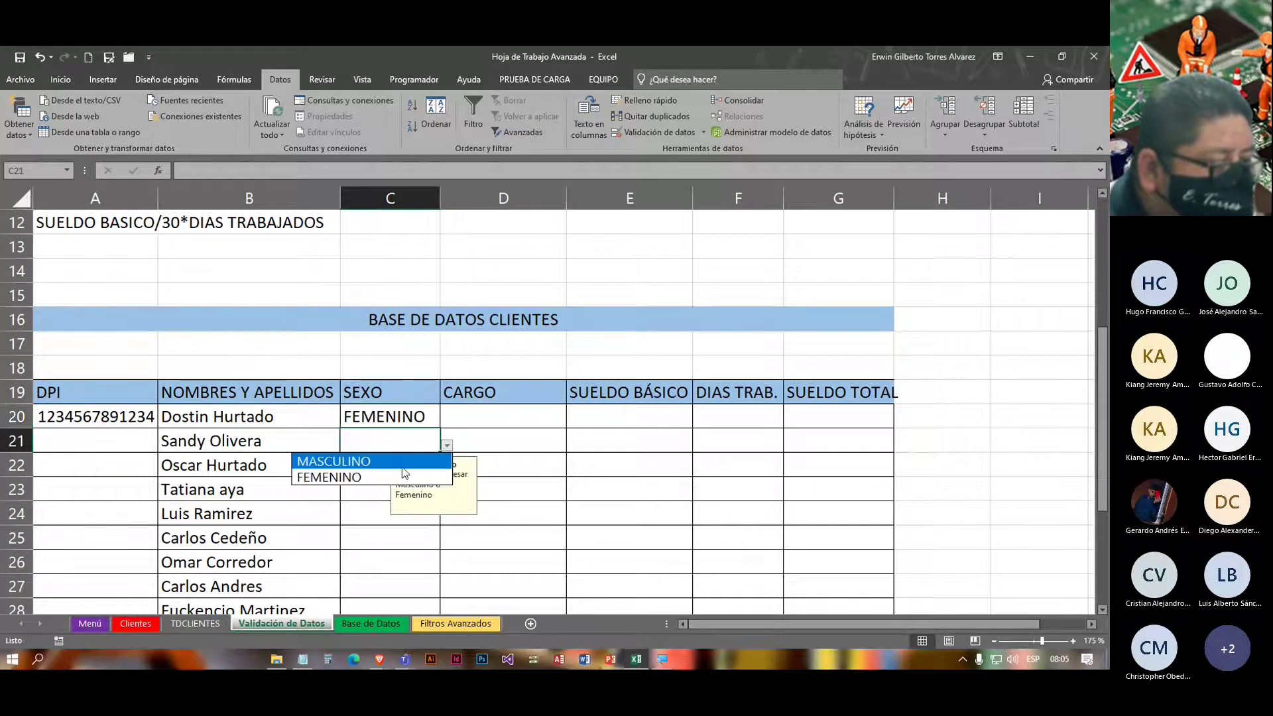
left_click(439, 461)
Step: Test the SEXO validation by entering "binario" in C22 and discard the entry
left_click(376, 463)
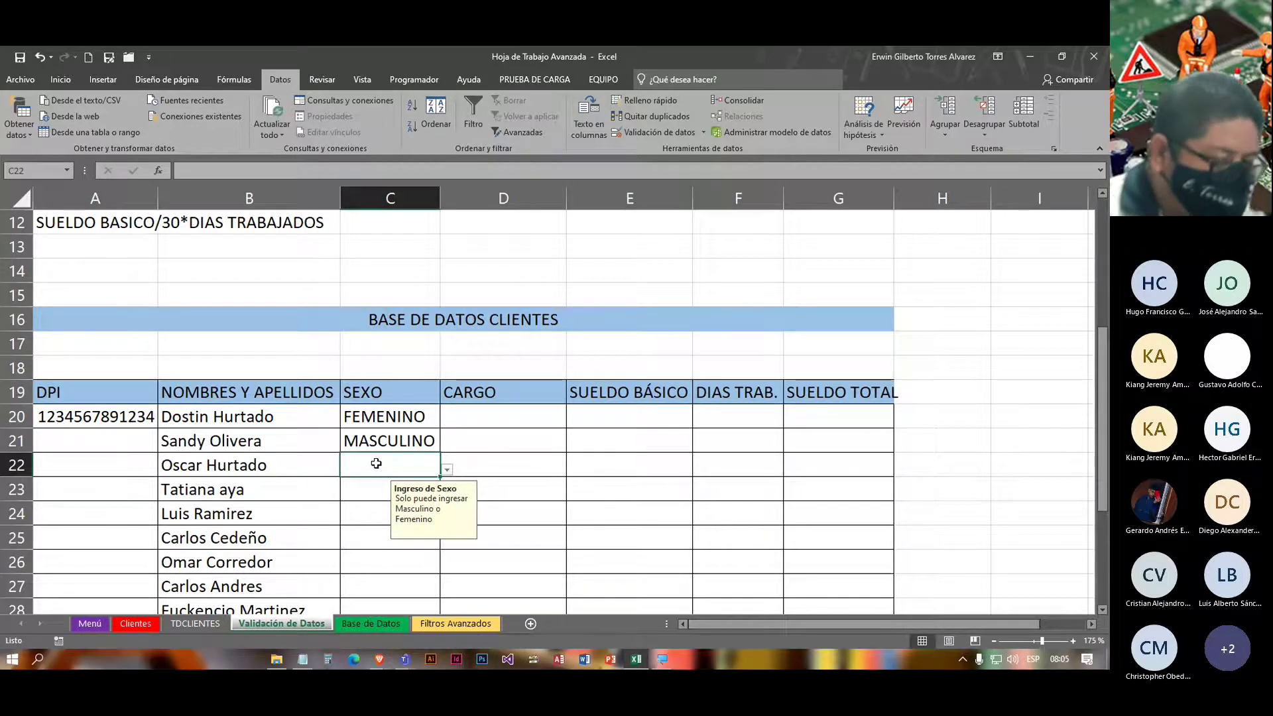
type("binario")
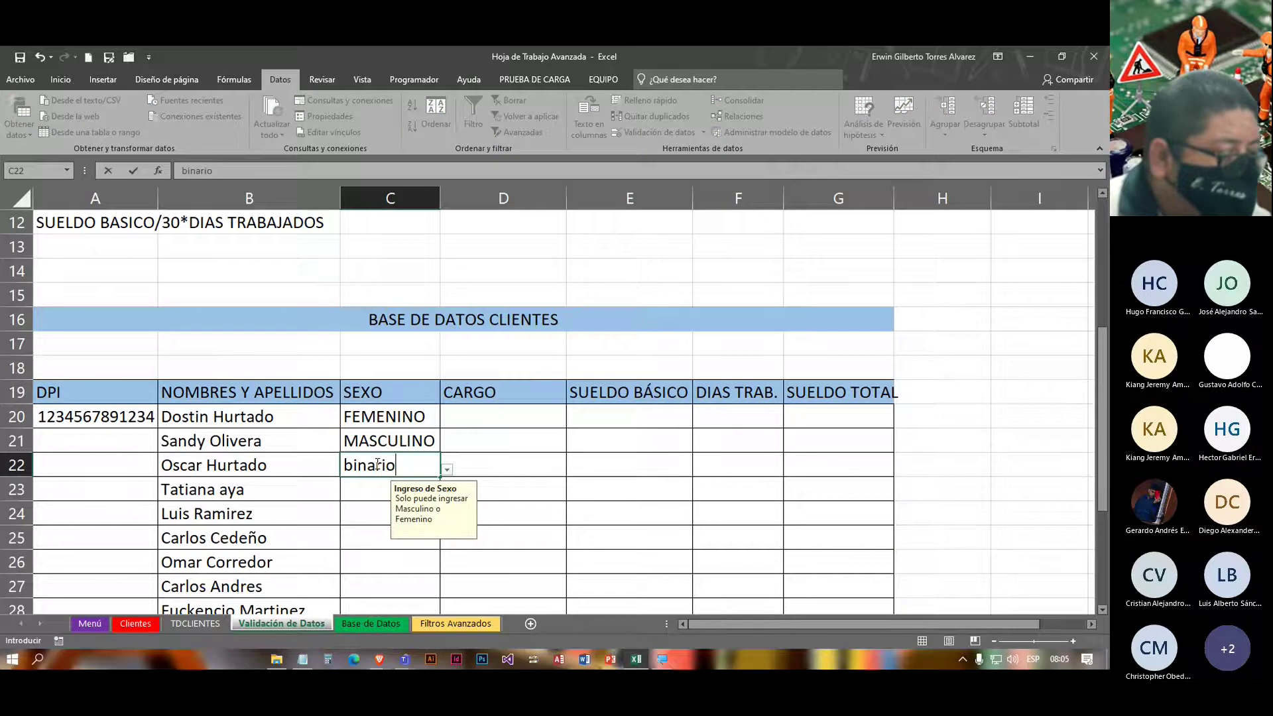
key("Return")
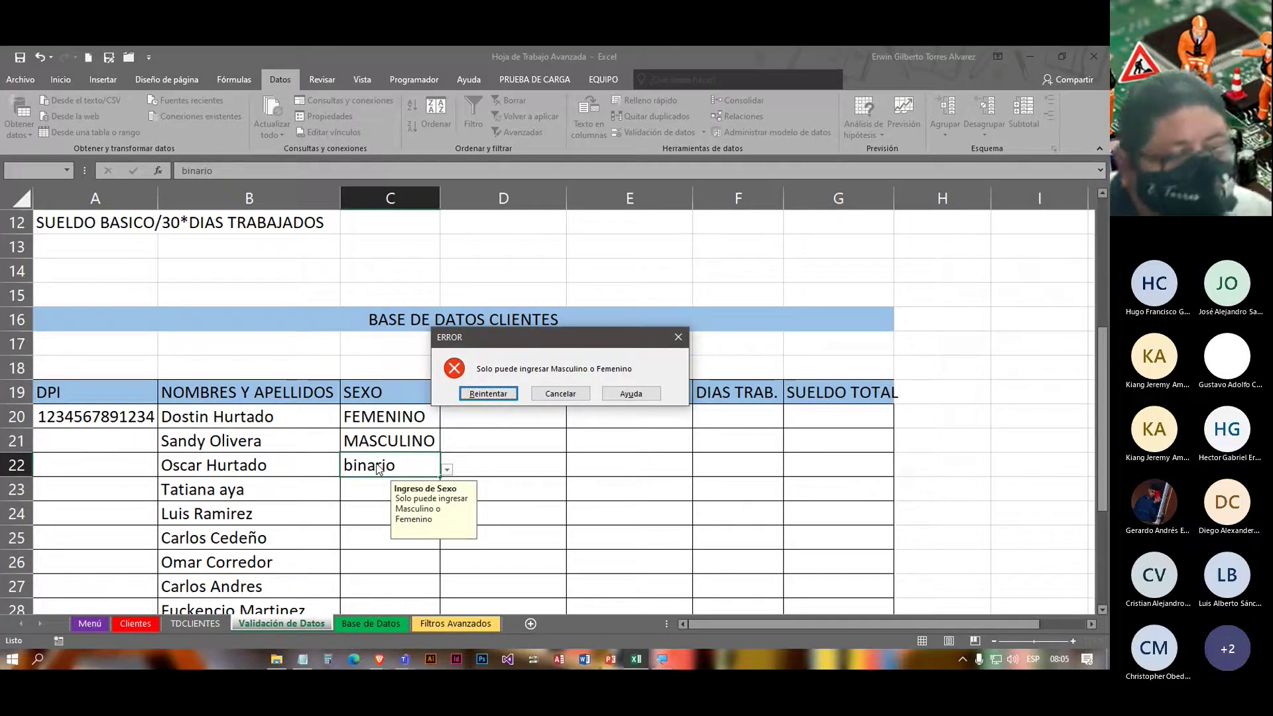
left_click(557, 395)
left_click(368, 516)
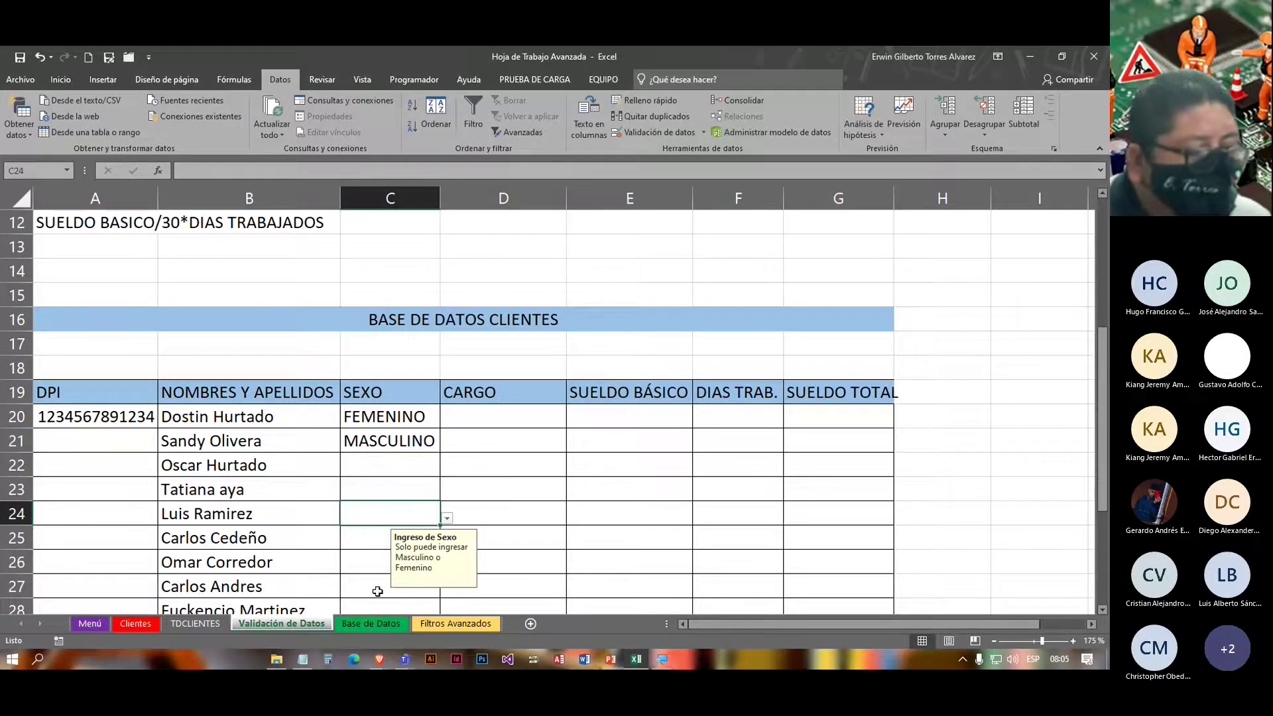
Step: Review the instructions for the remaining columns and select the CARGO cells D20:D35
scroll(335, 364, "up", 4)
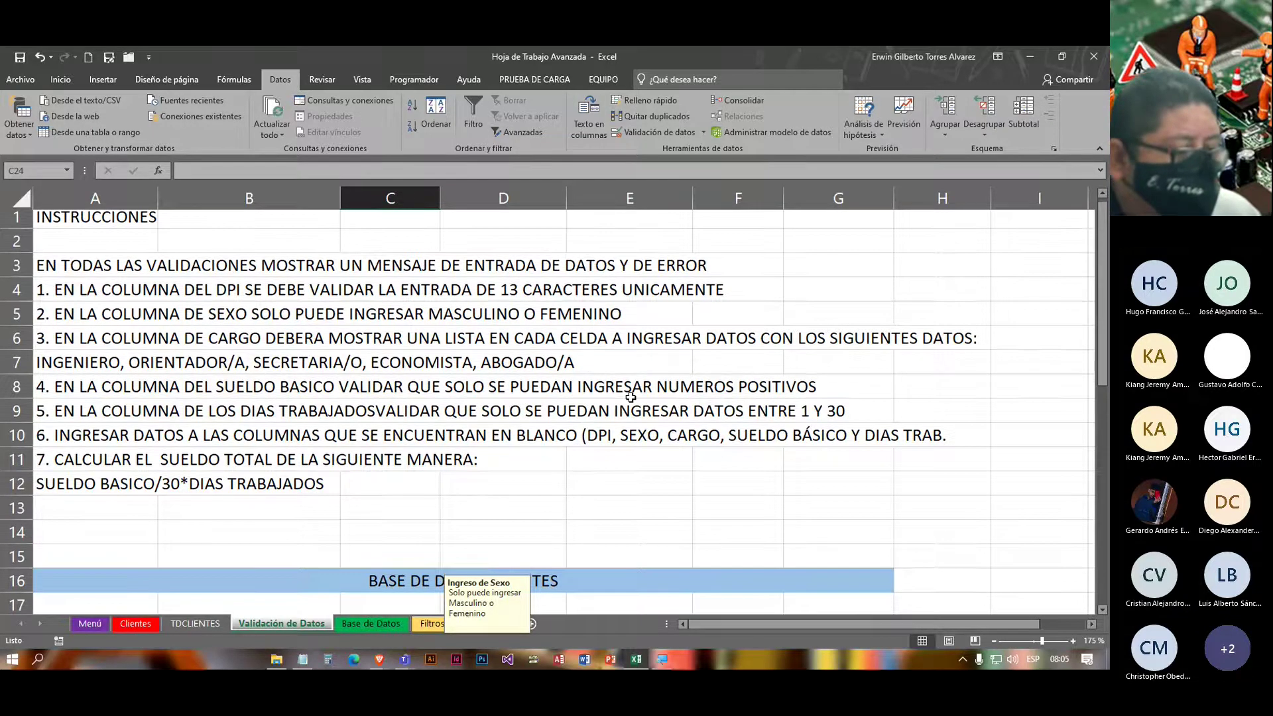
scroll(646, 412, "down", 3)
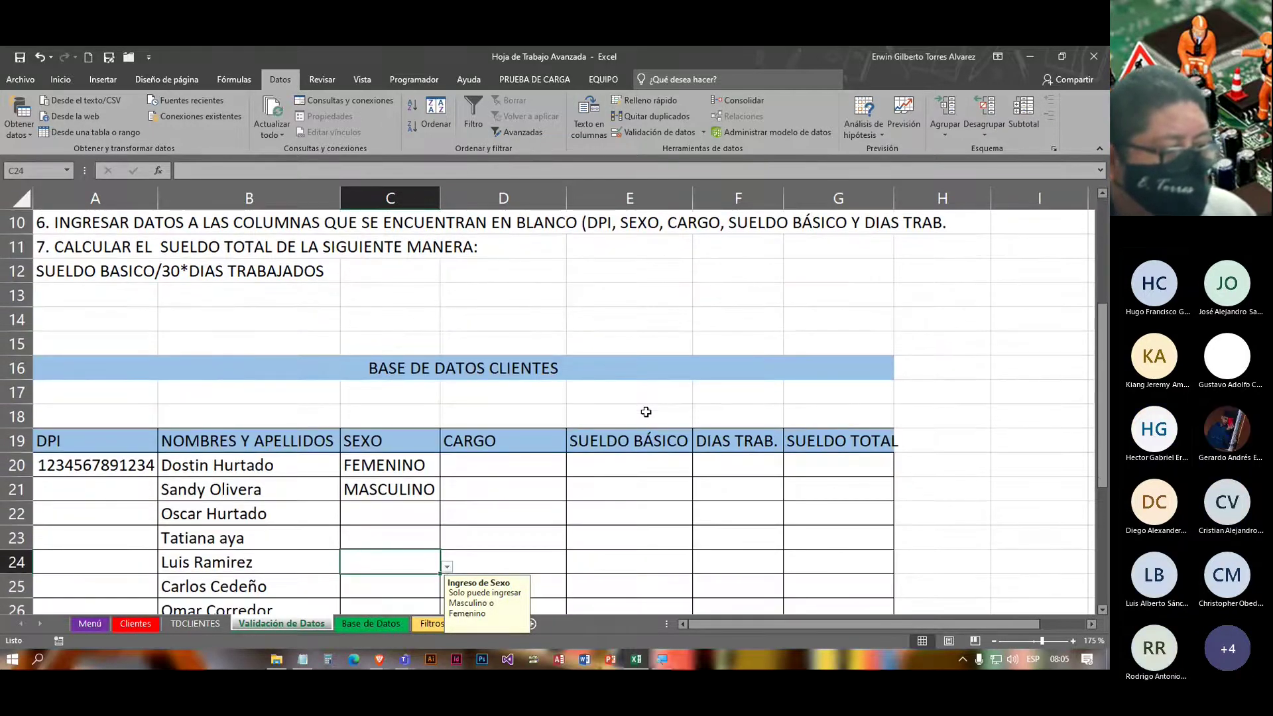
scroll(646, 411, "up", 2)
scroll(646, 412, "down", 3)
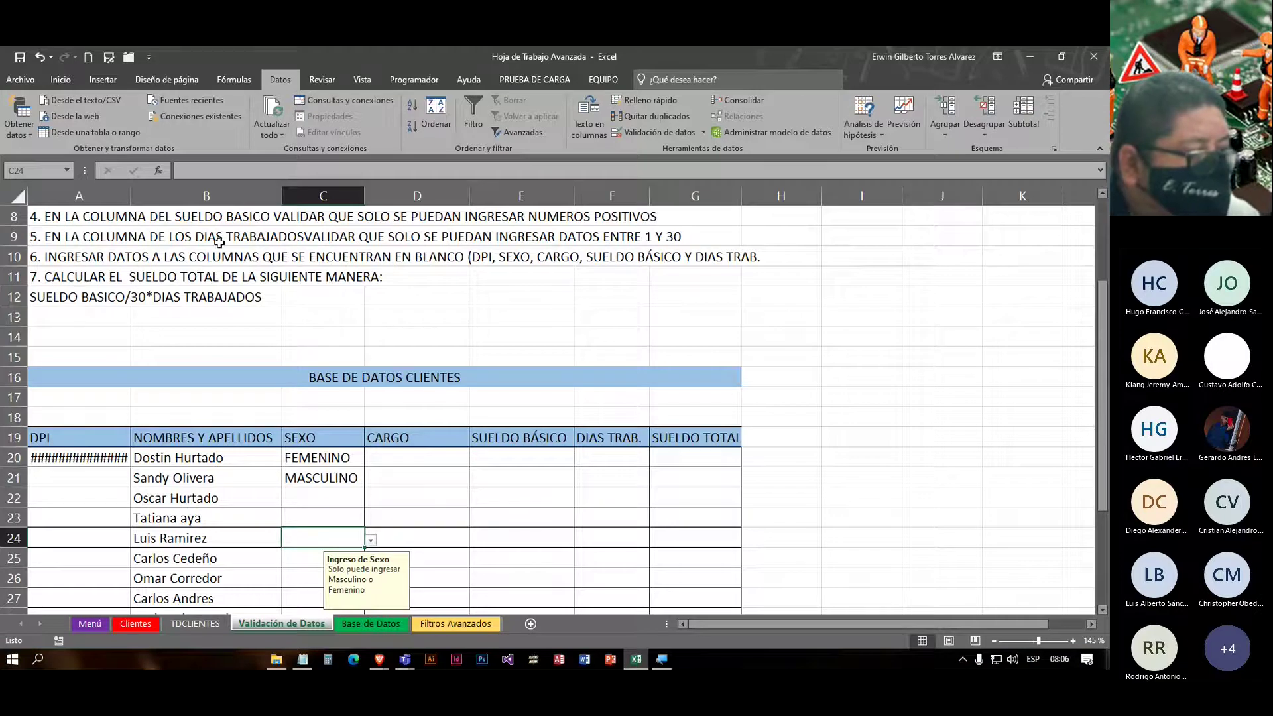
scroll(368, 340, "up", 1)
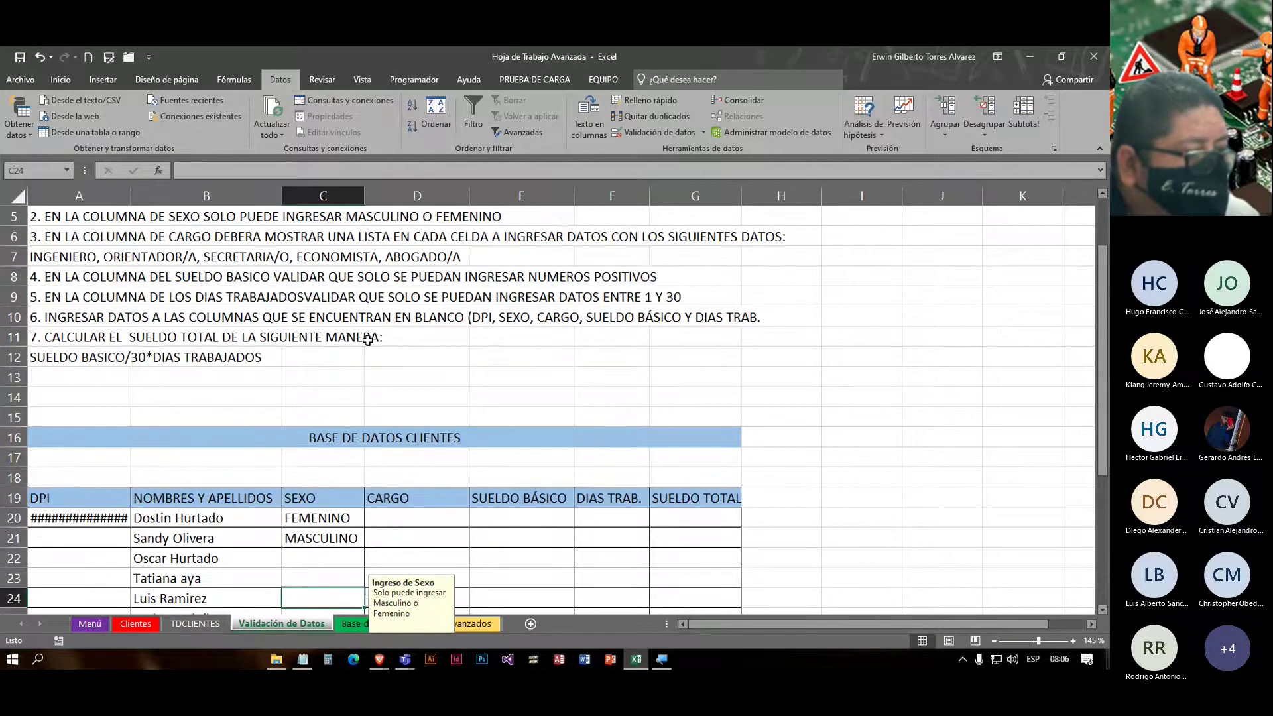
left_click(412, 510)
key("ctrl+shift+Down")
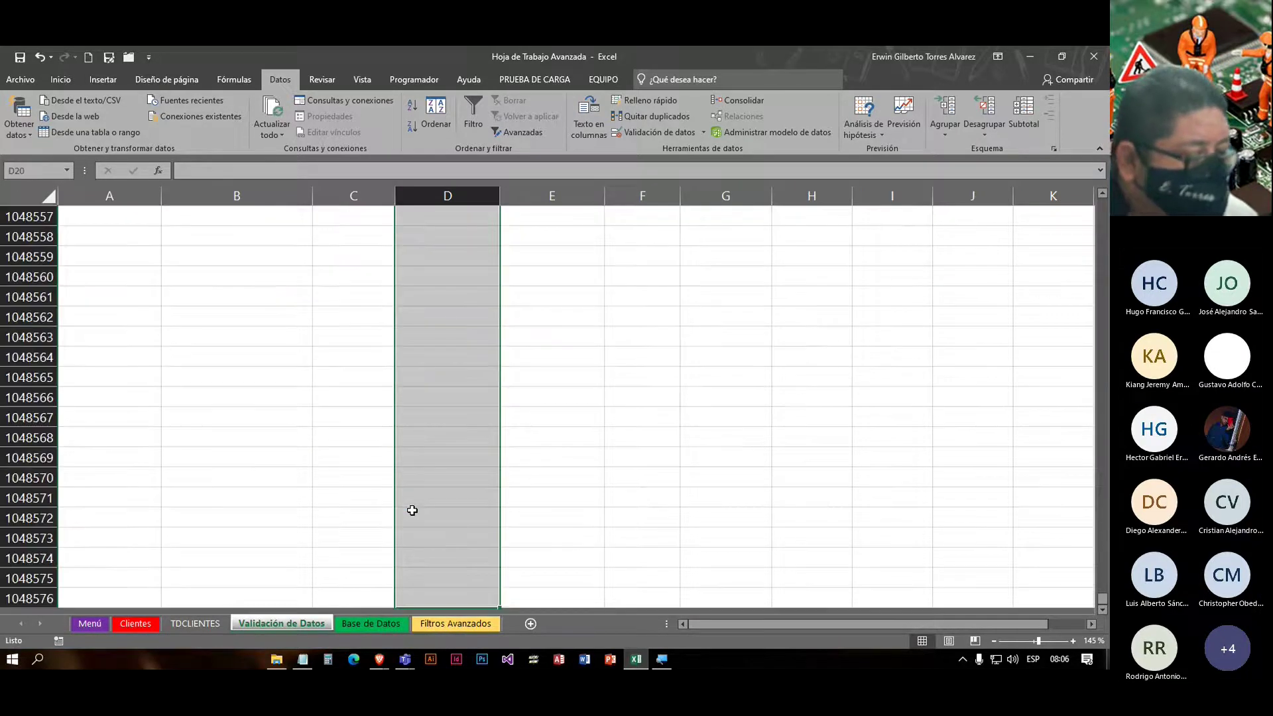
key("ctrl+shift+Up")
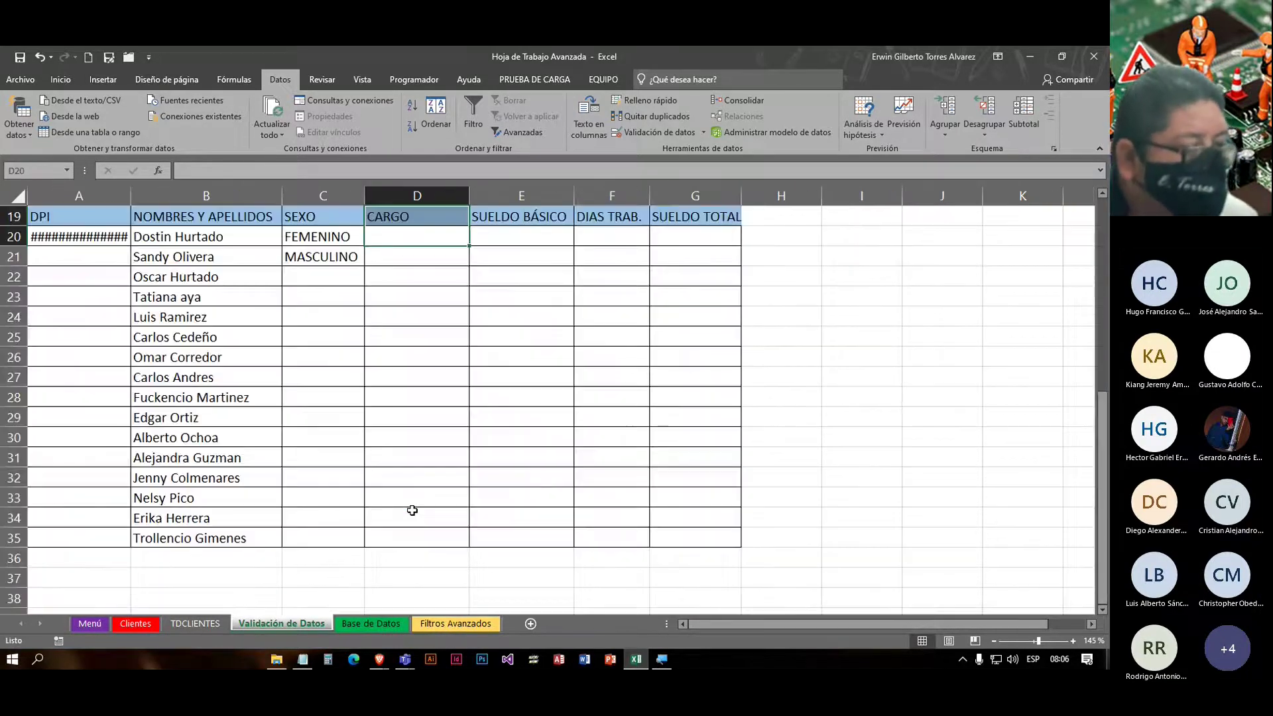
key("shift+Down")
key("shift+Down")
key("shift+Down")
key("shift+Down")
key("shift+Down")
key("shift+Down")
key("shift+Down")
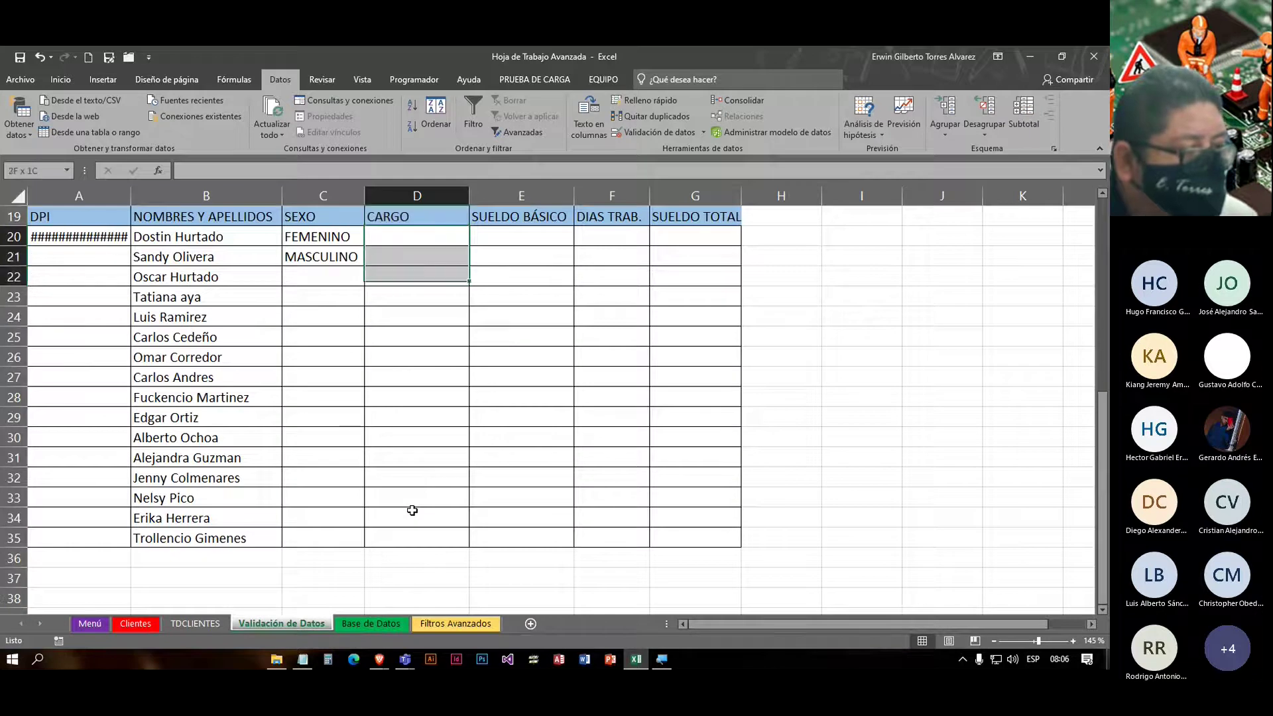
key("shift+Down")
key("shift+Down")
key("shift+Down")
key("shift+Down")
key("shift+Down")
key("shift+Down")
key("shift+Down")
key("shift+Down")
key("shift+Down")
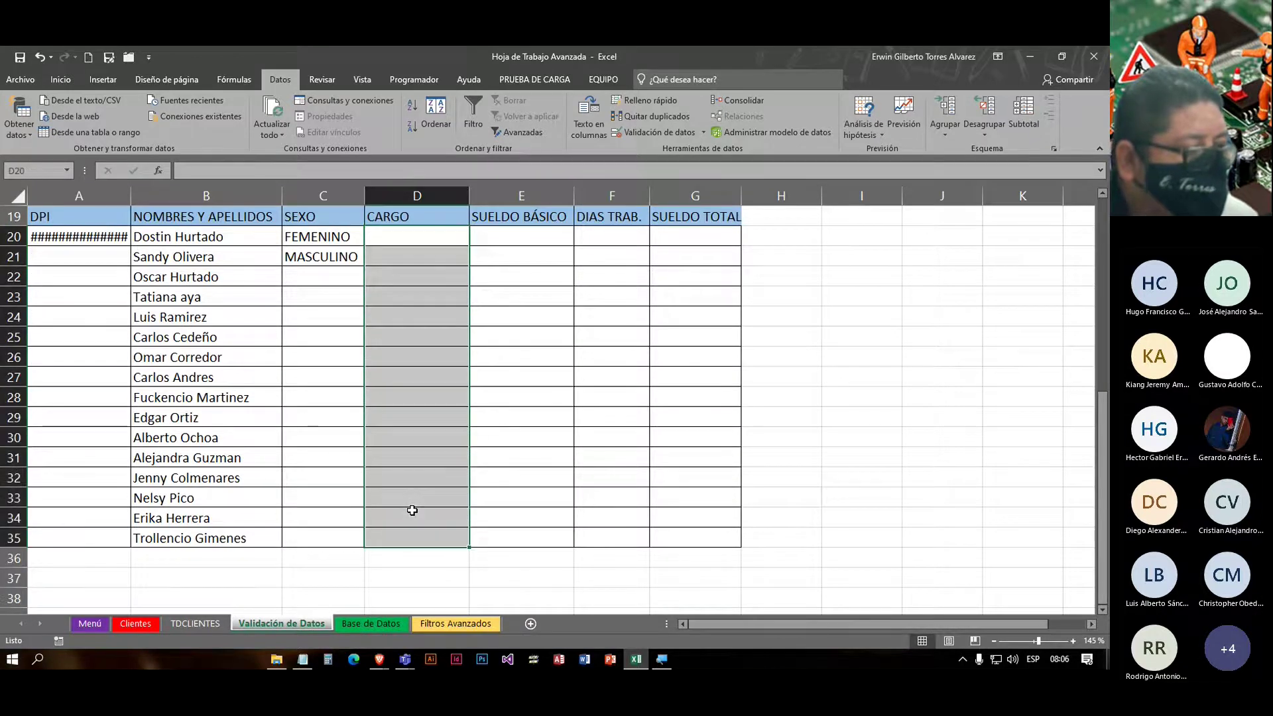
Step: Check the CARGO instruction and set the data validation of the selected CARGO cells to allow a Lista
scroll(411, 510, "up", 6)
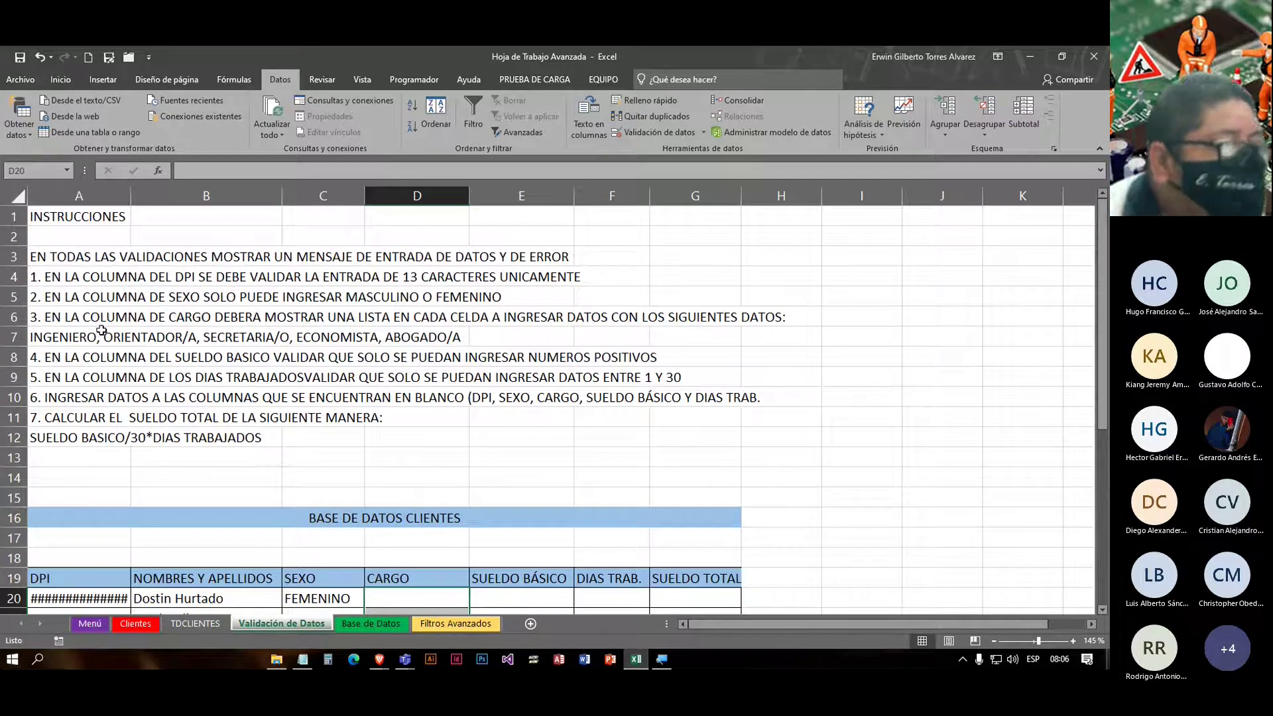
left_click(650, 134)
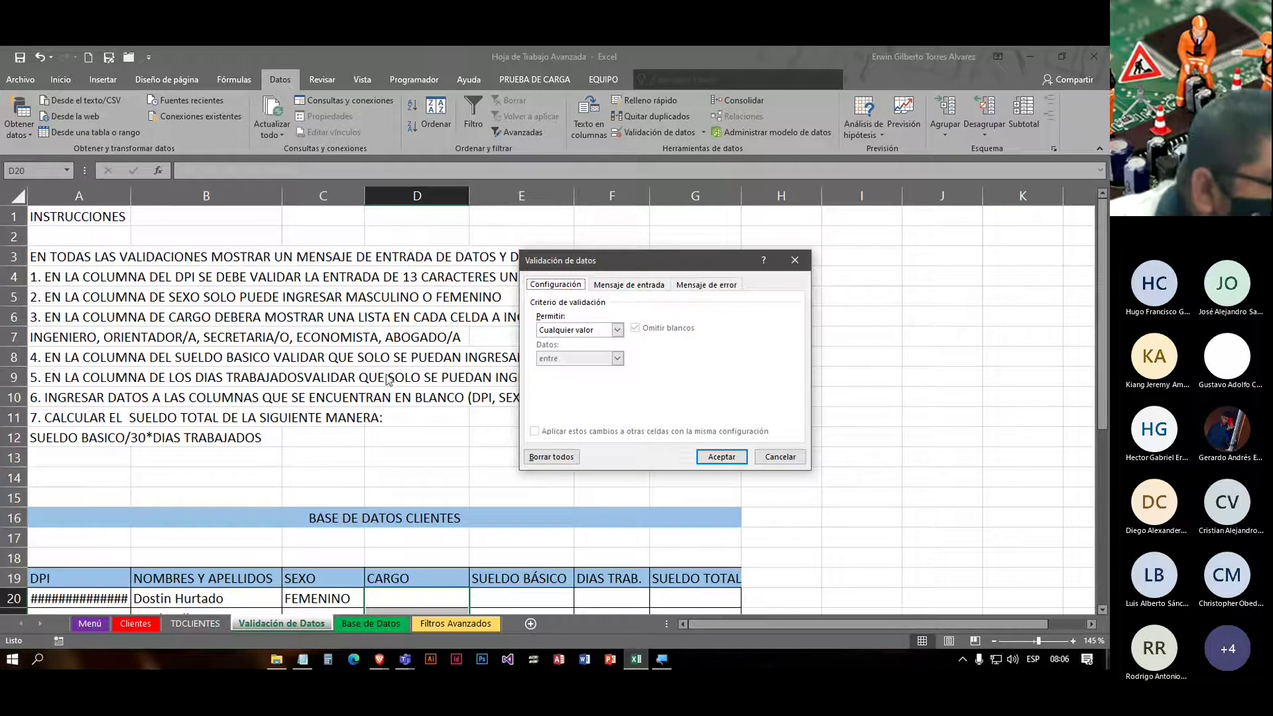
left_click(617, 329)
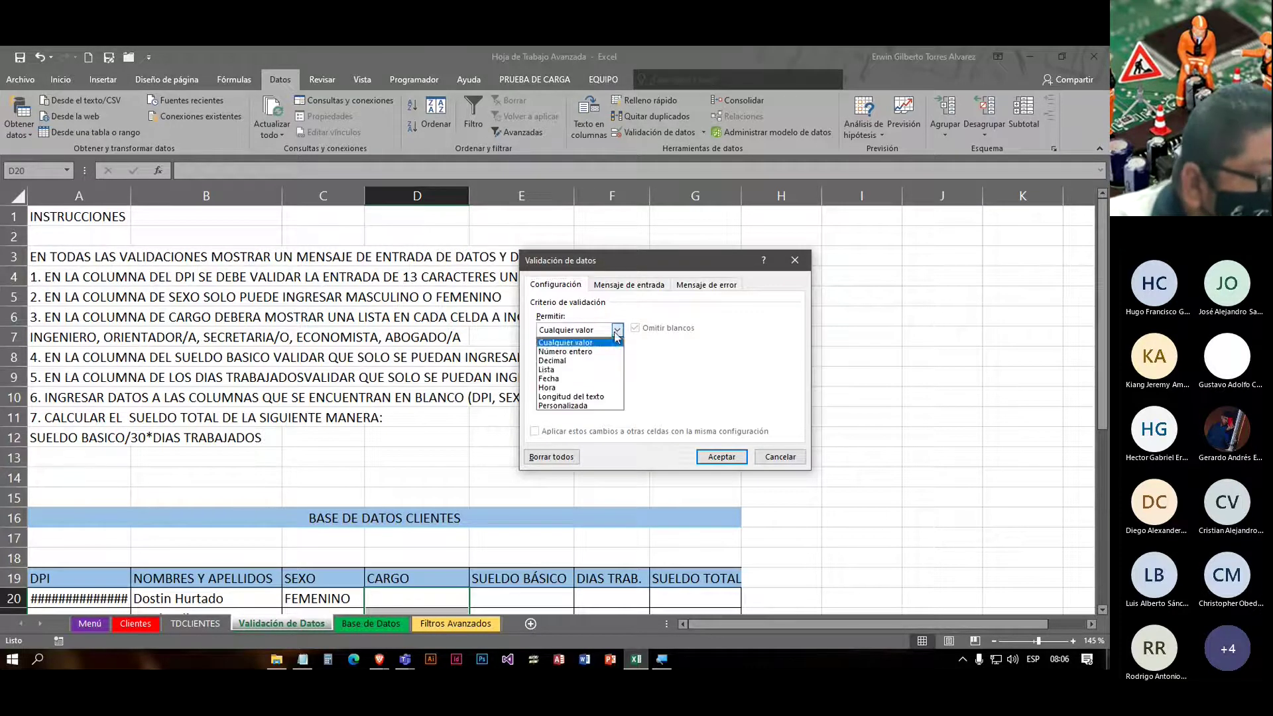
left_click(587, 370)
Step: Set the source of the CARGO list to INGENIERO,ORIENTADOR/A,SECRETARIA/O,ECONOMISTA,ABOGADA/O
left_click(584, 387)
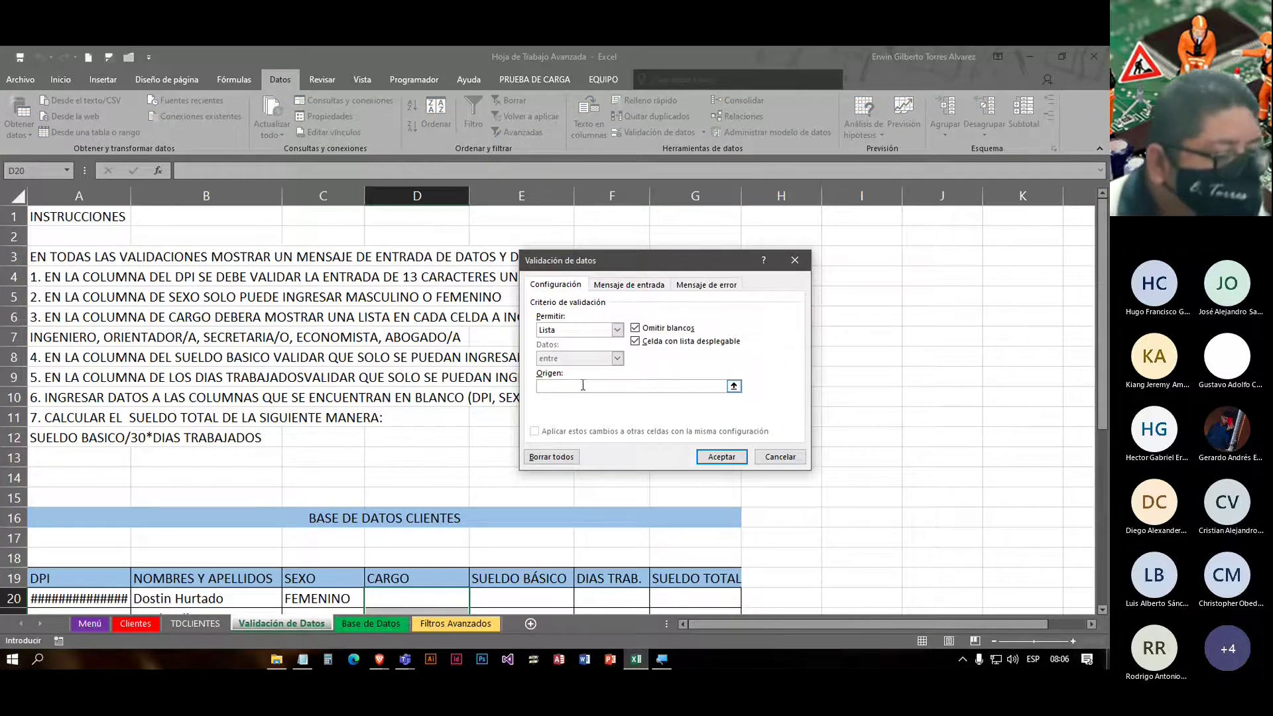
left_click_drag(609, 263, 705, 230)
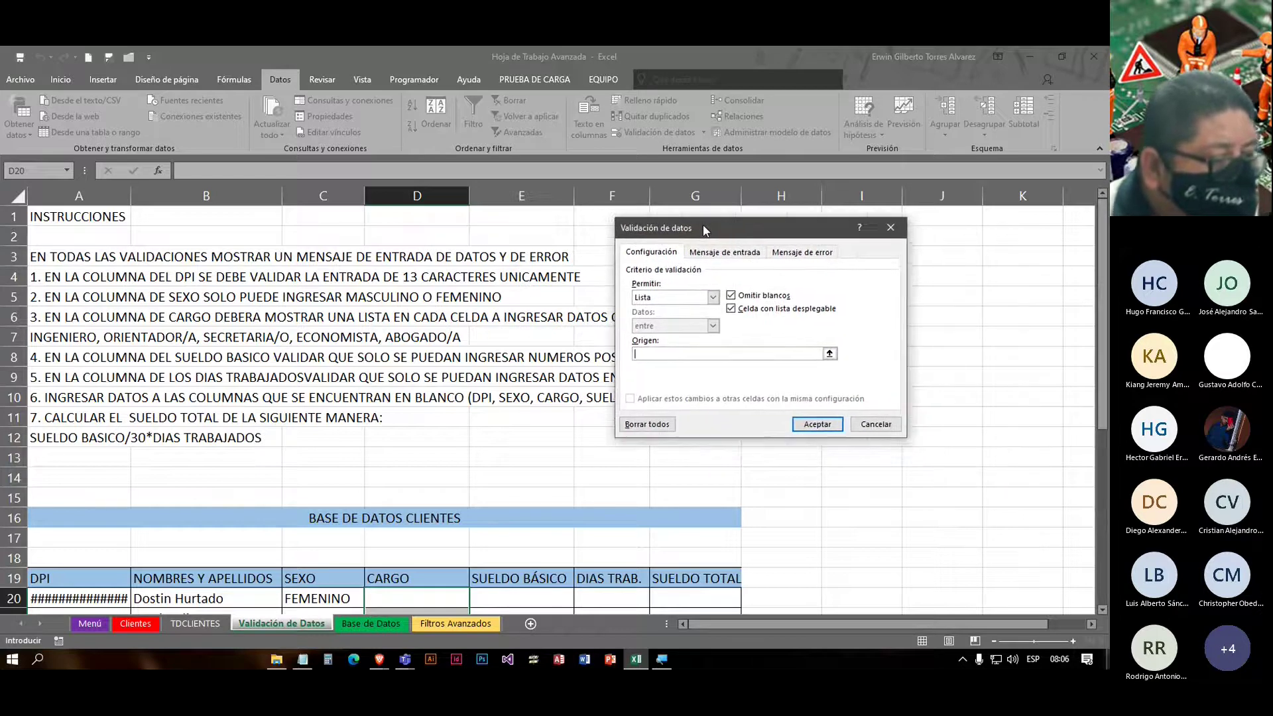
type("I")
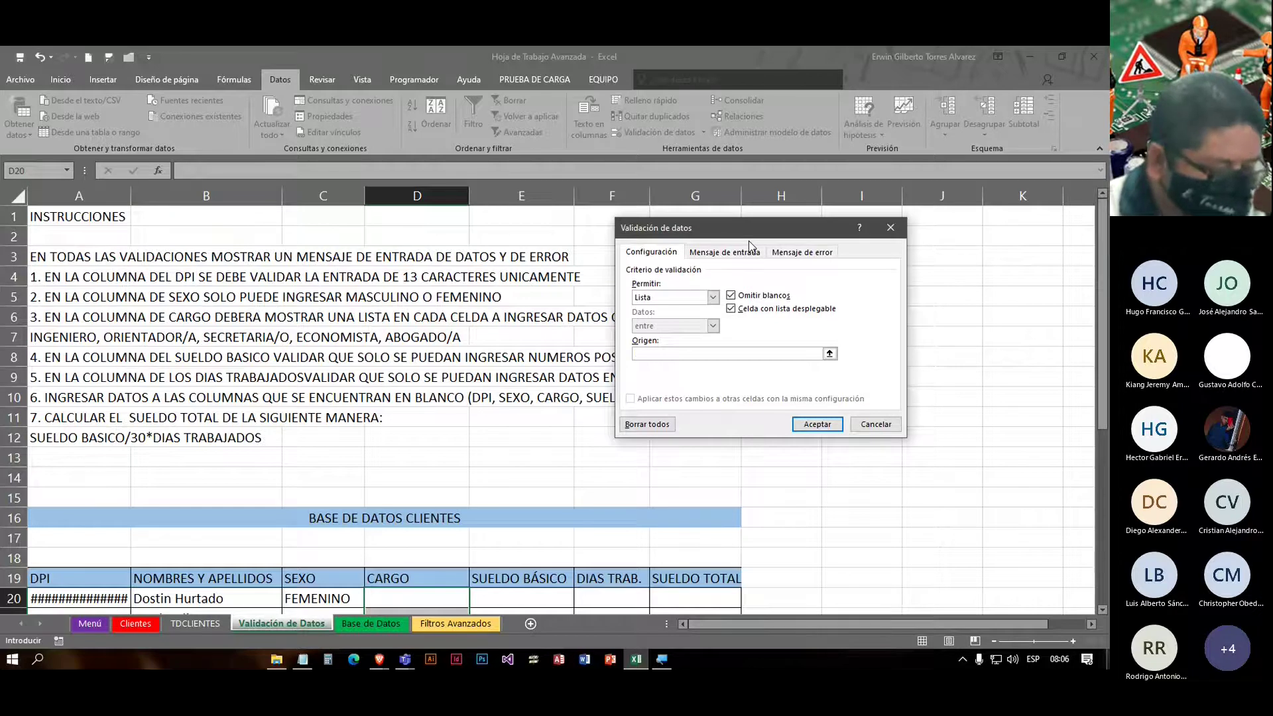
type("NGENIERO,")
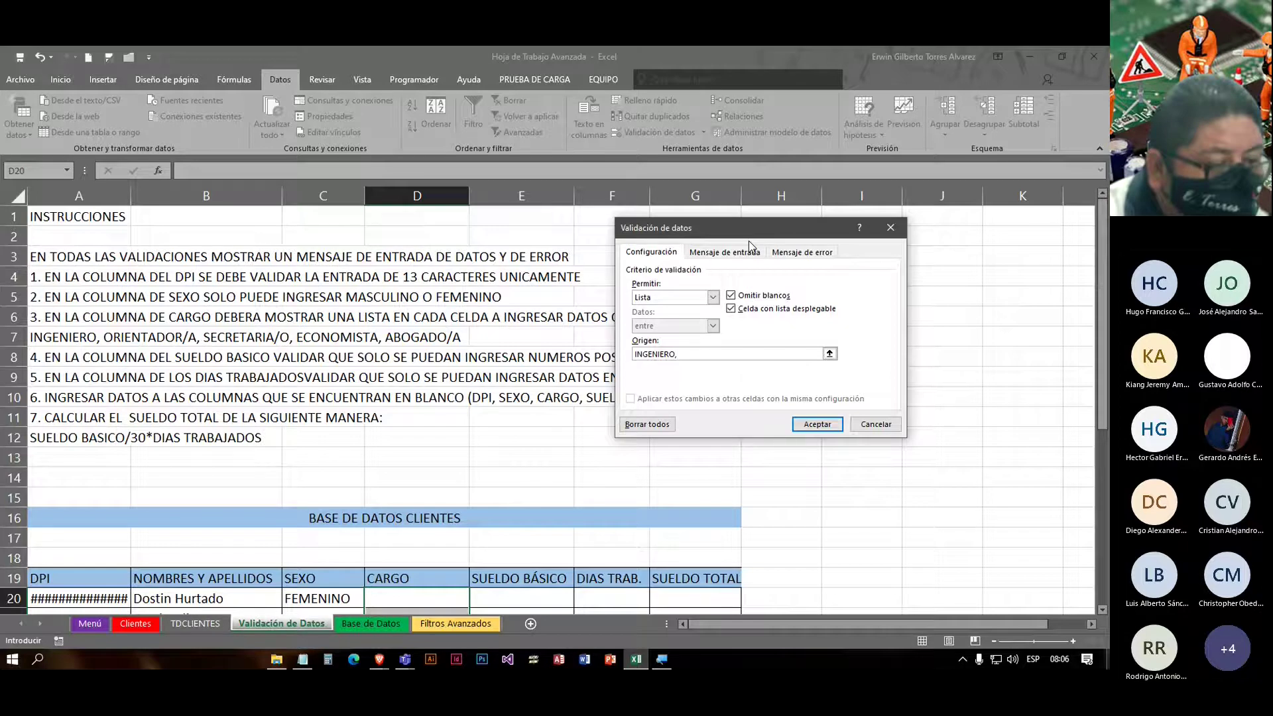
type("ORIENTADOR/A,")
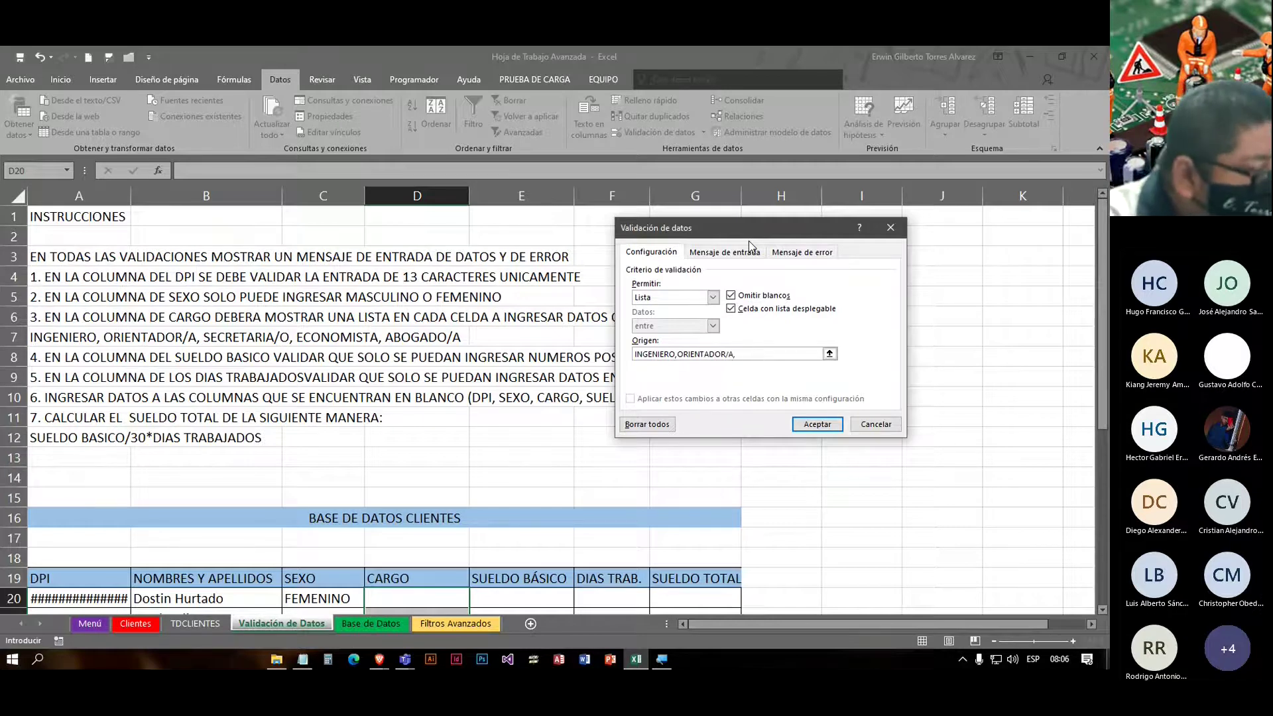
type("SECRET")
type("ARI")
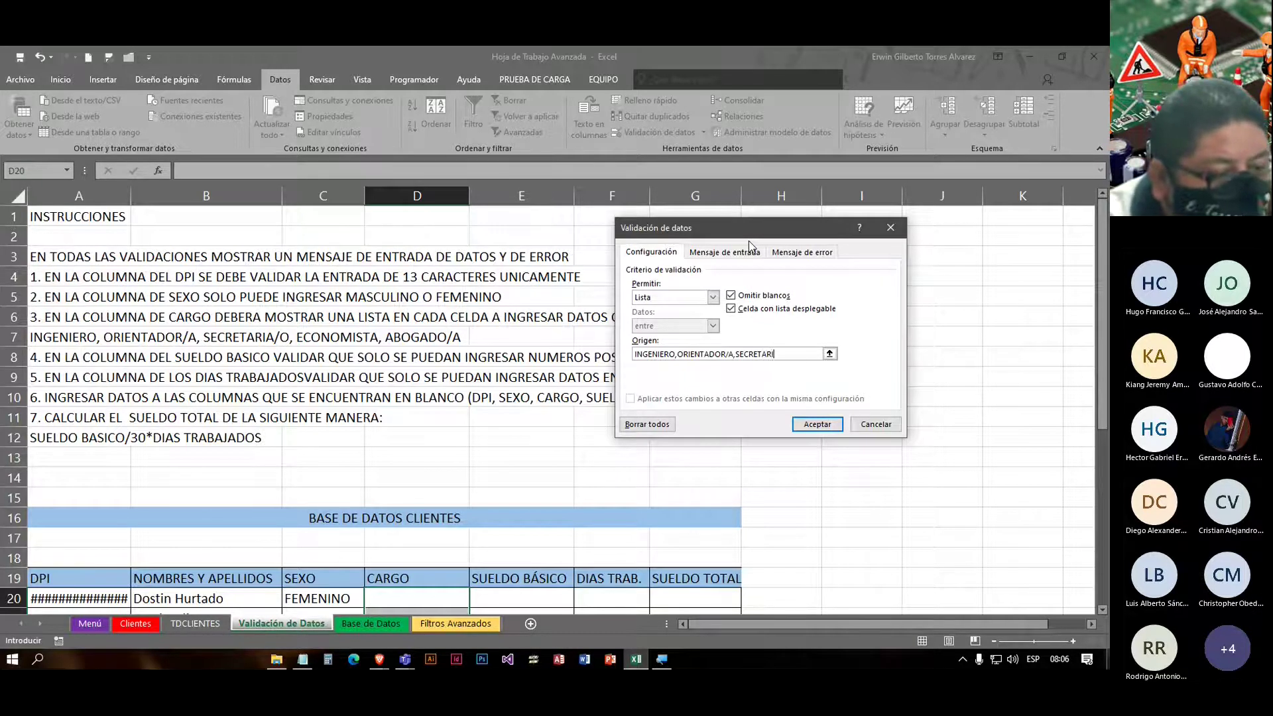
type("A")
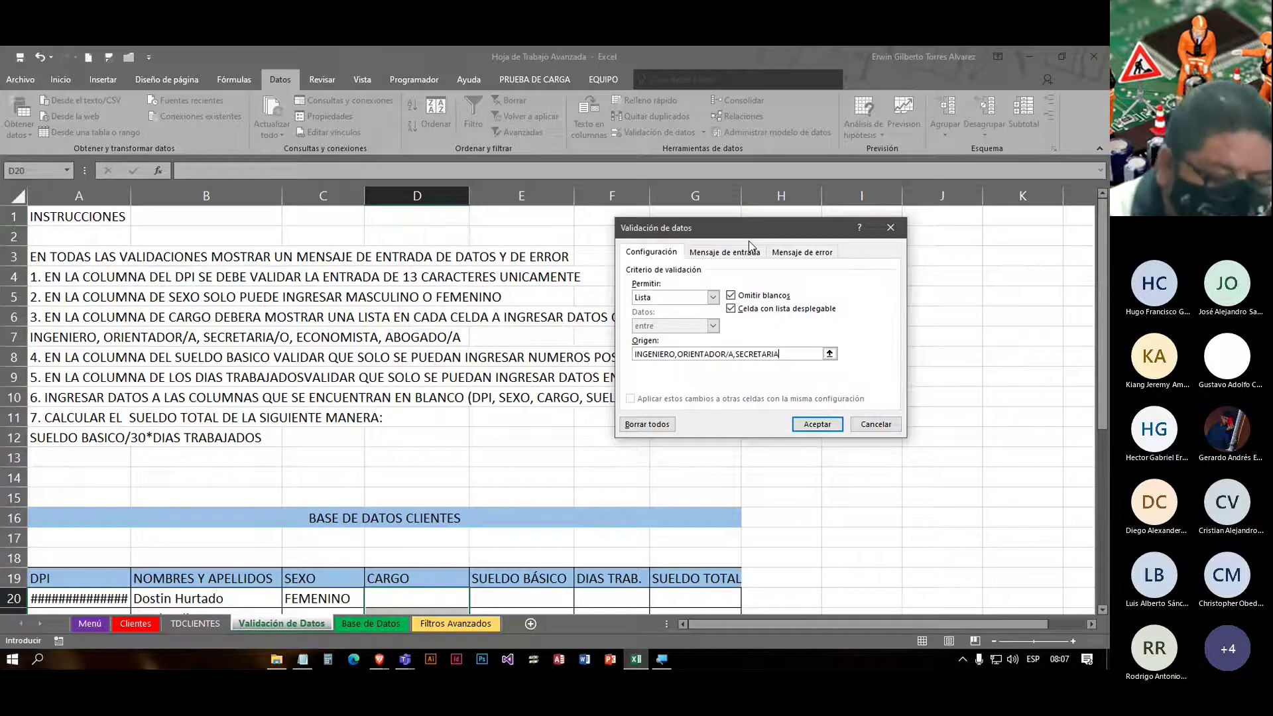
type("/O,")
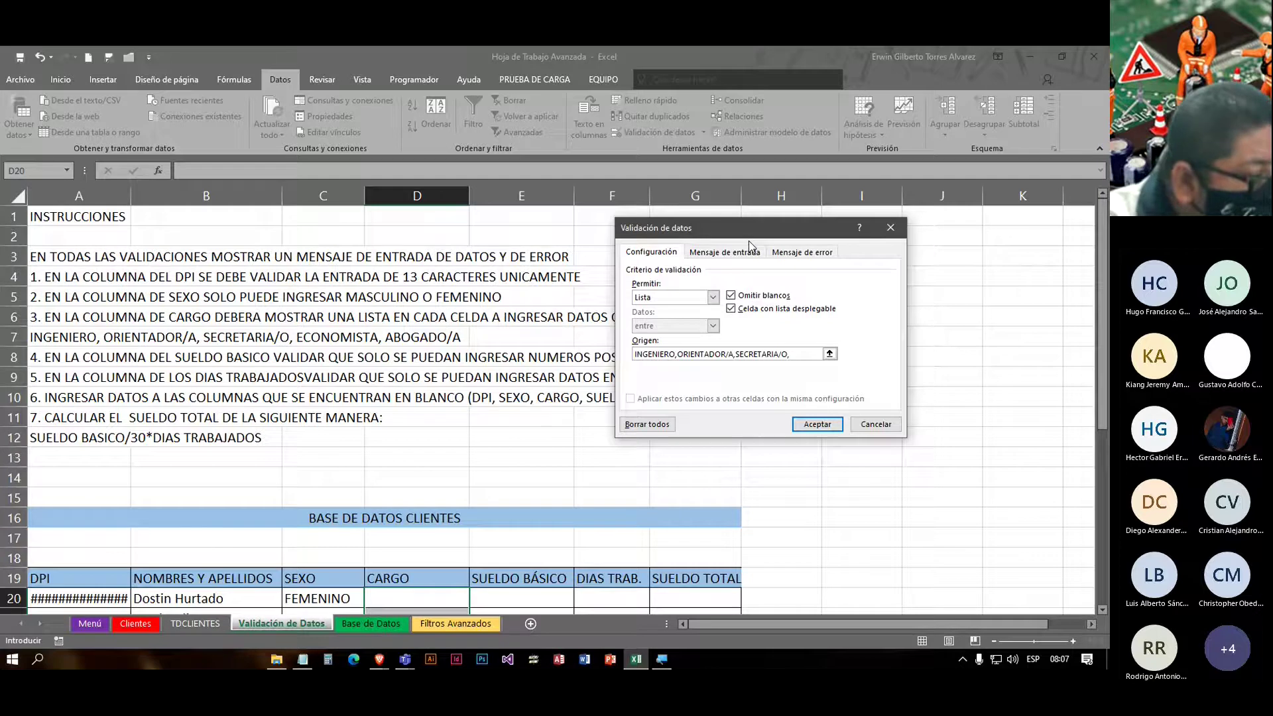
type("E")
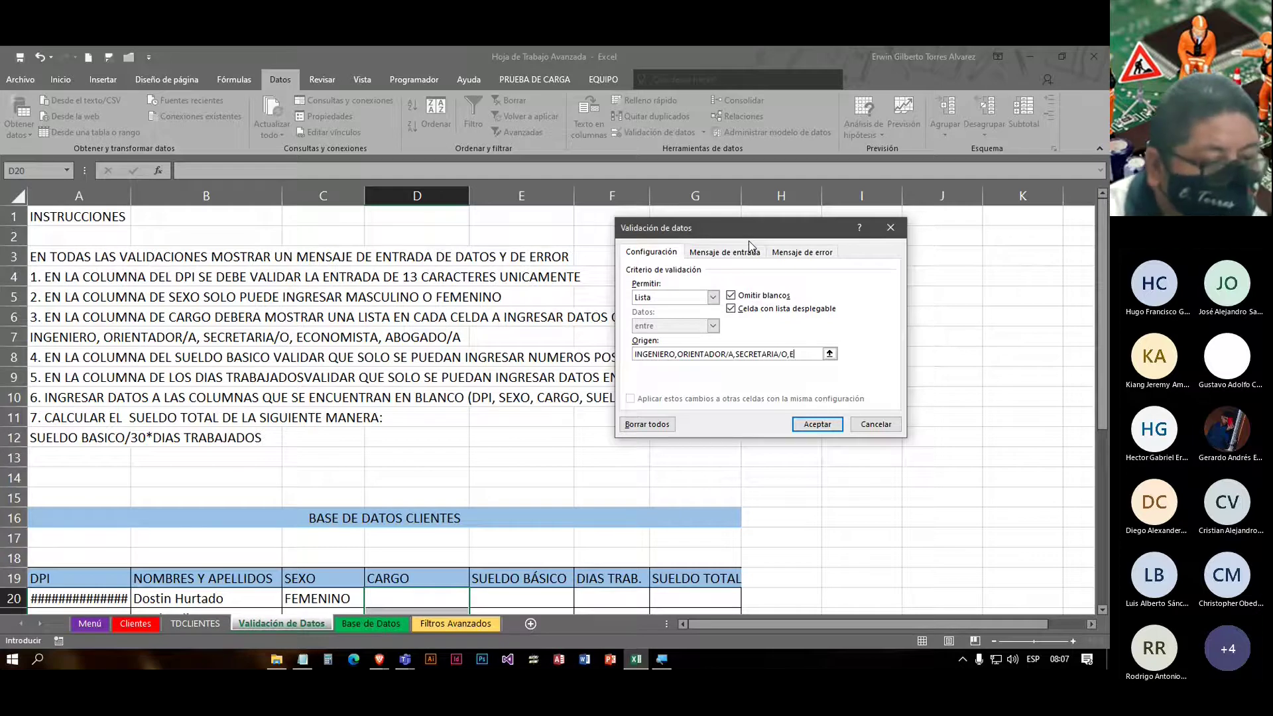
type("CONOMISTA,ABOGAD")
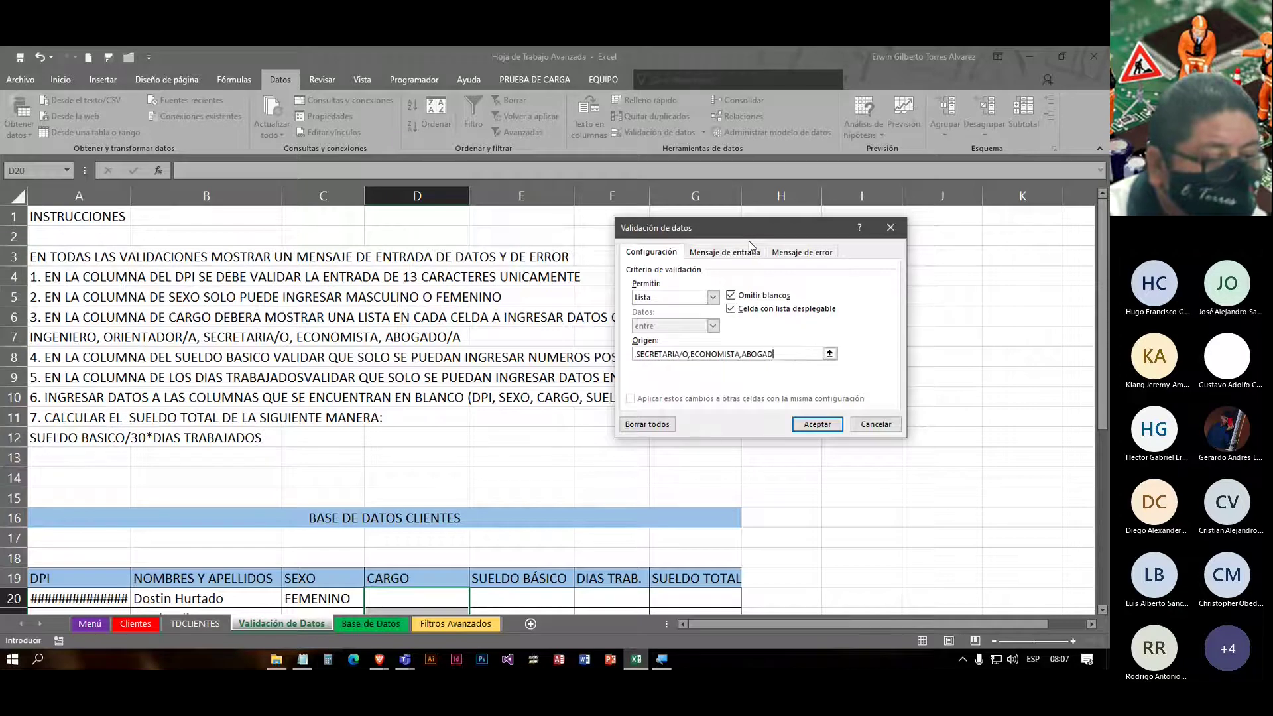
type("A/O")
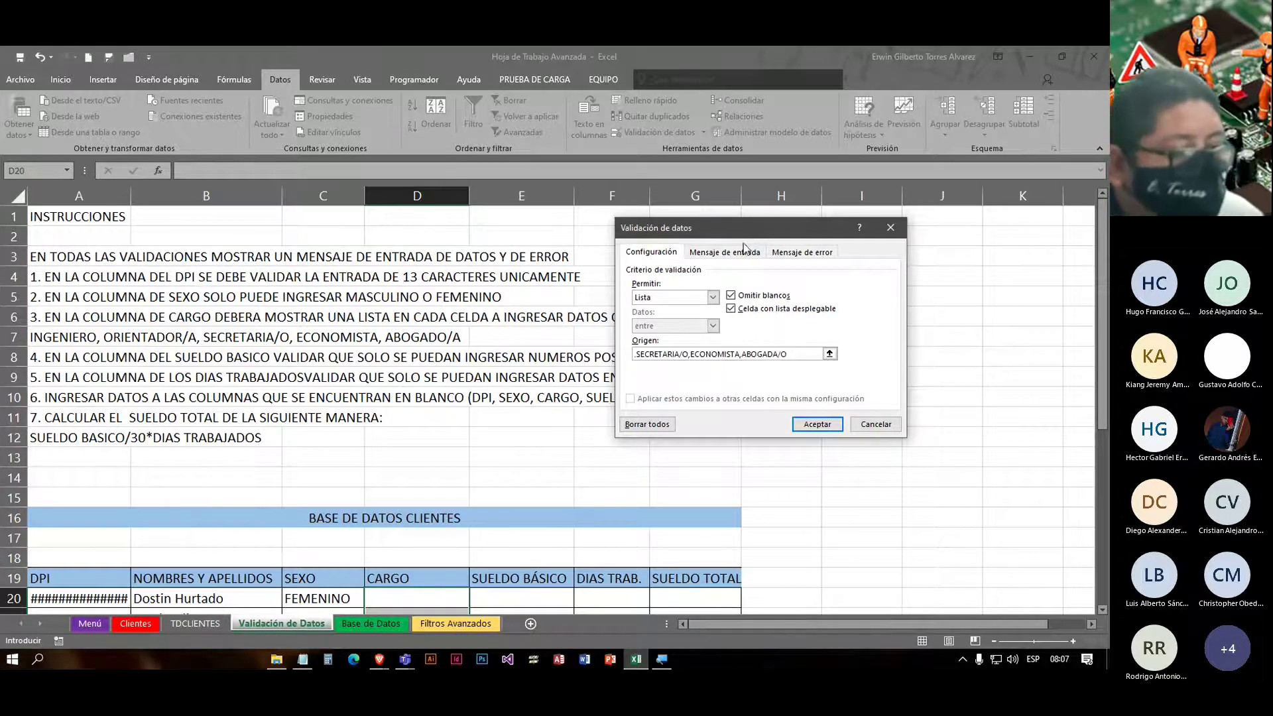
Step: Title the input message of the CARGO validation "INGRESO DE CARGO"
left_click(741, 257)
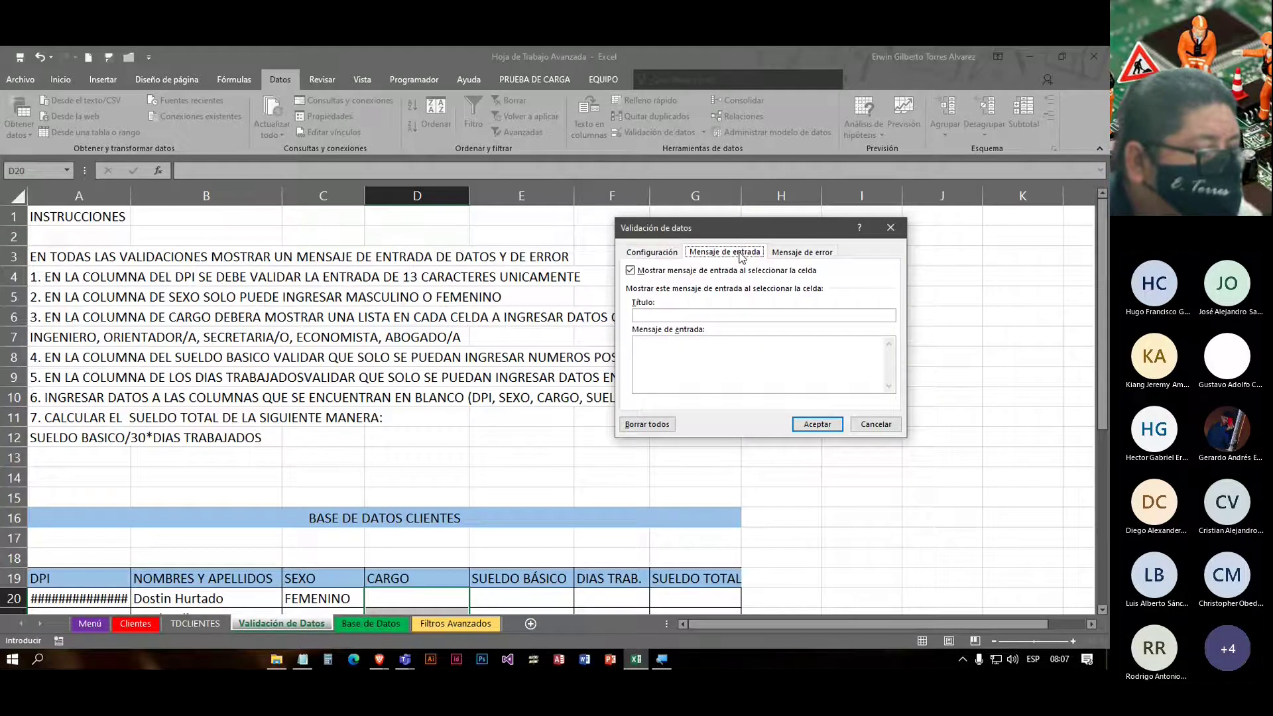
left_click(686, 315)
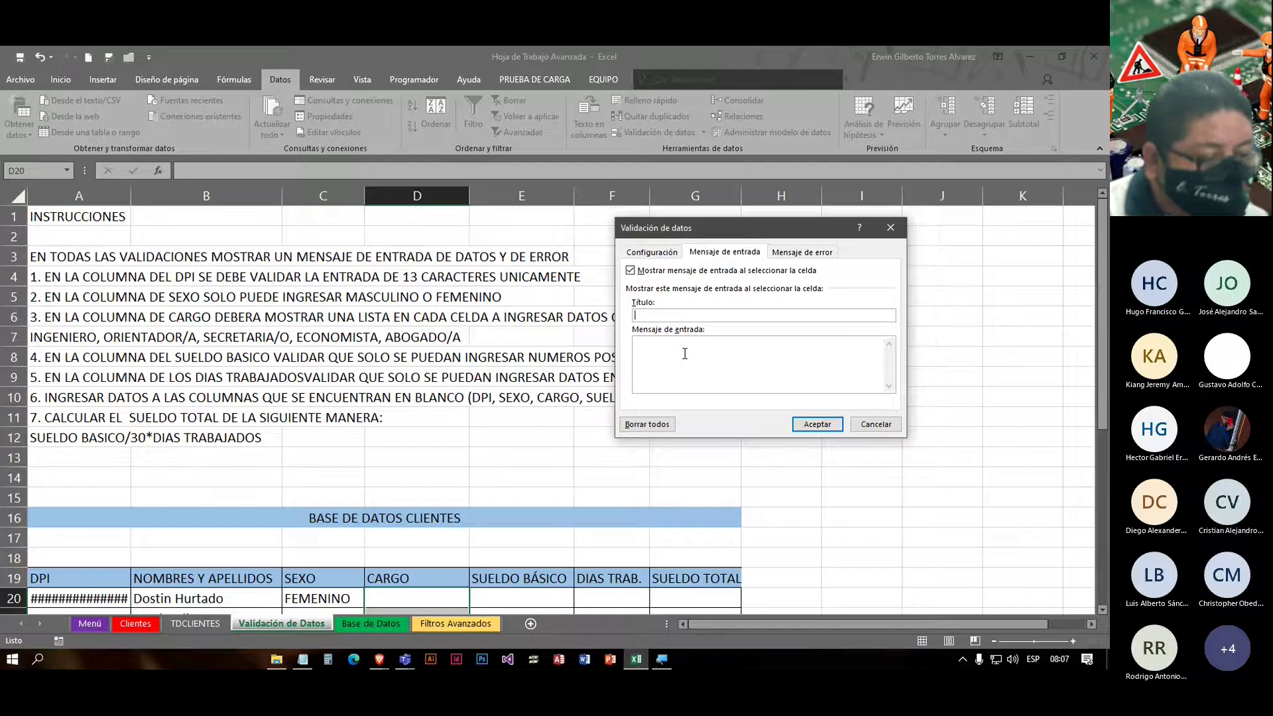
type("NGRESO DE ")
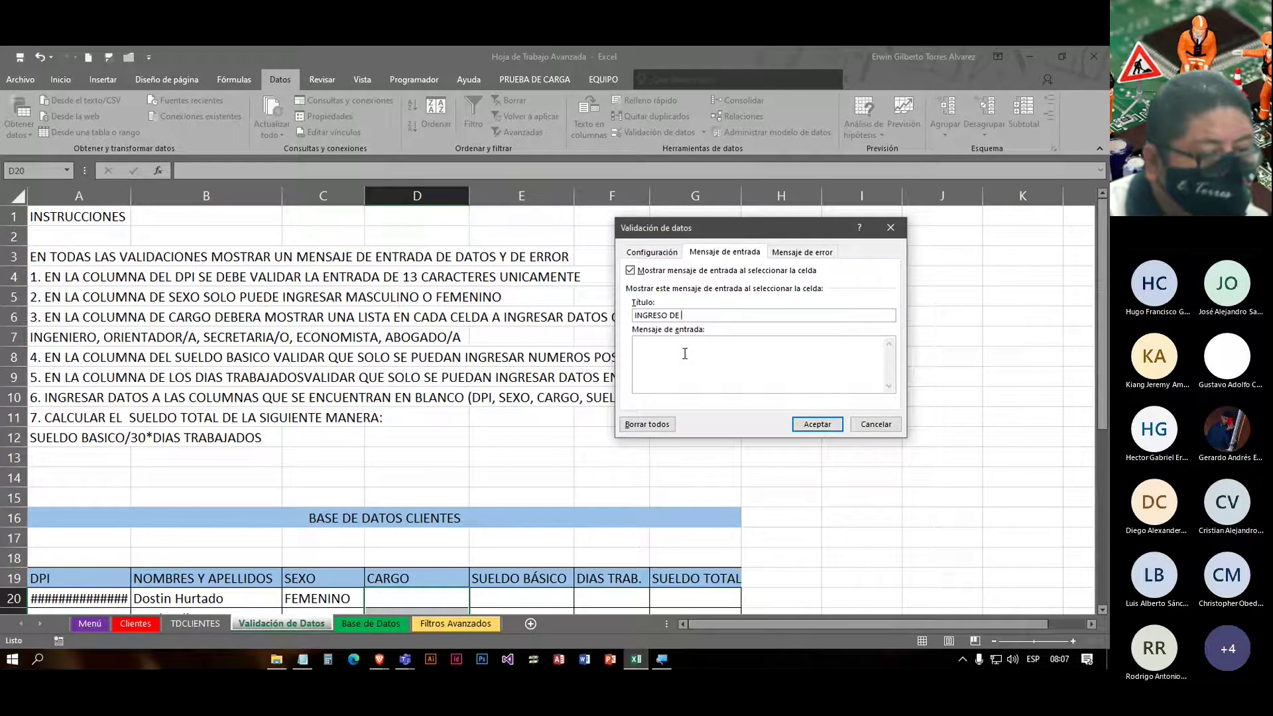
type("CARGO")
Step: Write the CARGO input message "LOS UNICOS VALORES ACEPTADOS SON: INGENIERO, OREIENTADOR/A,SECRETARIA/O,ECONOMISTA,ABOGADA/O"
left_click(677, 357)
type("LOS ")
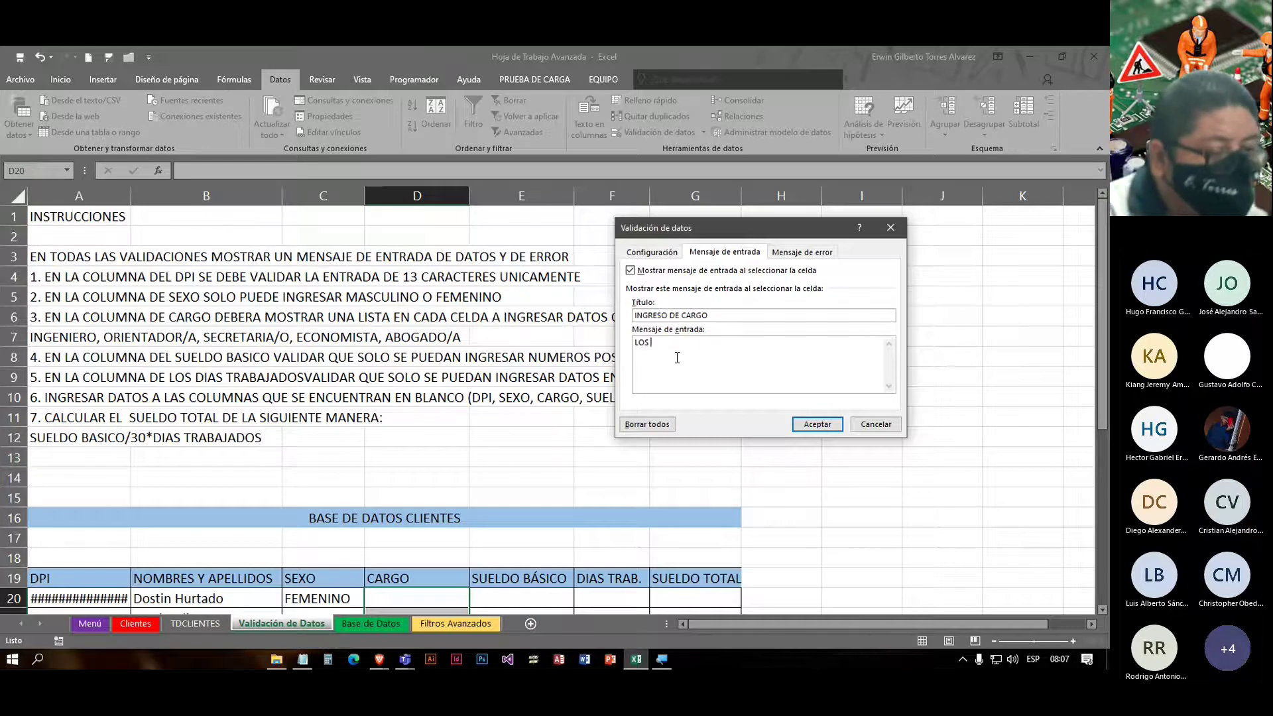
type("UNICOS VAL")
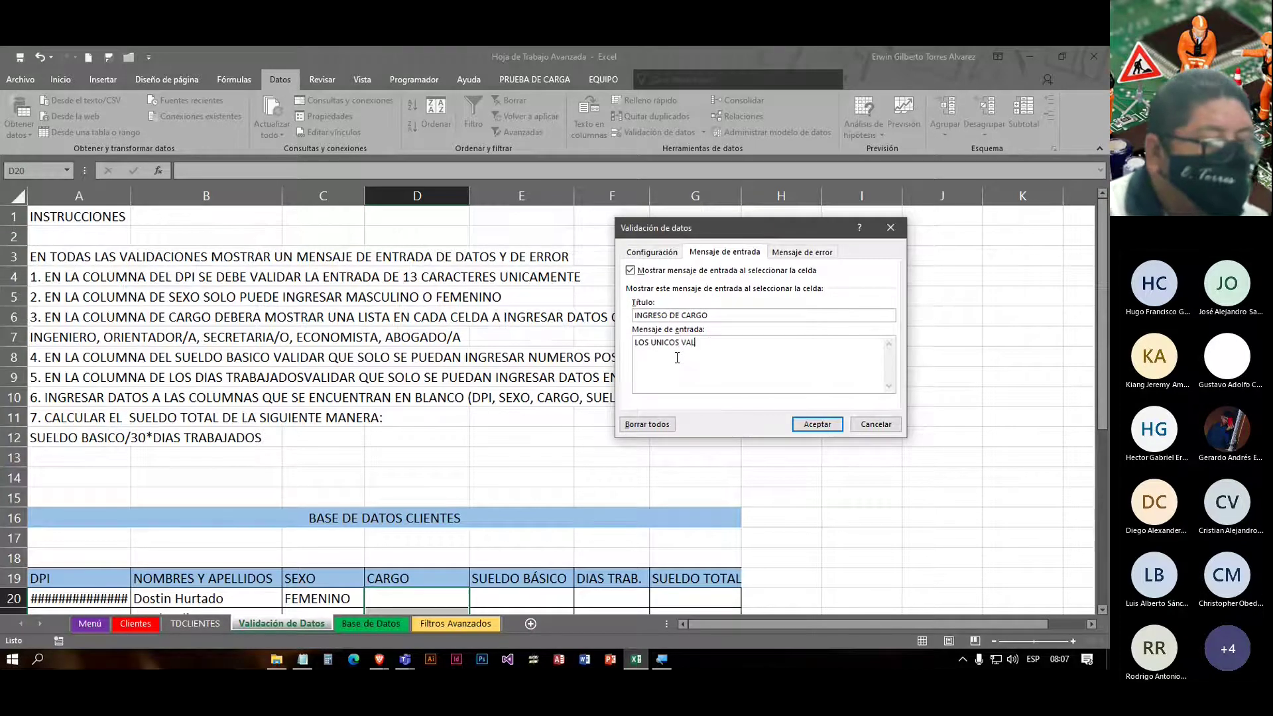
type("ORES ACEPTADOS SON: ")
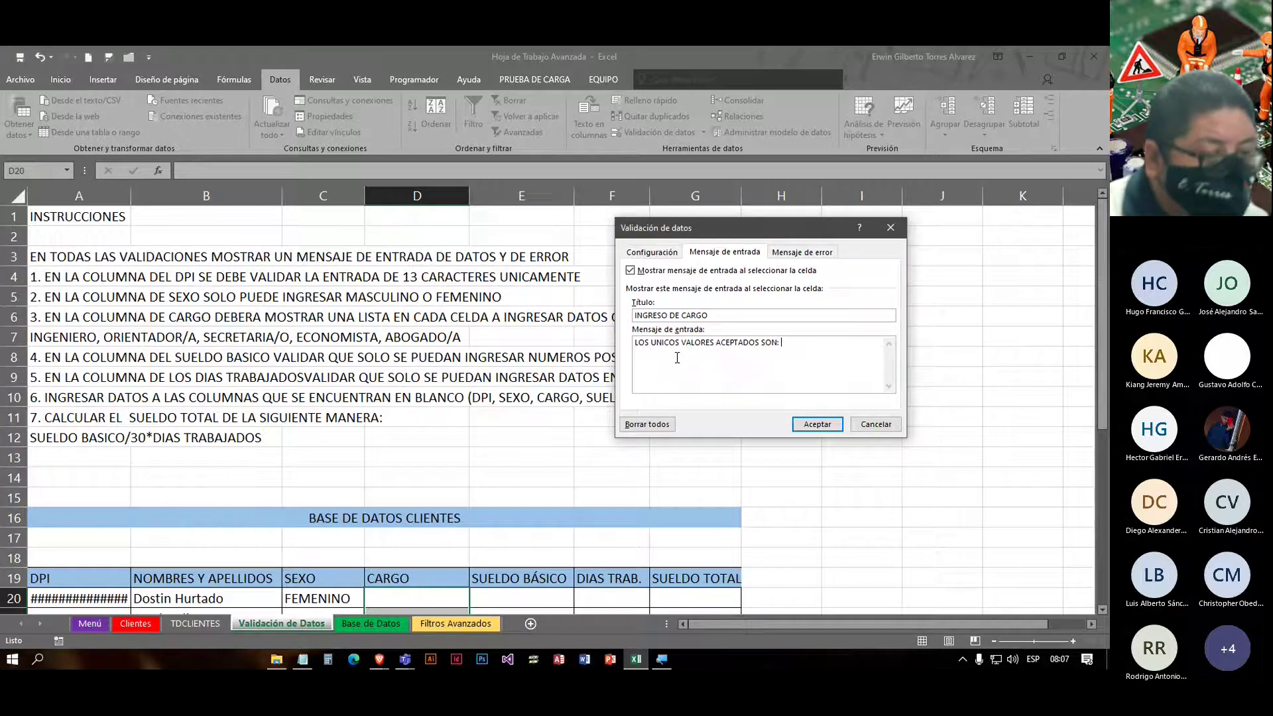
type("INGENI")
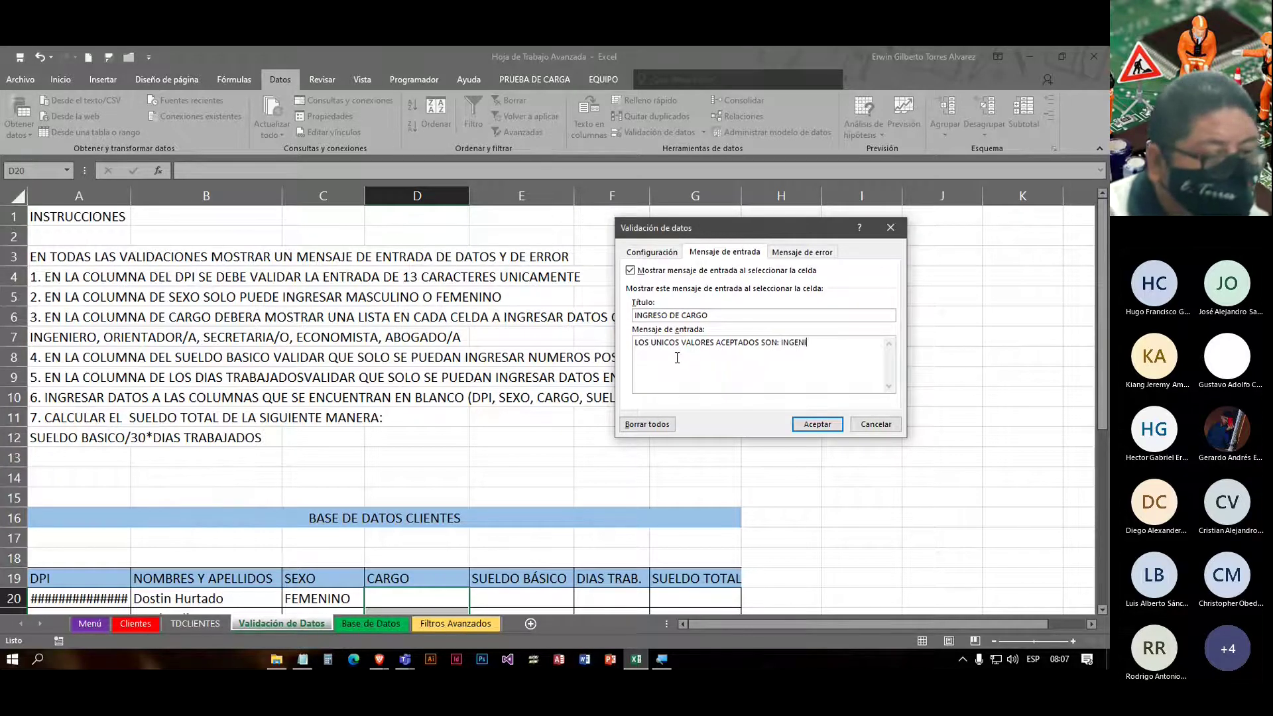
type("ERO, OREIE")
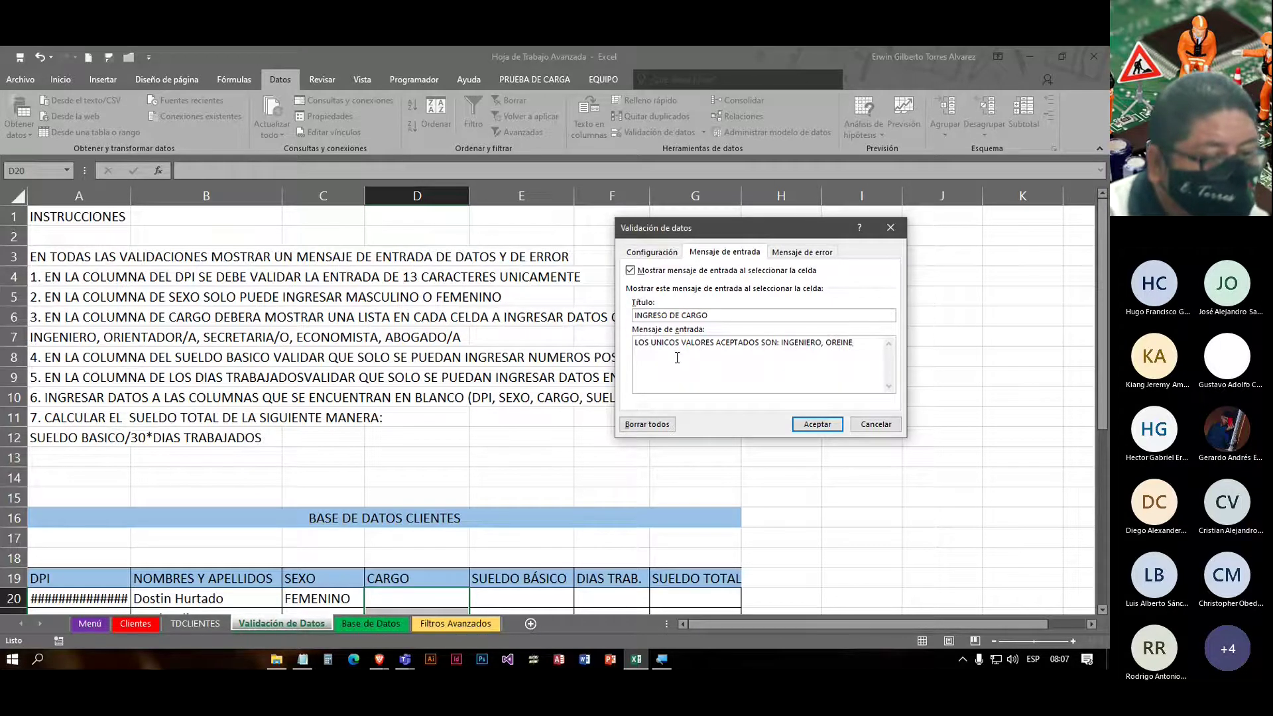
type("NTADOR")
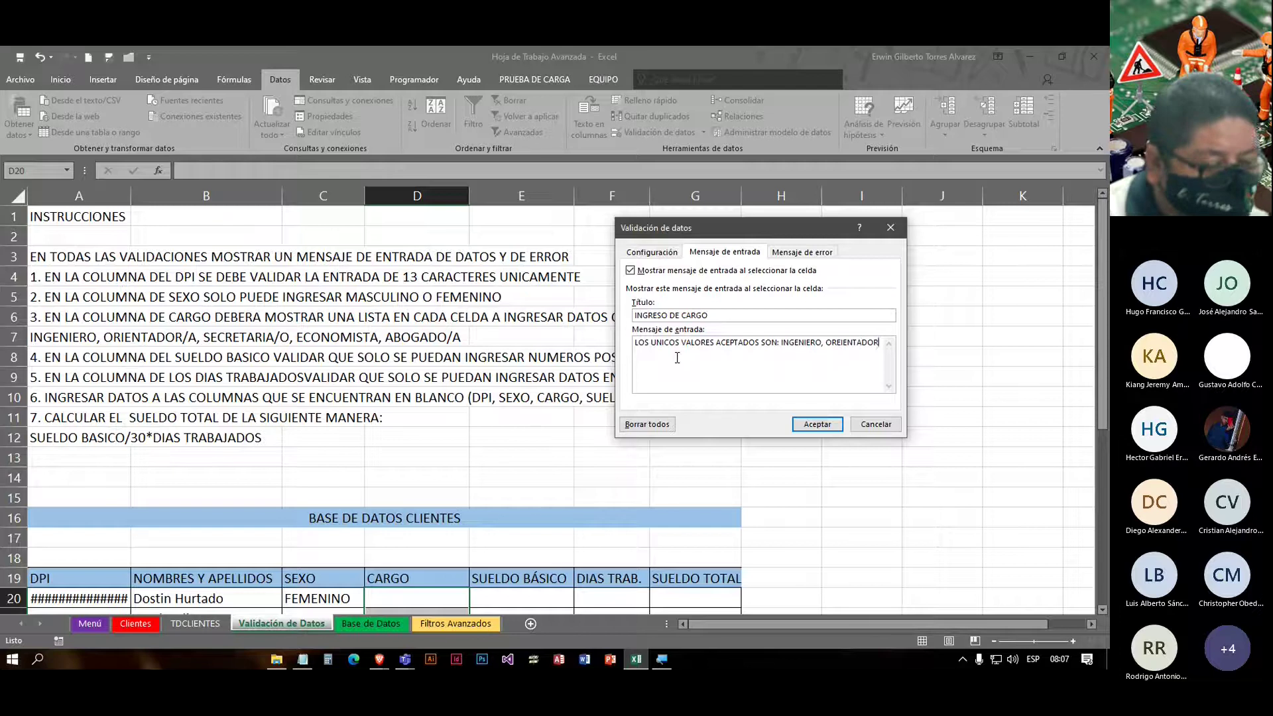
type("/A, S")
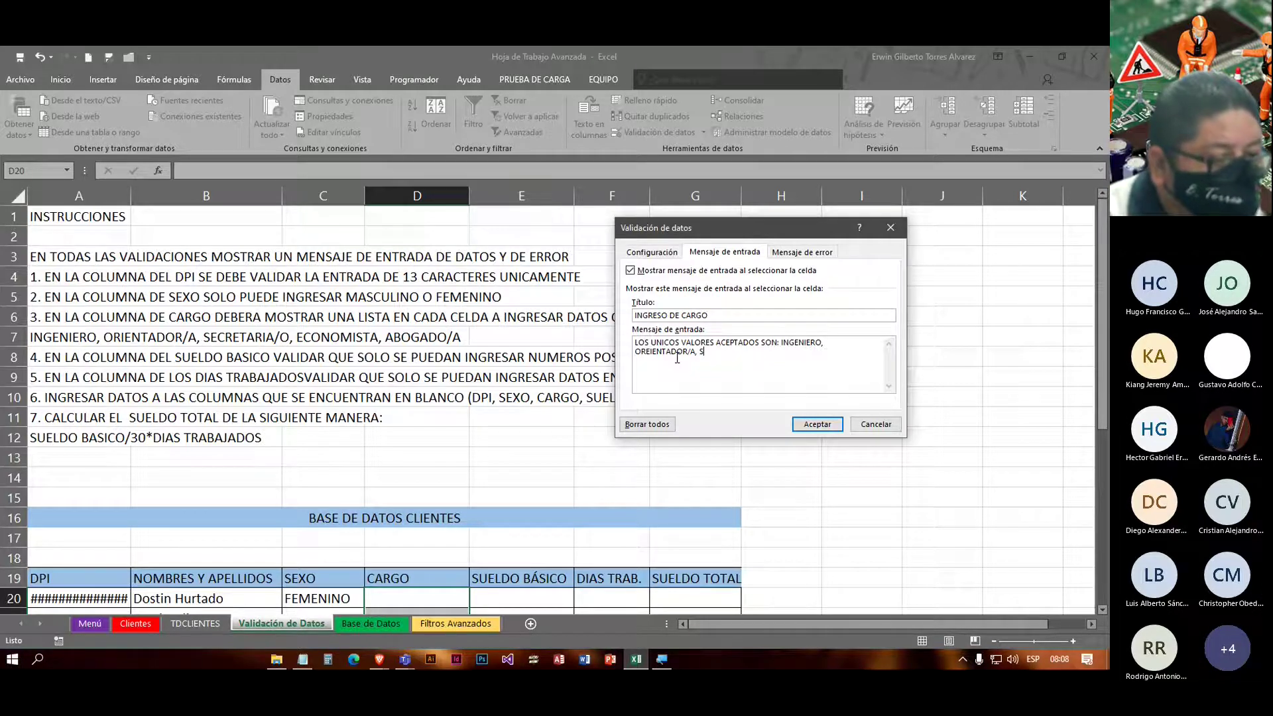
key("BackSpace")
type("SECRETA")
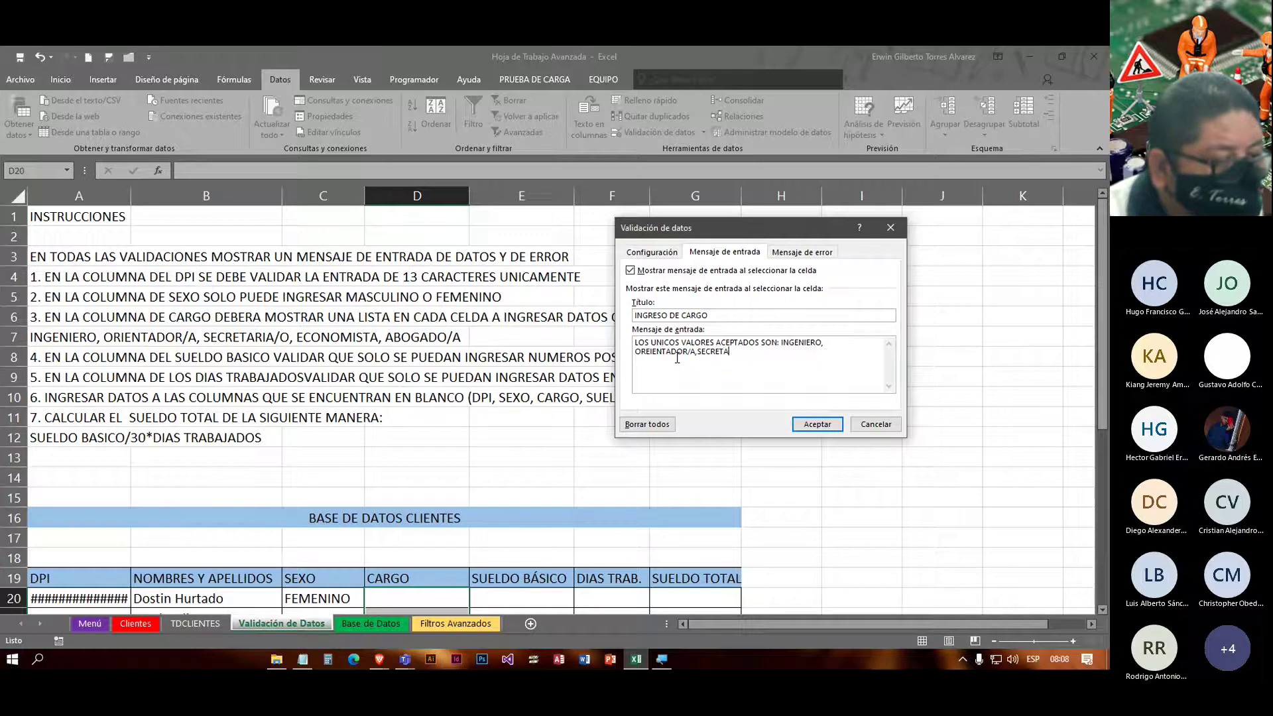
type("RIA")
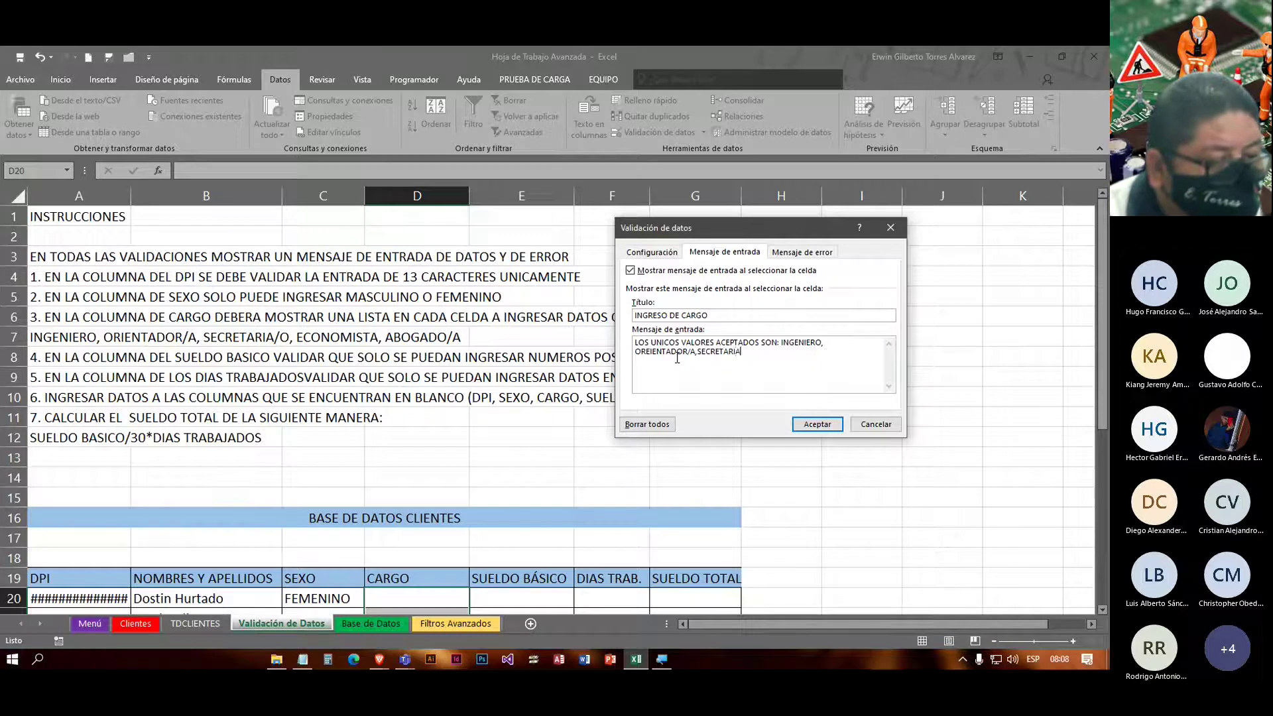
type("/O")
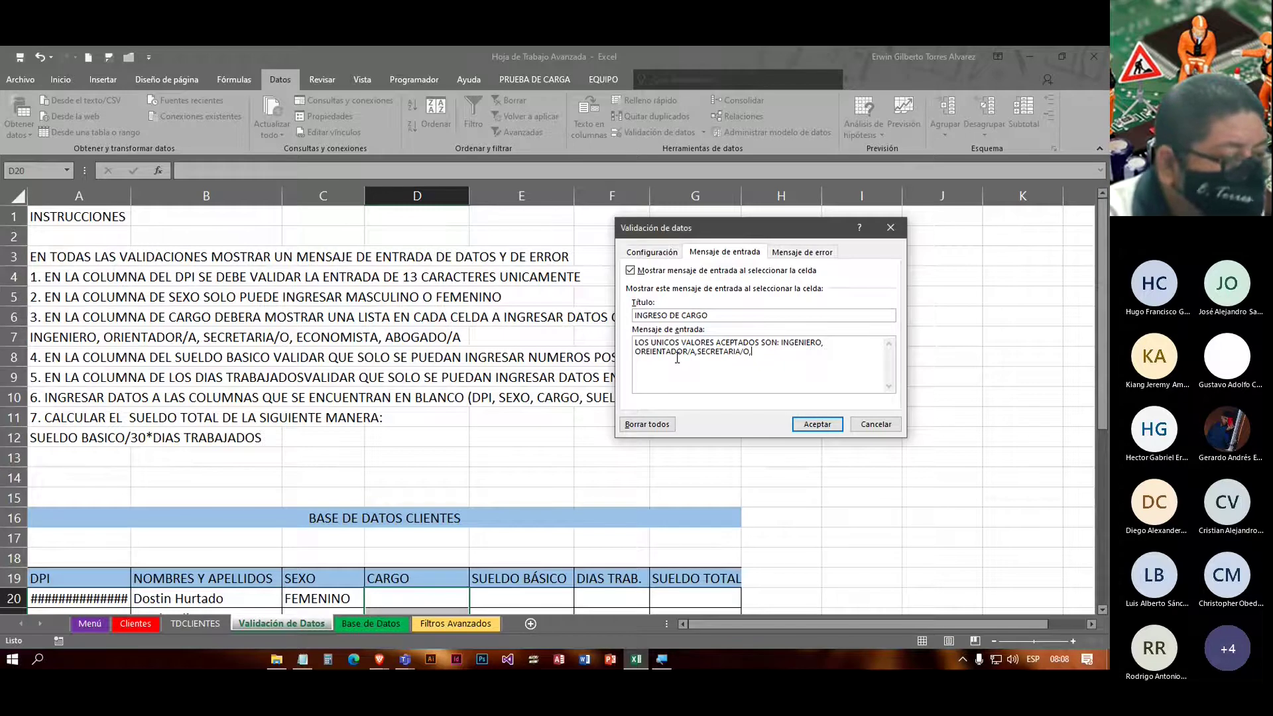
type(",ECONOMIST")
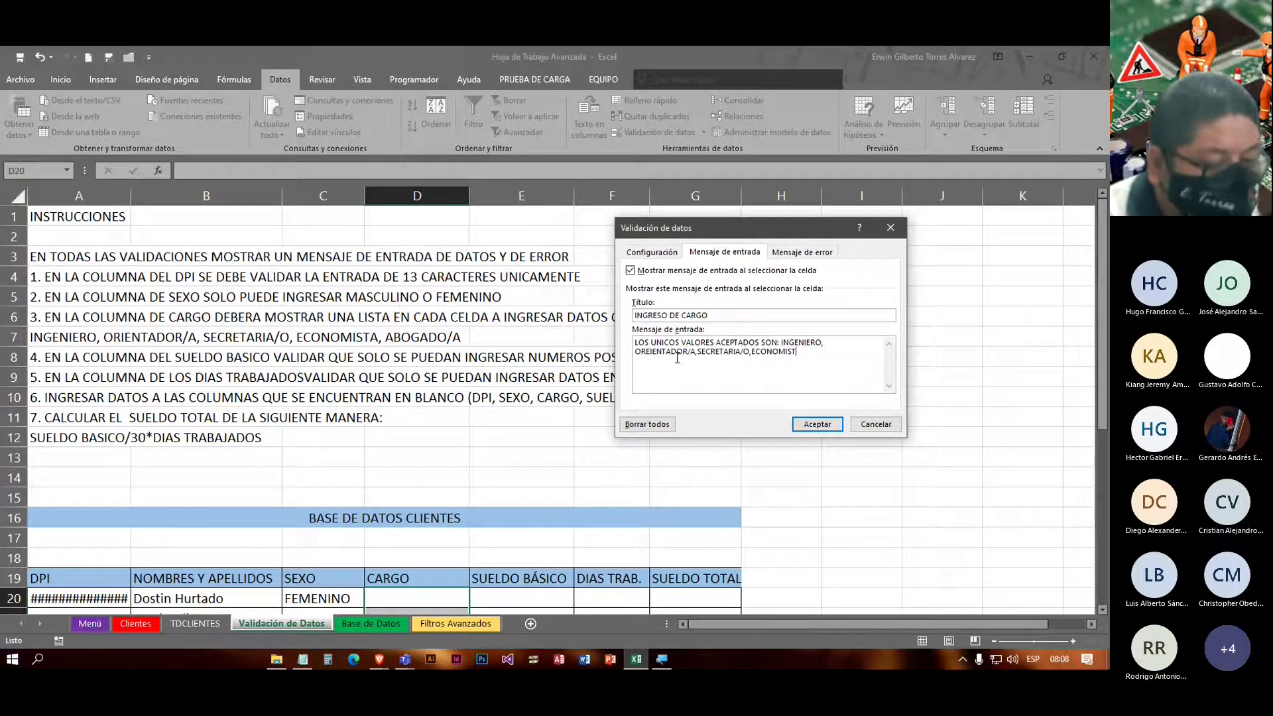
type("A,ABOGA")
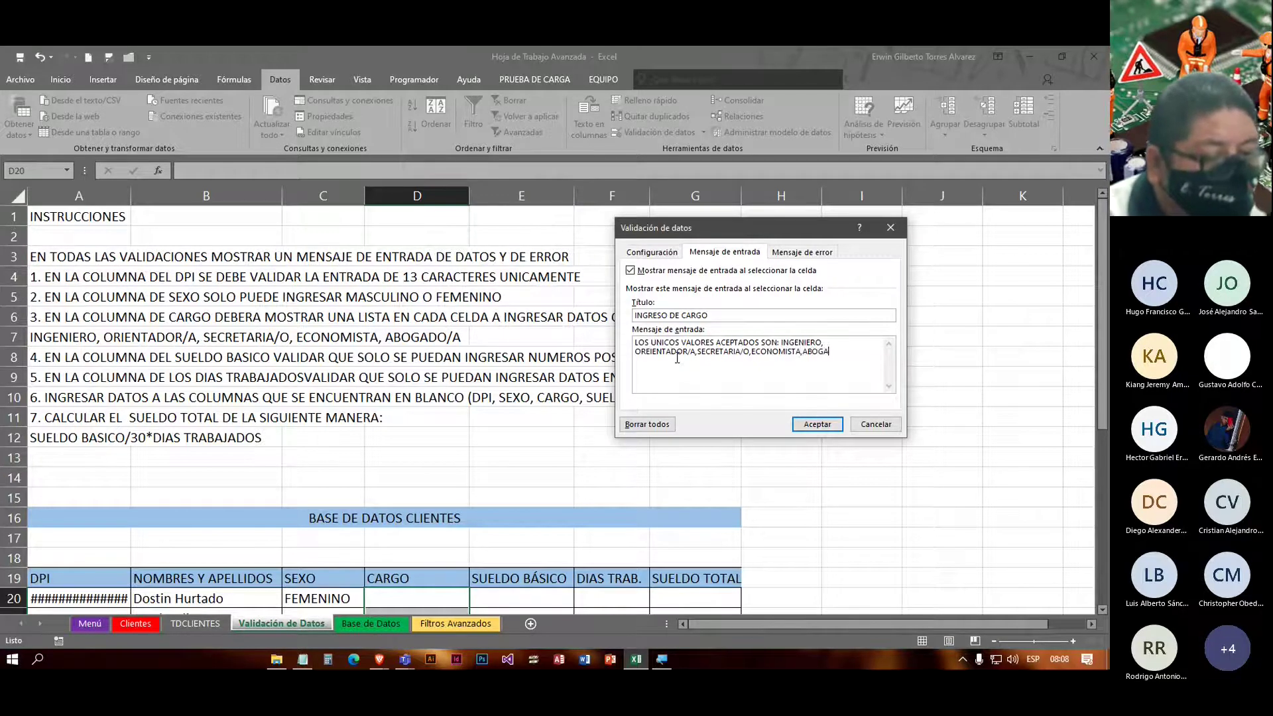
type("DA/O")
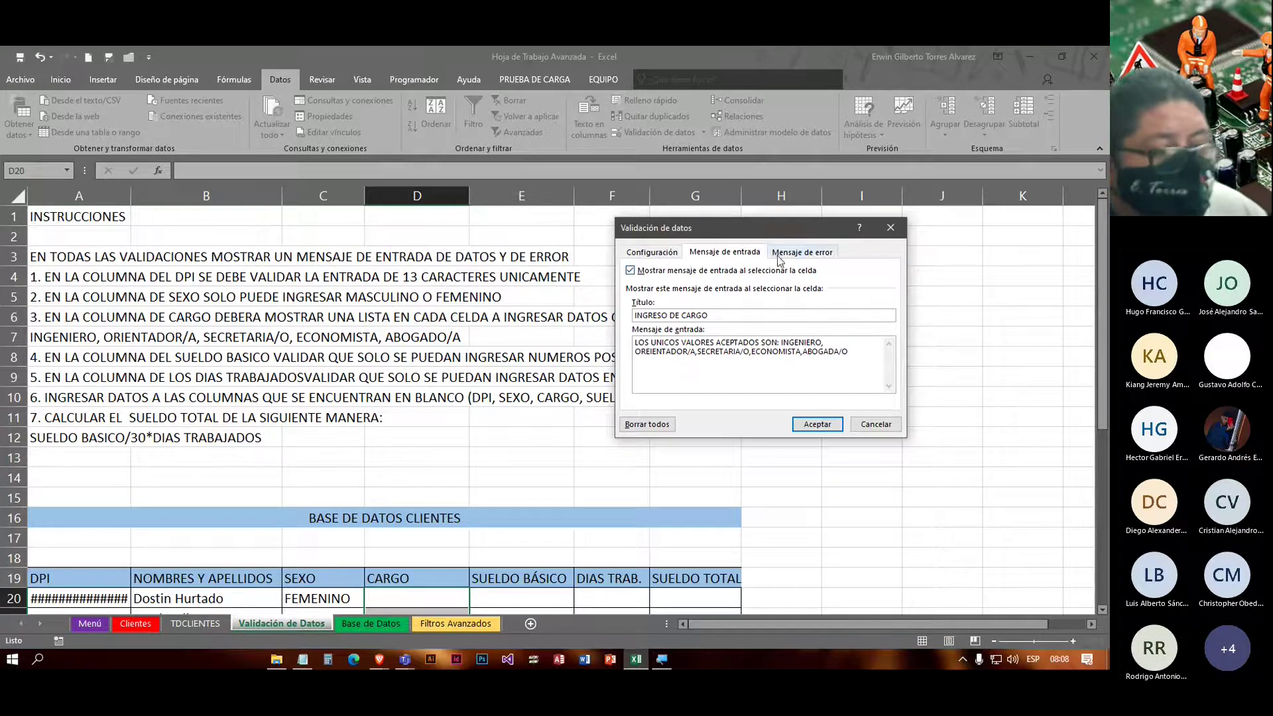
Step: Copy the input message text into the error message, title it "ERROR", and apply the CARGO validation
left_click_drag(849, 352, 630, 339)
key("ctrl+c")
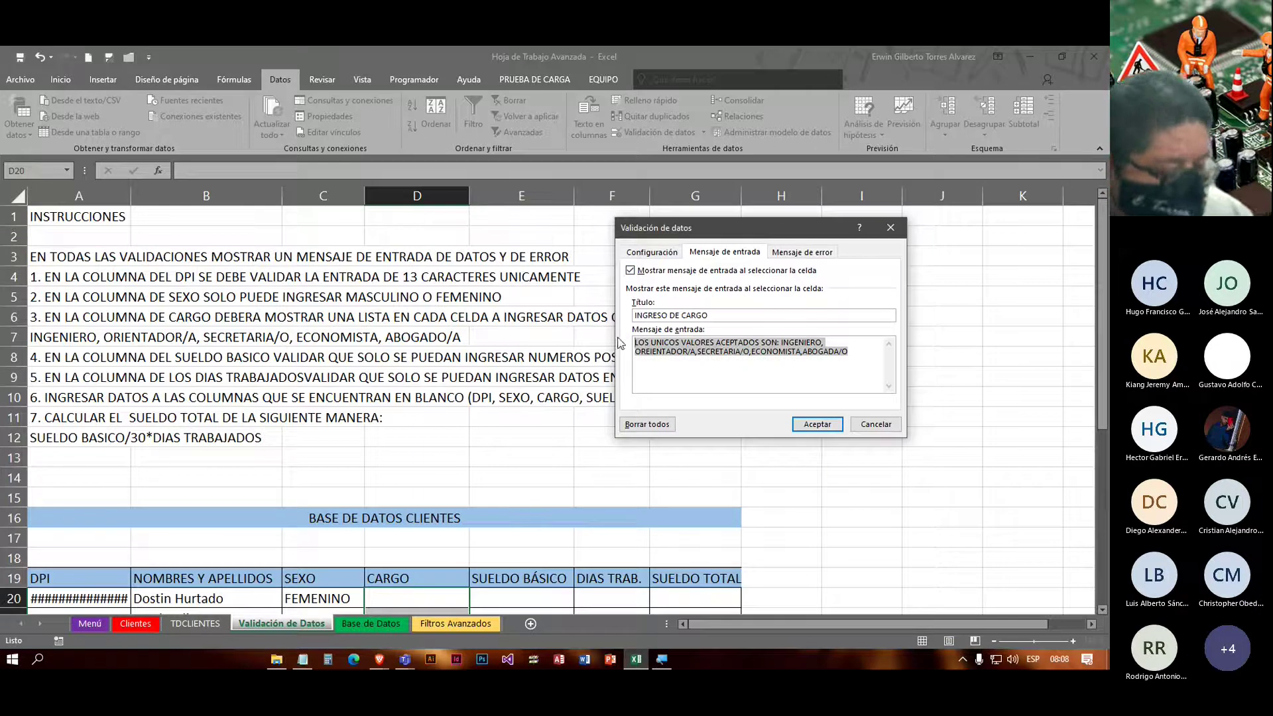
left_click(798, 252)
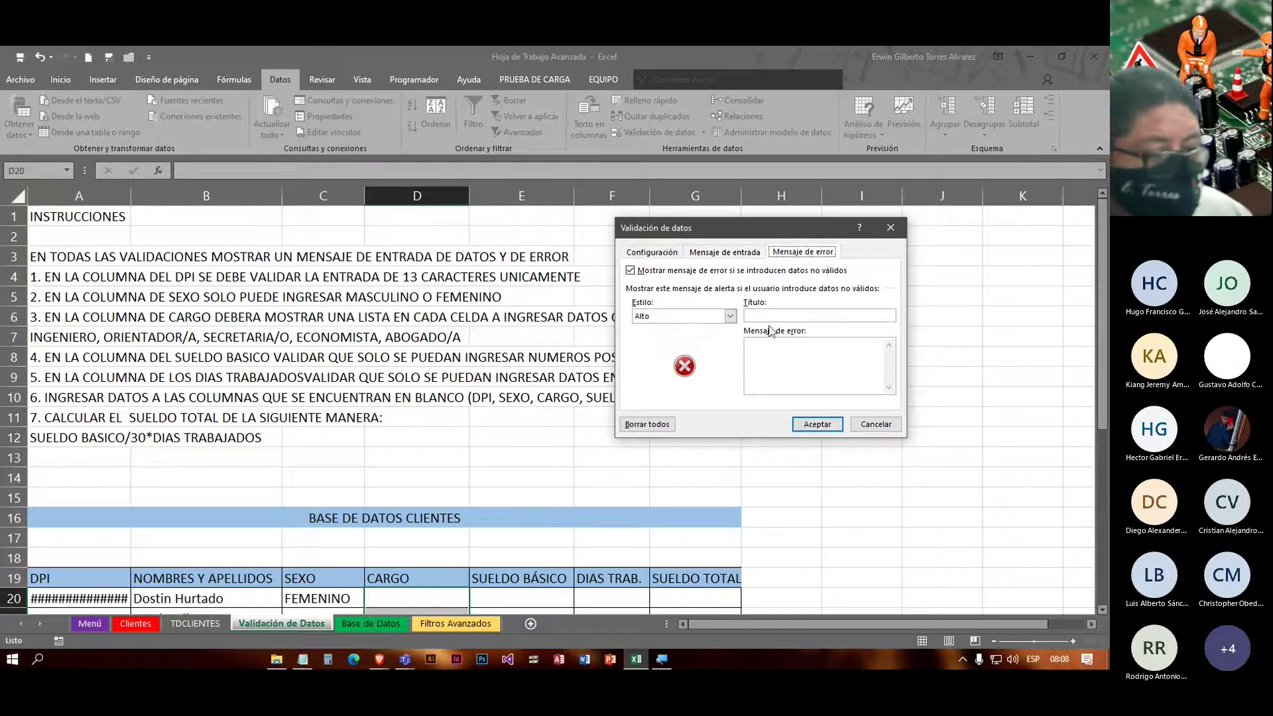
left_click(769, 316)
type("ERROR")
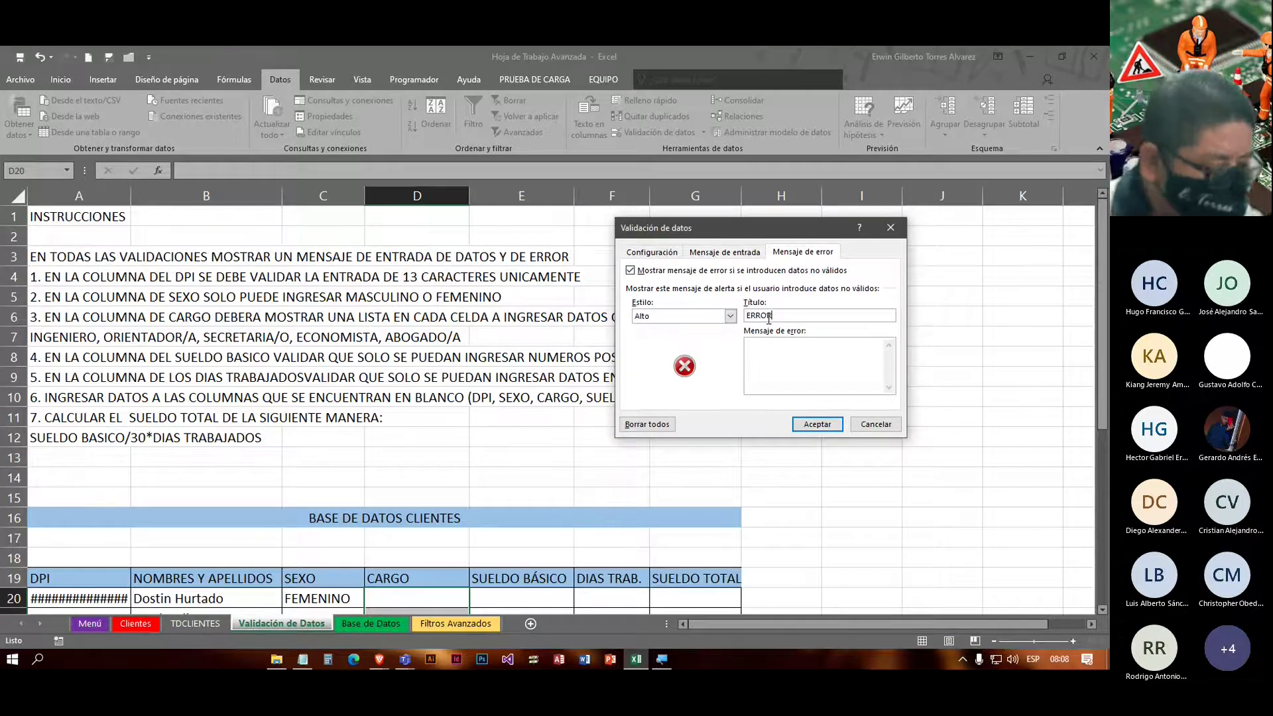
key("ctrl+v")
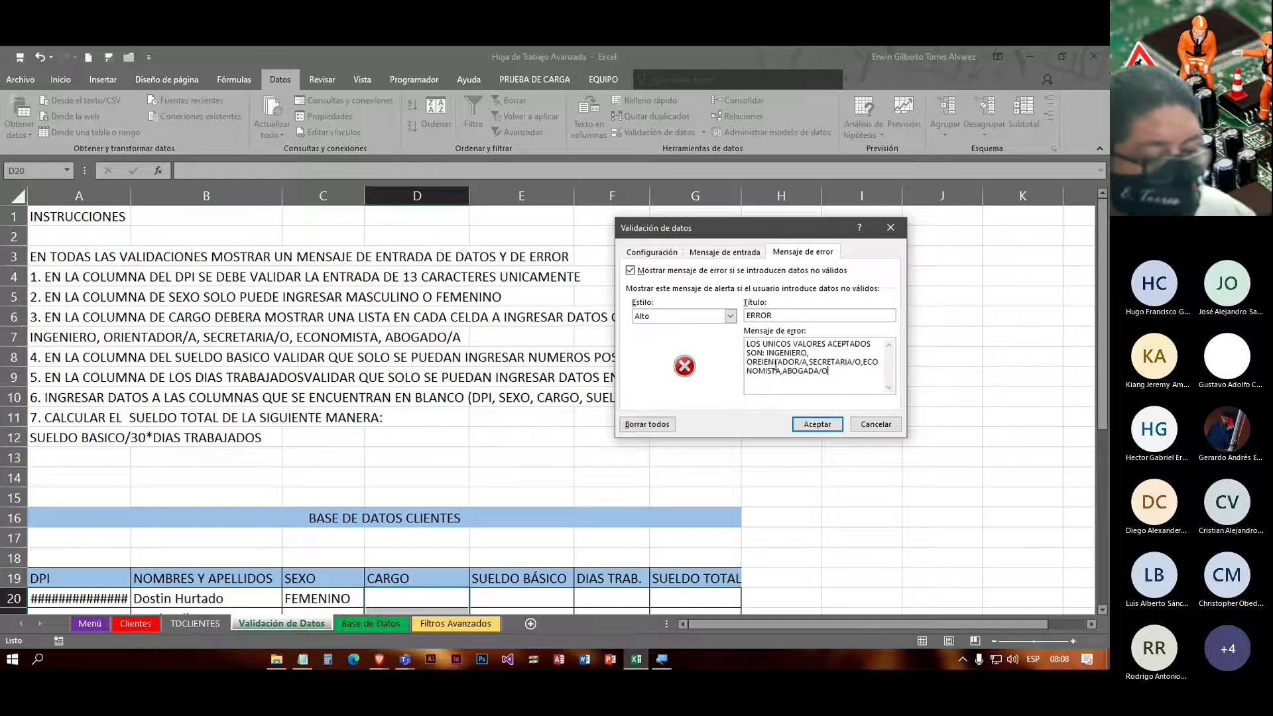
left_click(818, 425)
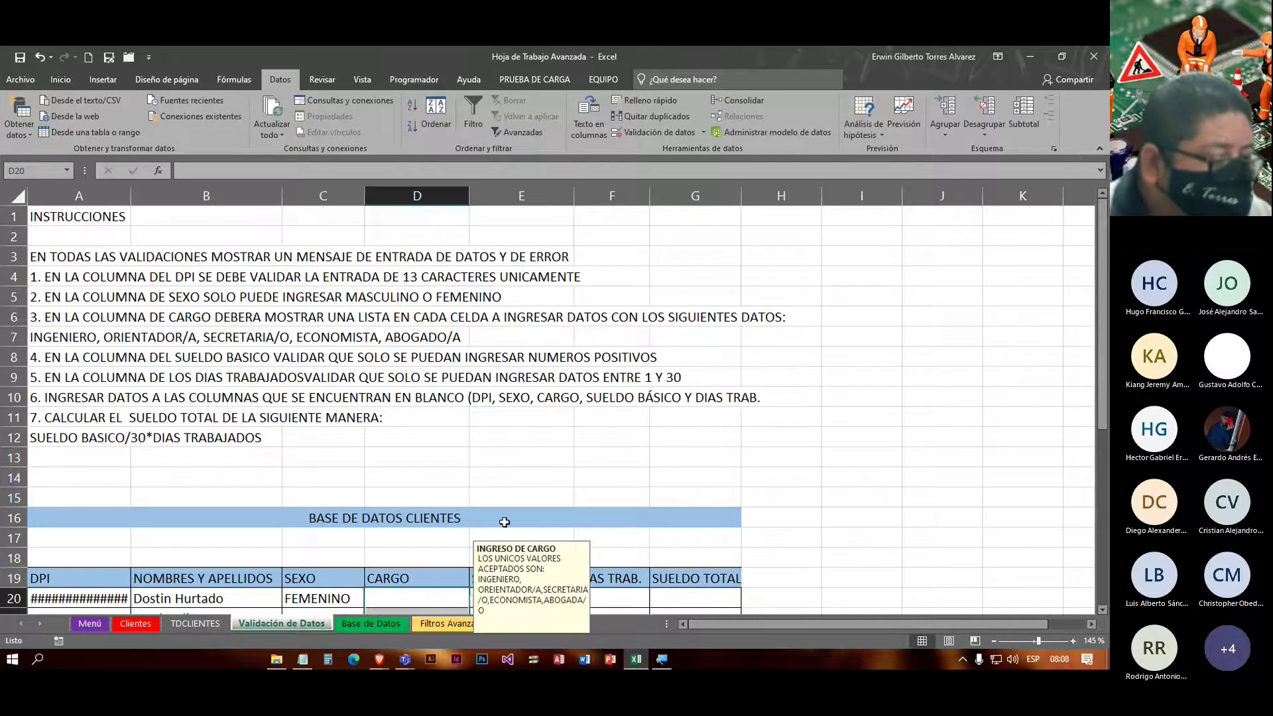
Step: Choose ECONOMISTA from the CARGO list for D20 and select cell D21
scroll(664, 438, "down", 3)
left_click(584, 478)
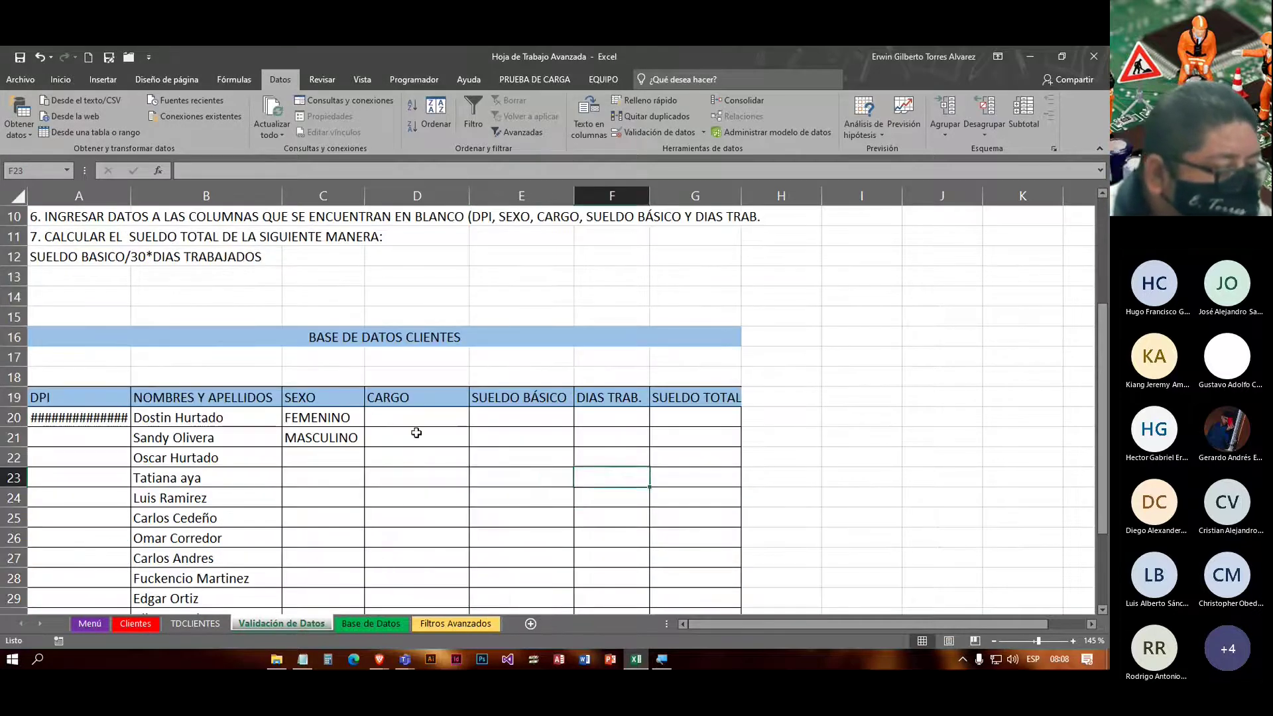
left_click(417, 422)
left_click(477, 420)
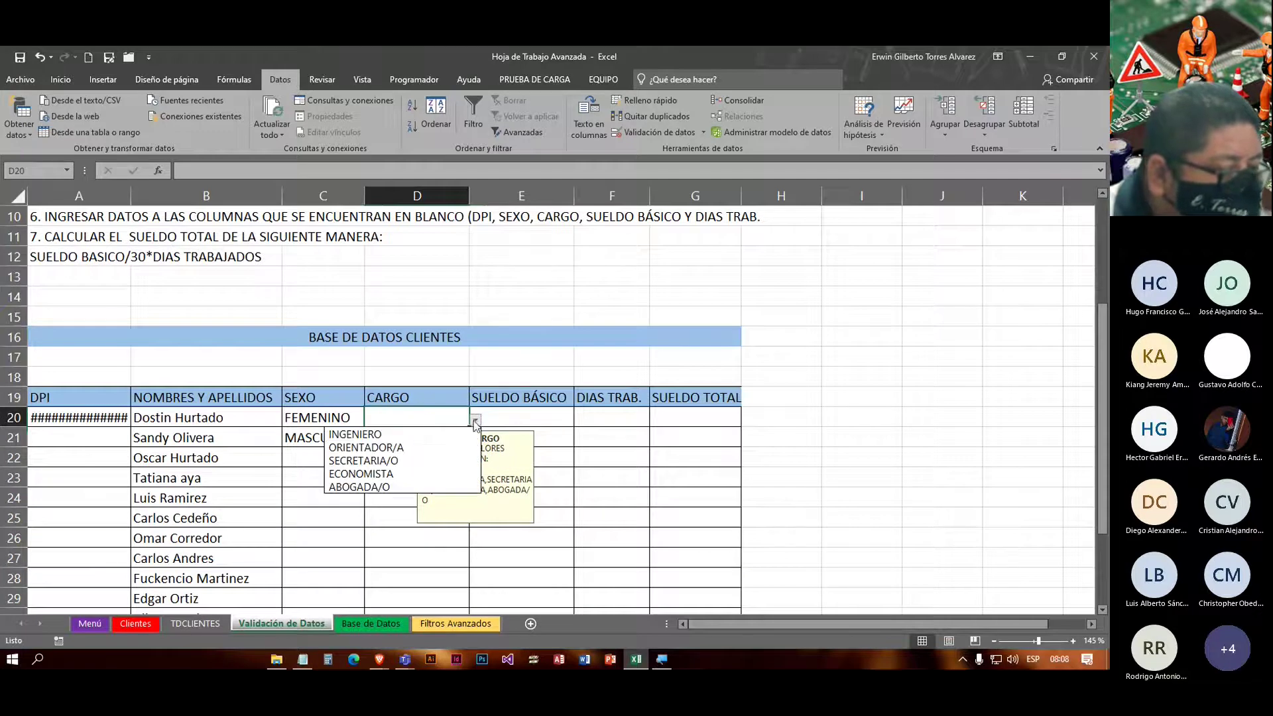
left_click(401, 474)
left_click(395, 441)
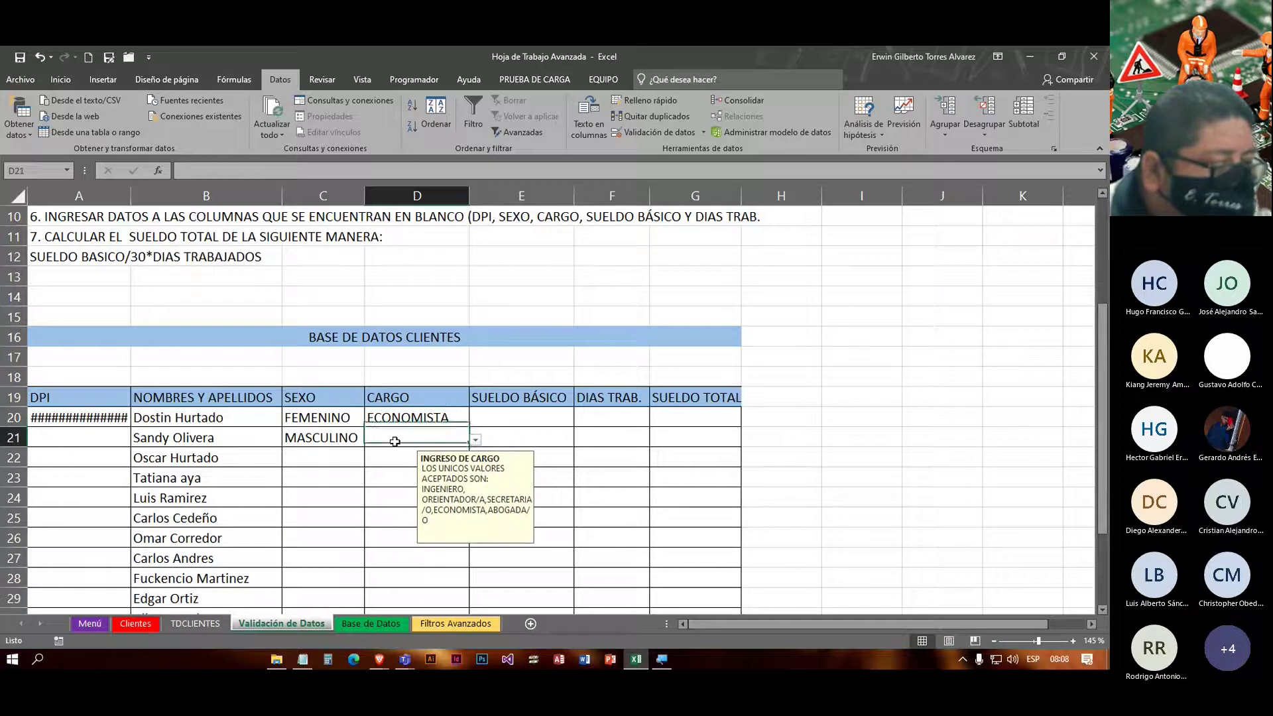
Step: Test the CARGO validation by trying to enter "LJKL" in D21, and discard the entry
type("LJKL")
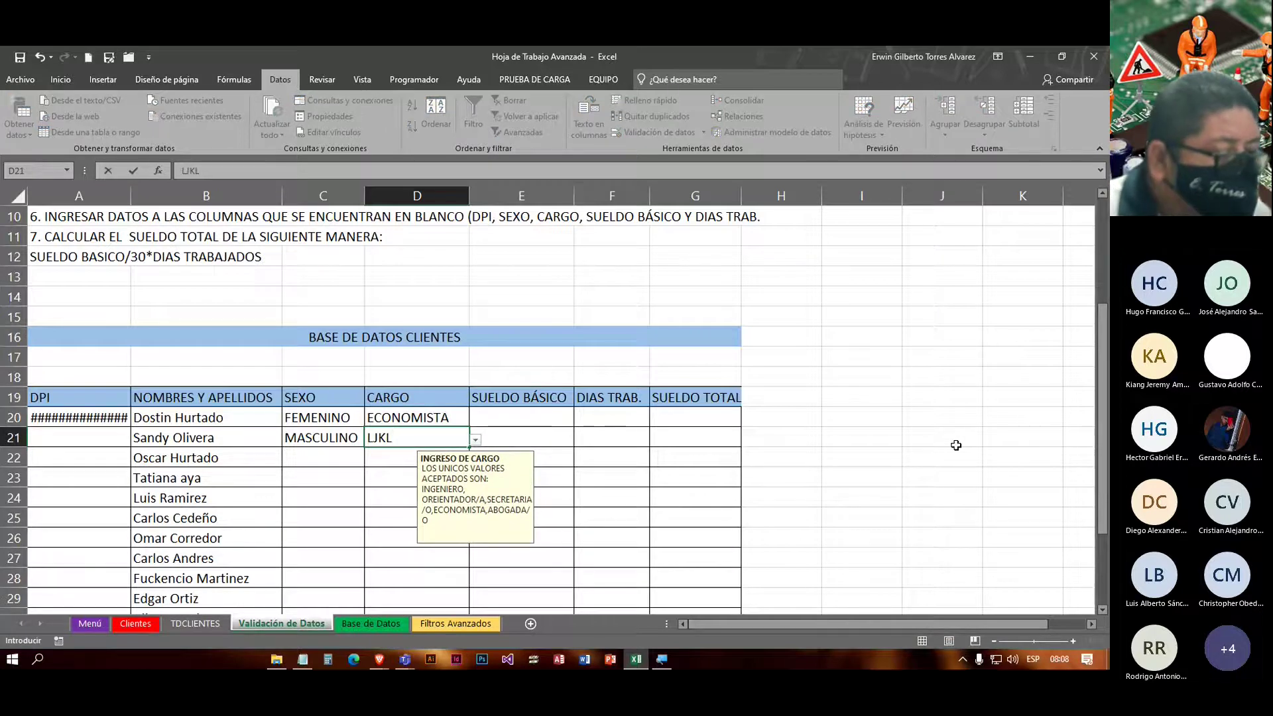
key("Return")
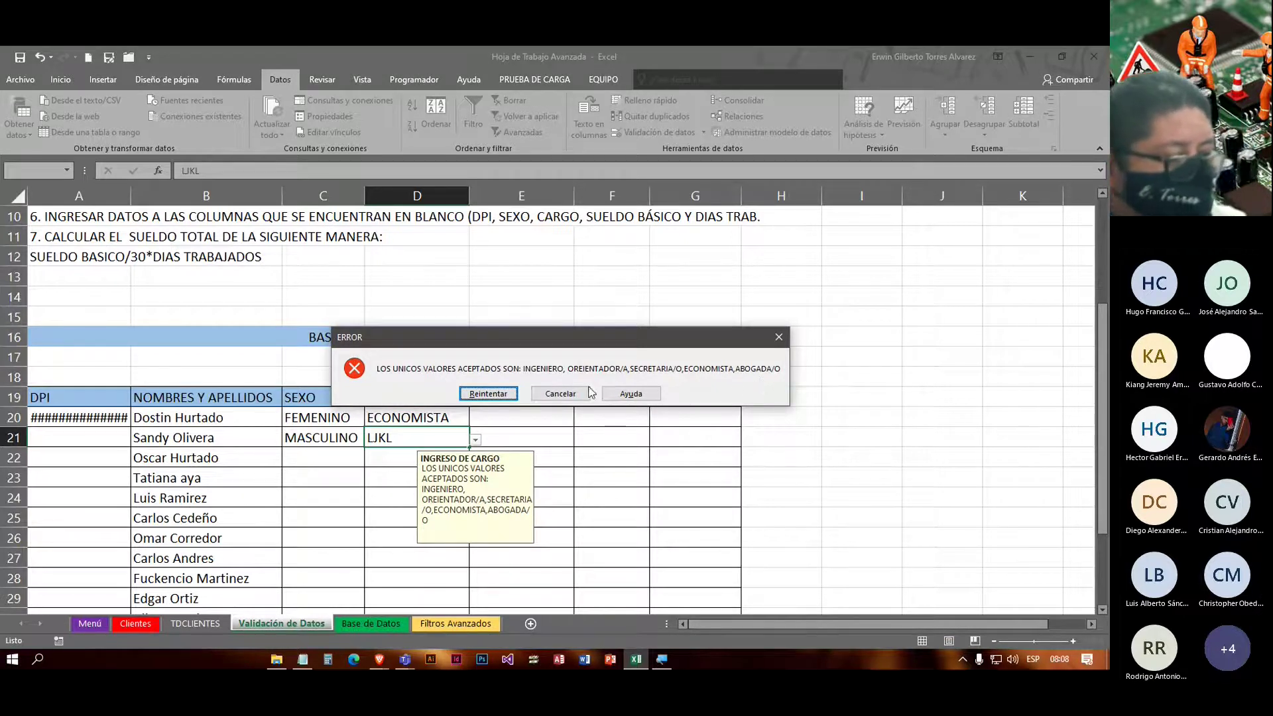
left_click(560, 393)
Step: Start a data validation on the SUELDO BÁSICO cells E20:E35 that allows Número entero values
scroll(255, 290, "up", 1)
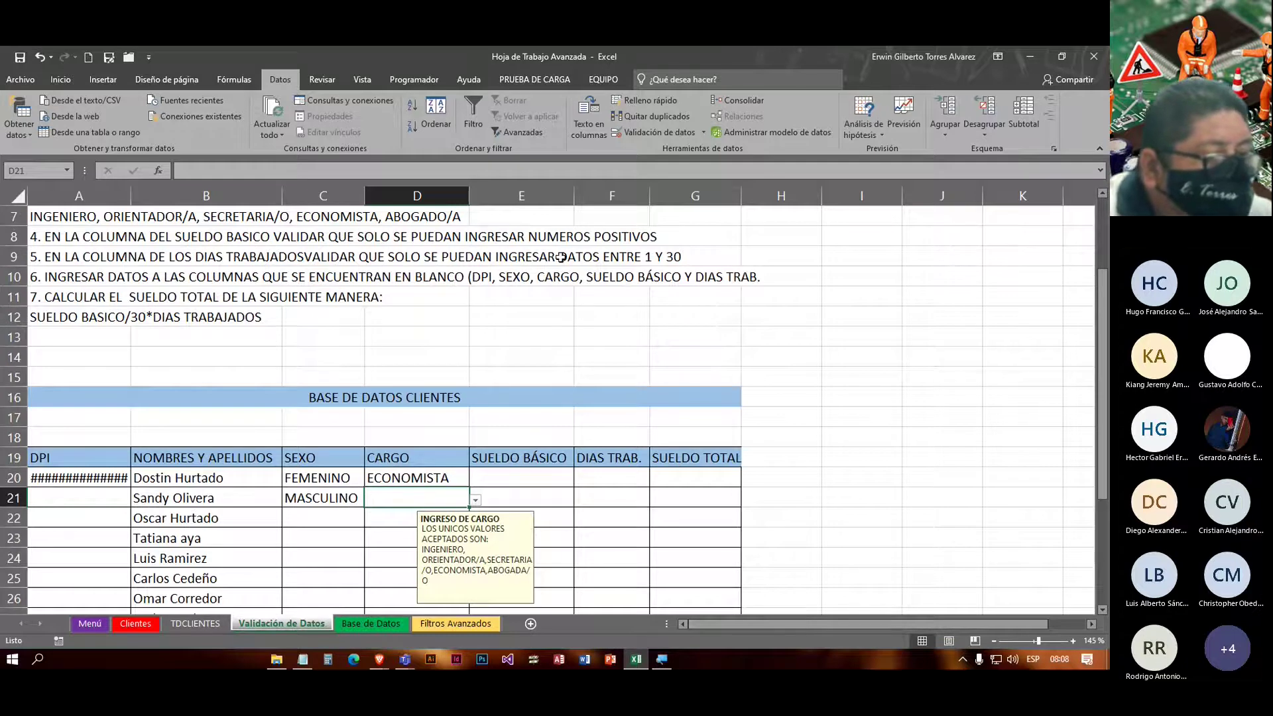
left_click(512, 483)
left_click_drag(511, 484, 537, 579)
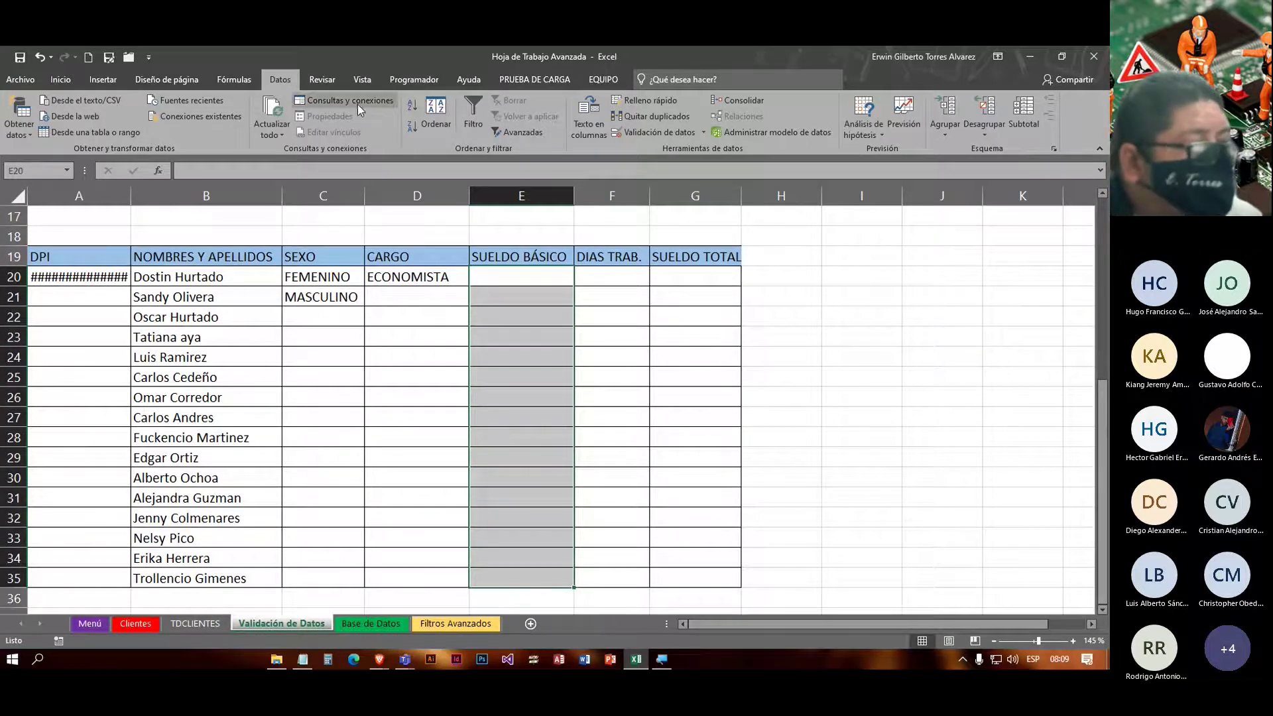
left_click(668, 133)
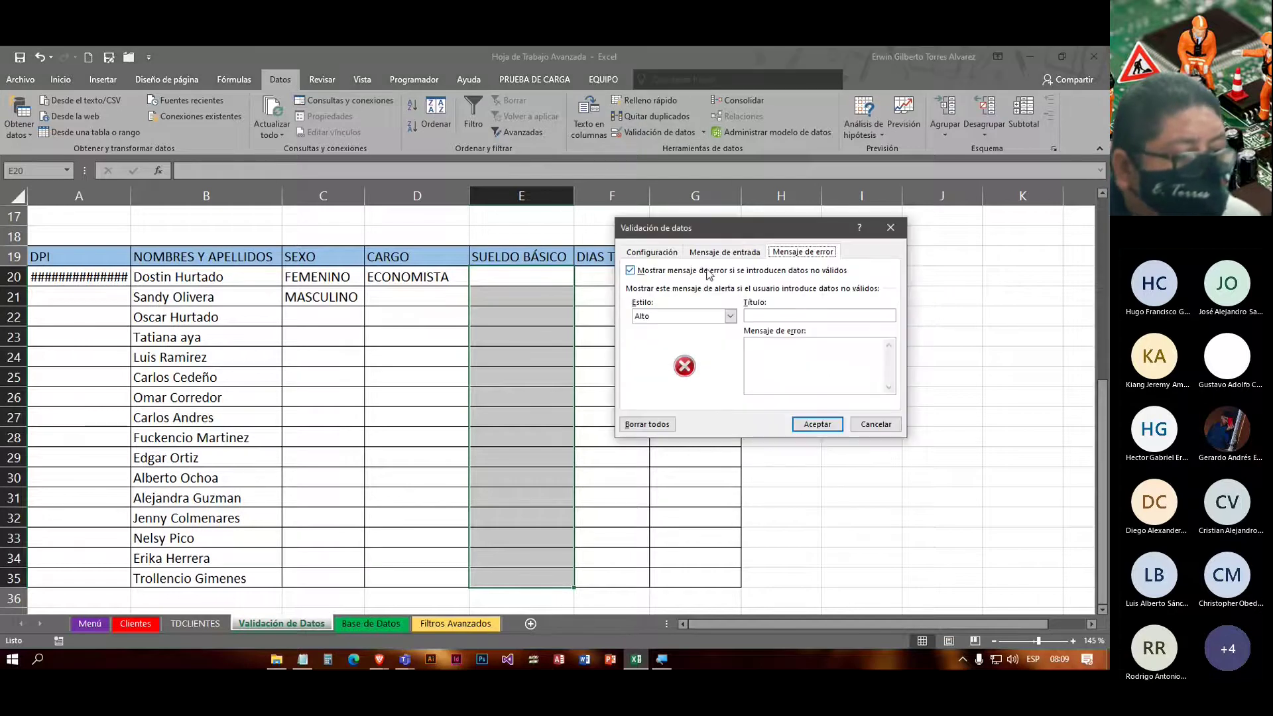
left_click(644, 254)
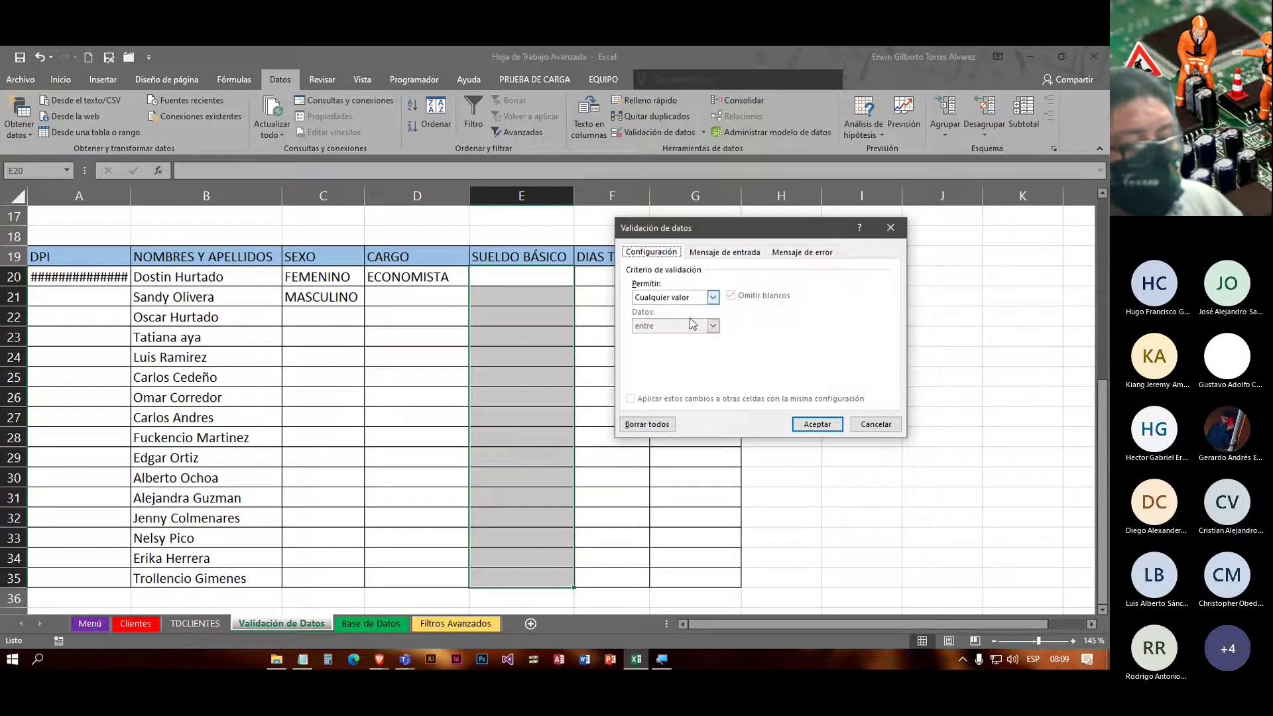
left_click(713, 298)
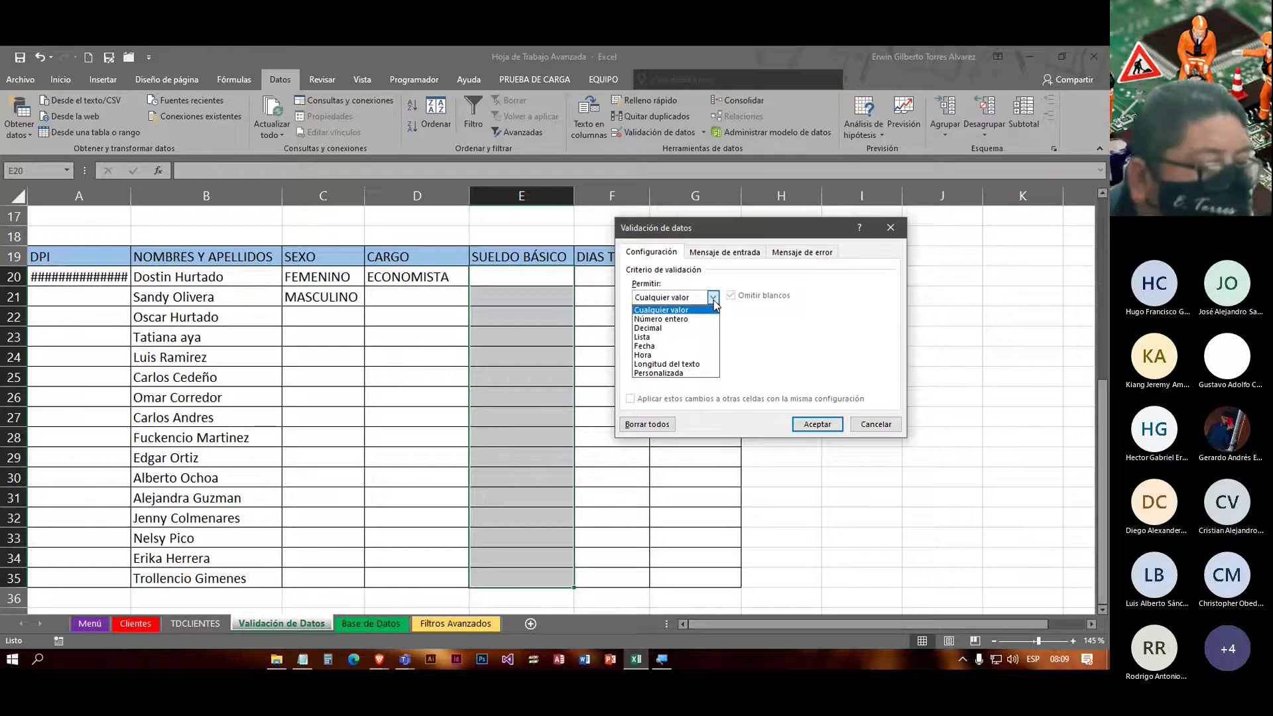
left_click(683, 323)
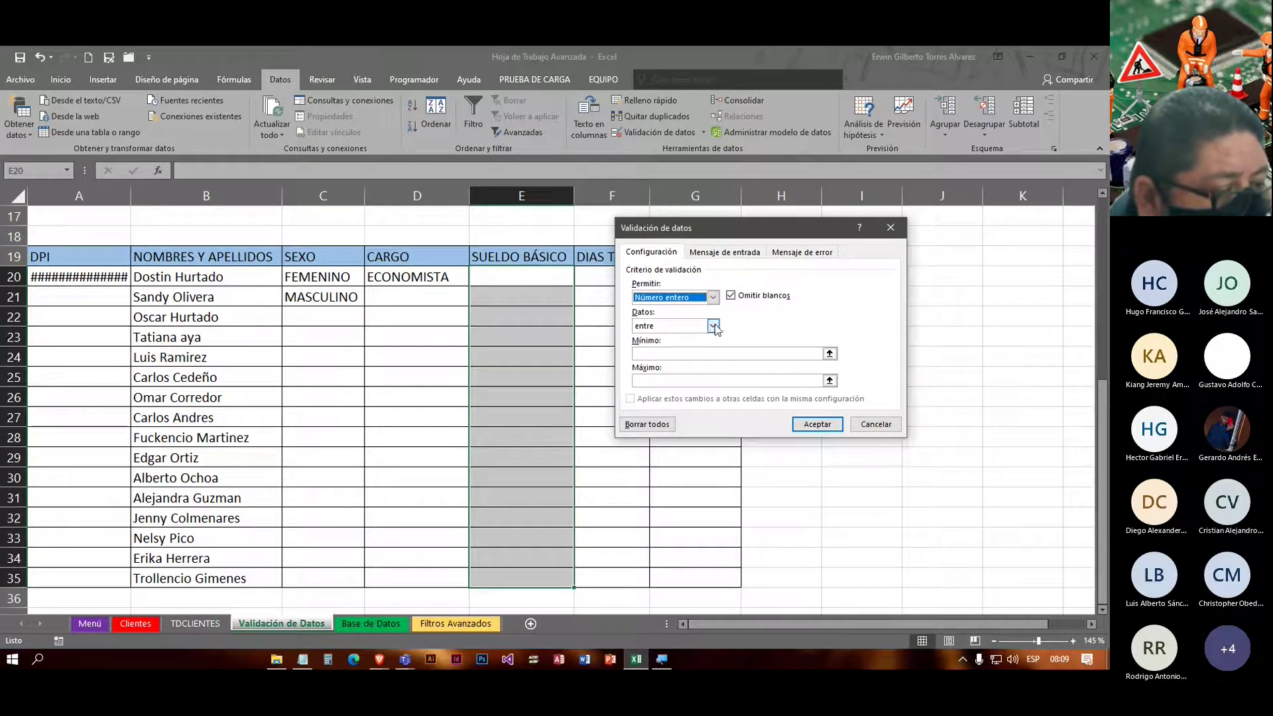
Step: Set the SUELDO BÁSICO validation condition to "mayor o igual que" with a minimum of 0
left_click(712, 326)
left_click(663, 374)
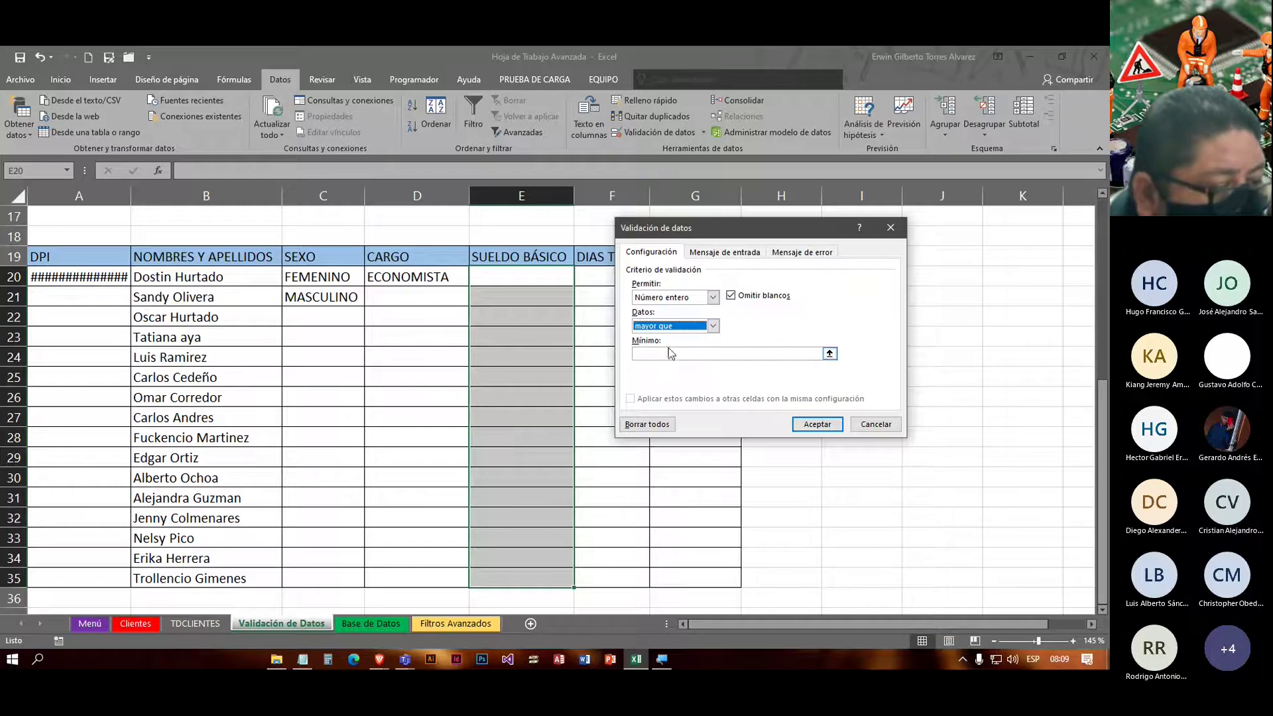
left_click(668, 352)
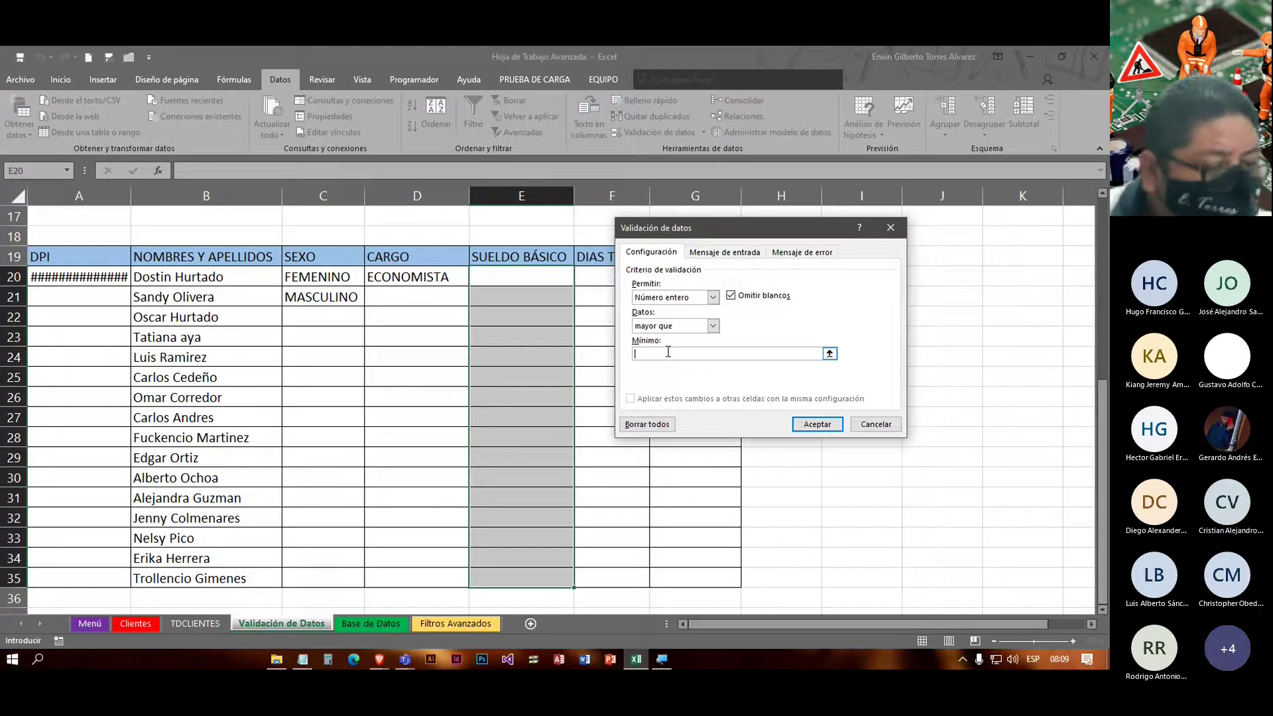
type("0")
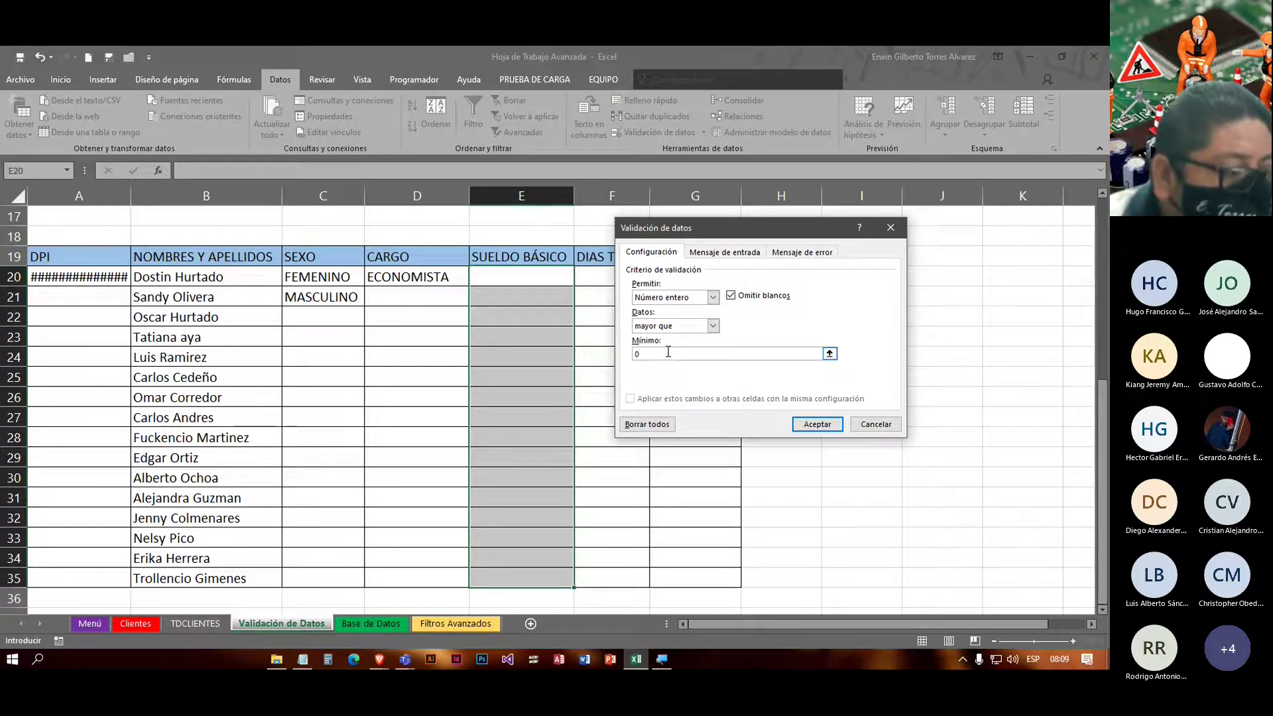
left_click(713, 326)
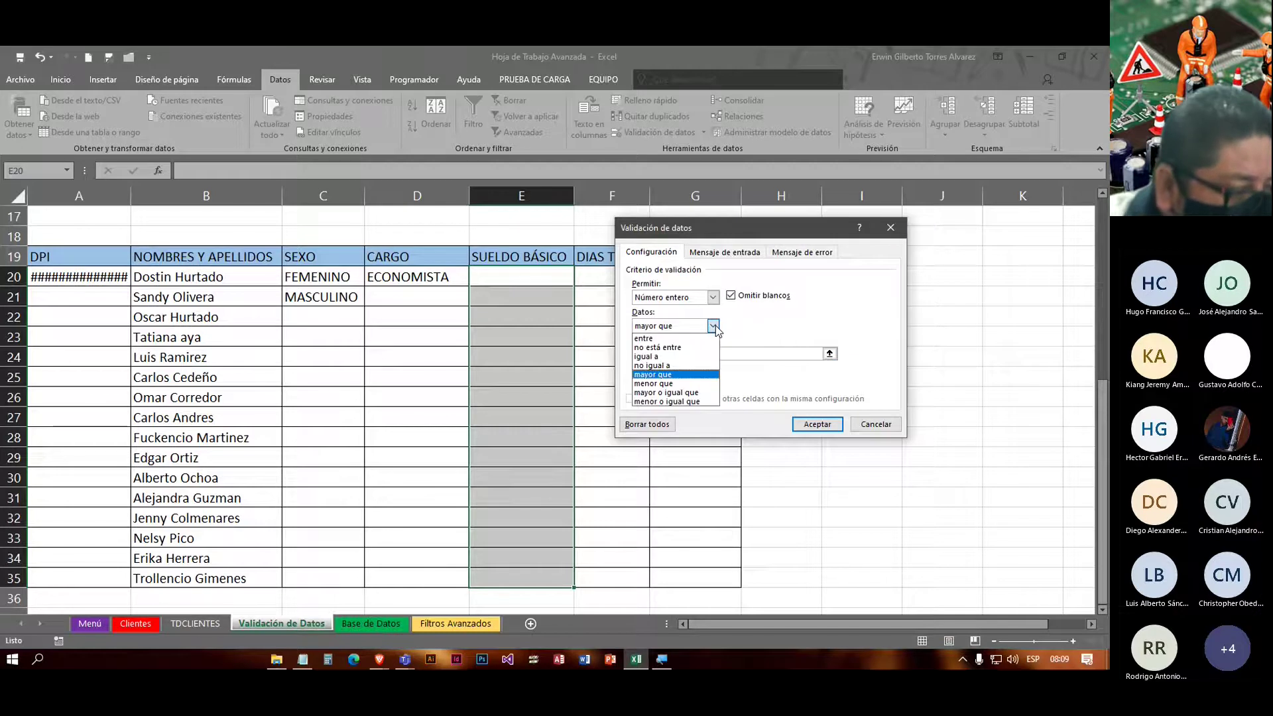
left_click(688, 394)
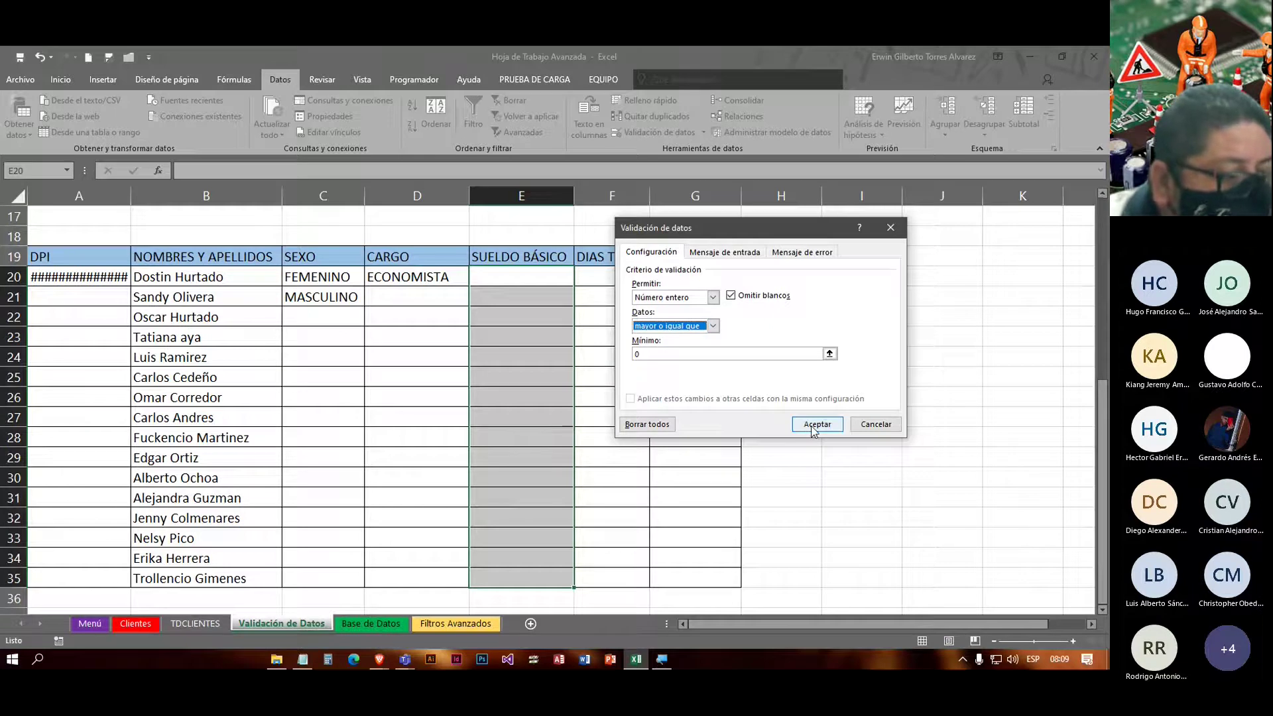
Step: Title the input message of the SUELDO BÁSICO validation "INGRESO DE SUELDO"
left_click(727, 255)
left_click(669, 316)
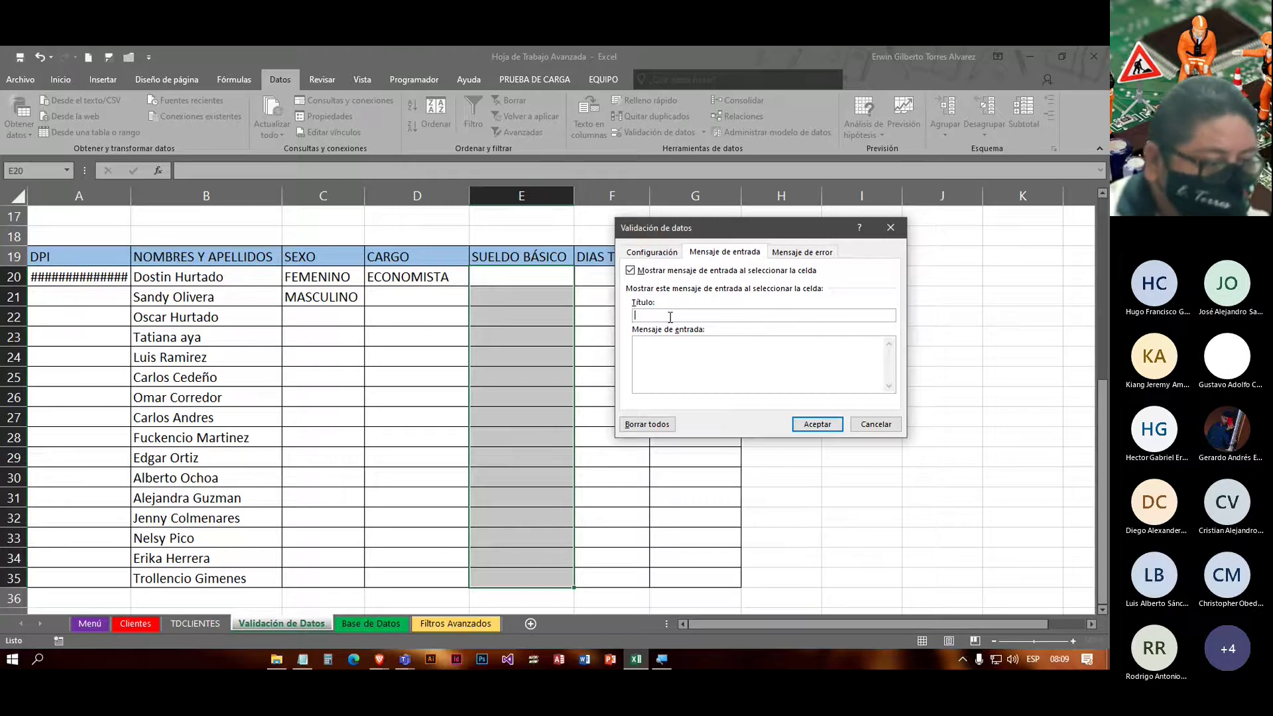
type("IN")
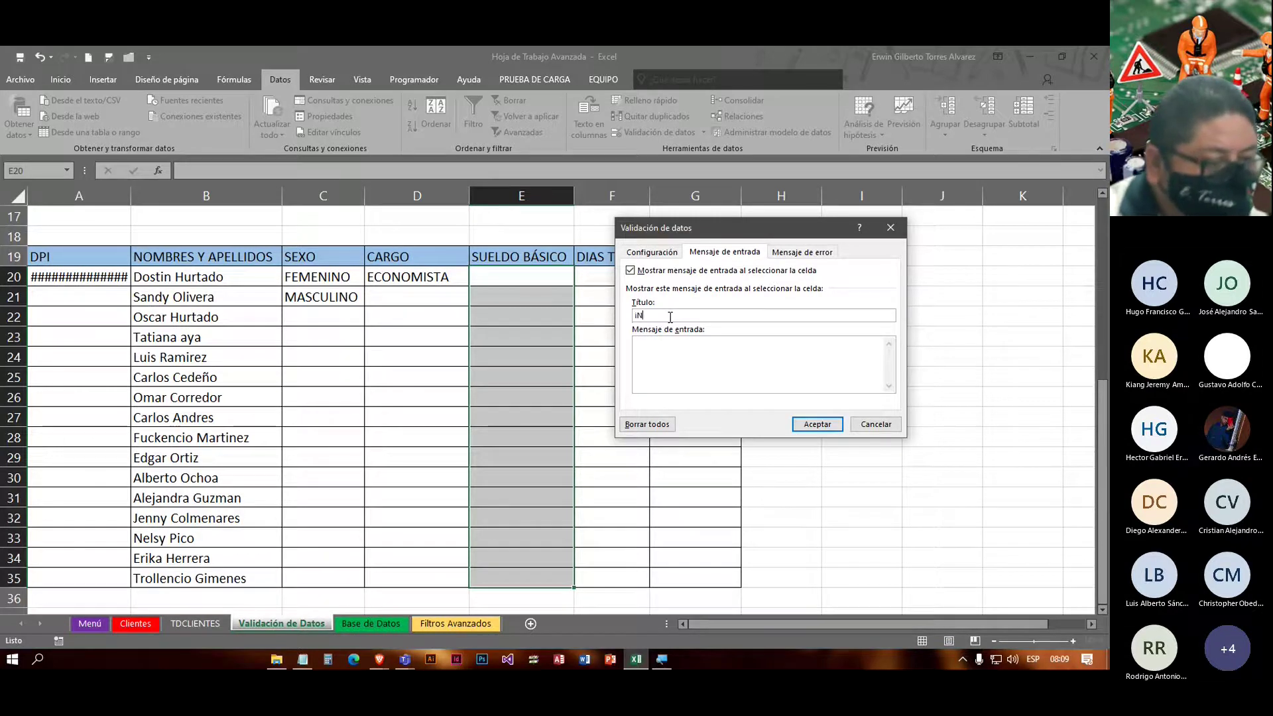
type("INGRESO D")
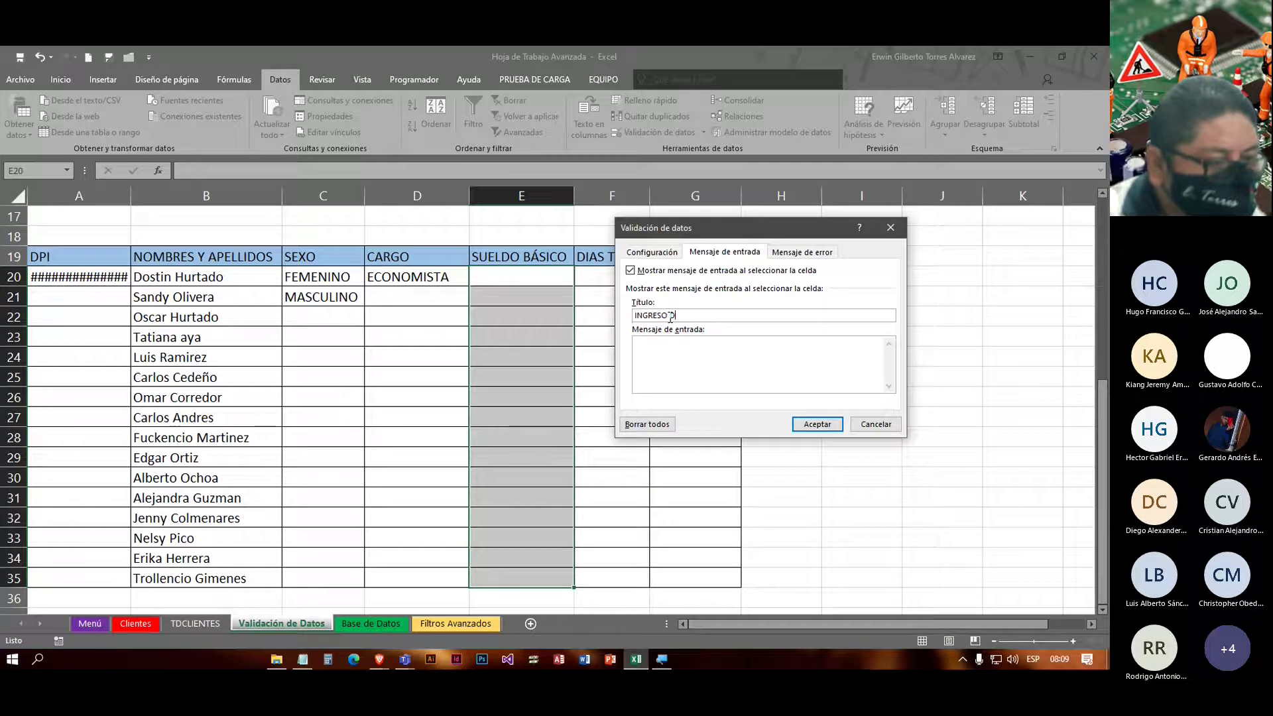
type("E SULE")
key("BackSpace")
key("BackSpace")
type("ELDO")
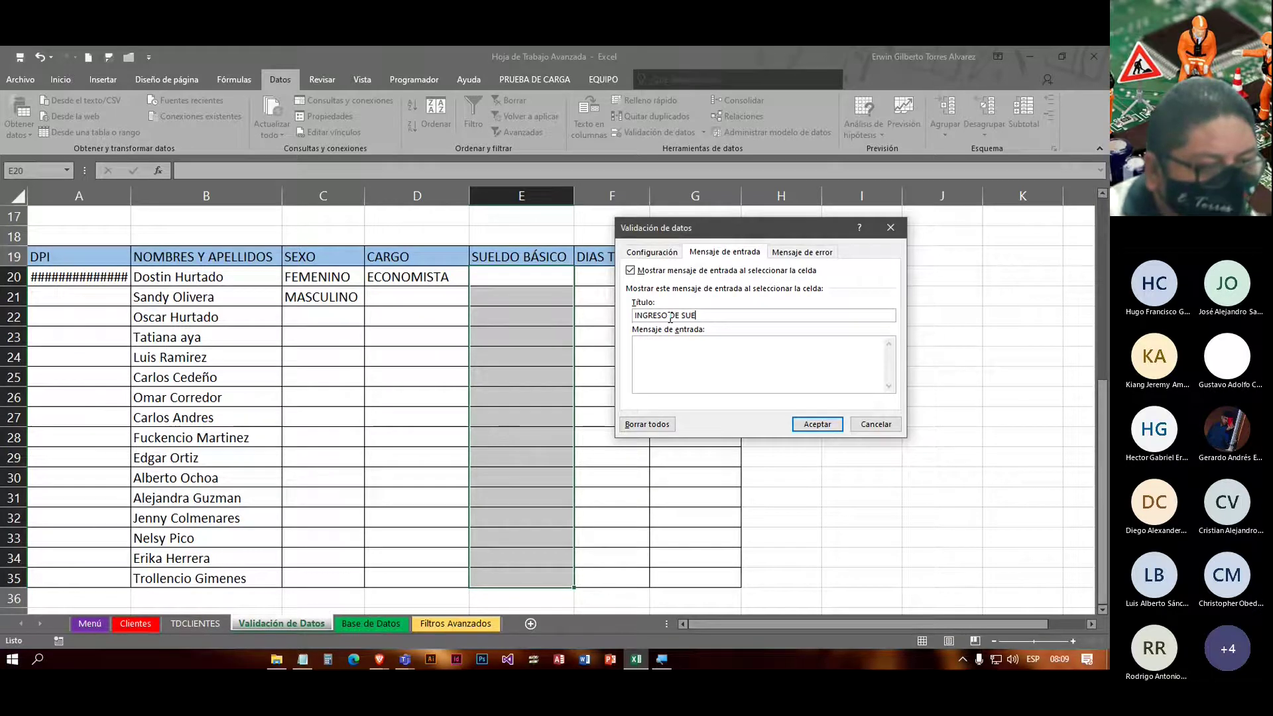
Step: Write the SUELDO BÁSICO input message "SOLO PUEDE INGRESAR NUMEROS POSITIVOS"
left_click(696, 351)
type("SOLO PU")
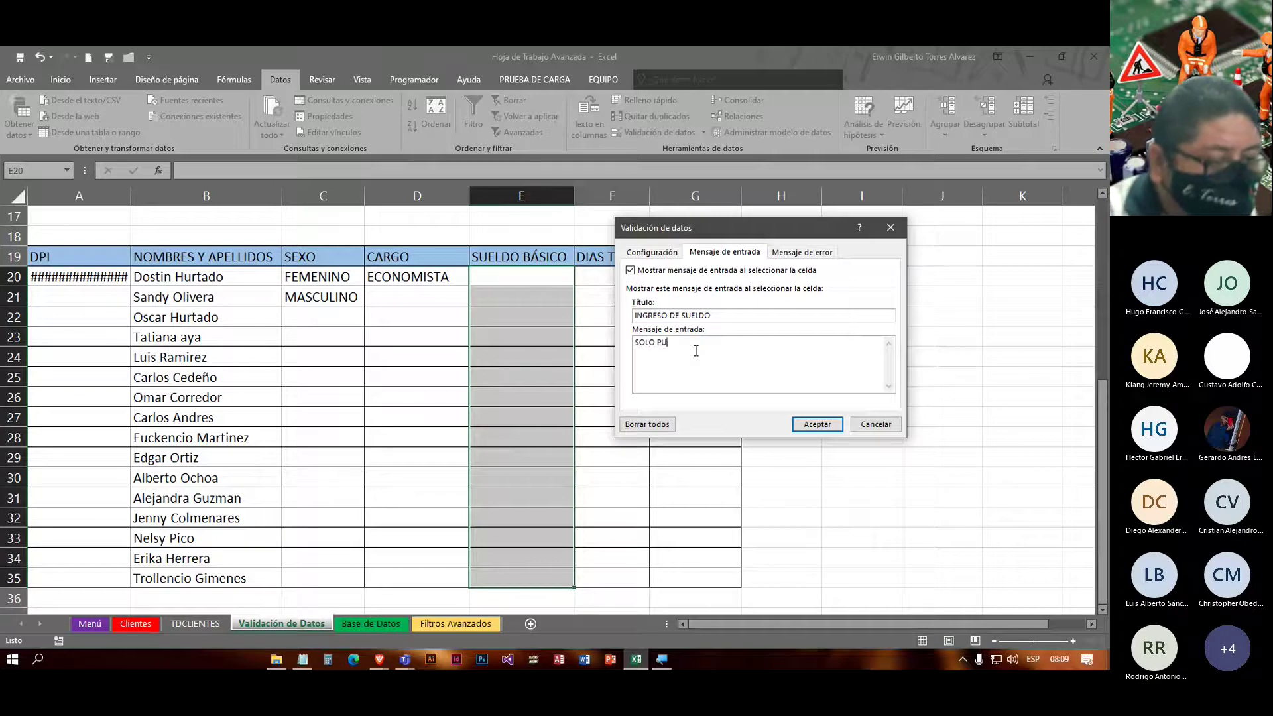
type("EDE INGRESAR NUMEROS POSITIVOS")
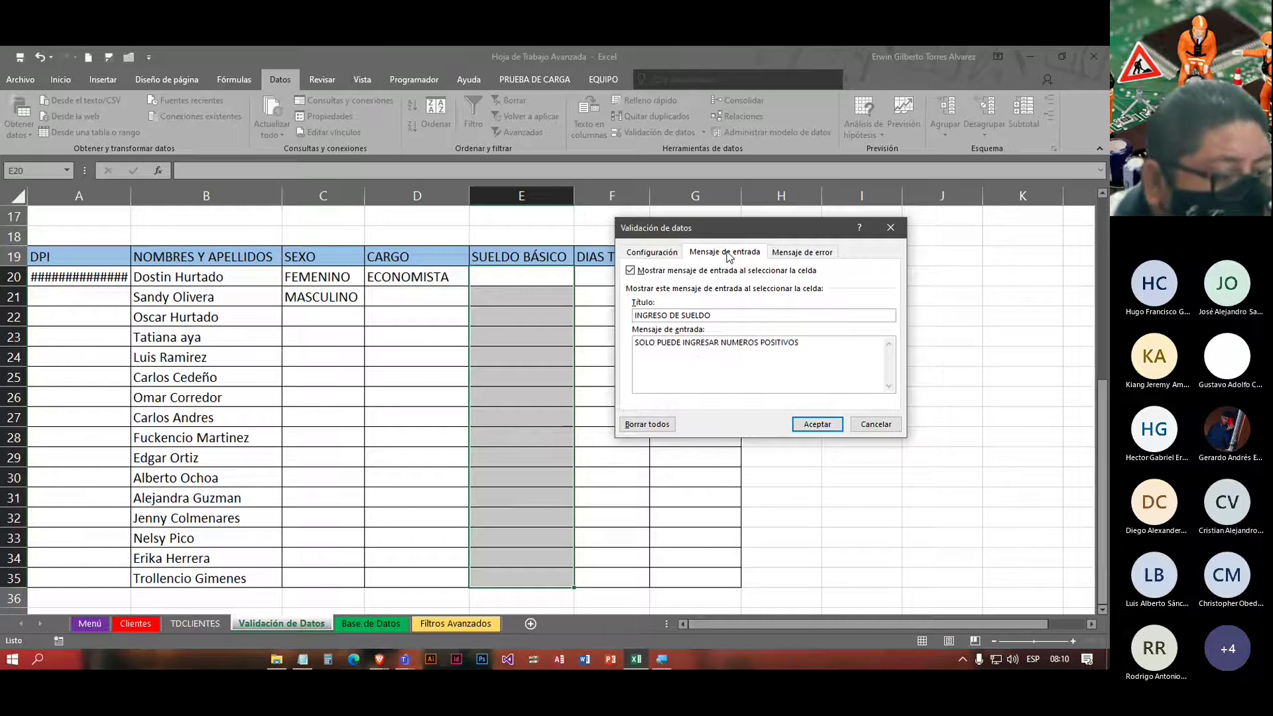
Step: Copy the input message text into the error message, title it "ERROR", and apply the SUELDO BÁSICO validation
left_click_drag(805, 343, 603, 340)
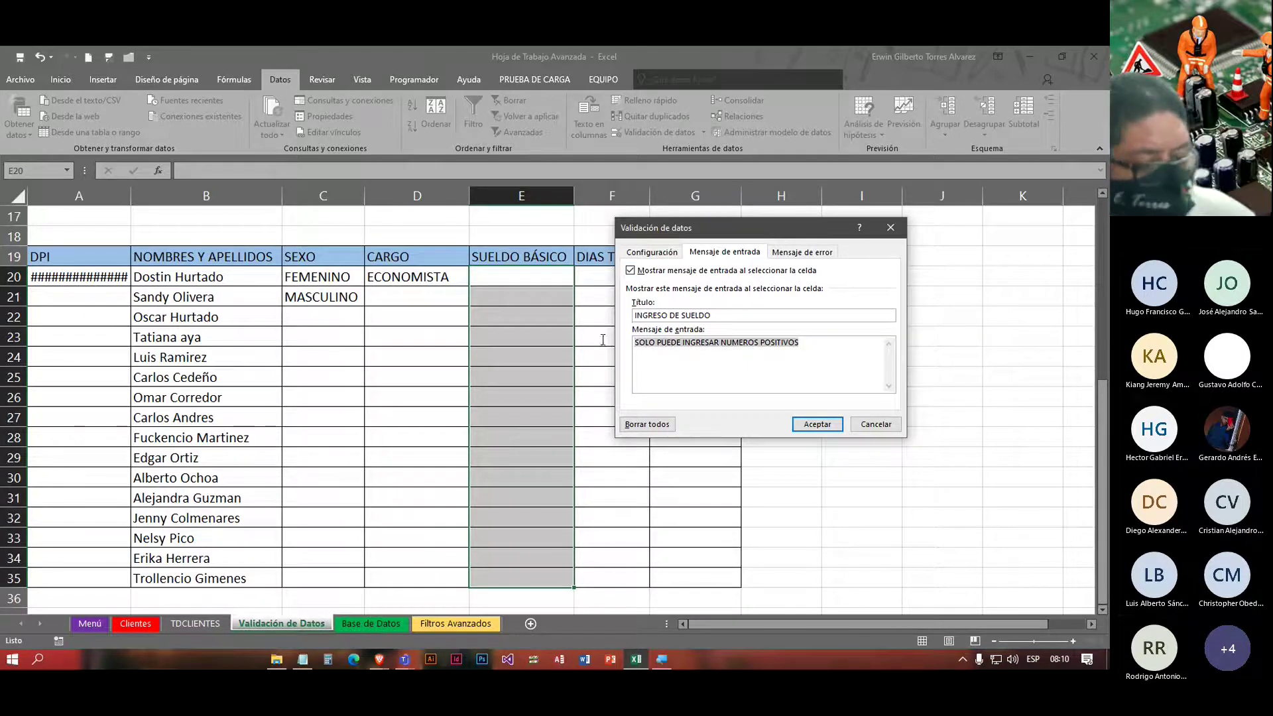
left_click(803, 253)
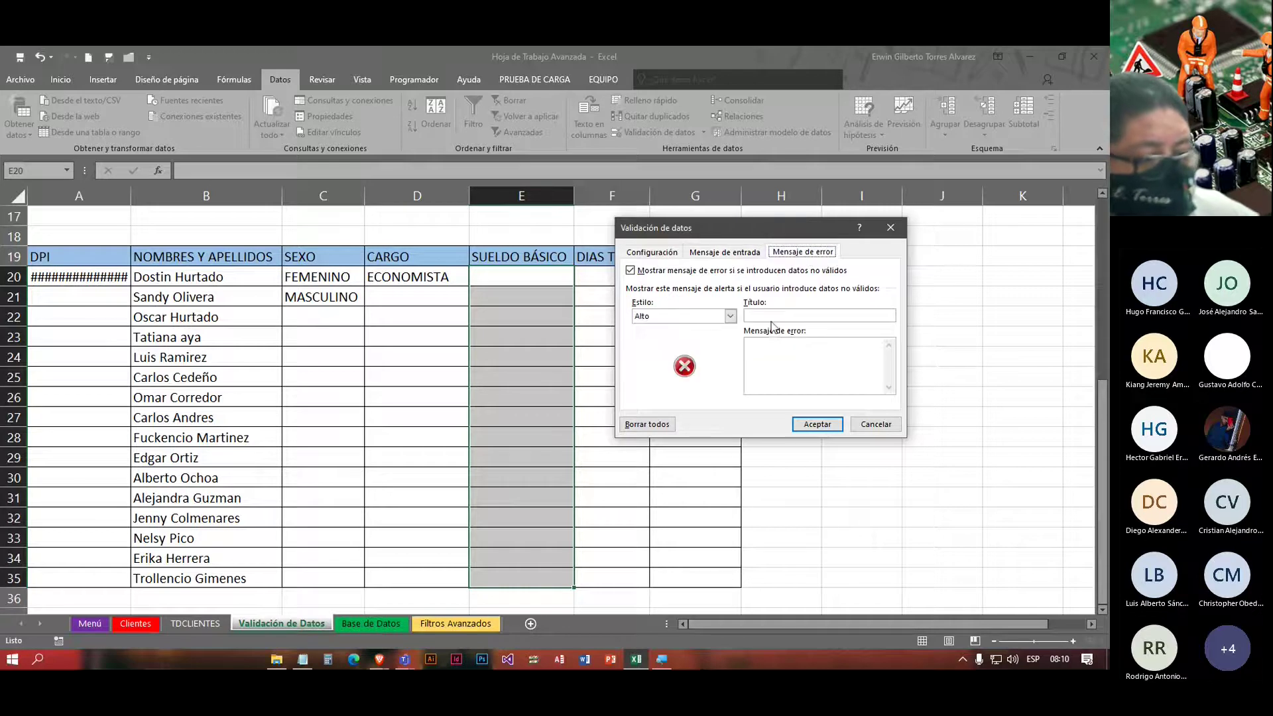
left_click(779, 316)
type("ERROR")
left_click(782, 356)
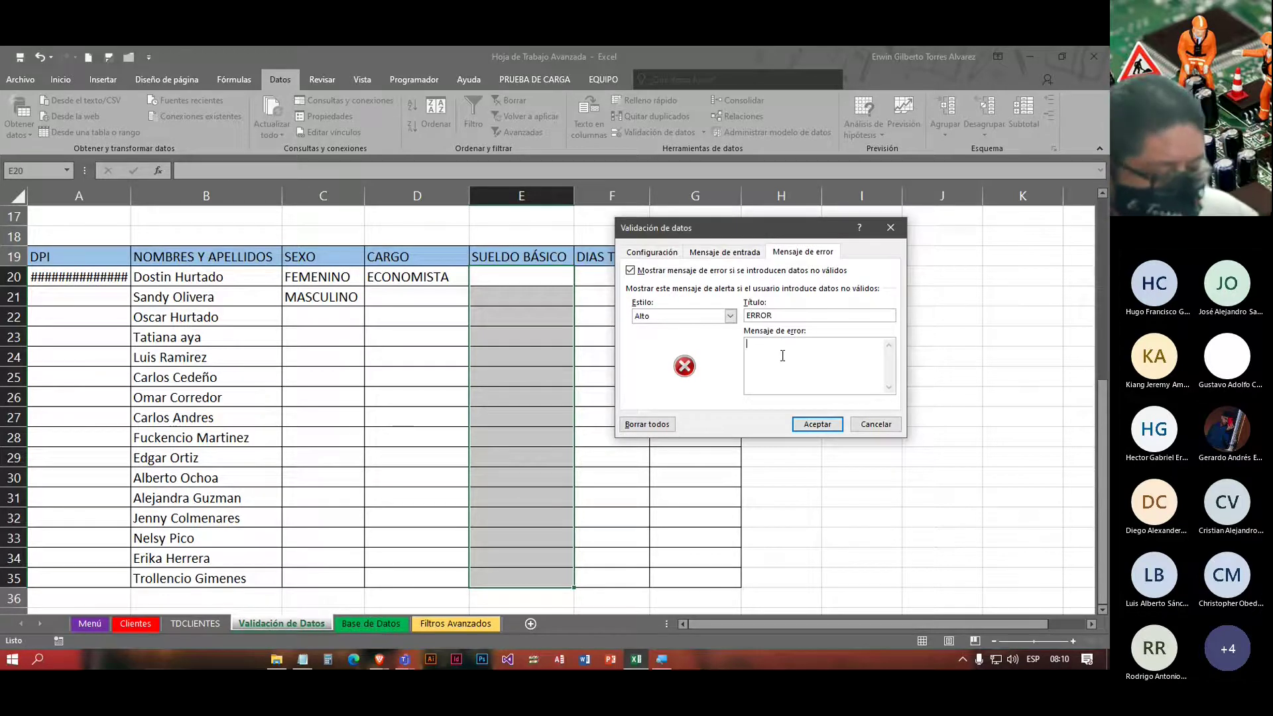
key("ctrl+v")
left_click(818, 425)
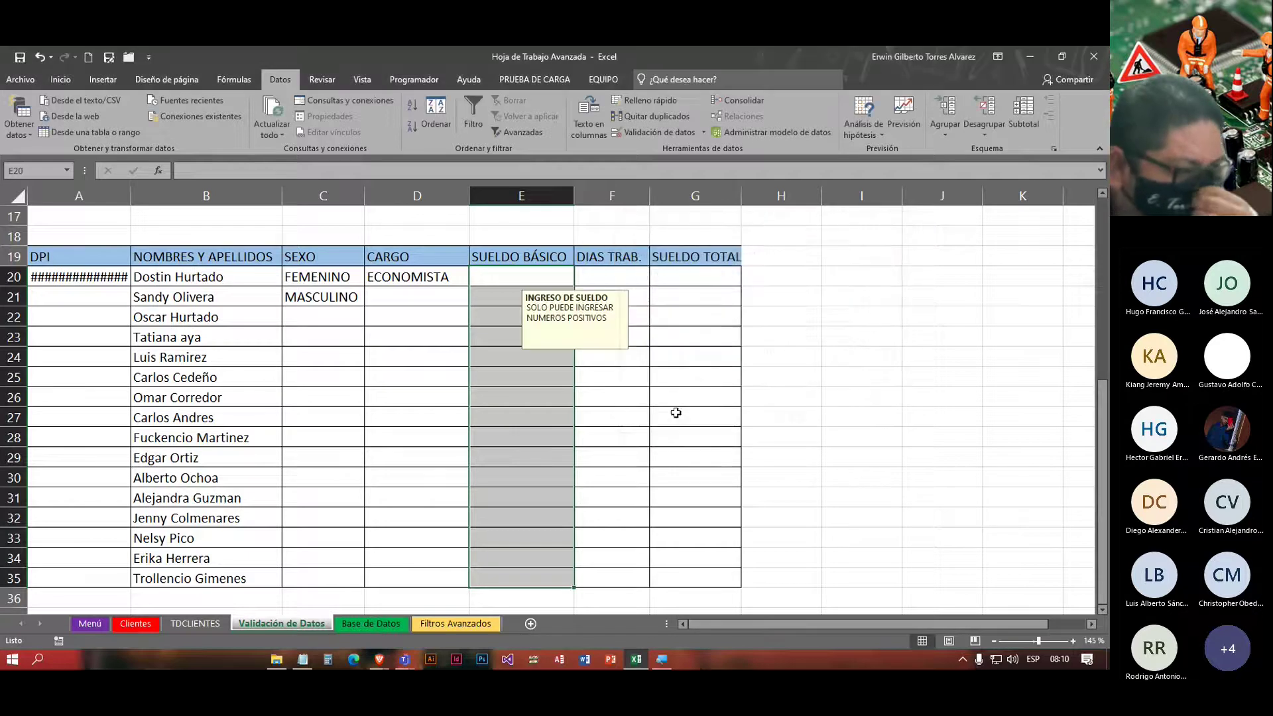
Step: Test the SUELDO BÁSICO validation by trying to enter -25 in E20, and discard the entry
left_click(478, 409)
left_click(499, 280)
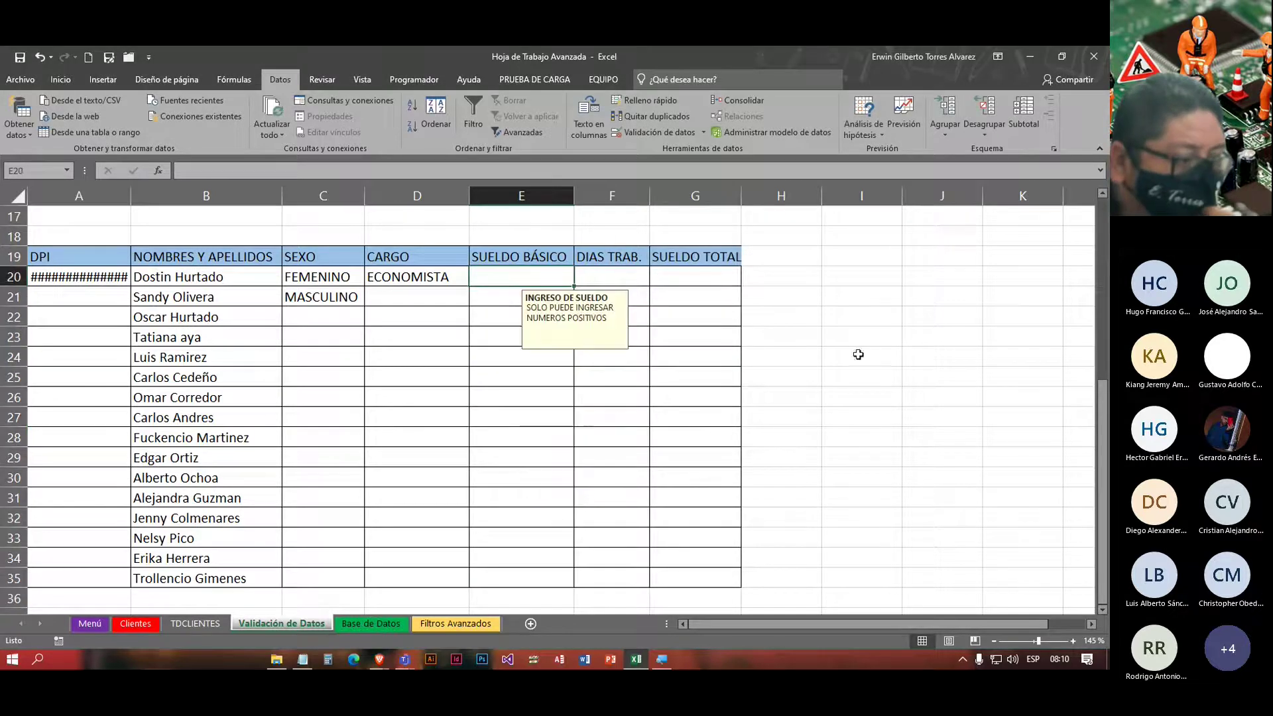
type("25")
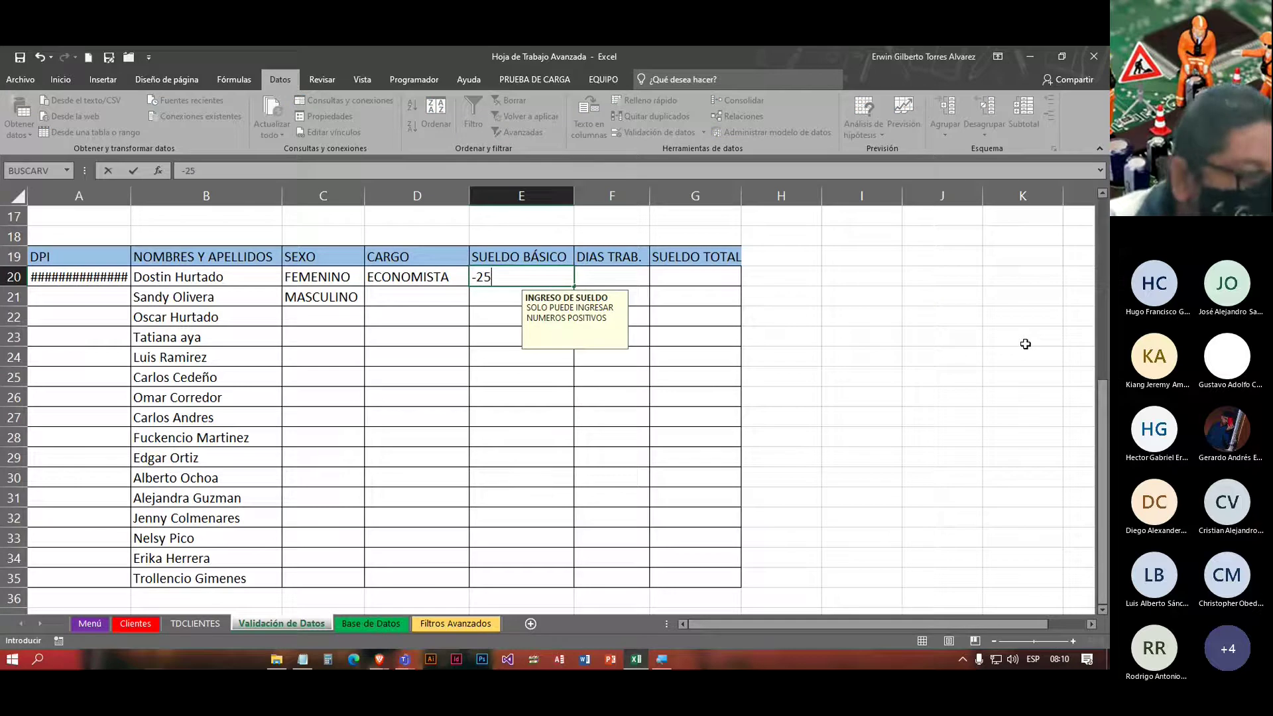
key("Return")
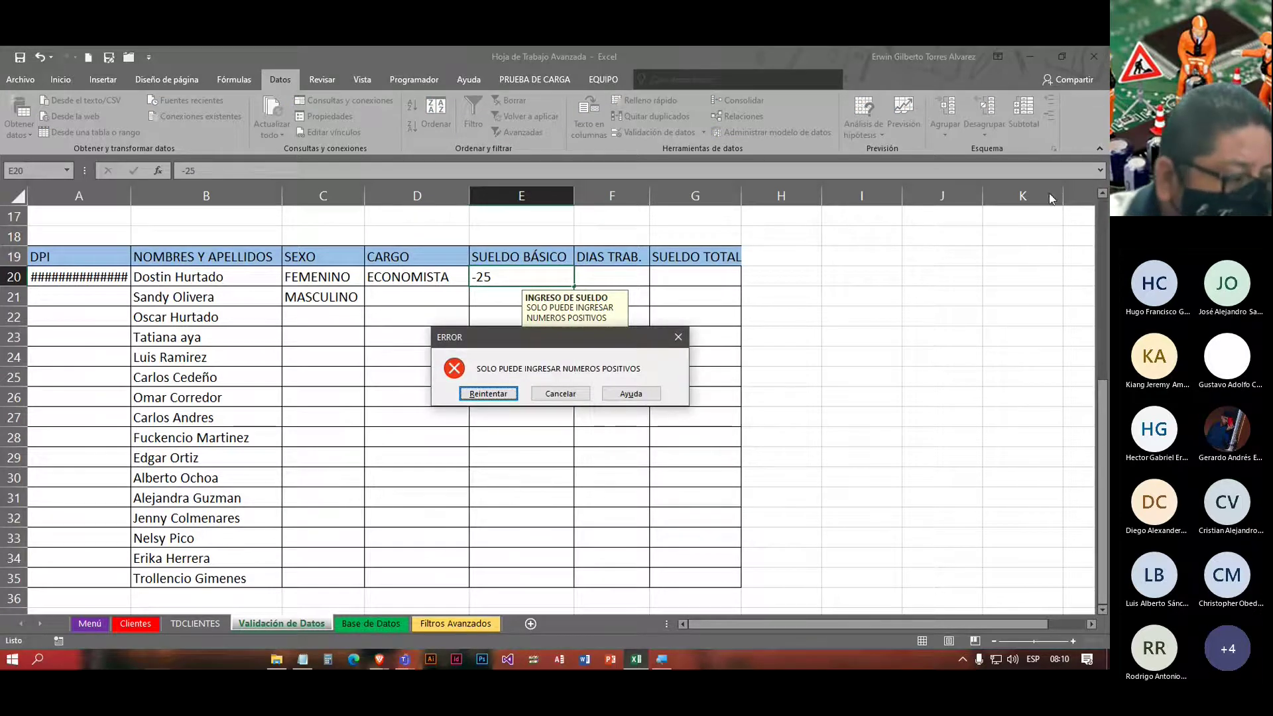
left_click(561, 394)
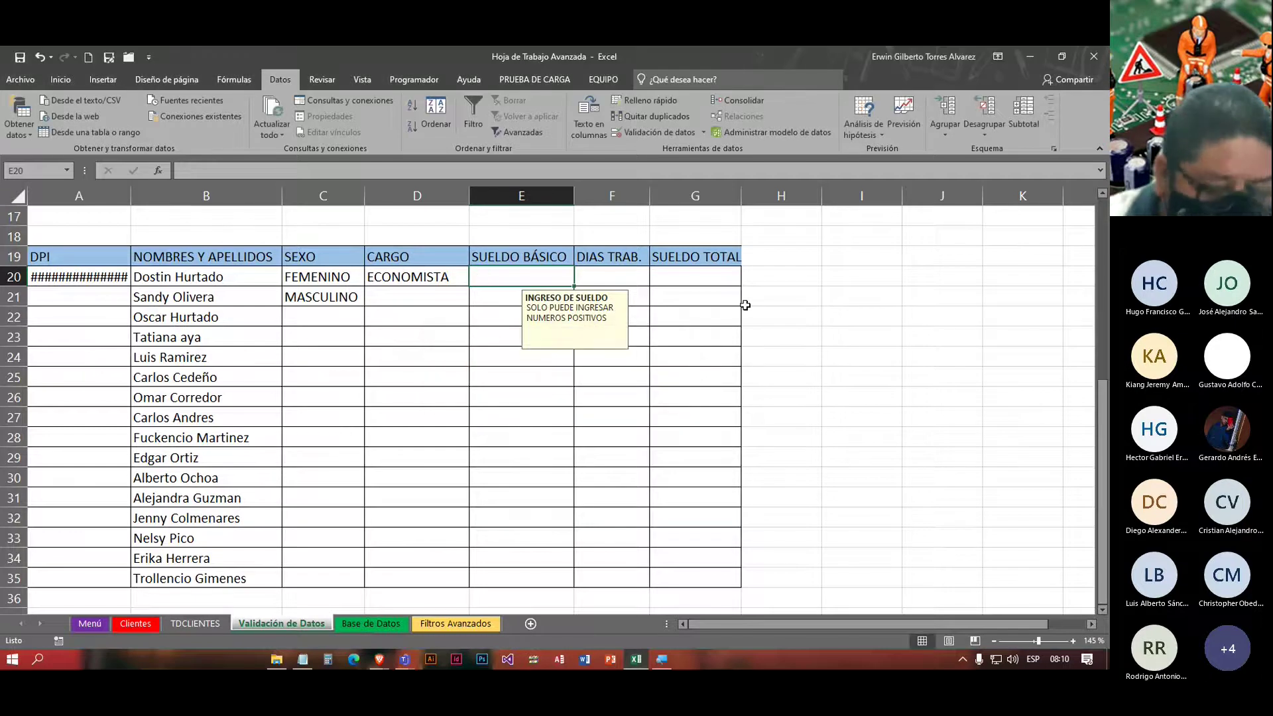
Step: Enter 0 in E20 and 1325 in E21 under SUELDO BÁSICO
type("0")
key("Return")
type("1325")
key("Return")
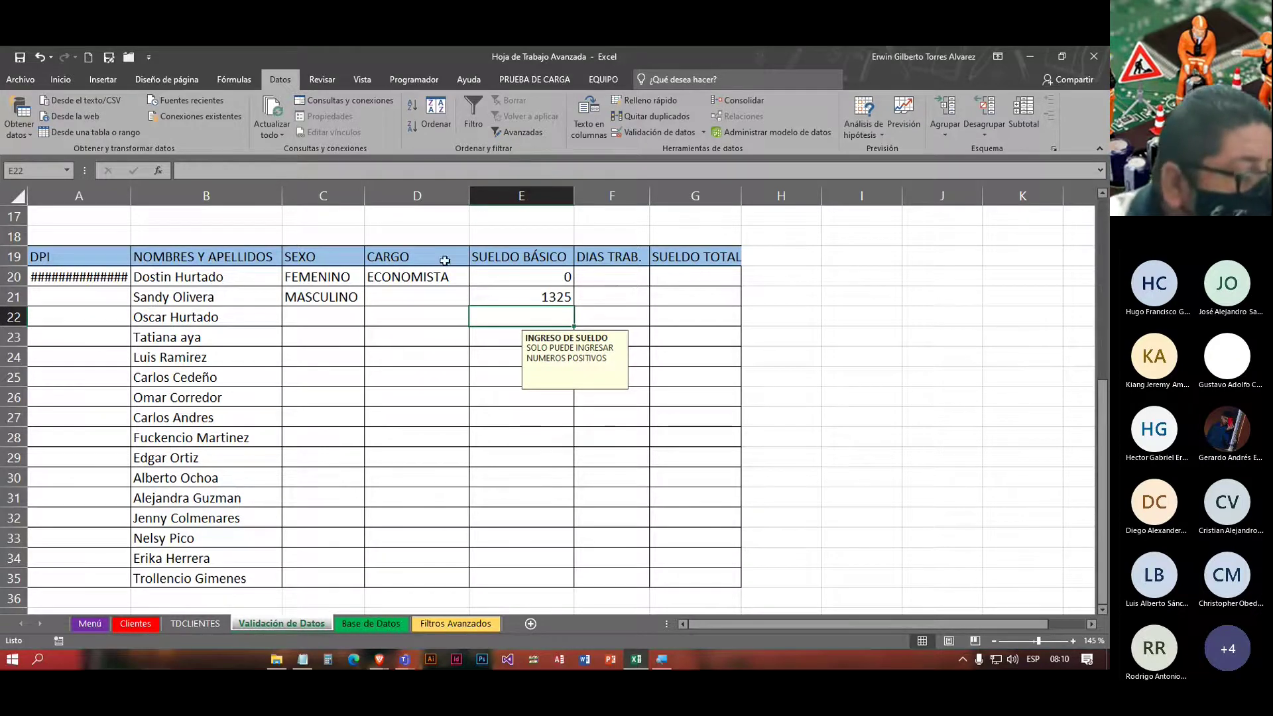
Step: Start a data validation for the DIAS TRAB. cells F20:F35 that allows only whole numbers
scroll(265, 278, "up", 3)
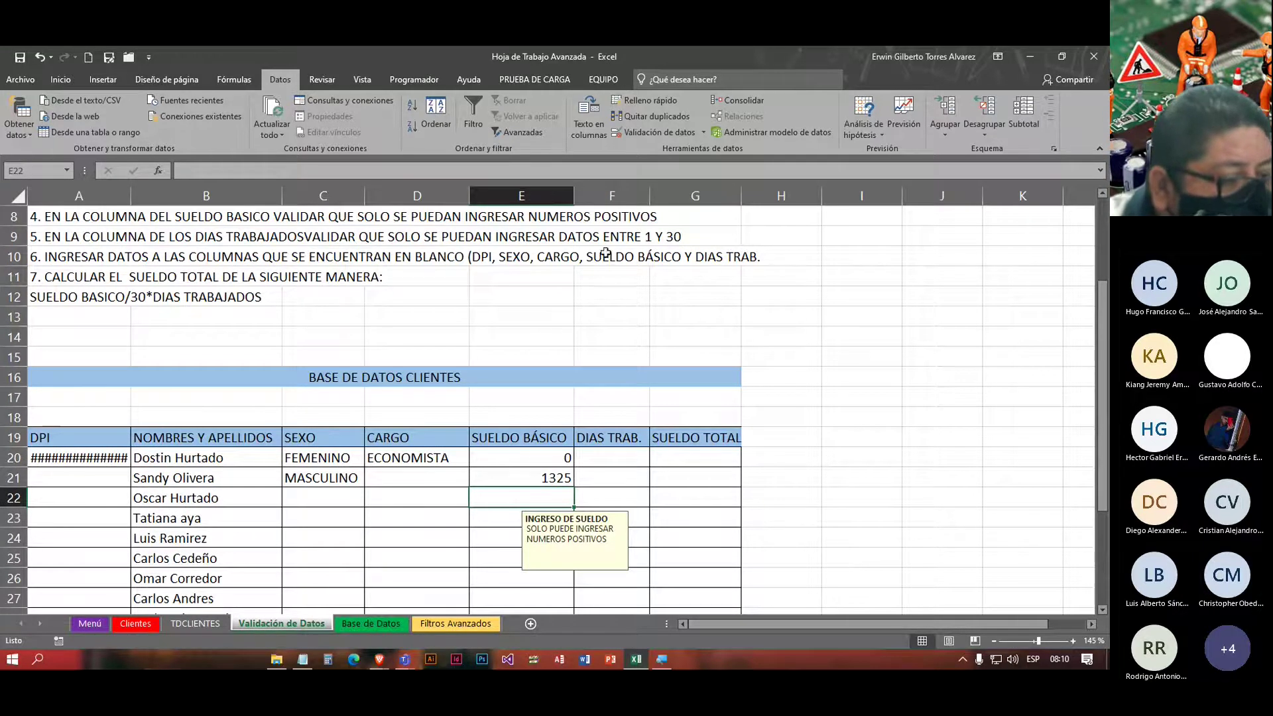
left_click(600, 458)
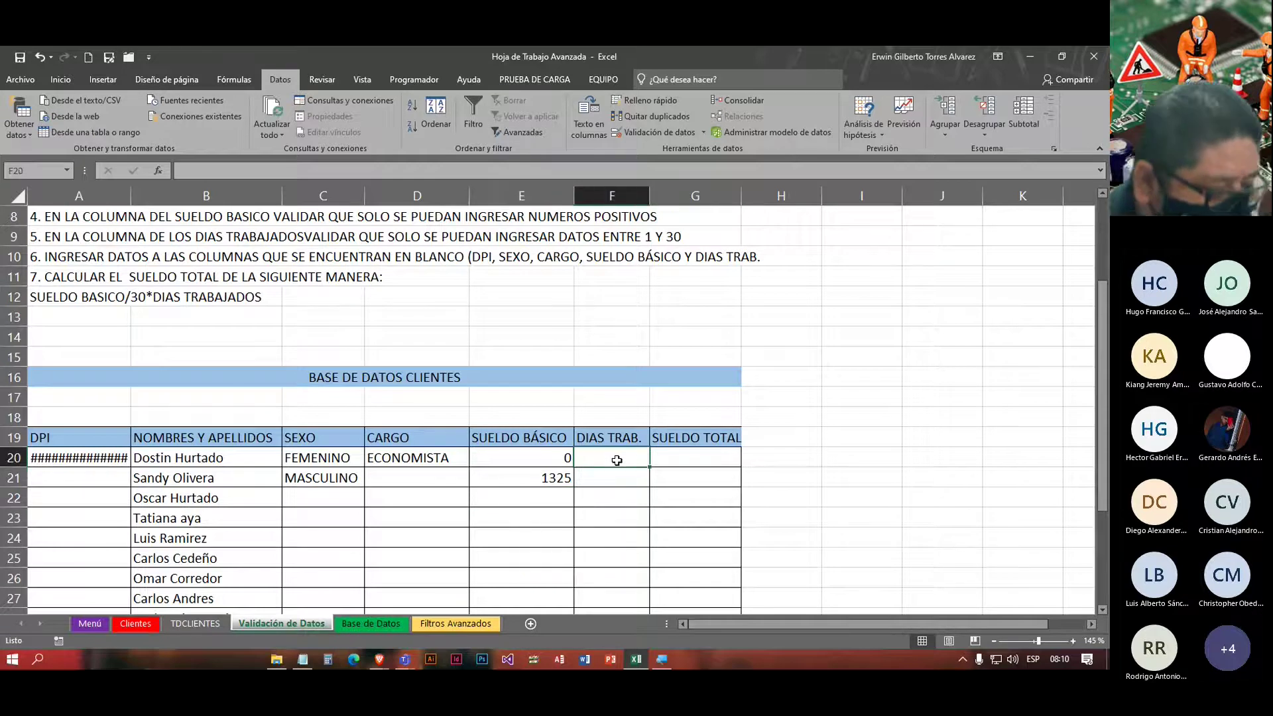
left_click_drag(616, 460, 617, 460)
key("shift+Down")
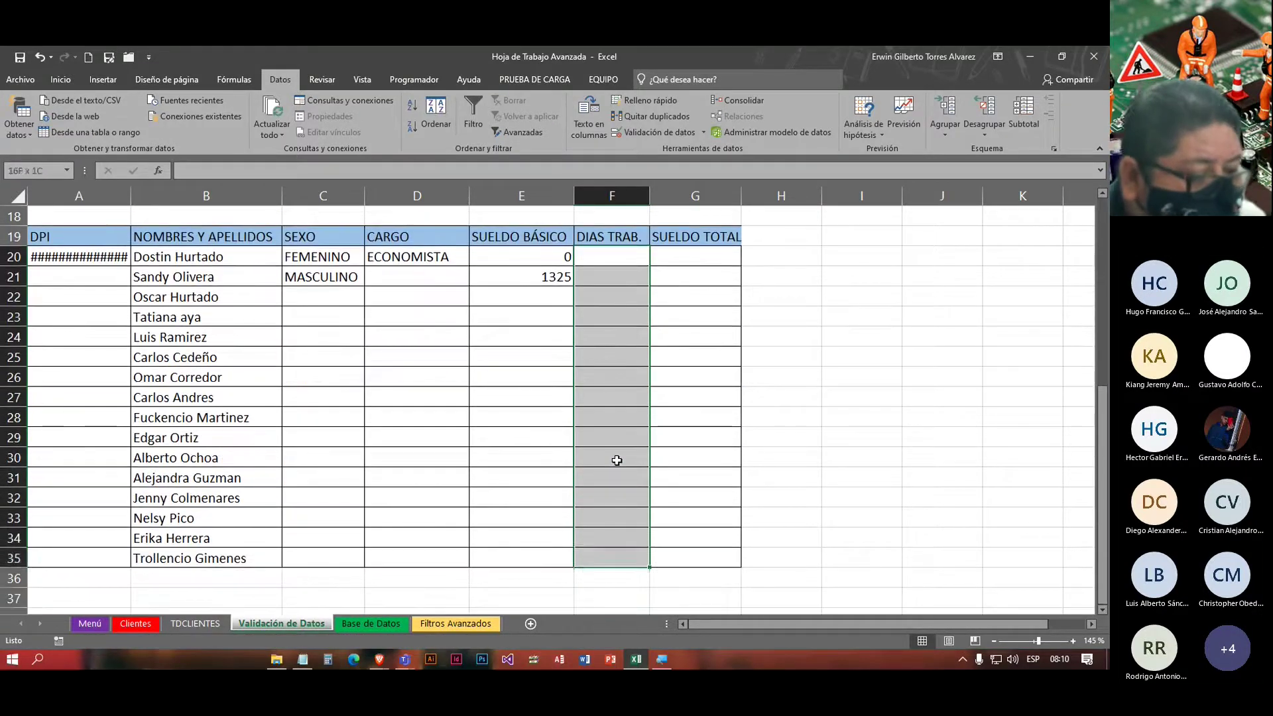
left_click(660, 132)
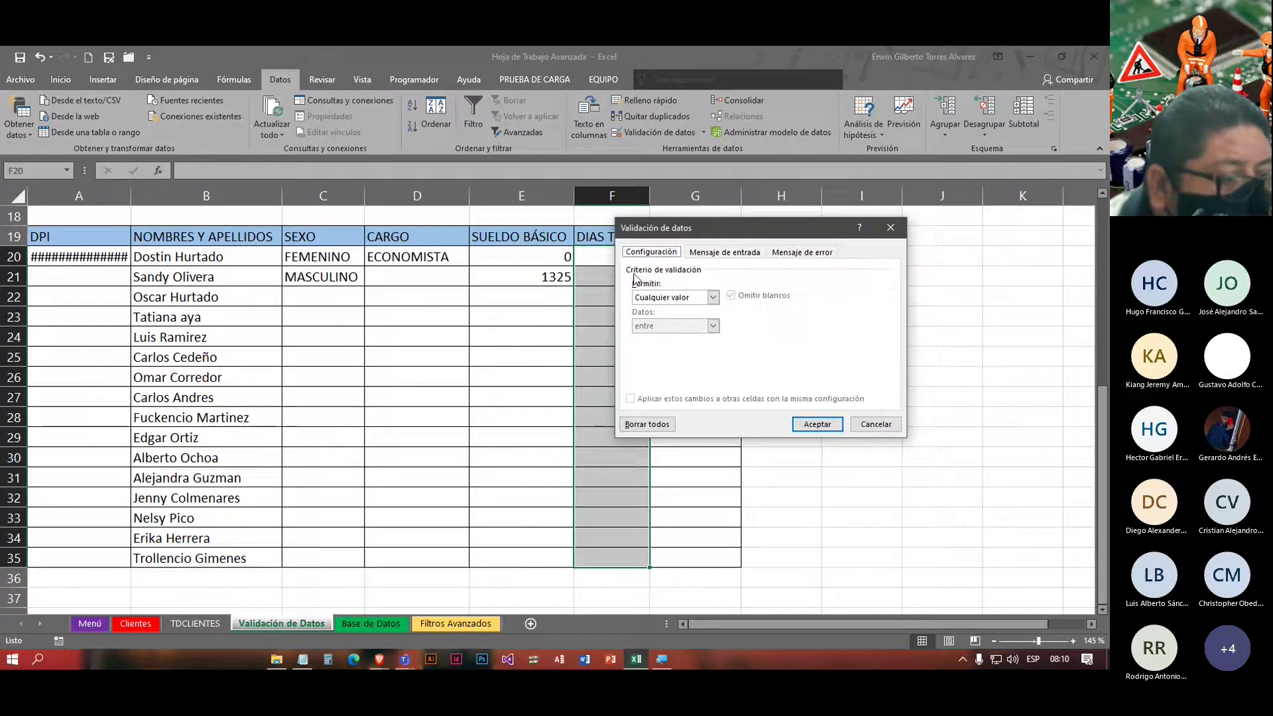
left_click(713, 298)
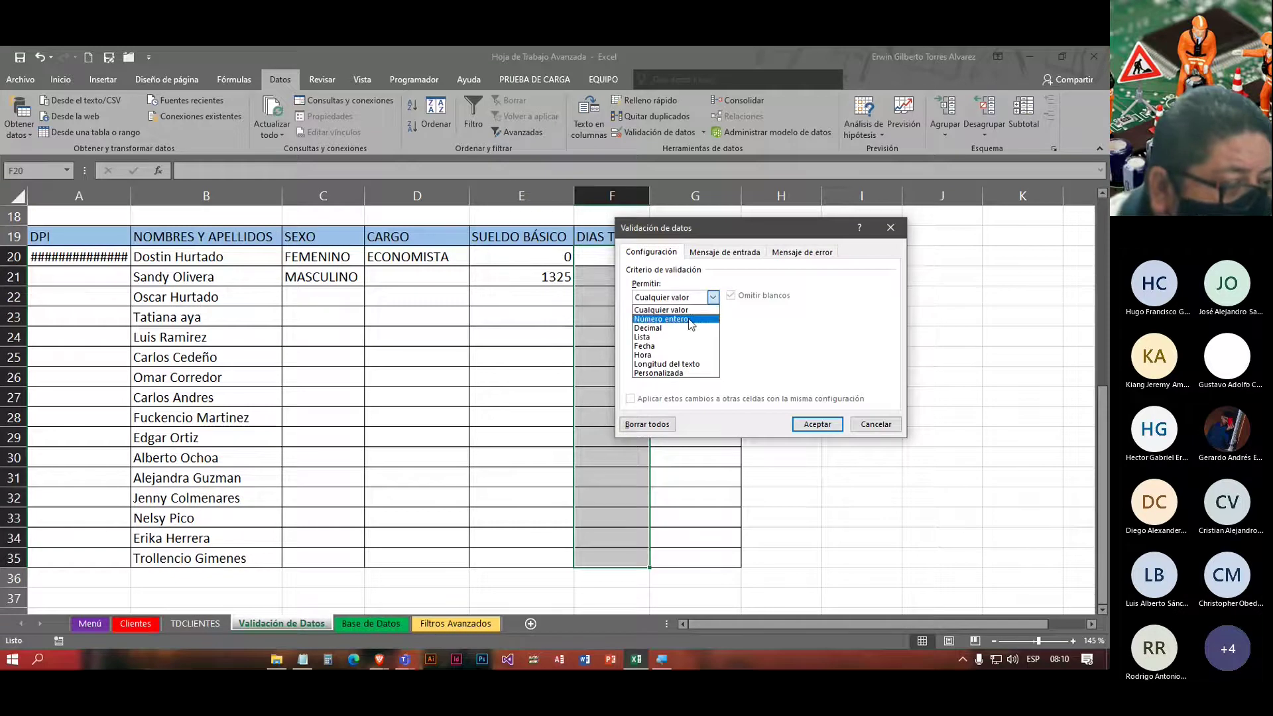
left_click(693, 319)
Step: Limit the DIAS TRAB. validation to values between a minimum of 1 and a maximum of 30
left_click(725, 353)
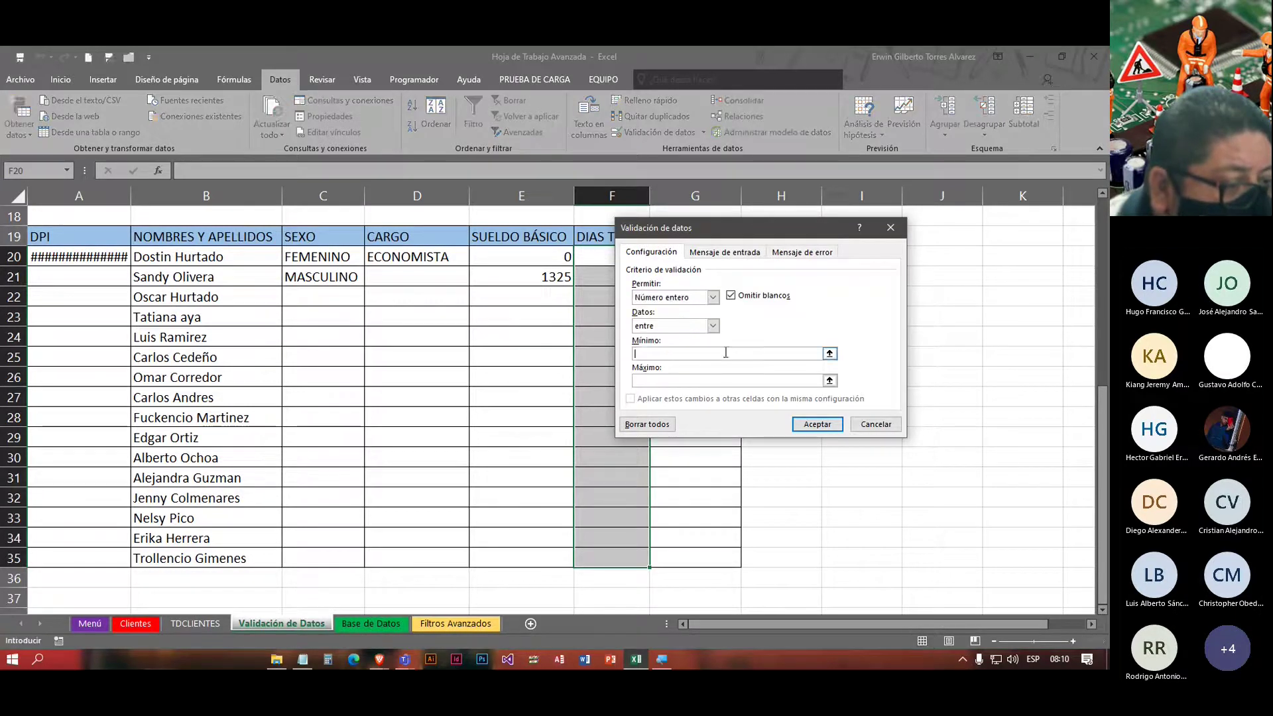
type("0")
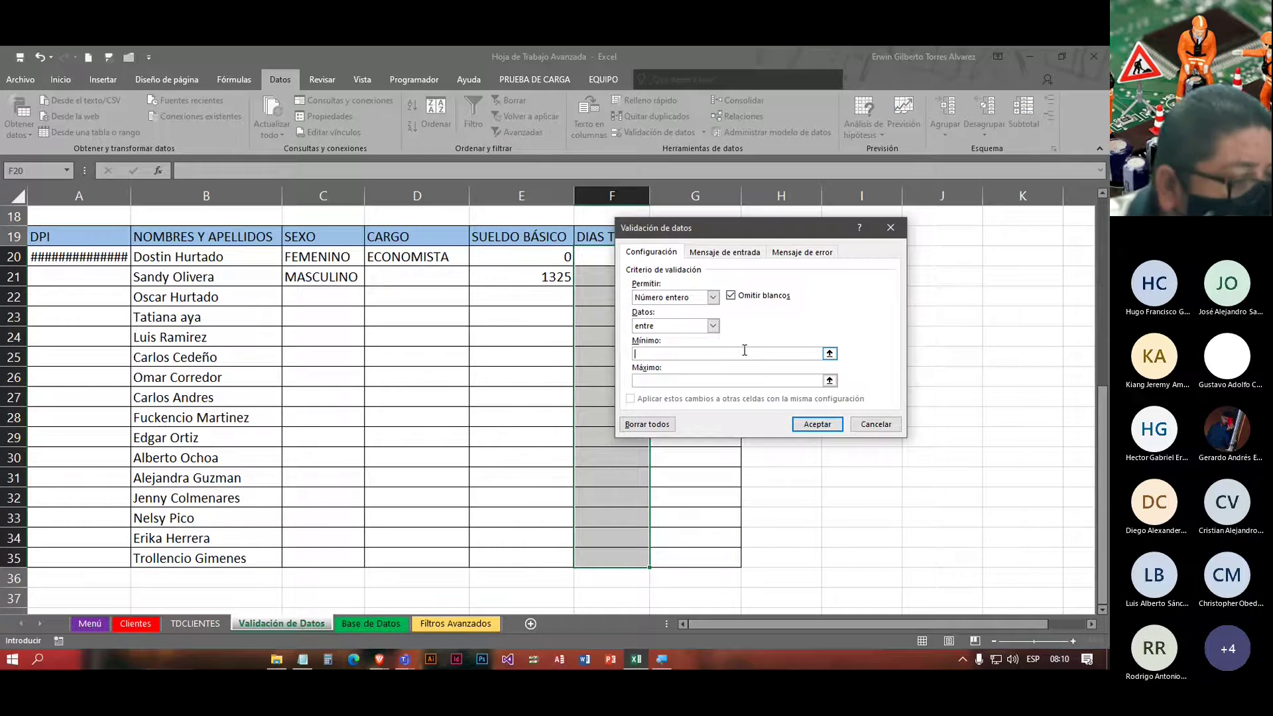
scroll(130, 289, "up", 3)
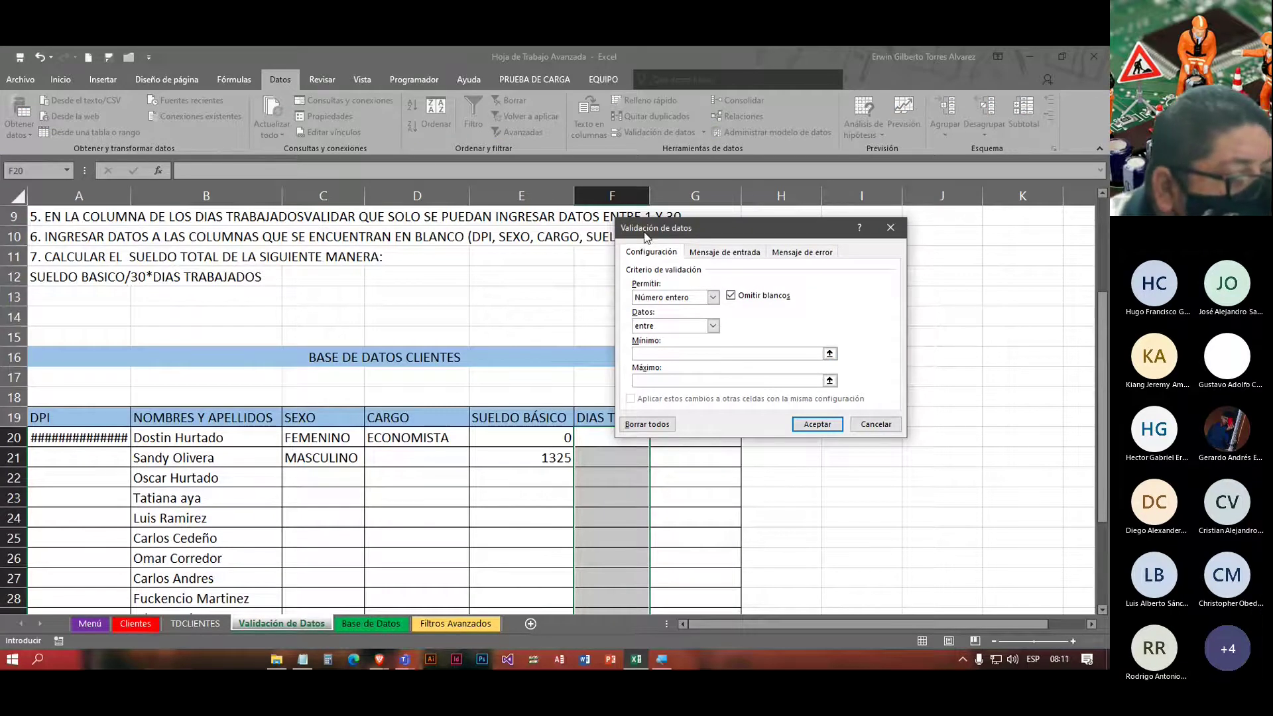
left_click_drag(644, 235, 581, 223)
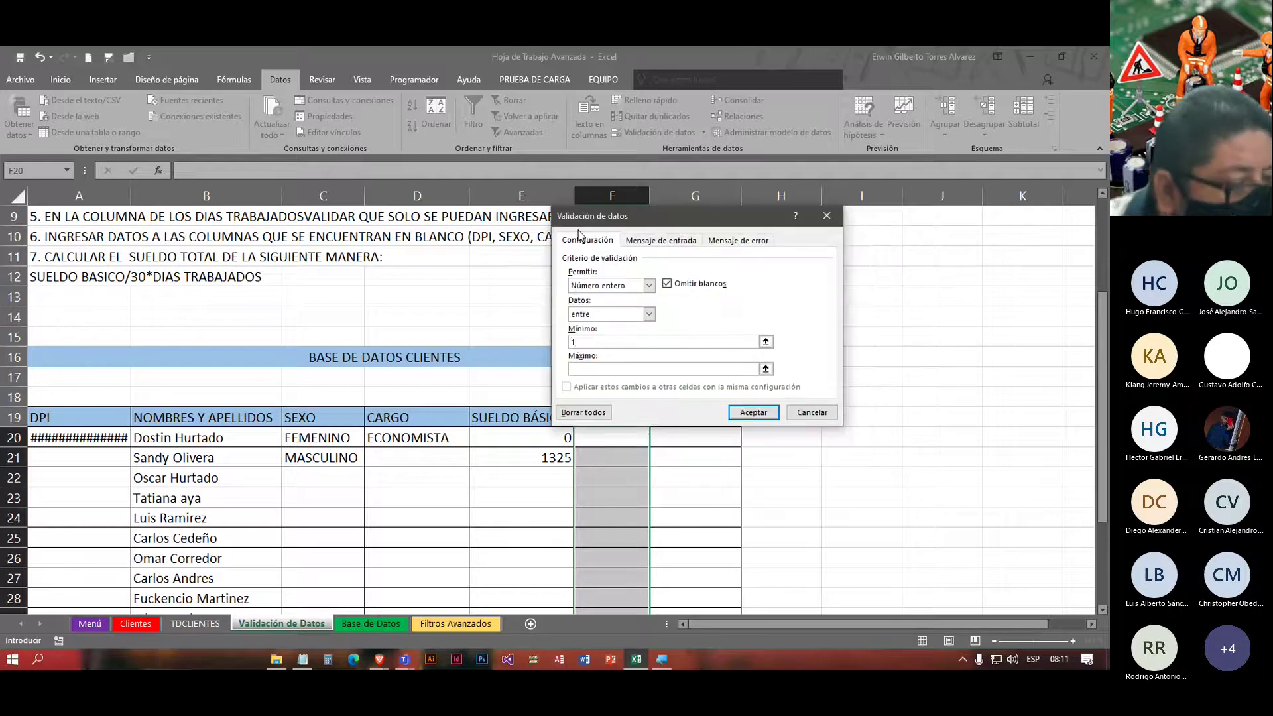
left_click(604, 371)
type("30")
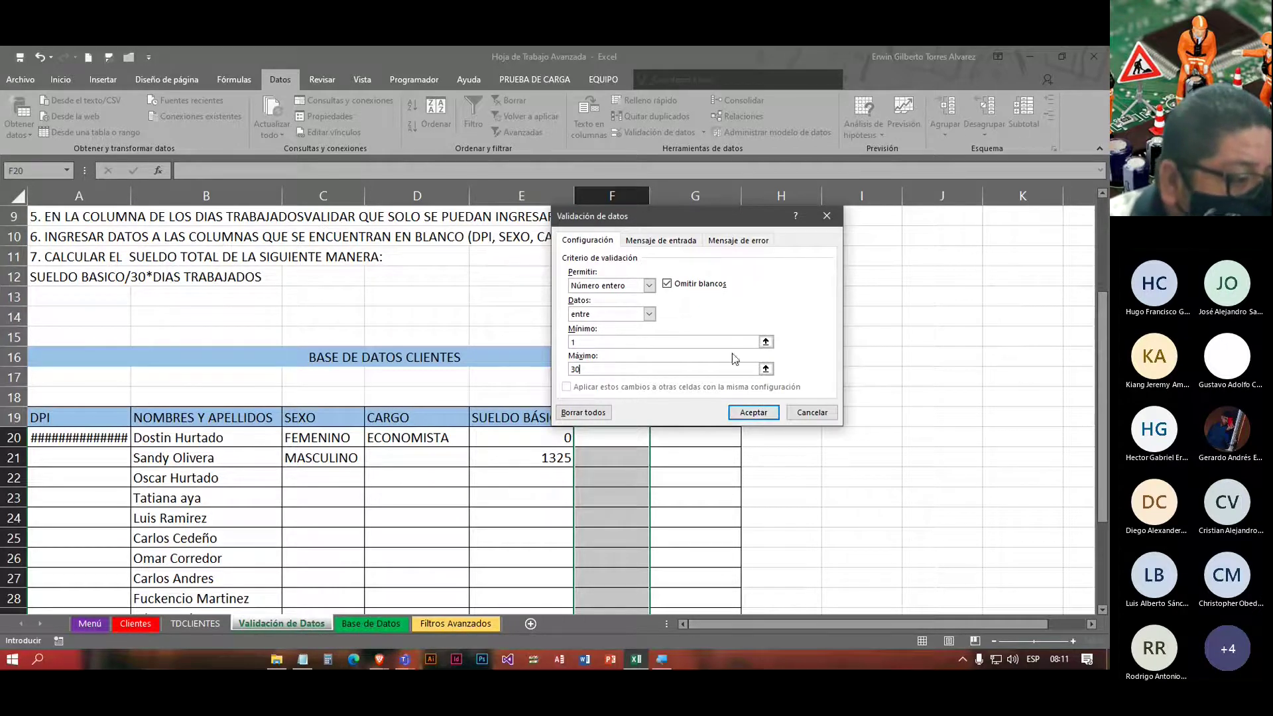
Step: Add an input message titled "DIAS TRABAJADOS" with the text "SOLO PUEDE INGRESAR VALORES ENTRE 1 Y 30"
left_click(679, 245)
left_click(649, 303)
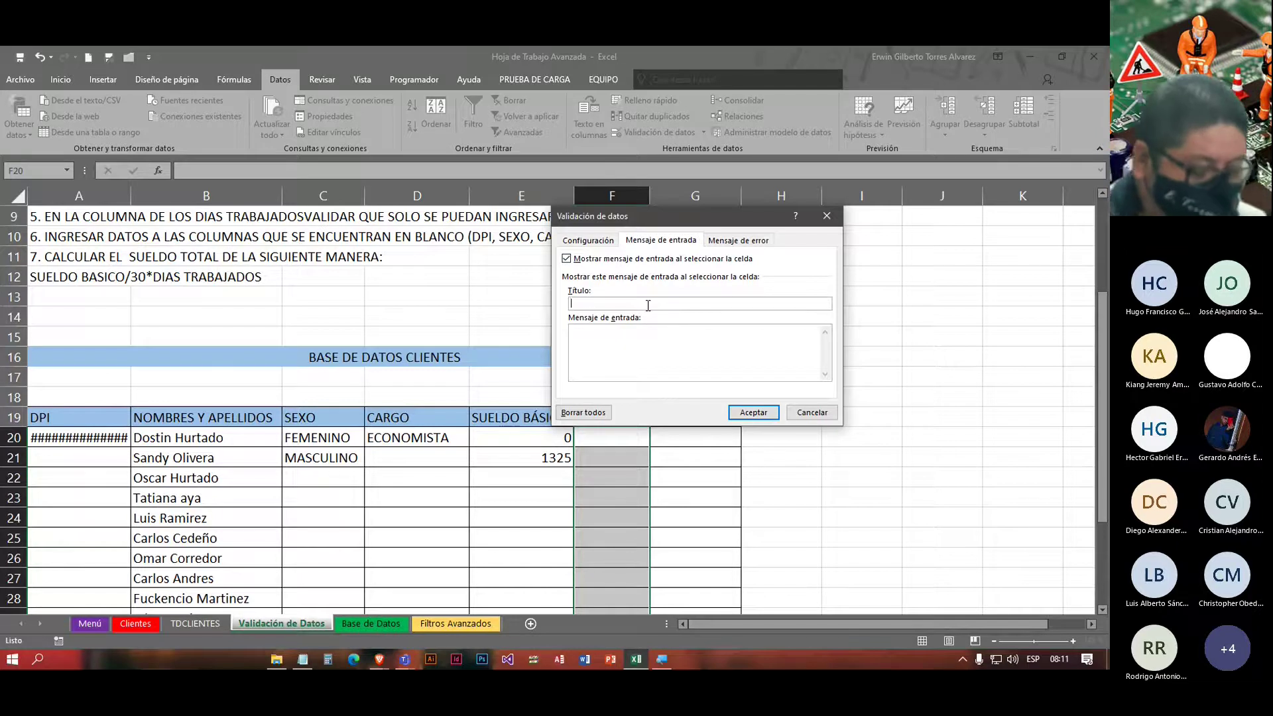
type("DIAS TRABAJADOS")
left_click(643, 337)
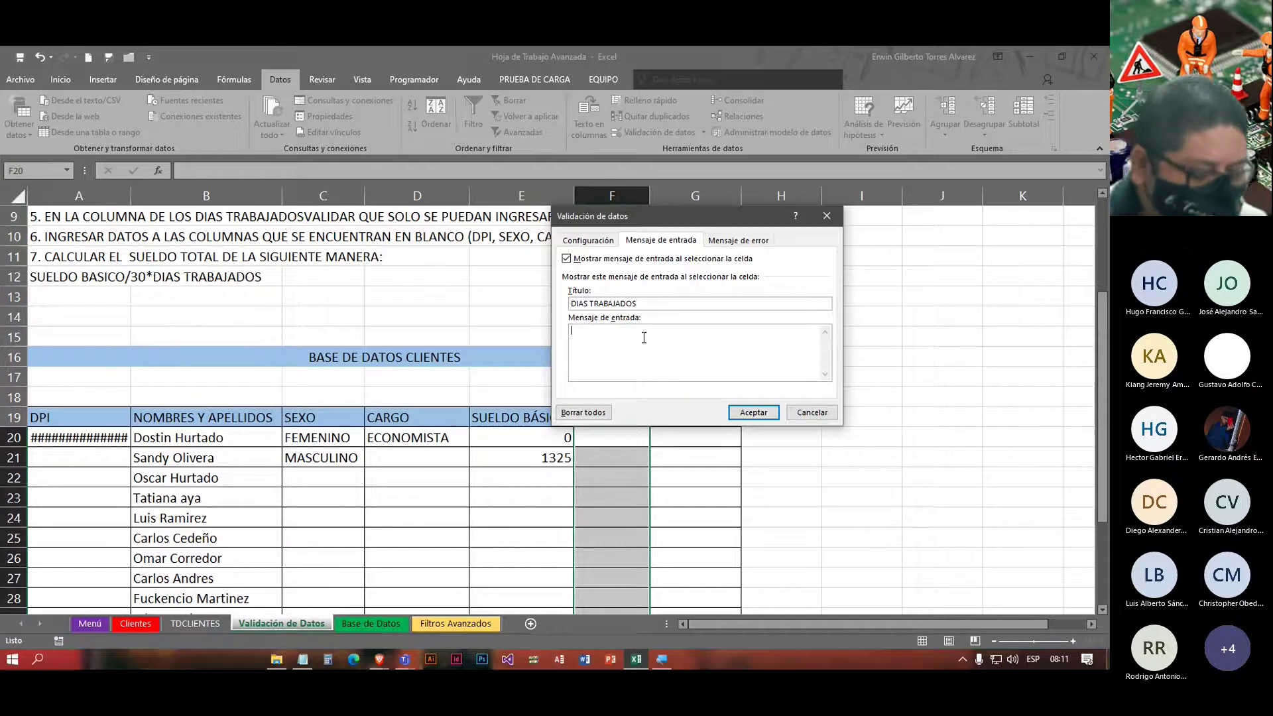
type("SOLO PUEDE ")
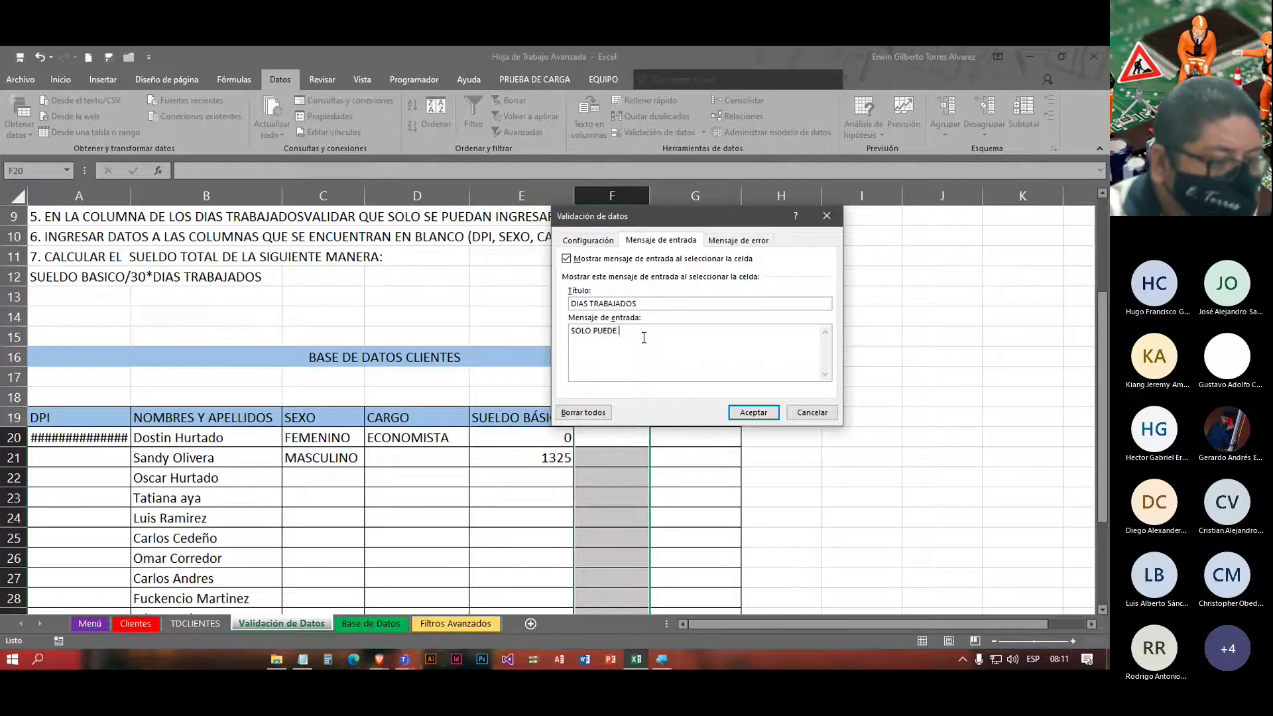
type("INGRESAR VAL")
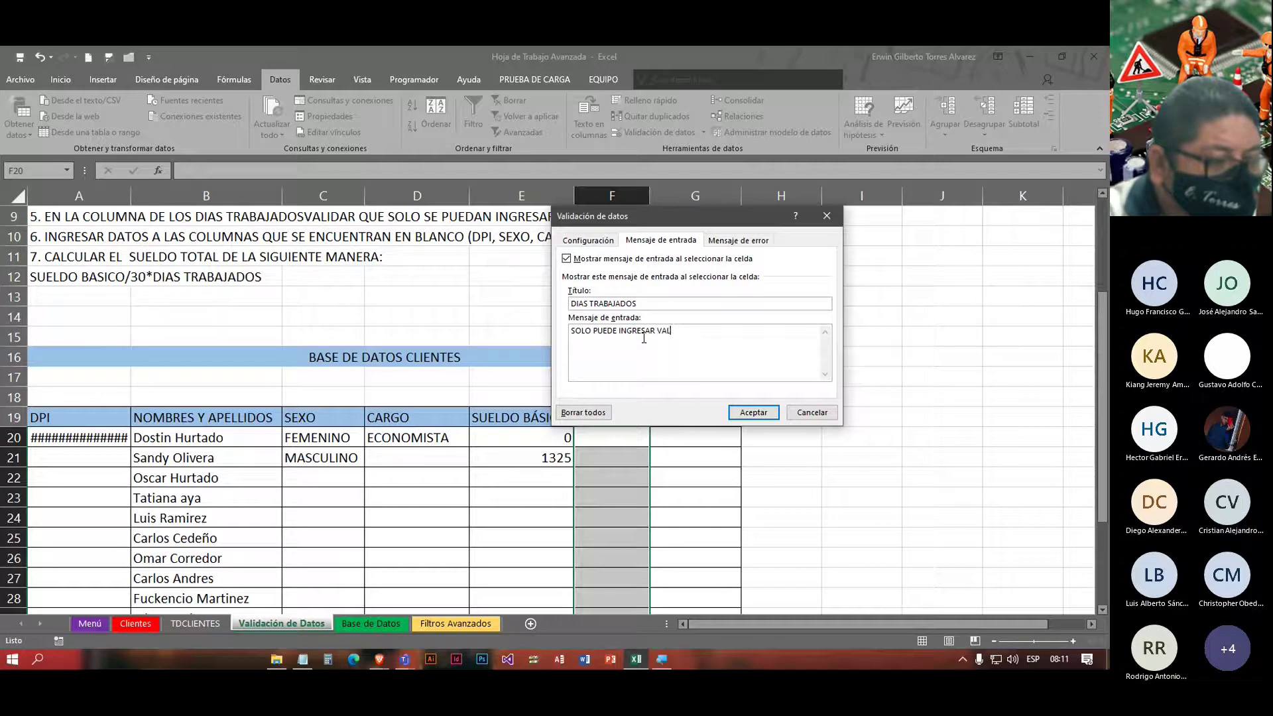
type("ORES ENT")
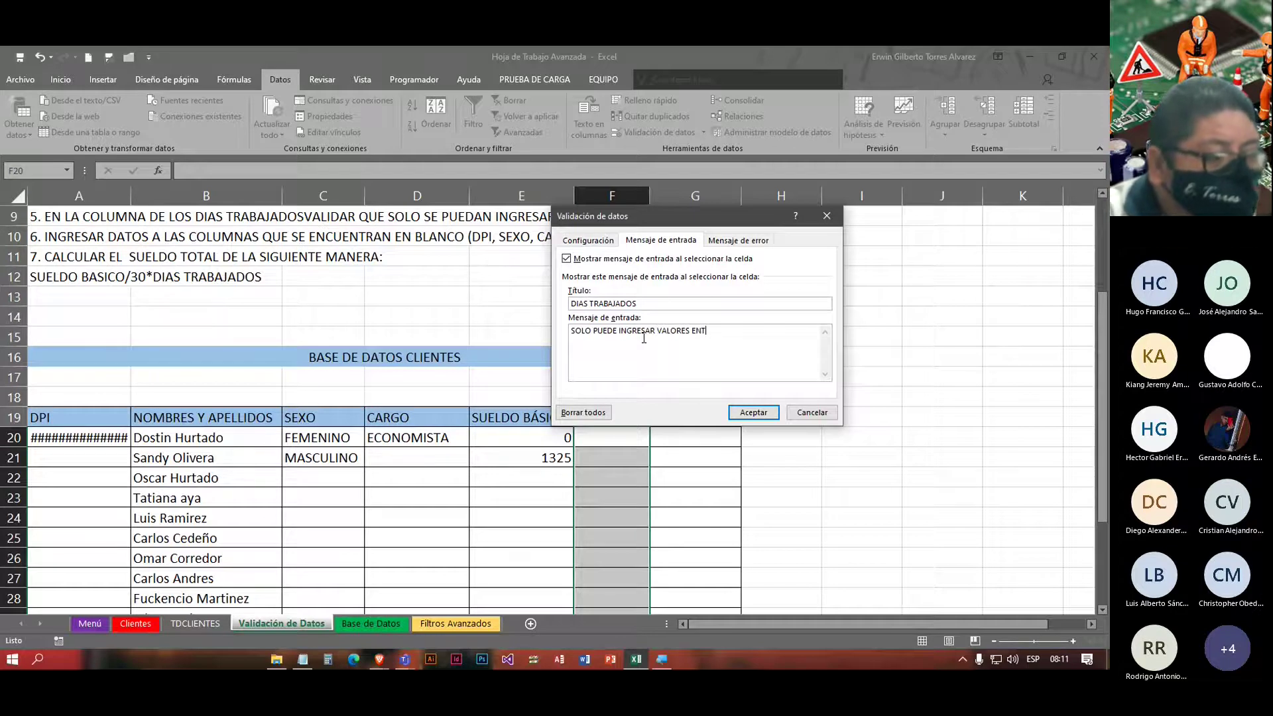
type("RE 1 Y")
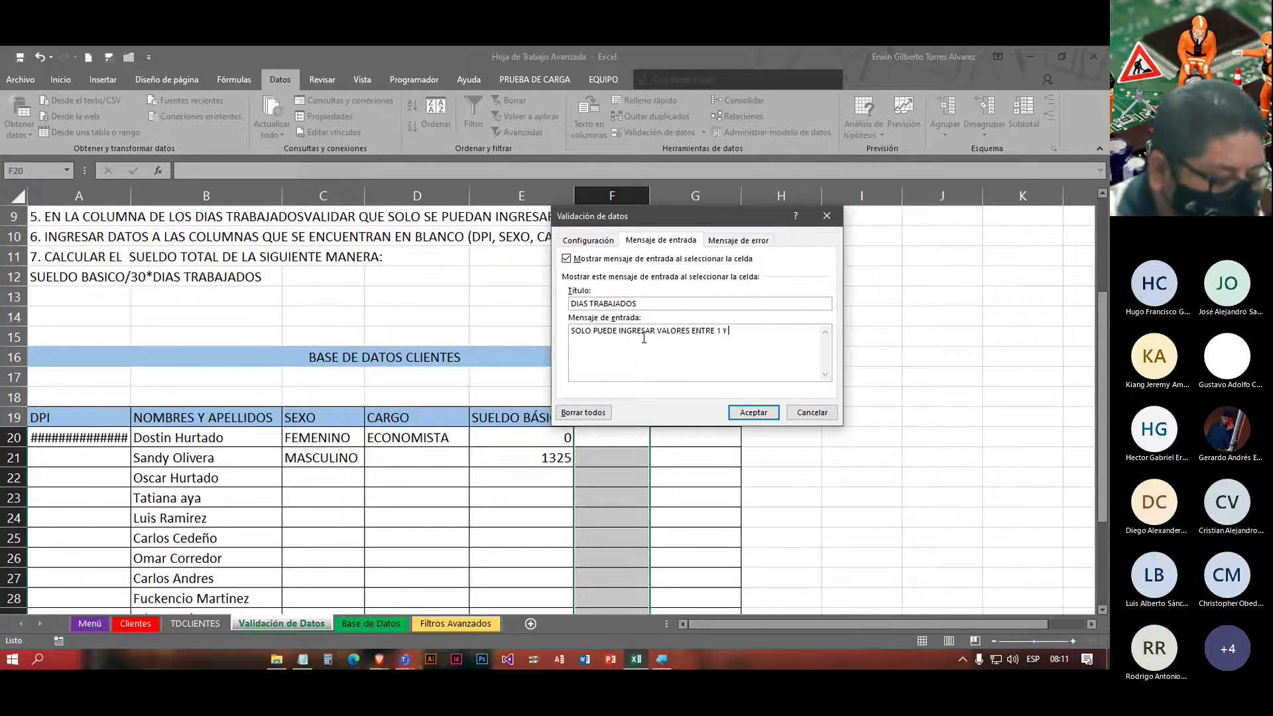
type(" 30")
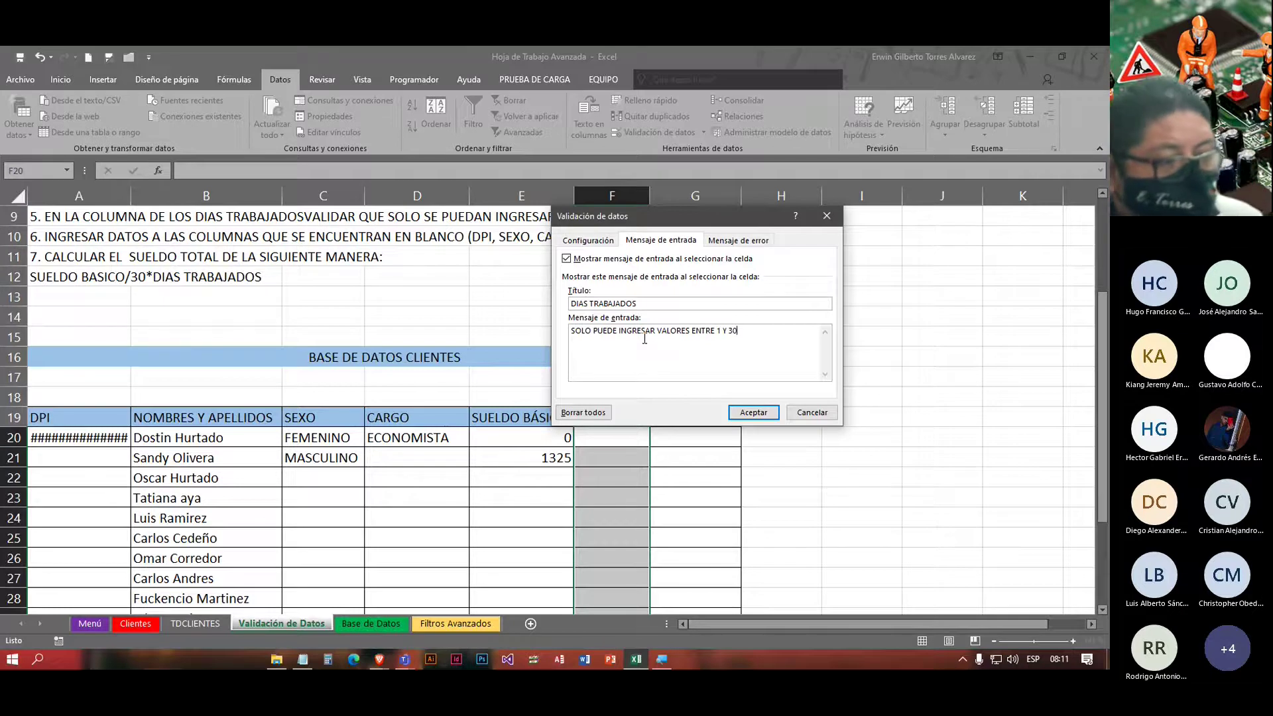
Step: Add an error message titled "ERROR" reading "SOLO PUEDE INGRESAR VALORES ENTRE 1 Y 30" and apply the DIAS TRAB. validation
left_click(735, 241)
left_click(711, 304)
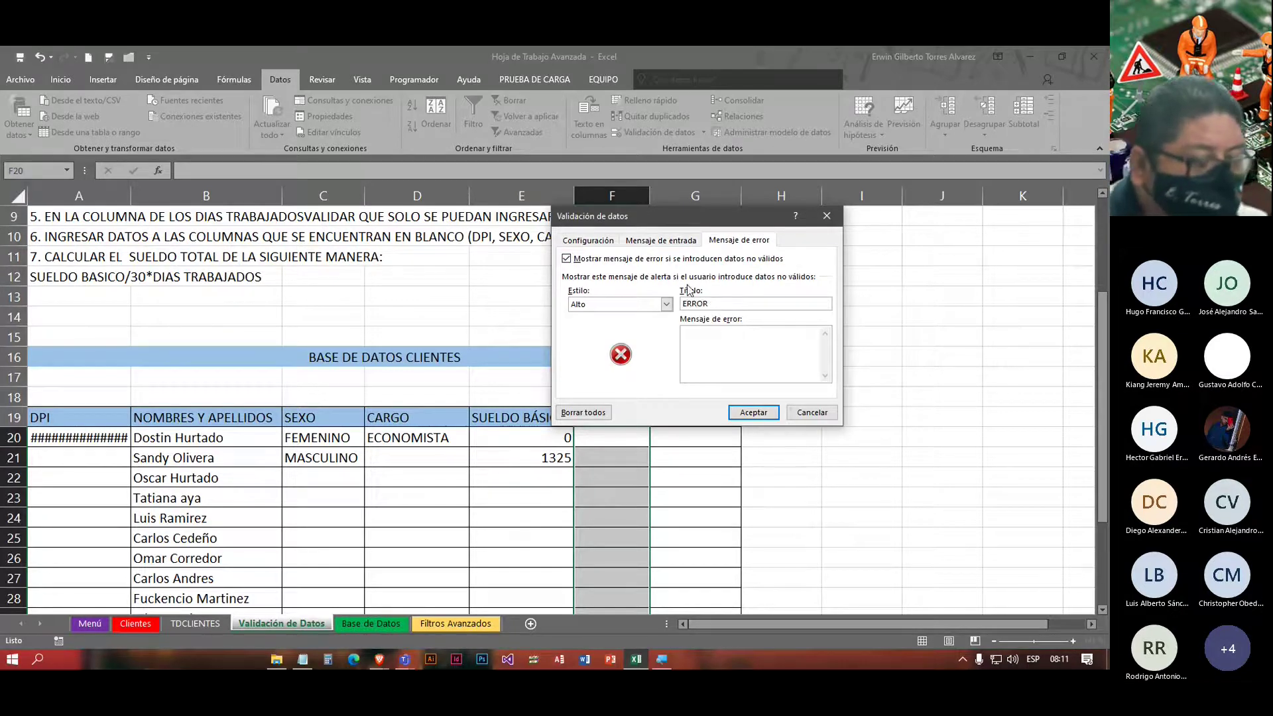
left_click(696, 345)
type("SOL")
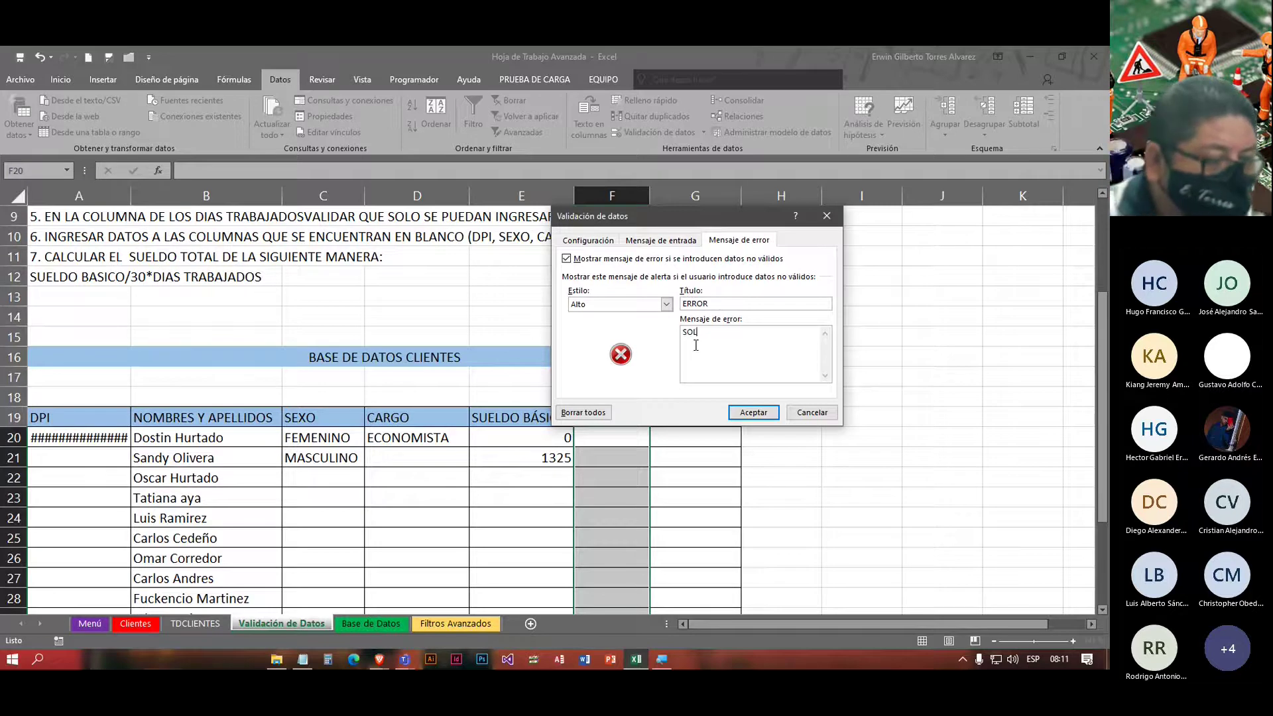
type("O PUEDE INGRESAR VALORES ENTRE 1 Y 30")
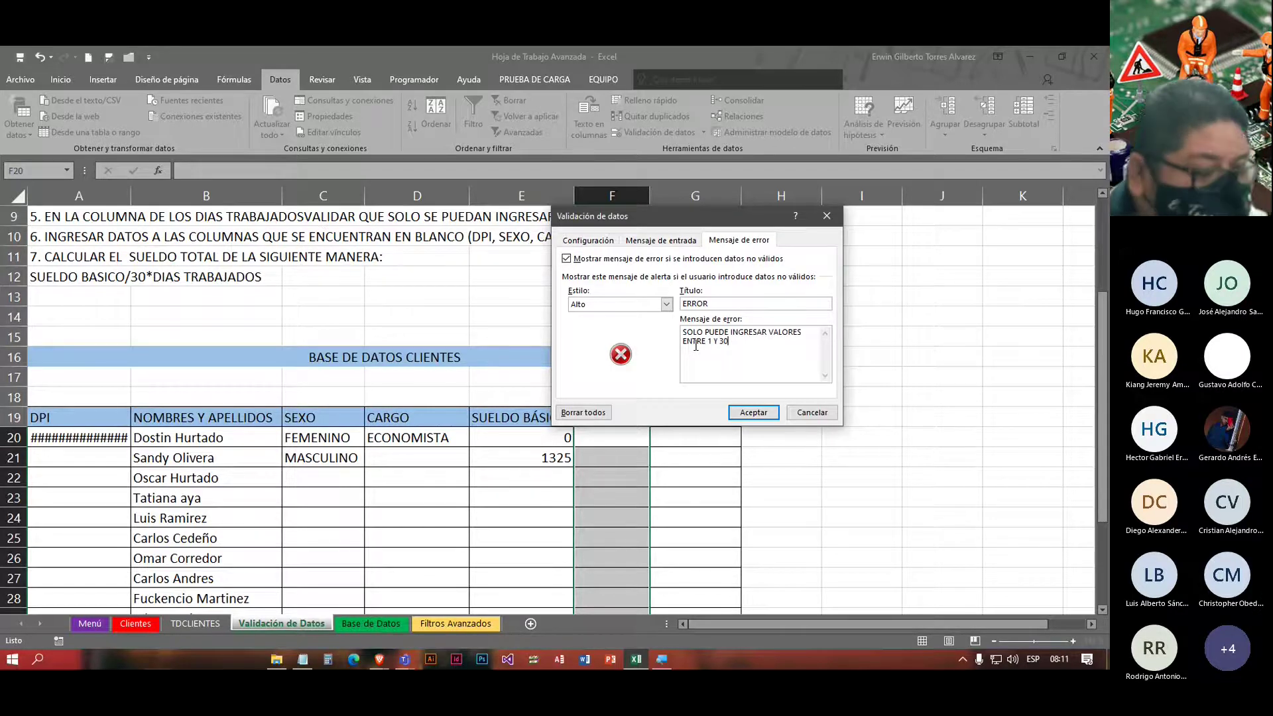
left_click(764, 411)
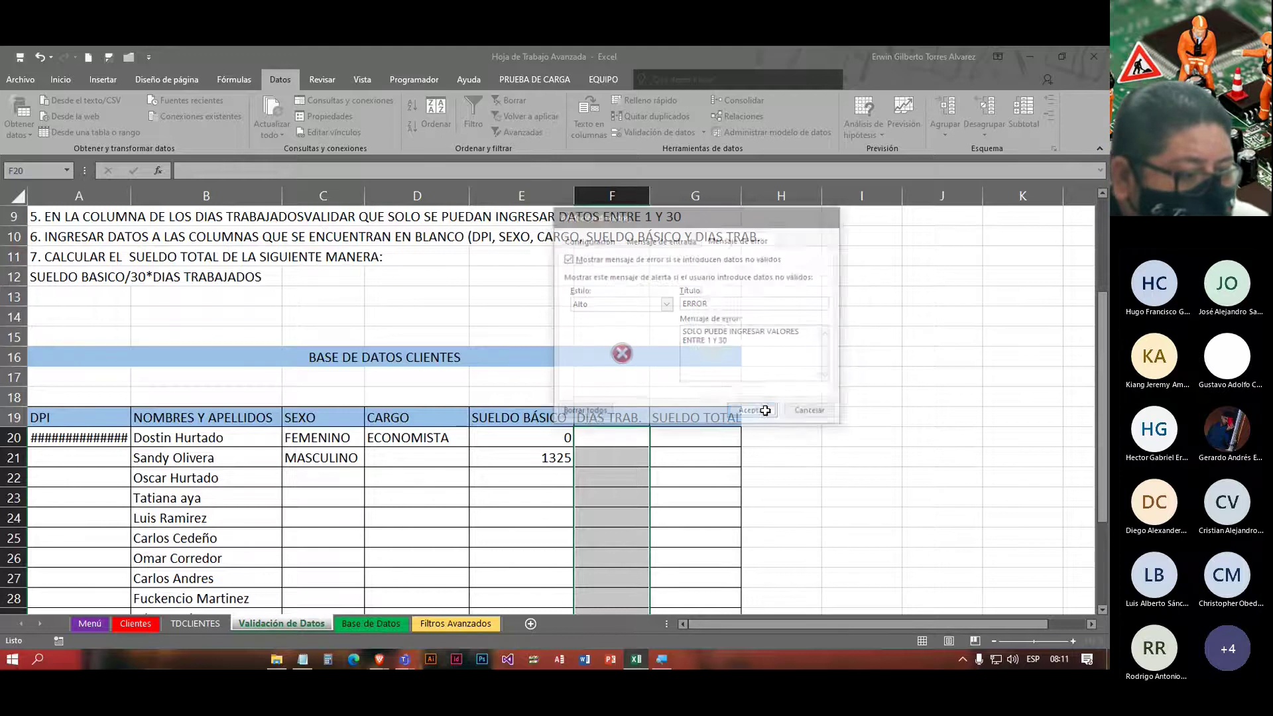
Step: Test the DIAS TRAB. validation by trying 31 in F20, discard it, and enter 5 instead
type("31")
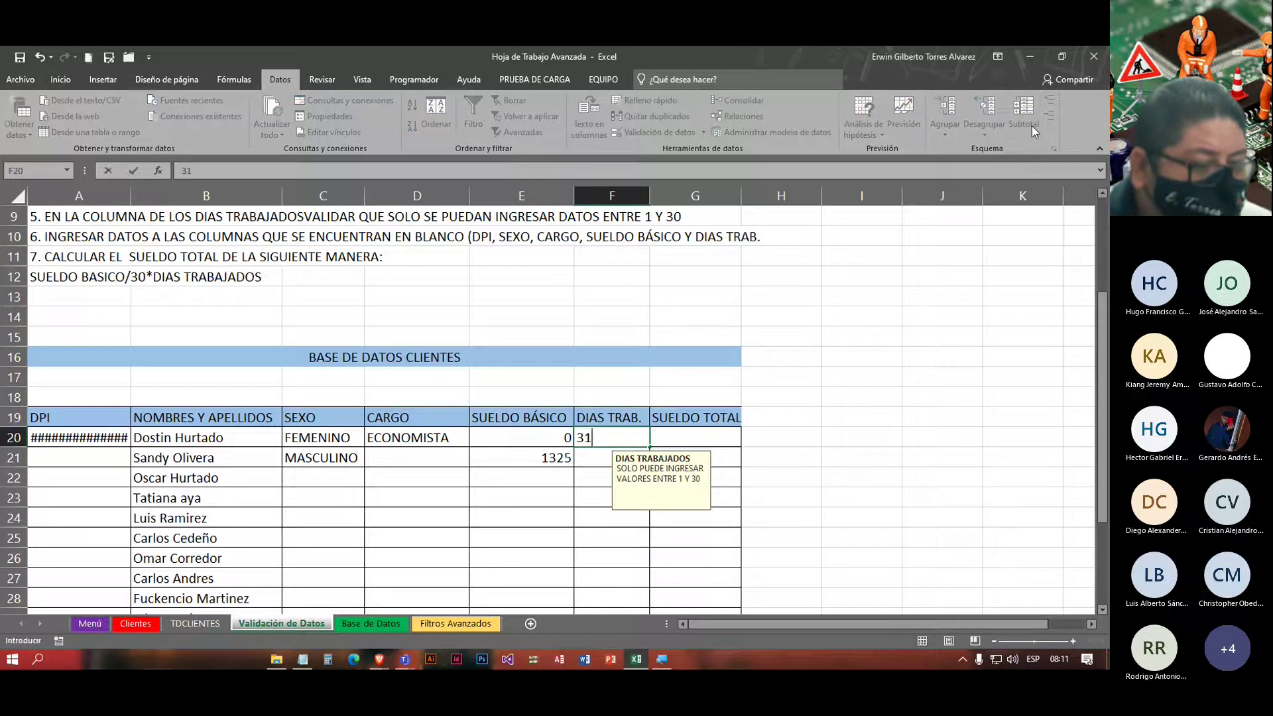
key("Return")
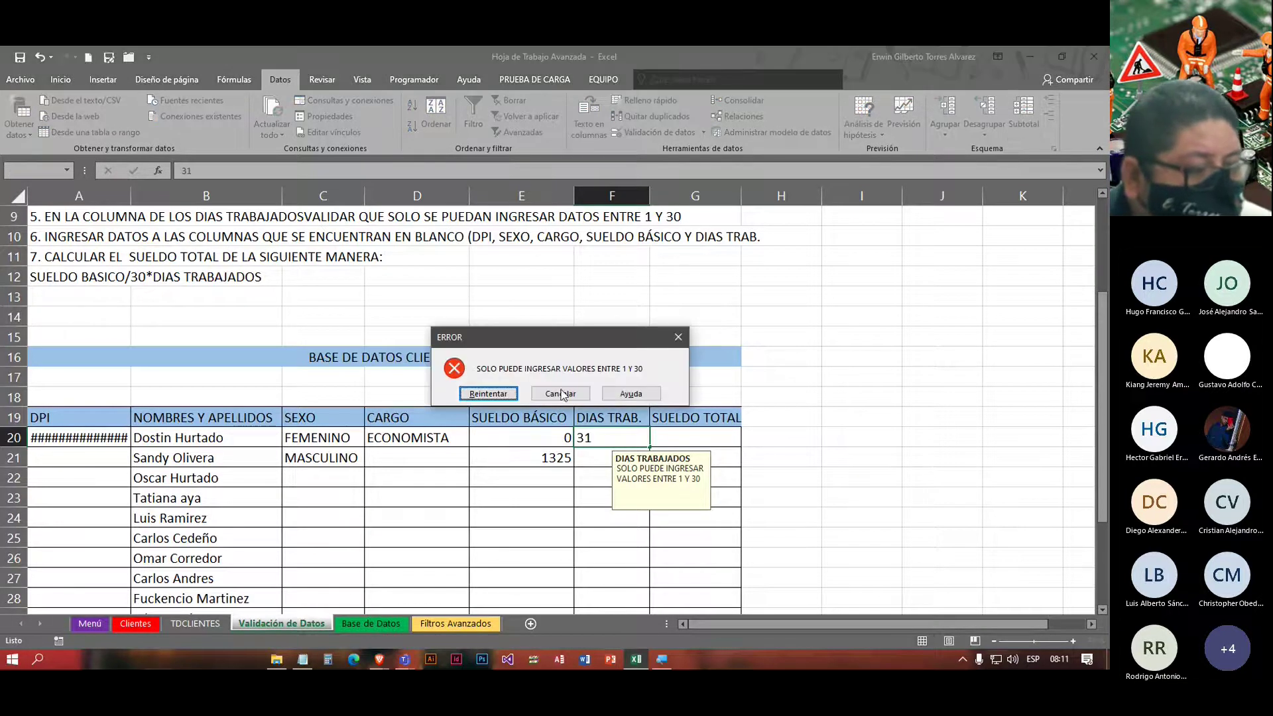
left_click(561, 394)
type("5")
key("Return")
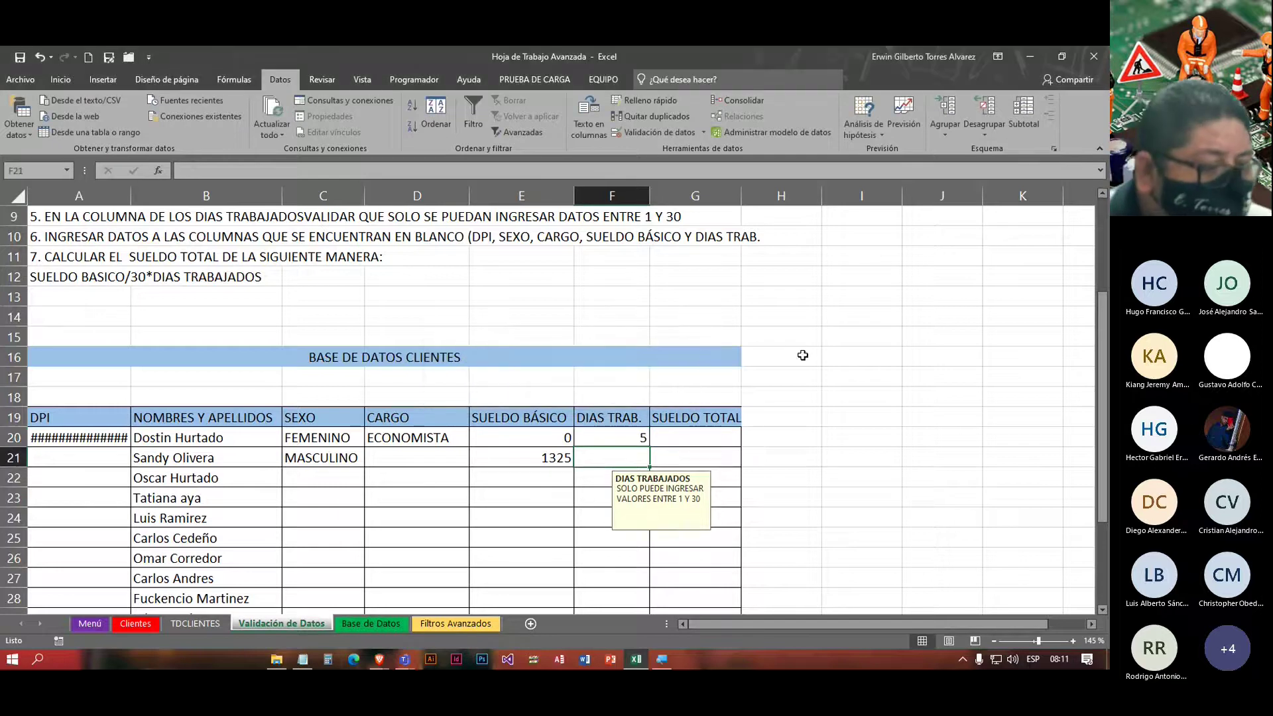
Step: Calculate the first SUELDO TOTAL in G20 with the formula =E20/30*F20
left_click(696, 438)
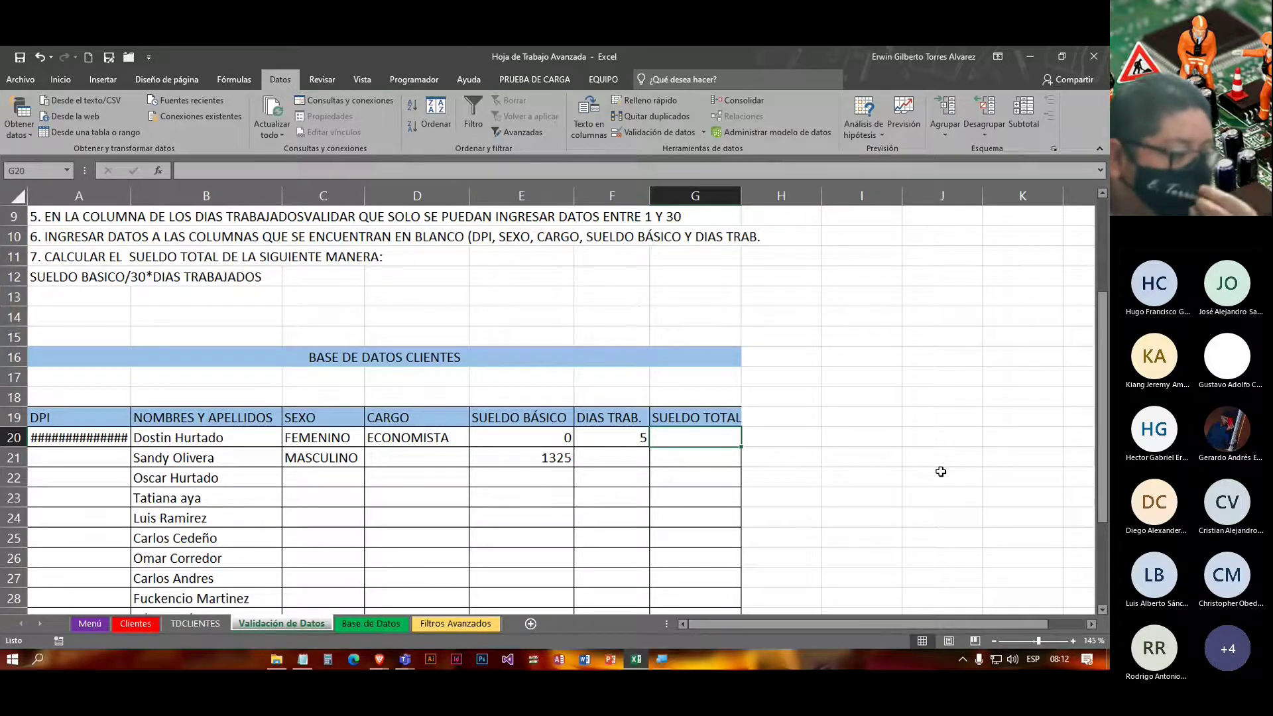
type("=")
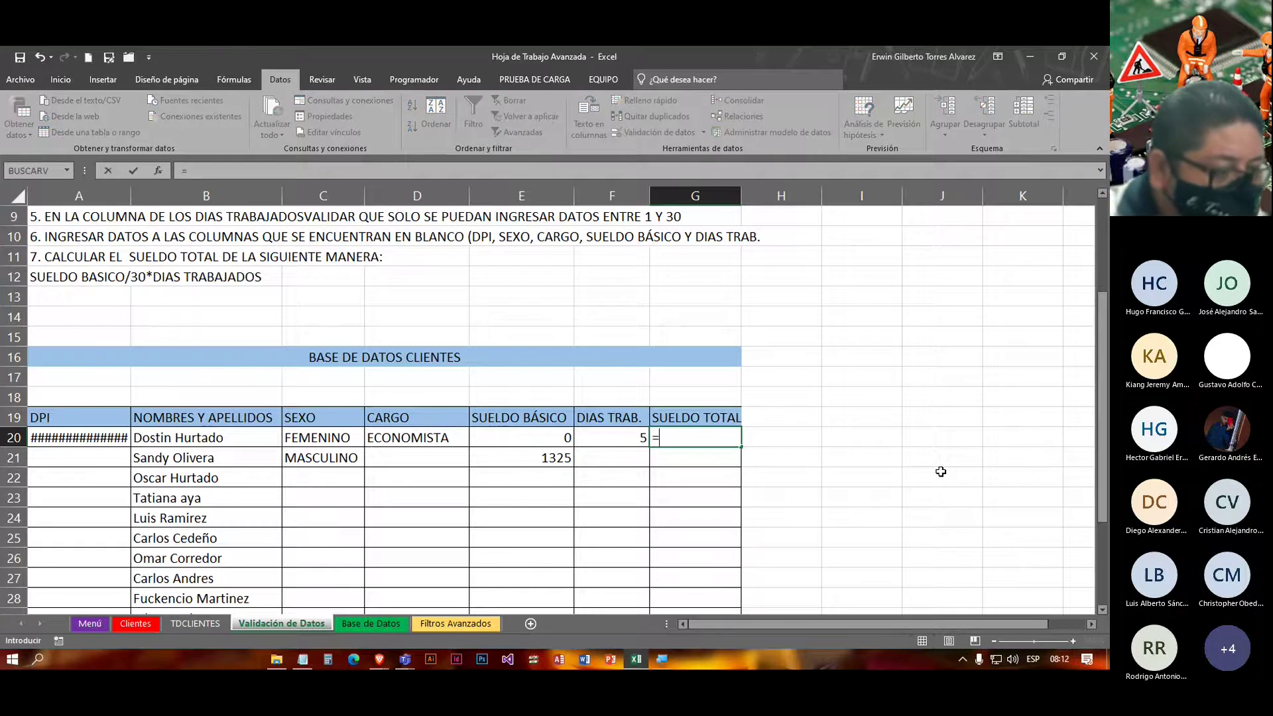
left_click(521, 435)
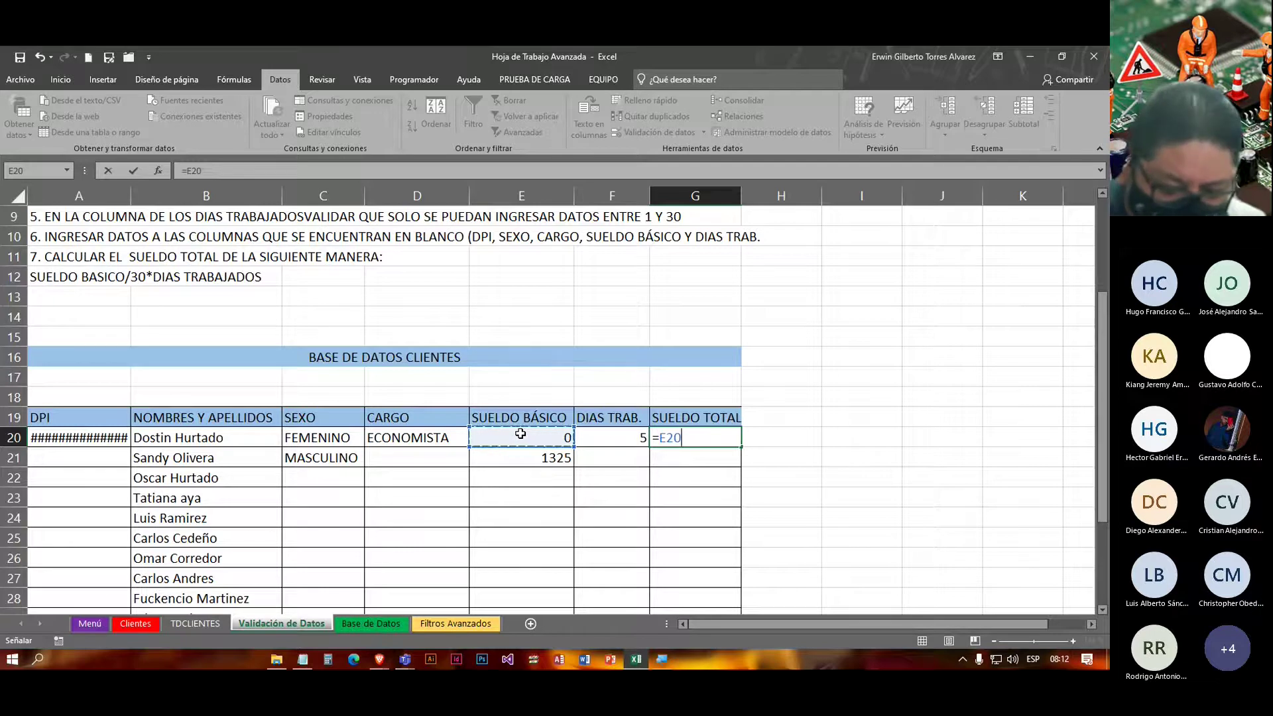
type("/30")
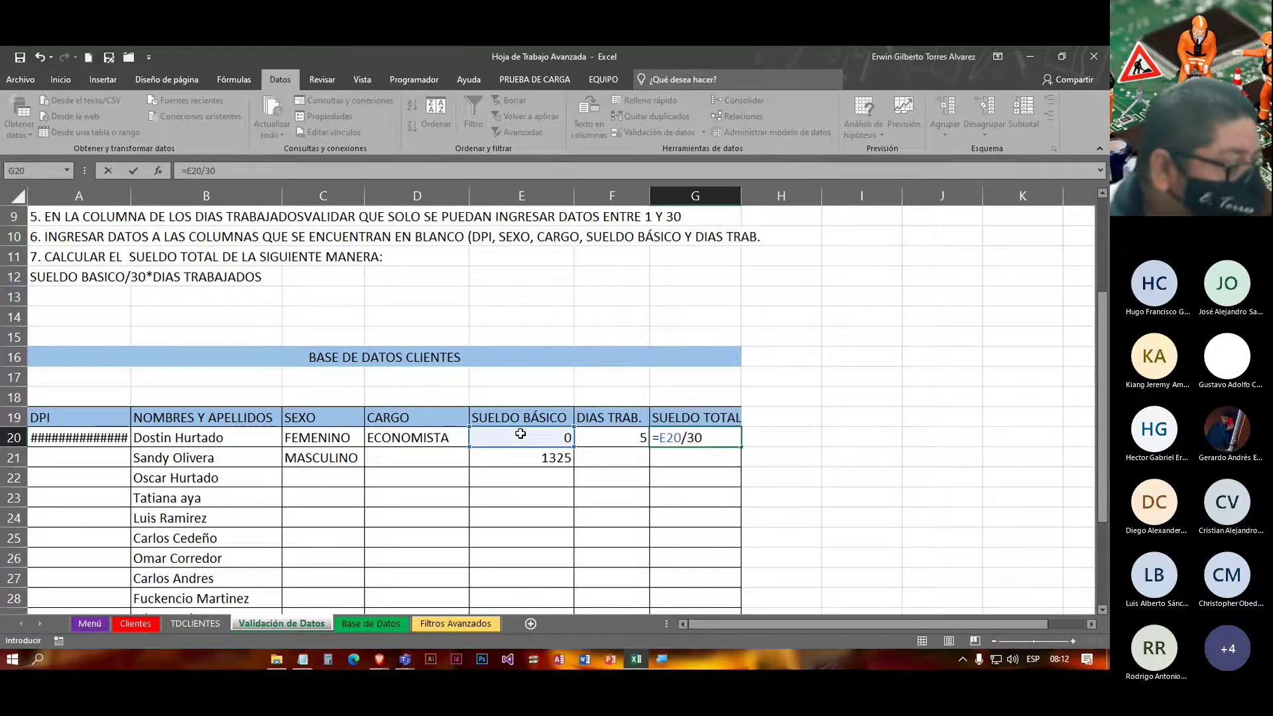
type("*")
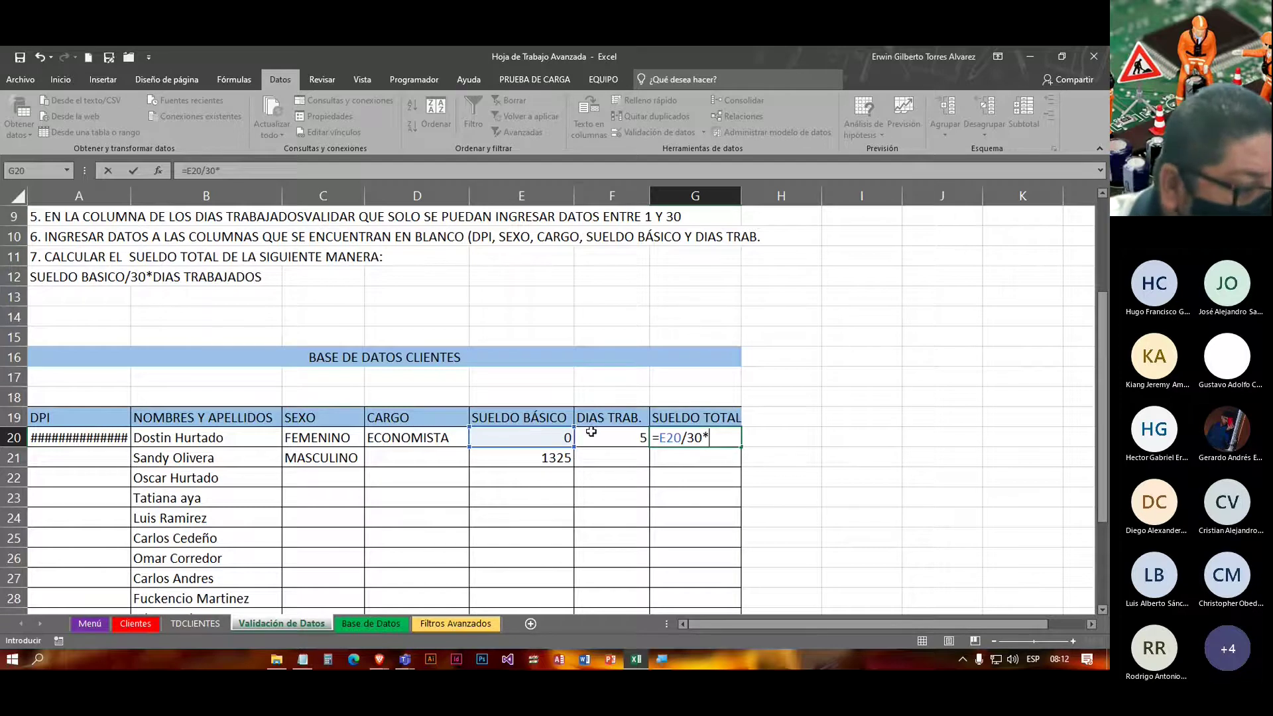
left_click(592, 432)
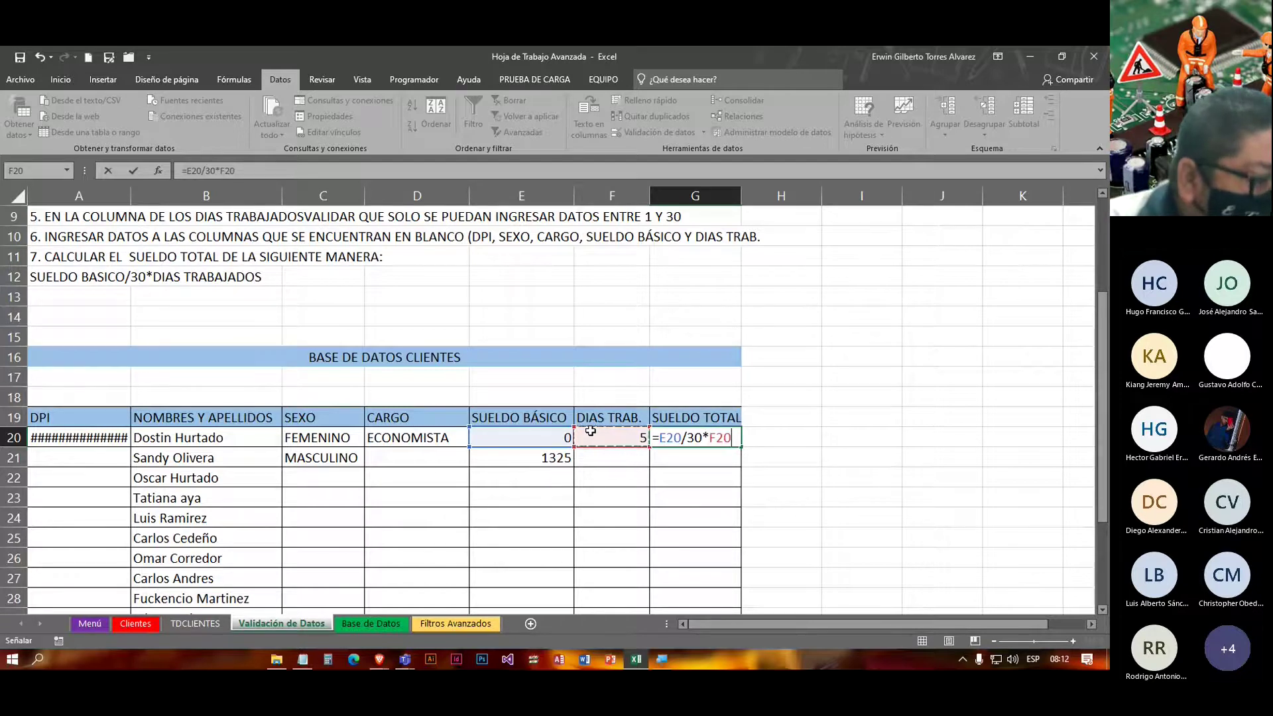
key("Return")
Step: Set the SUELDO BÁSICO in E20 to 1500
left_click(526, 434)
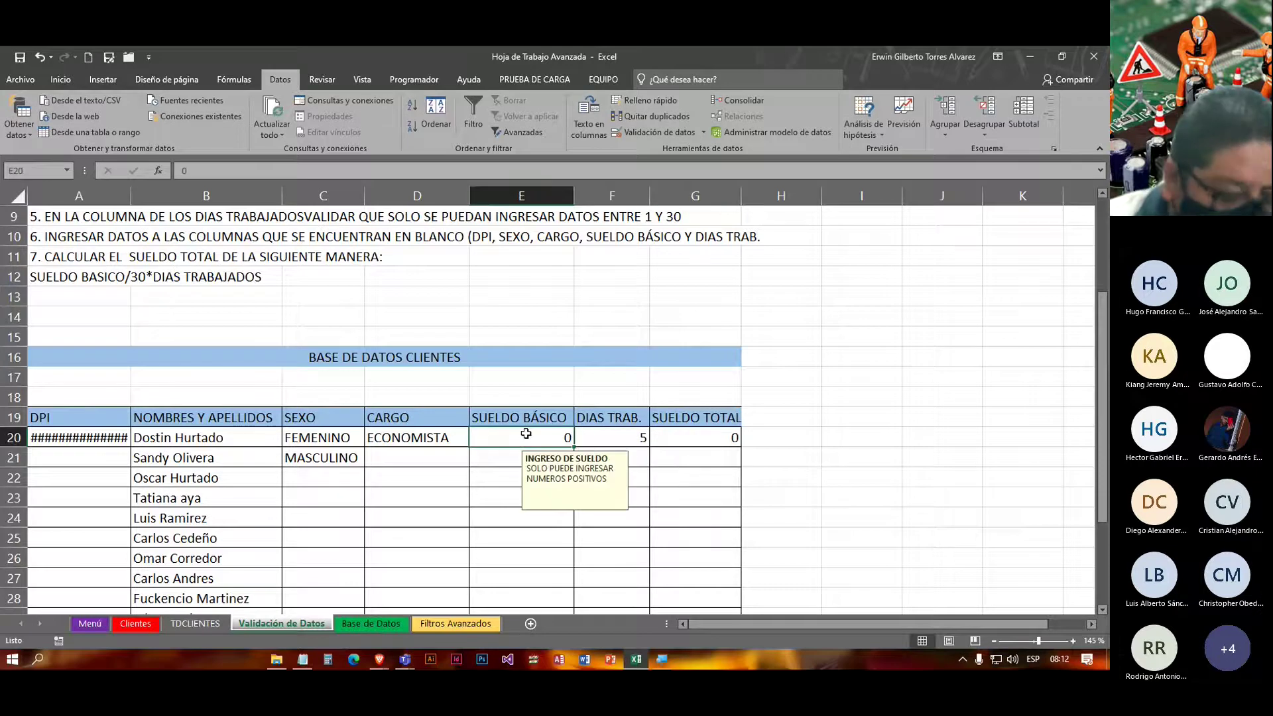
type("1500")
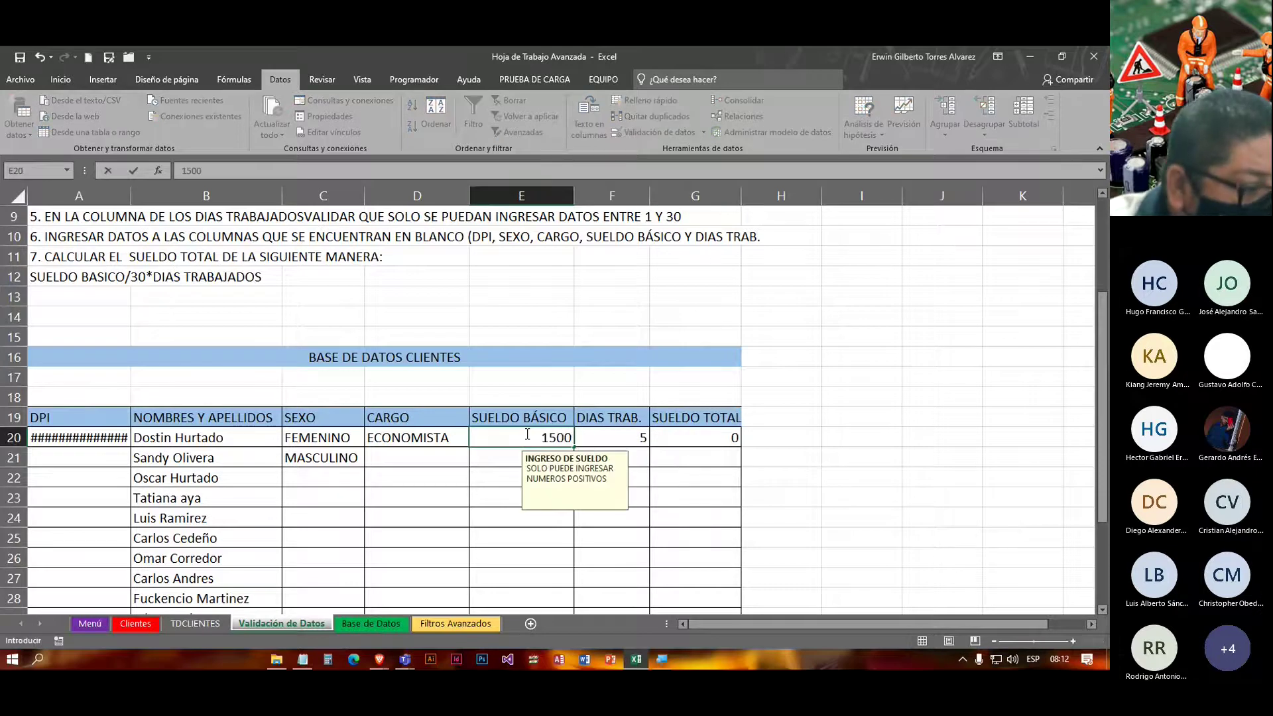
left_click(673, 434)
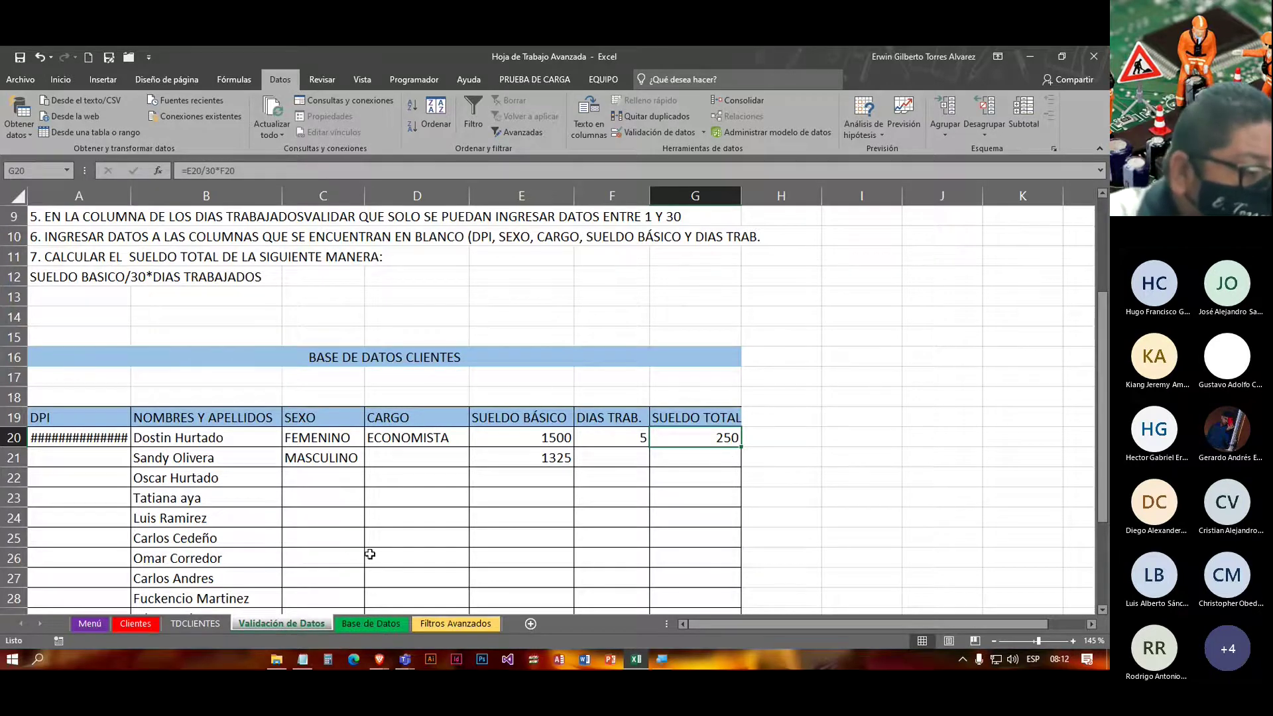
Step: Copy the G20 formula down the SUELDO TOTAL column to the last row of the table
scroll(370, 554, "down", 3)
left_click_drag(740, 266, 708, 561)
left_click(803, 321)
scroll(784, 381, "up", 1)
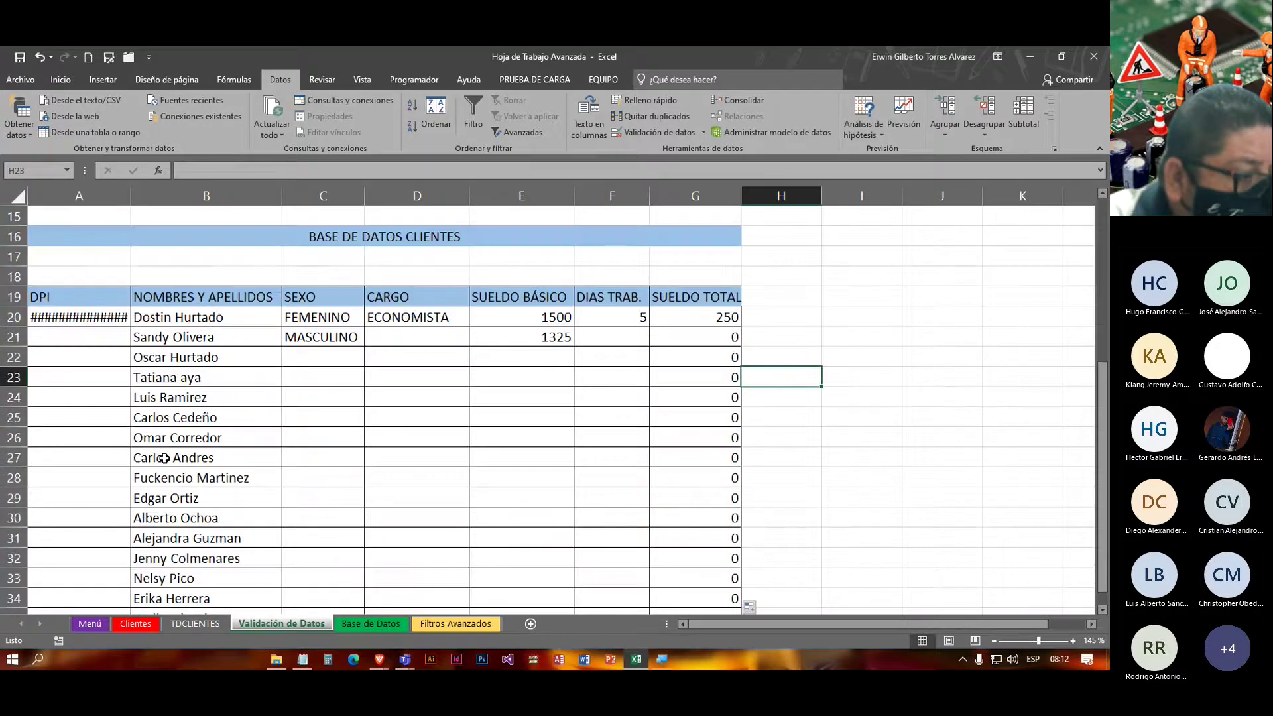
scroll(477, 499, "down", 2)
scroll(438, 483, "up", 5)
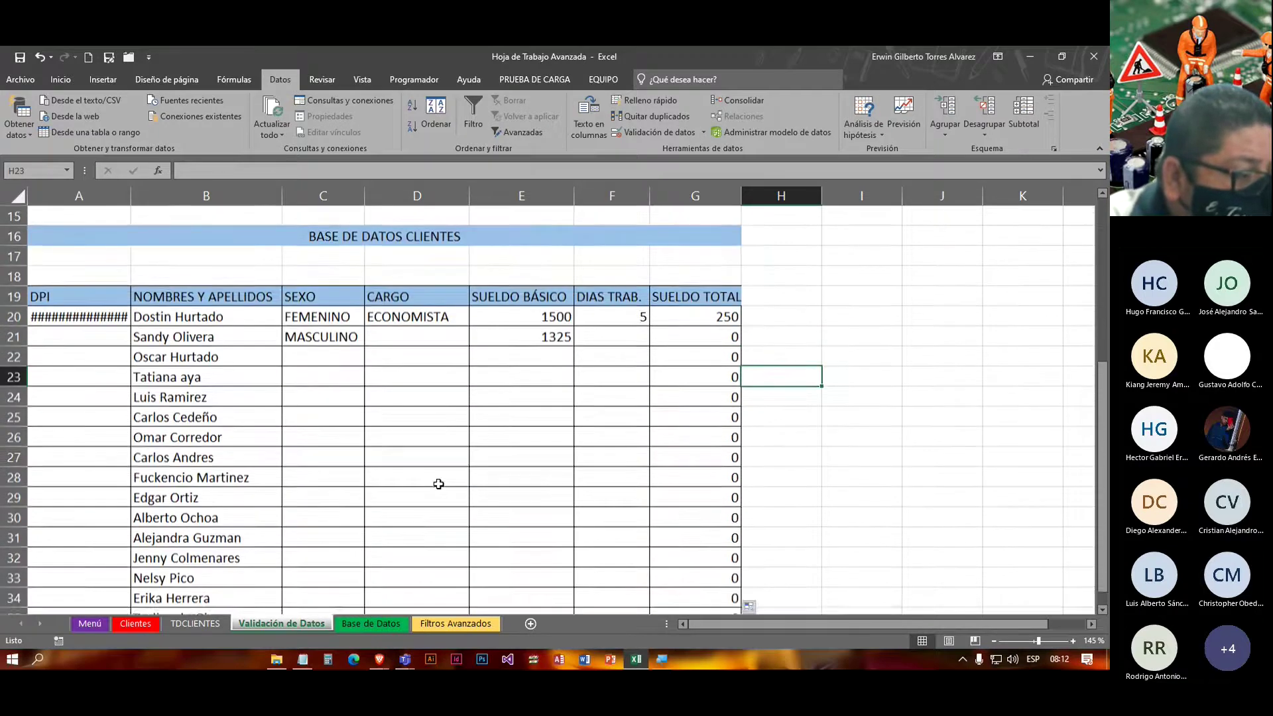
Step: Recheck the Validación de Datos sheet, and open the Base de Datos sheet to examine its VENTAS POR VENDEDOR table and criteria area
scroll(439, 483, "up", 2)
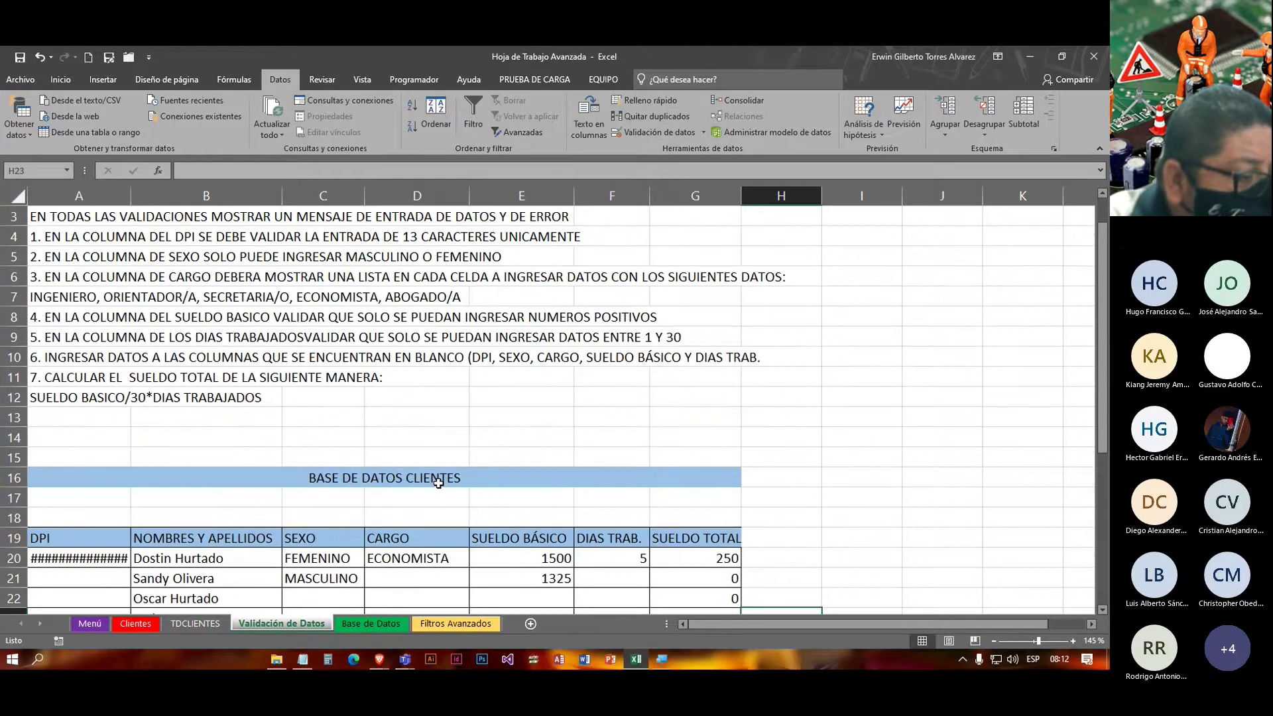
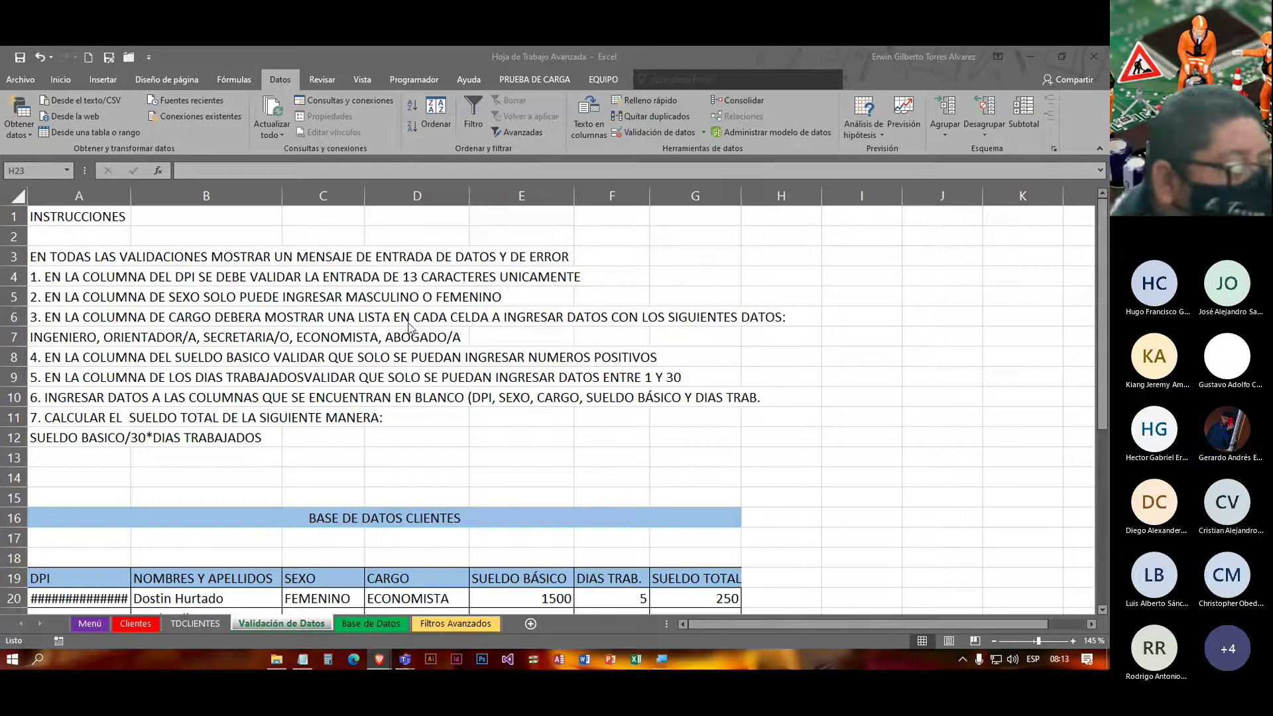
scroll(540, 494, "down", 3)
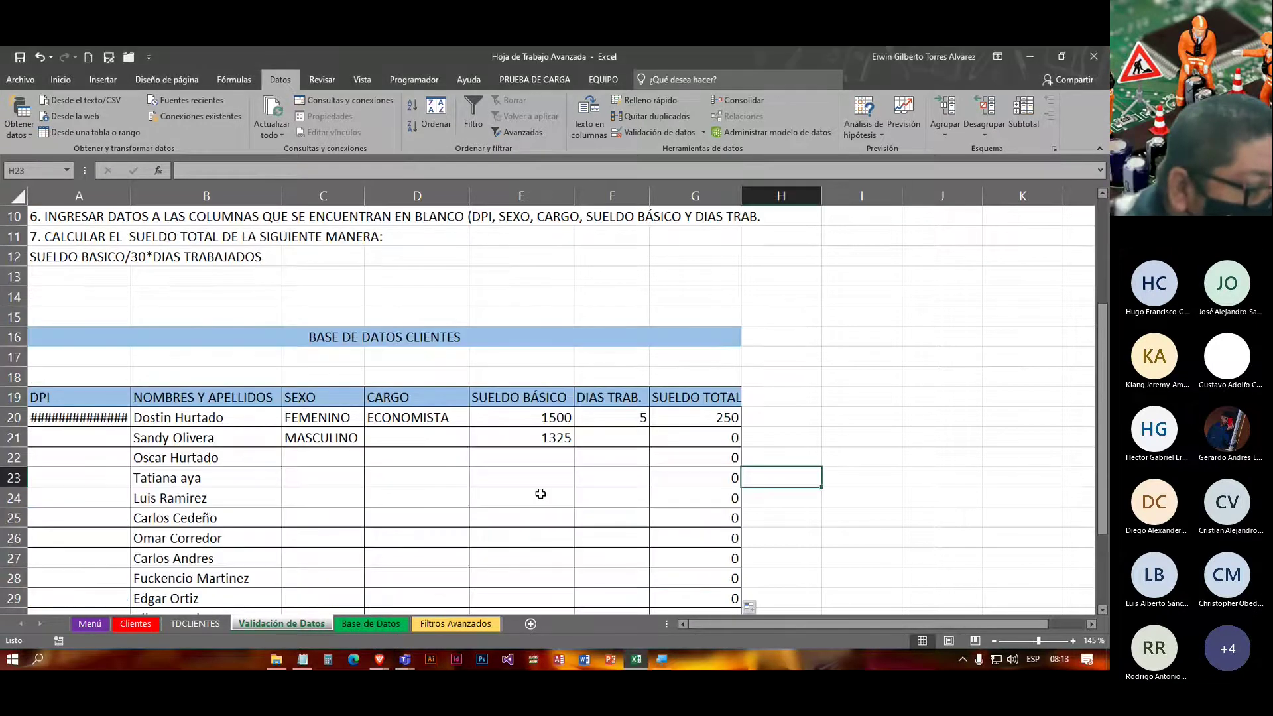
left_click(363, 624)
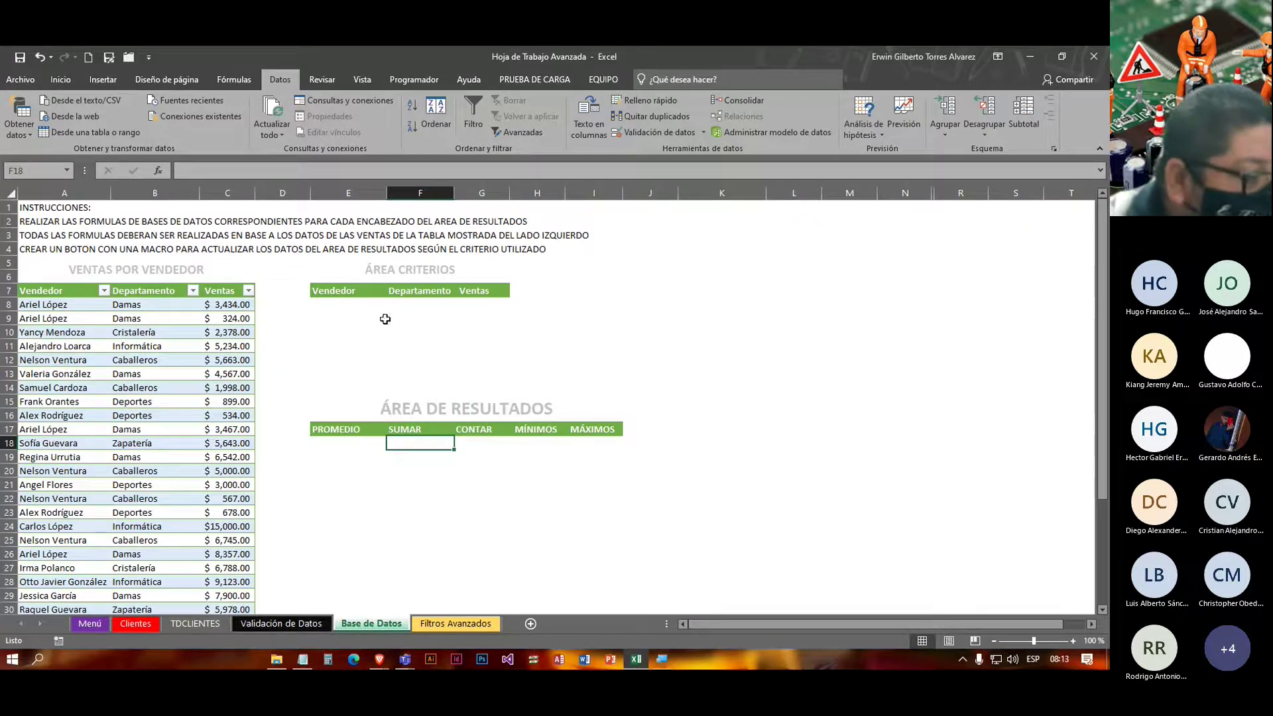
left_click(342, 306)
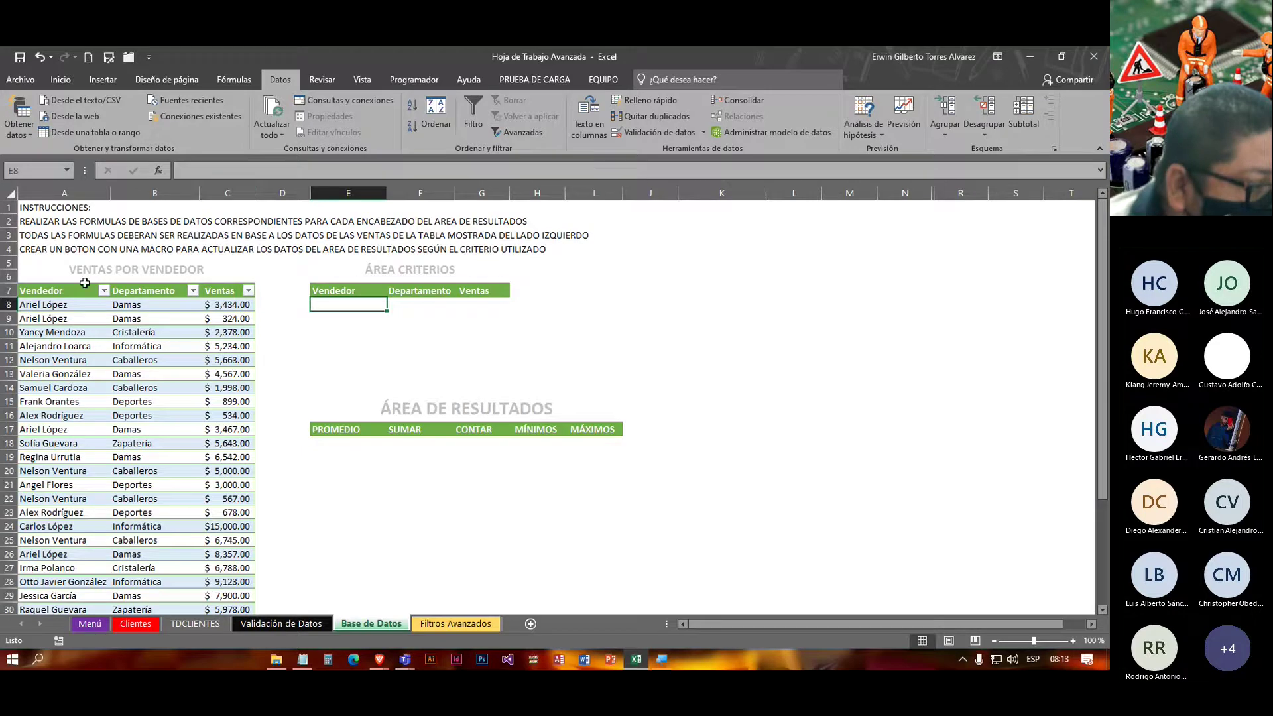
left_click(50, 307)
scroll(79, 356, "down", 2)
scroll(79, 356, "down", 5)
scroll(80, 356, "up", 7)
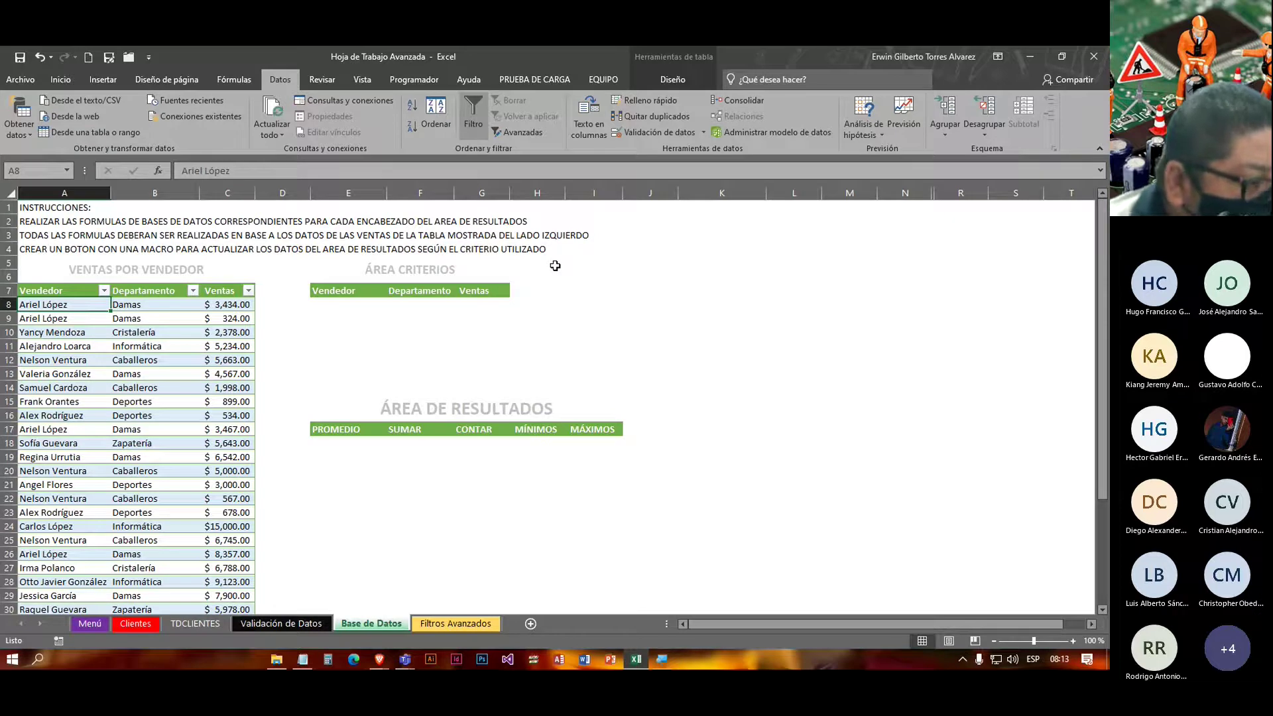
Step: Delete columns N through R, including the hidden ones between them, from the Base de Datos sheet
left_click(327, 307)
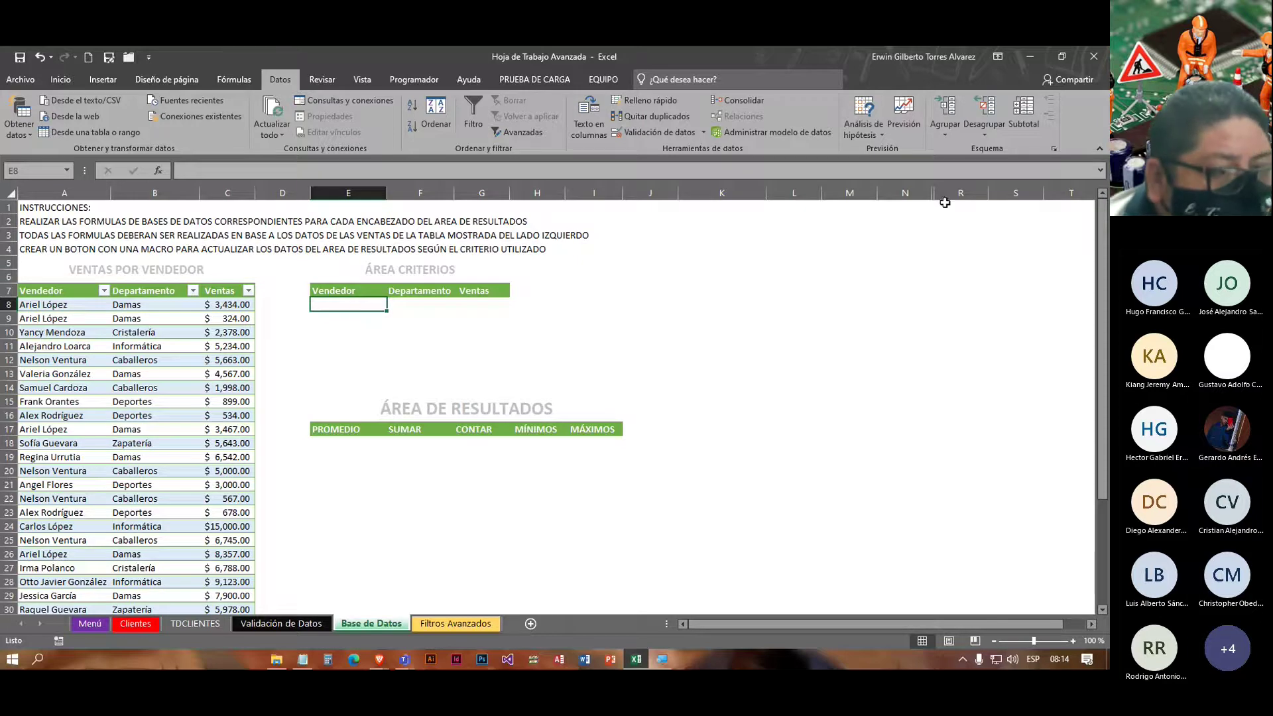
left_click_drag(905, 193, 961, 193)
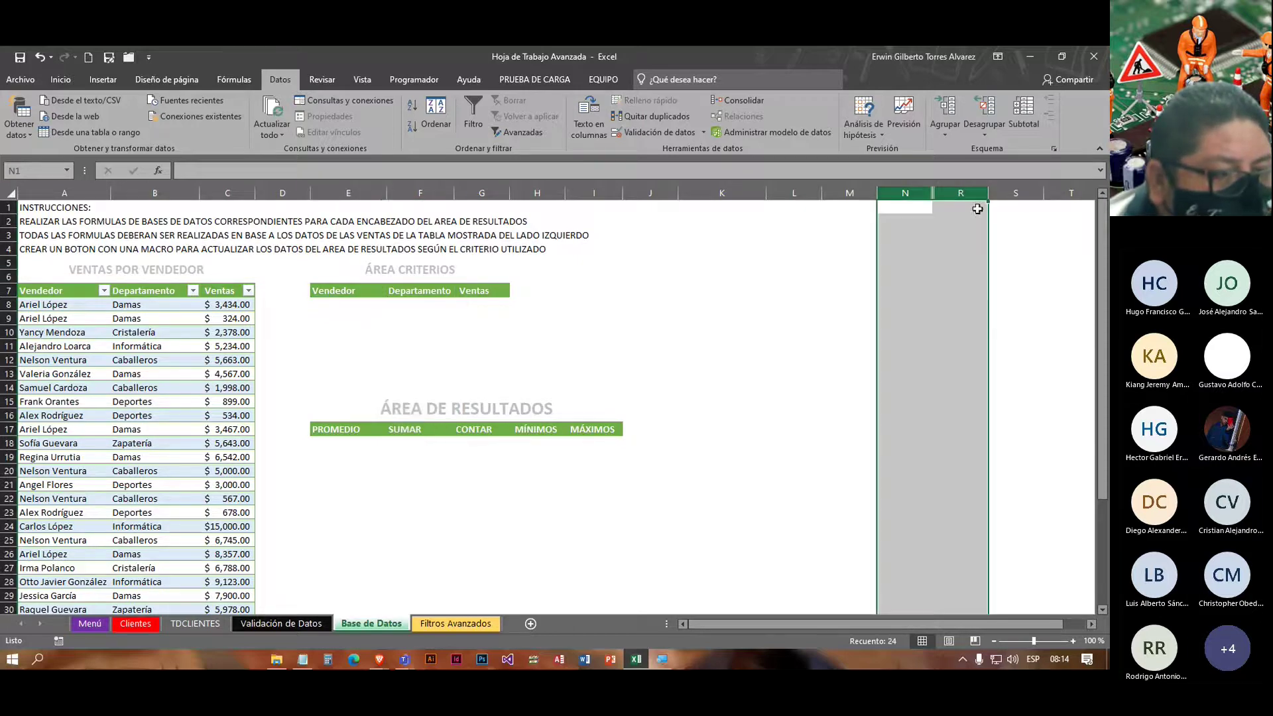
right_click(959, 194)
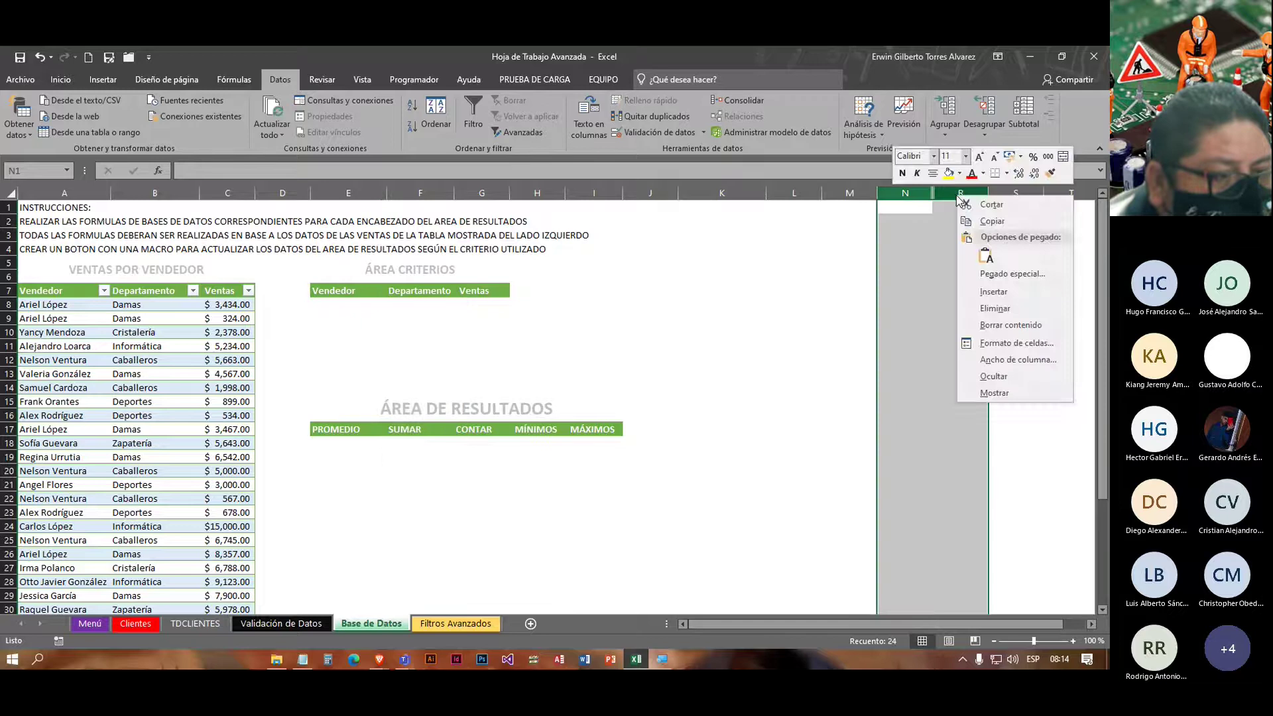
left_click(1015, 313)
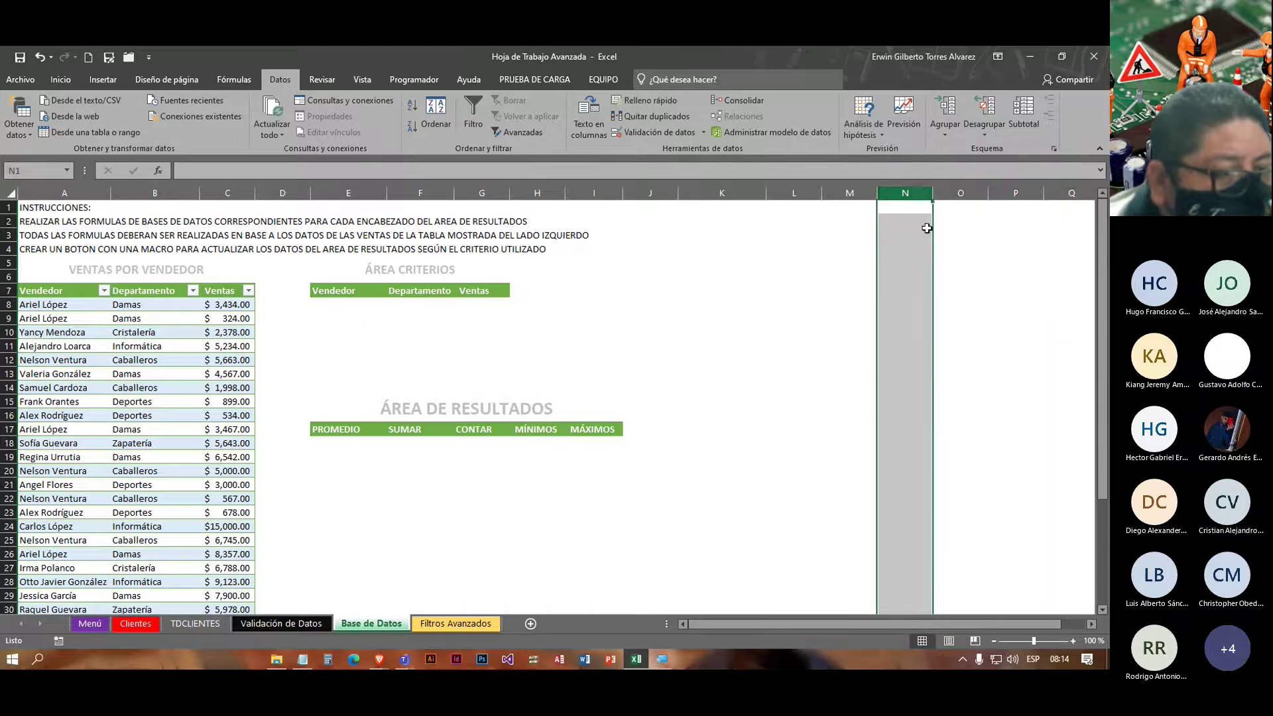
left_click(879, 236)
Step: Copy all seller names from the Vendedor column of the sales table, starting at A8, into column O from O5
left_click(44, 306)
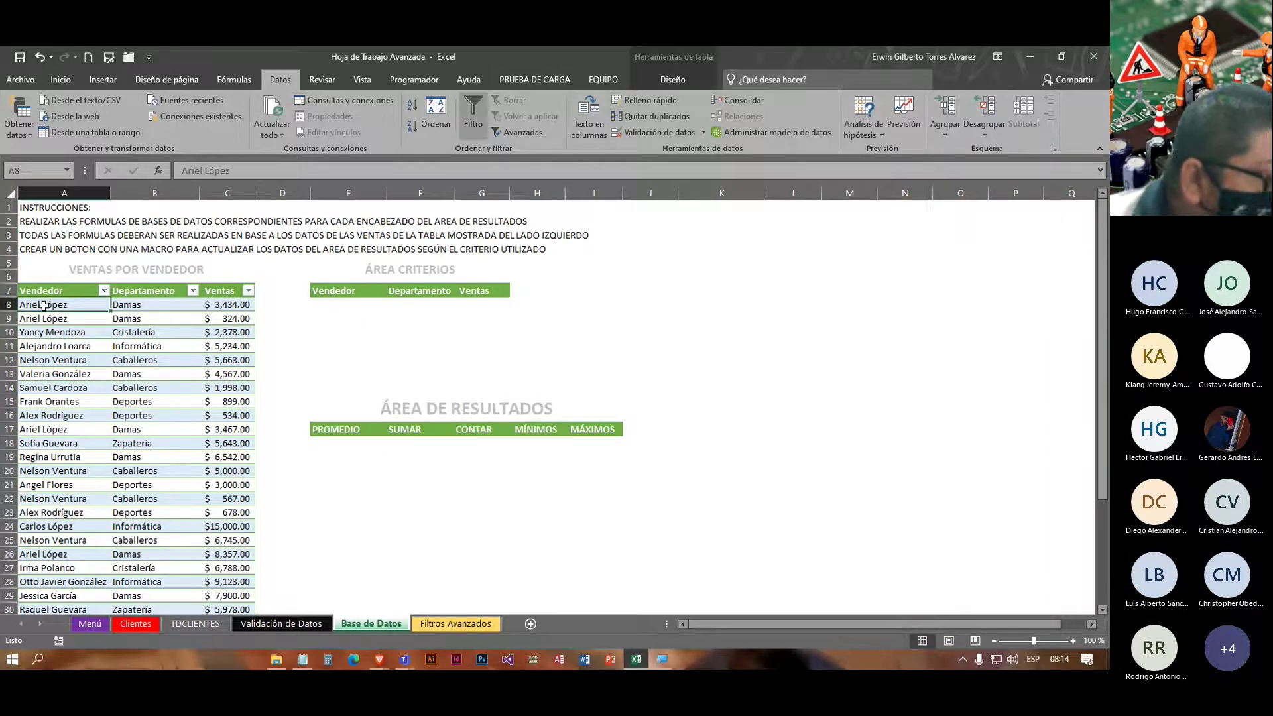
key("ctrl+shift+Down")
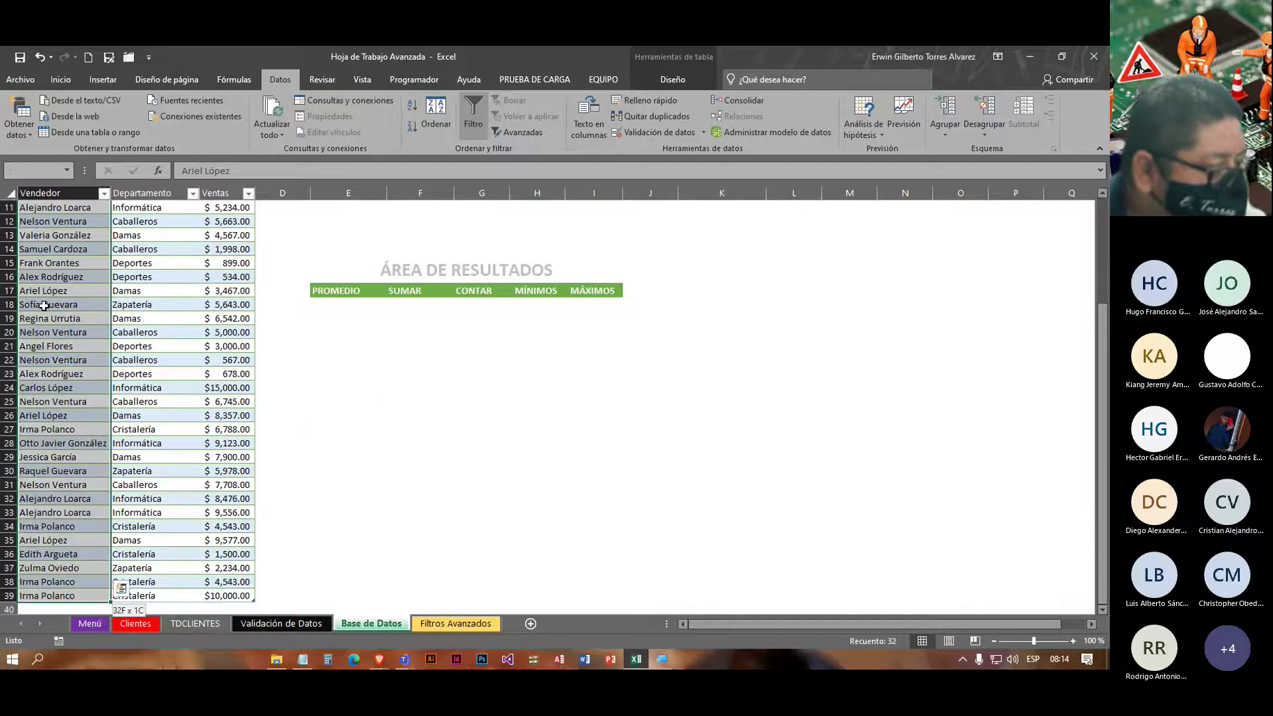
key("ctrl+c")
scroll(682, 252, "up", 2)
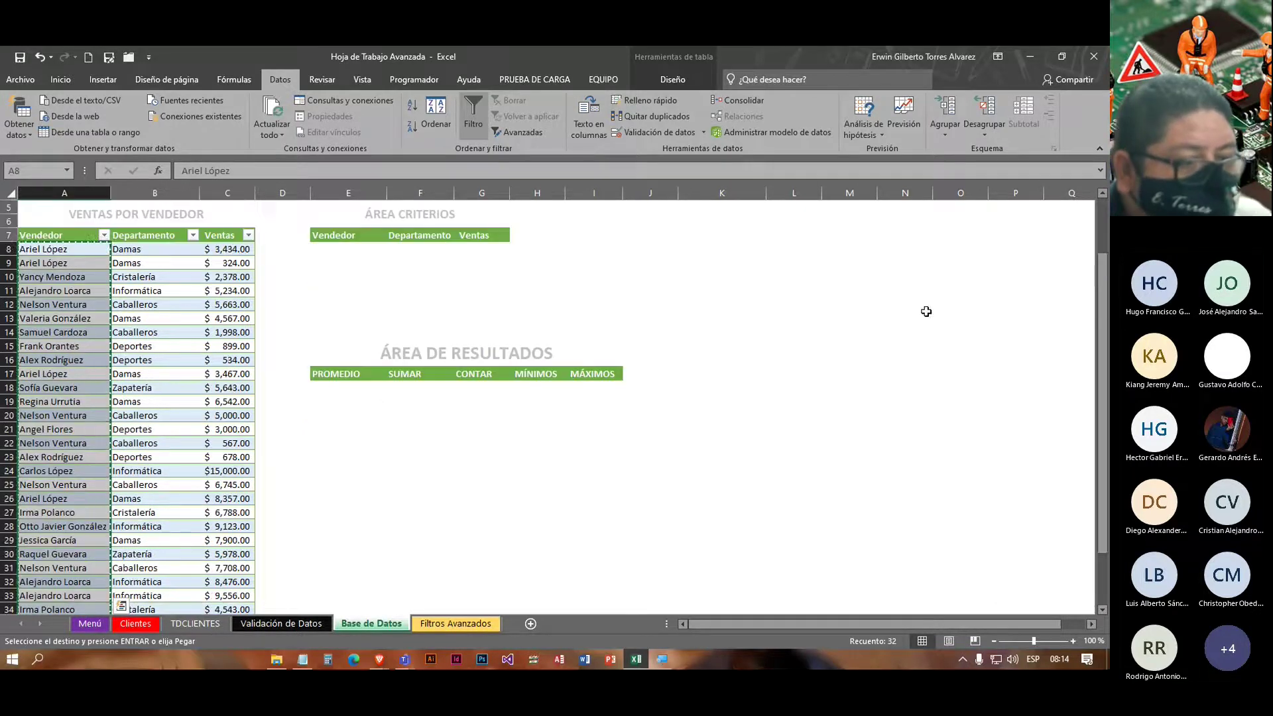
left_click(961, 234)
left_click(963, 207)
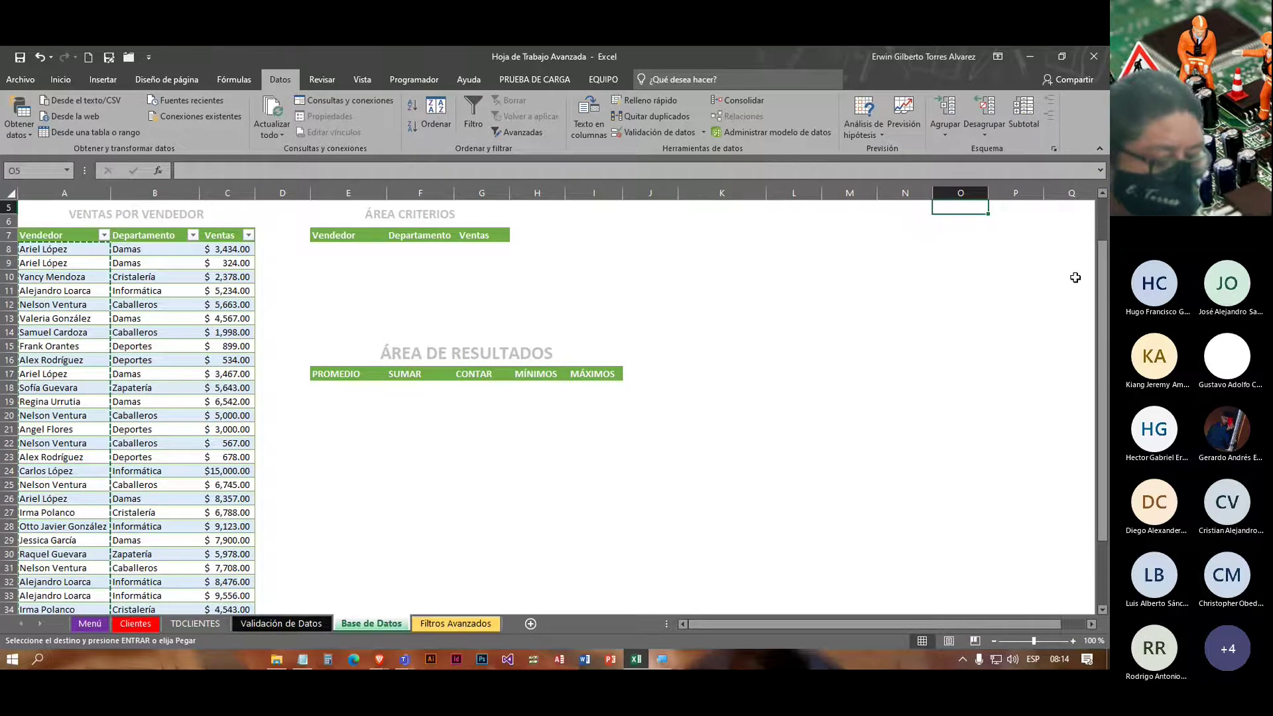
key("ctrl+v")
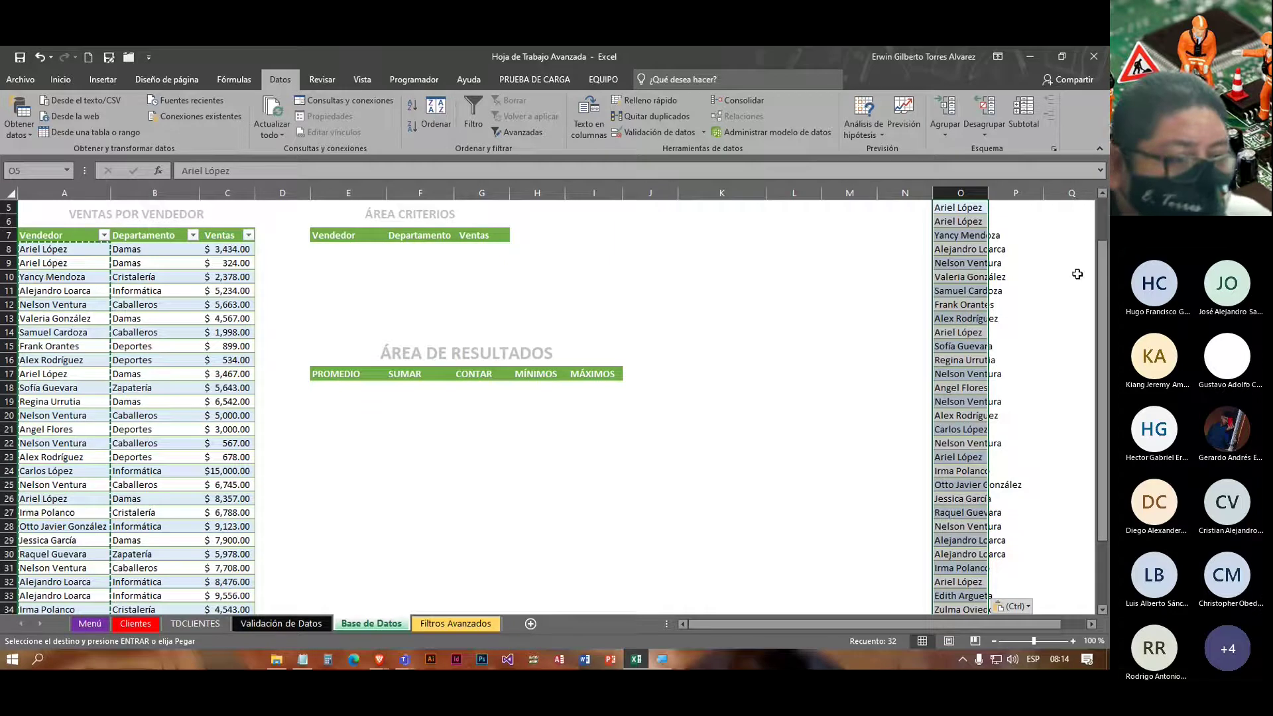
Step: Remove duplicates from the copied seller list with its first row as header, and clear the repeated entry in O5
left_click(639, 117)
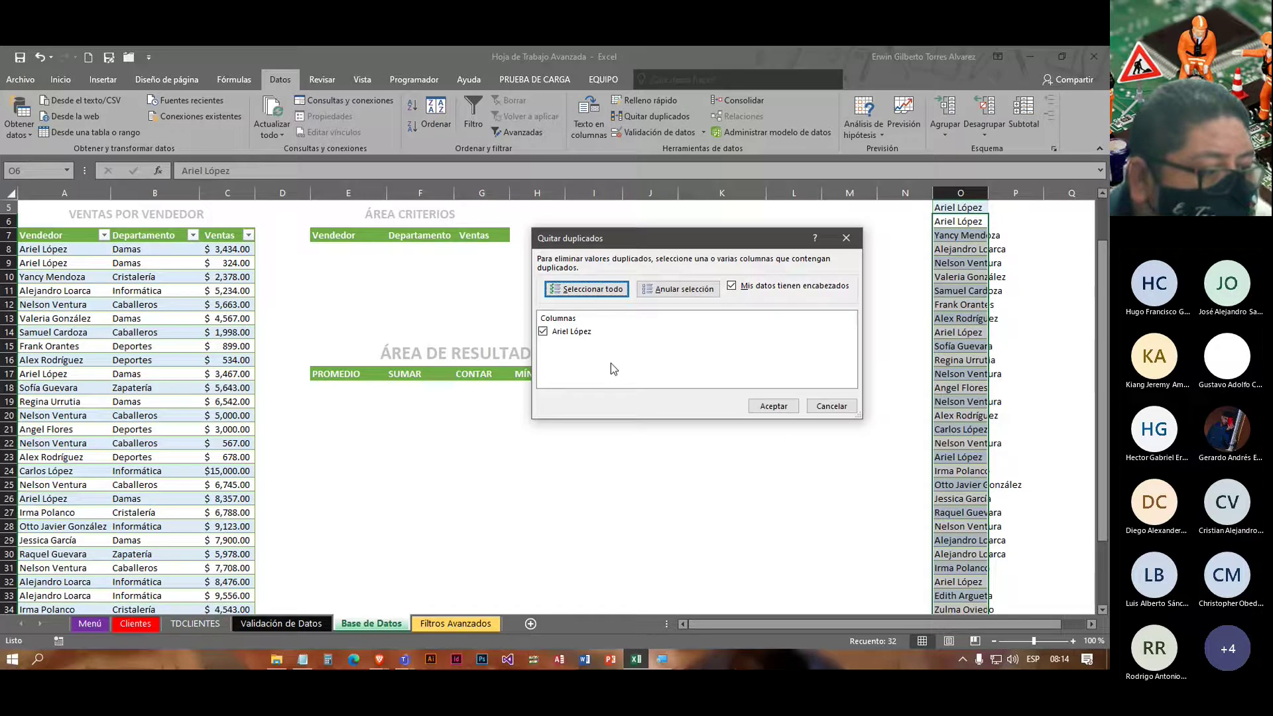
left_click(773, 406)
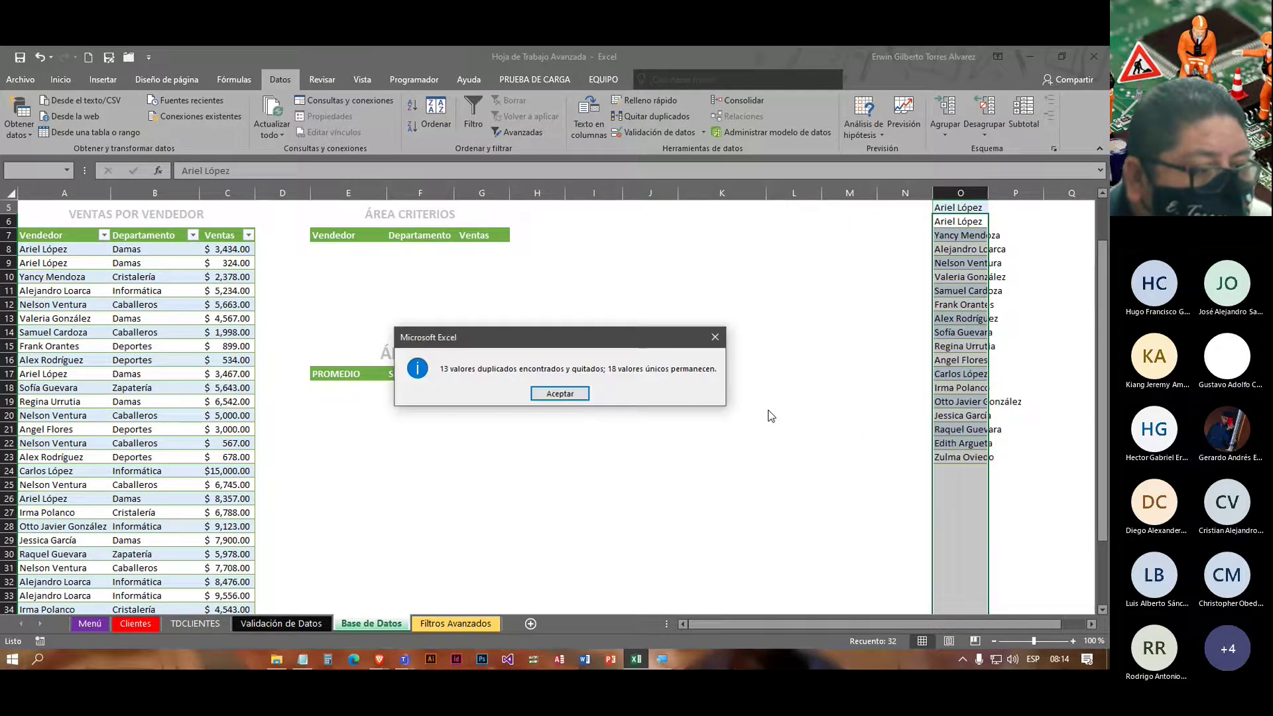
left_click(588, 391)
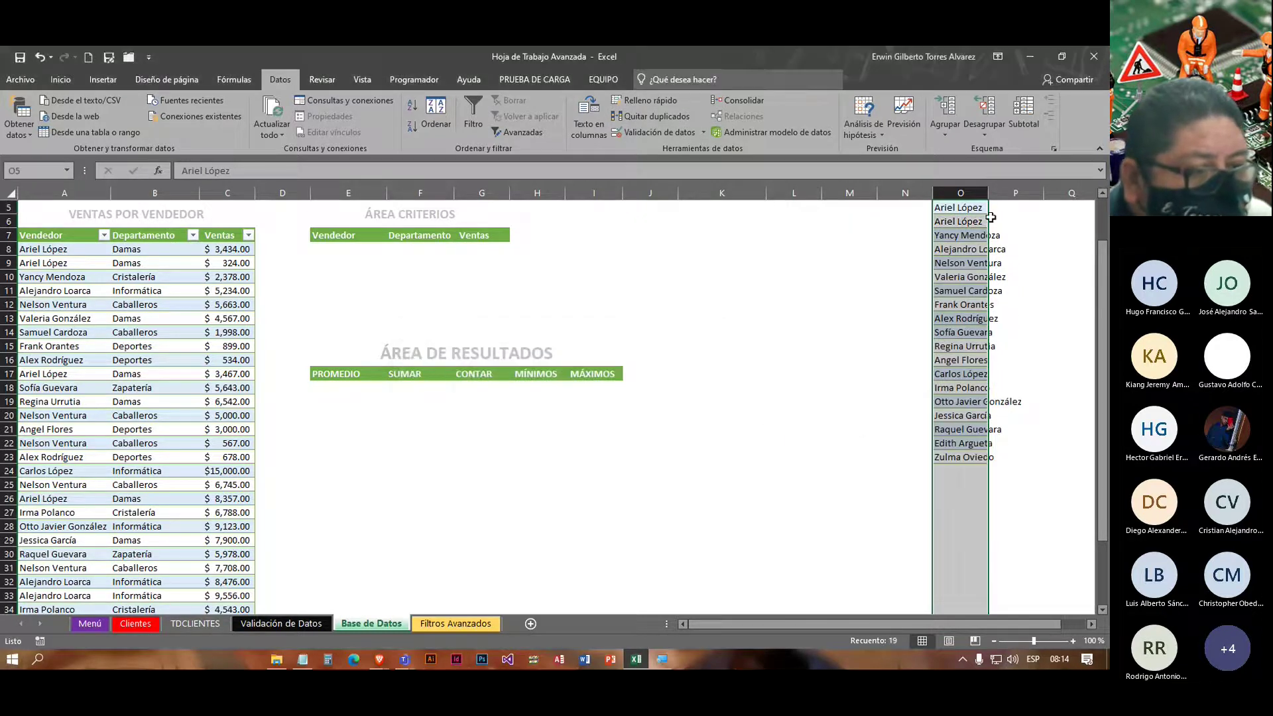
left_click(972, 208)
key("Delete")
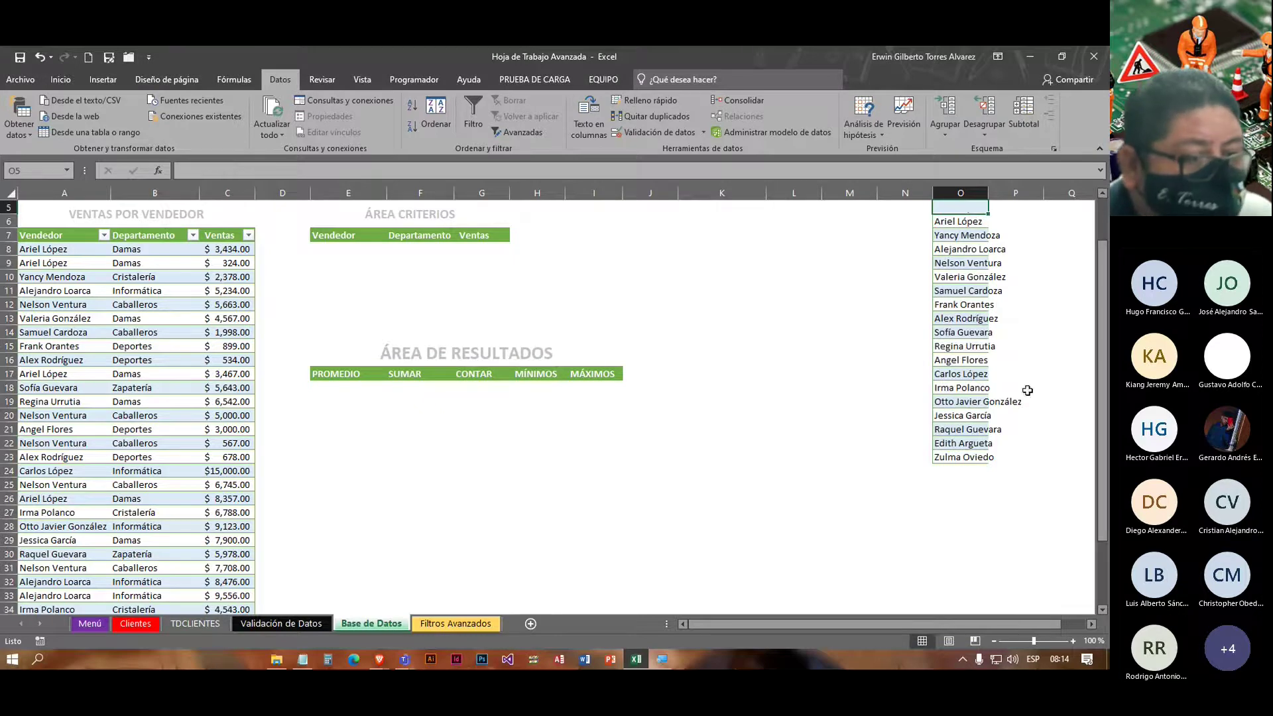
left_click_drag(963, 220, 968, 460)
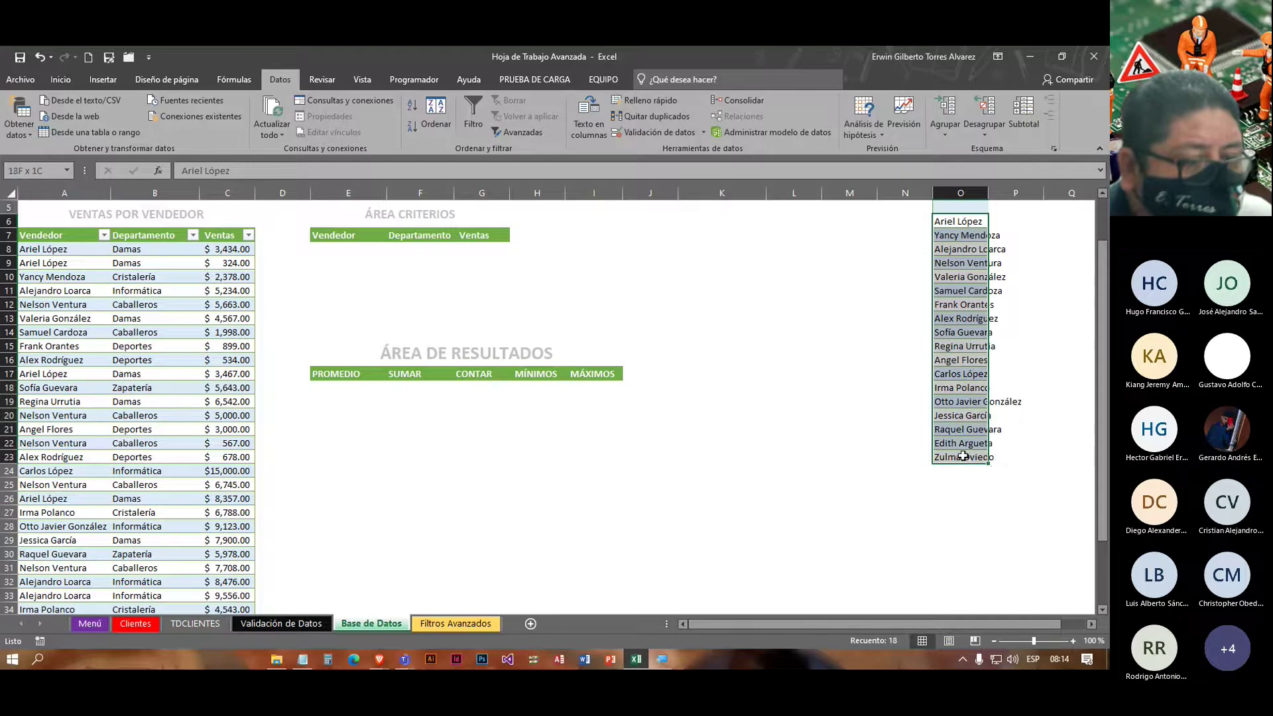
left_click(980, 495)
left_click_drag(957, 224, 962, 455)
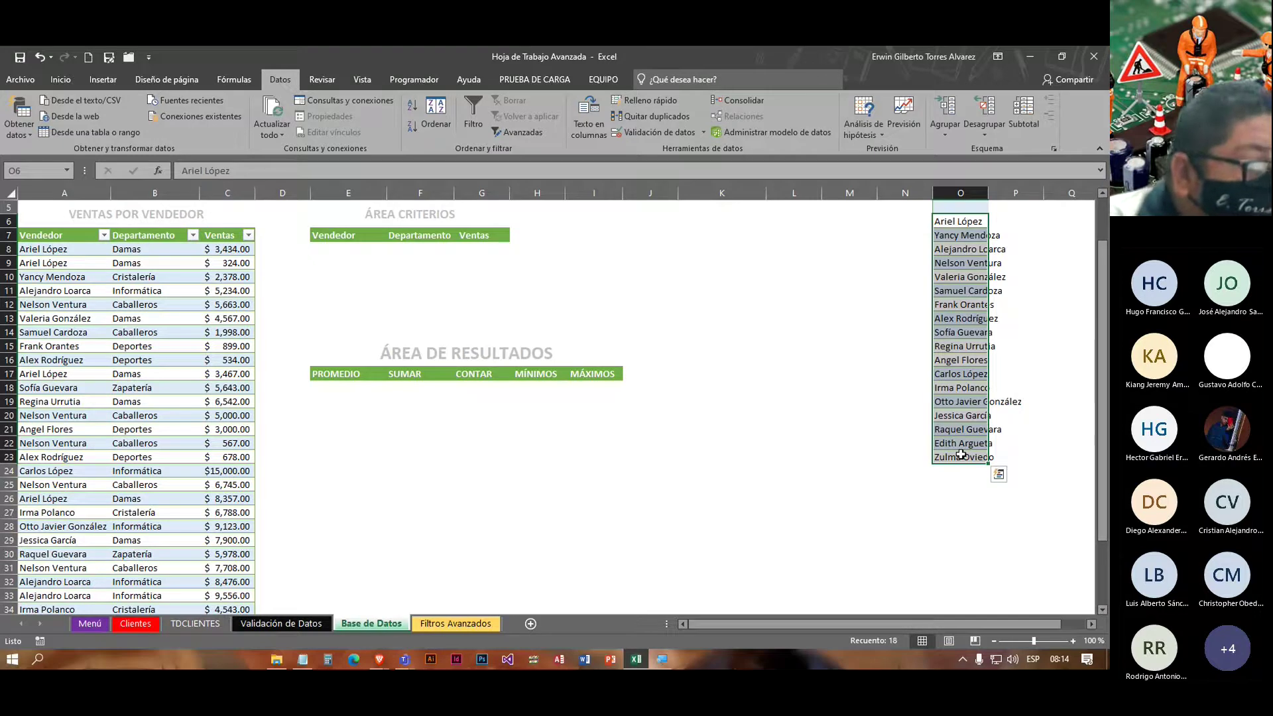
left_click(1065, 219)
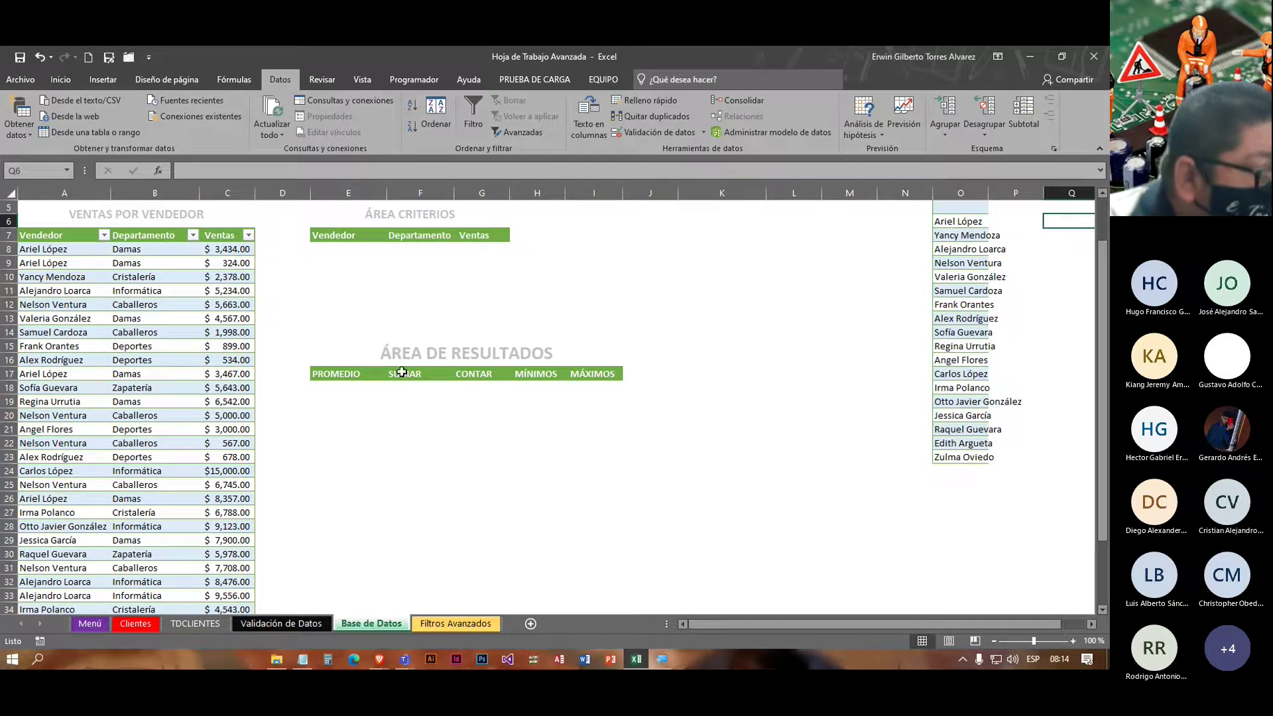
Step: Copy all entries of the sales table's Departamento column, starting at B8, into column Q from Q5
left_click_drag(134, 249, 166, 575)
key("ctrl+c")
scroll(1049, 236, "up", 4)
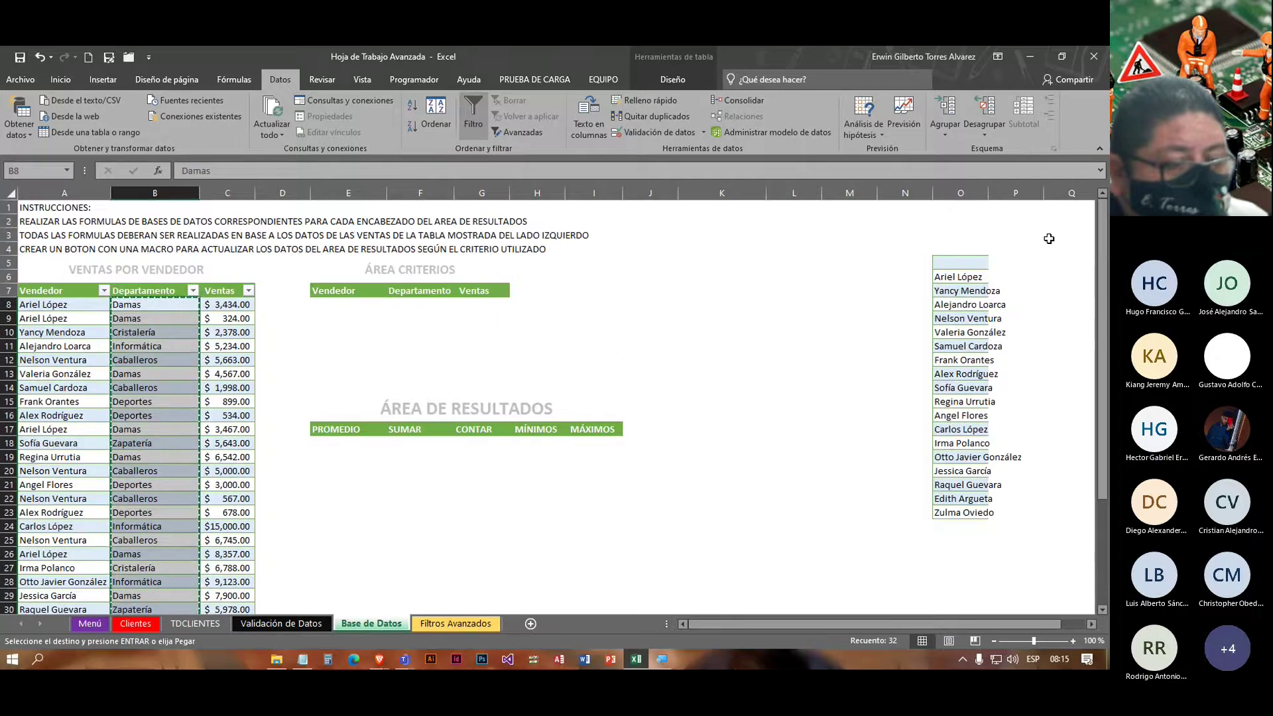
left_click(1060, 261)
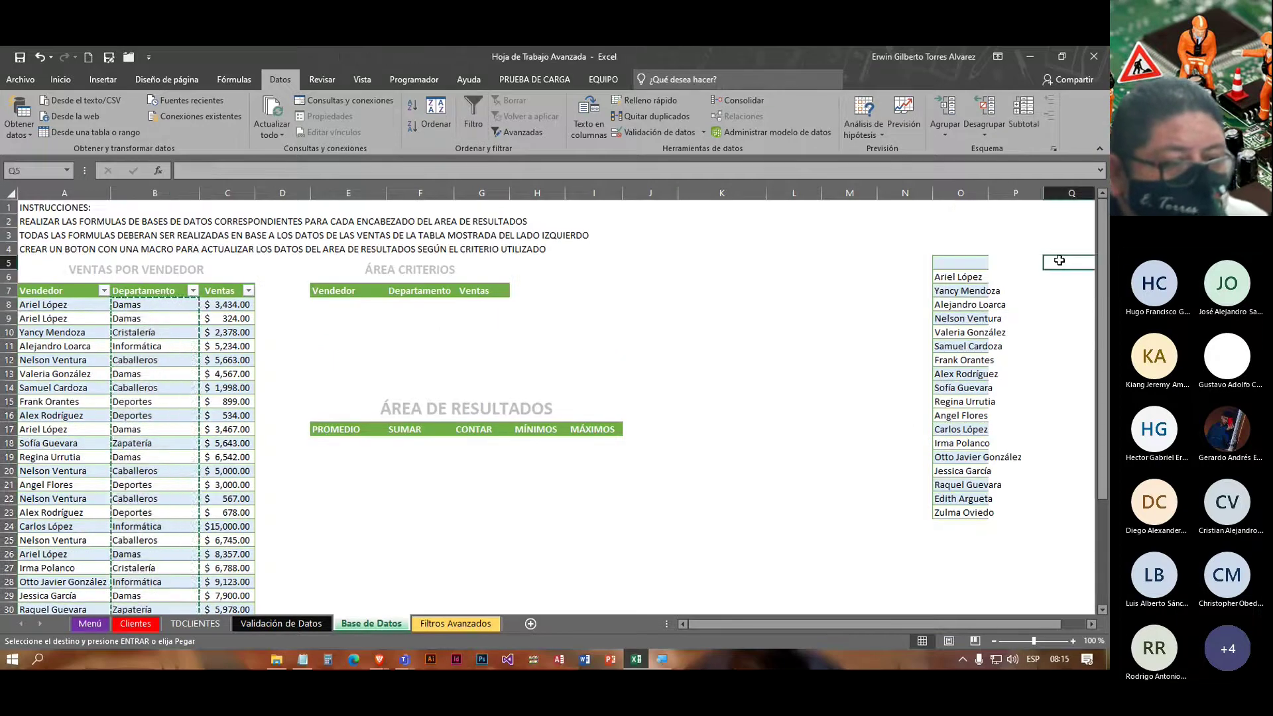
key("ctrl+v")
scroll(1058, 262, "right", 5)
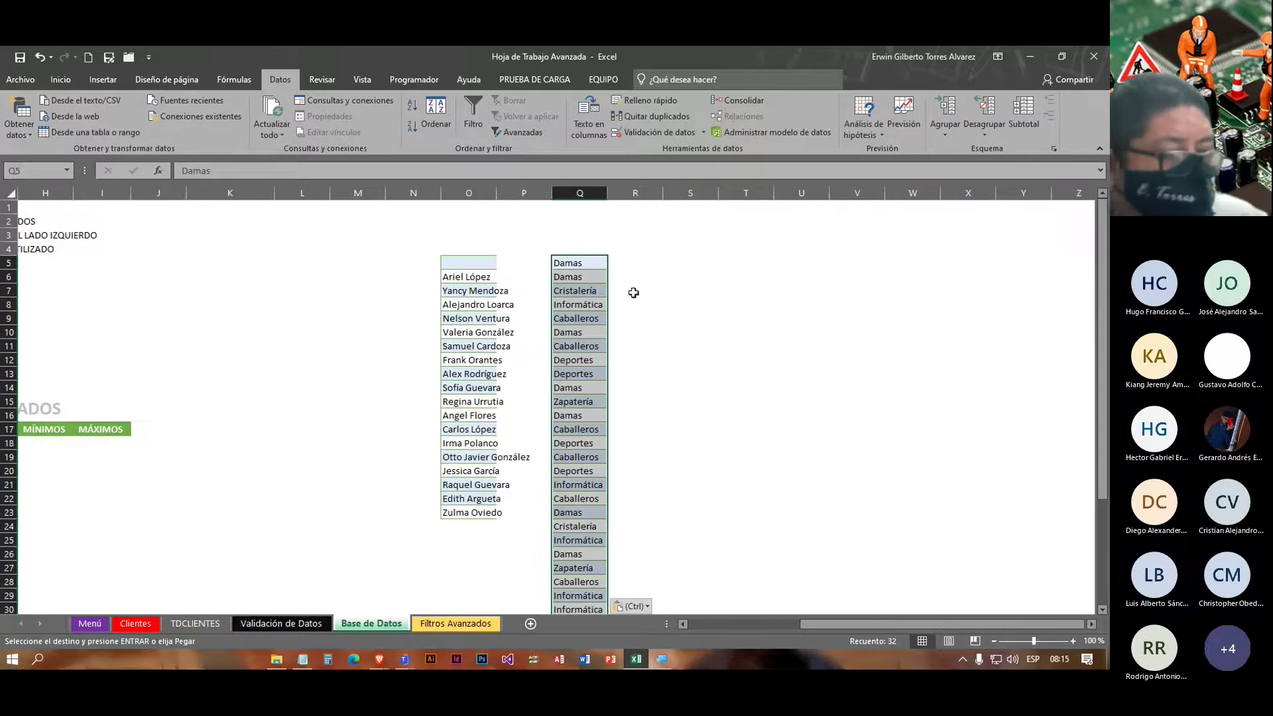
Step: Remove duplicates from the copied department list with its first row as header, and clear the repeated entry in Q5
left_click(655, 117)
left_click(749, 406)
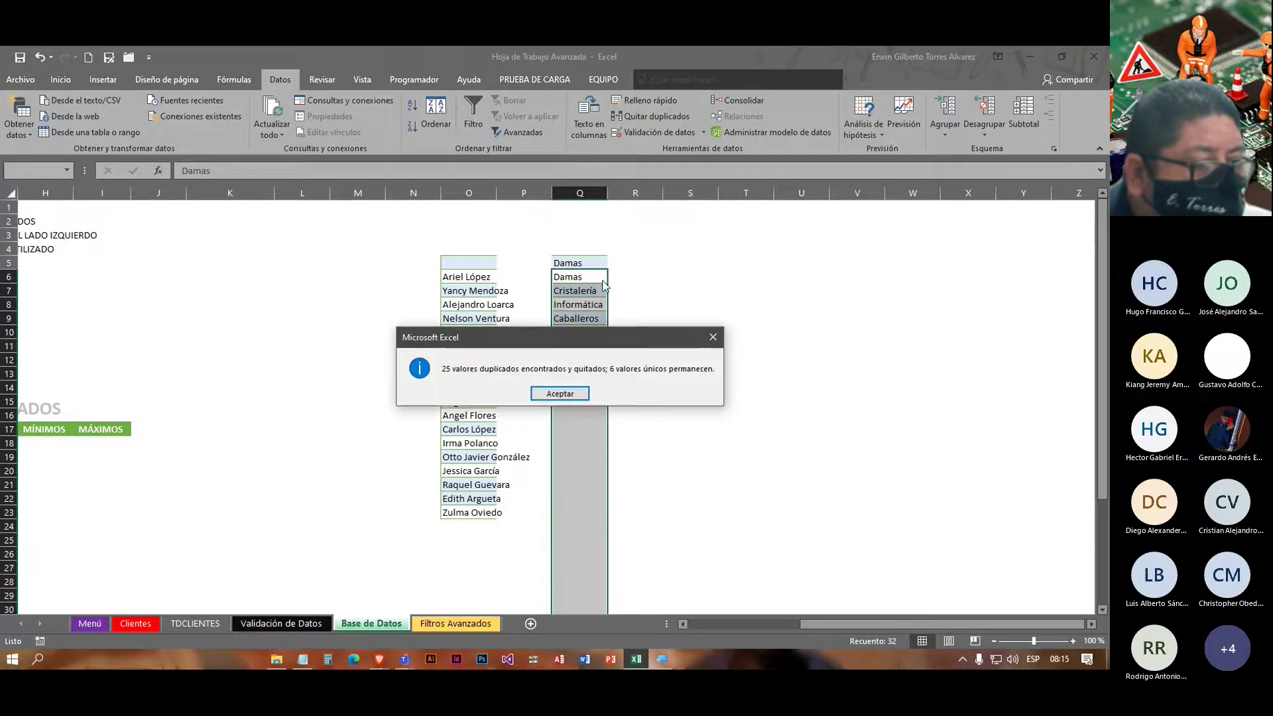
left_click(561, 395)
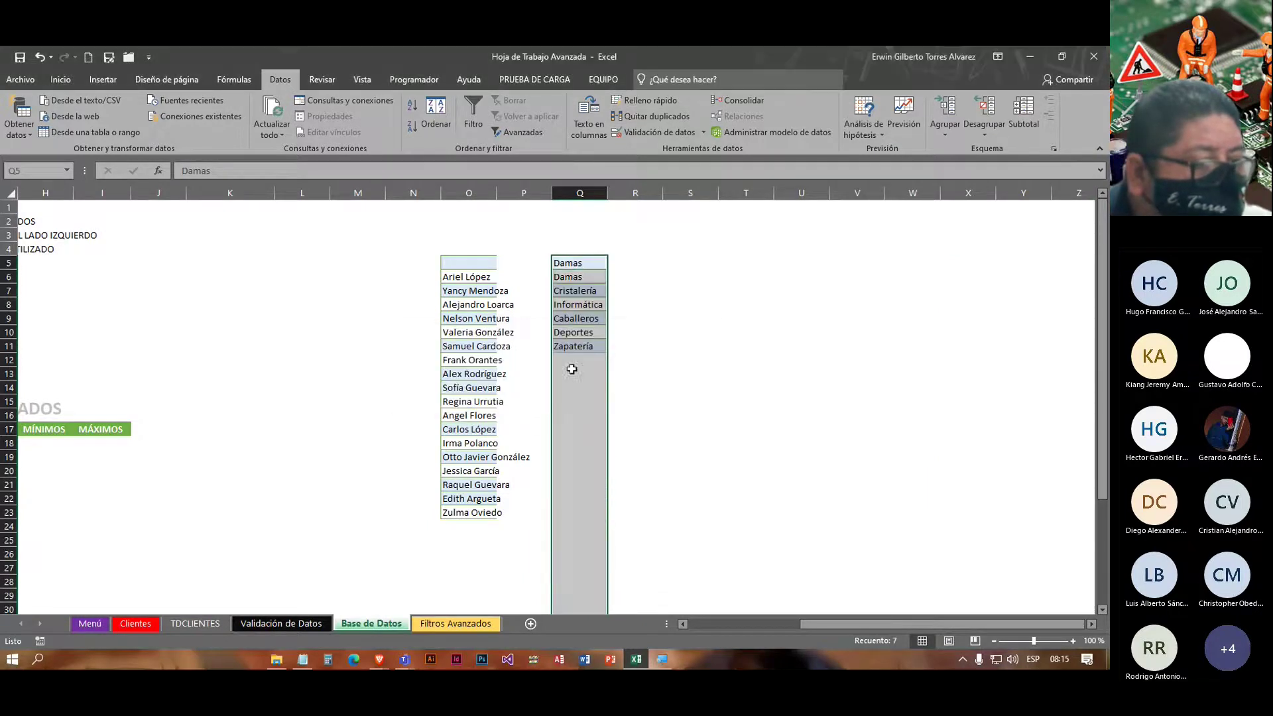
left_click(584, 264)
key("Delete")
key("Down")
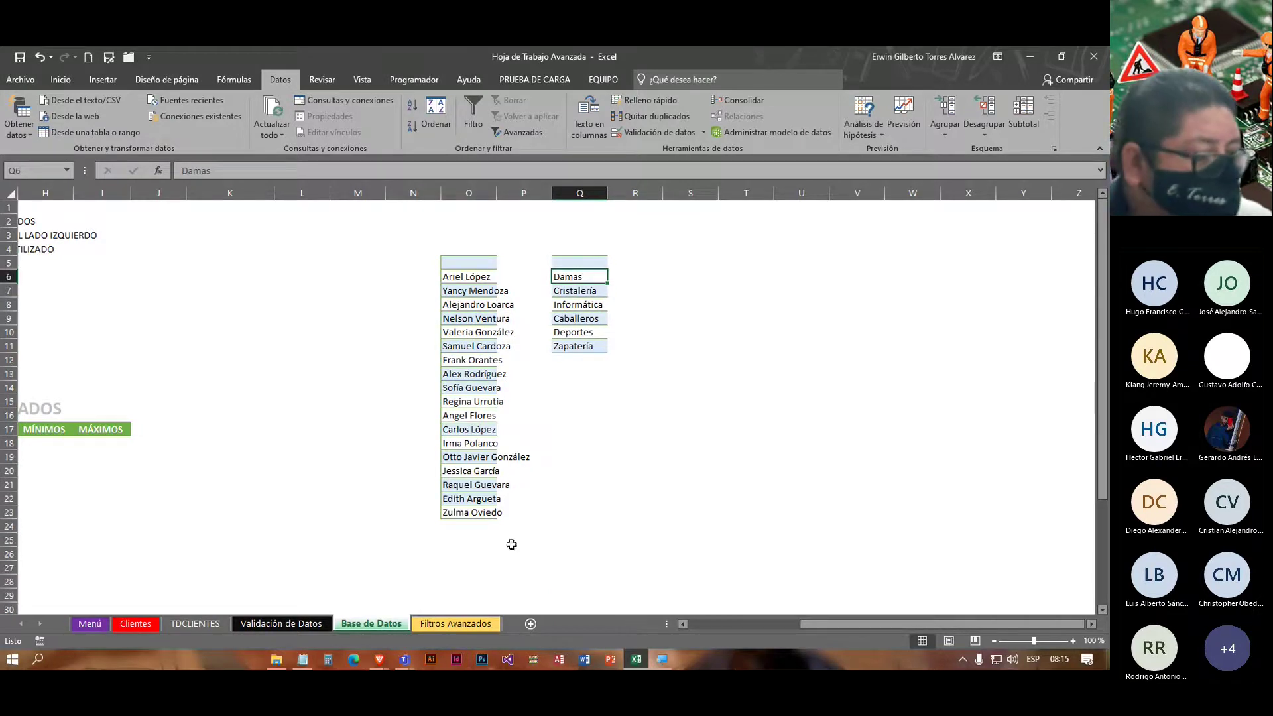
Step: Add a list-type data validation to E8 under the criteria heading Vendedor, with source =$O$6:$O$23
left_click_drag(830, 626, 733, 632)
left_click(239, 308)
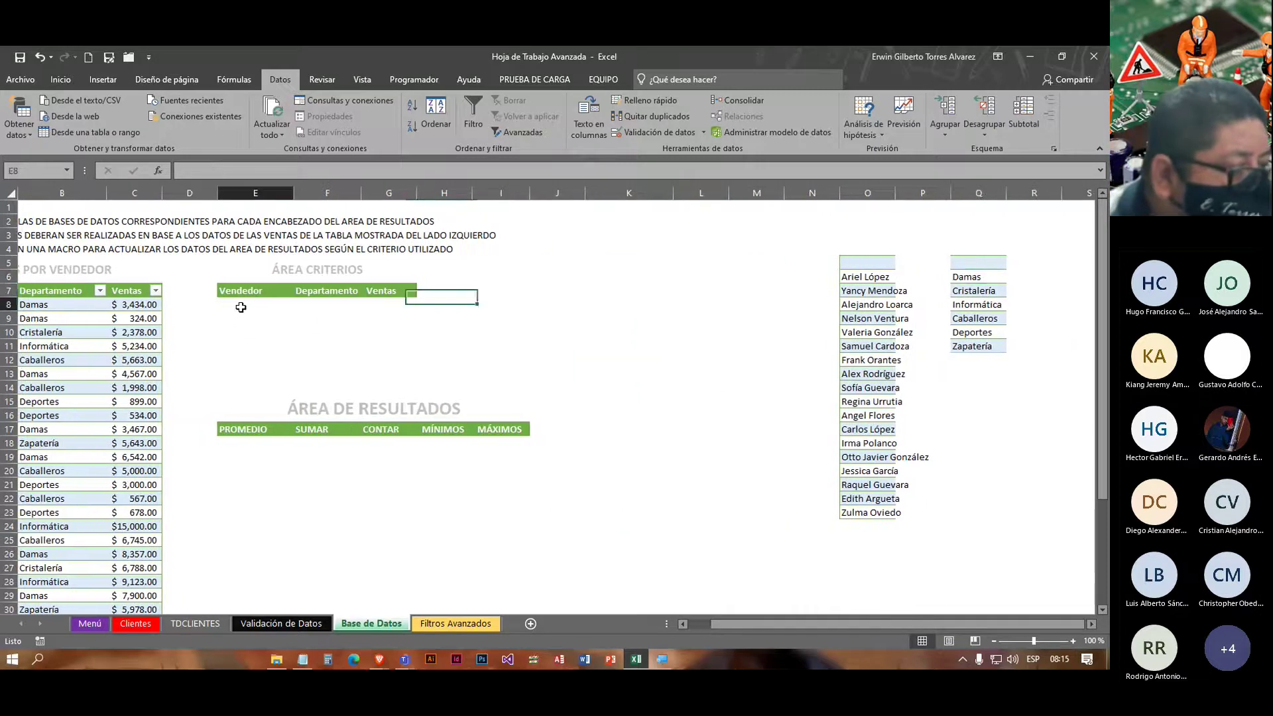
left_click(656, 132)
left_click(588, 240)
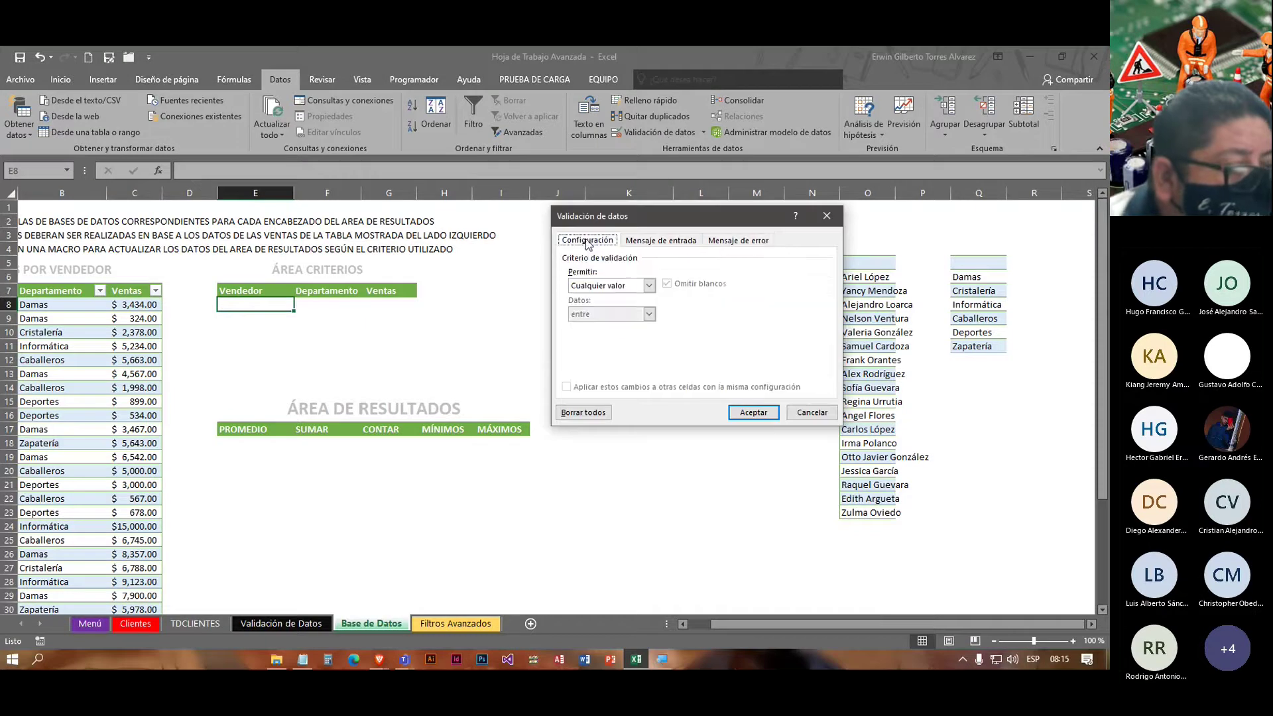
left_click(649, 287)
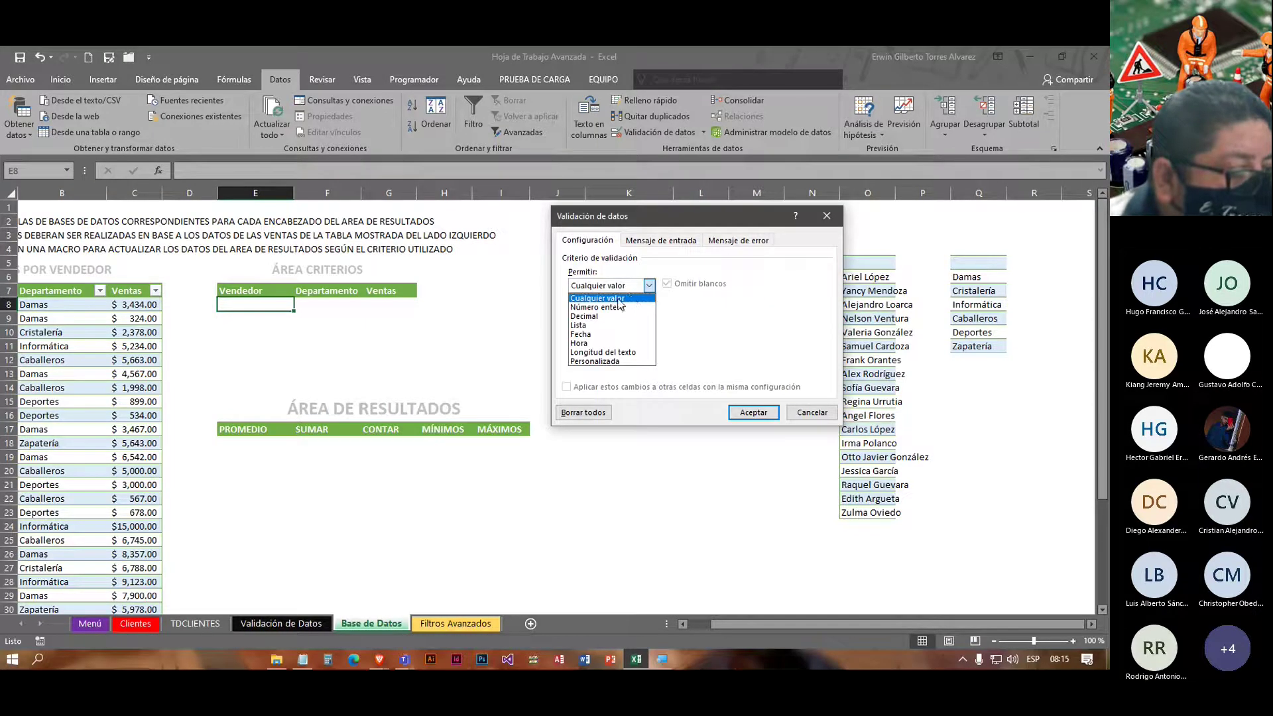
left_click(579, 325)
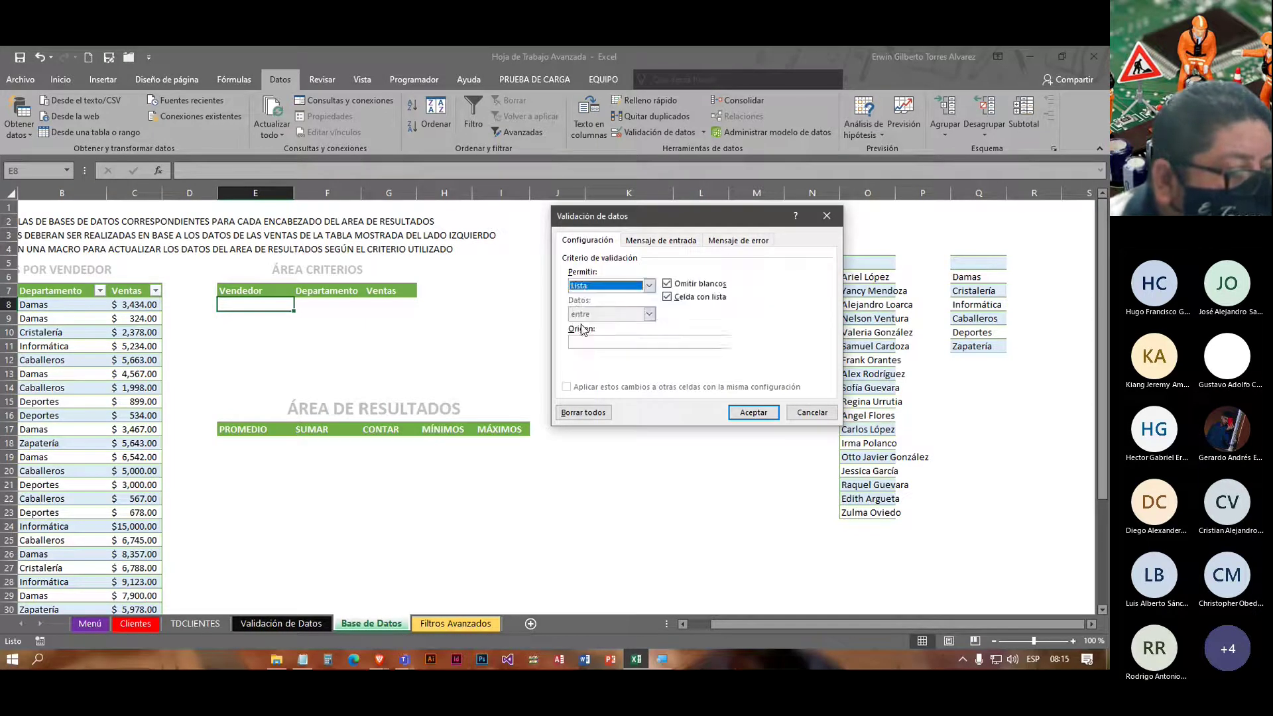
left_click(766, 342)
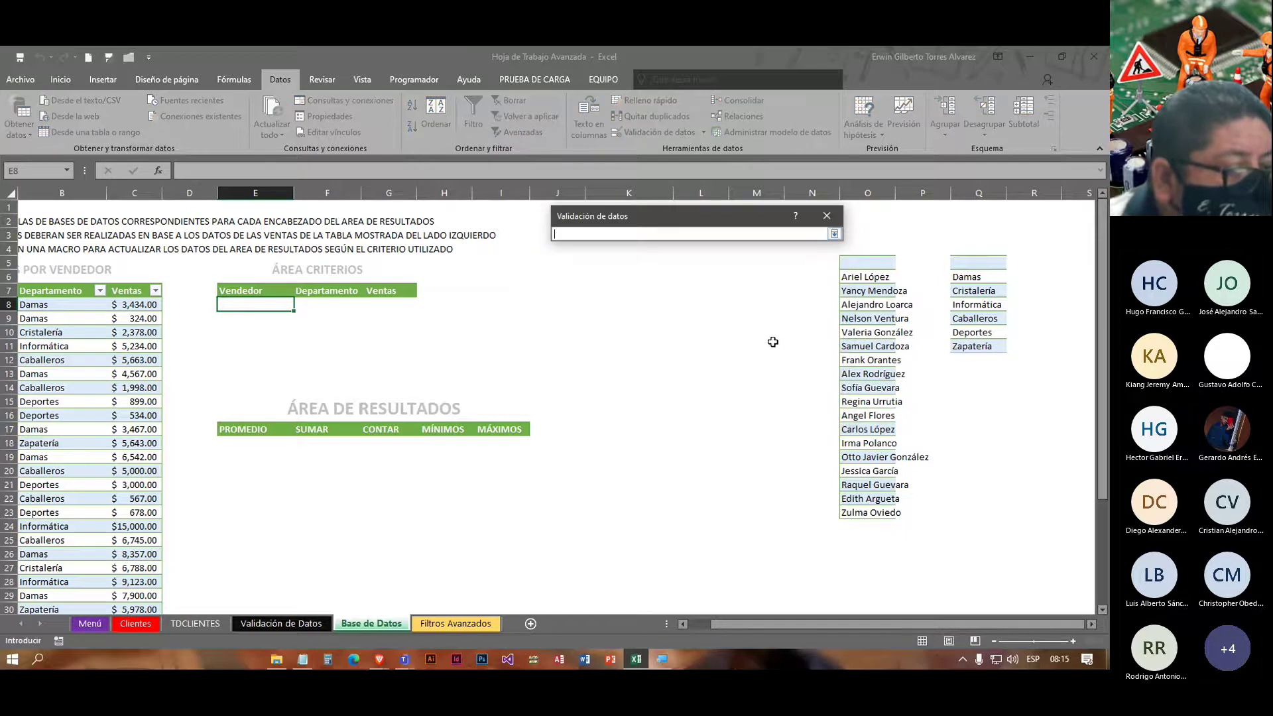
left_click_drag(872, 283, 889, 512)
left_click(834, 234)
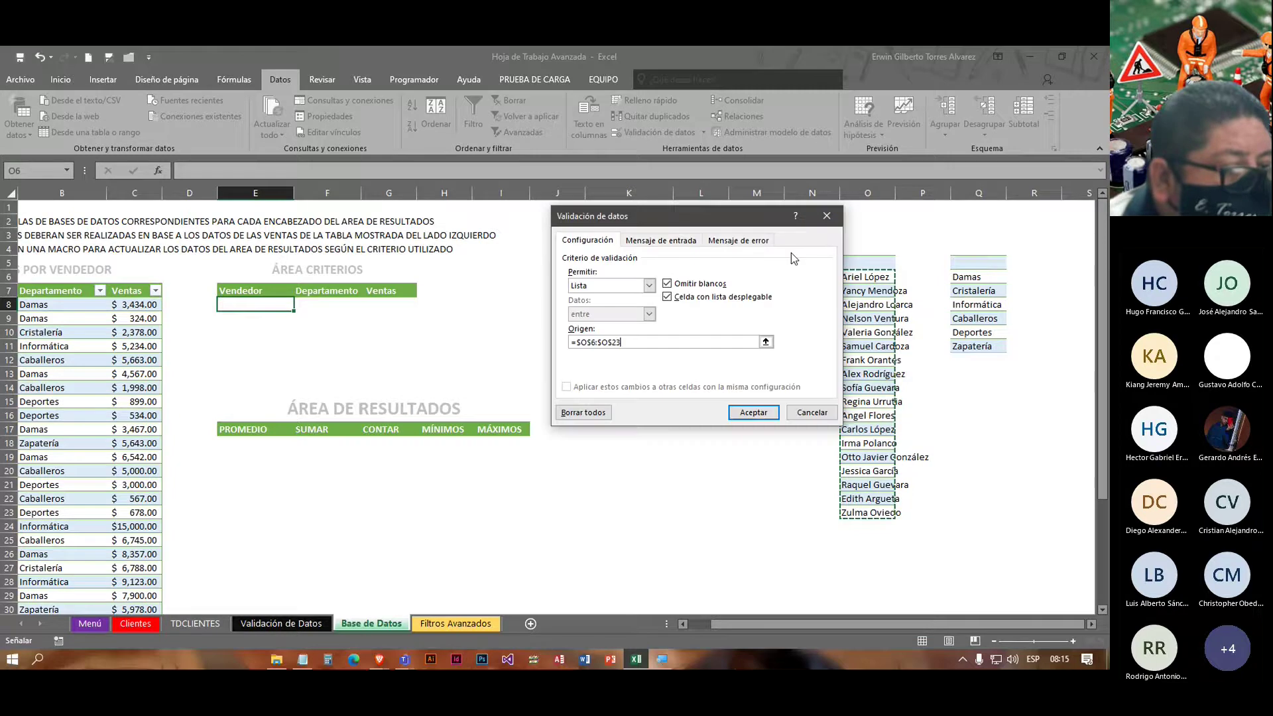
left_click(754, 412)
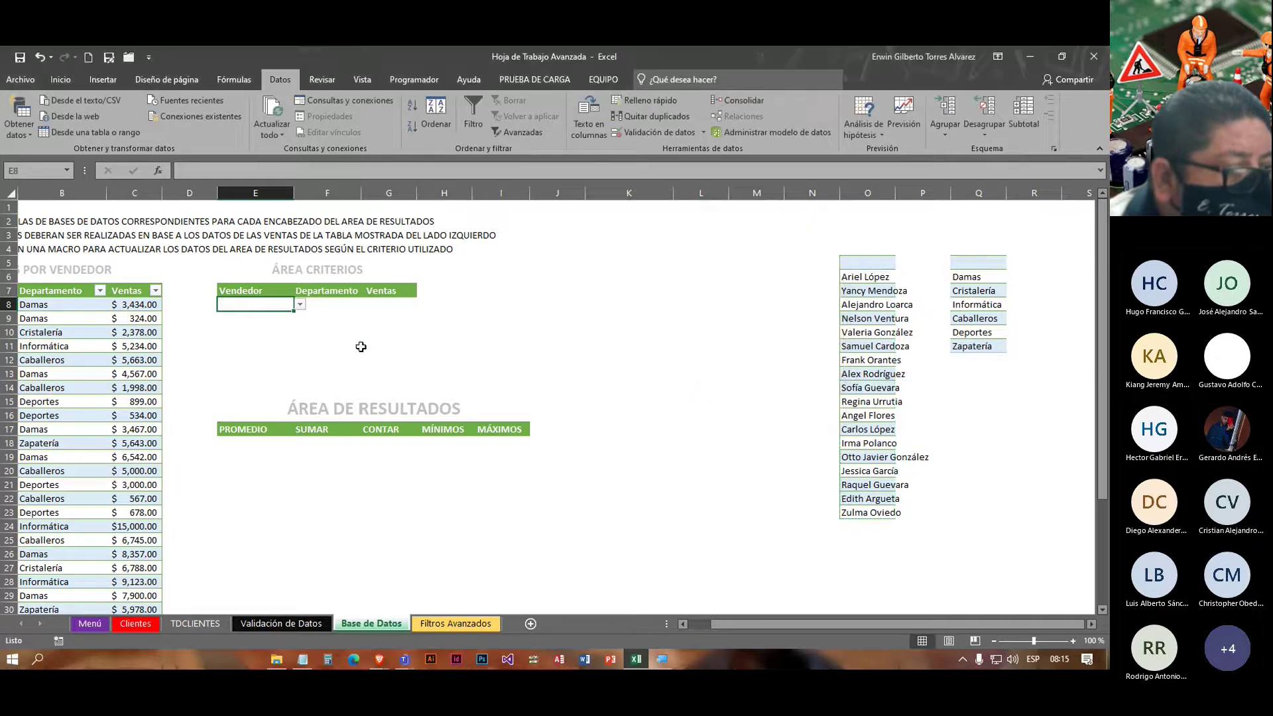
Step: Check the seller names offered by the drop-down list in E8 without choosing one
left_click(300, 304)
scroll(302, 341, "down", 2)
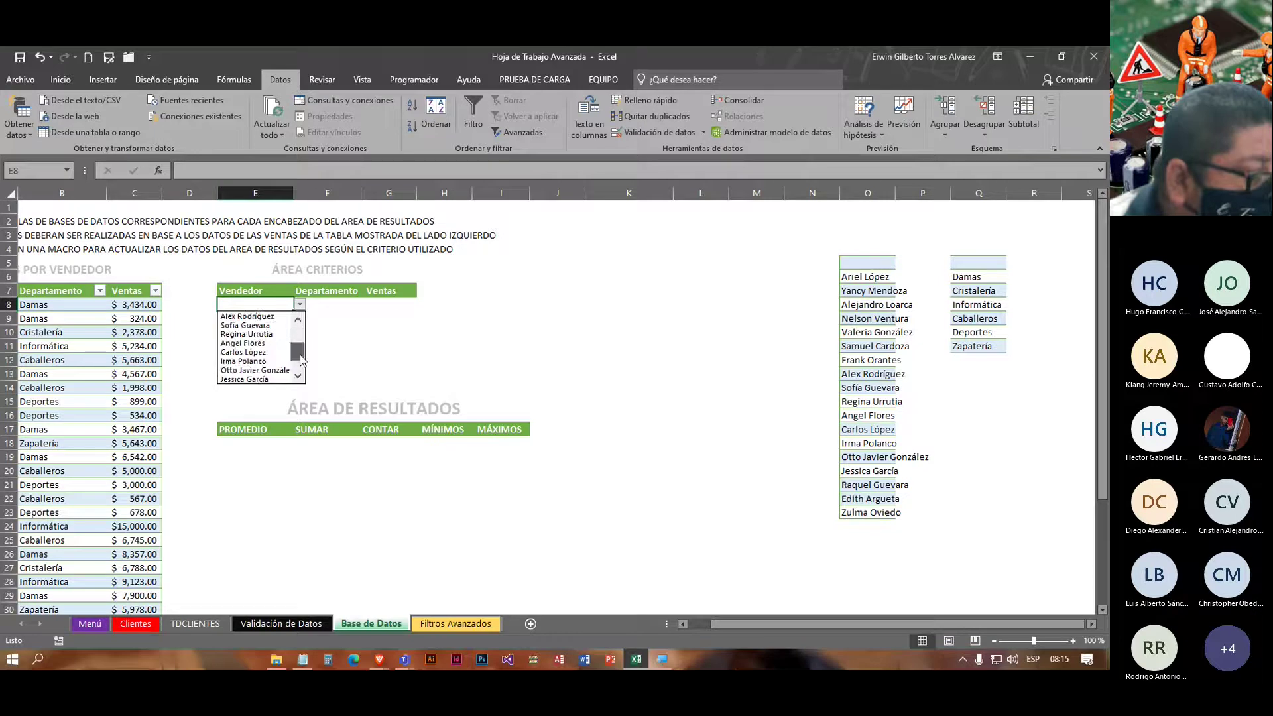
scroll(305, 332, "up", 2)
scroll(305, 352, "down", 4)
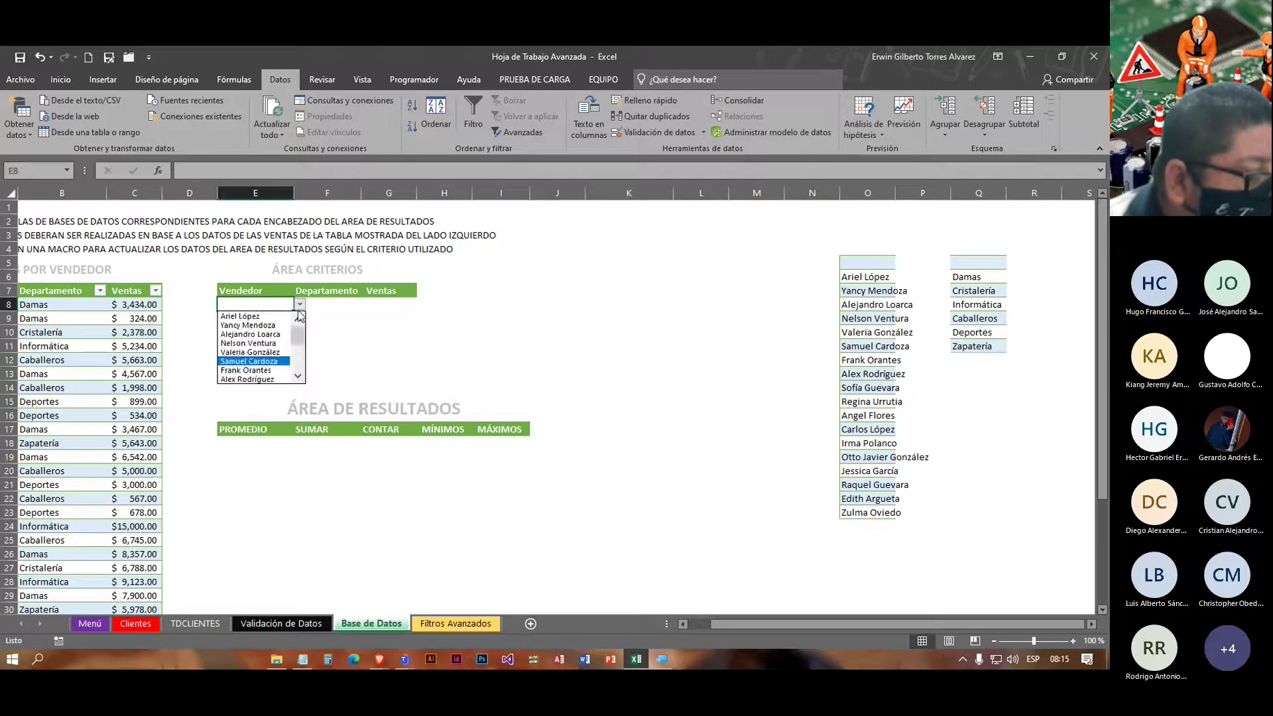
left_click(349, 336)
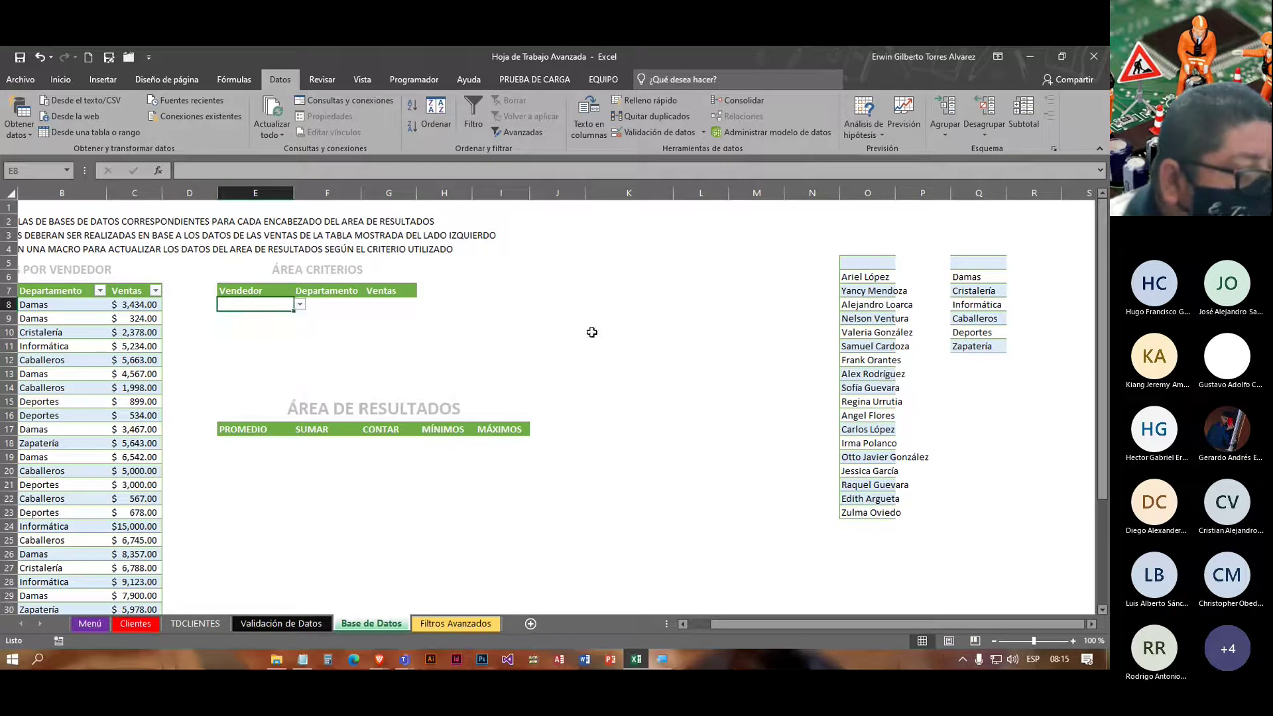
Step: Add a list-type data validation to F8 under the criteria heading Departamento, with source =$Q$6:$Q$11
left_click(350, 306)
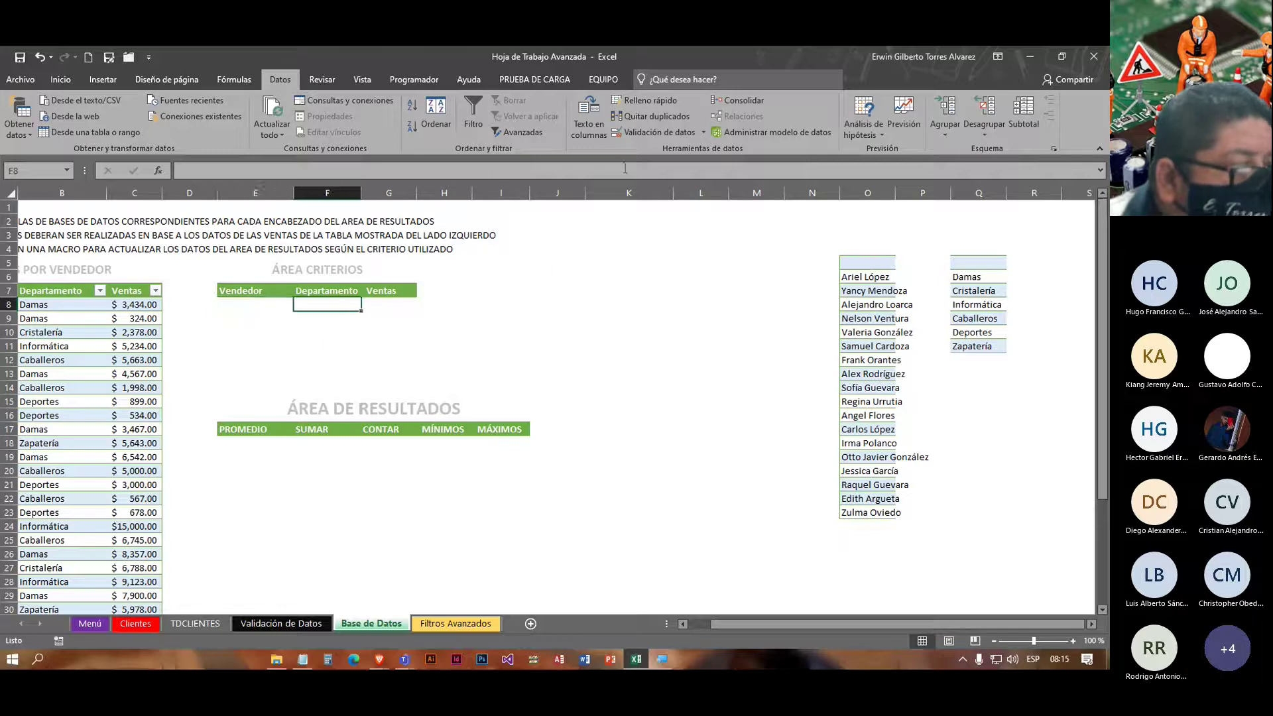
left_click(638, 133)
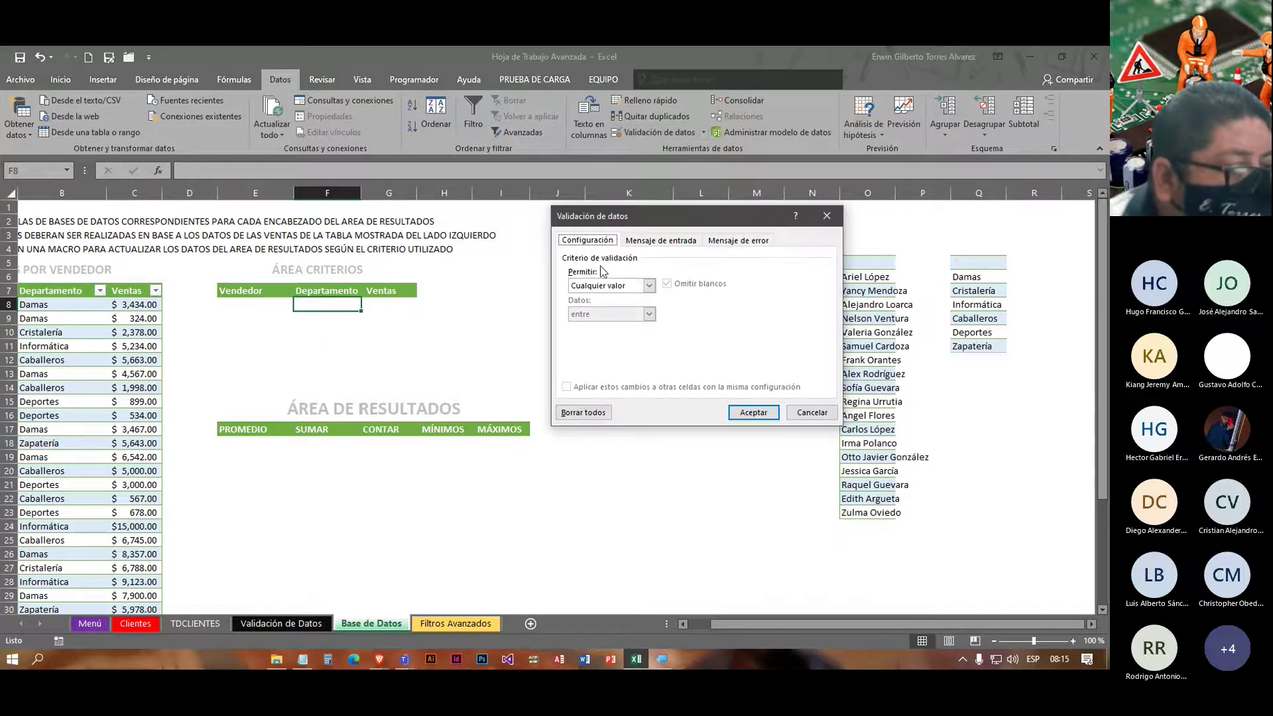
left_click(649, 285)
left_click(584, 327)
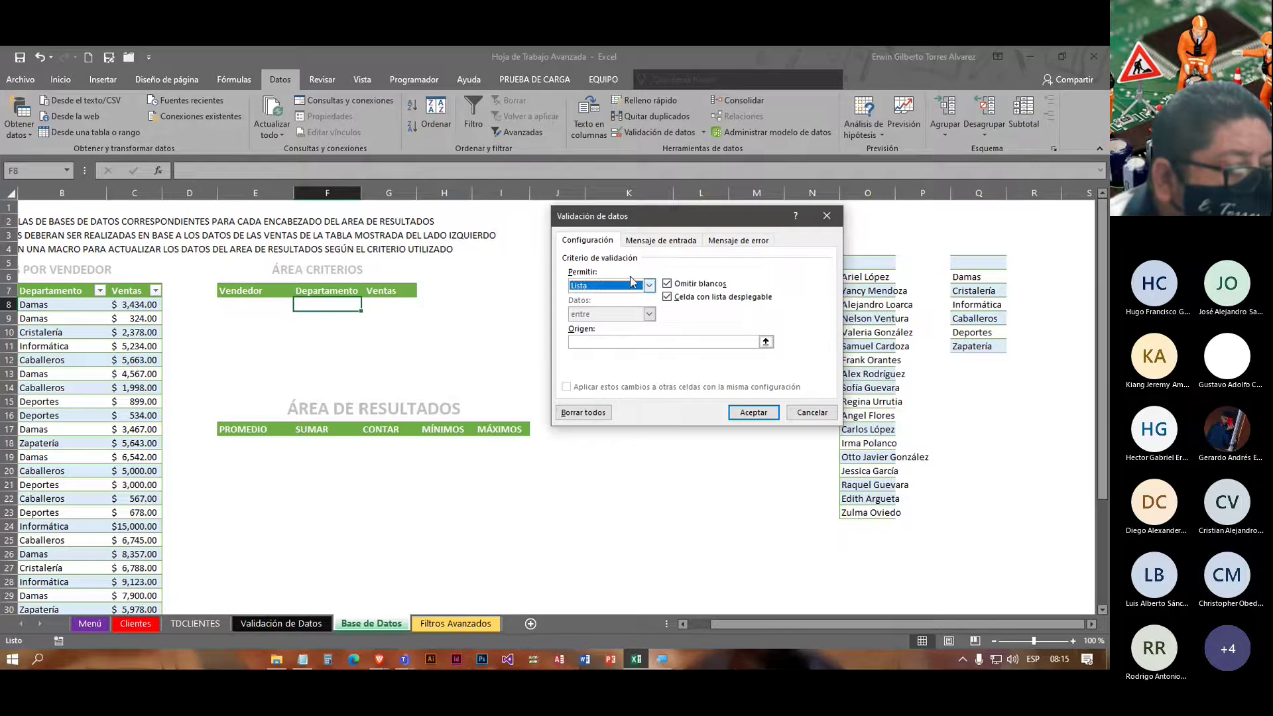
left_click(766, 342)
left_click_drag(978, 277, 998, 346)
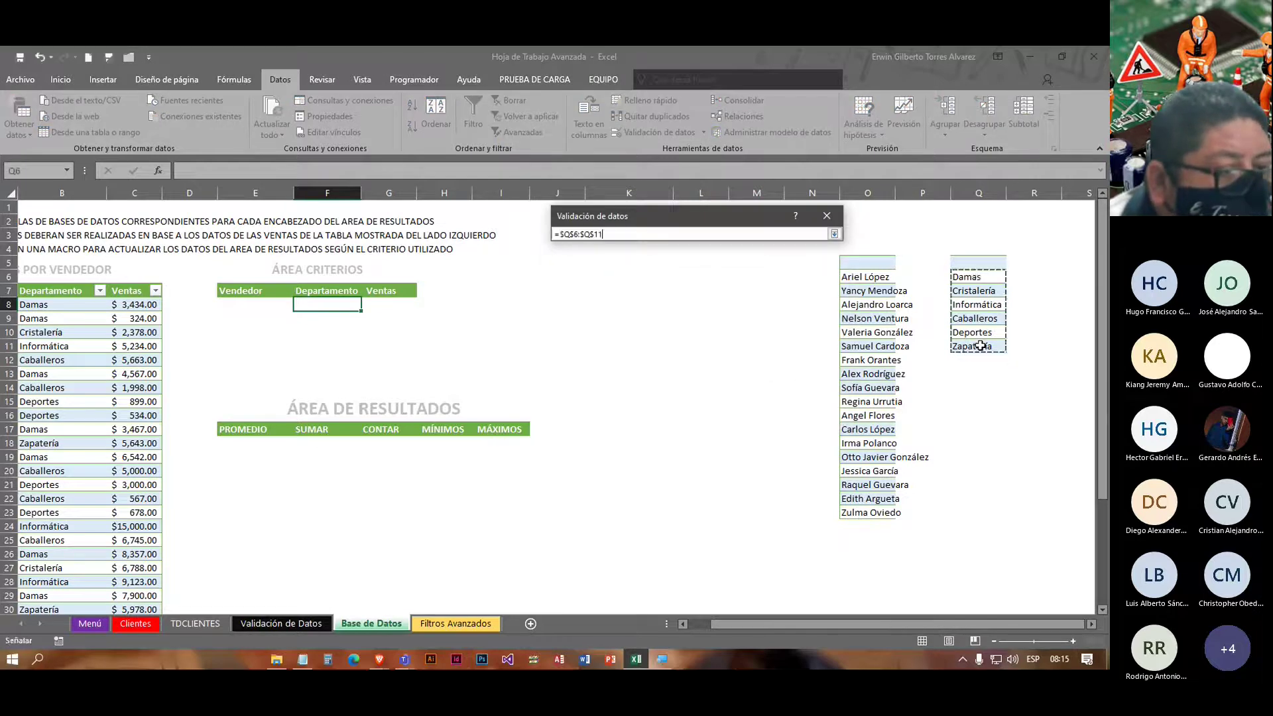
left_click(834, 233)
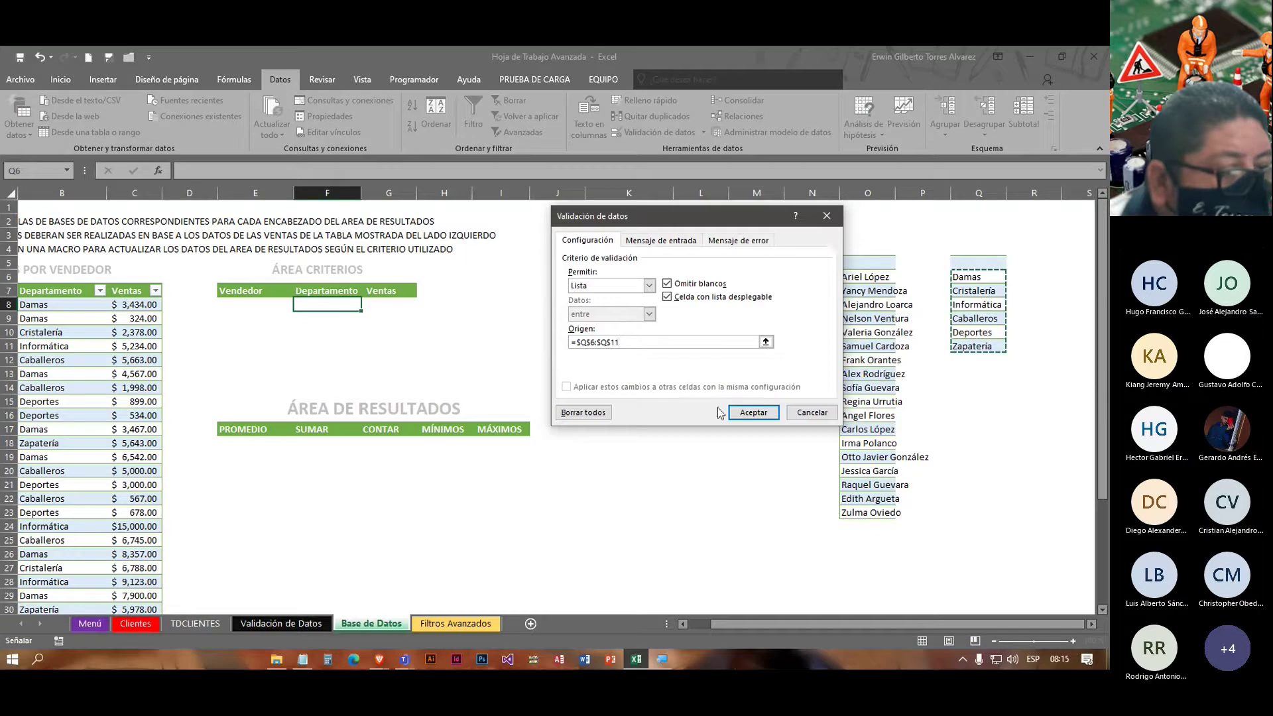
left_click(749, 412)
Step: Check the departments offered by the drop-down list in F8 without choosing one
left_click(396, 345)
left_click(334, 304)
left_click(367, 305)
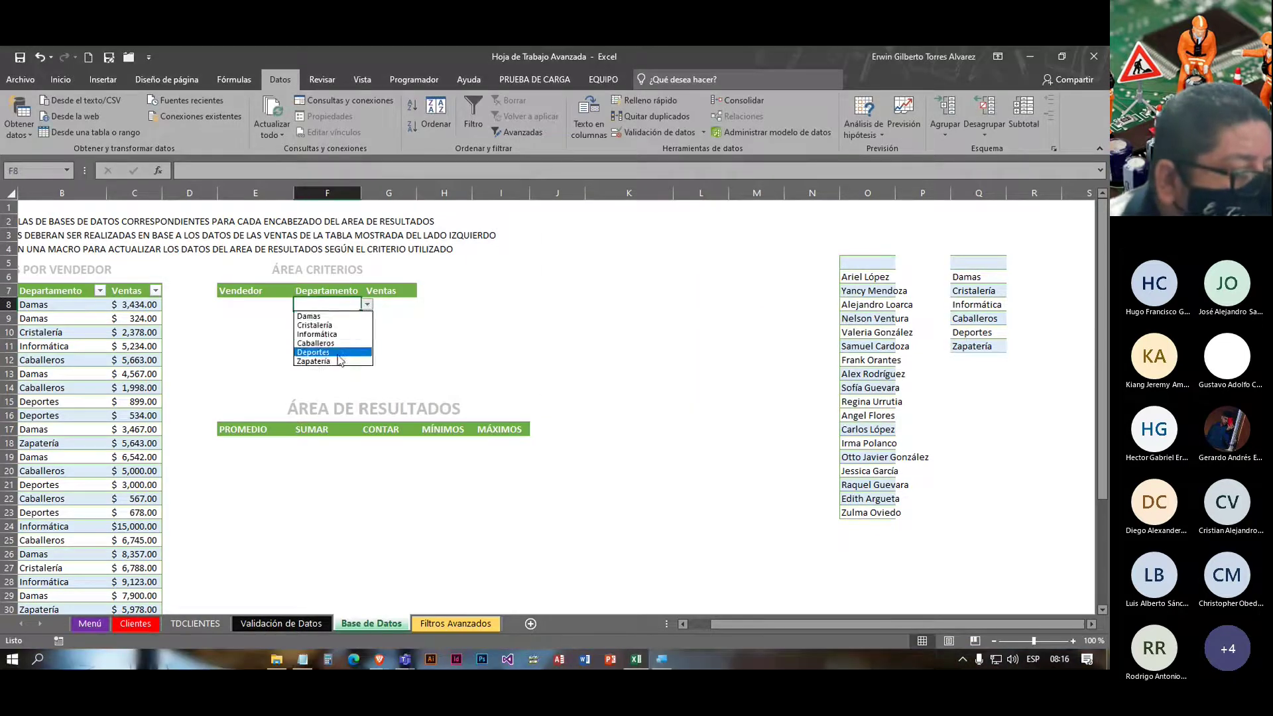
left_click(404, 300)
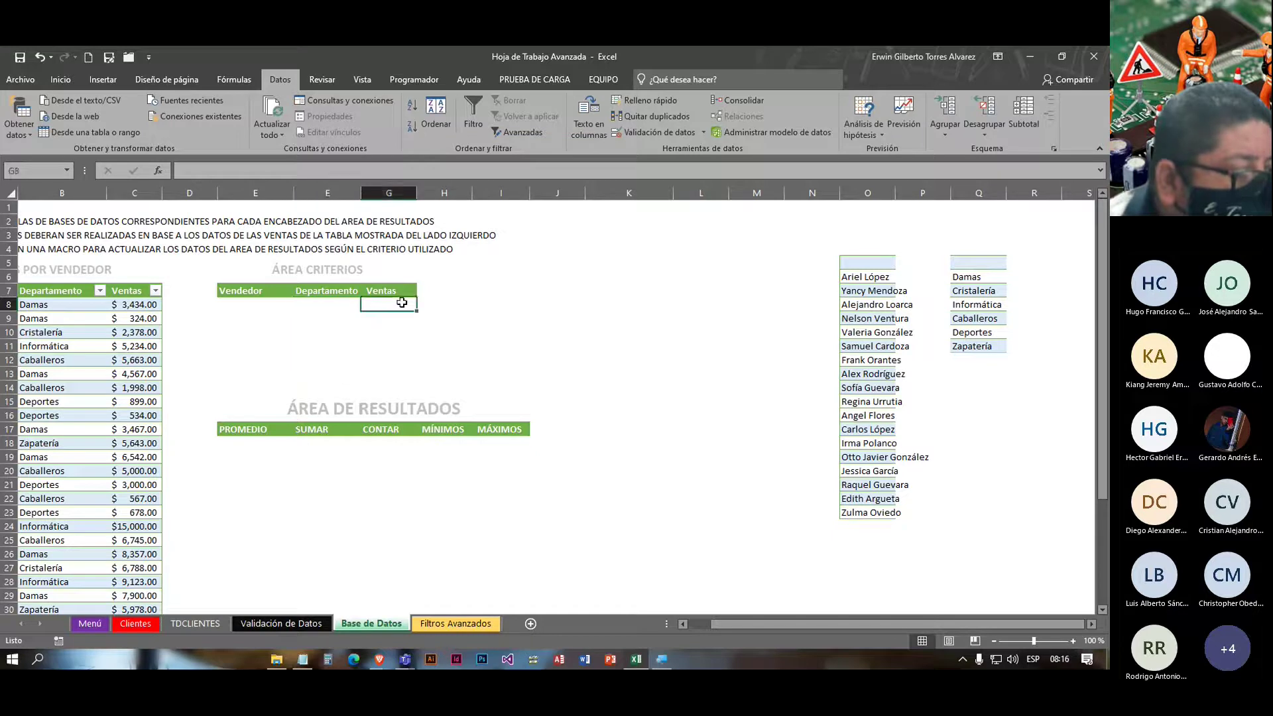
left_click(255, 303)
left_click(328, 304)
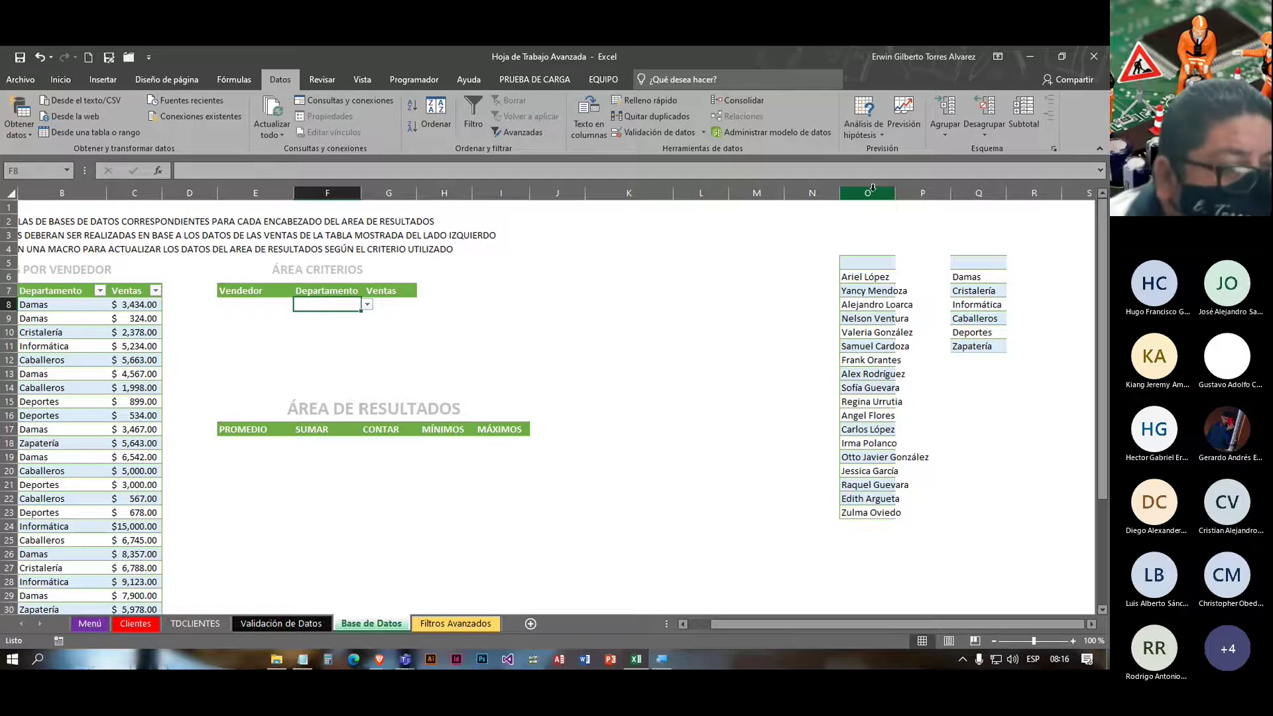
Step: Hide columns O to Q, which hold the helper lists of sellers and departments
left_click_drag(870, 193, 979, 192)
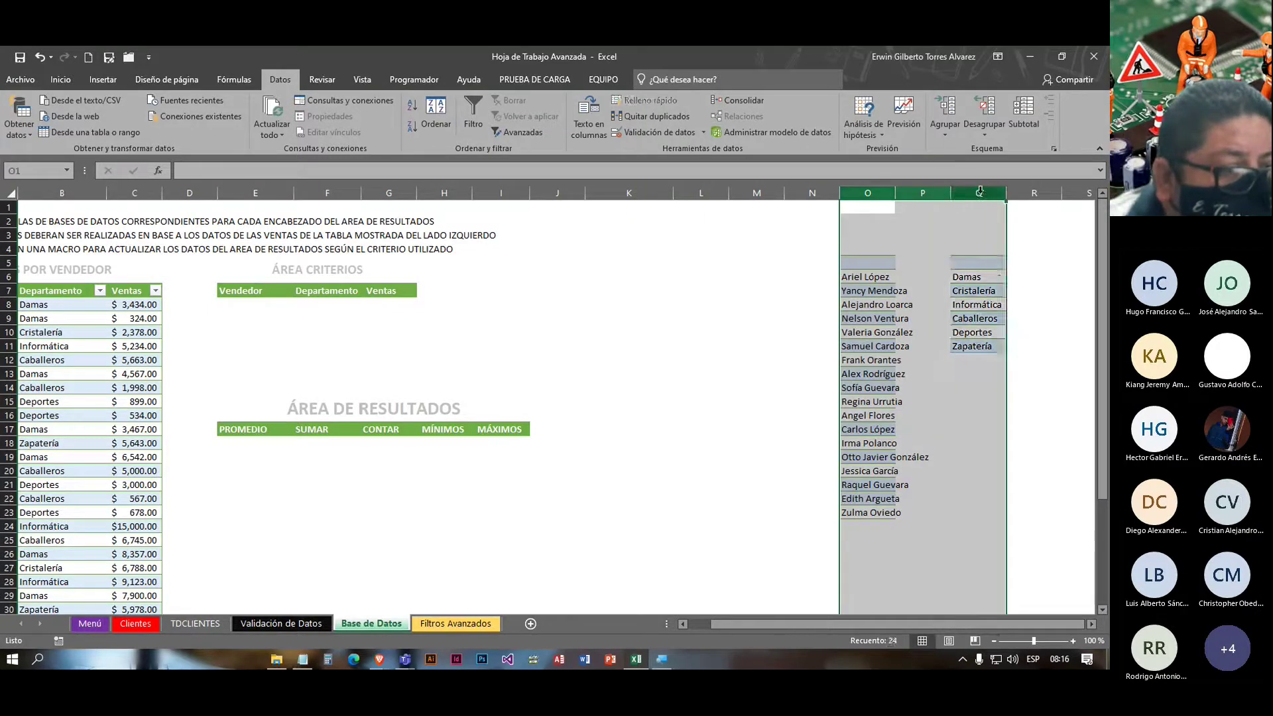
right_click(979, 193)
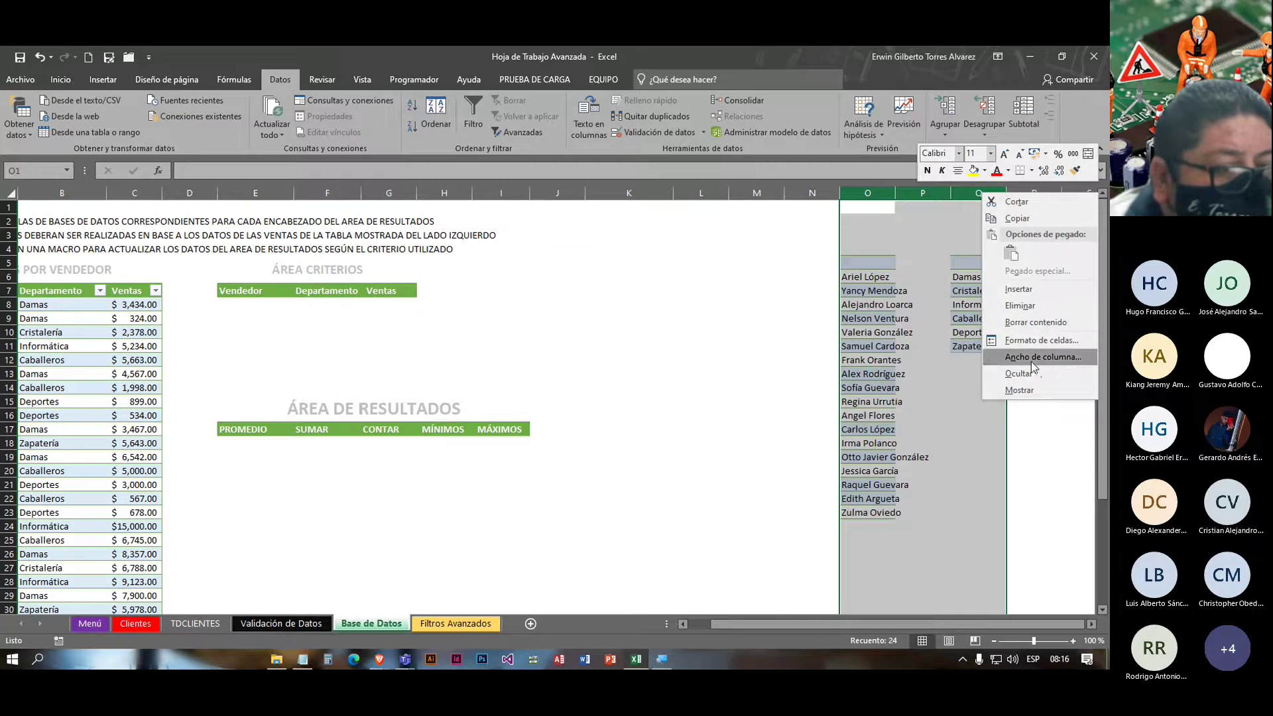
left_click(1015, 373)
left_click(789, 250)
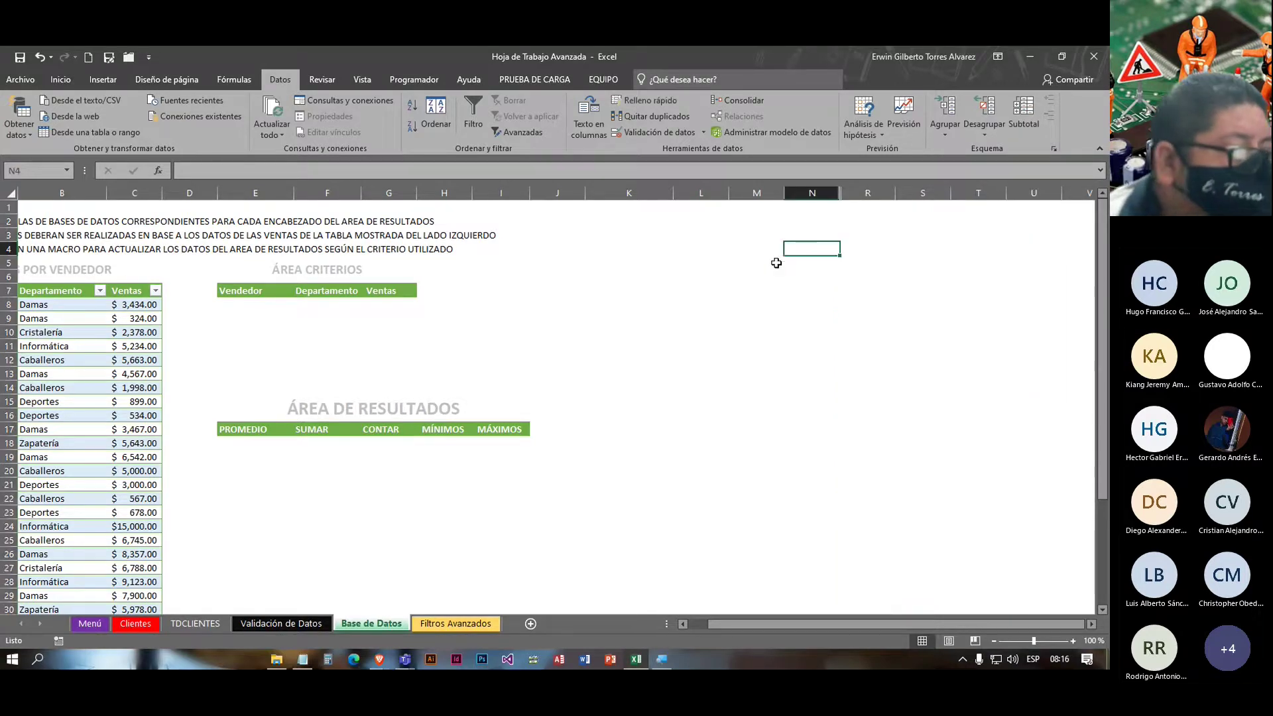
left_click(235, 307)
left_click(319, 309)
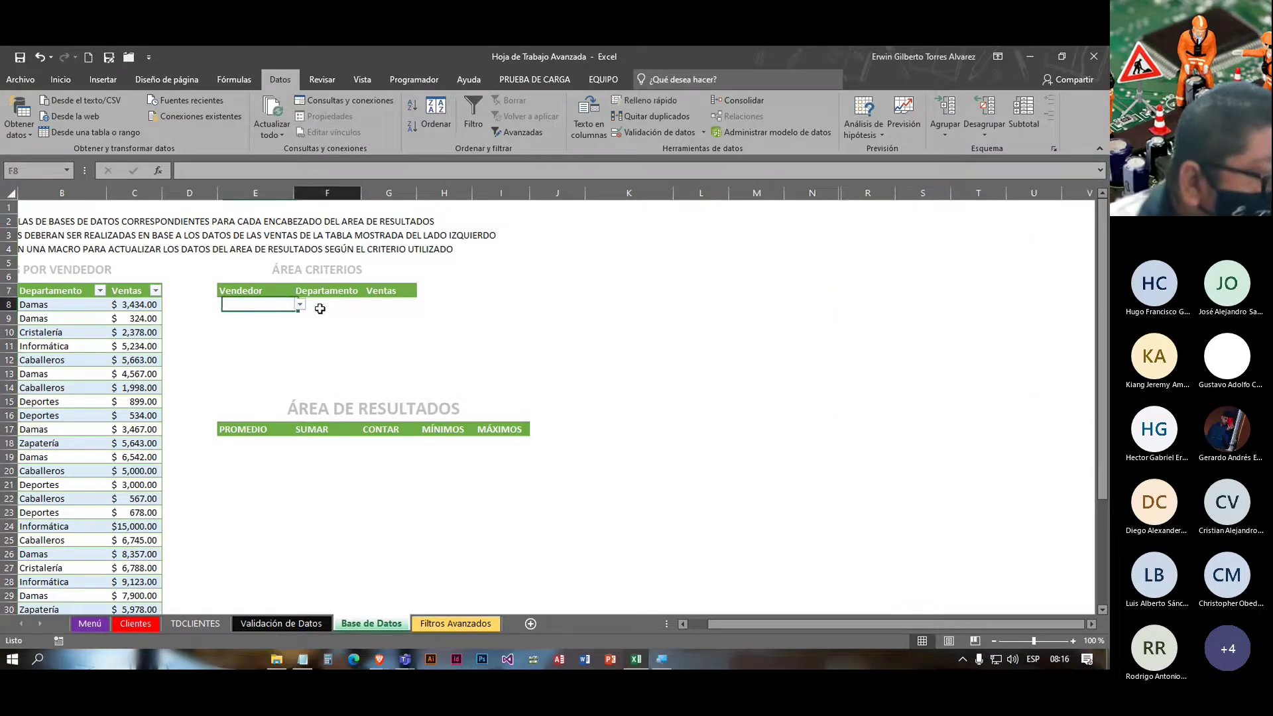
left_click(264, 302)
left_click(327, 304)
left_click(259, 305)
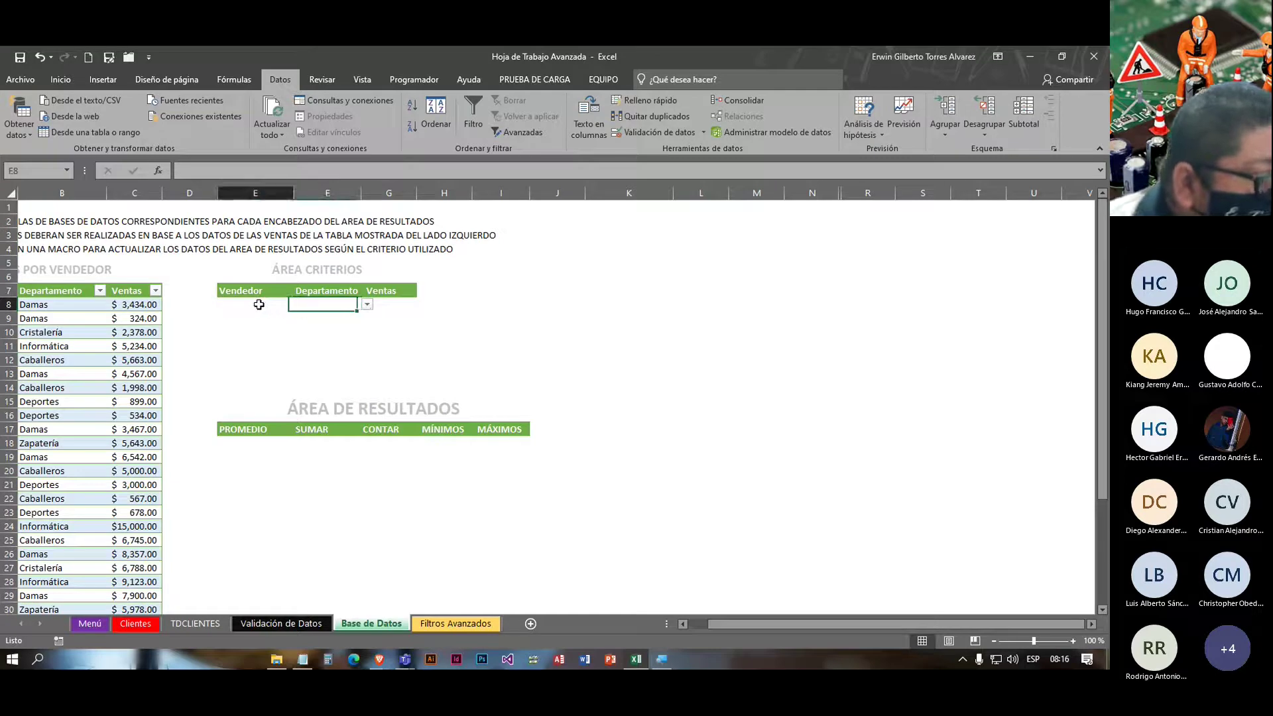
left_click(325, 301)
left_click(257, 299)
left_click(394, 308)
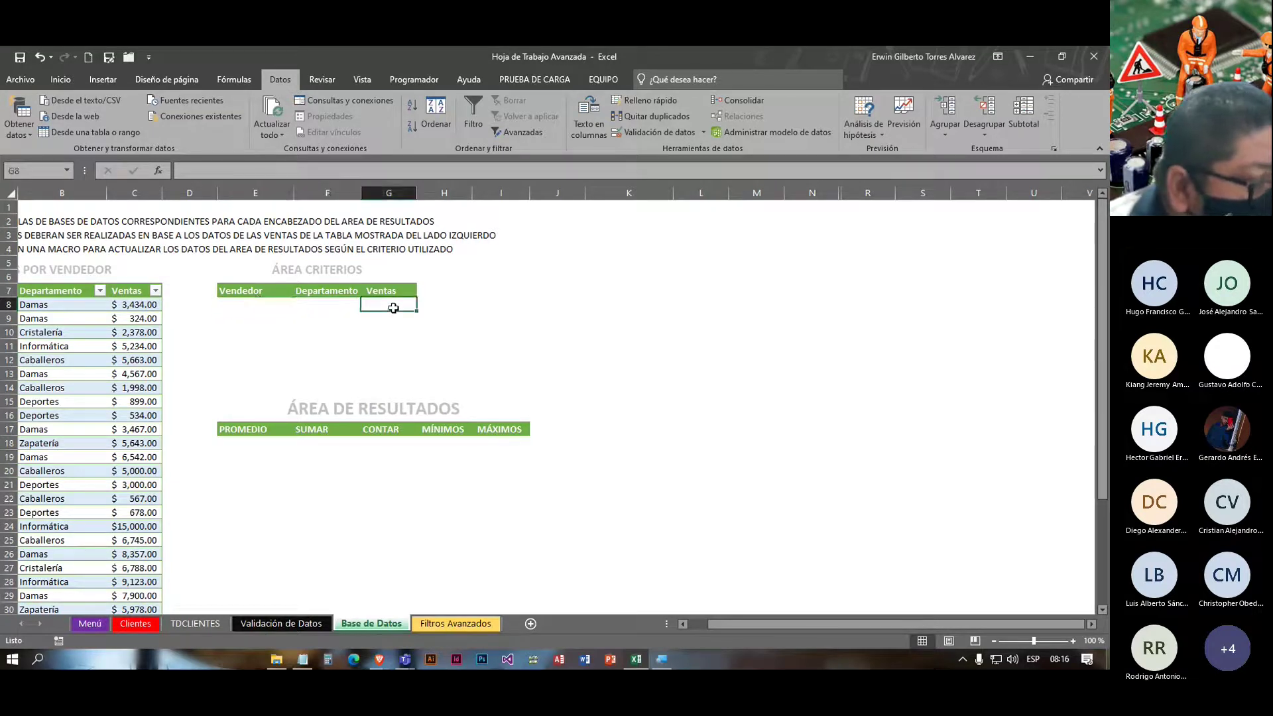
left_click(233, 307)
left_click(320, 306)
left_click(393, 307)
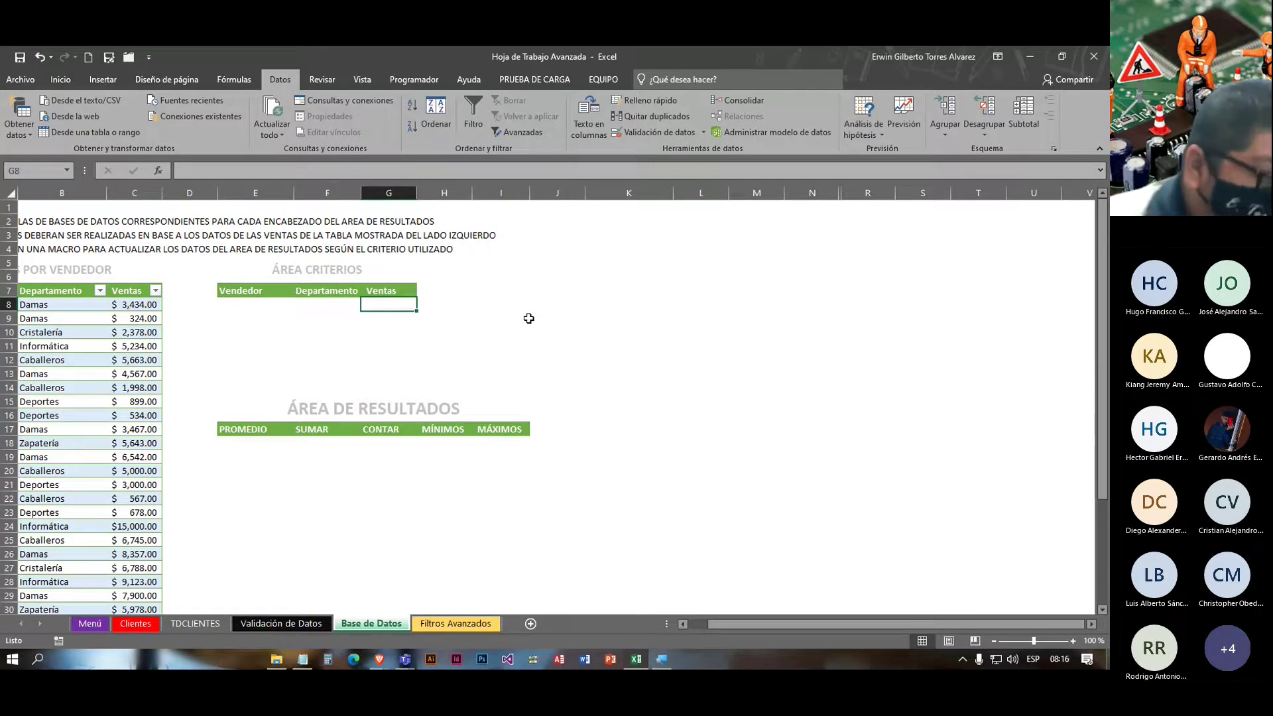
Step: Choose the first seller from the drop-down list in E8 and select E18 under the PROMEDIO heading
left_click(245, 300)
left_click(300, 305)
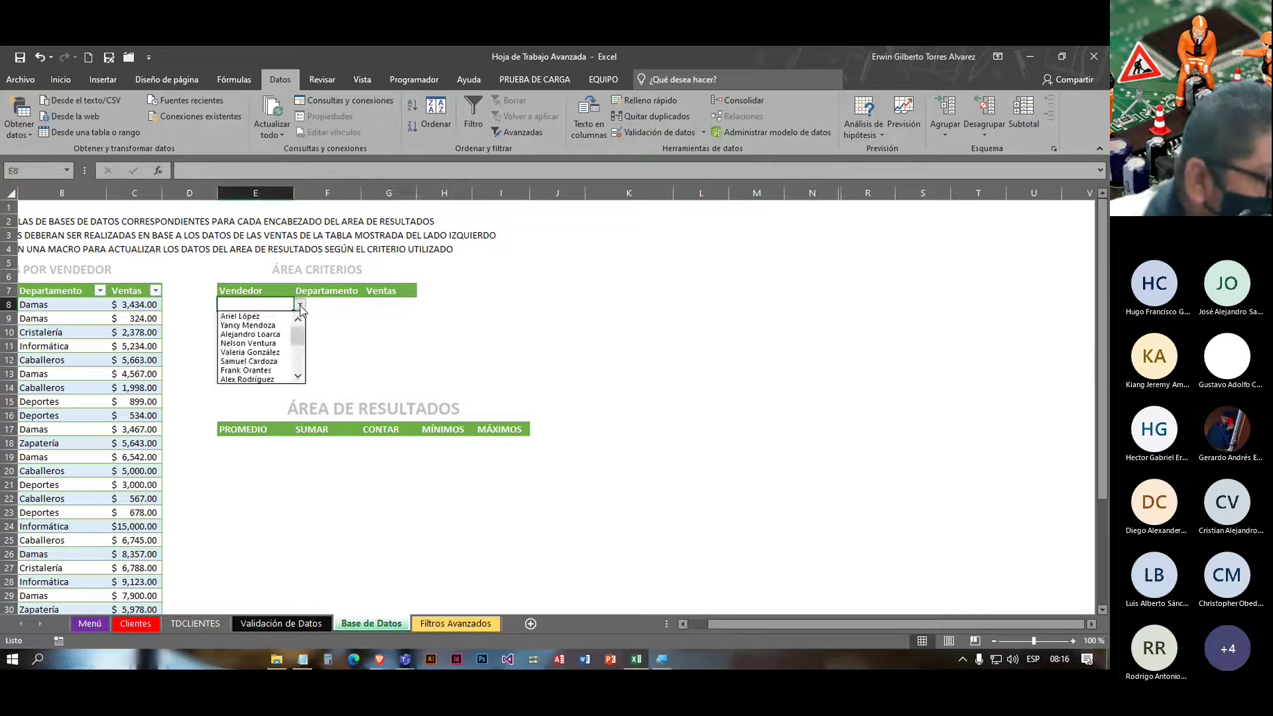
left_click(252, 316)
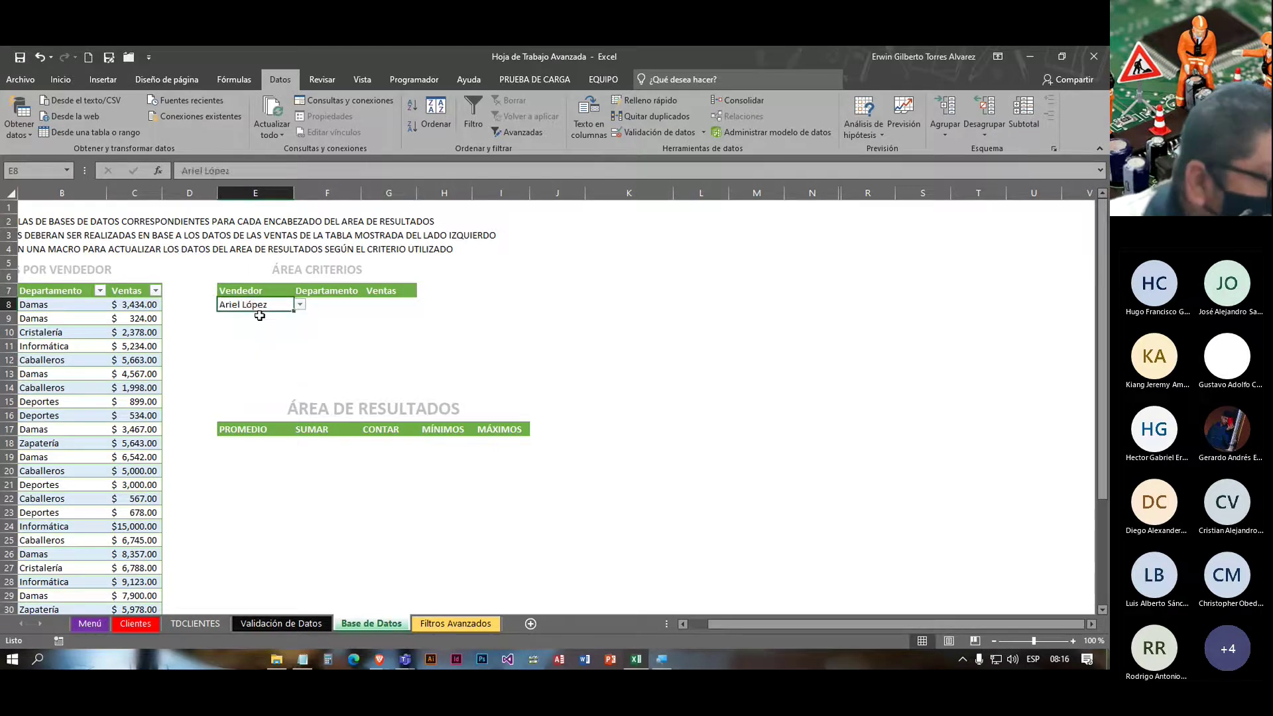
left_click(254, 449)
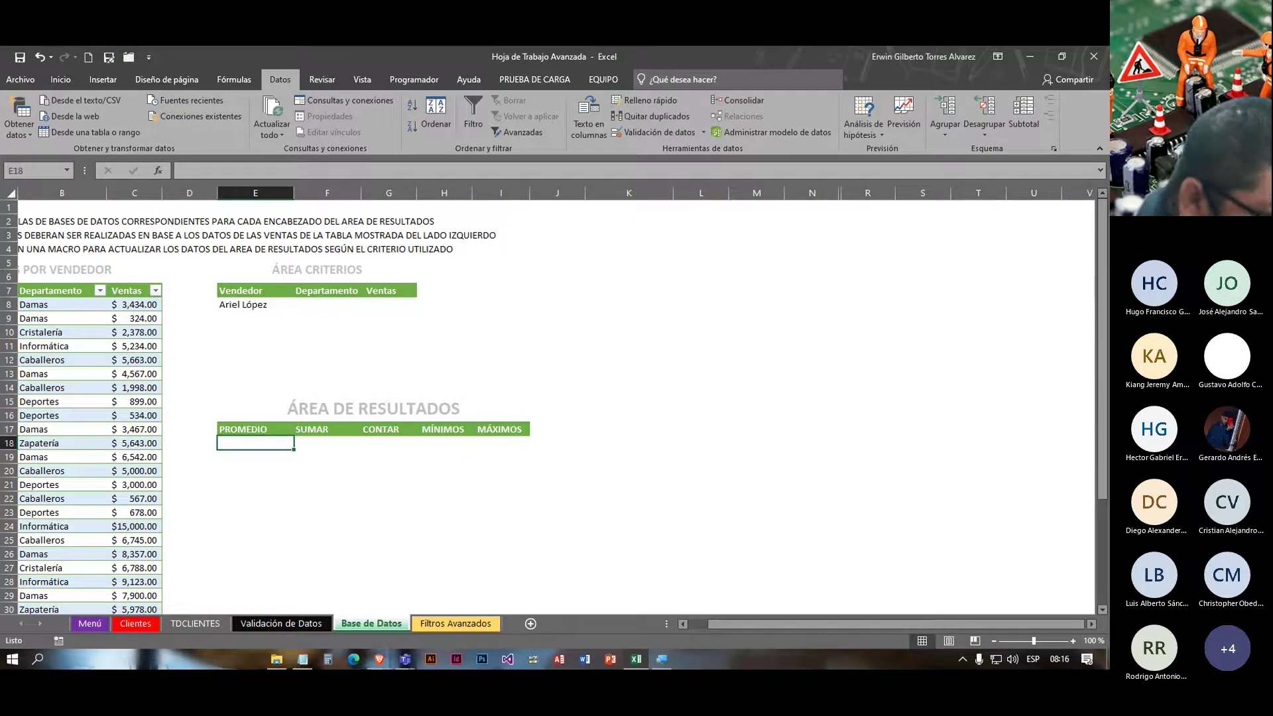
Step: Switch to the Brave browser, search a new tab for "FUNCIONES DE BASES DE DATOS EN EXCEL", and open Microsoft Support's database functions reference
mouse_move(379, 660)
left_click(424, 604)
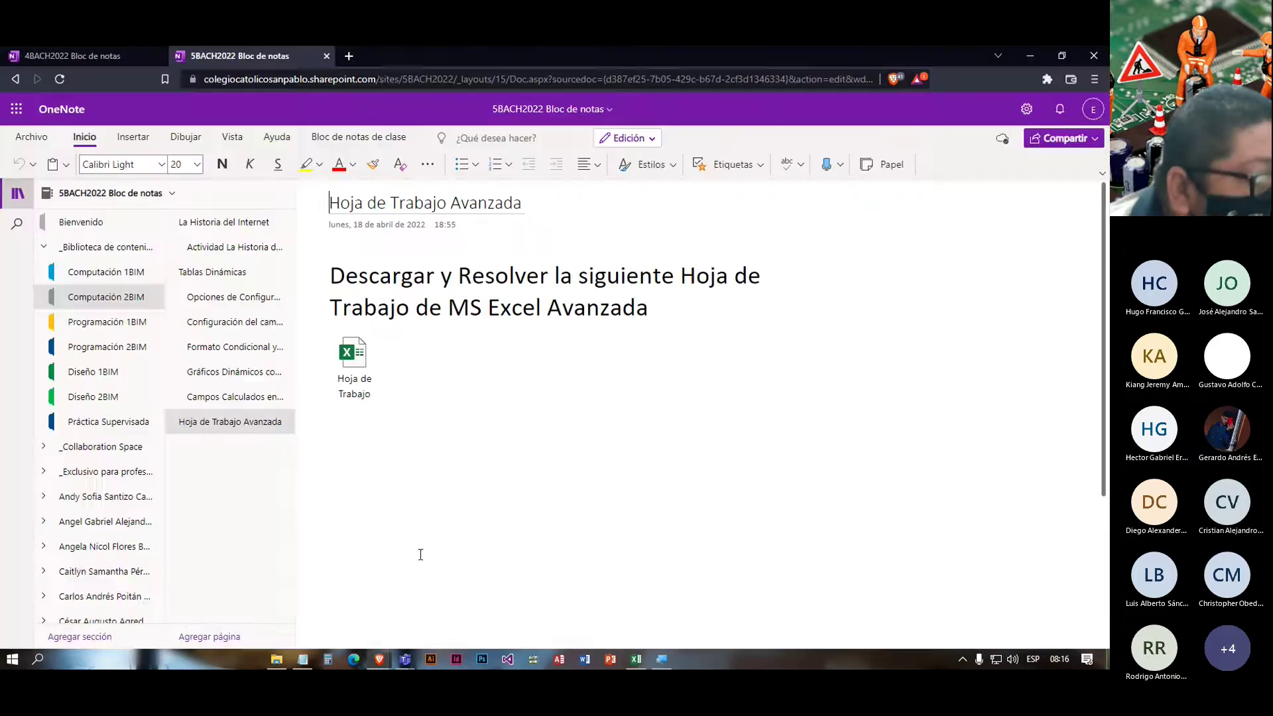
left_click(349, 57)
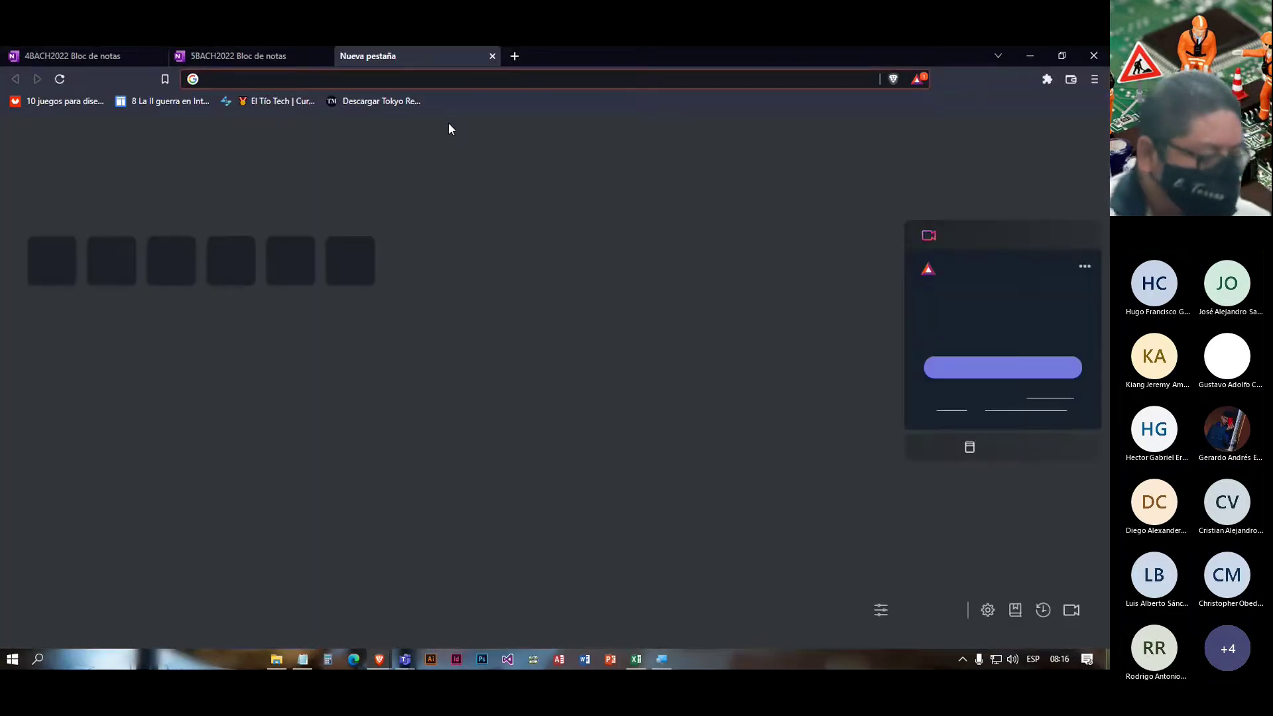
type("FUN")
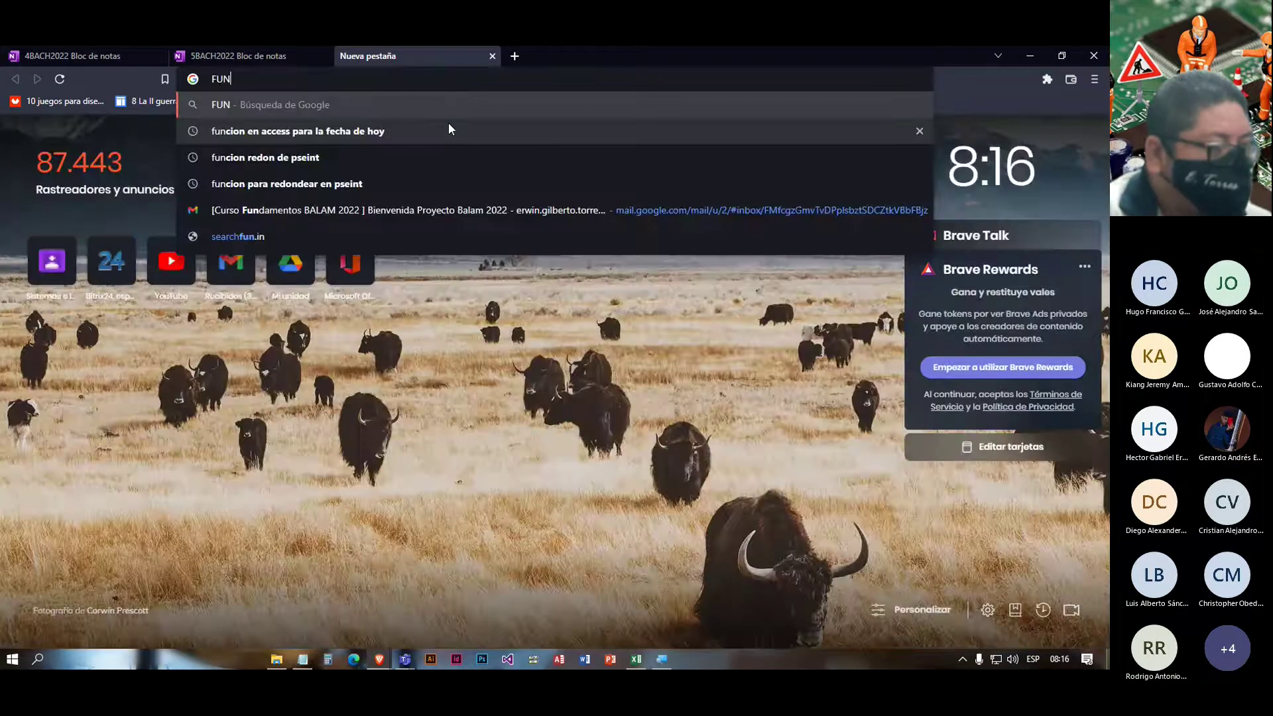
type("CIONES DE BASES DE DA")
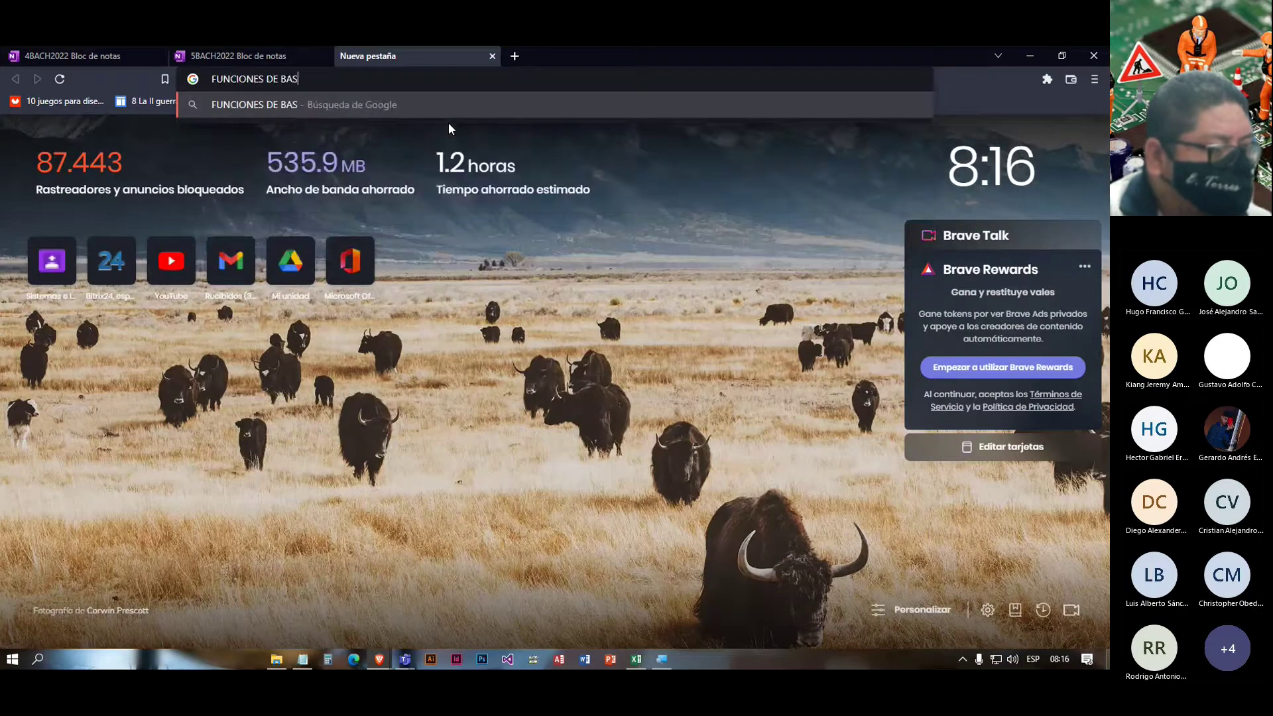
type("TOS EN EXCEL")
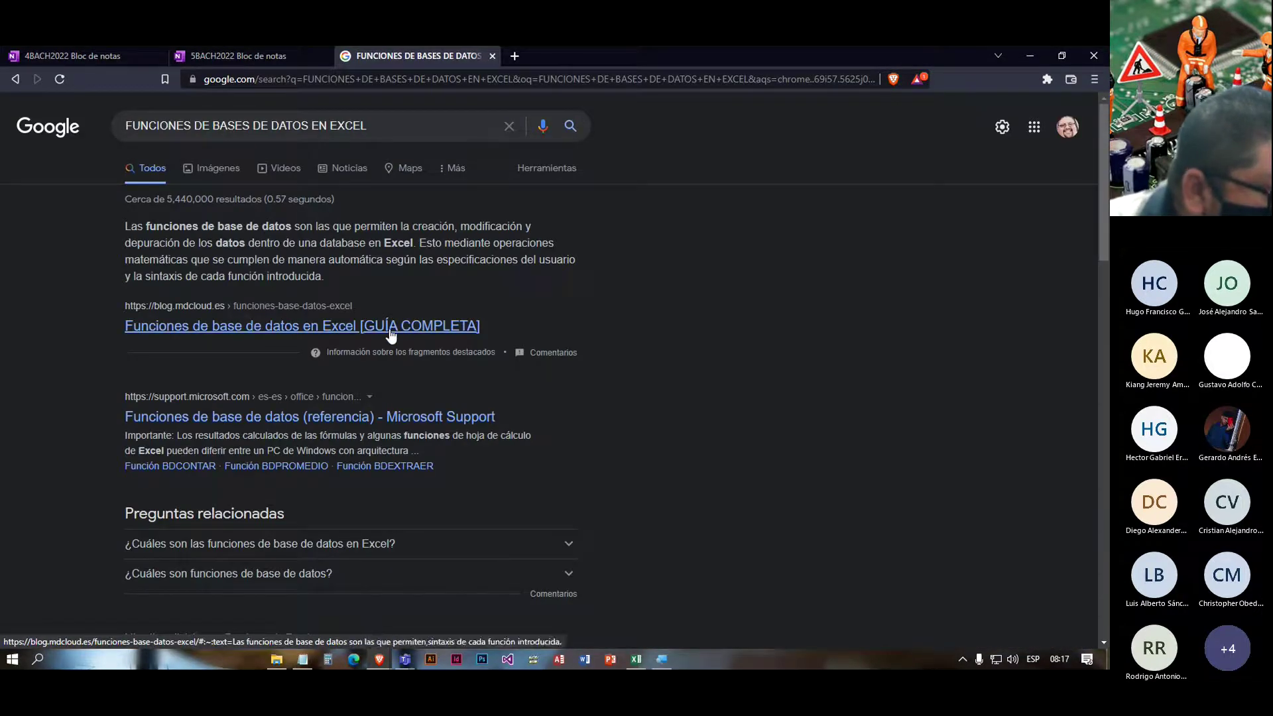
left_click(435, 419)
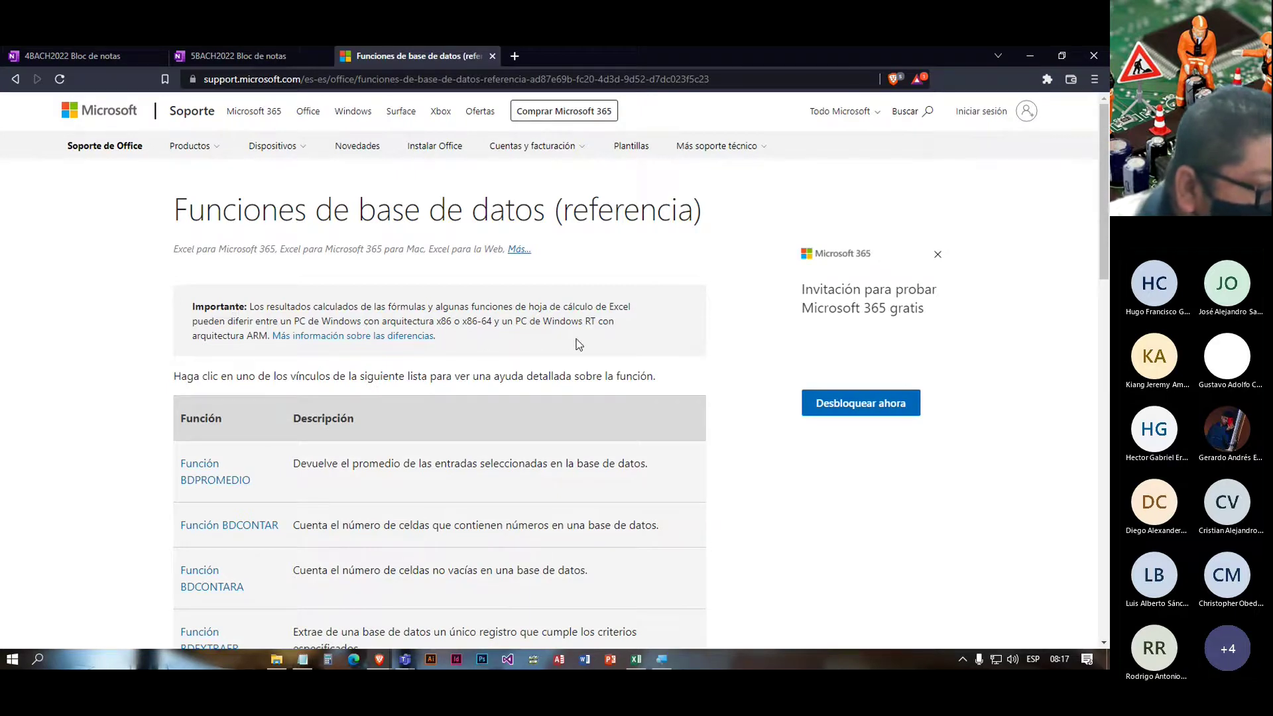
Step: Open the BDPROMEDIO function's help page from the reference list and examine the arguments in its syntax
scroll(581, 340, "down", 3)
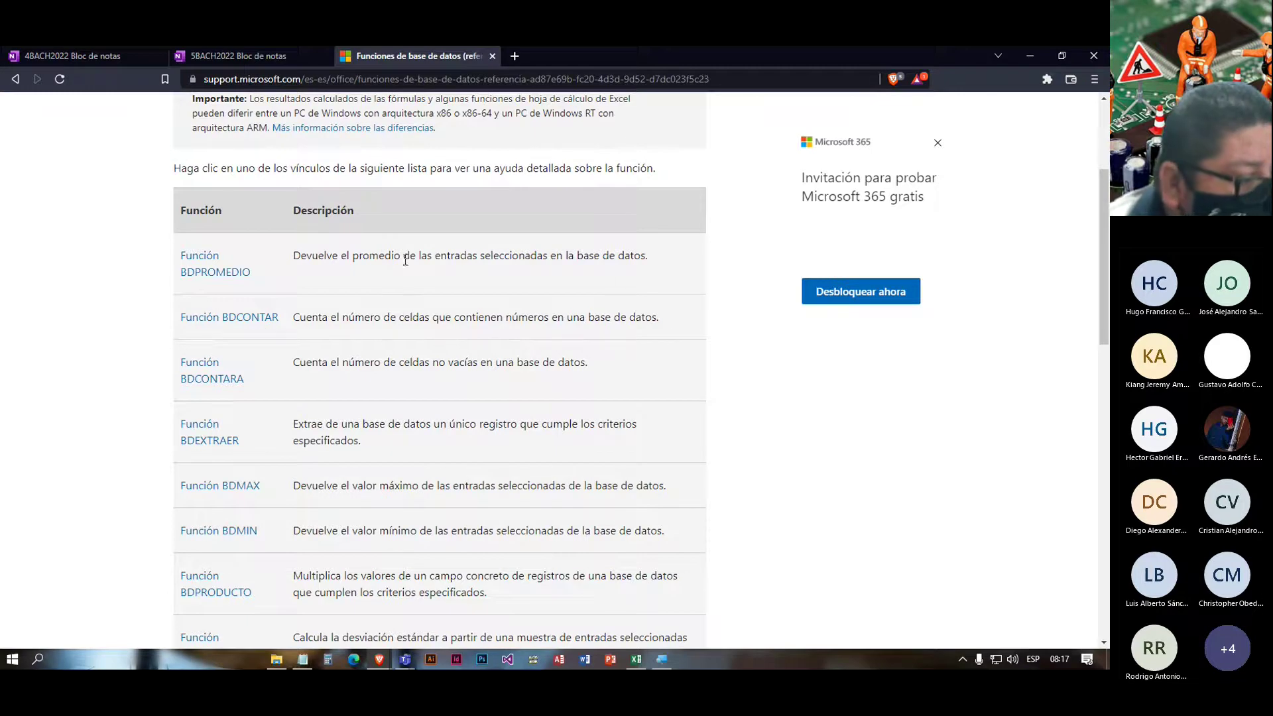
left_click(198, 262)
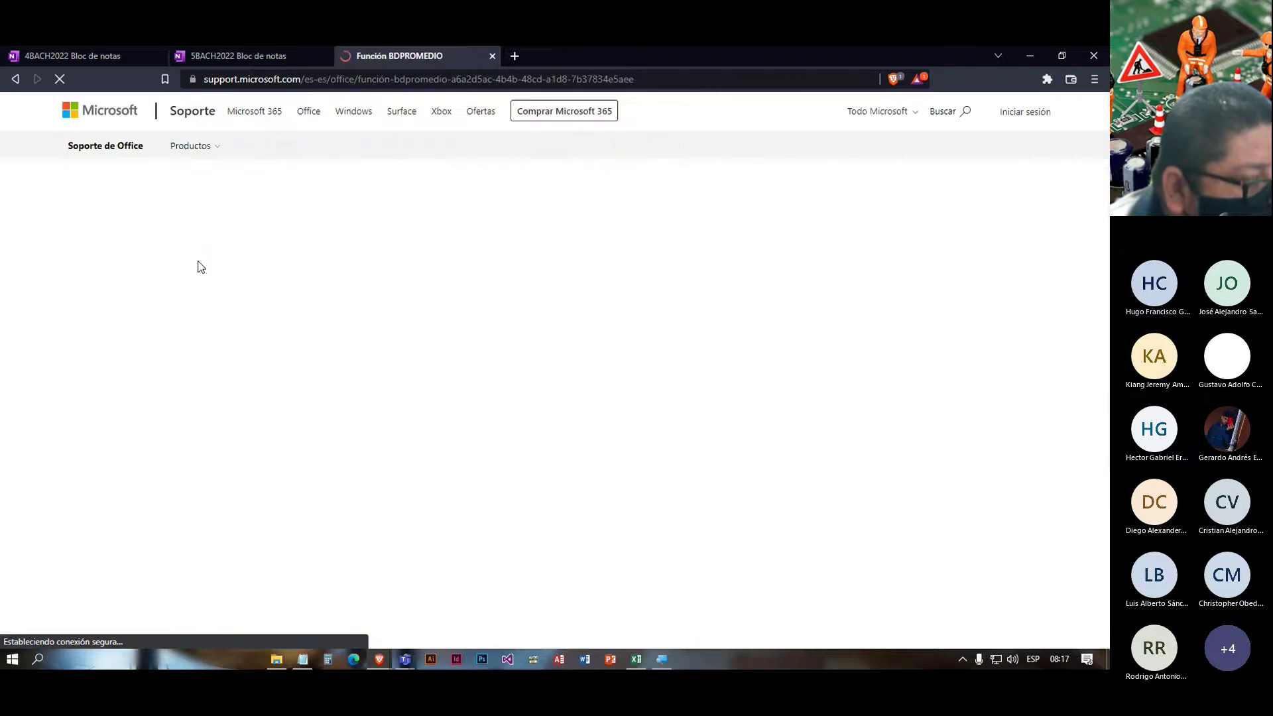
scroll(453, 340, "down", 2)
scroll(453, 341, "down", 2)
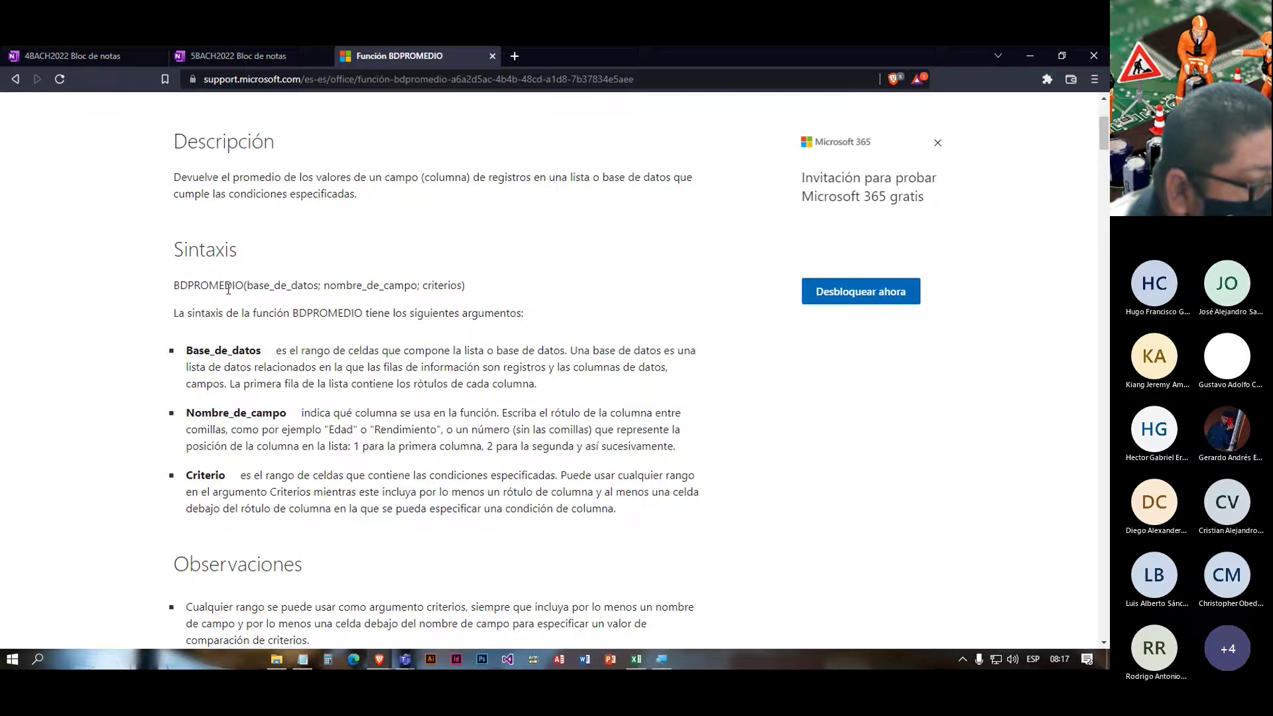
left_click_drag(247, 285, 463, 287)
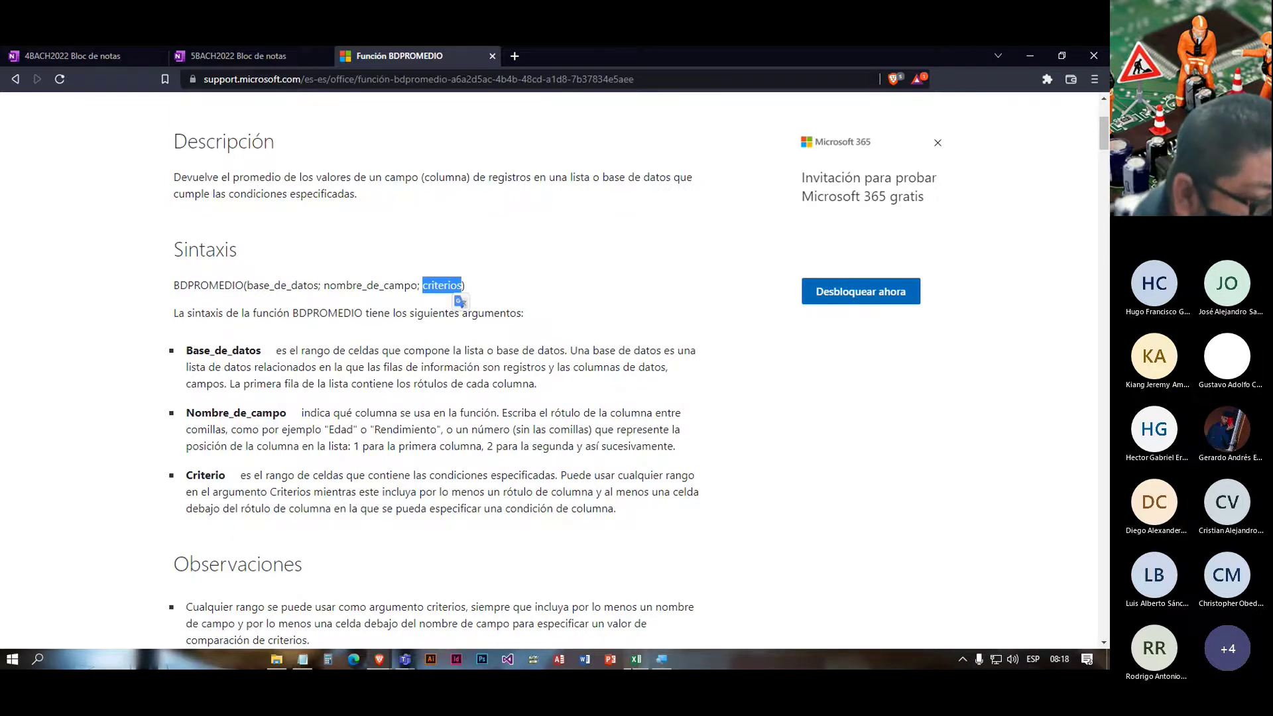
Step: Switch back to Excel and select the whole sales table with its headings, A7:C39, to review the database range
left_click(635, 661)
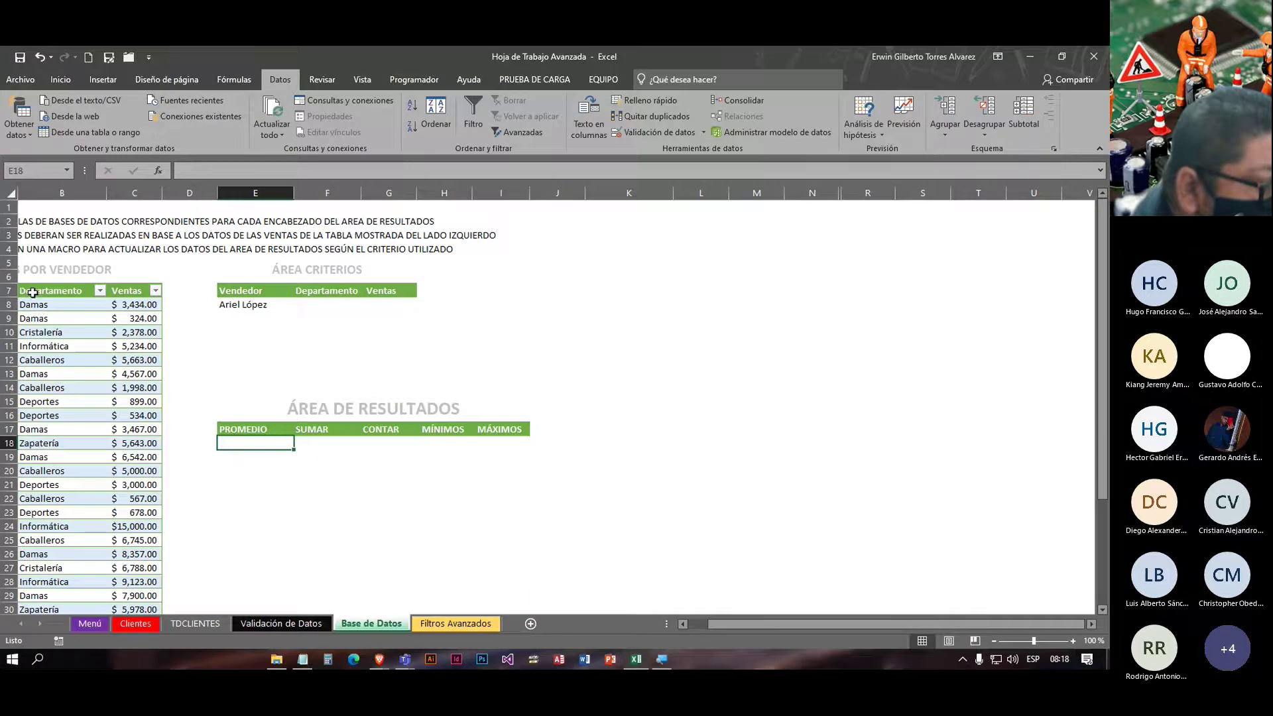
left_click(683, 624)
left_click_drag(31, 293, 91, 583)
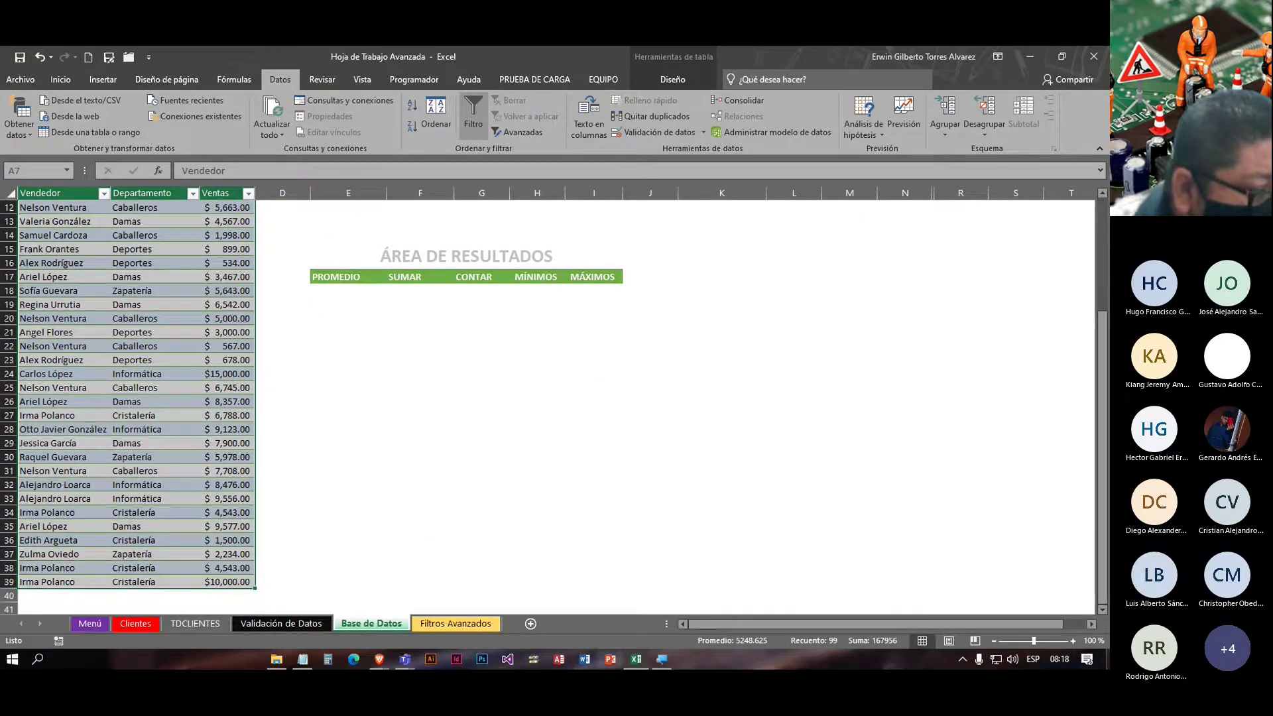
Step: Return to the BDPROMEDIO help page in Brave and read the explanation of the Nombre_de_campo argument
mouse_move(380, 659)
left_click(406, 611)
left_click(275, 416)
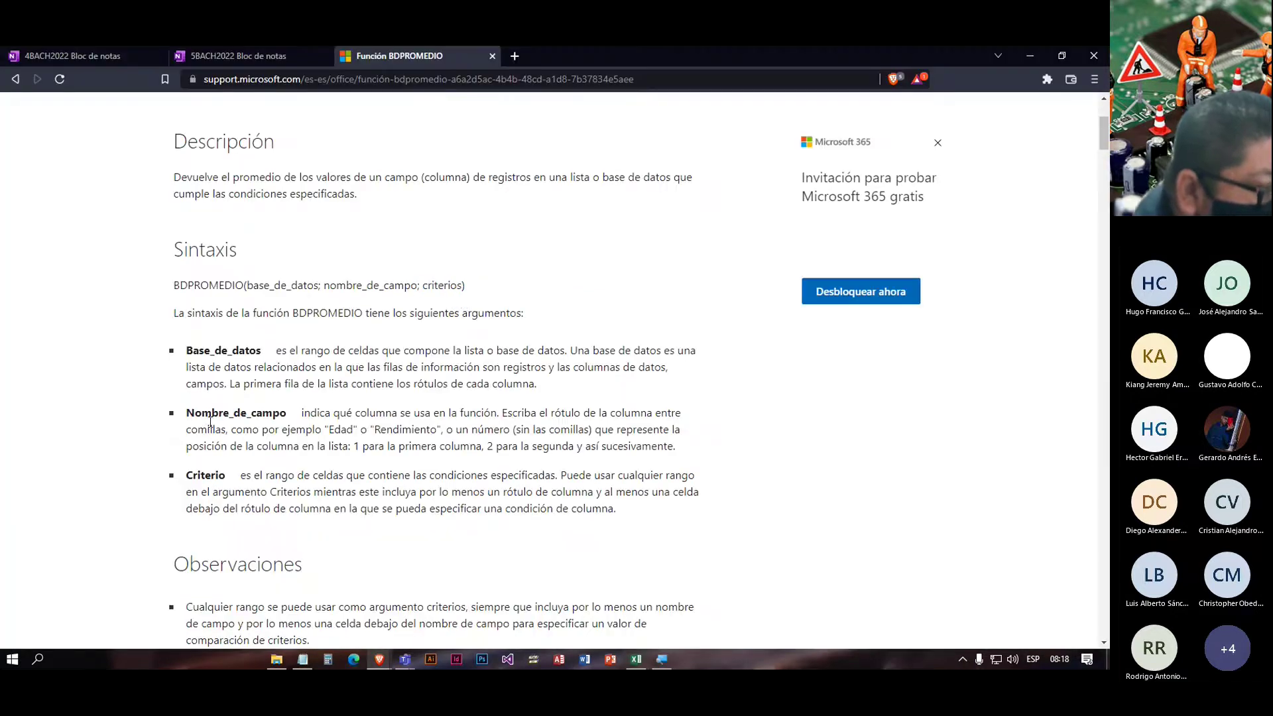
left_click_drag(304, 413, 562, 464)
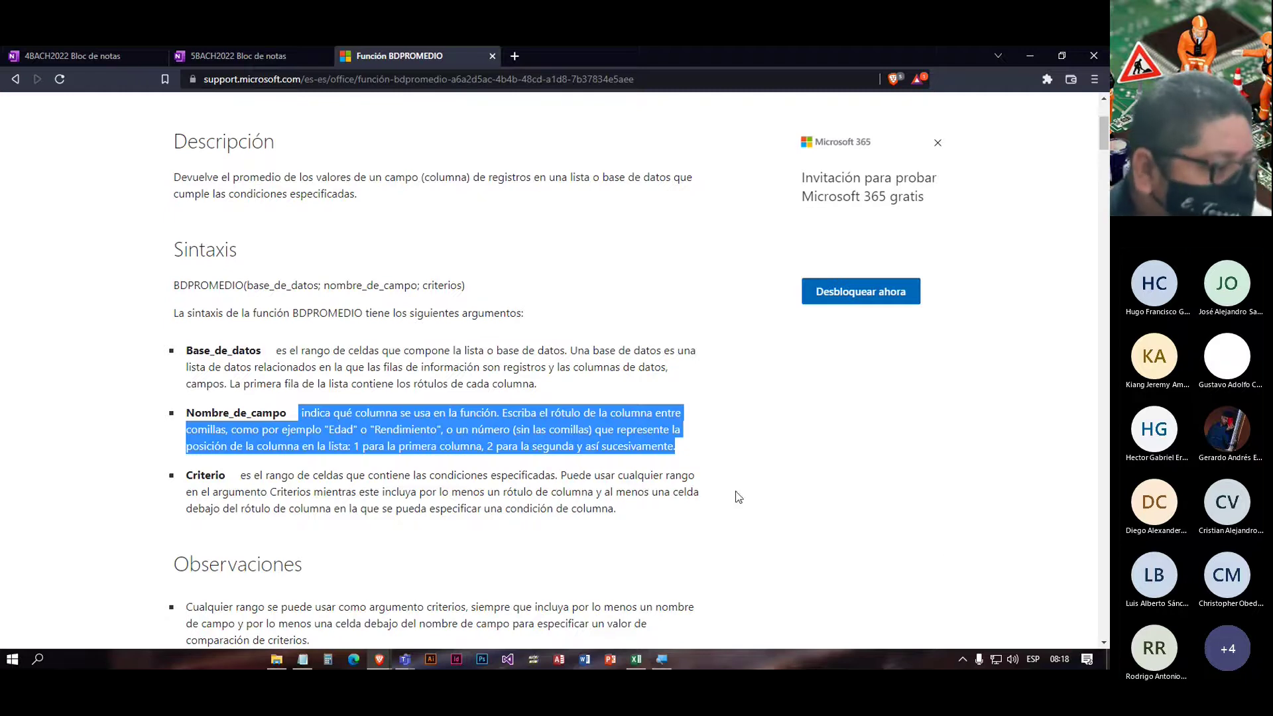
Step: Examine the example data table and sample BDPROMEDIO formulas further down the help page
scroll(316, 408, "down", 6)
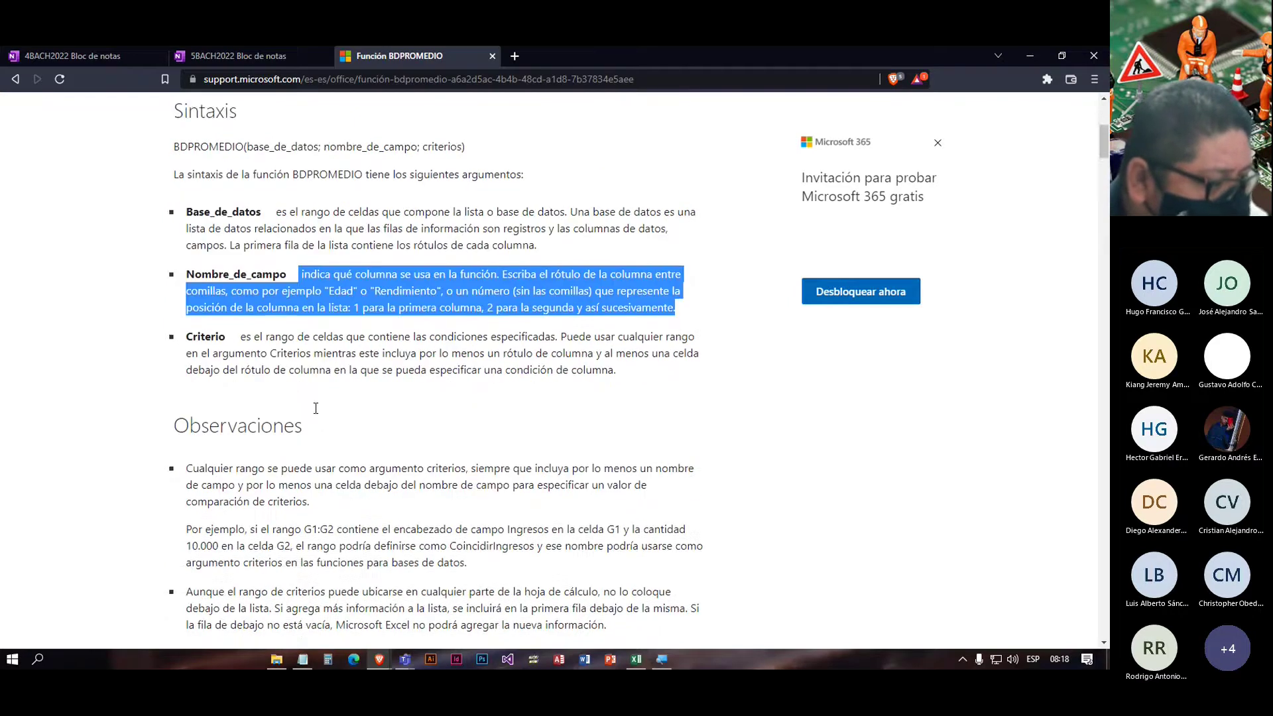
scroll(315, 408, "down", 6)
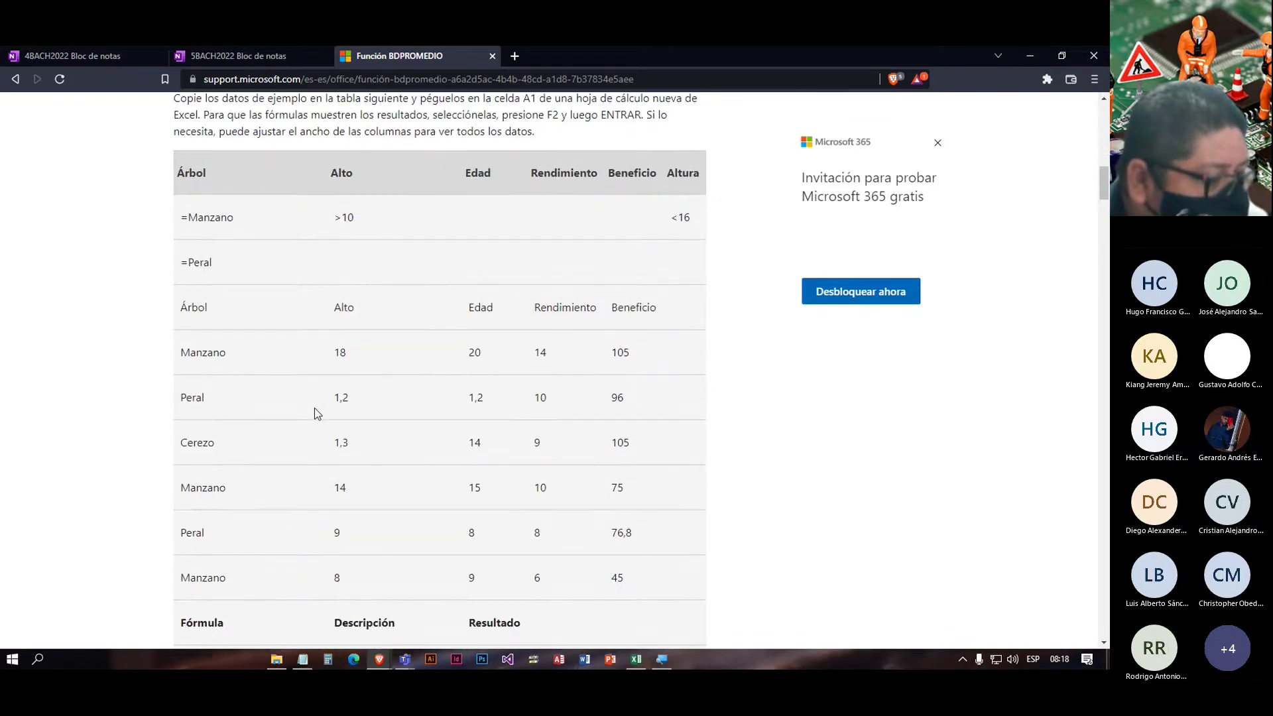
scroll(315, 408, "down", 4)
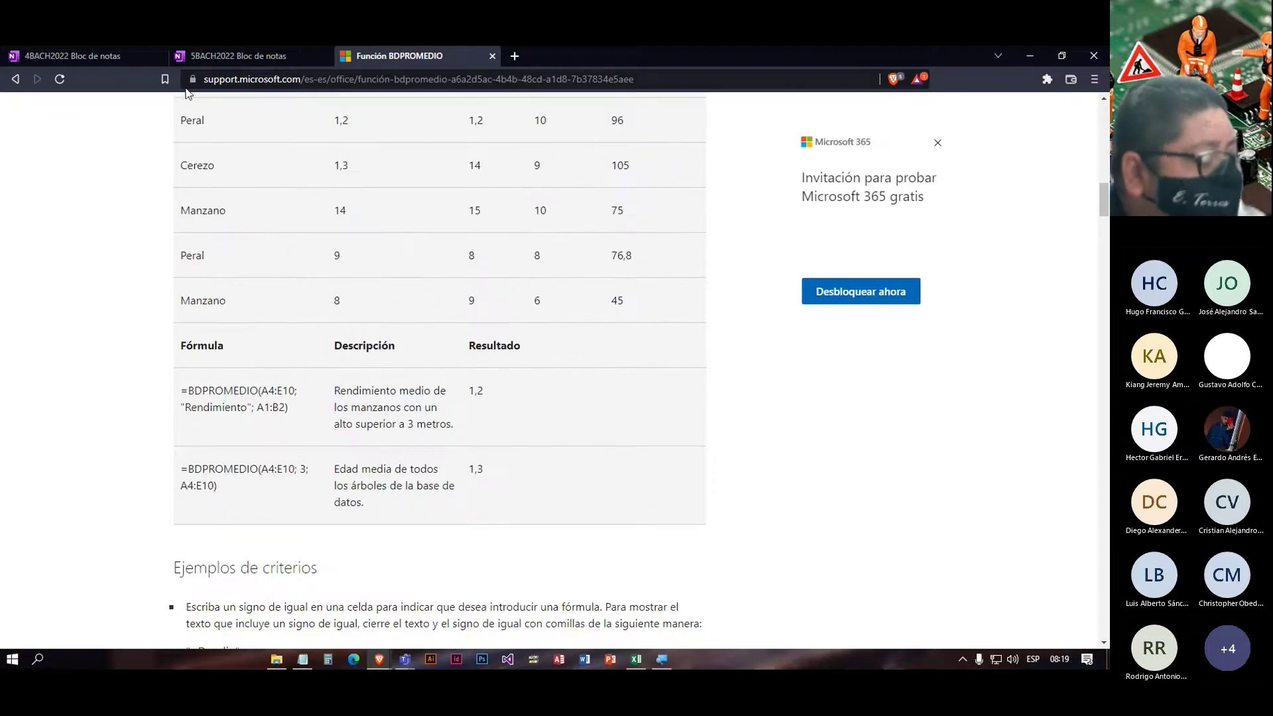
Step: Switch to Excel and begin a BDPROMEDIO formula in cell E18, under the PROMEDIO heading of the results area
left_click(634, 659)
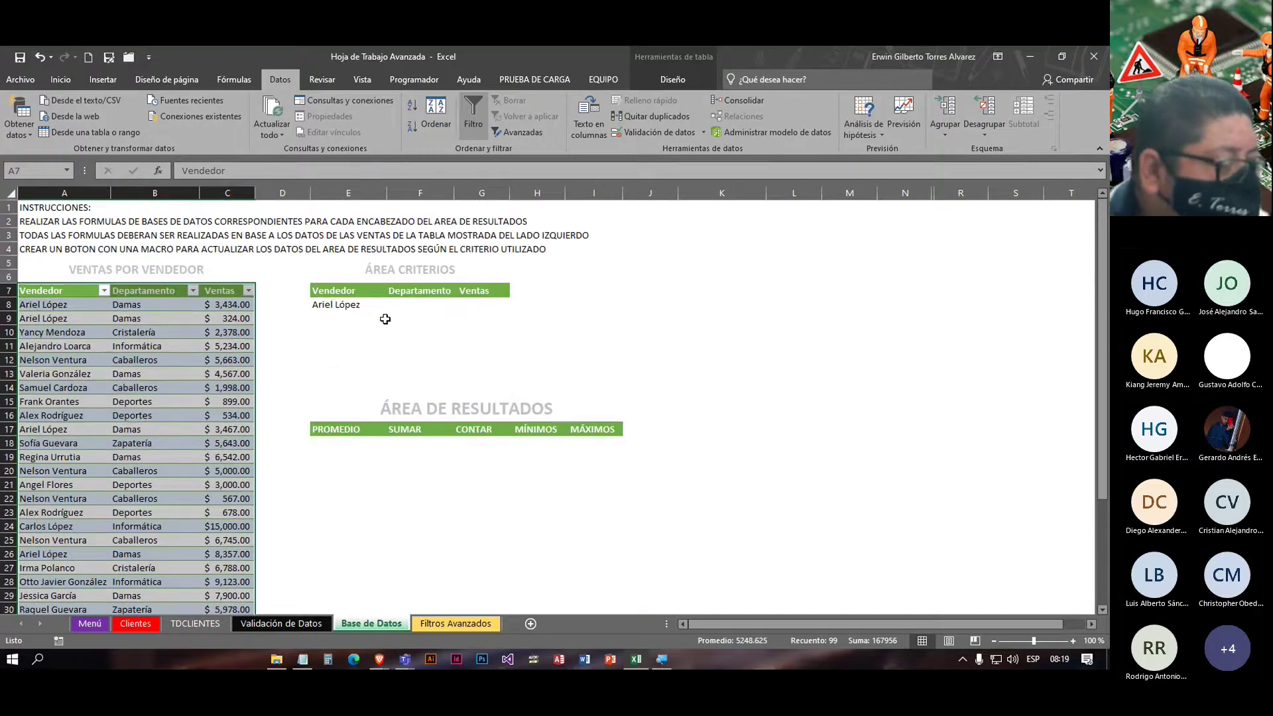
left_click(334, 305)
left_click(333, 446)
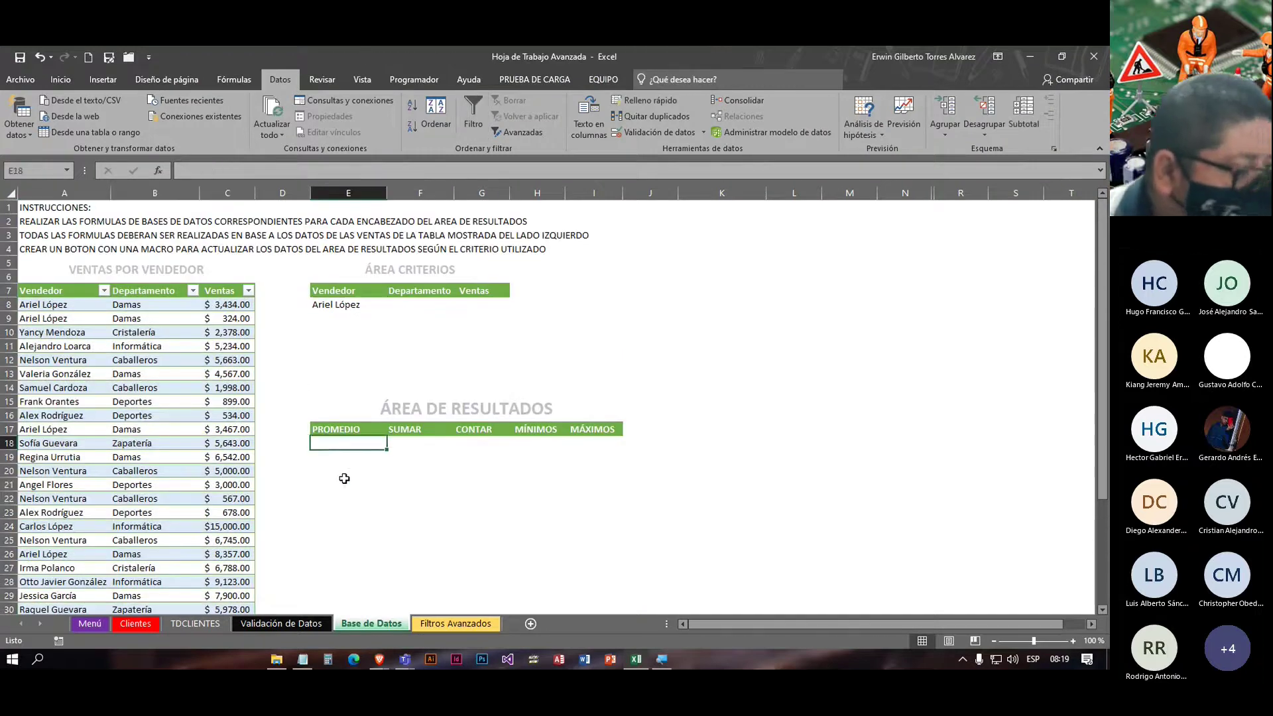
scroll(349, 497, "up", 7)
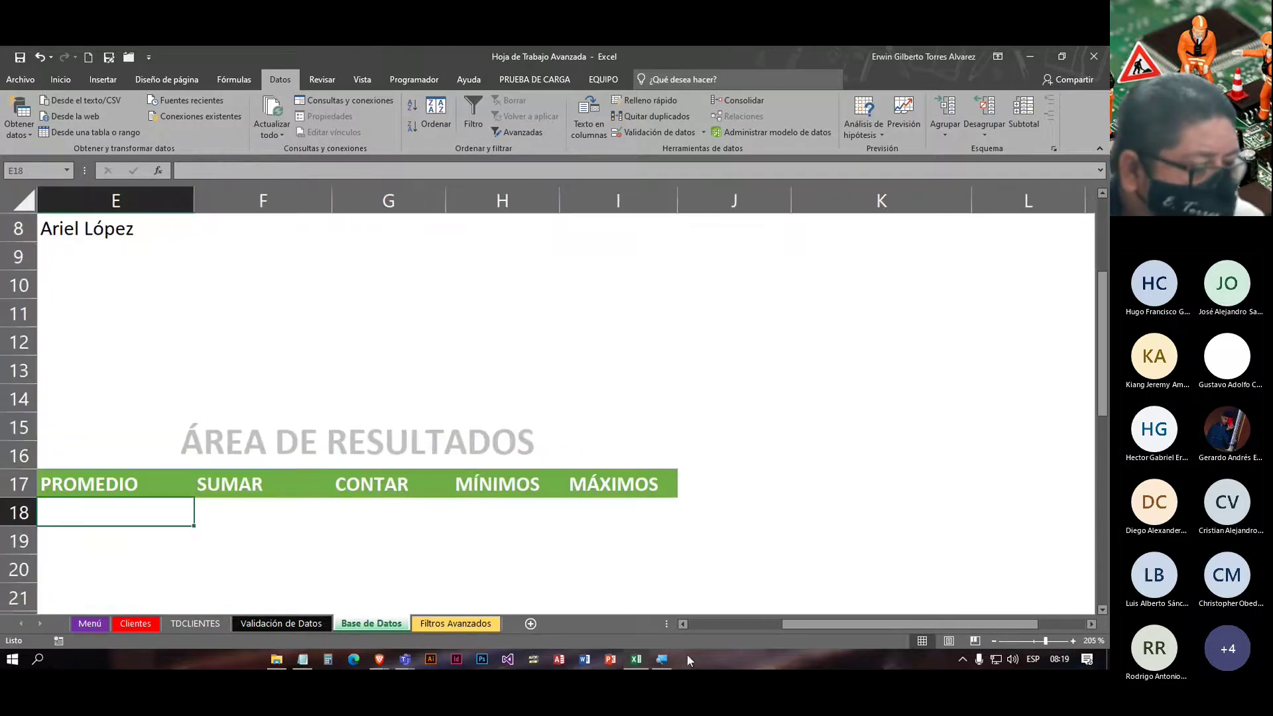
left_click(680, 624)
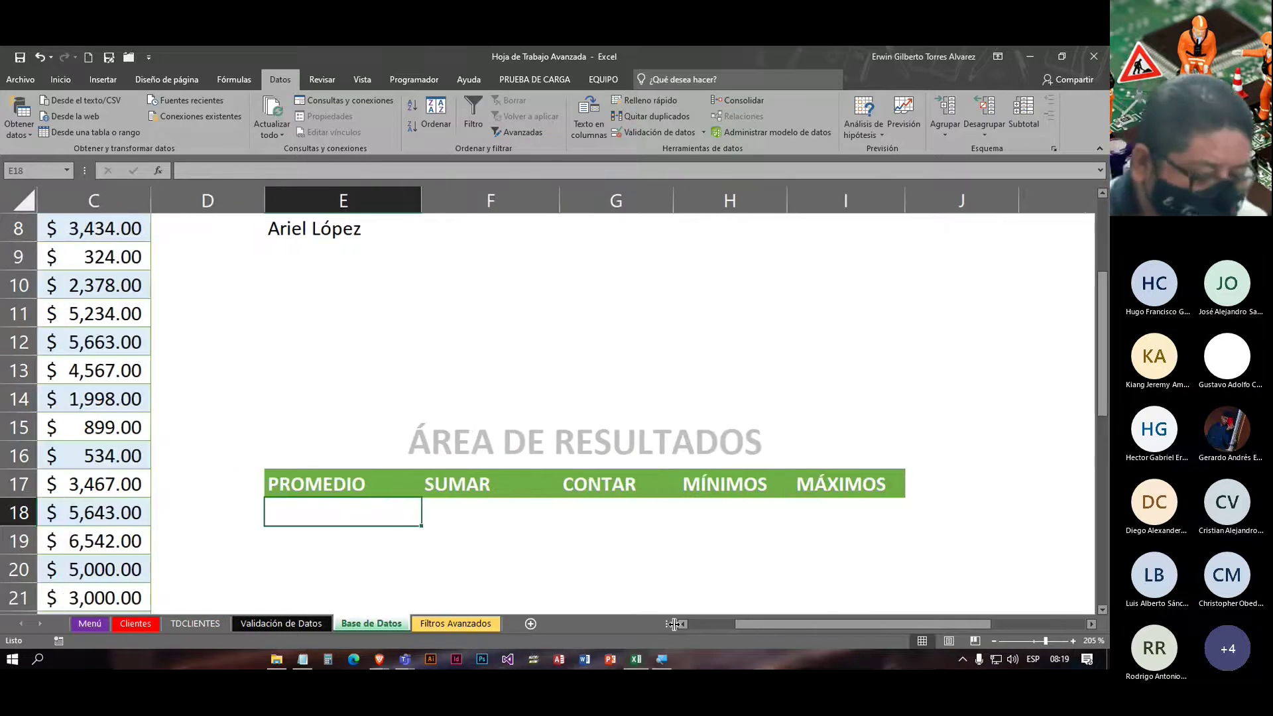
type("=")
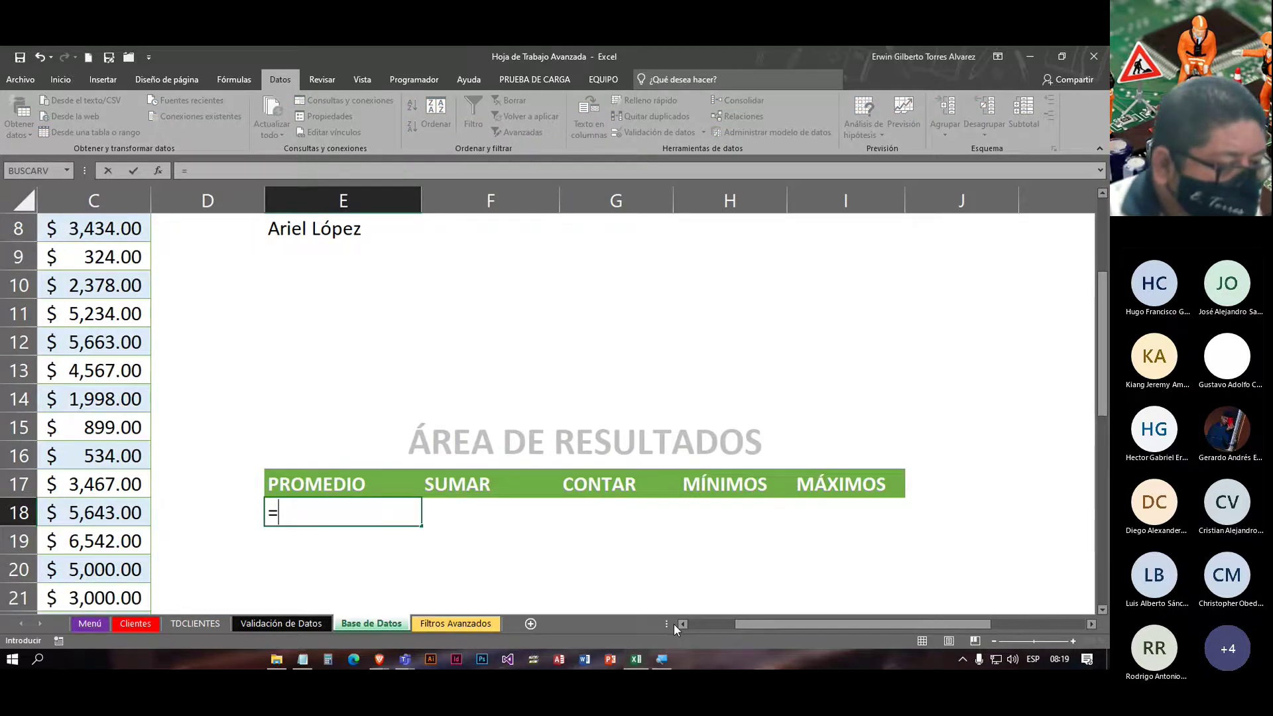
type("BD")
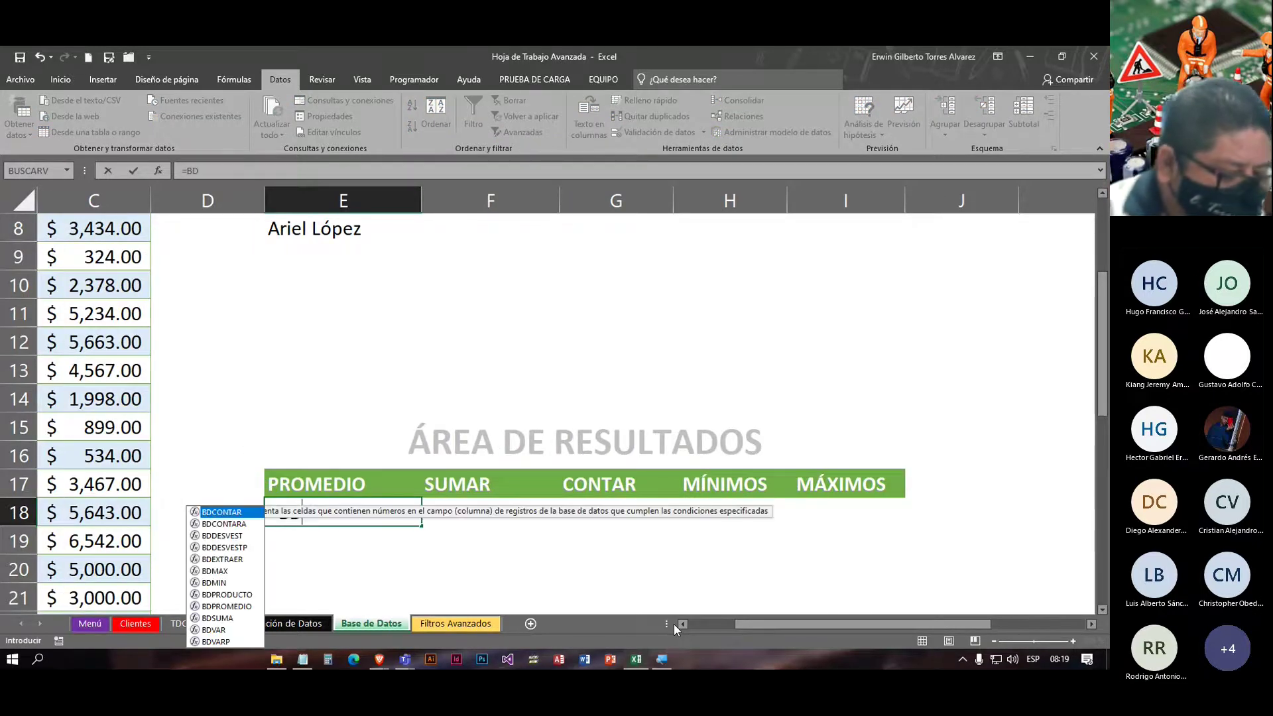
type("PROMEDIO")
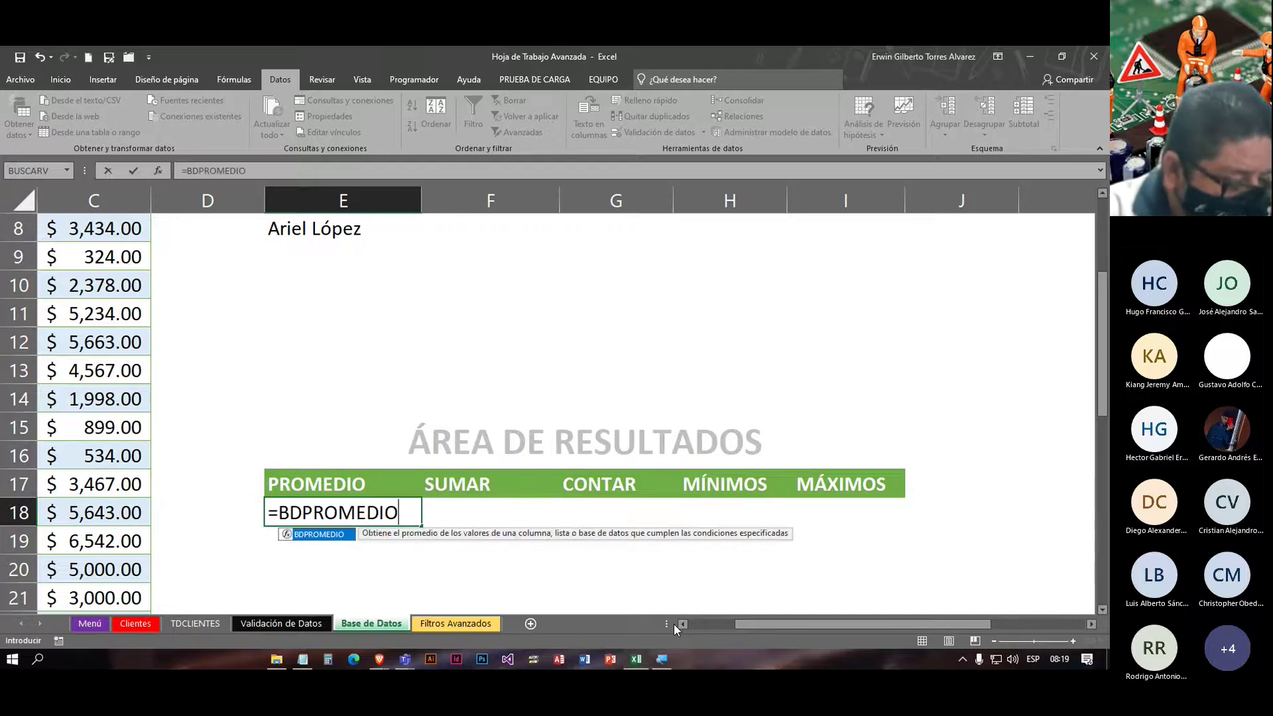
type("(")
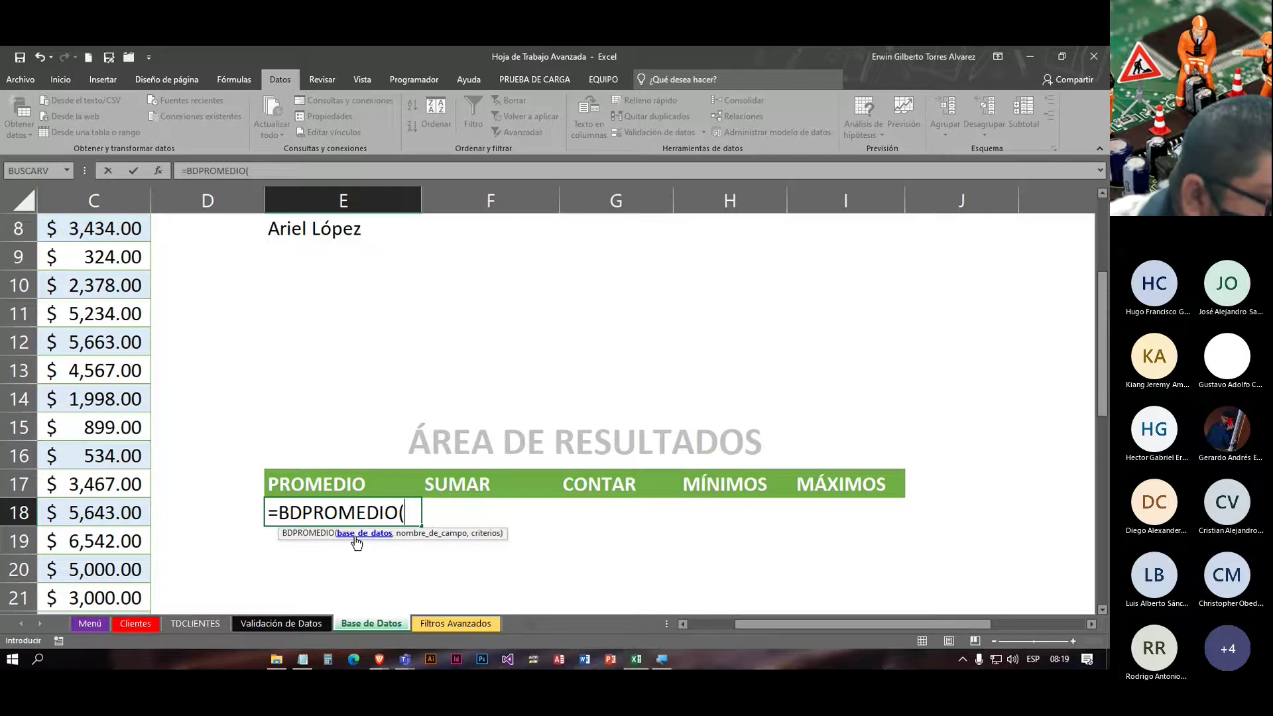
Step: Supply the whole sales table with its headings, Tabla1[#Todo], as the formula's base_de_datos argument
left_click(682, 623)
left_click(682, 623)
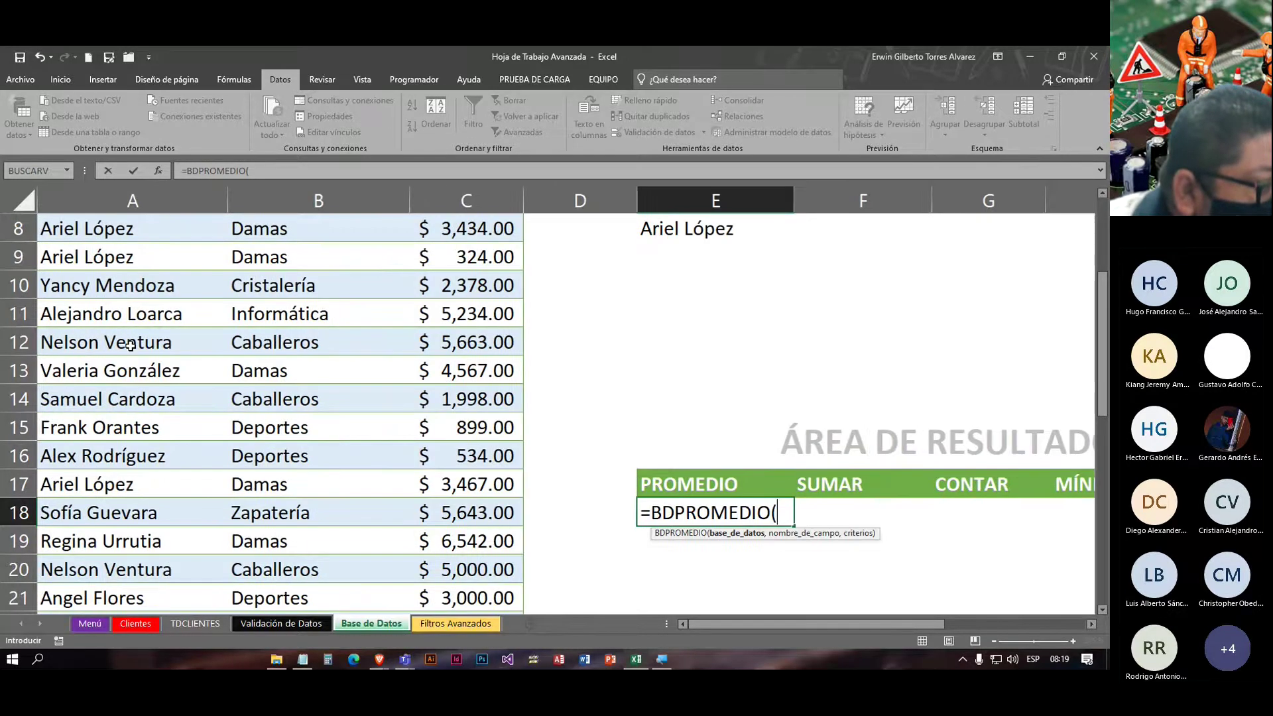
scroll(120, 313, "up", 3)
left_click_drag(68, 393, 504, 570)
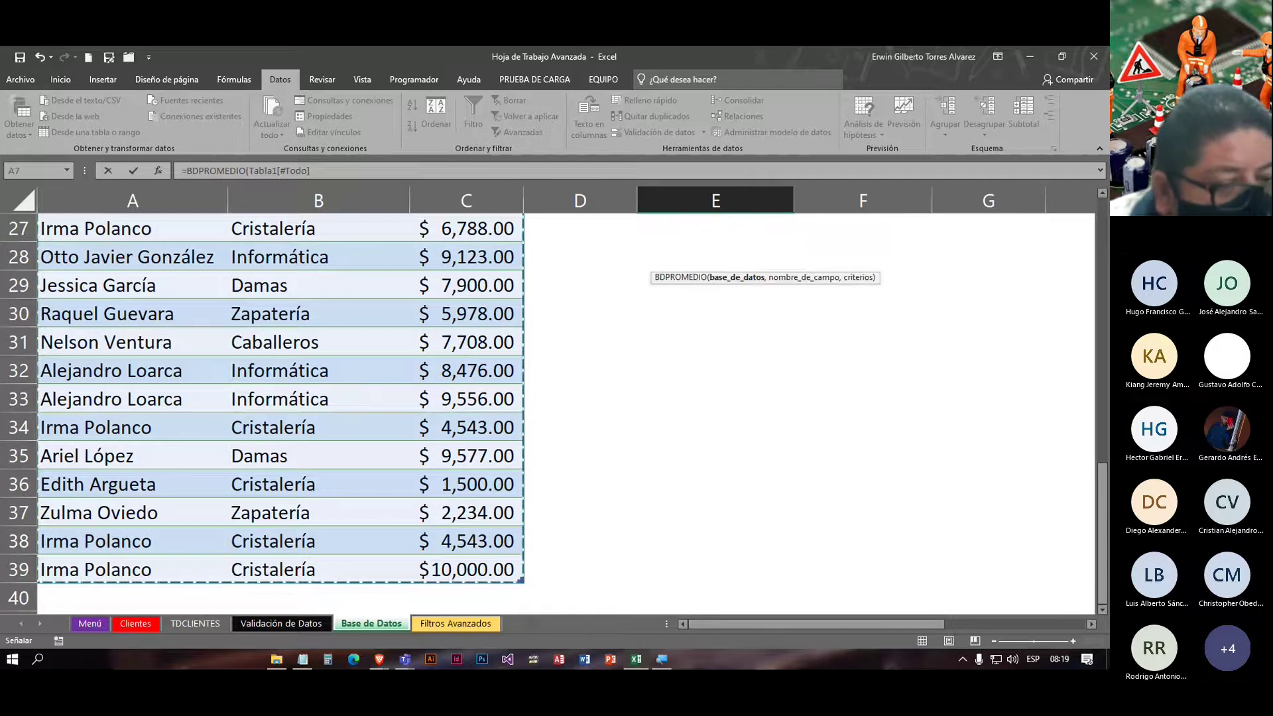
left_click_drag(1102, 534, 1102, 362)
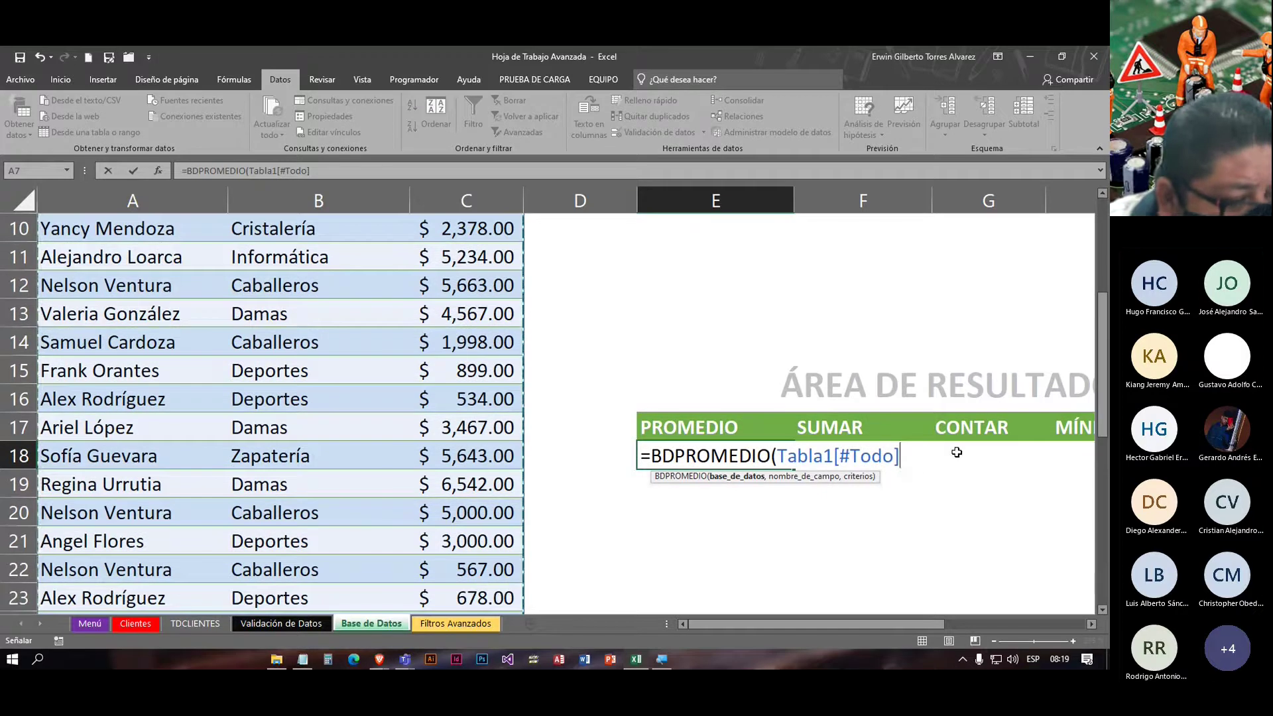
type(",")
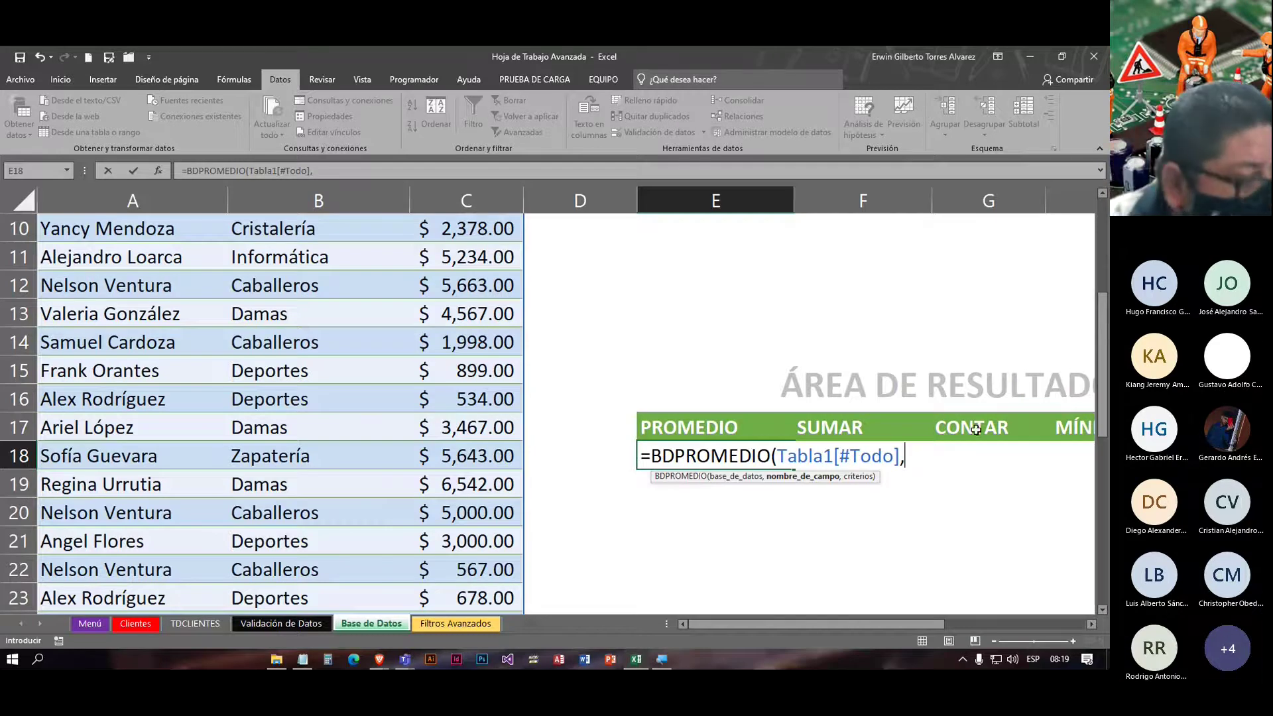
Step: Reference the sales table's Ventas heading in C7 as the formula's nombre_de_campo argument
scroll(482, 363, "up", 2)
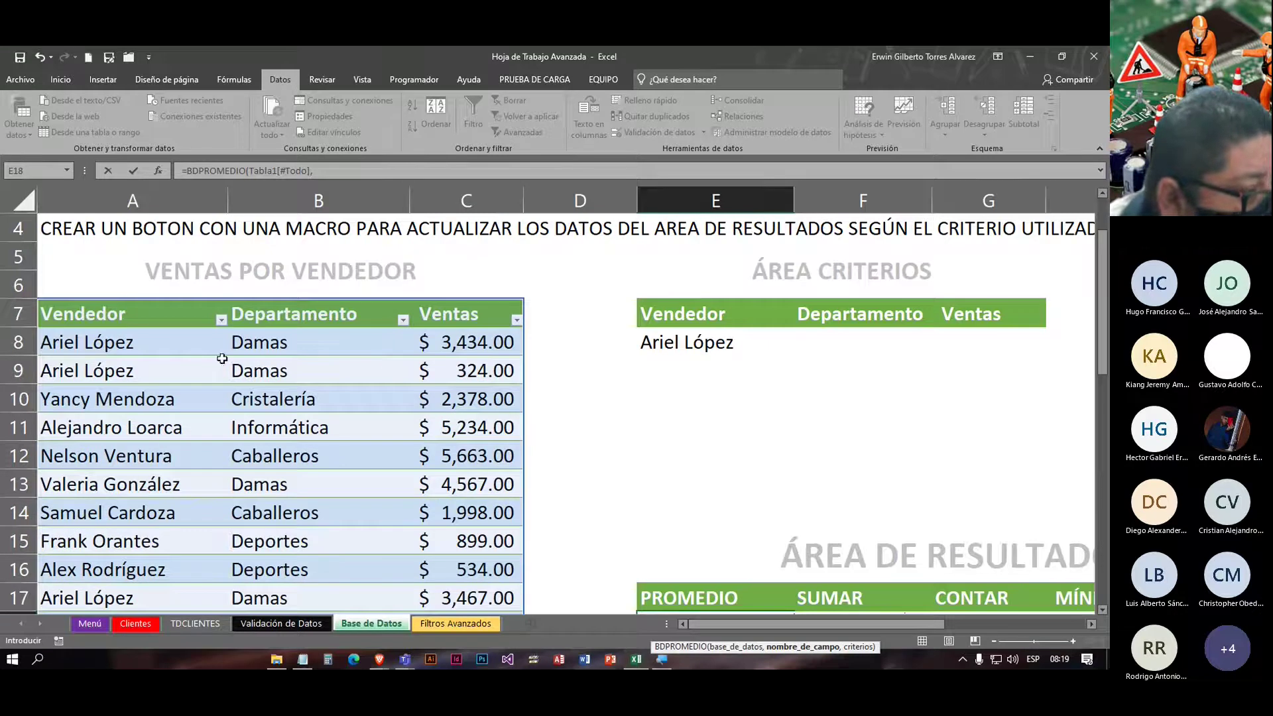
left_click(467, 318)
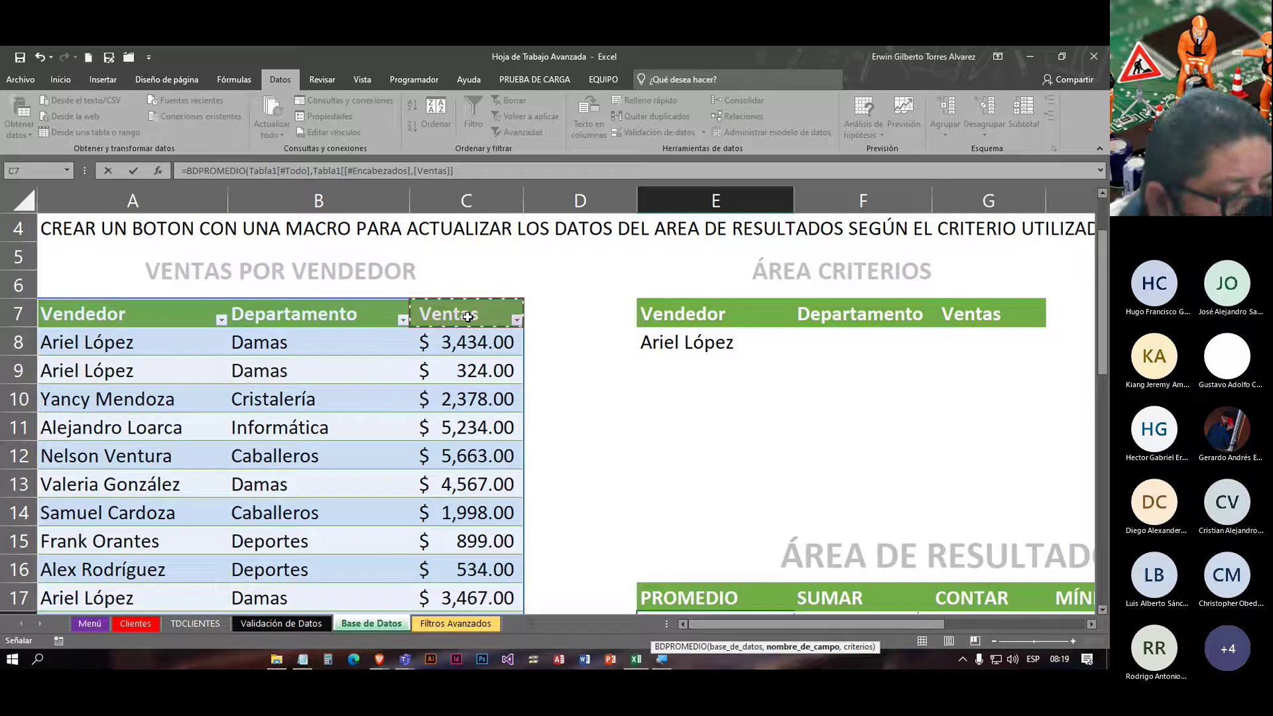
left_click_drag(1104, 266, 1106, 384)
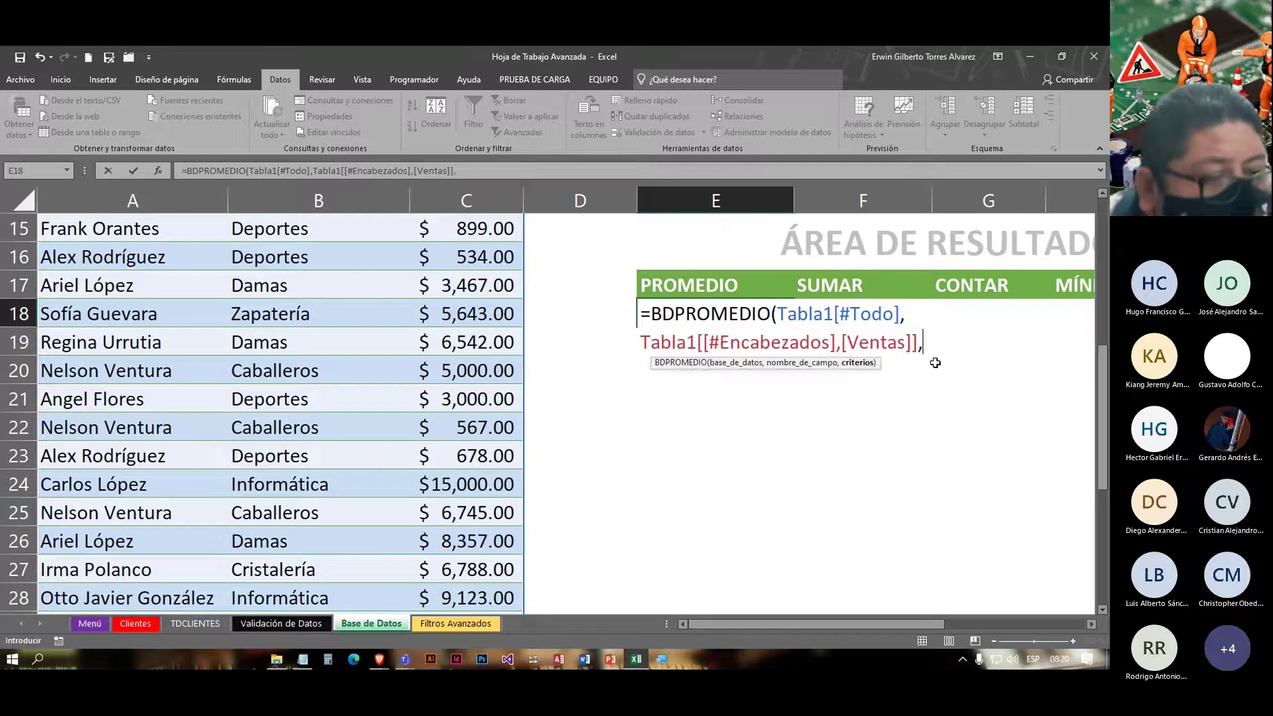
Step: Give E8:G8 as the criterios argument and complete the BDPROMEDIO formula in E18
left_click_drag(1104, 394, 1106, 310)
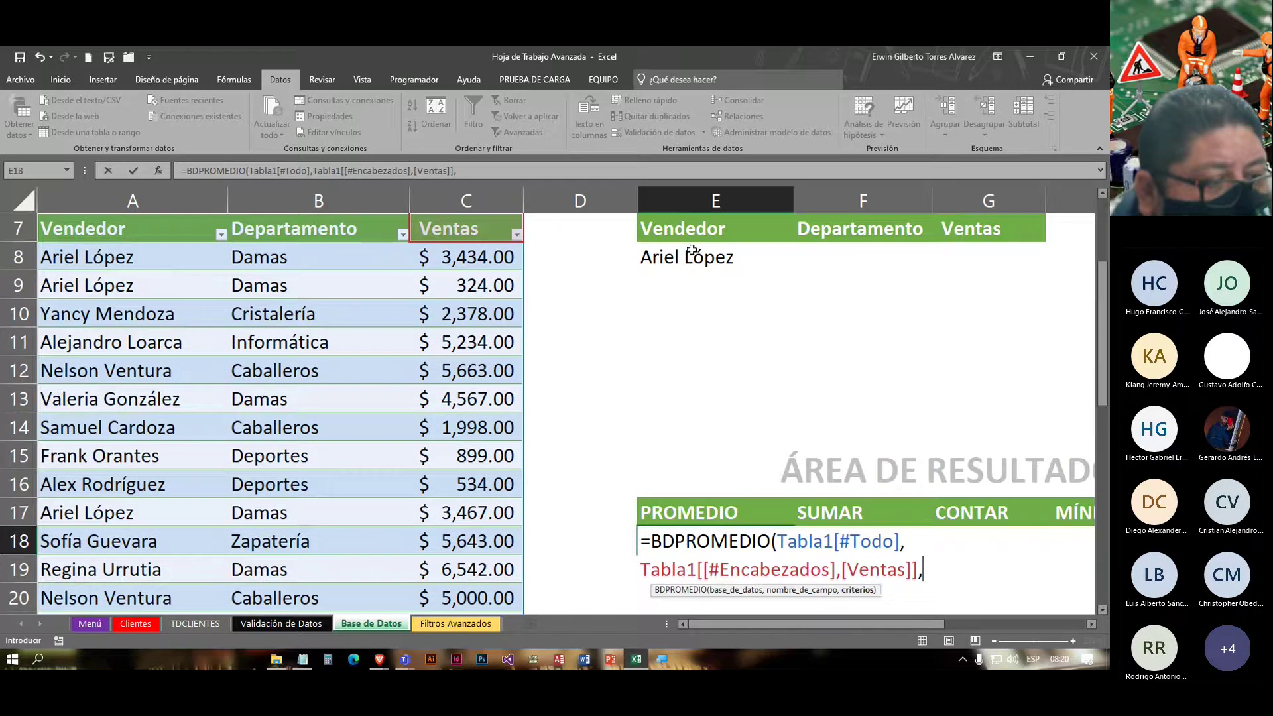
left_click(657, 253)
left_click_drag(783, 253, 961, 257)
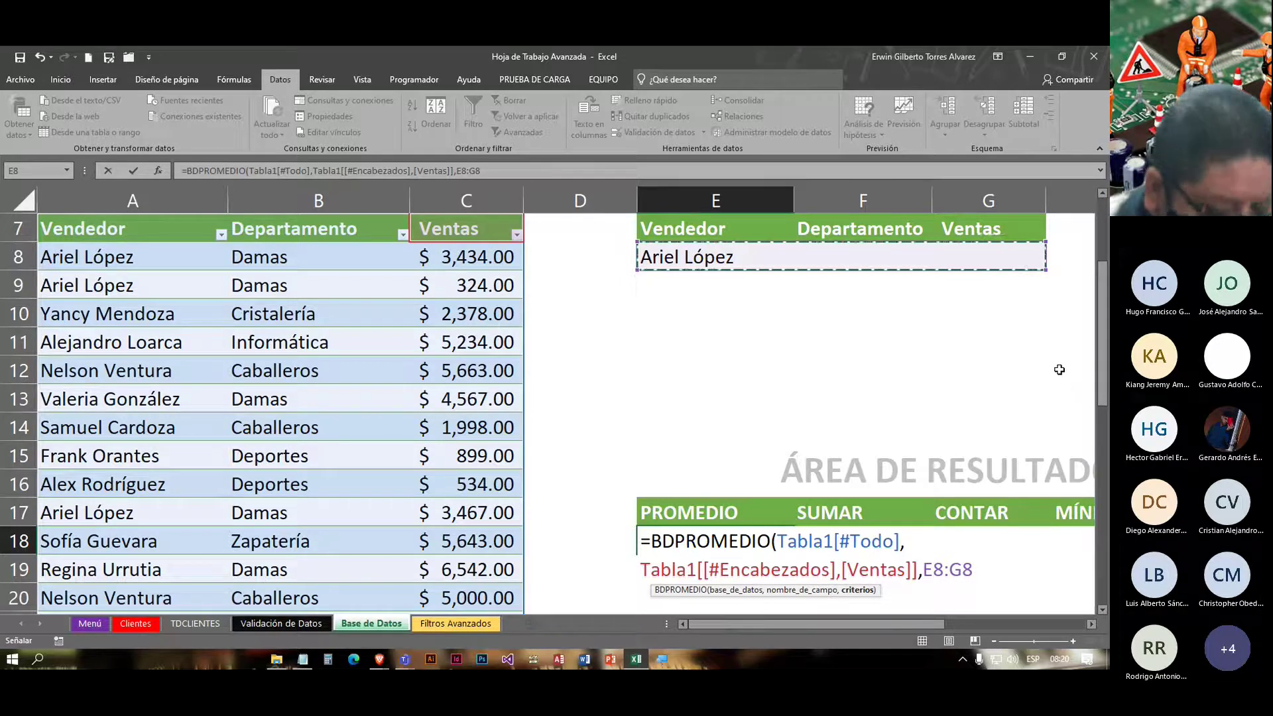
type(")")
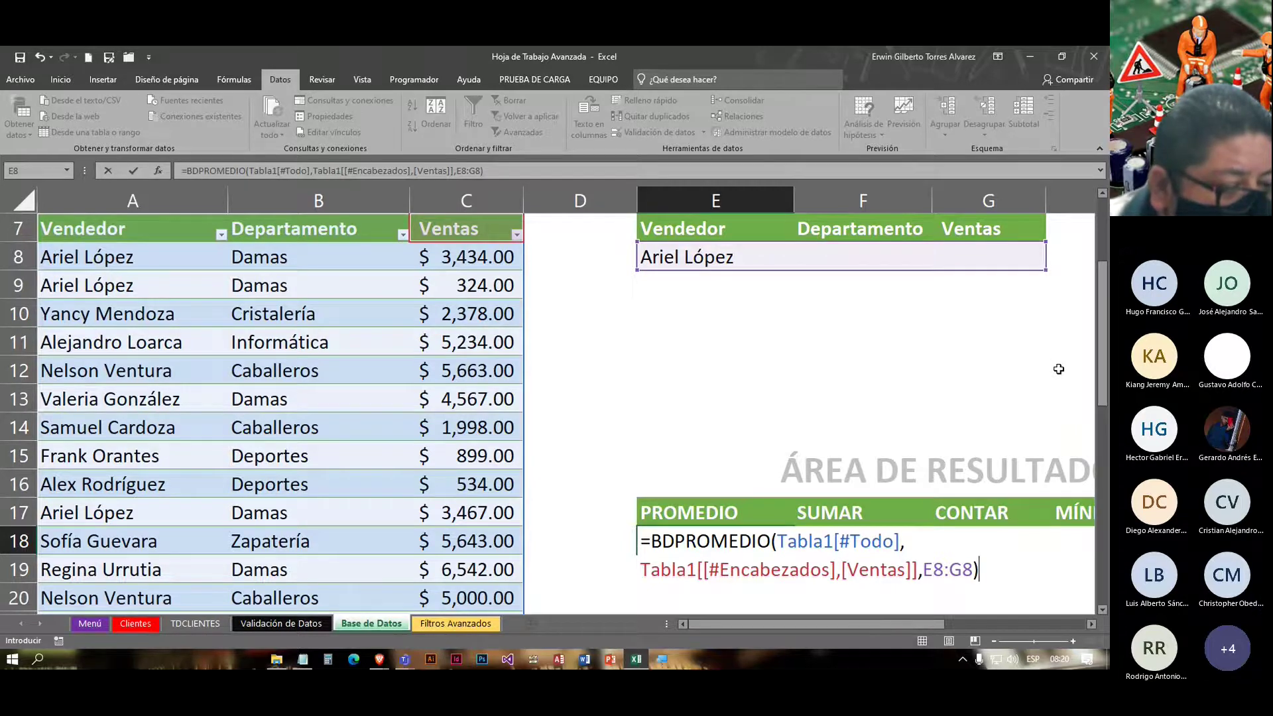
key("Return")
key("Up")
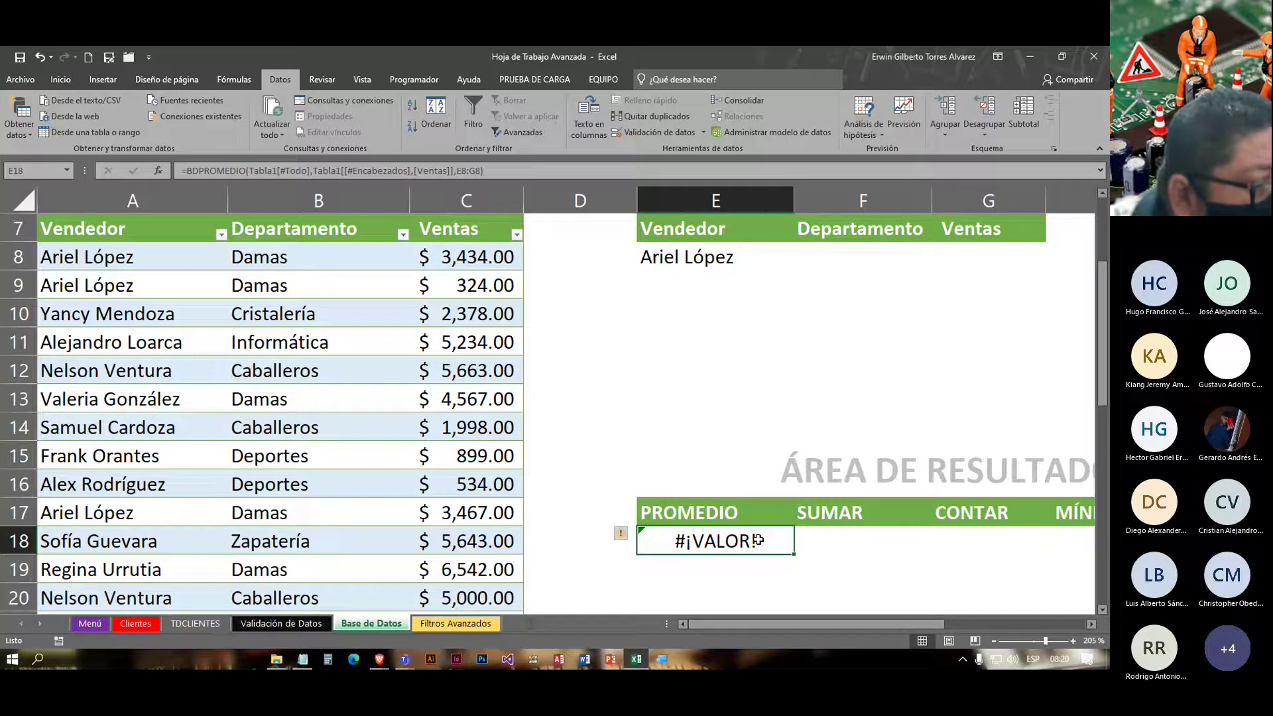
Step: Choose the seller listed in A11 as the Vendedor criterion in E8 and Damas as the Departamento criterion in F8
left_click(769, 261)
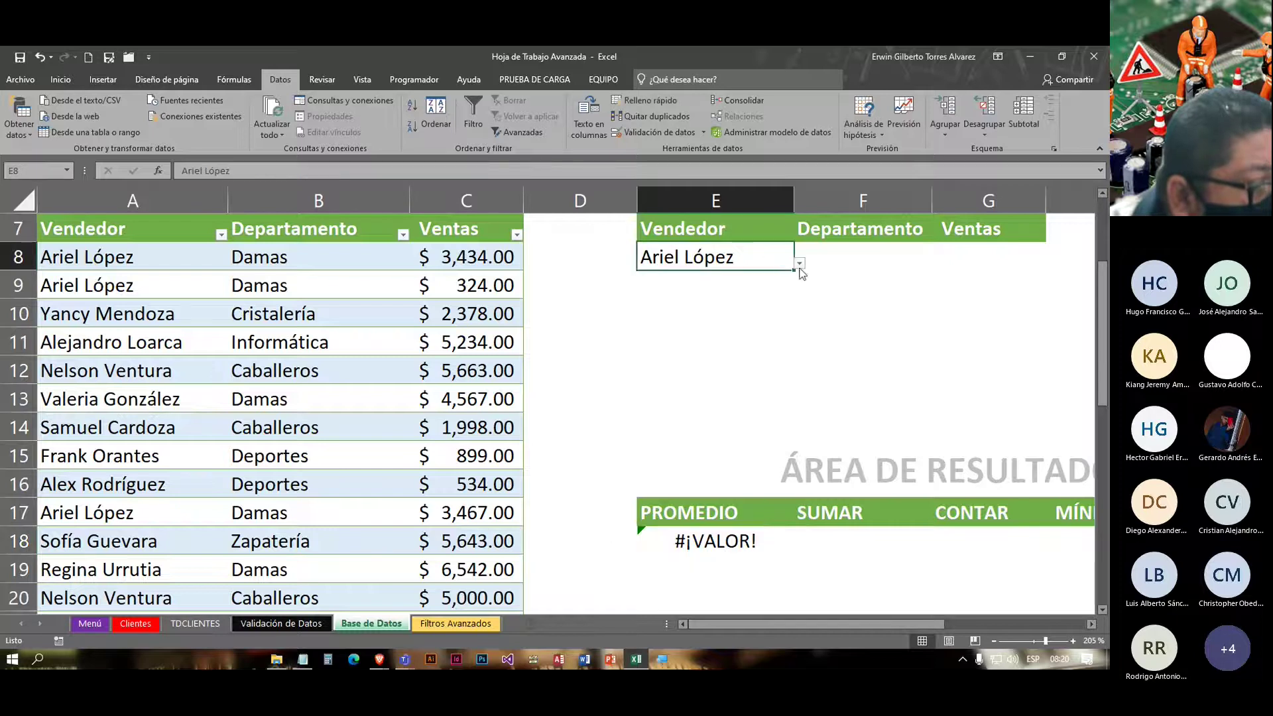
left_click(799, 263)
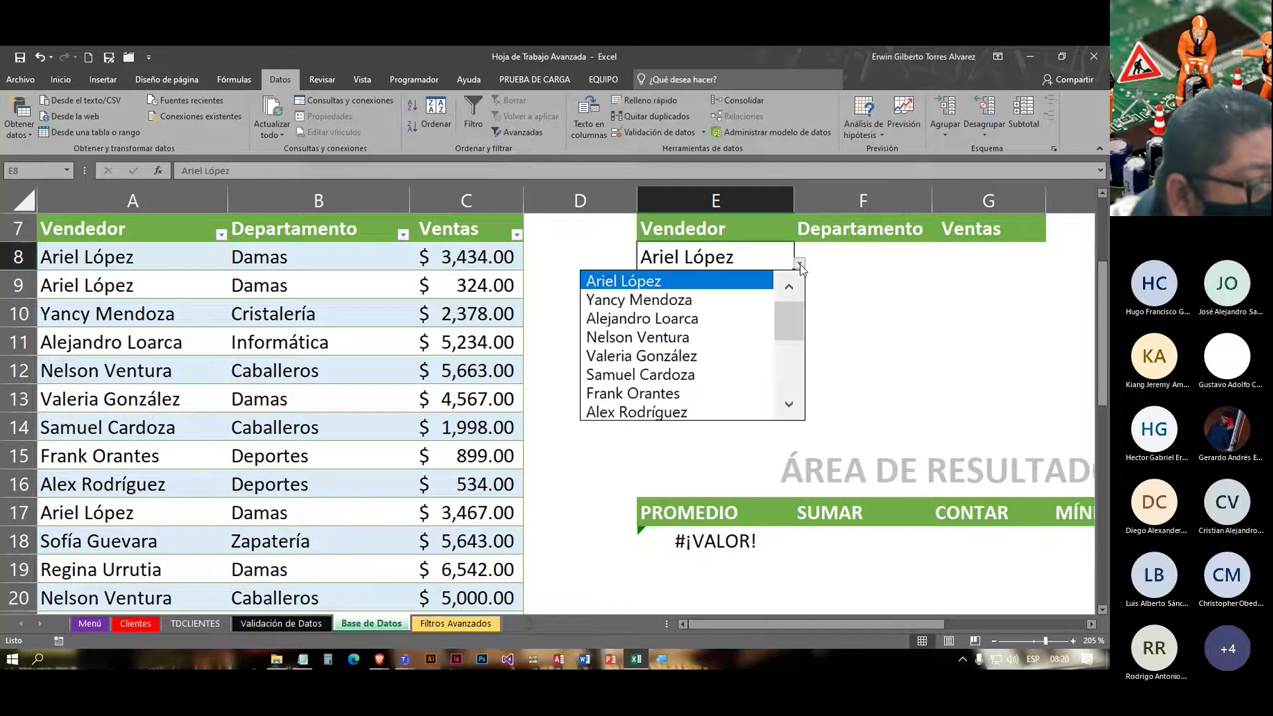
left_click(693, 320)
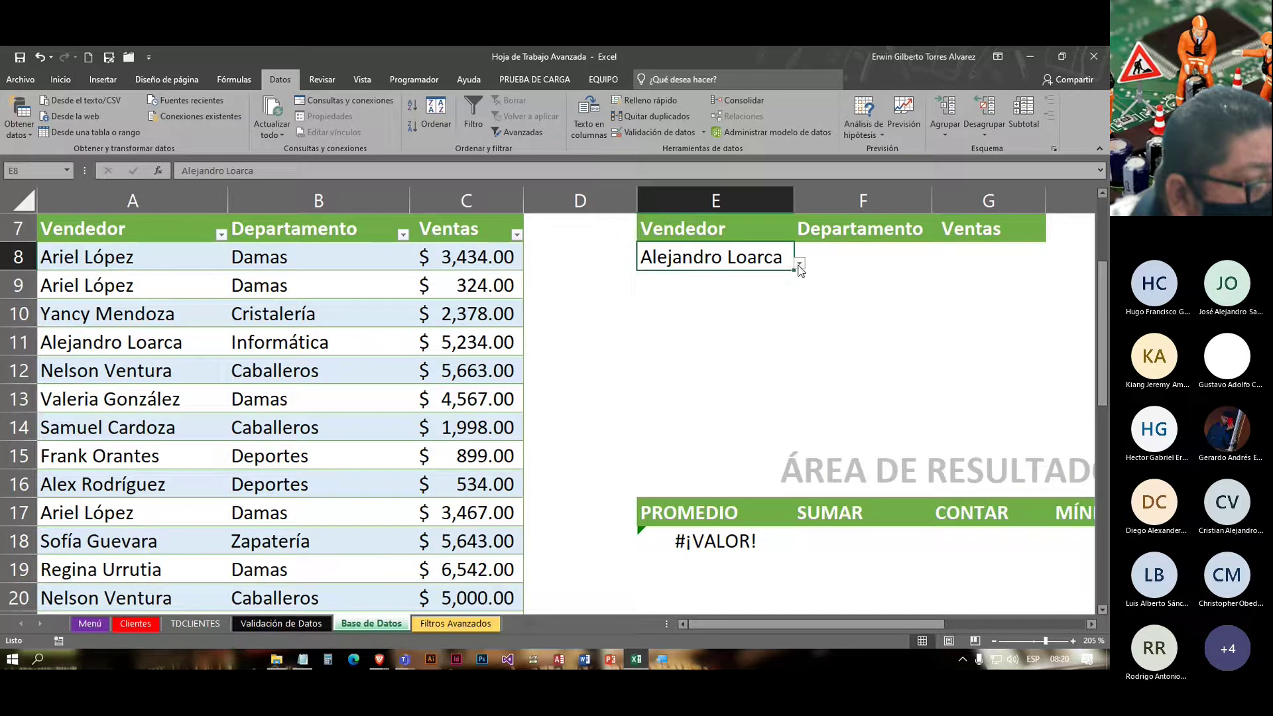
left_click(831, 257)
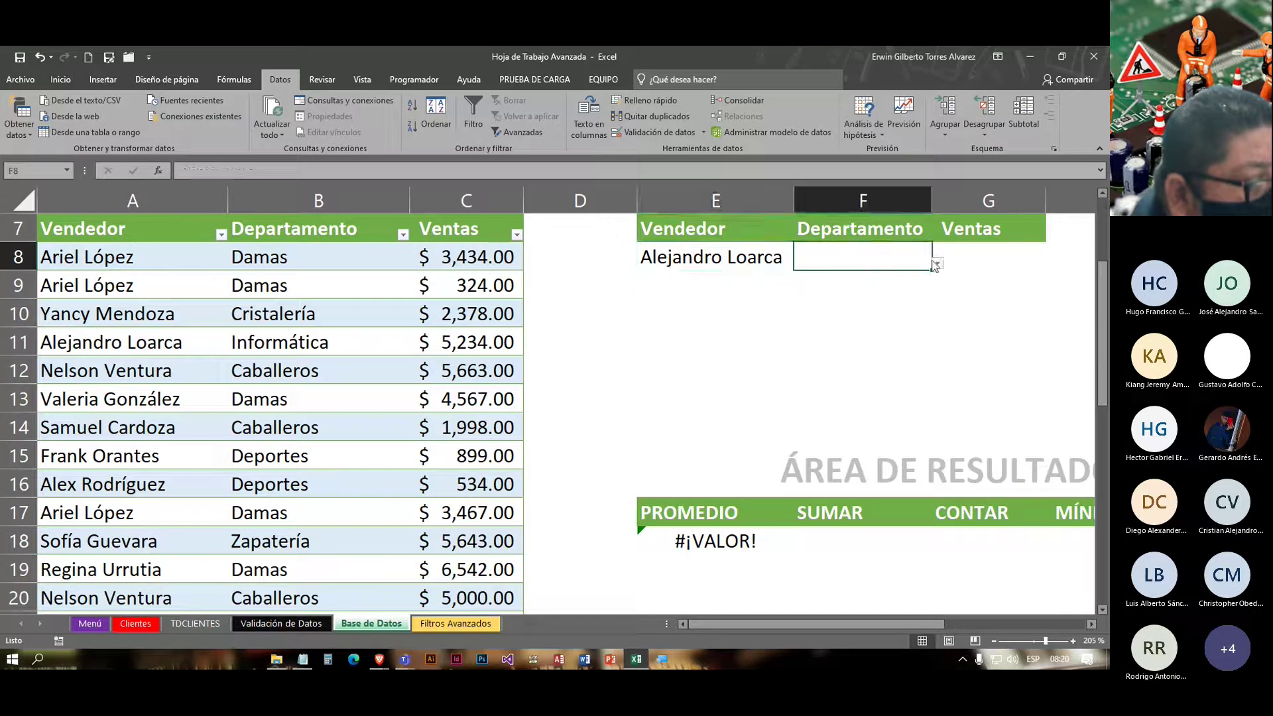
left_click(936, 264)
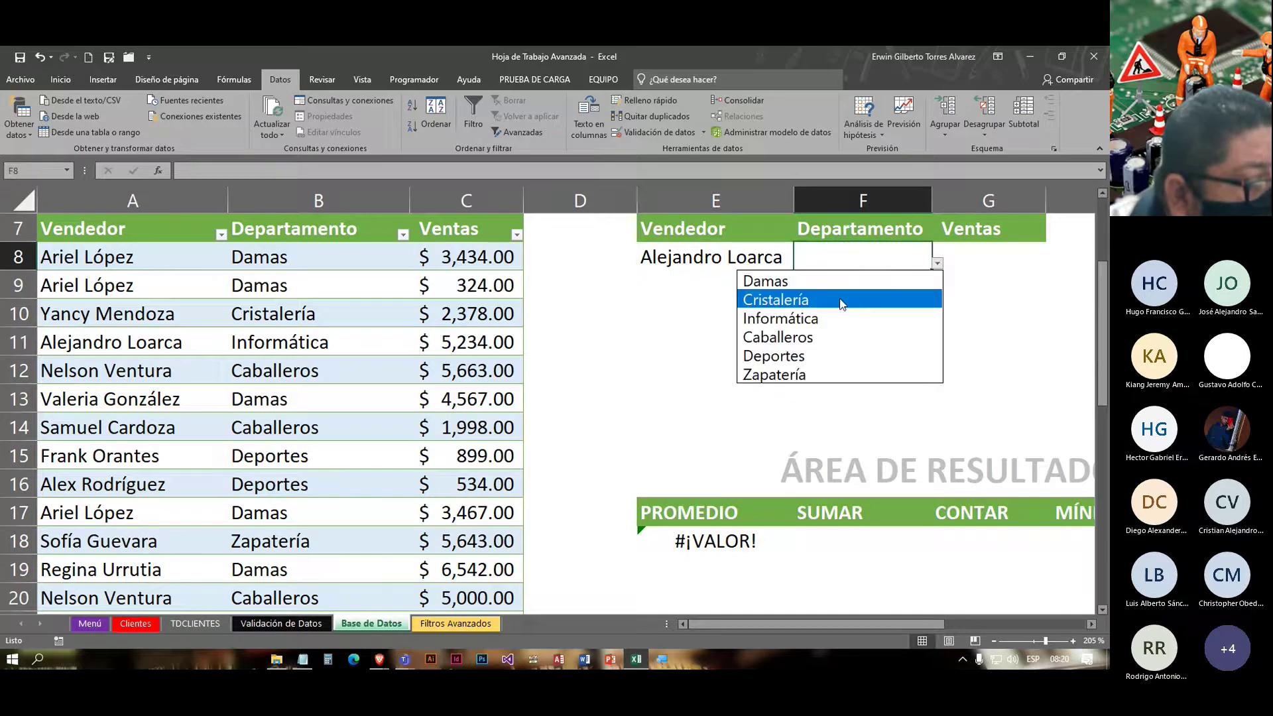
left_click(815, 281)
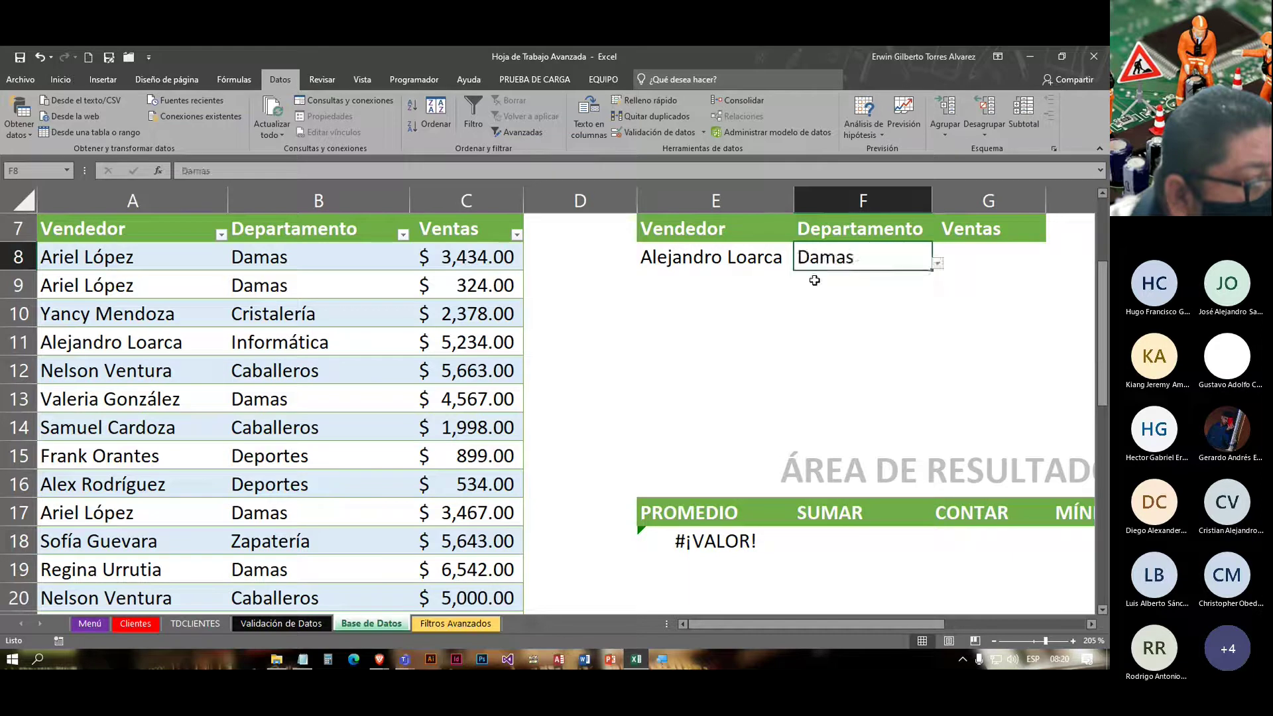
Step: Change the Vendedor criterion in E8 to the seller listed in A14
left_click(970, 258)
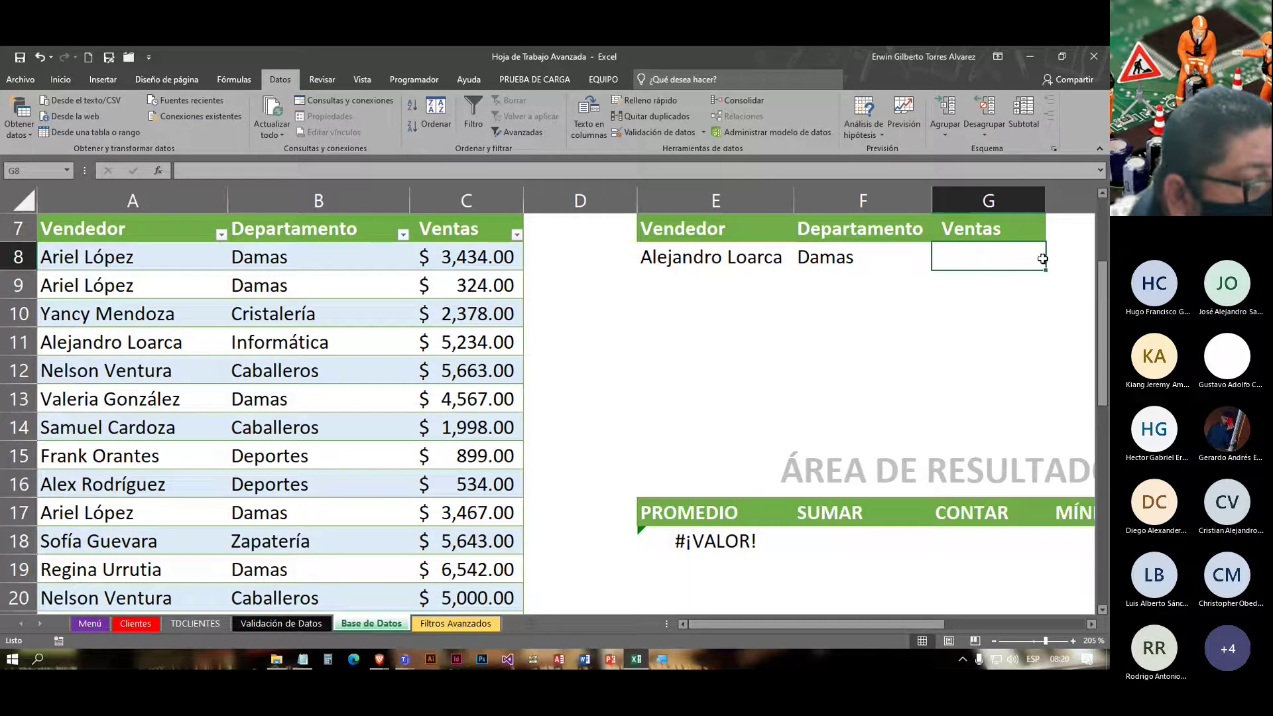
left_click(859, 268)
left_click(733, 256)
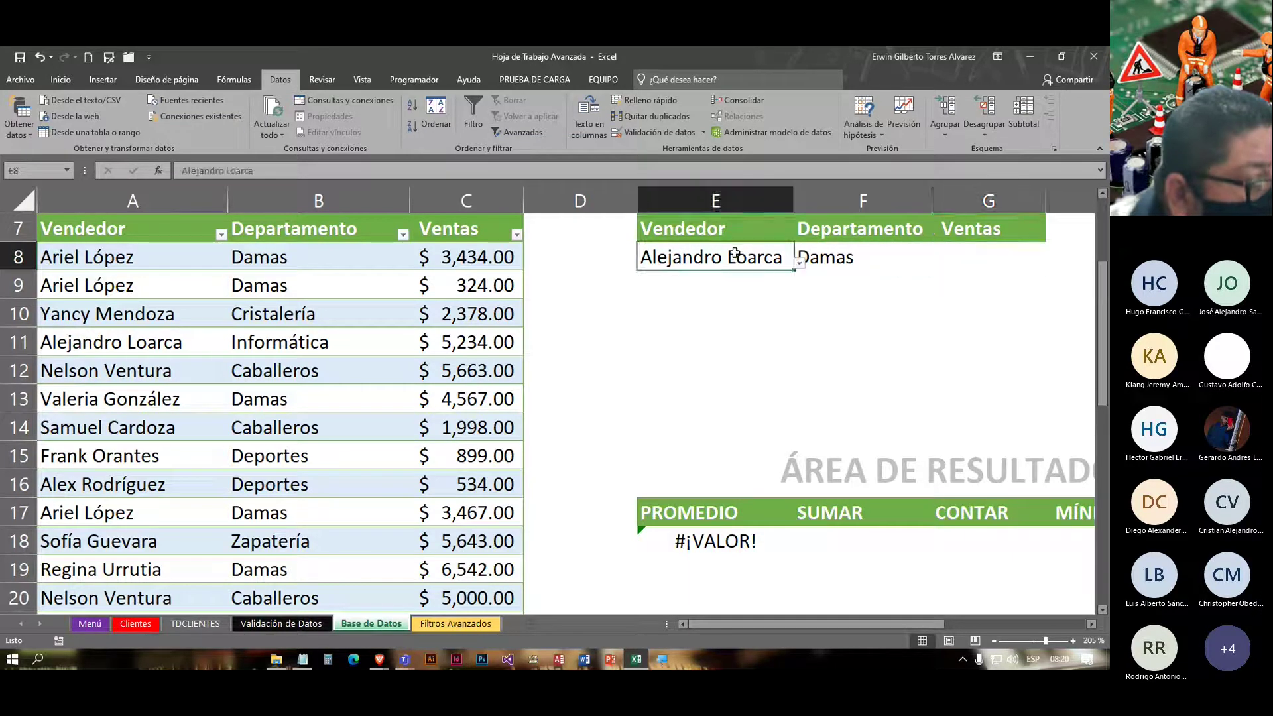
left_click(800, 265)
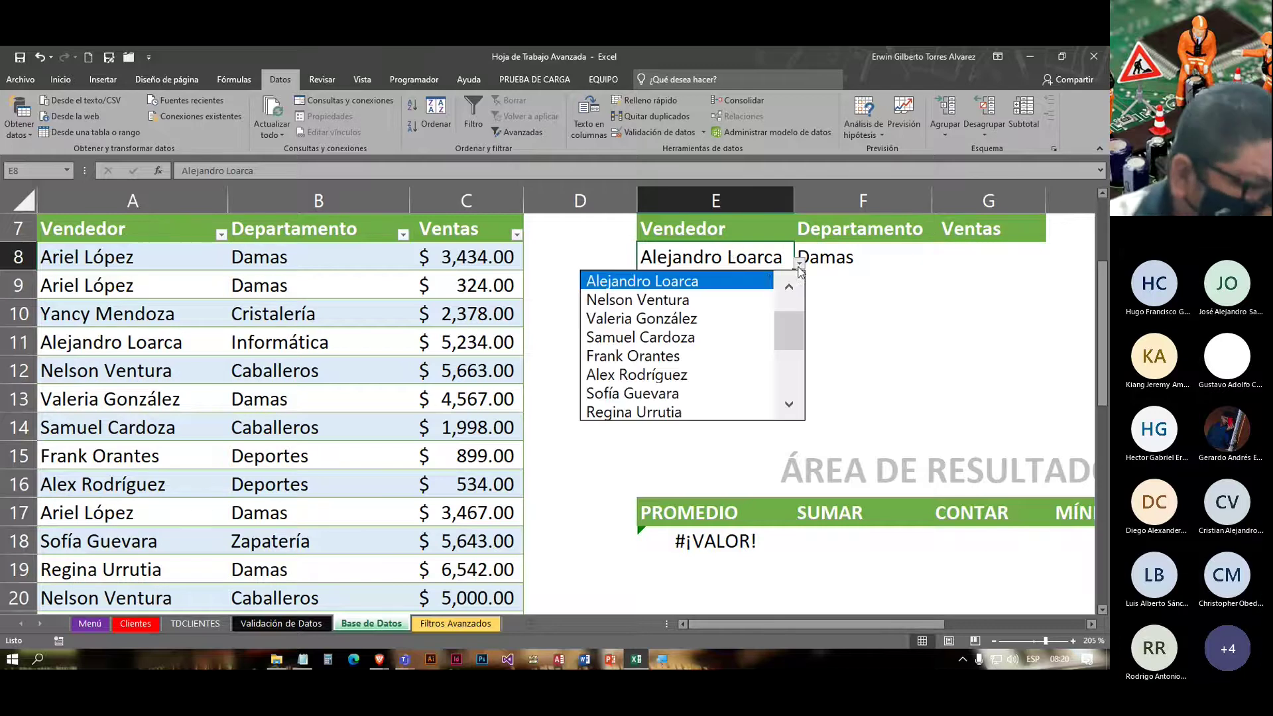
left_click(648, 340)
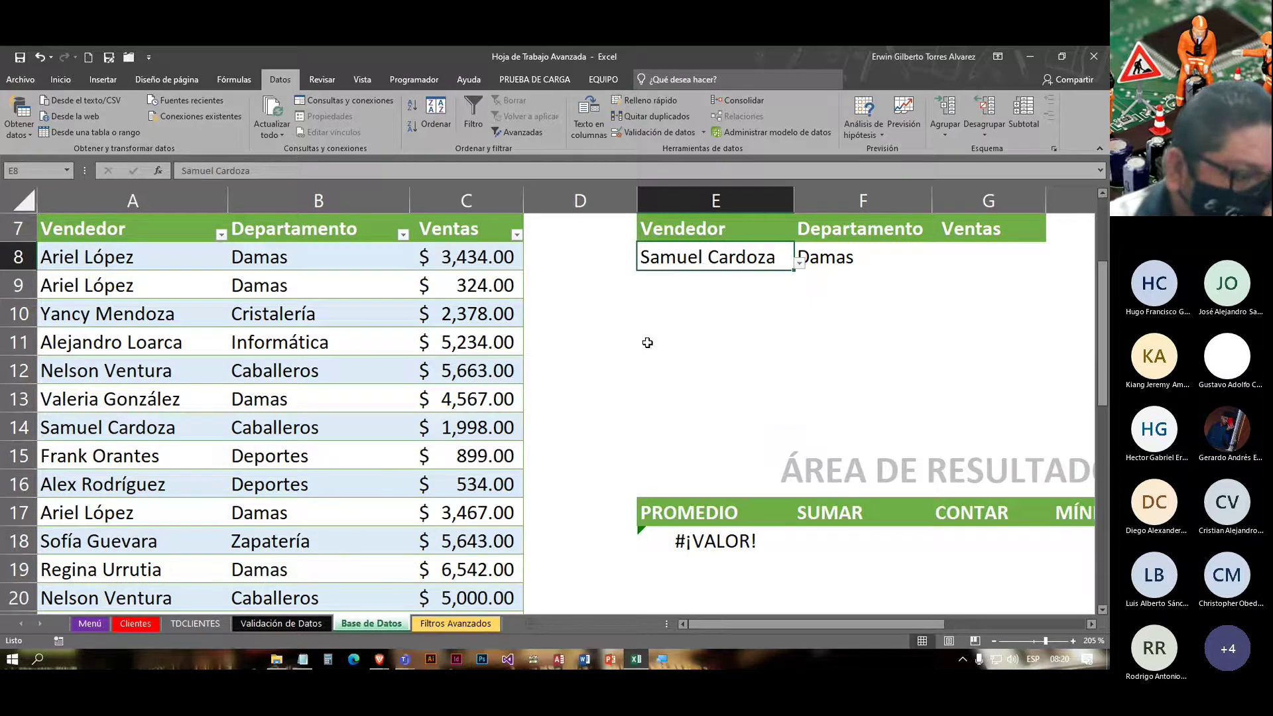
Step: Replace the nombre_de_campo argument of the BDPROMEDIO formula in E18 with column number 3
left_click(688, 539)
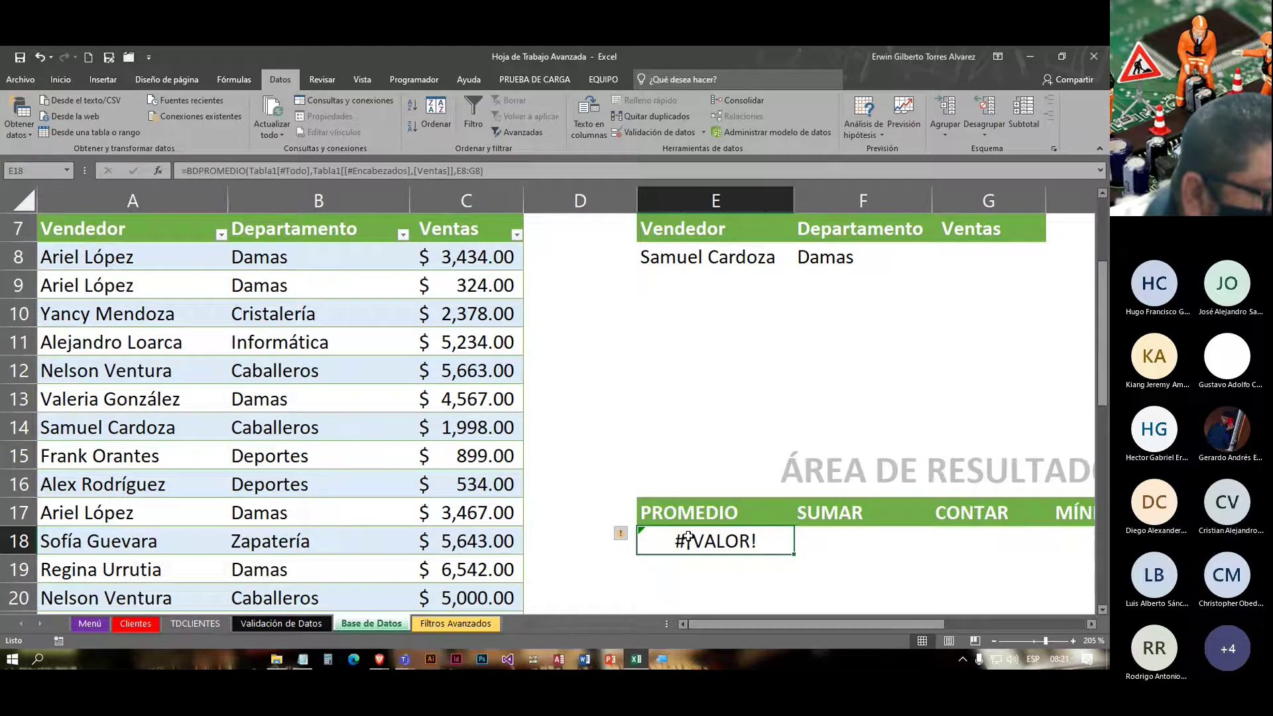
left_click(315, 171)
left_click_drag(316, 171, 457, 170)
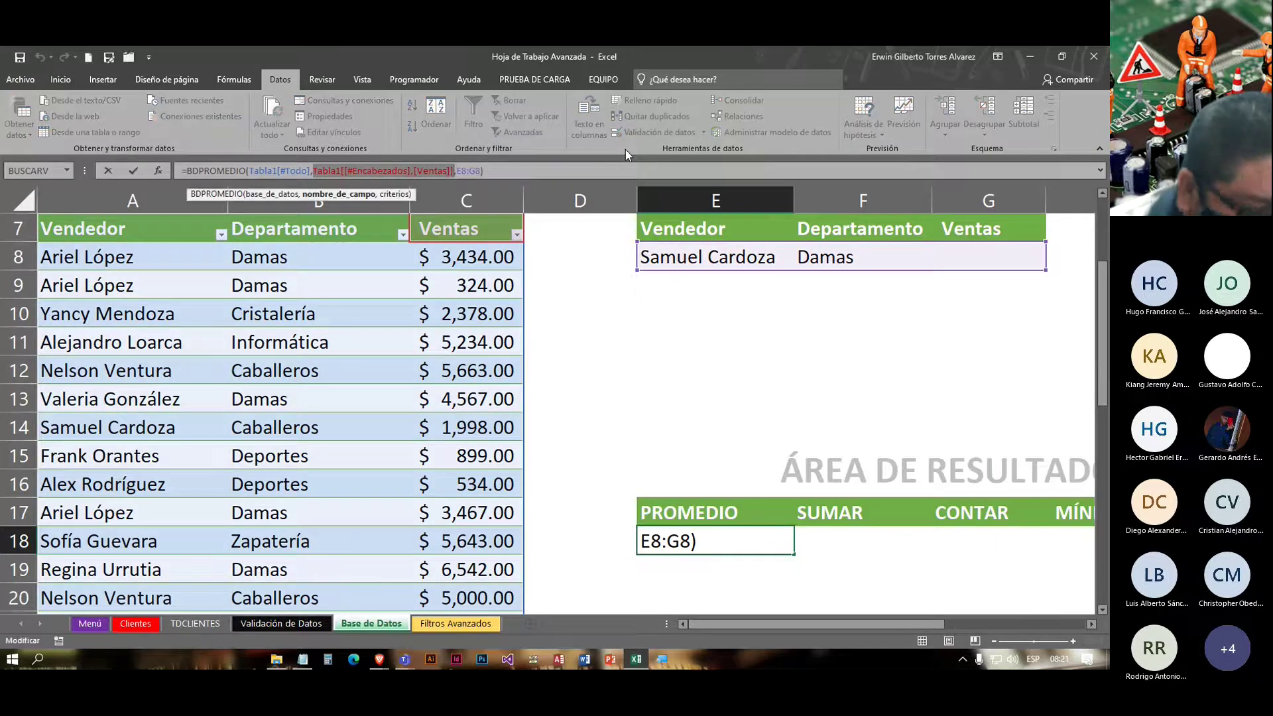
key("Delete")
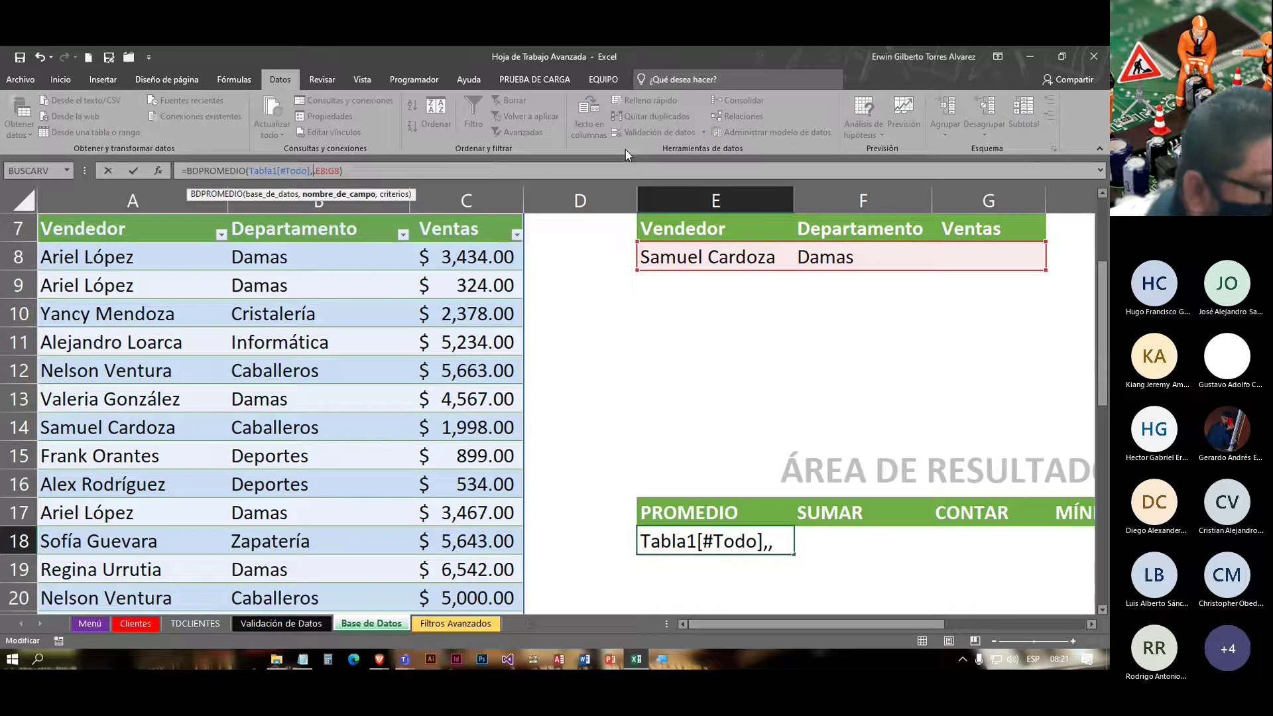
type("3")
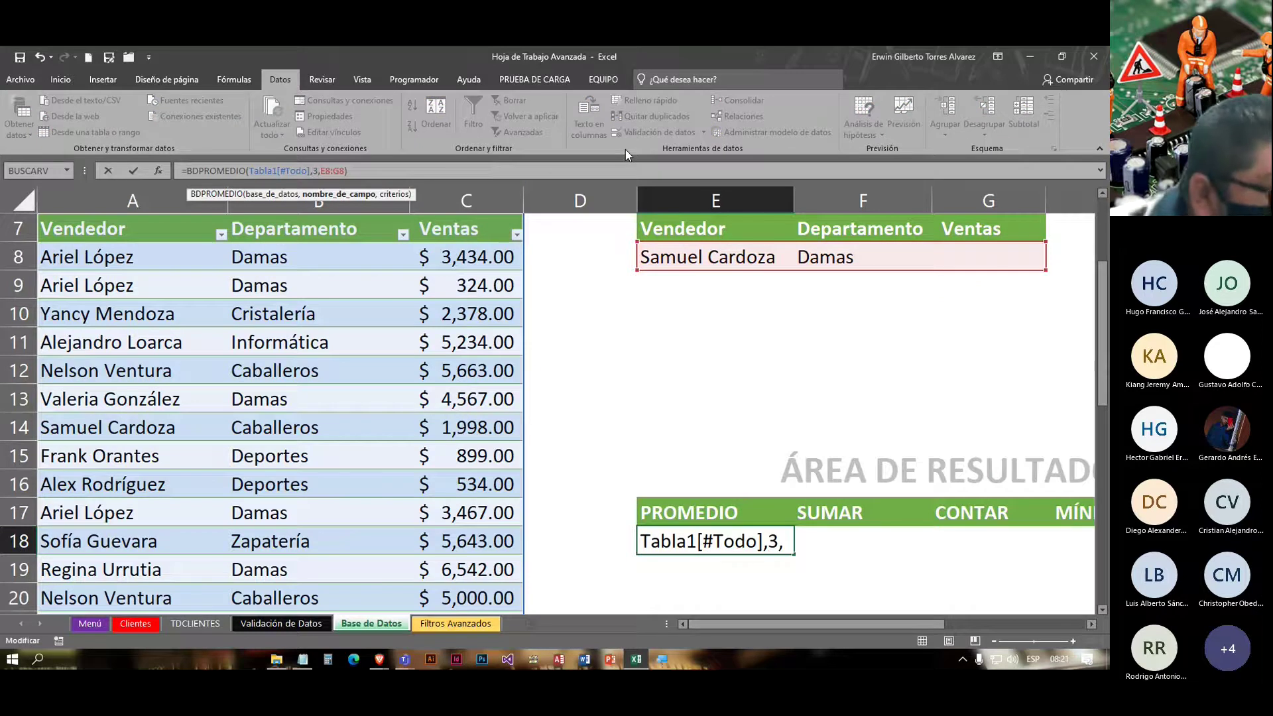
key("Return")
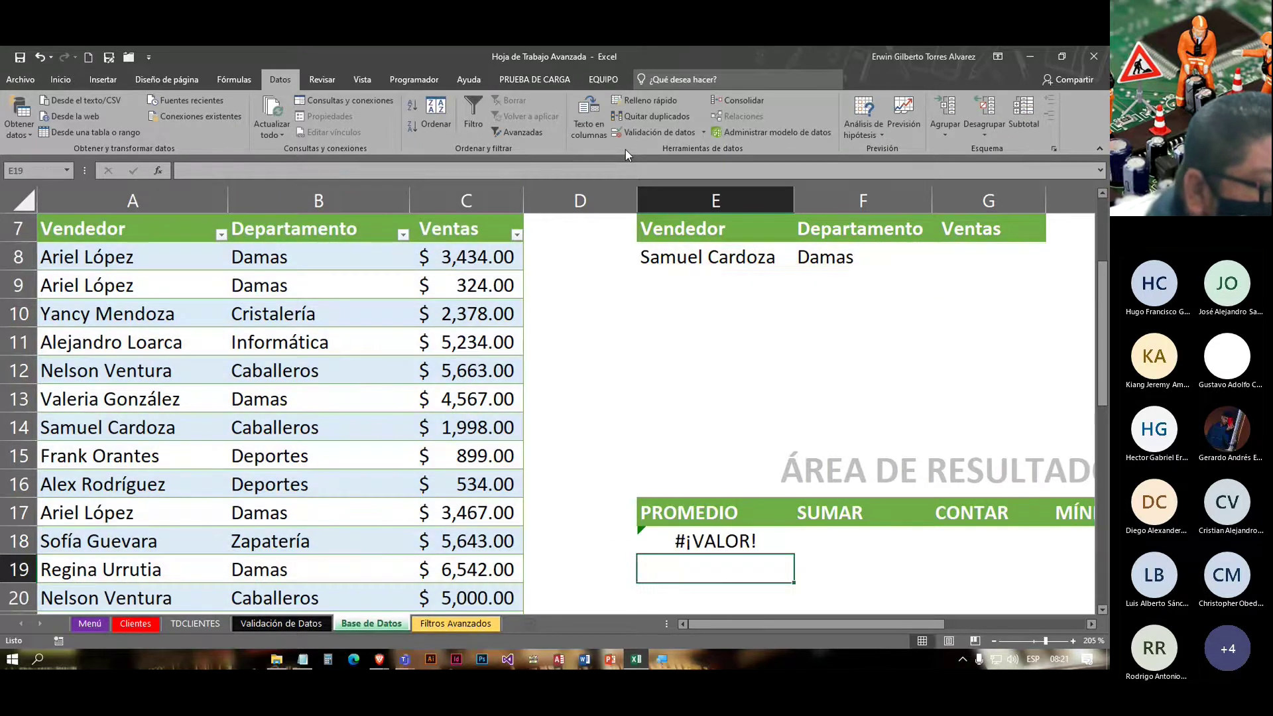
key("Up")
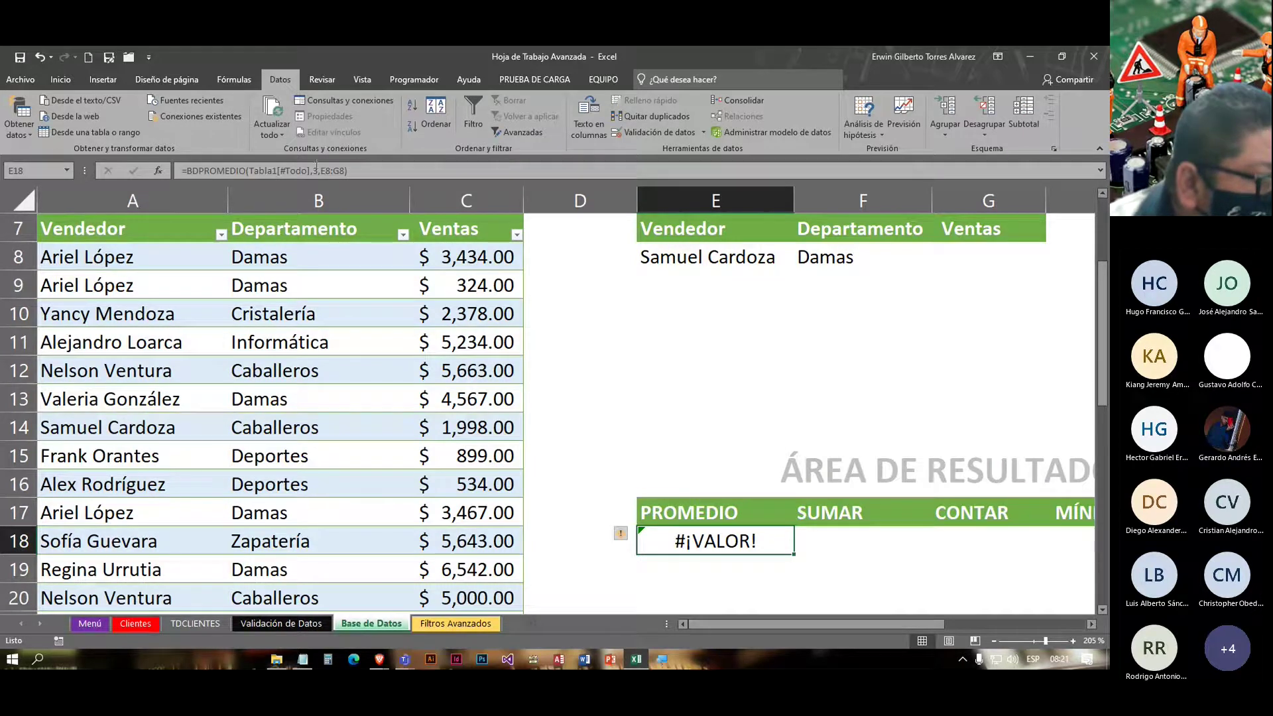
Step: Try column number 1 and settle on column number 2 as the nombre_de_campo argument of the BDPROMEDIO formula in E18
left_click(317, 170)
key("BackSpace")
type("1")
key("Return")
key("Up")
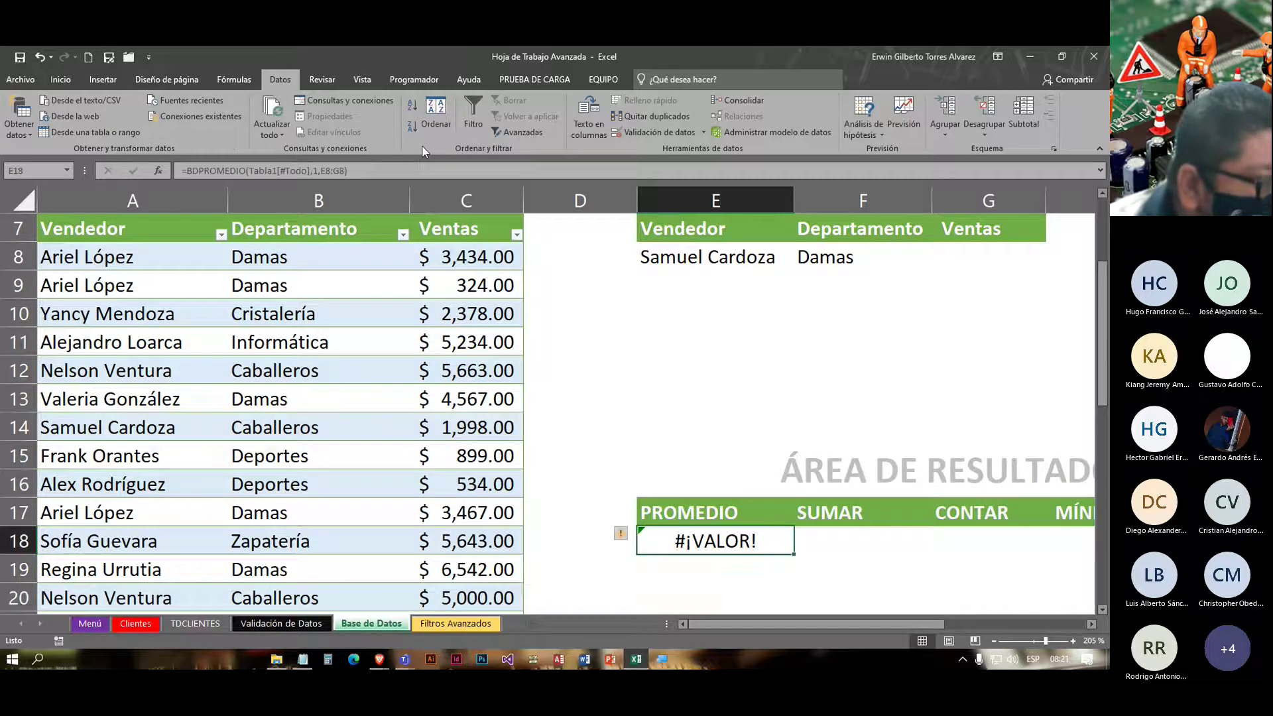
left_click(316, 170)
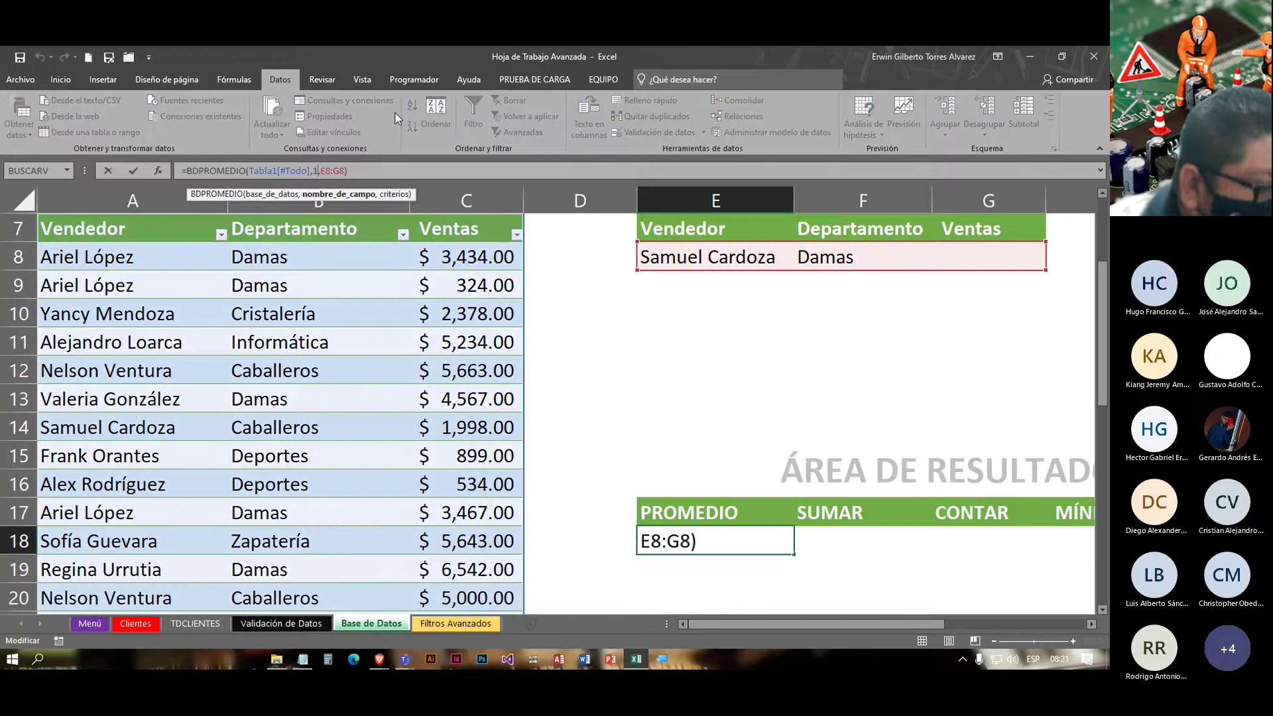
key("Return")
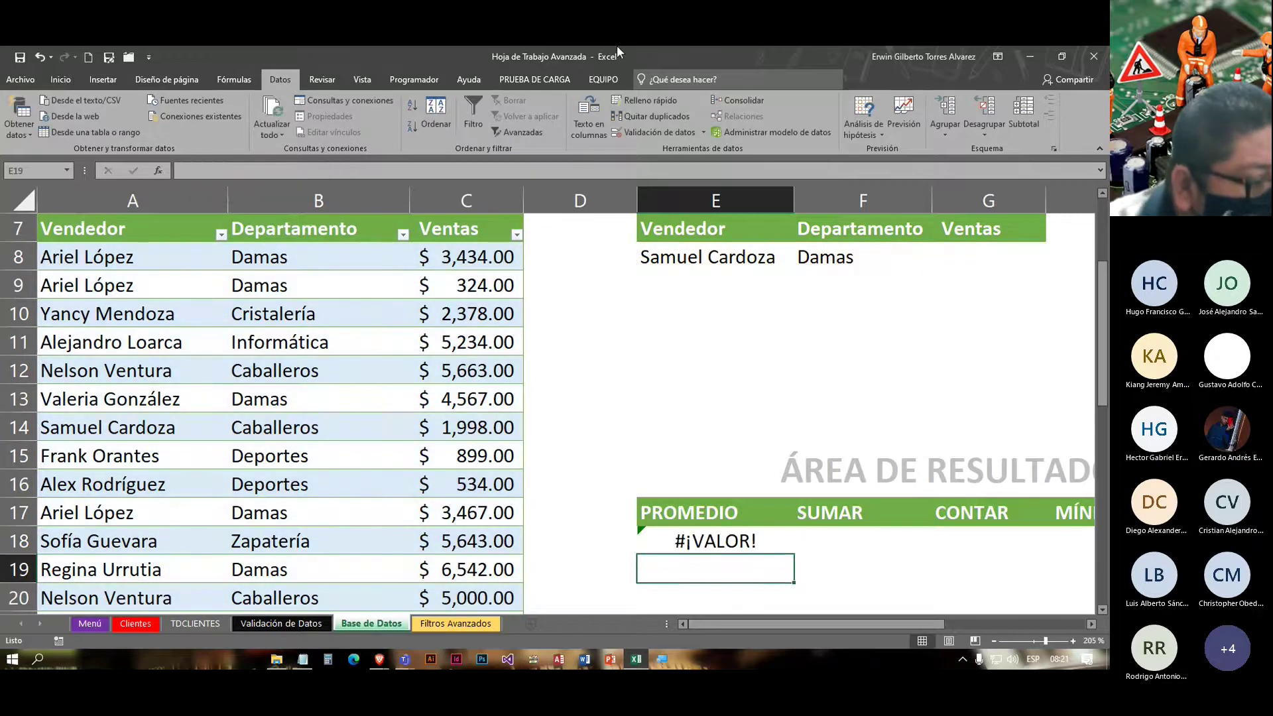
Step: Start a BDSUMA formula in F18 under SUMAR with the entire sales table, headers included, as the base_de_datos argument
left_click(851, 548)
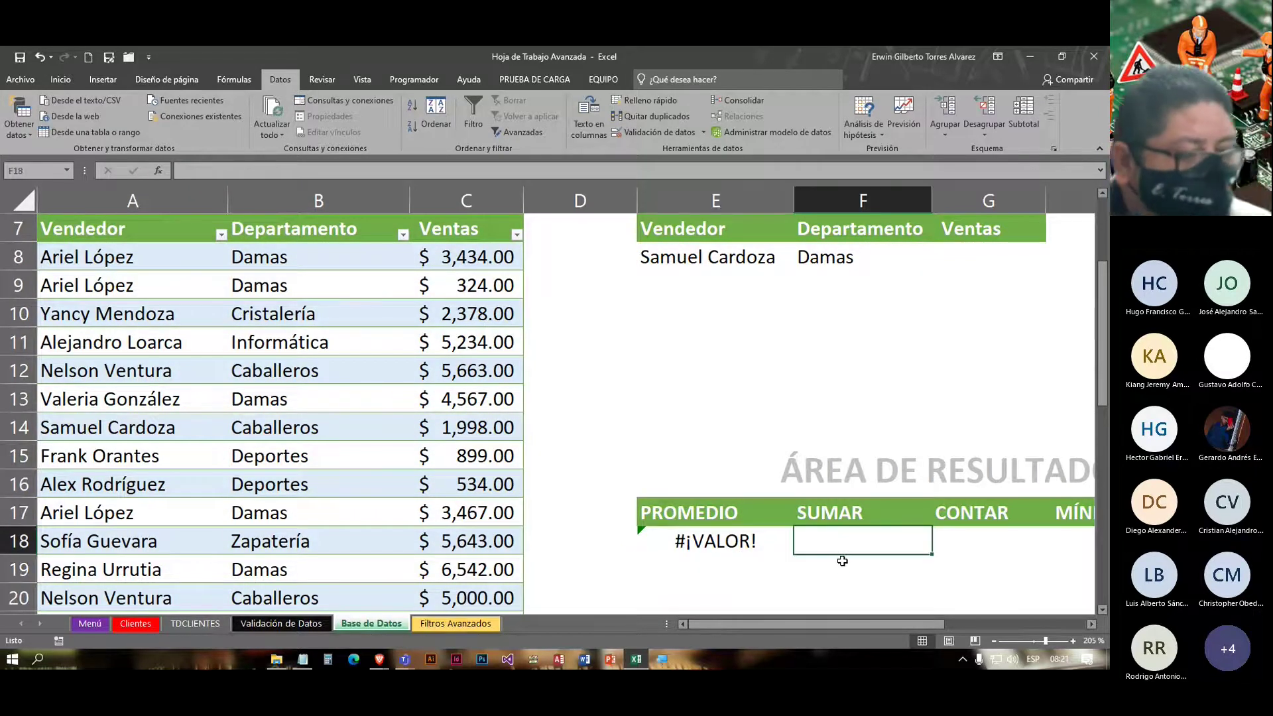
left_click_drag(826, 627, 869, 629)
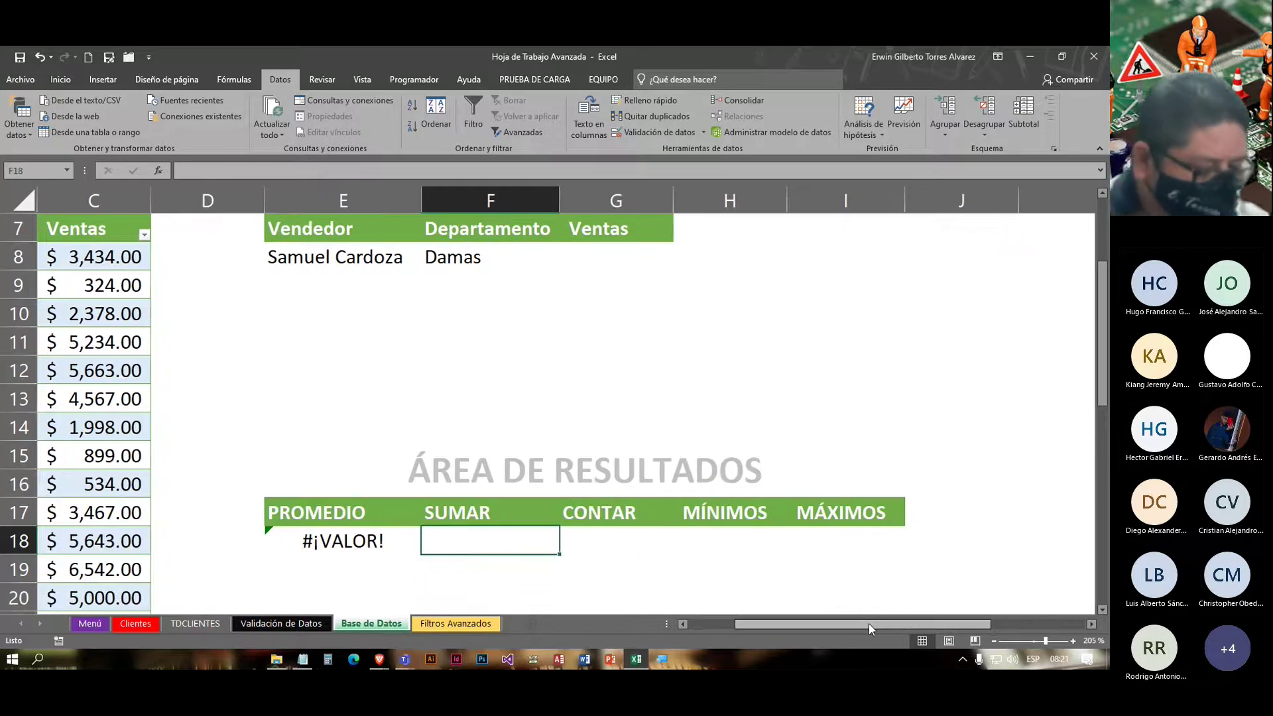
type("=BD")
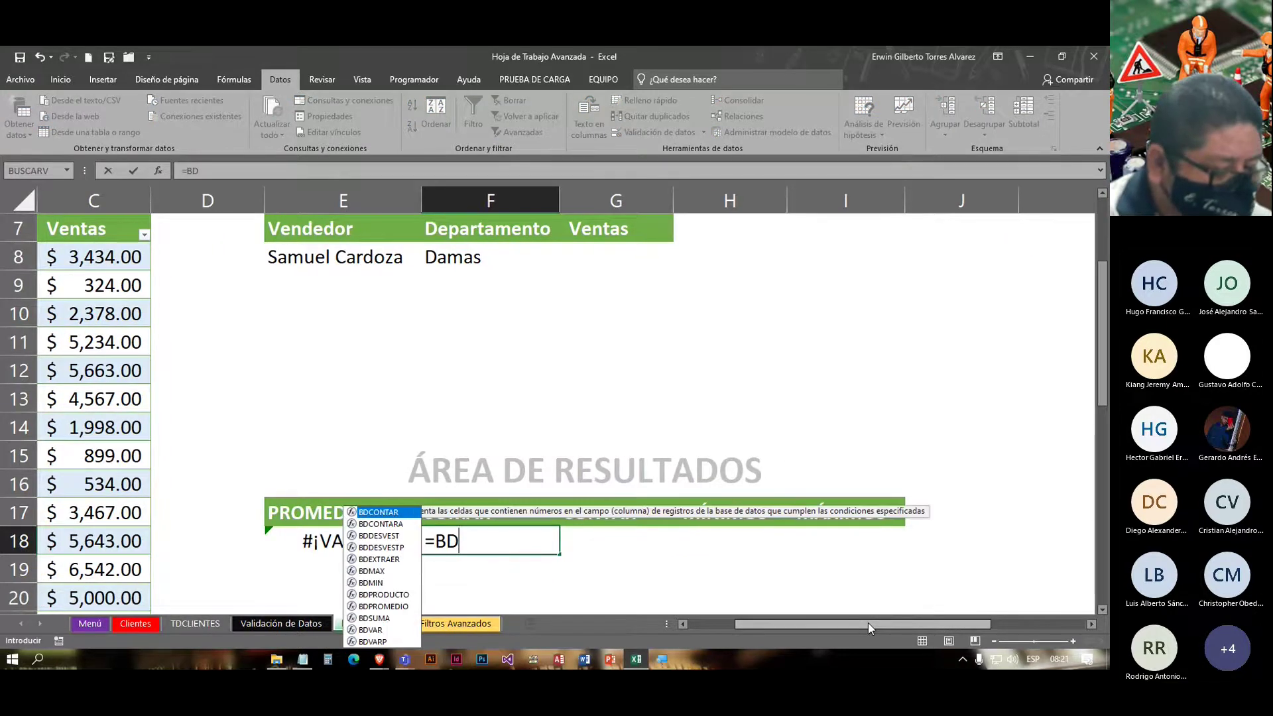
type("SUMA(")
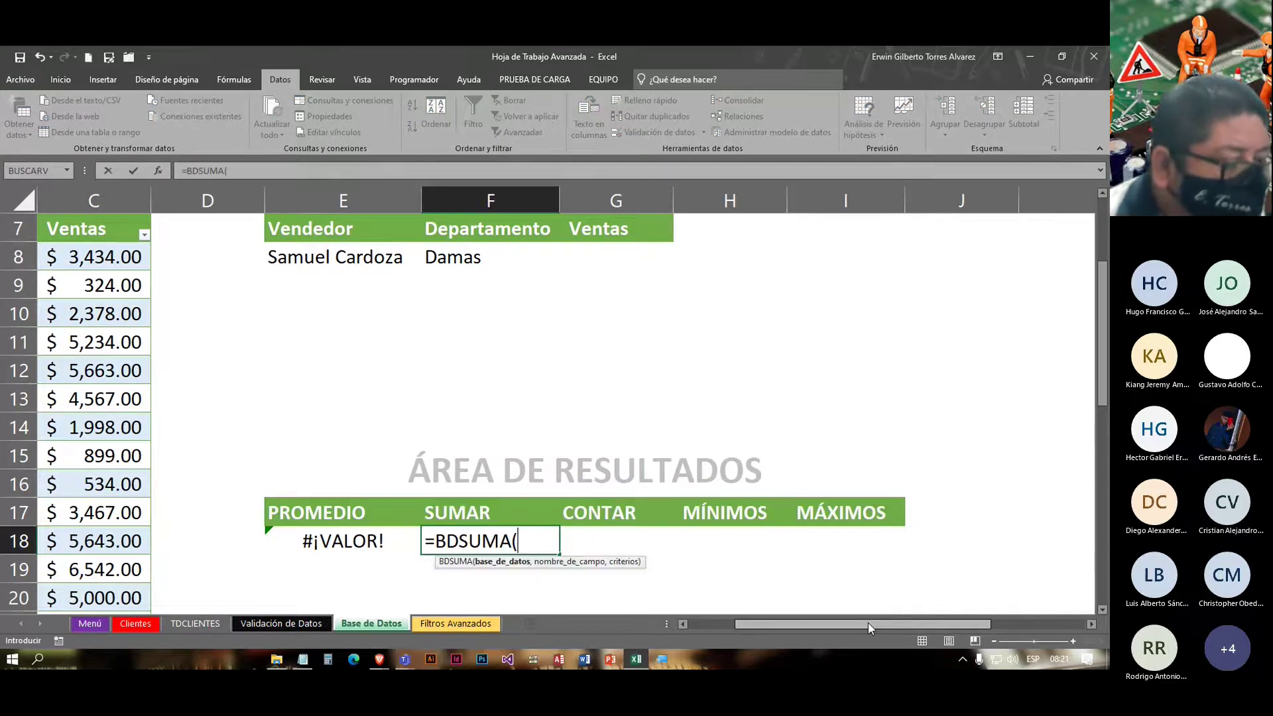
mouse_move(787, 623)
left_mouse_down()
mouse_move(769, 625)
mouse_move(782, 624)
left_mouse_up()
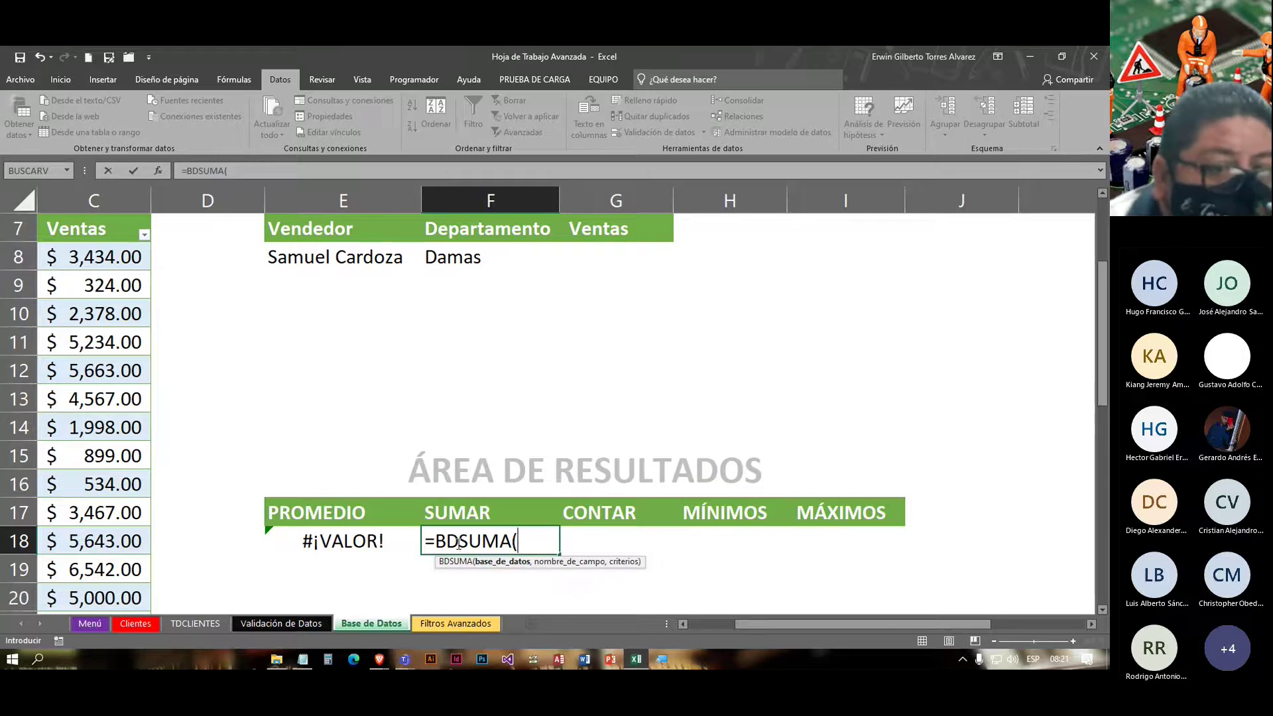
key("alt+Tab")
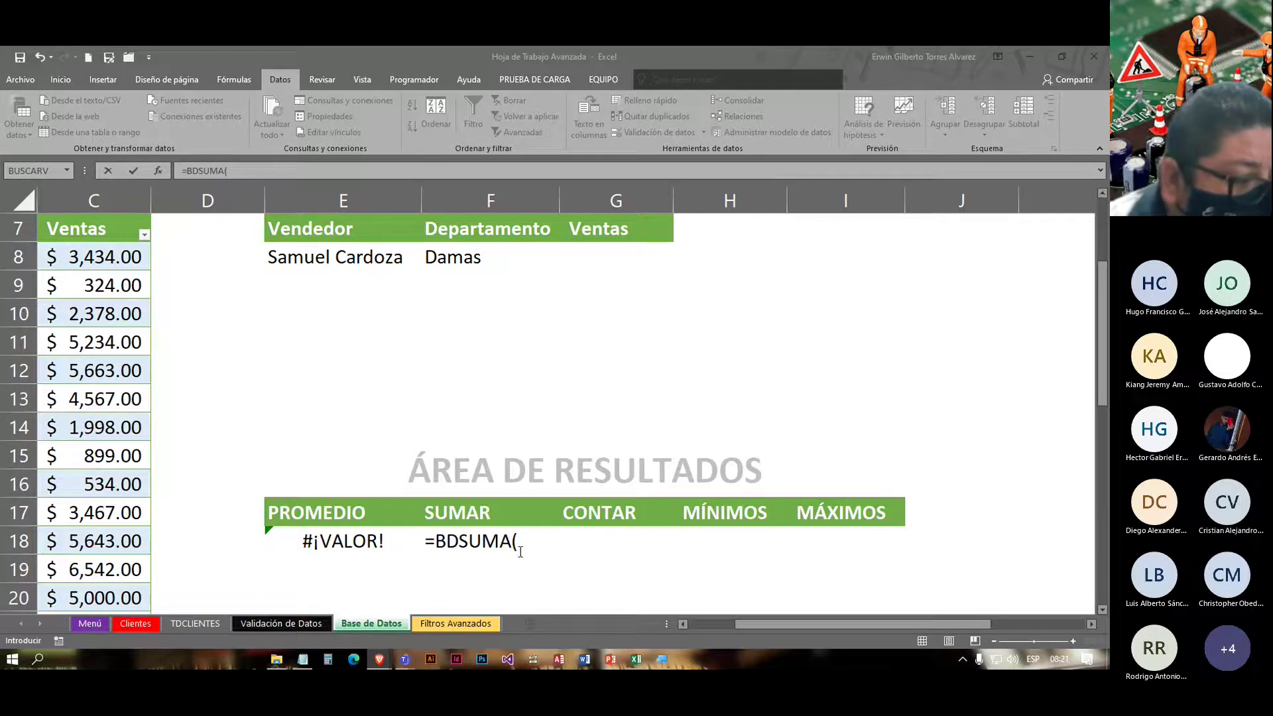
left_click(791, 622)
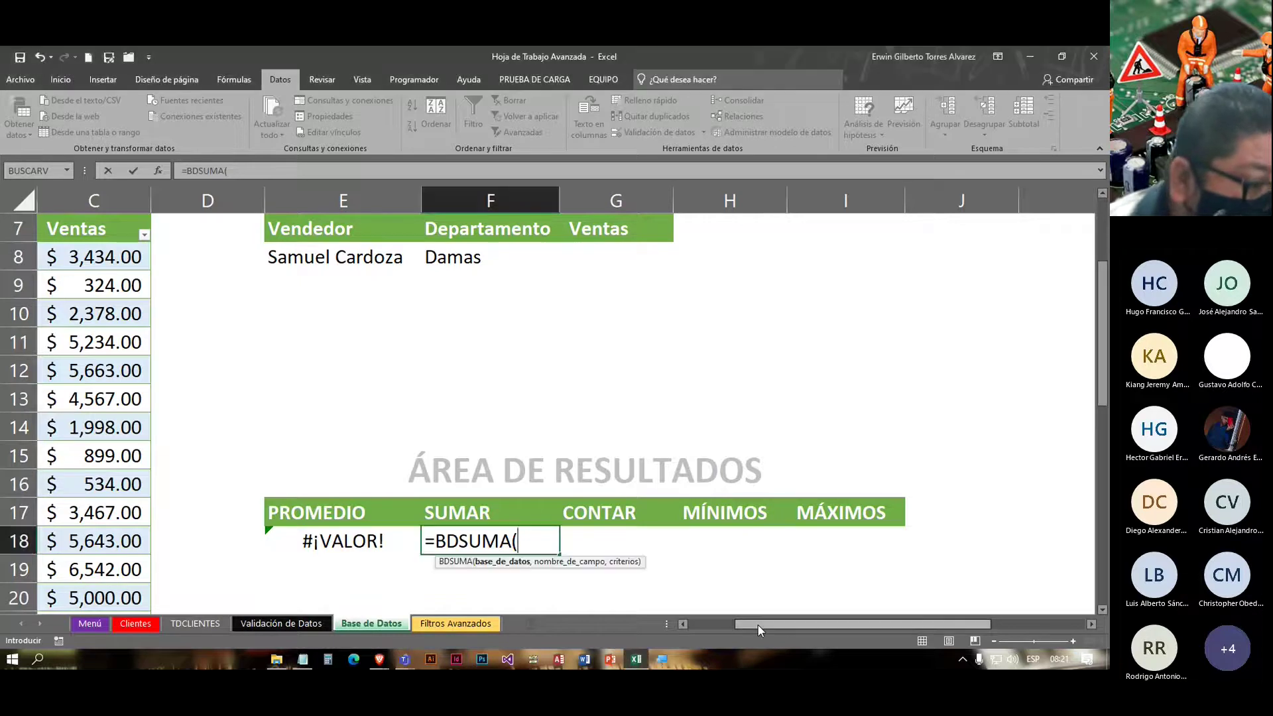
left_click_drag(751, 624, 780, 626)
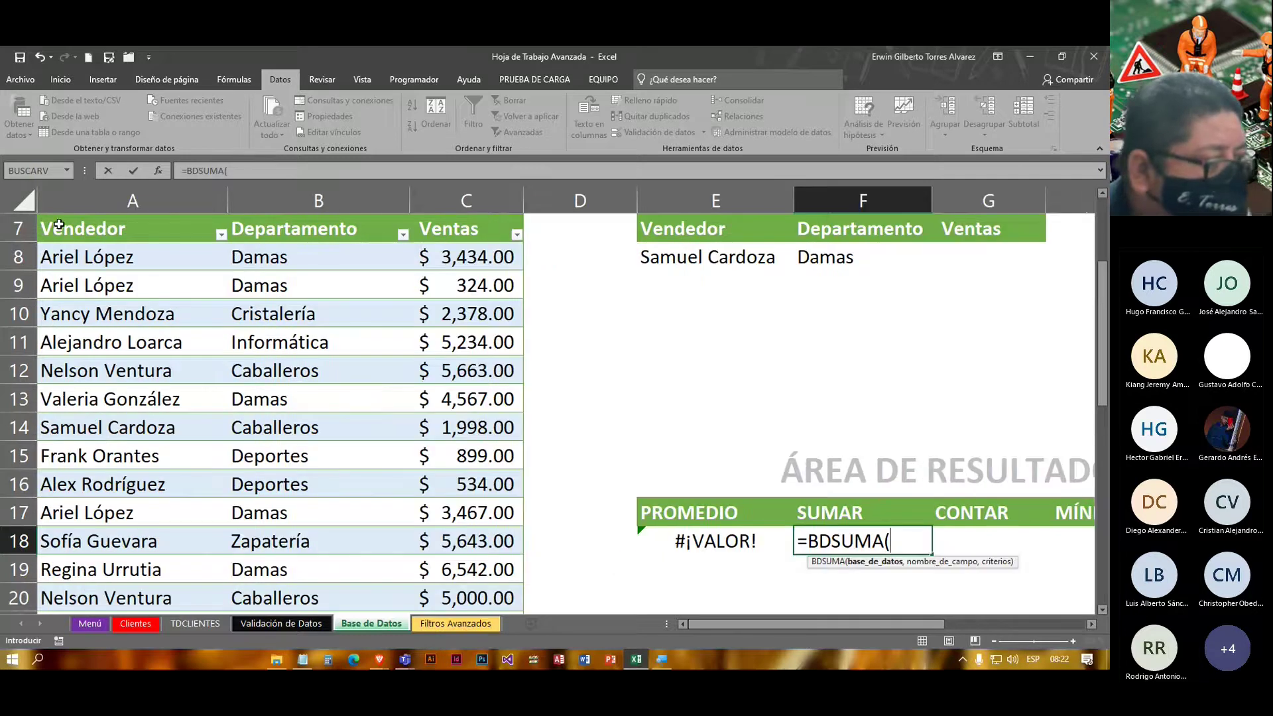
left_click_drag(59, 226, 483, 574)
scroll(782, 372, "up", 7)
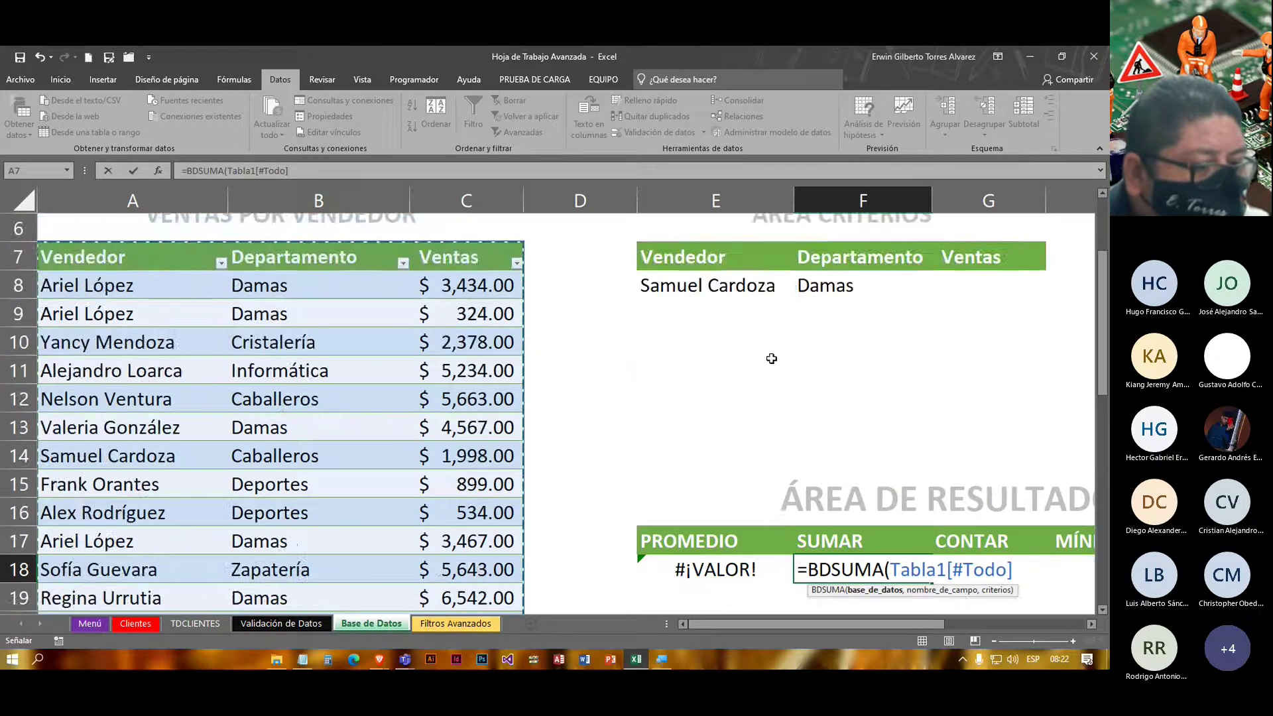
scroll(770, 358, "down", 2)
Step: Try to continue the BDSUMA formula in F18 with a semicolon separator and column number 3 as the nombre_de_campo argument
type(";")
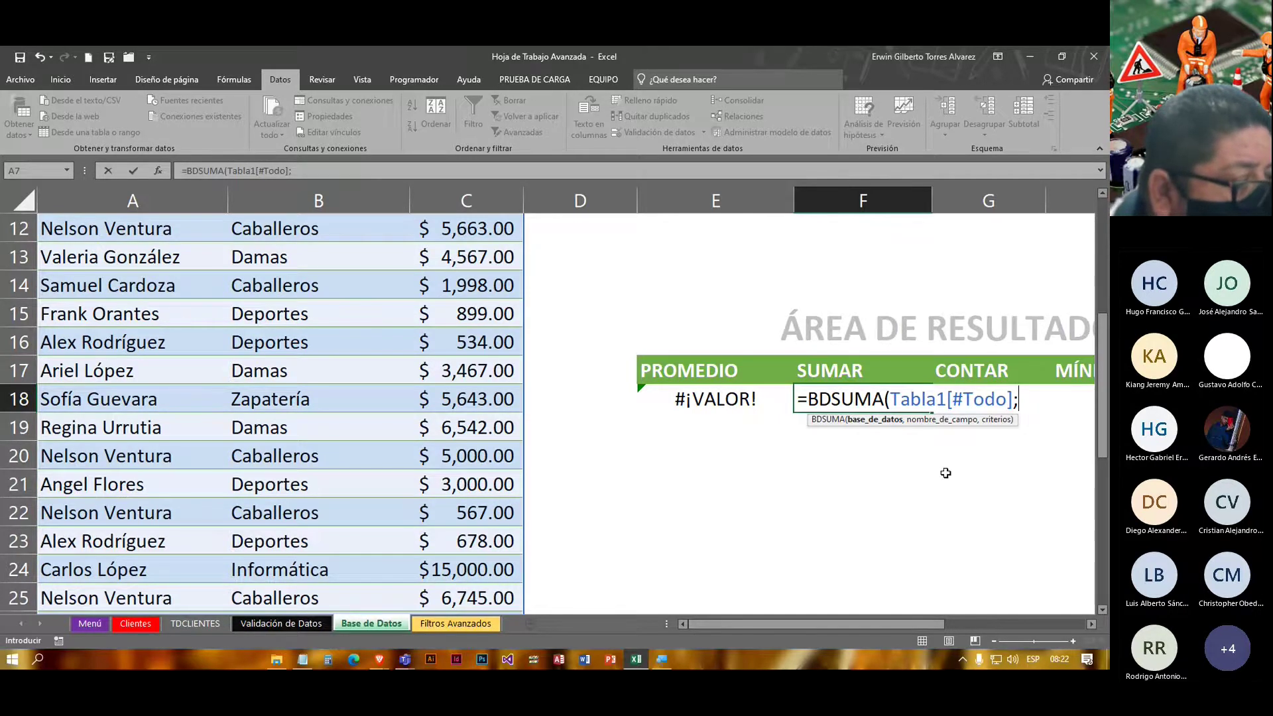
scroll(691, 421, "up", 3)
scroll(661, 418, "down", 3)
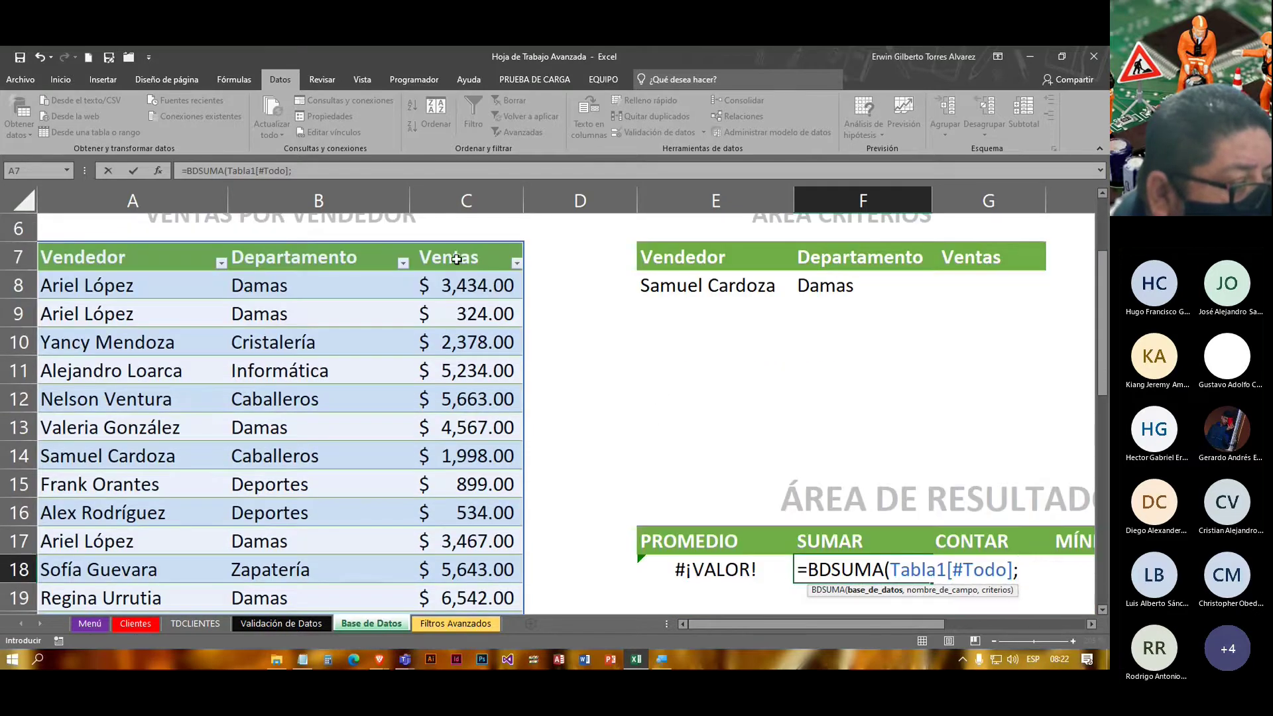
key("Return")
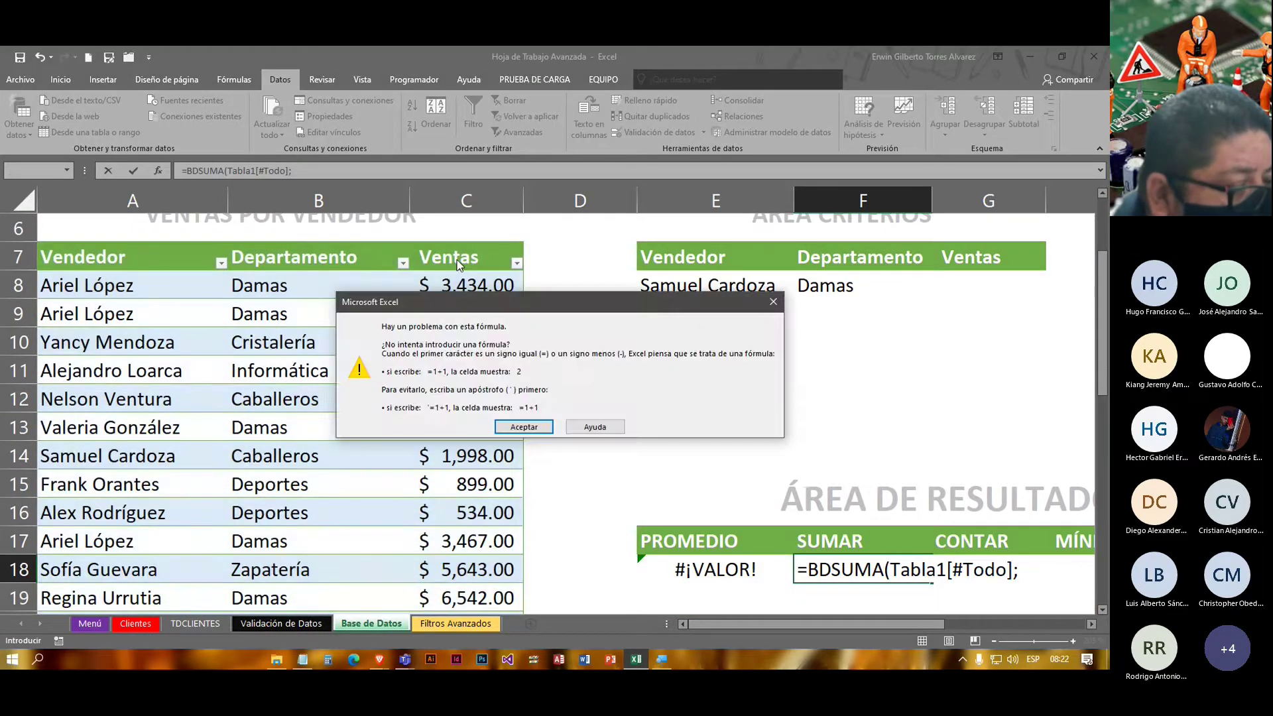
left_click(524, 427)
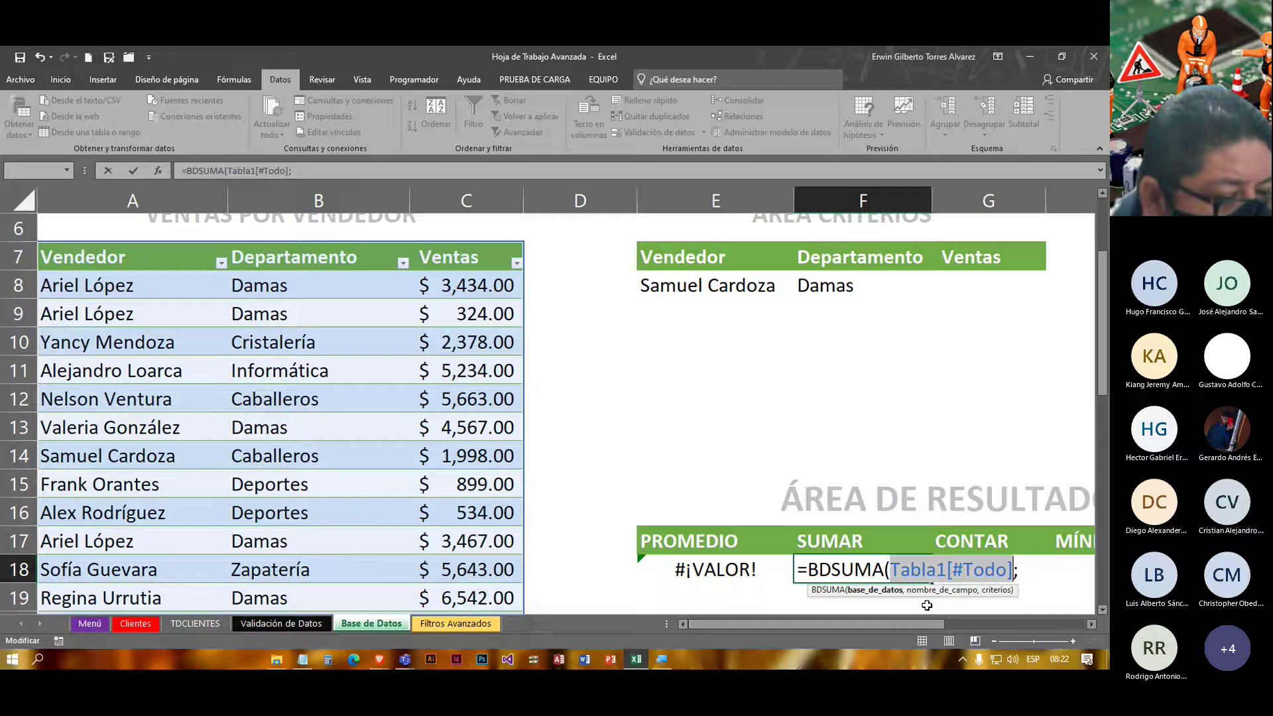
left_click(1034, 576)
key("Return")
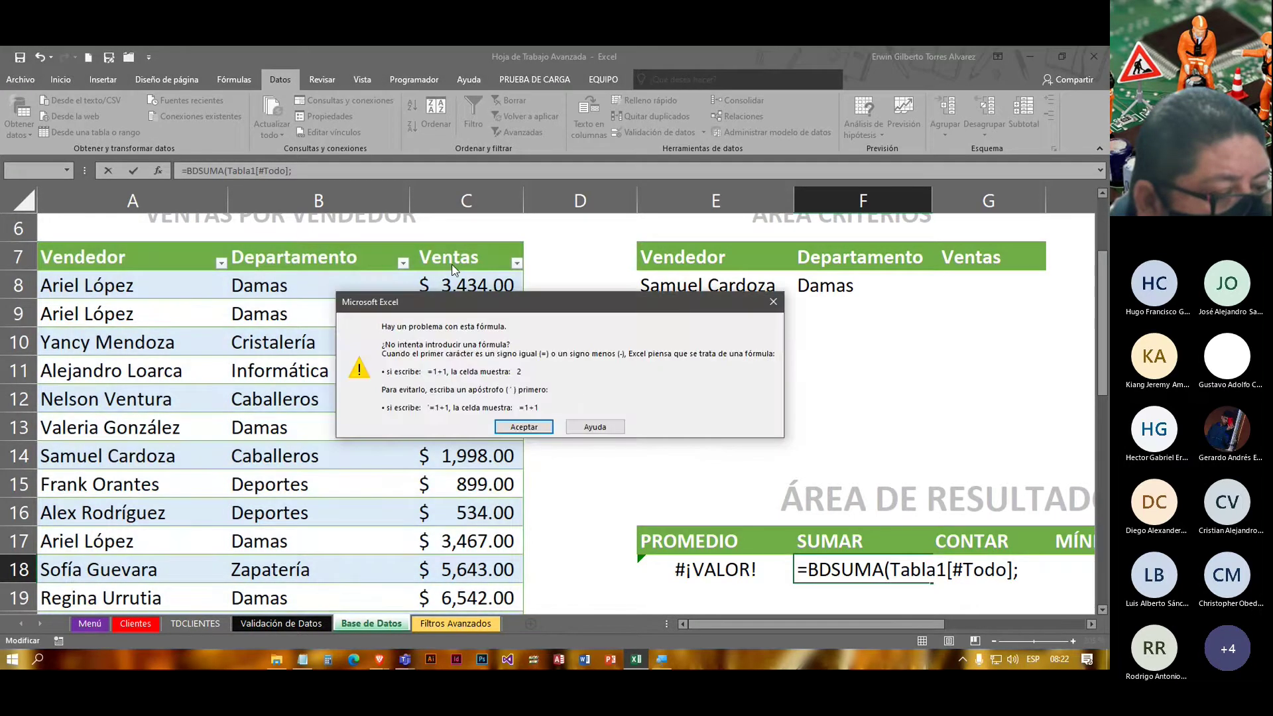
left_click(524, 428)
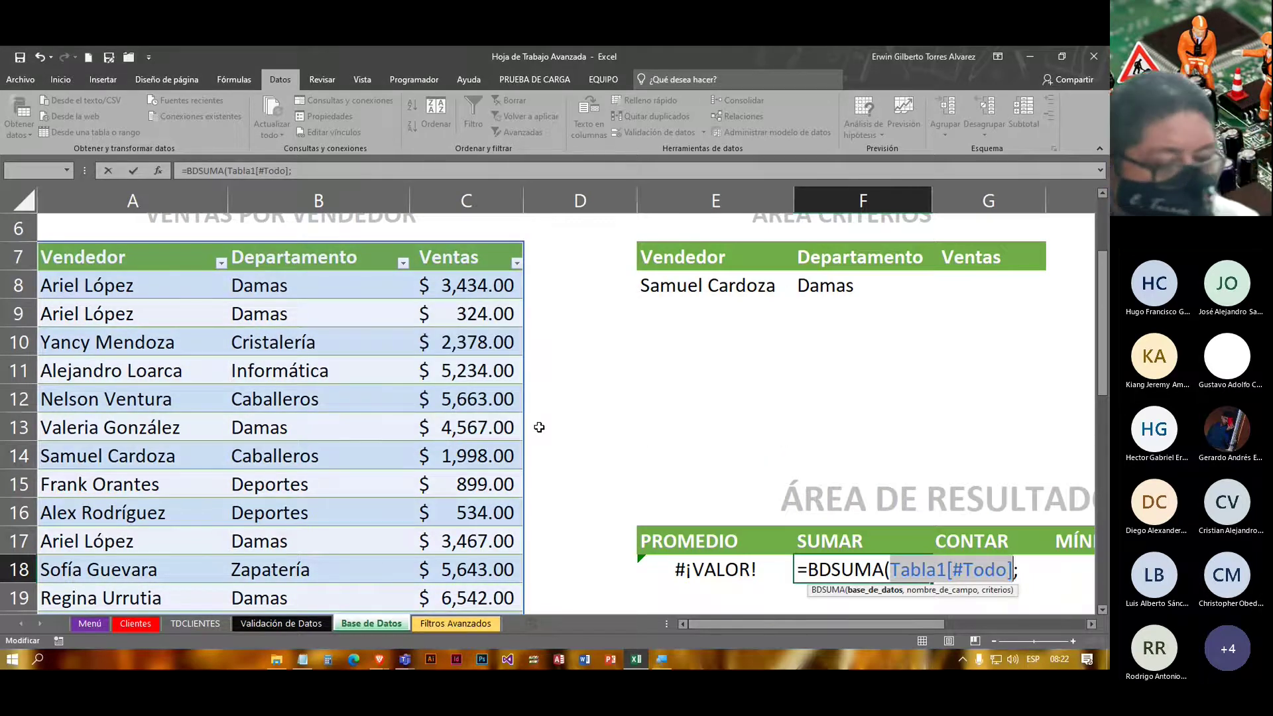
left_click(1028, 575)
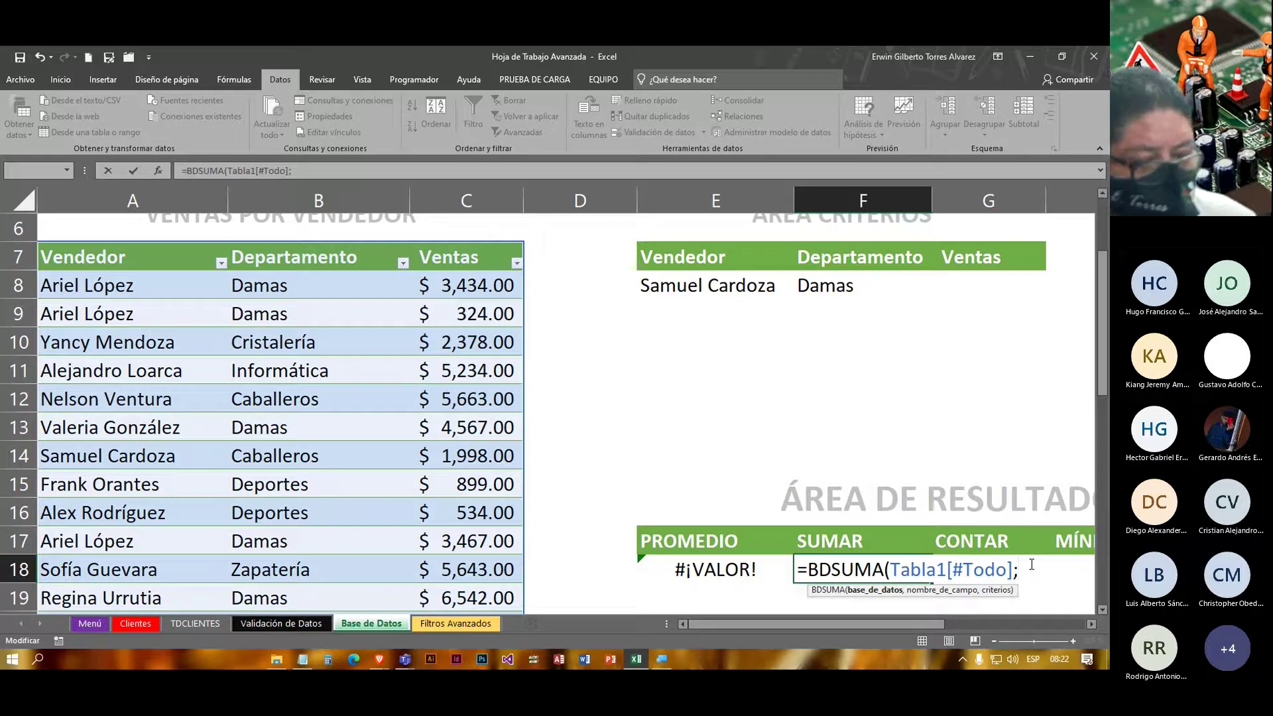
type("3")
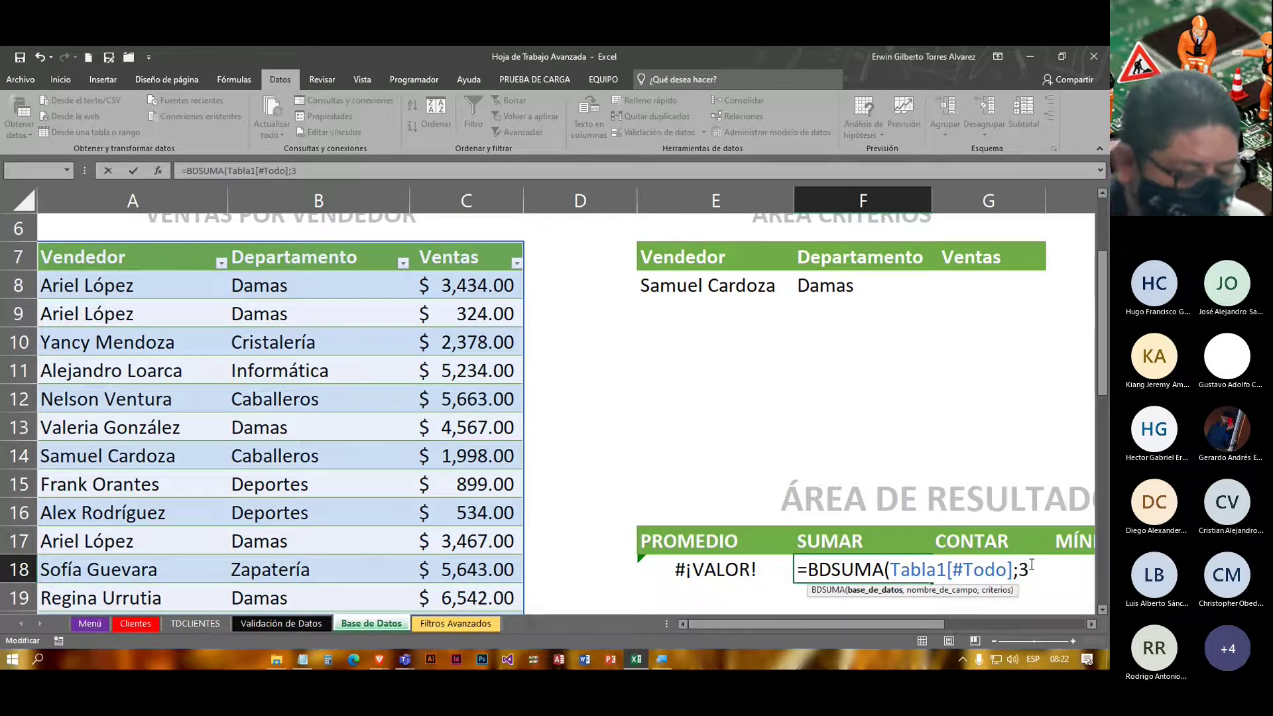
type(";")
key("BackSpace")
key("BackSpace")
key("BackSpace")
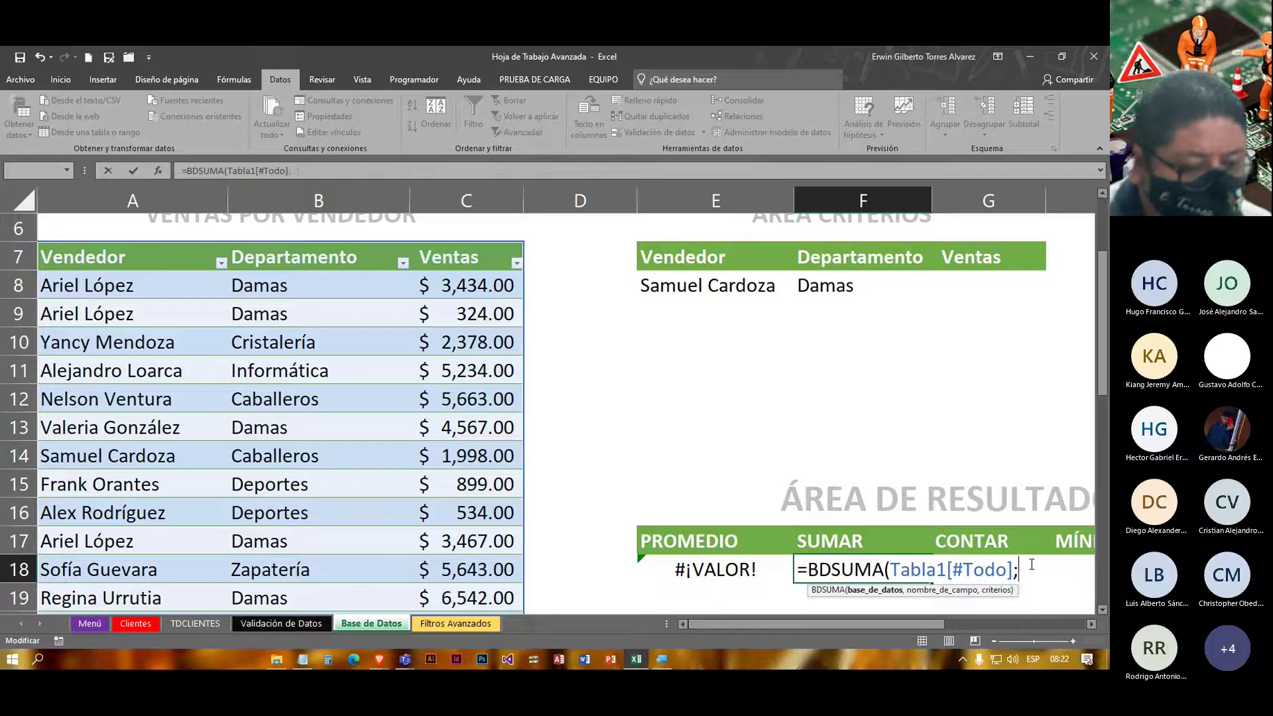
Step: Complete the BDSUMA formula in F18 using comma separators, the Ventas header in C7 as nombre_de_campo and E8:G8 as criterios
type(",")
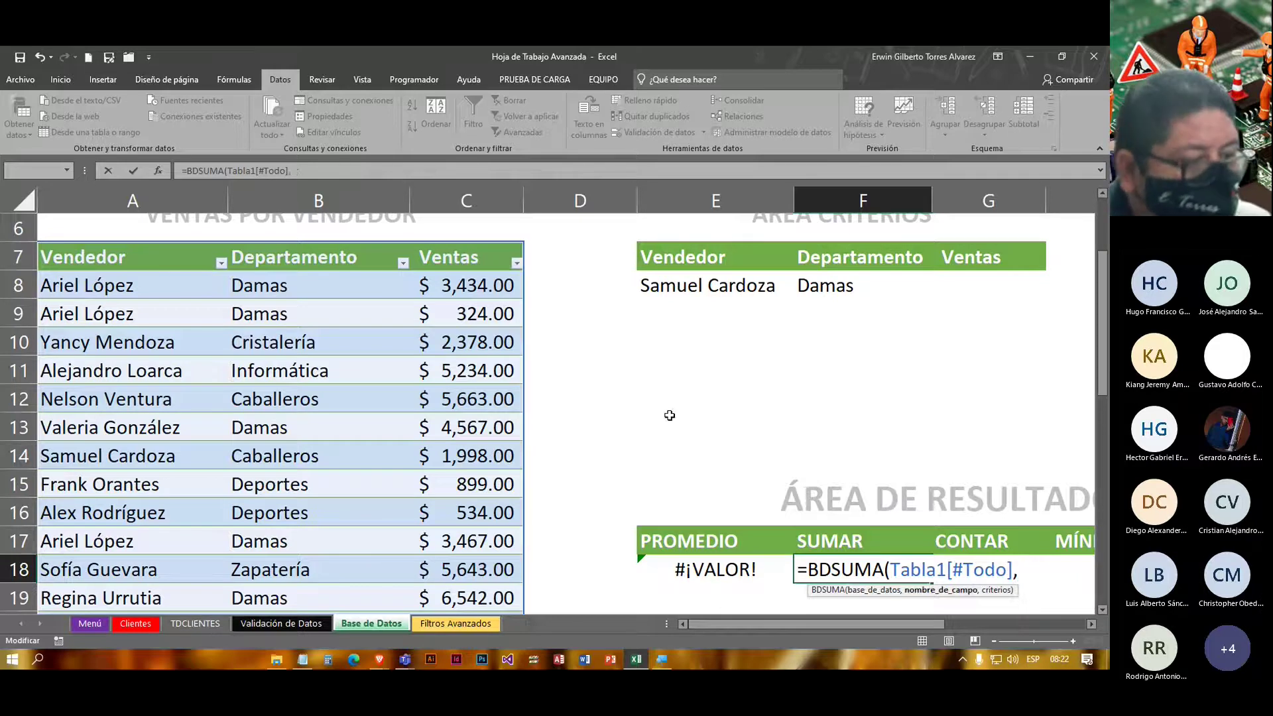
left_click(459, 260)
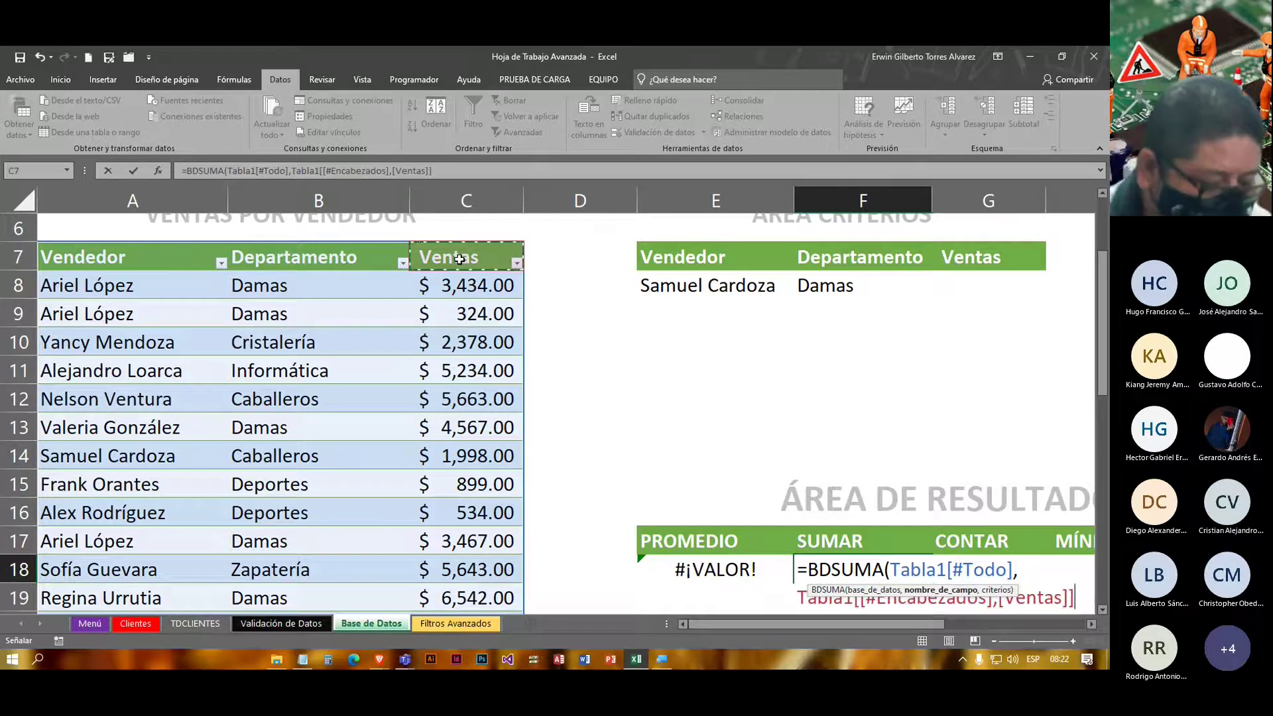
type(",")
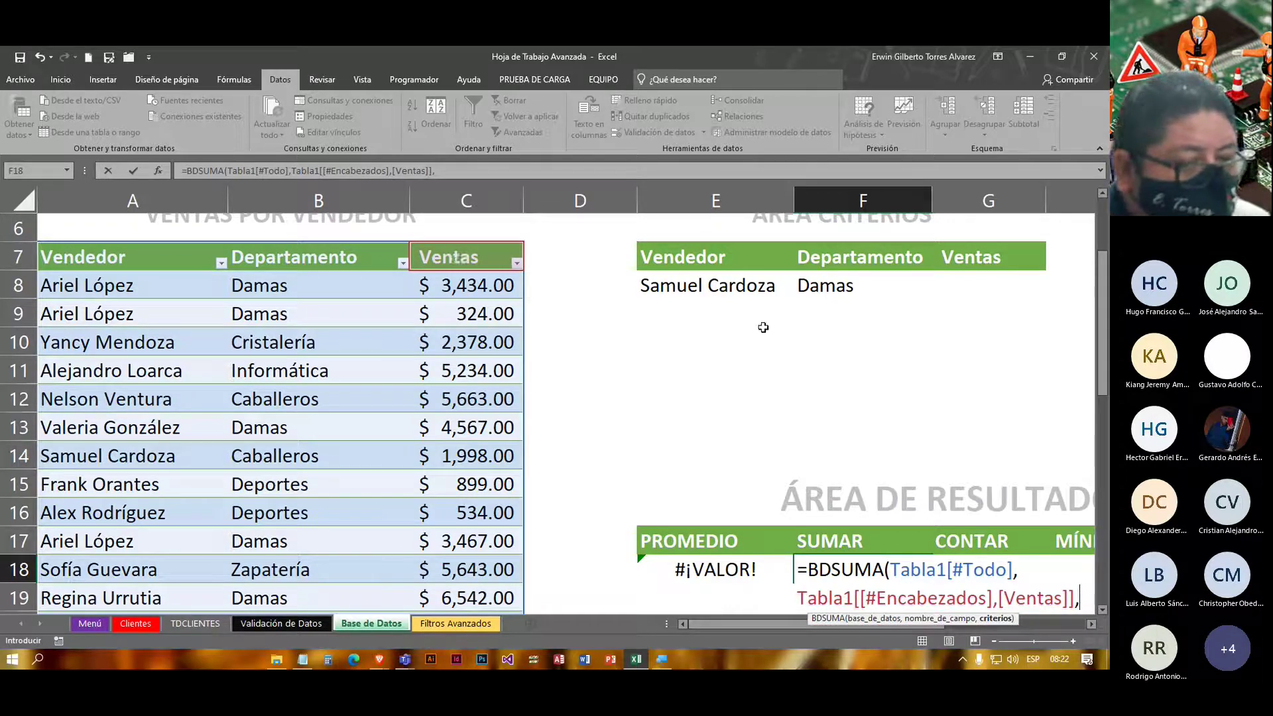
left_click_drag(693, 286, 951, 288)
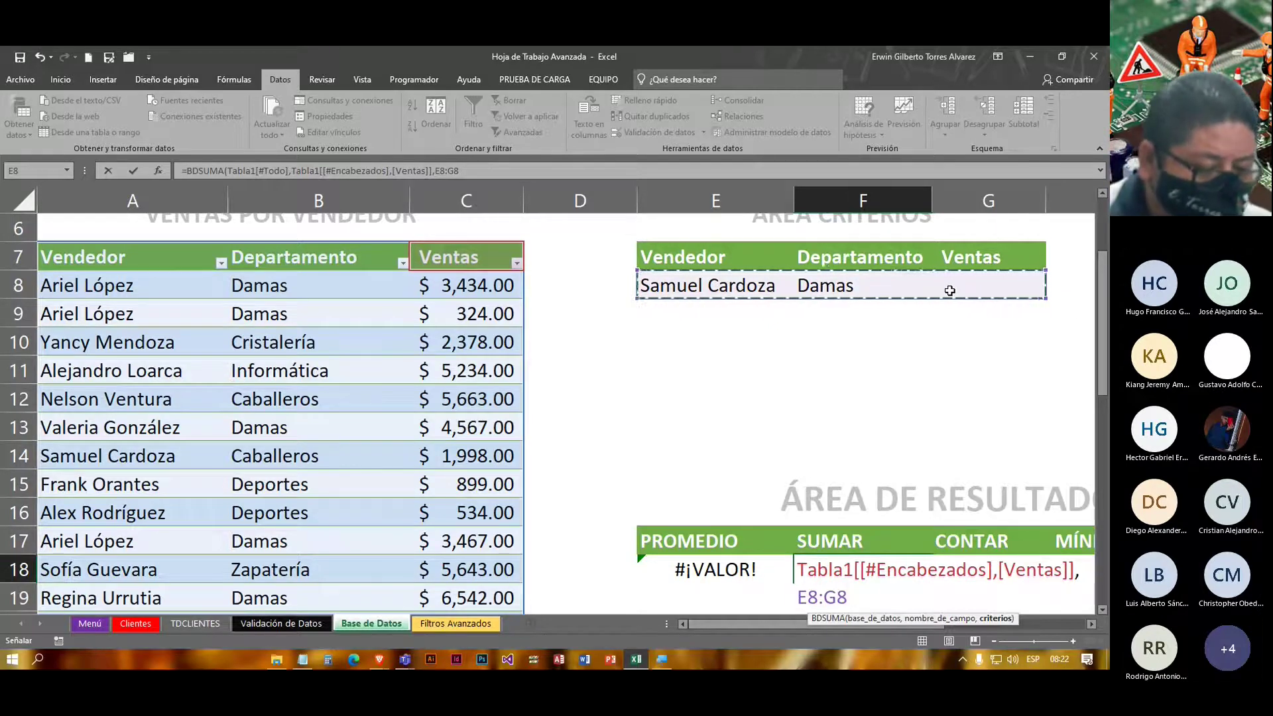
key("Return")
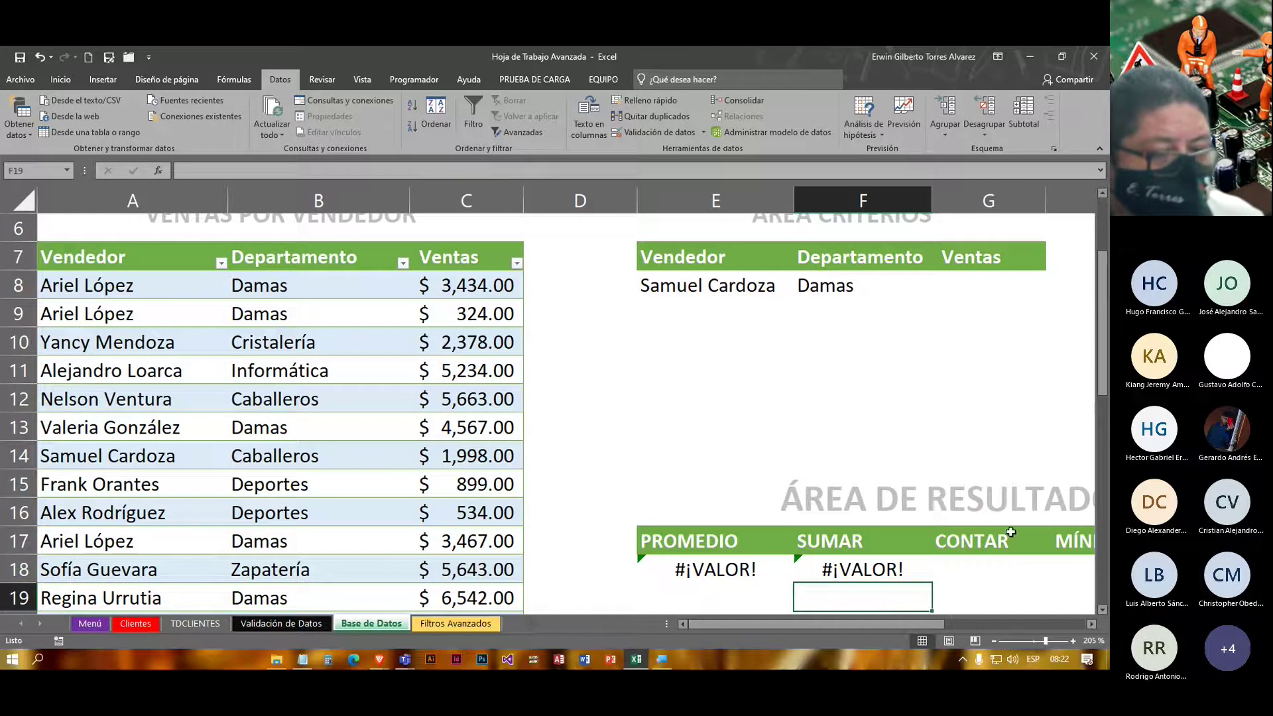
Step: Change the Vendedor criterion in E8 to the seller listed in A16
left_click_drag(1103, 348, 1106, 355)
left_click(709, 539)
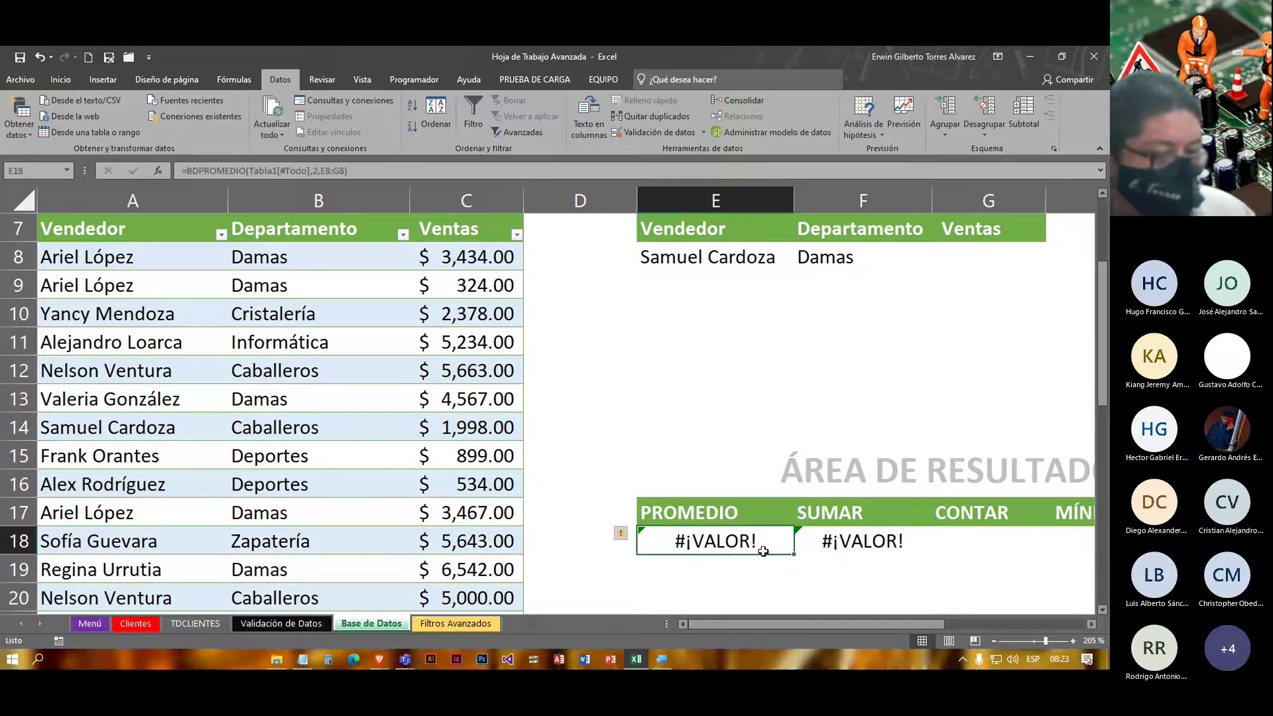
scroll(763, 551, "down", 3, "ctrl")
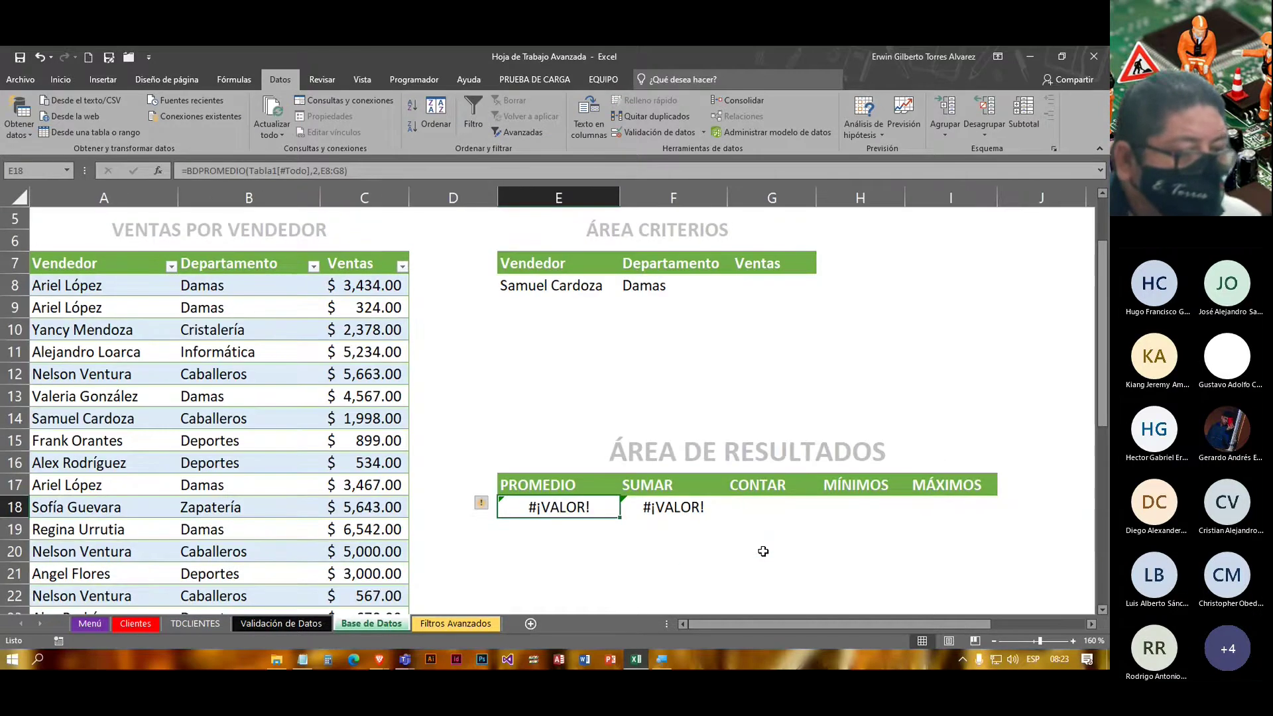
left_click(574, 284)
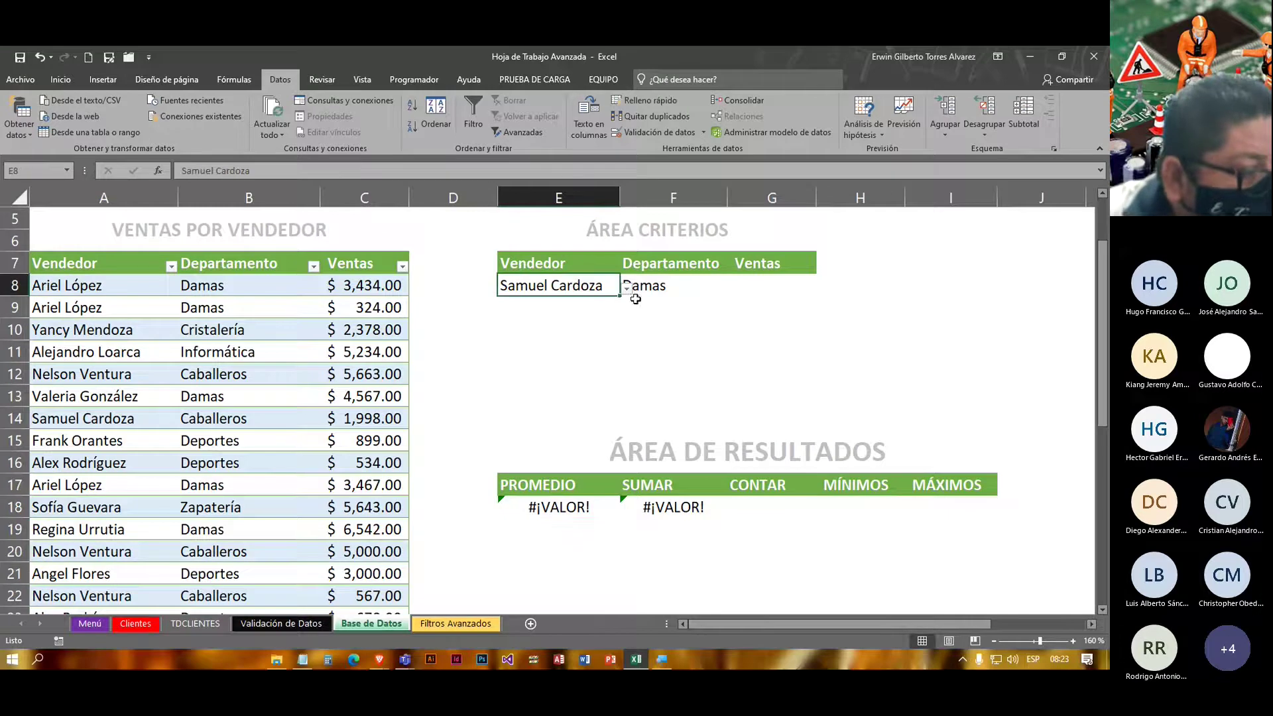
left_click(627, 288)
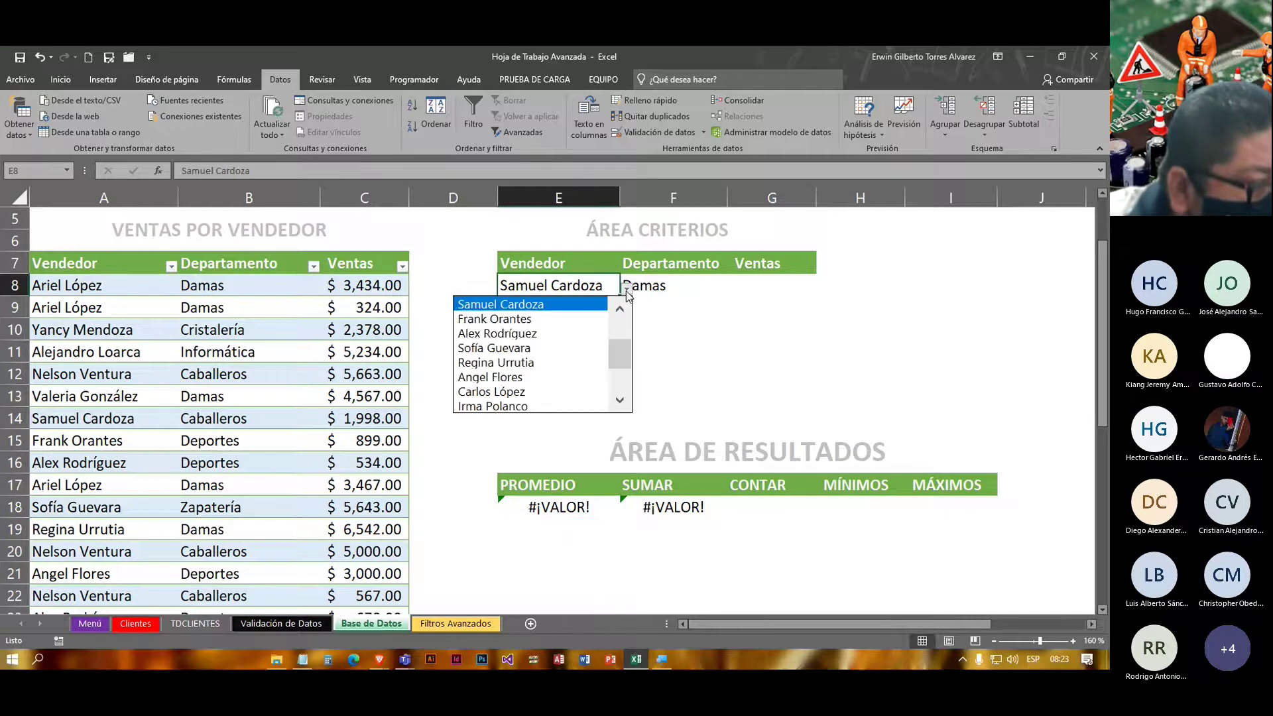
left_click(515, 336)
Step: Clear the Departamento criterion in F8
left_click(673, 285)
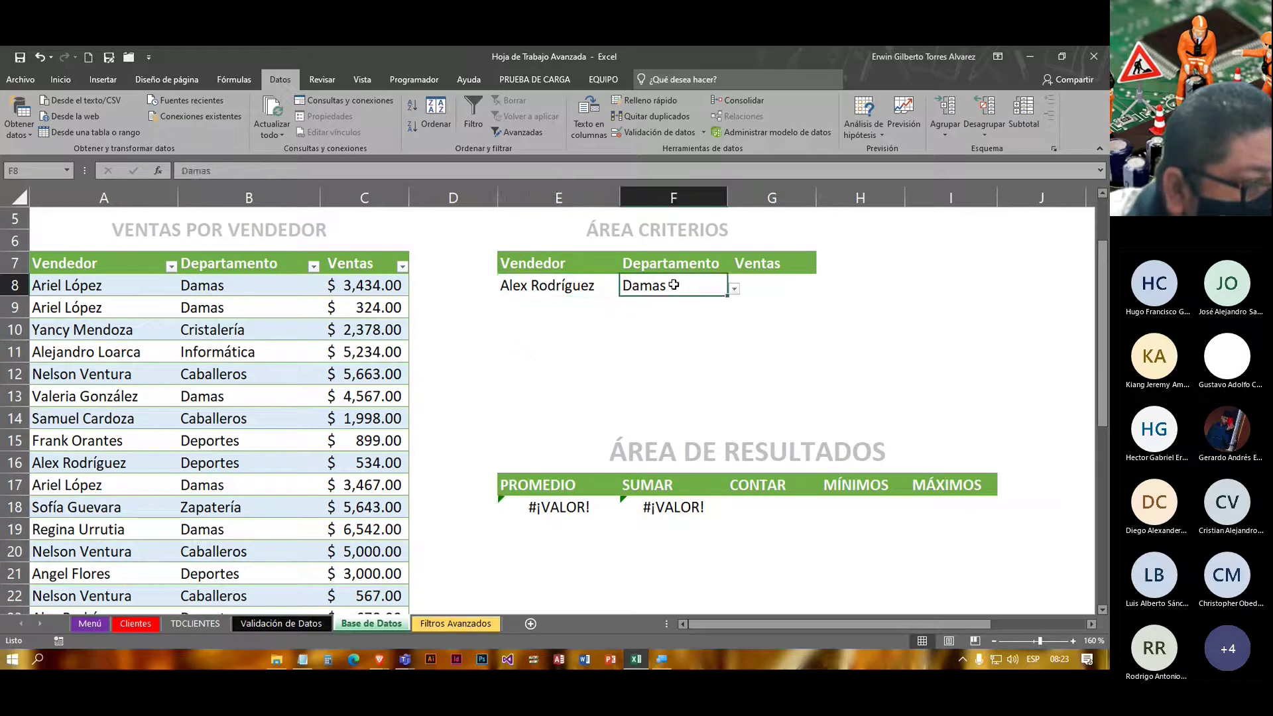
left_click(735, 289)
left_click(707, 281)
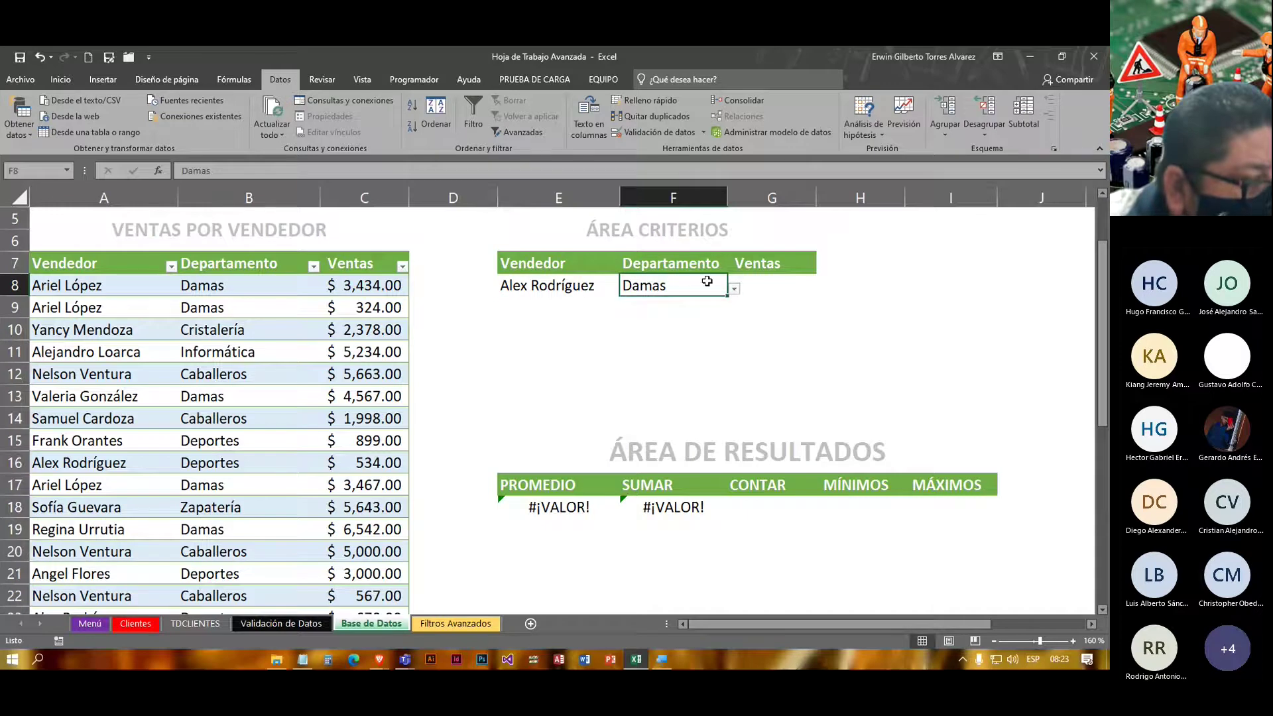
key("Delete")
left_click(765, 352)
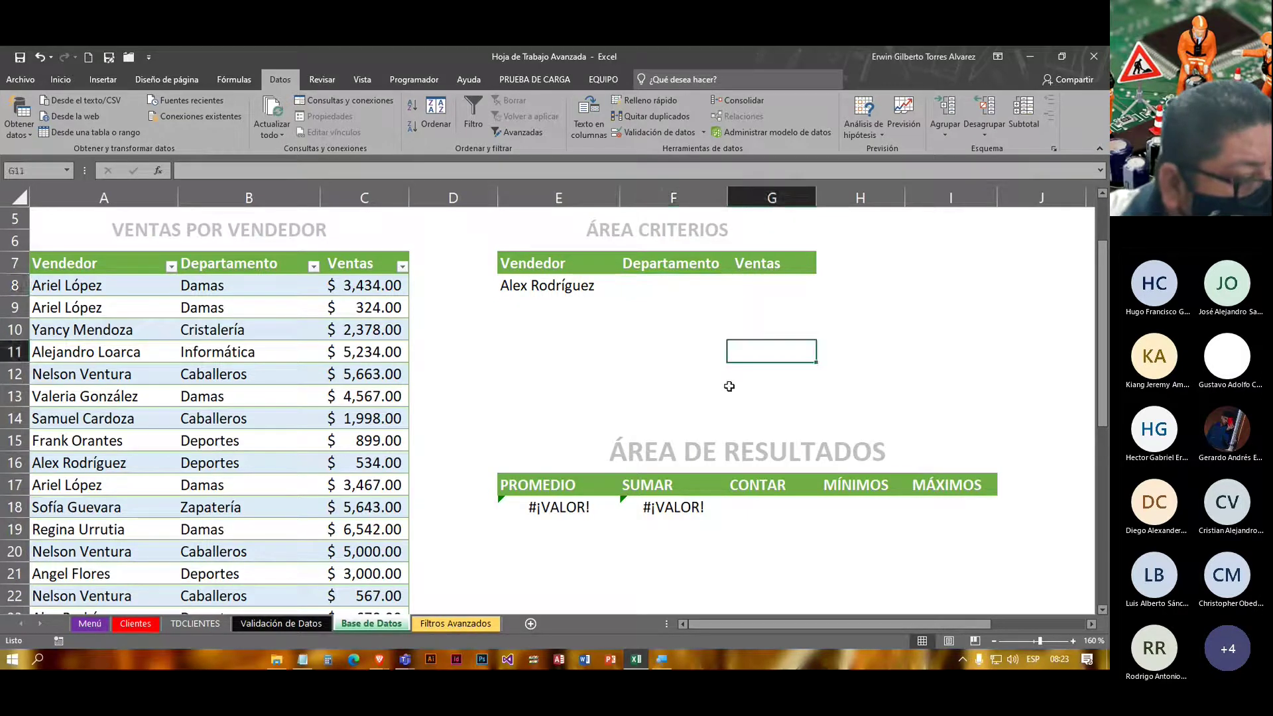
Step: Compare the BDPROMEDIO formula in E18 with the BDSUMA formula in F18
left_click(677, 508)
left_click(574, 512)
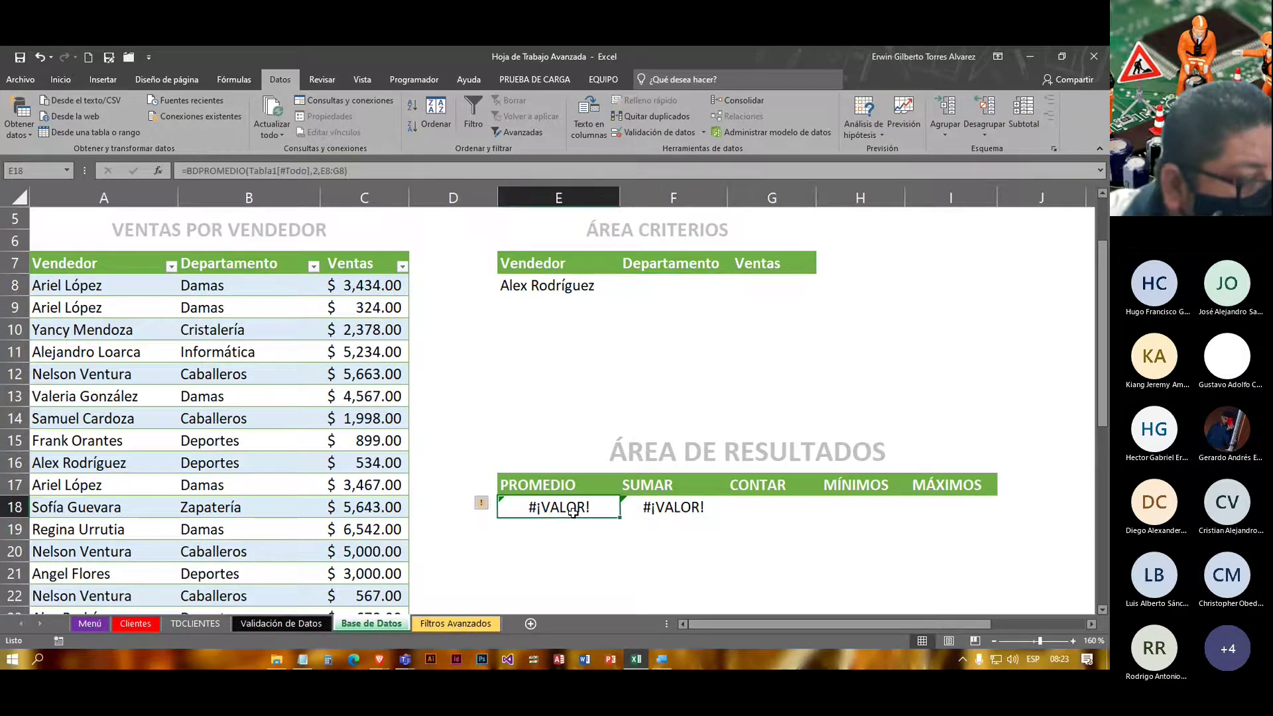
left_click(655, 509)
left_click(577, 510)
left_click(653, 509)
left_click(587, 509)
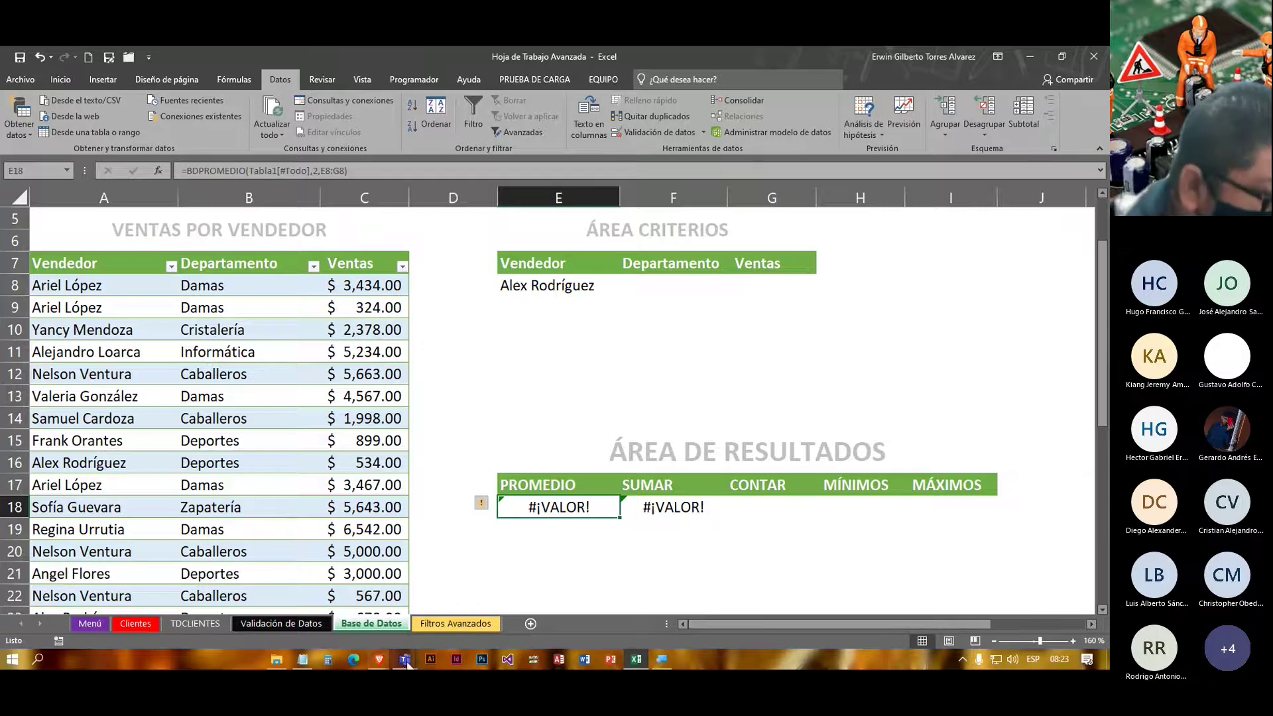
Step: Switch to the Brave browser and open youtube.com in a new tab
left_click(377, 663)
left_click(411, 595)
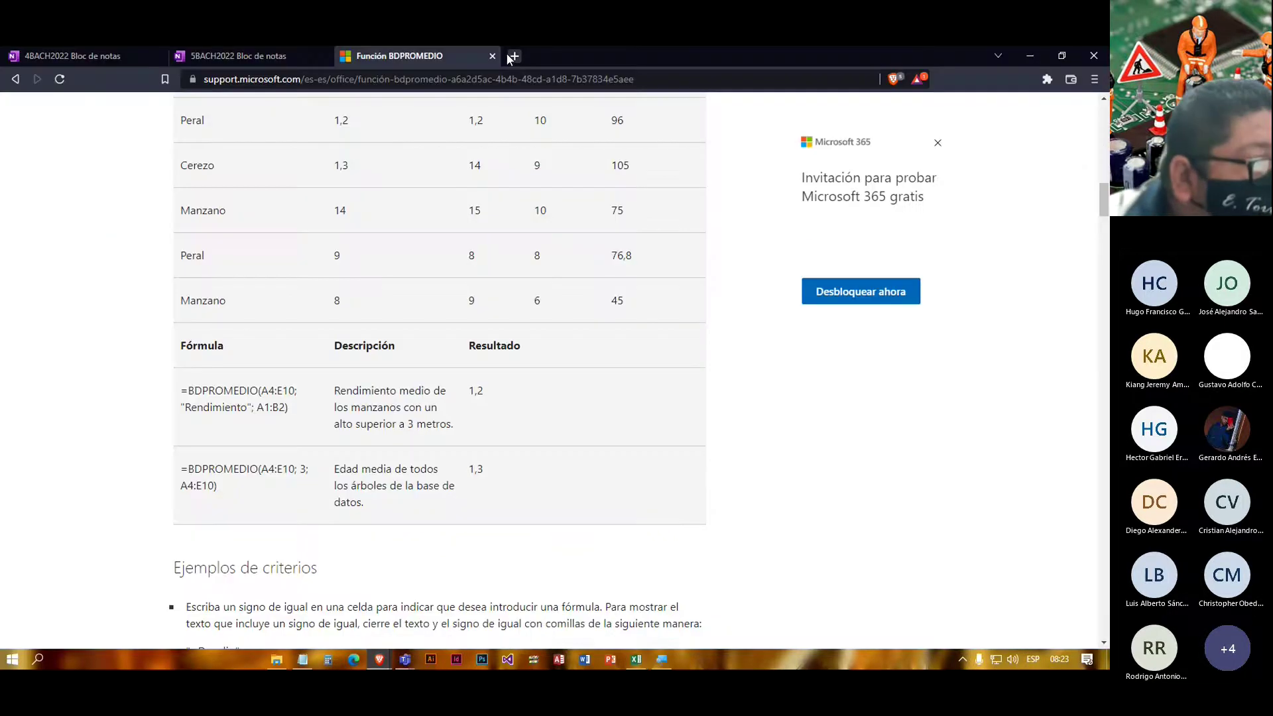
left_click(514, 57)
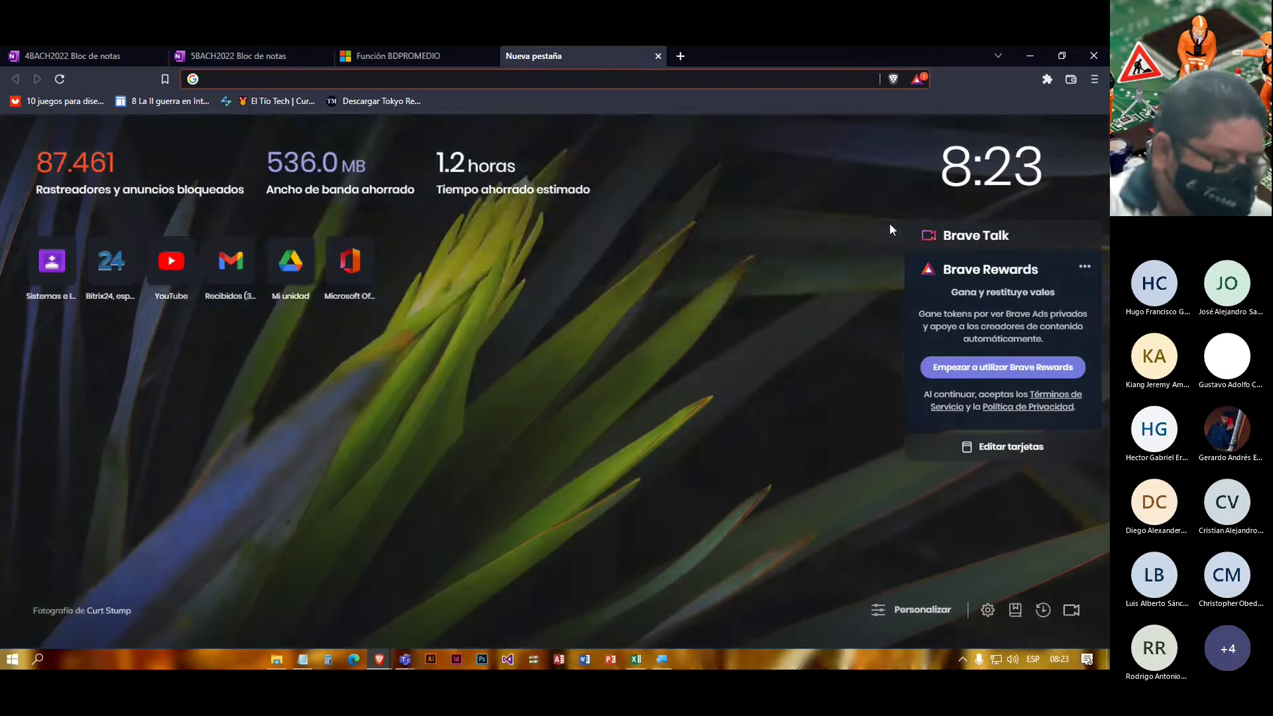
type("YOUTUBE.CO")
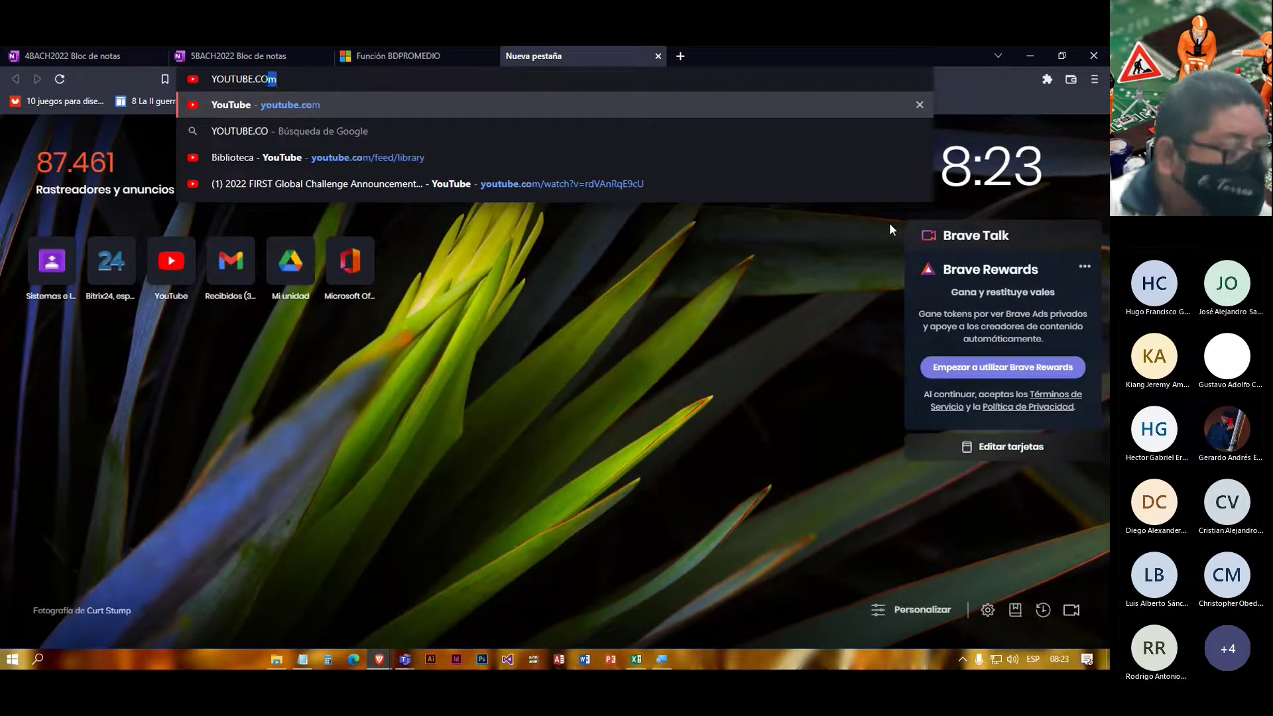
key("Return")
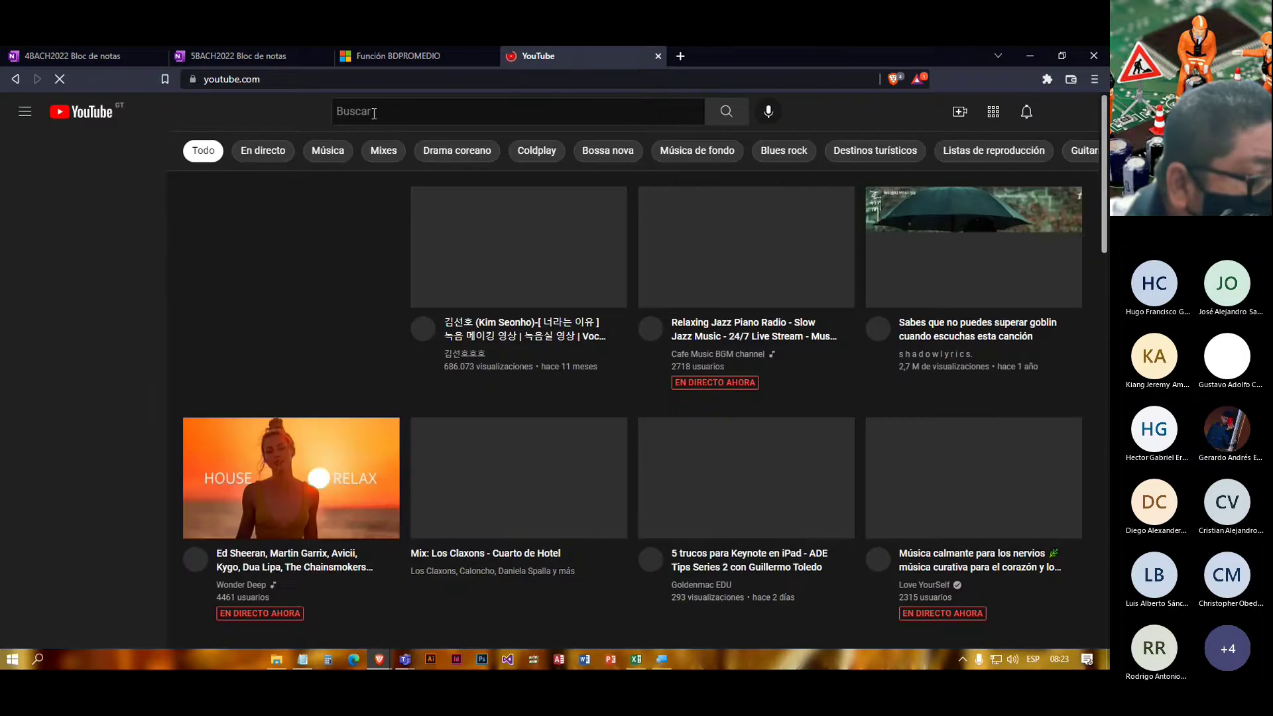
Step: Search YouTube for "bdsuma excel" and play the YONEYCITO video "Función BDSUMA en Excel"
left_click(374, 112)
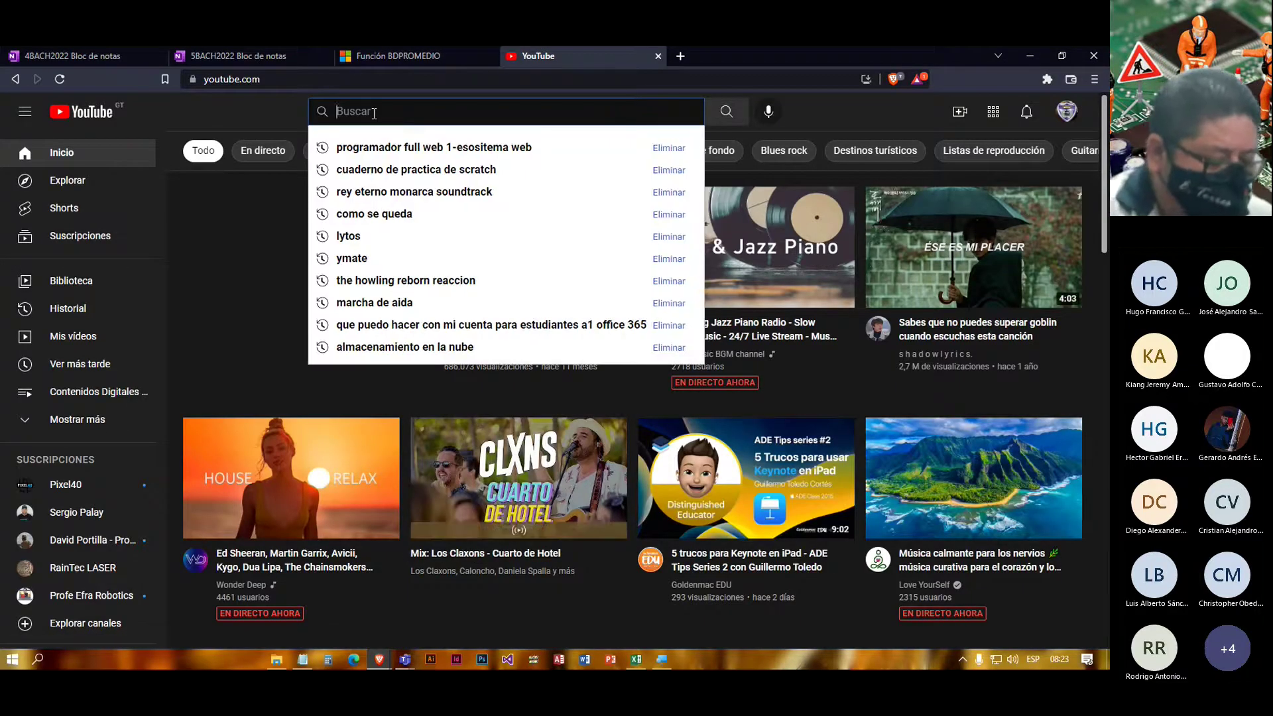
type("DSUMA")
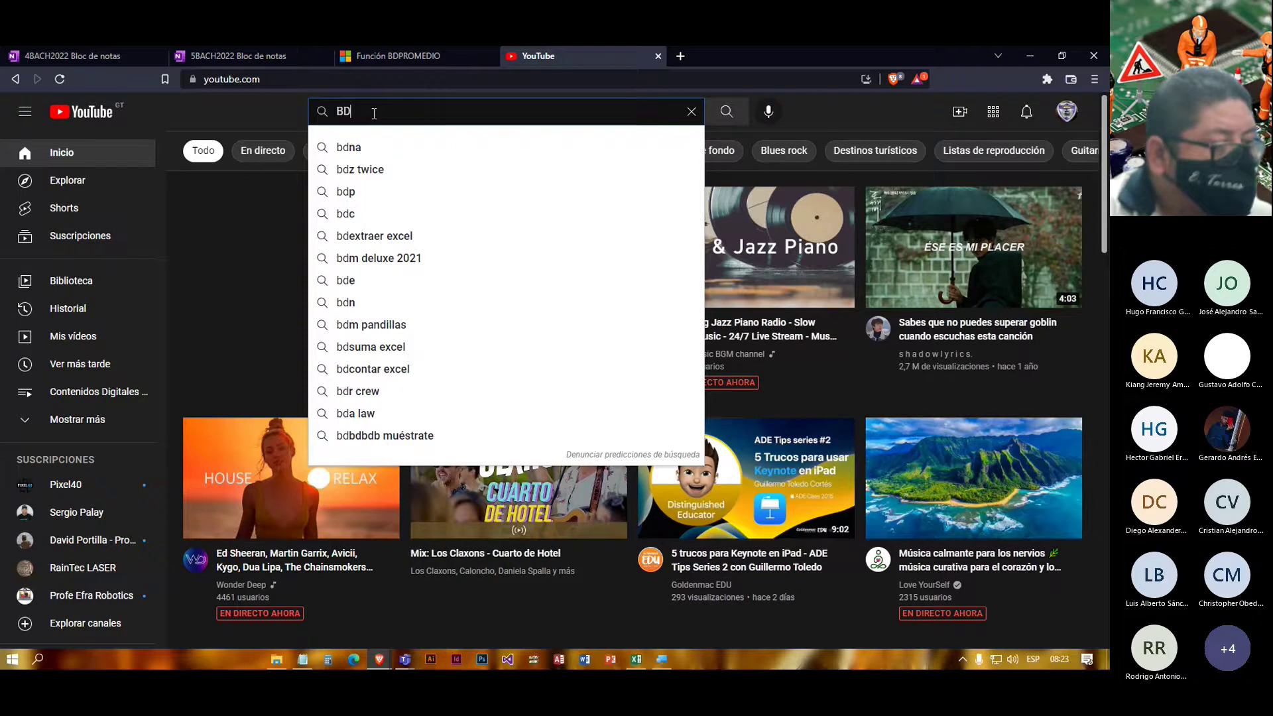
key("Down")
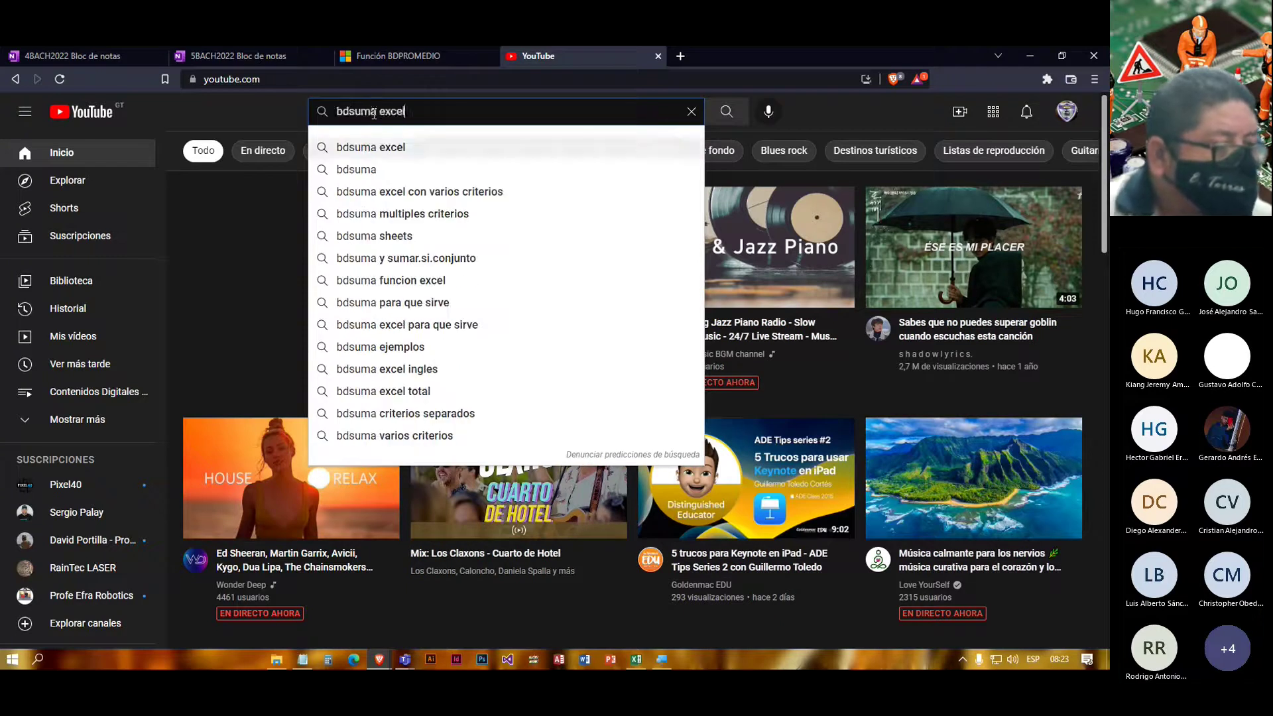
key("Return")
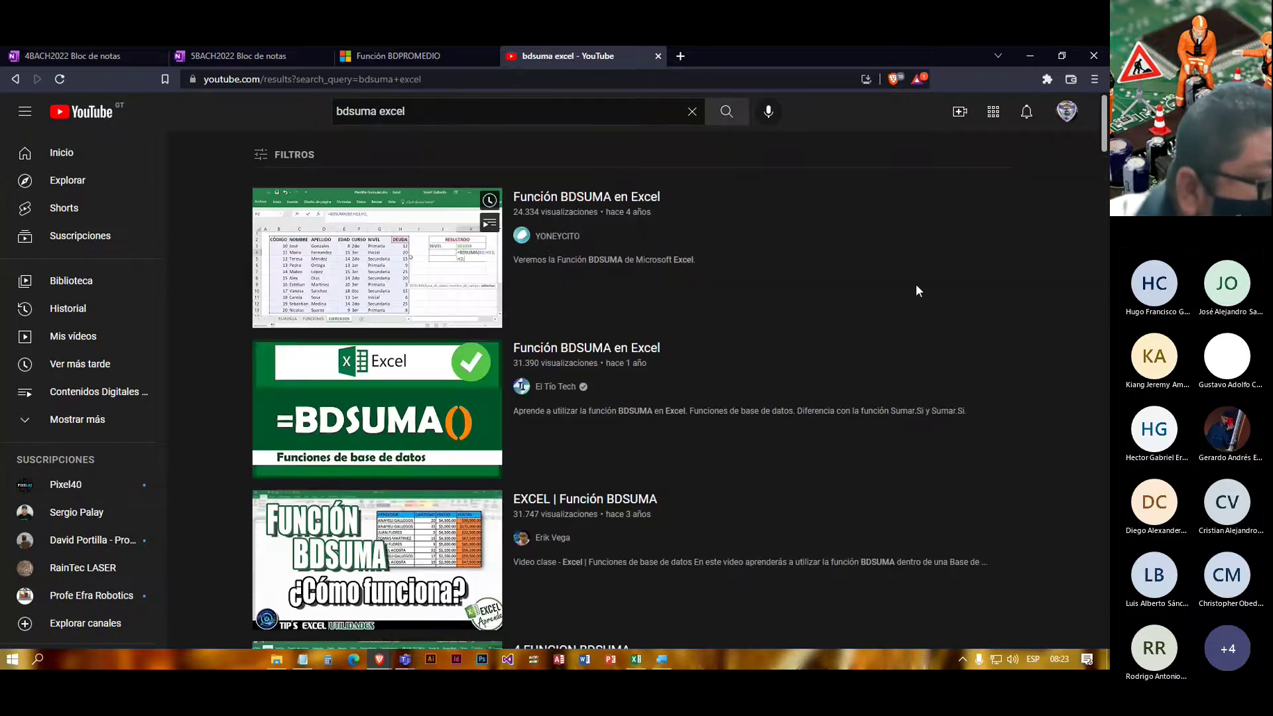
left_click(397, 286)
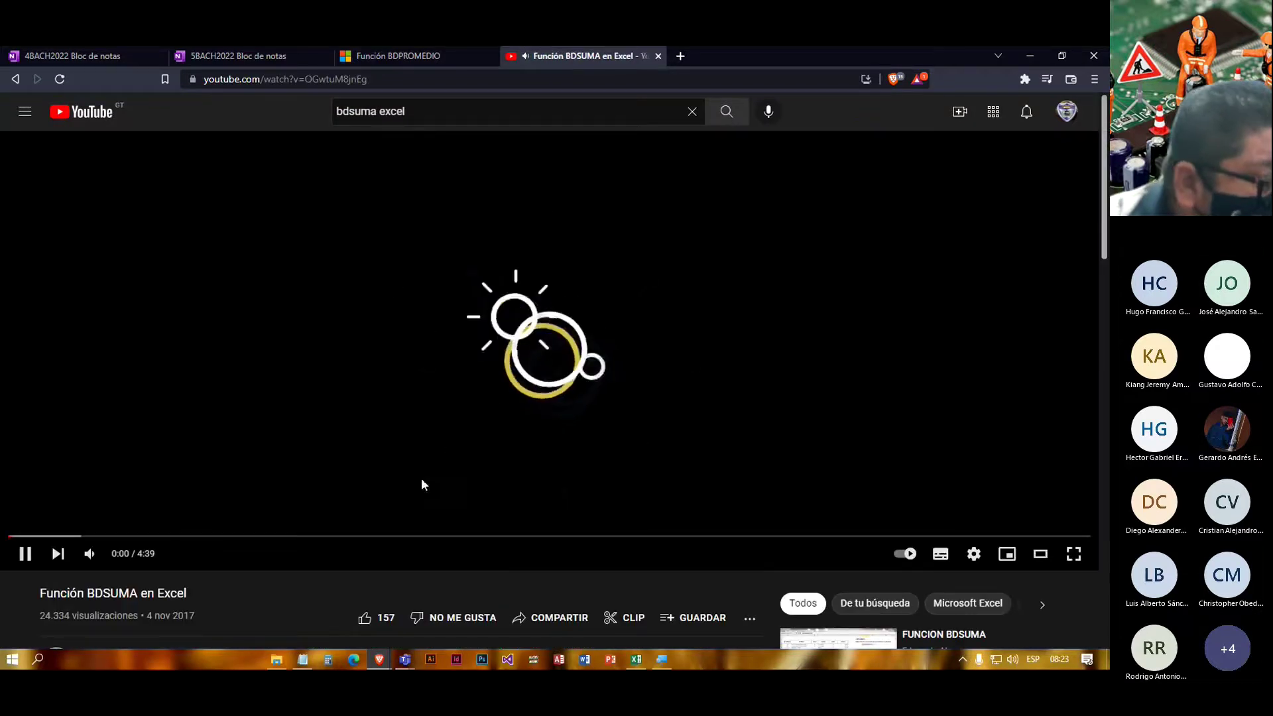
Step: Skim the video for how the BDSUMA arguments are chosen, and pause it where the finished formula in K4 is displayed
mouse_move(113, 560)
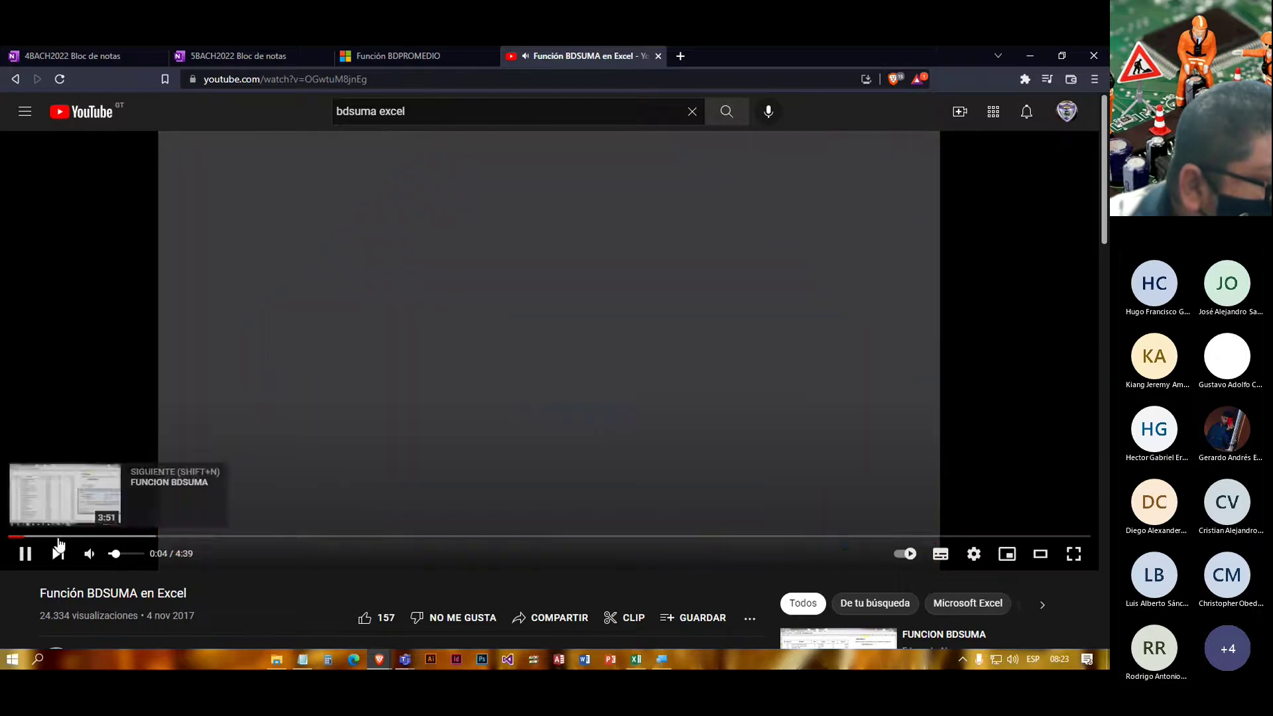
left_click(56, 536)
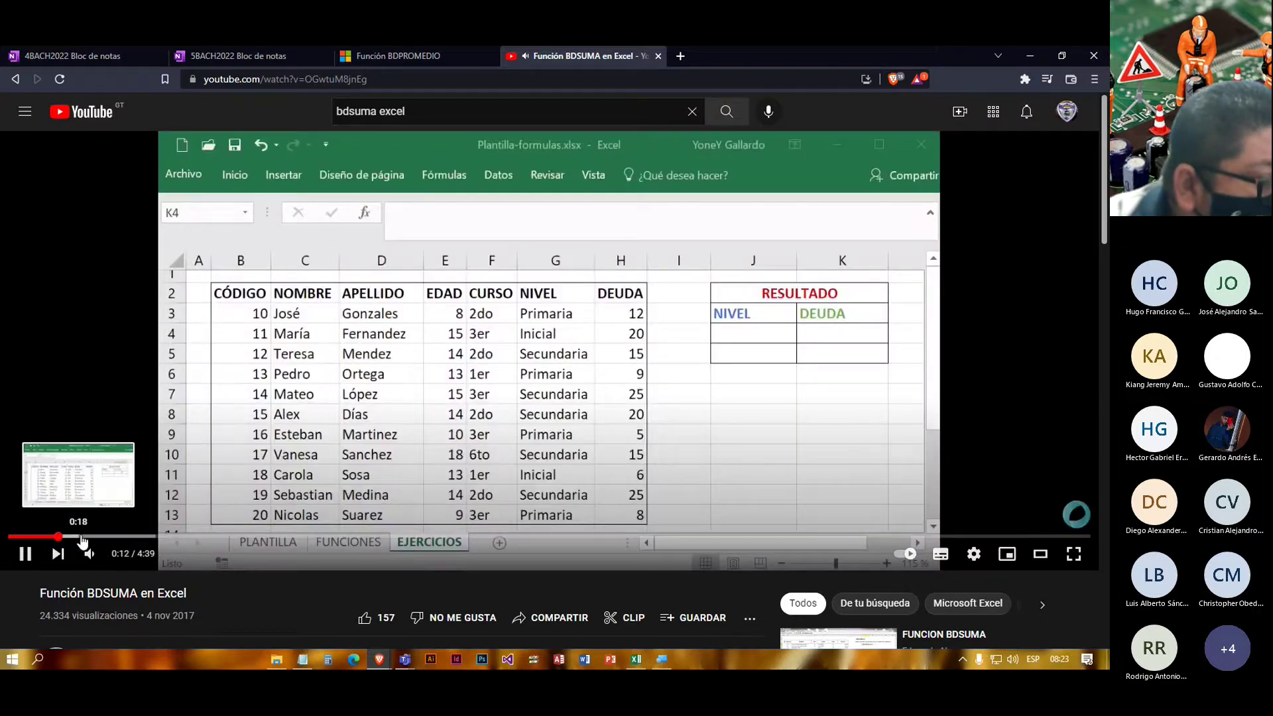
left_click(86, 537)
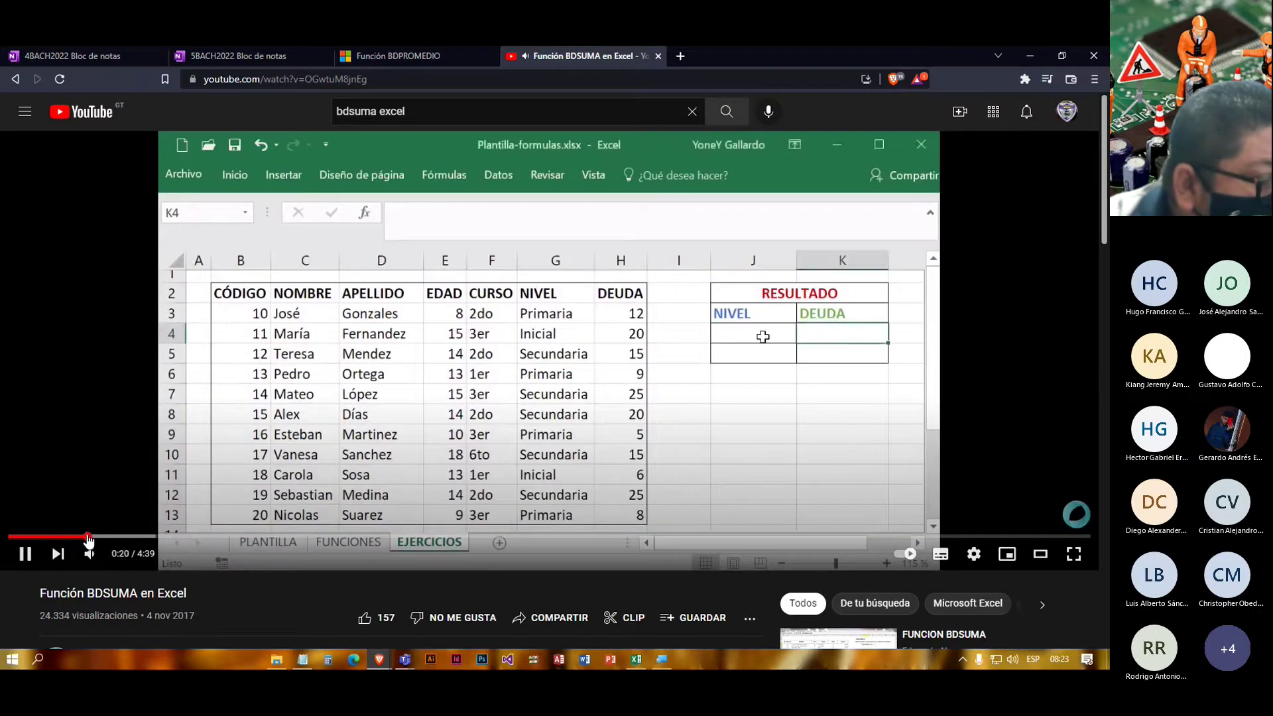
left_click(129, 537)
left_click(172, 537)
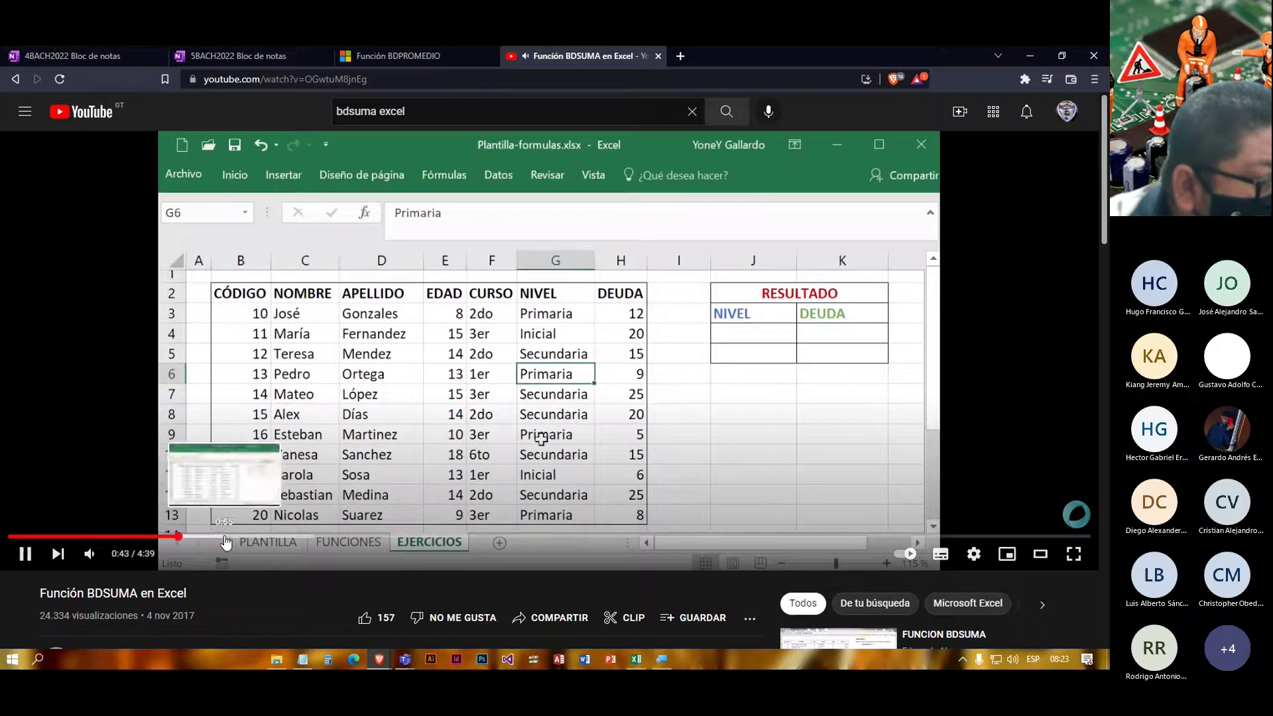
left_click(226, 537)
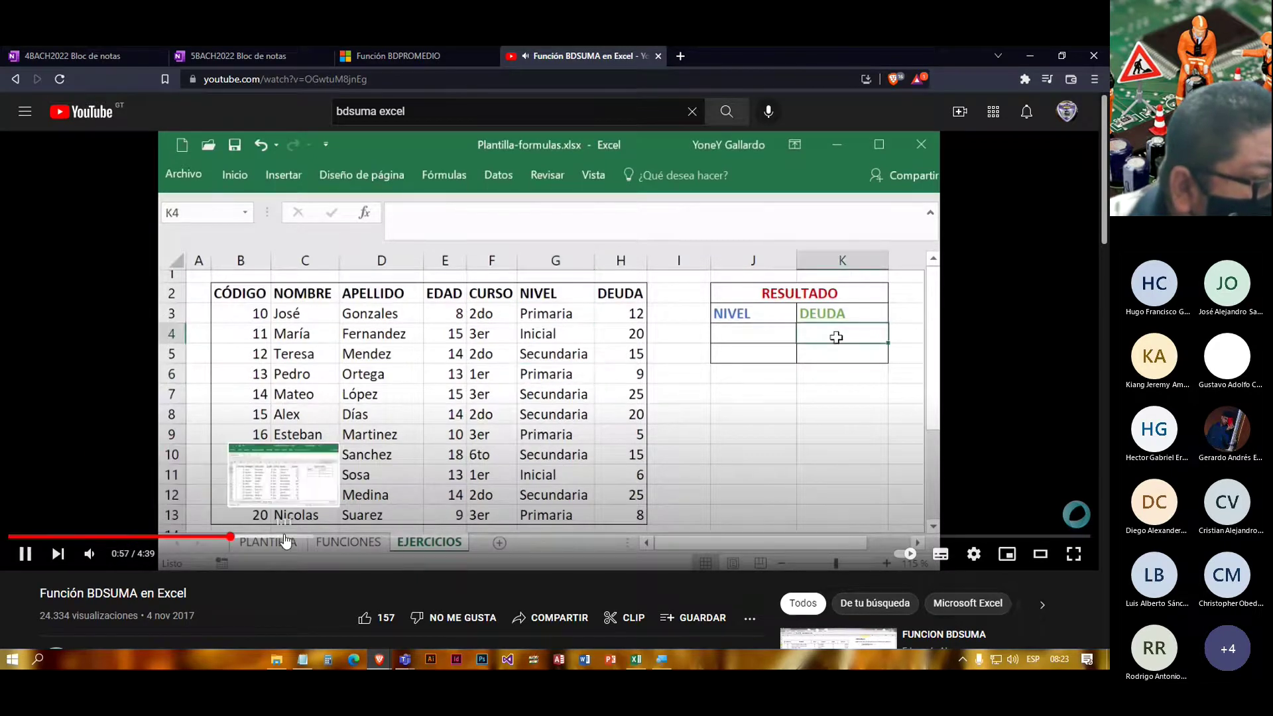
left_click(285, 537)
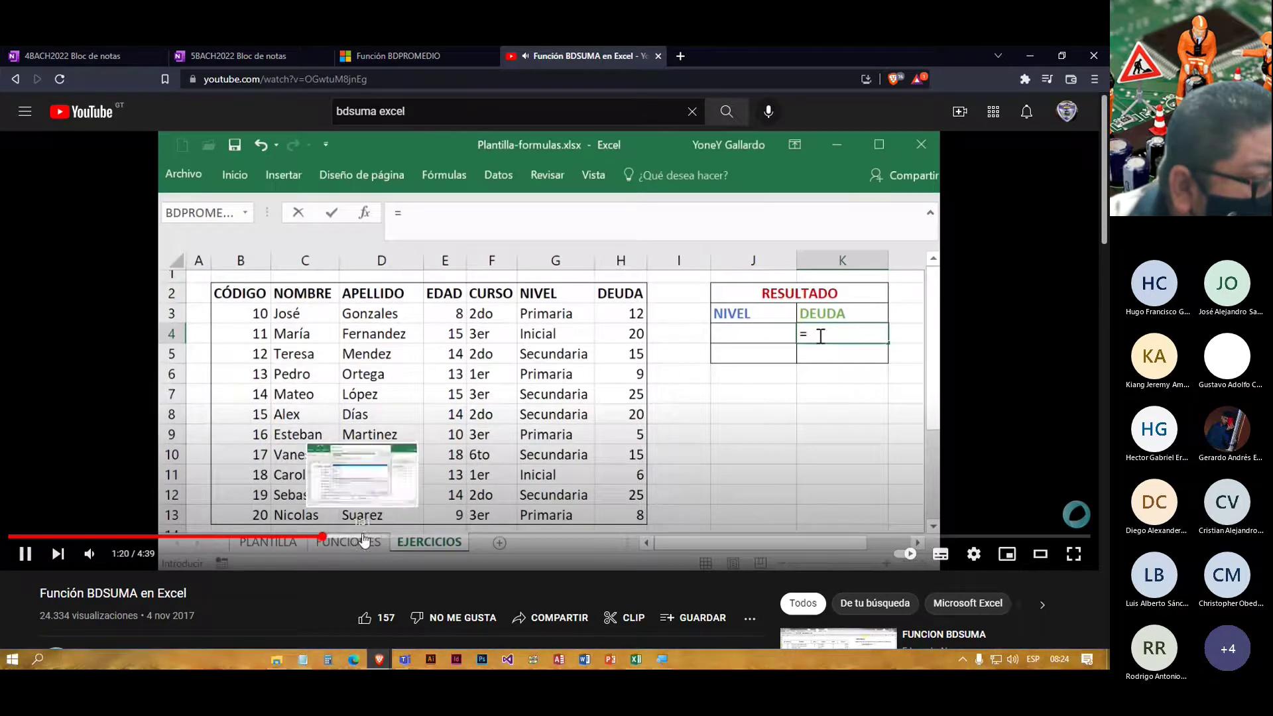
left_click(366, 537)
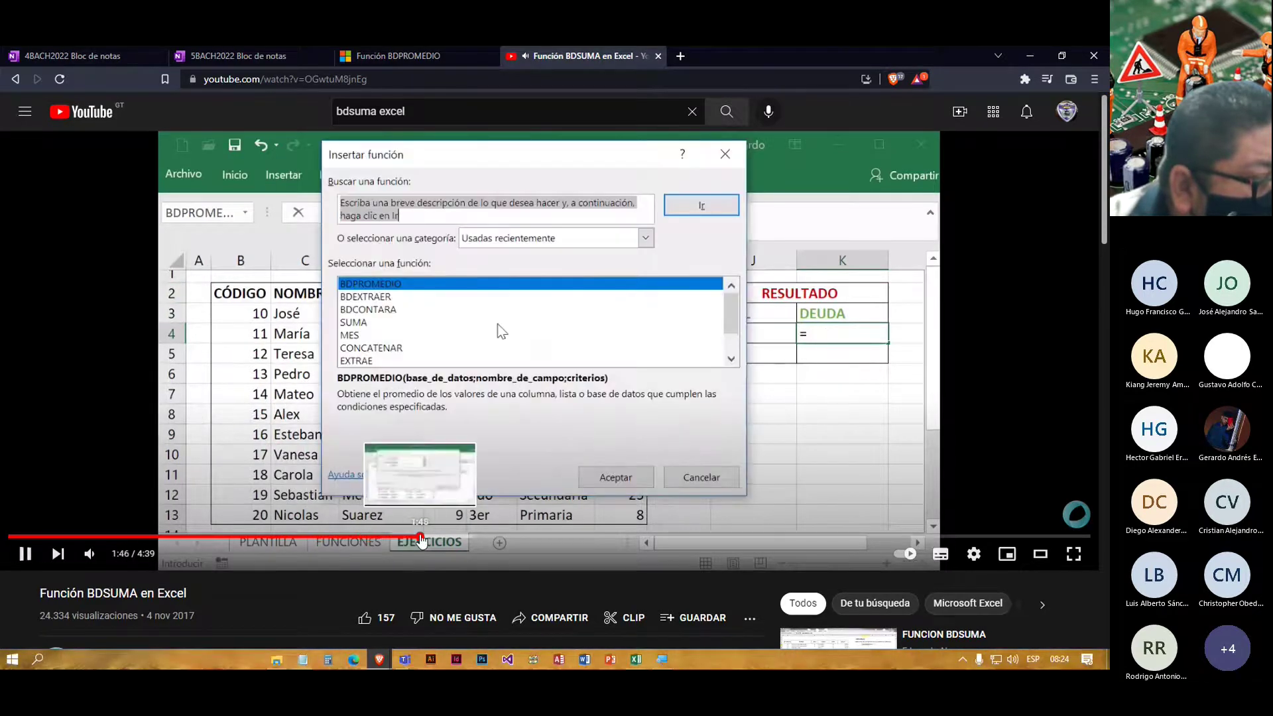
left_click(422, 538)
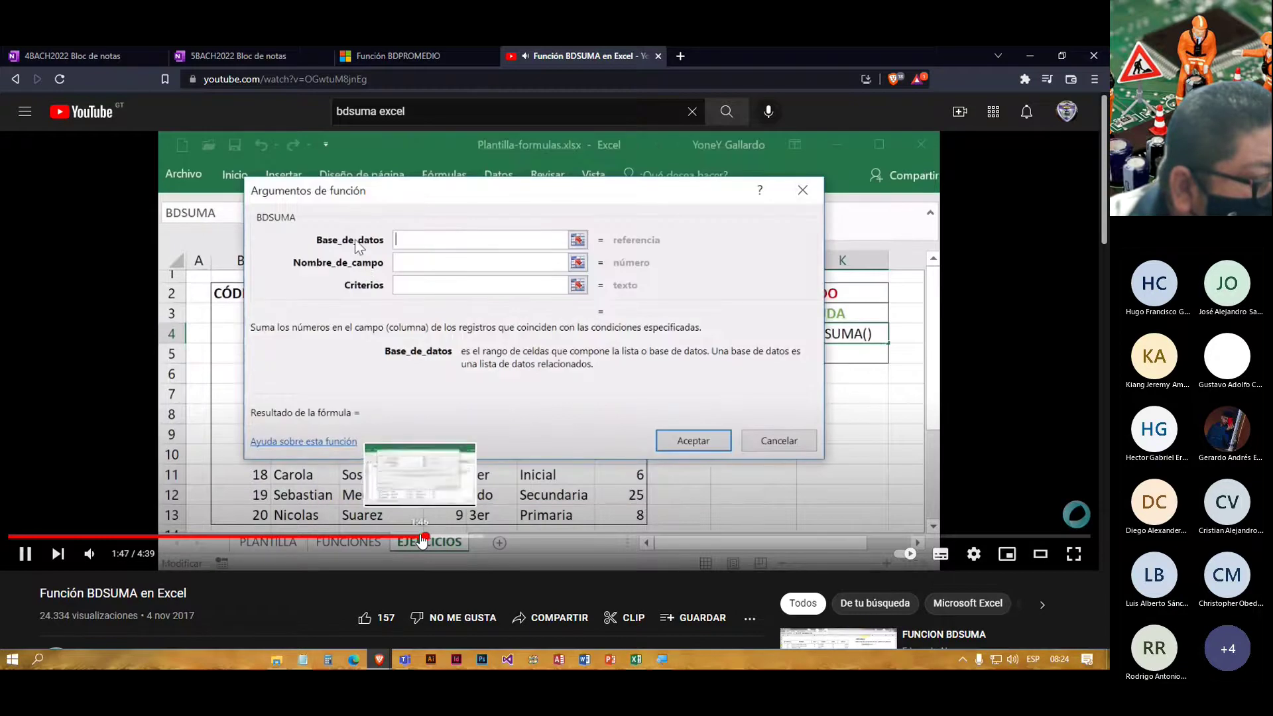
left_click(475, 538)
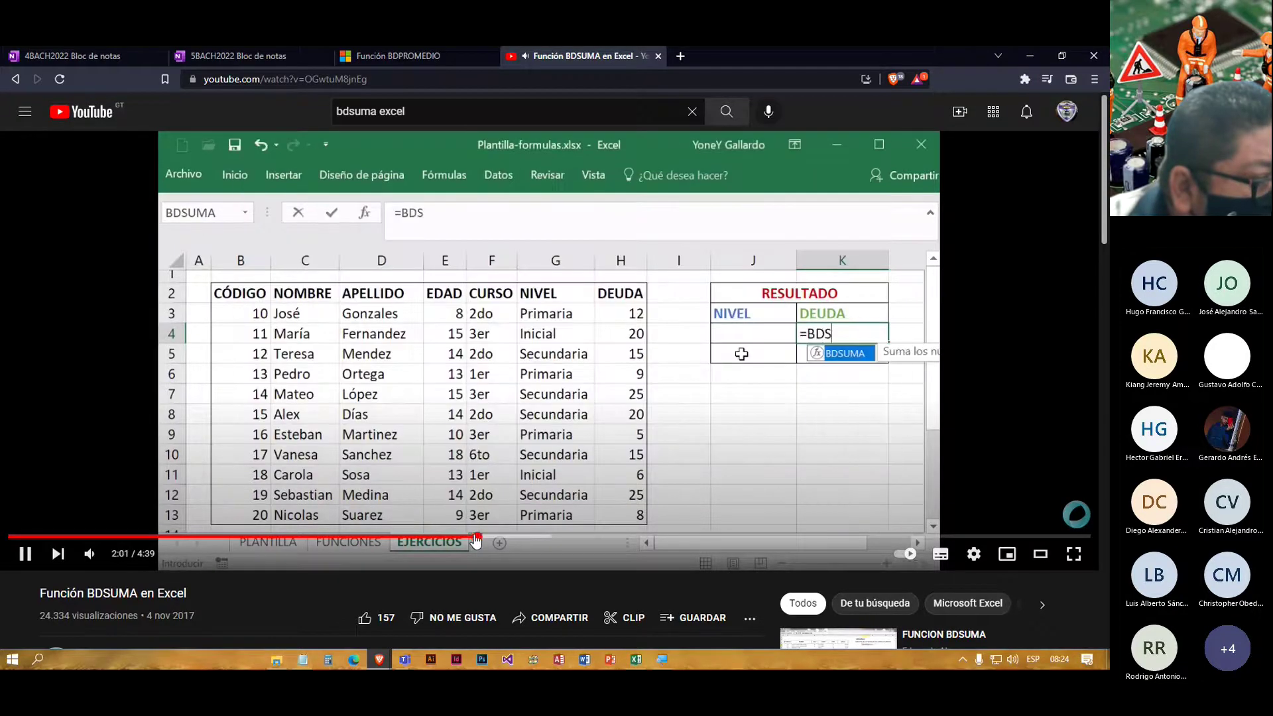
left_click(509, 541)
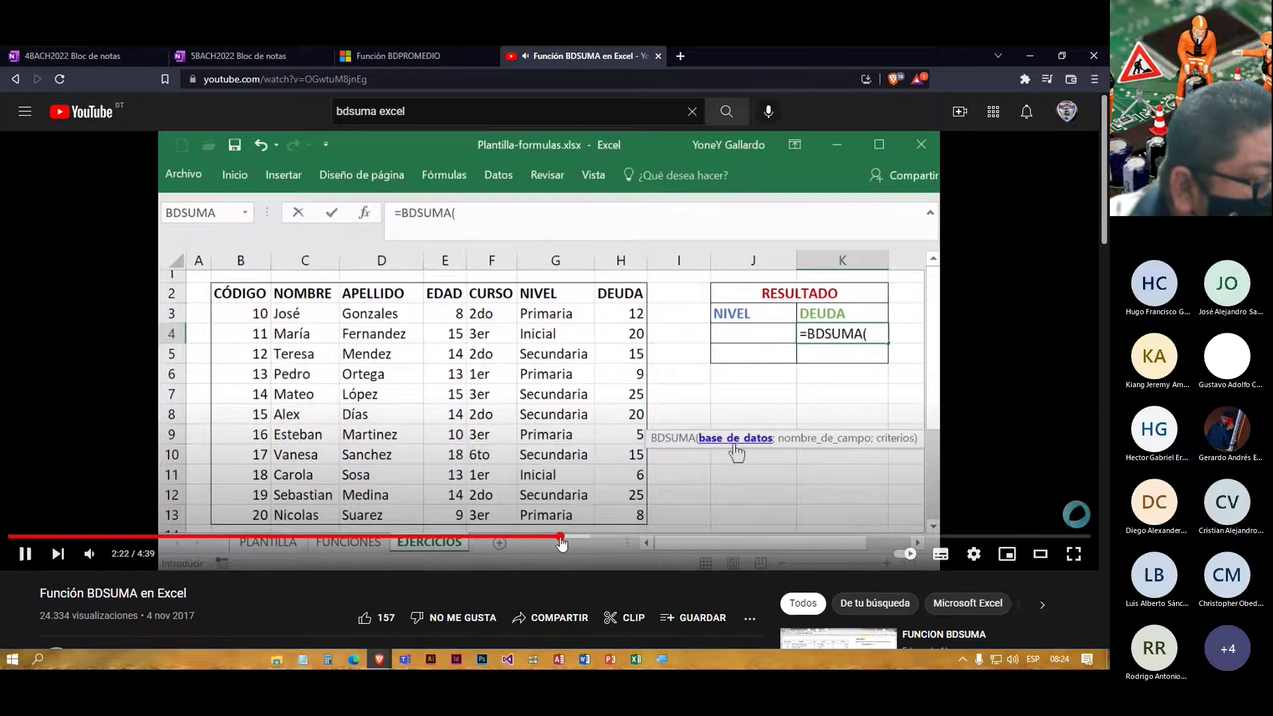
left_click(563, 541)
left_click(595, 542)
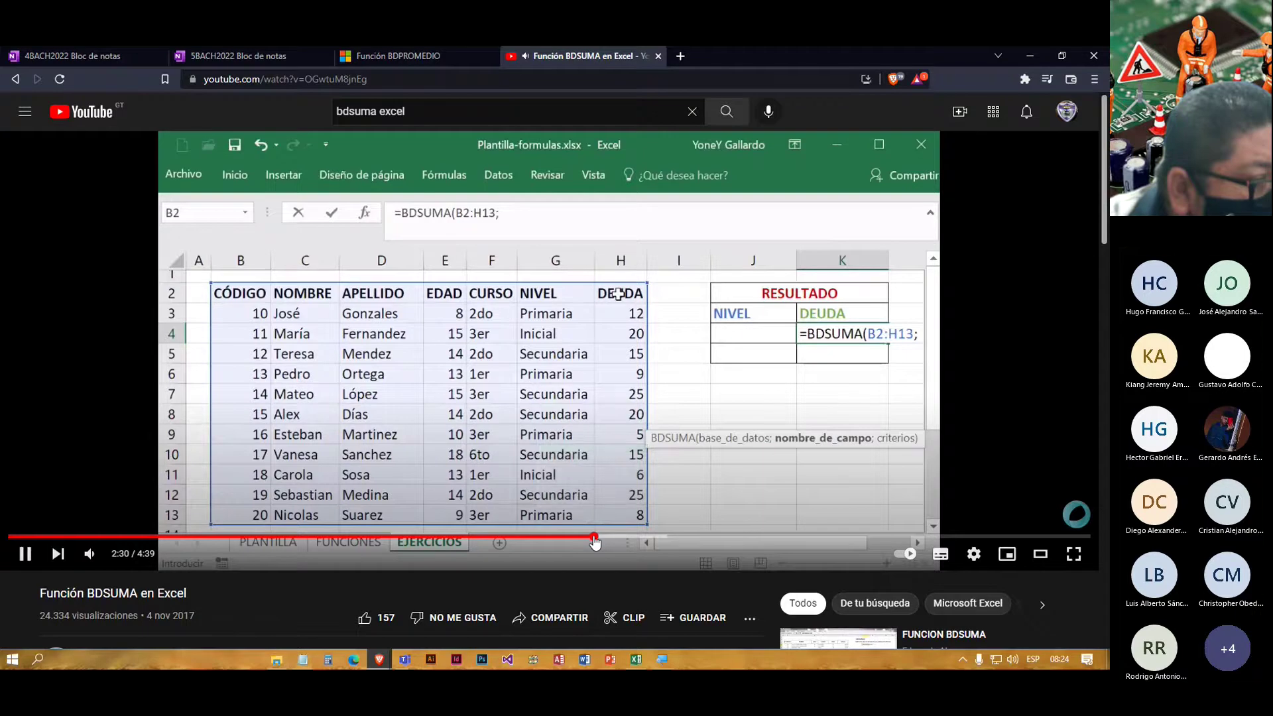
left_click(671, 543)
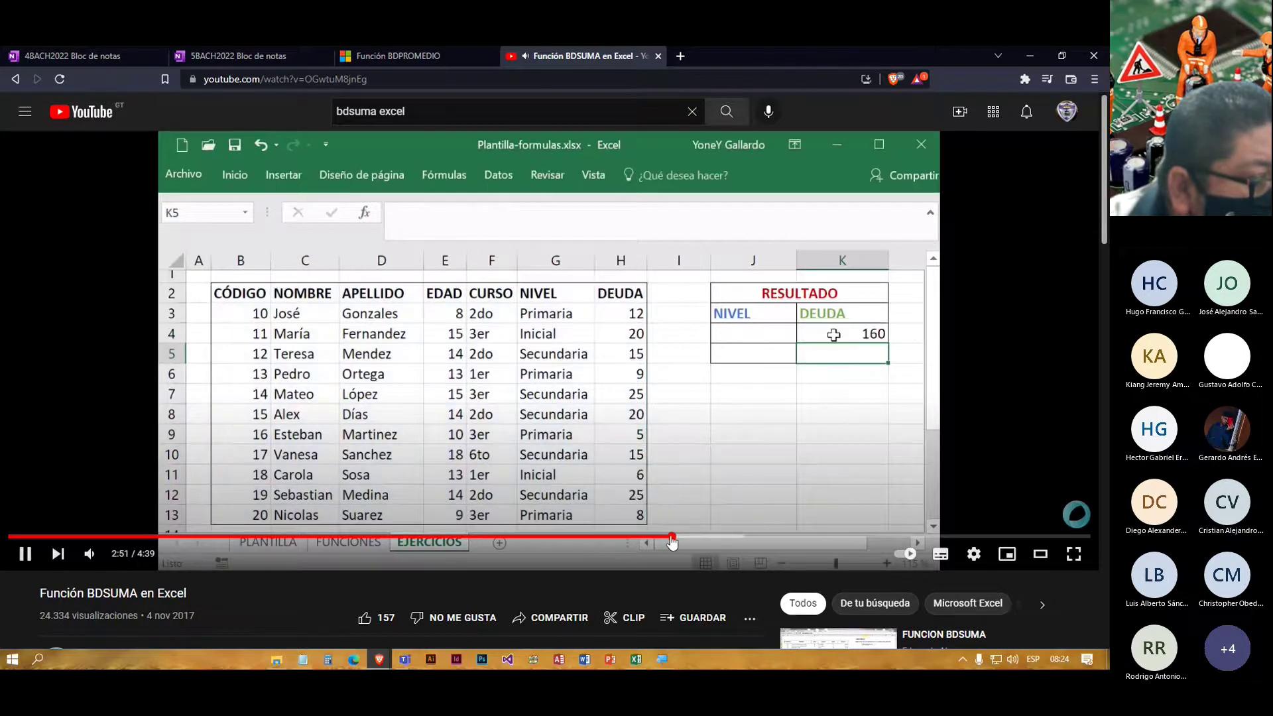
left_click(663, 542)
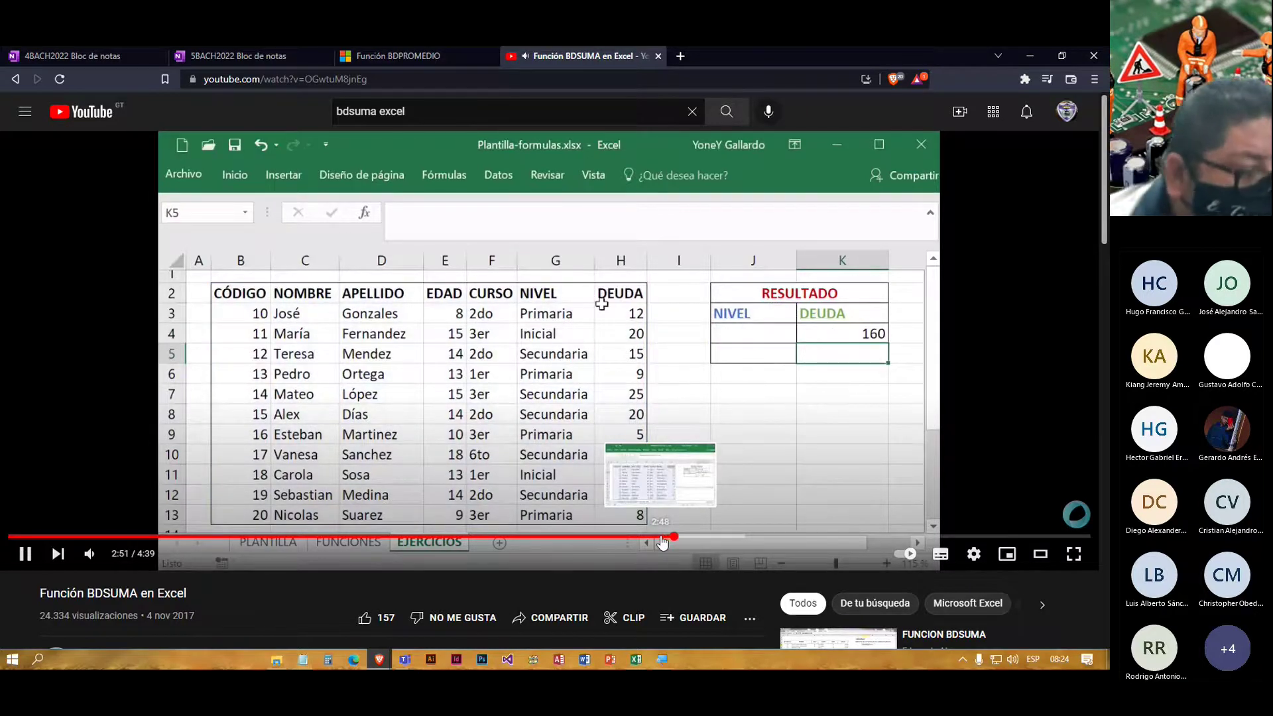
left_click(651, 542)
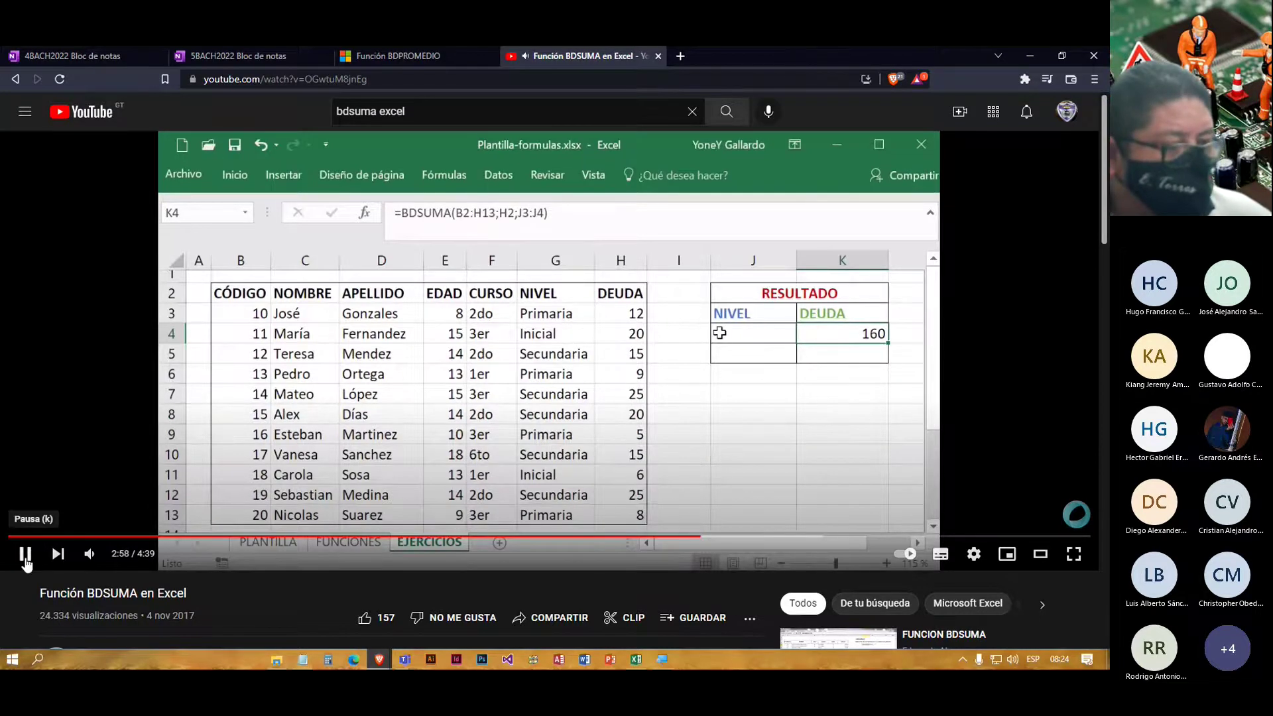
left_click(24, 557)
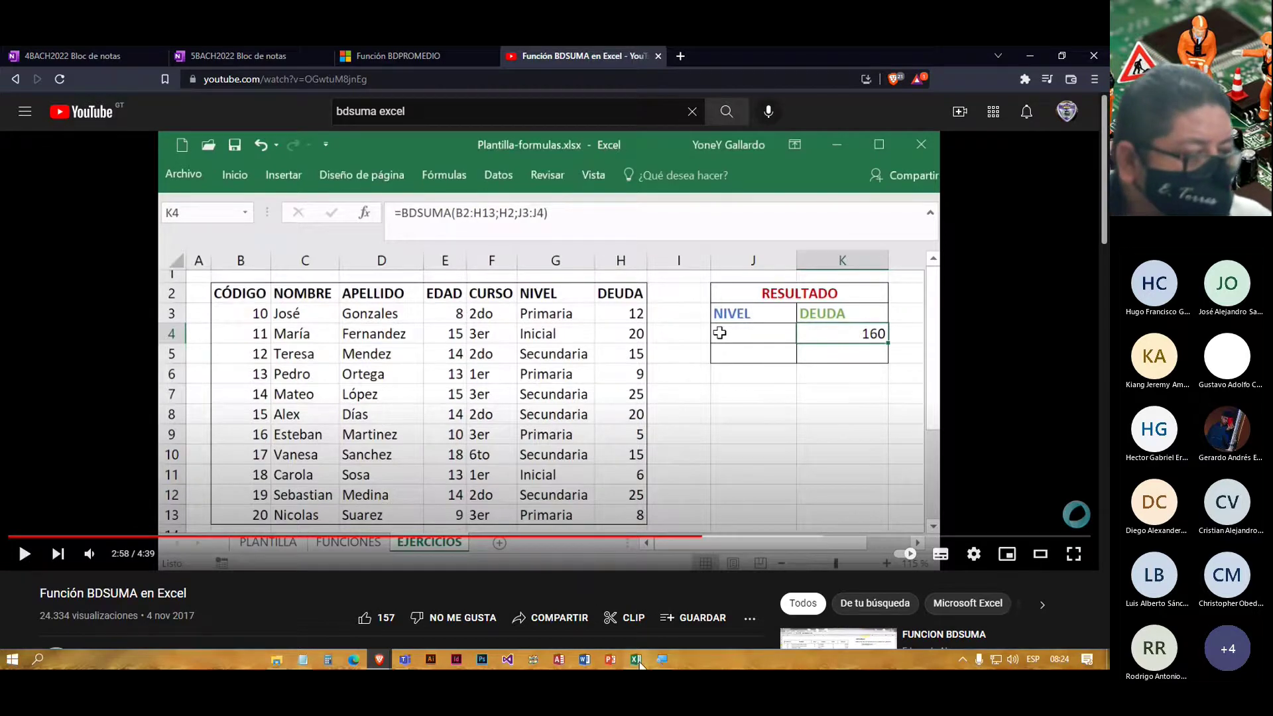
Step: Return to the Excel workbook and change the criterios range of the BDPROMEDIO formula in E18 to E7:G8, including the criteria headers
left_click(638, 661)
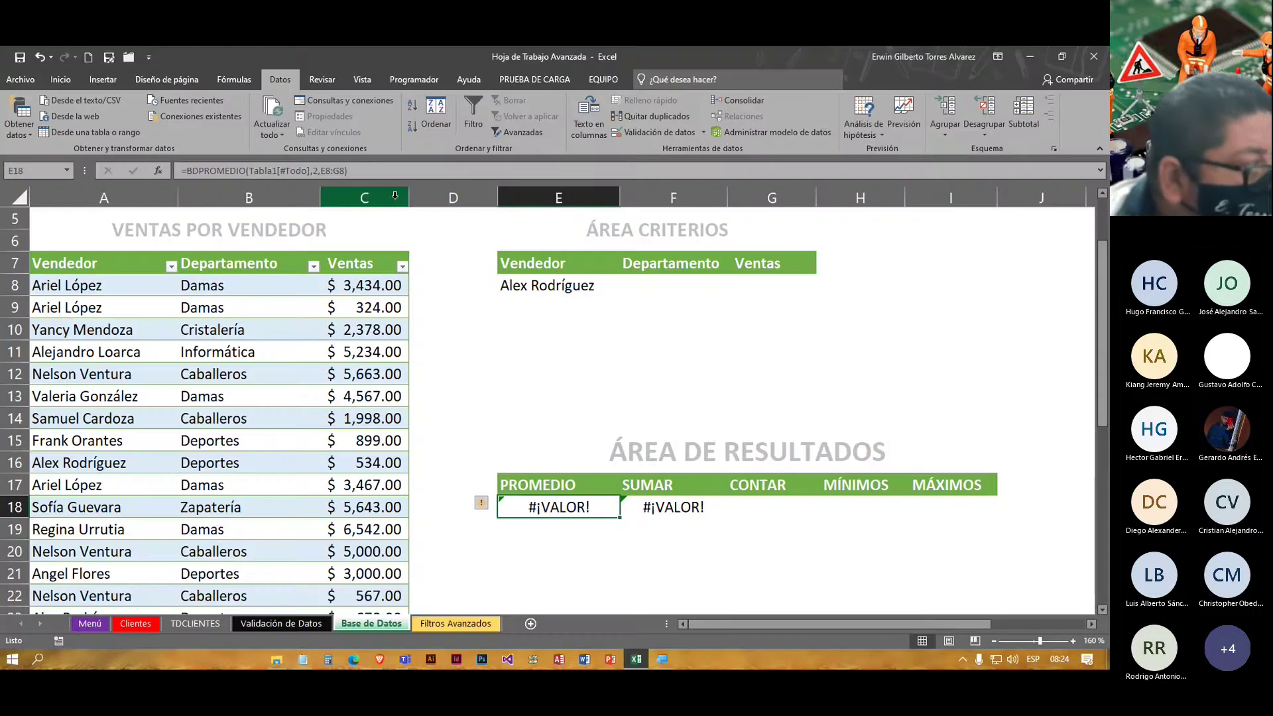
left_click_drag(322, 168, 342, 167)
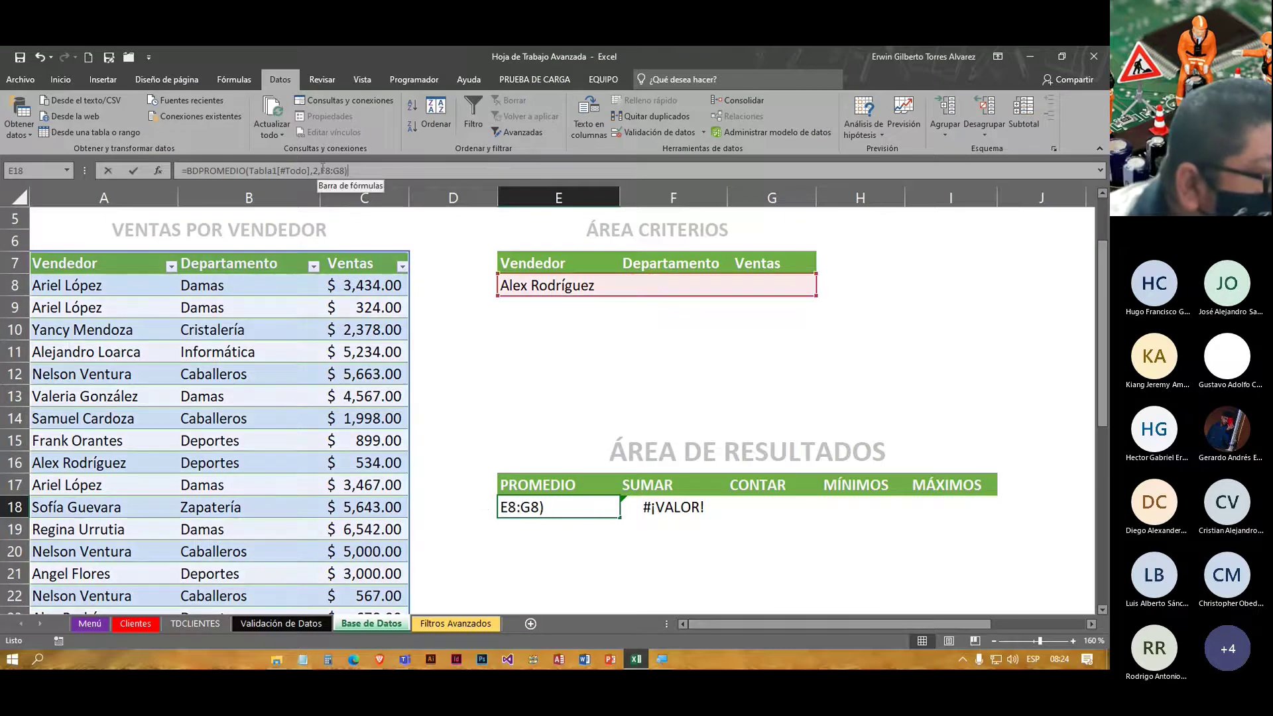
left_click_drag(557, 260, 739, 277)
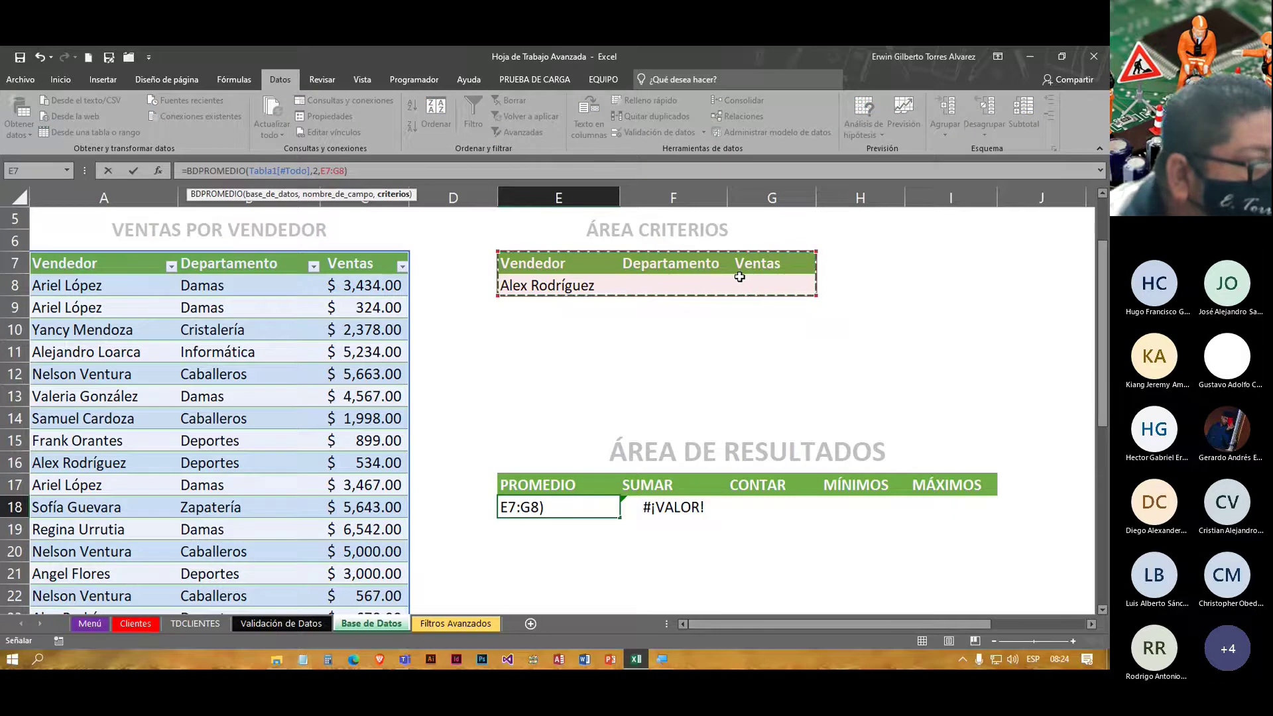
key("Return")
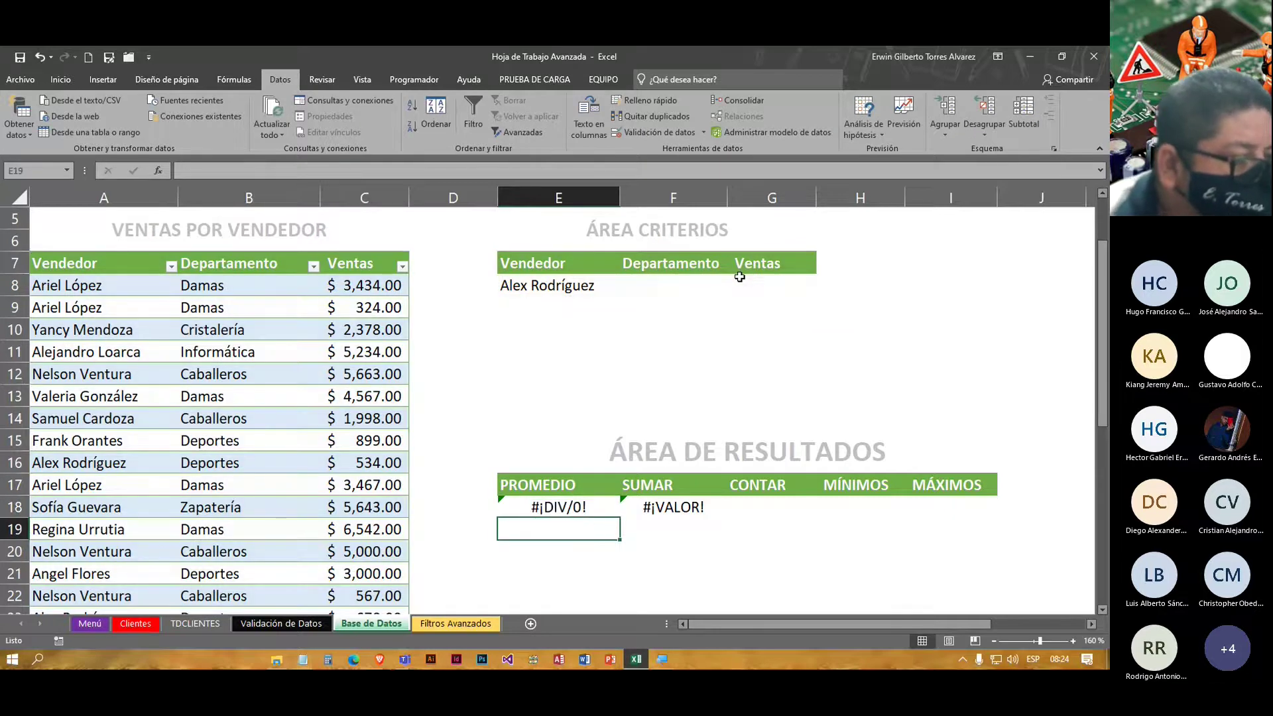
key("Up")
Step: Change the Vendedor criterion in E8 to the seller listed in A8
left_click(595, 289)
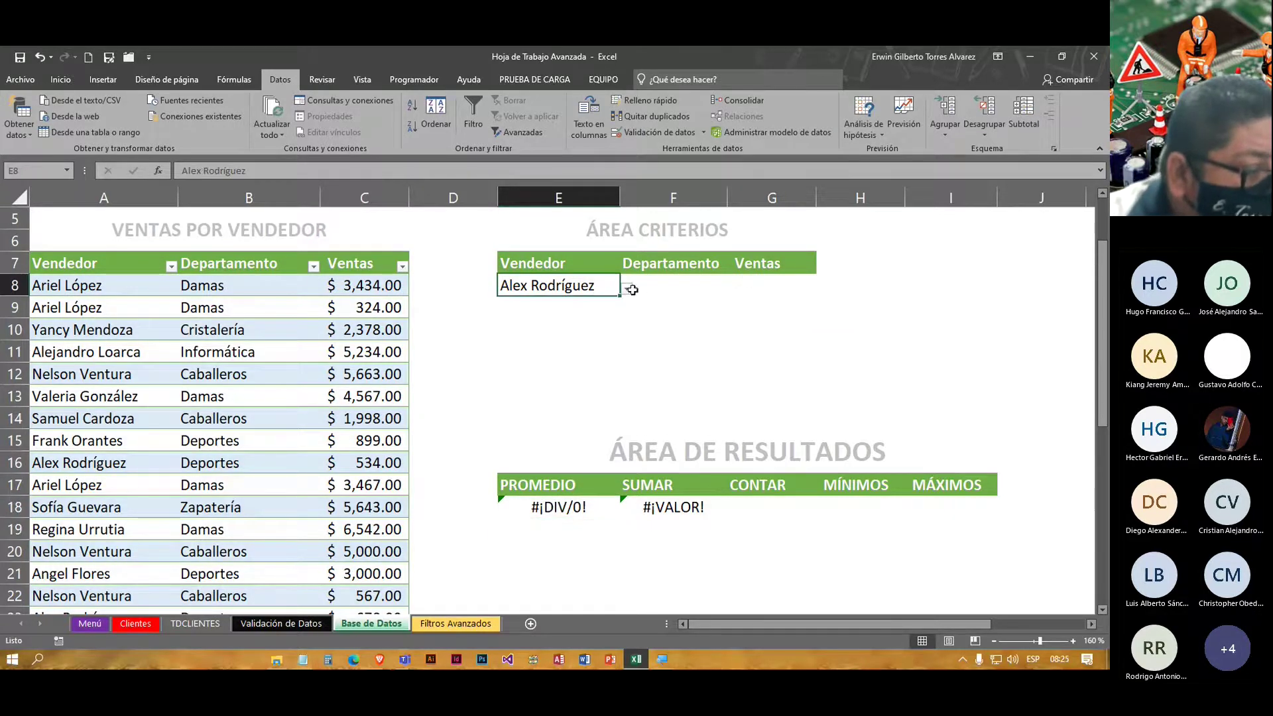
left_click(627, 289)
left_click(552, 352)
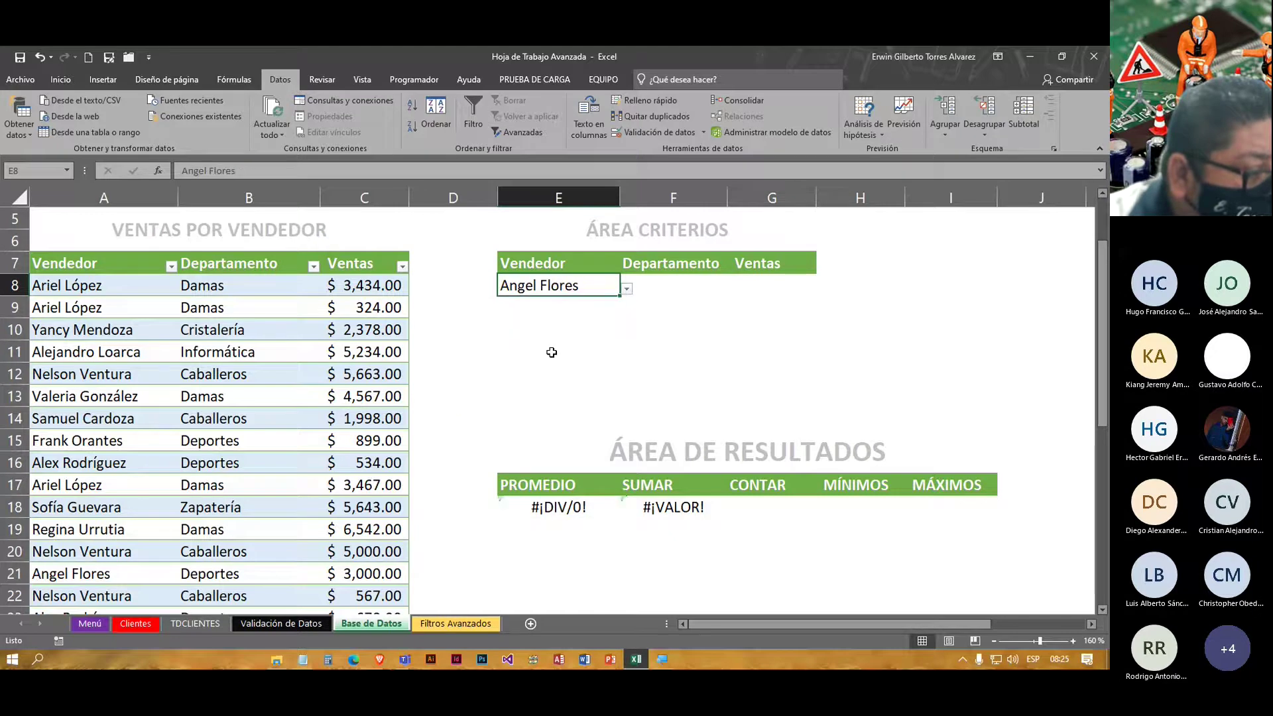
left_click(628, 289)
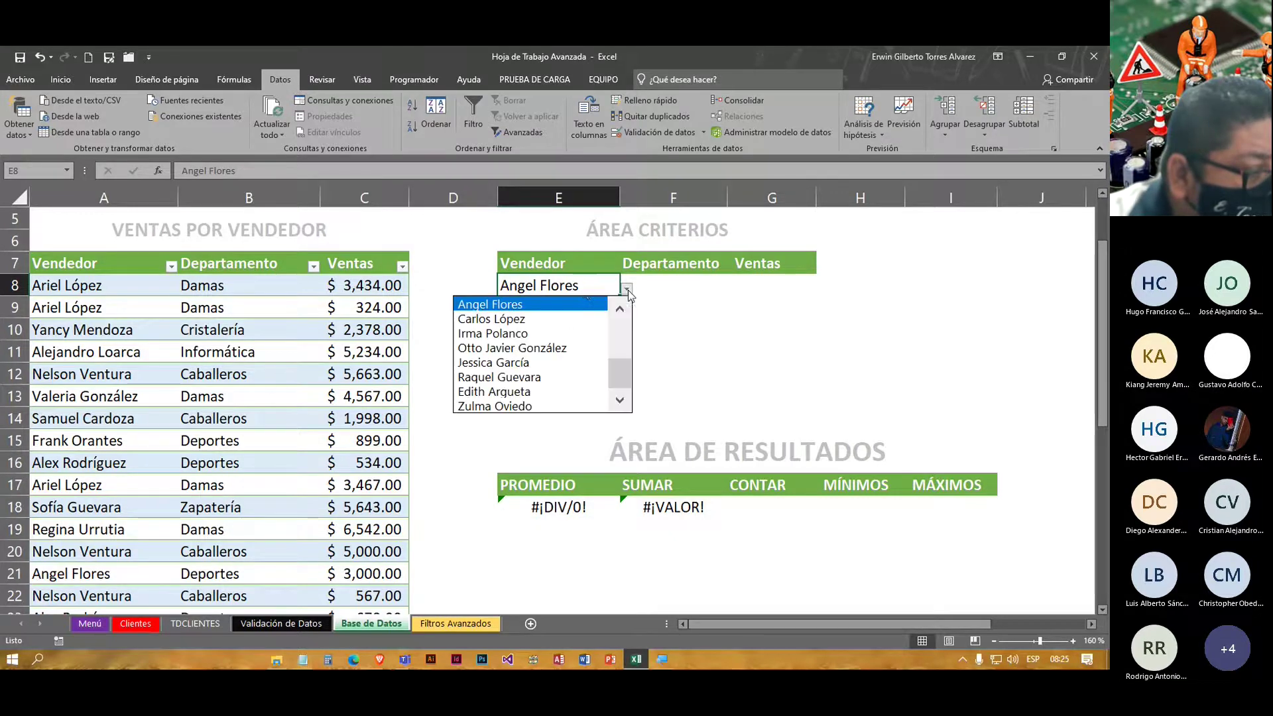
scroll(530, 362, "up", 4)
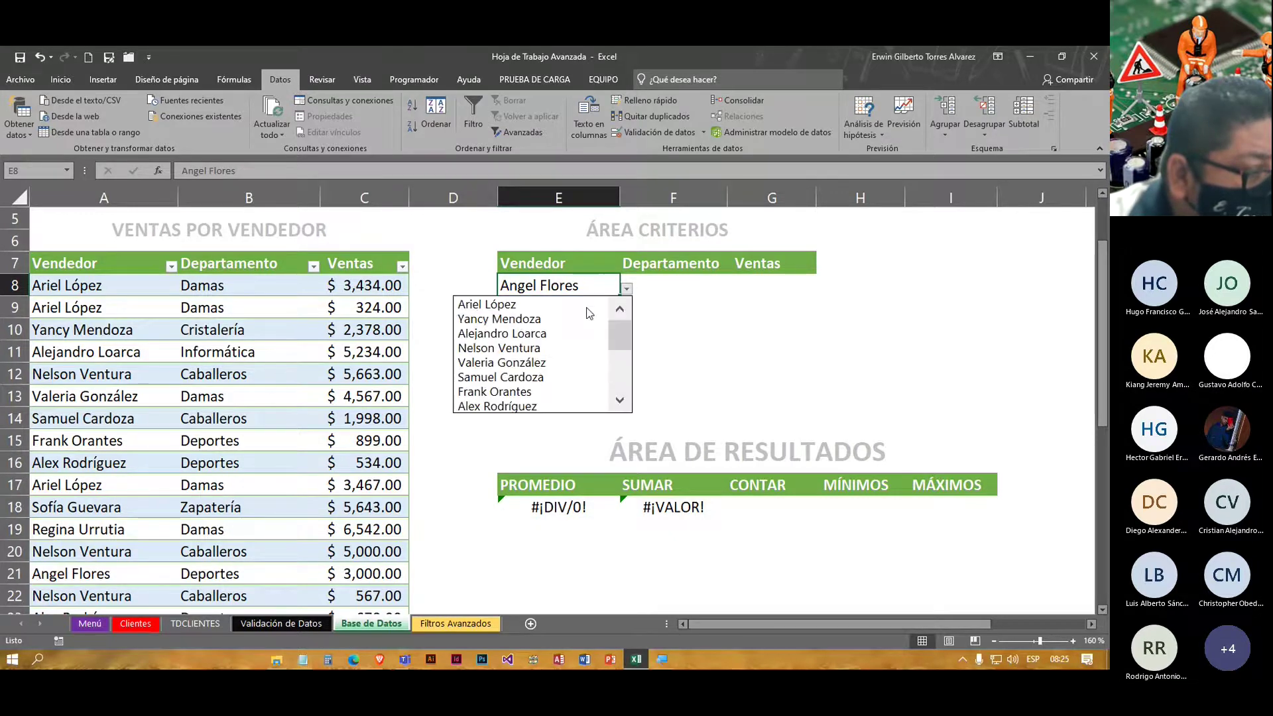
left_click(523, 304)
Step: Replace the nombre_de_campo argument of the BDPROMEDIO formula in E18 with the Ventas header in C7
left_click(595, 504)
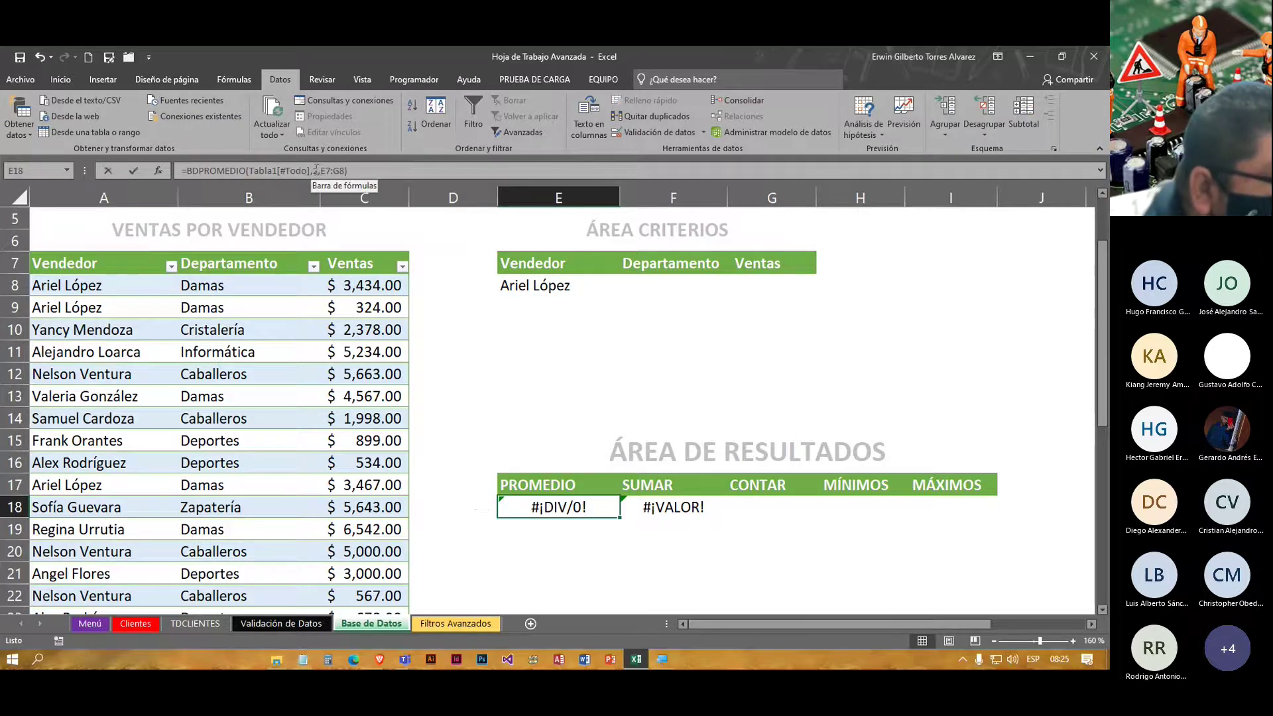
left_click(314, 171)
left_click(346, 263)
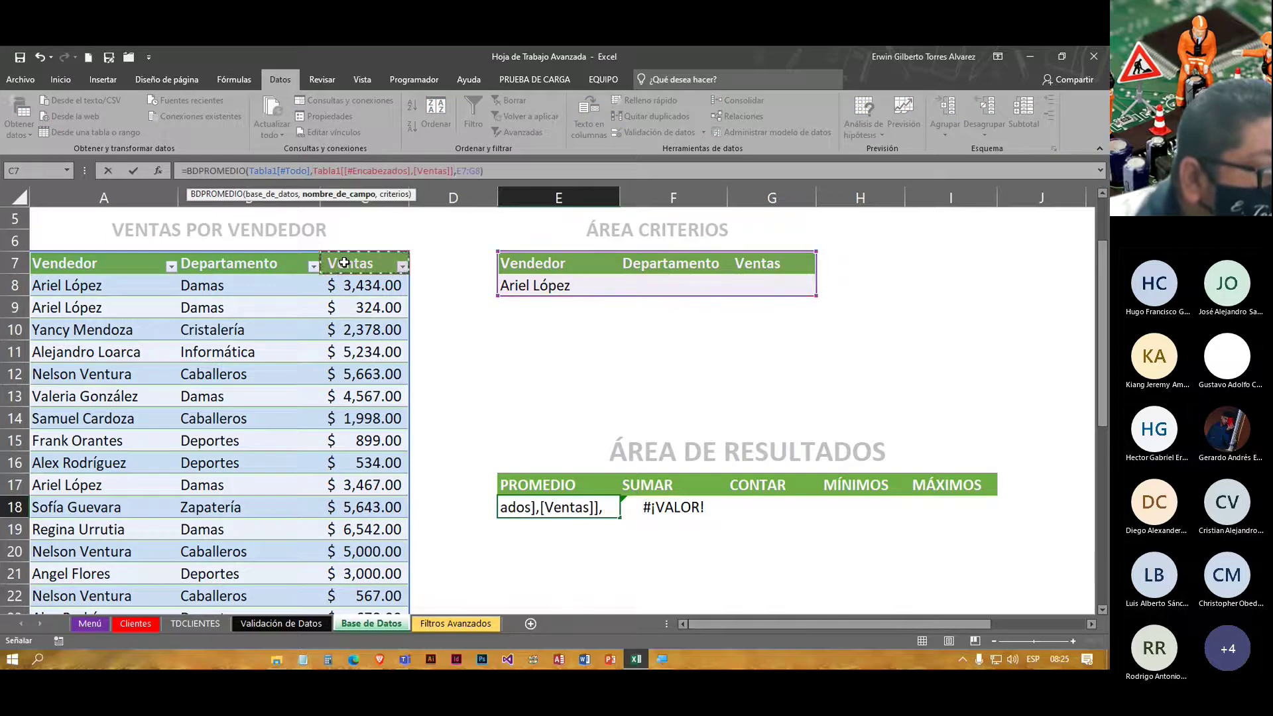
key("Return")
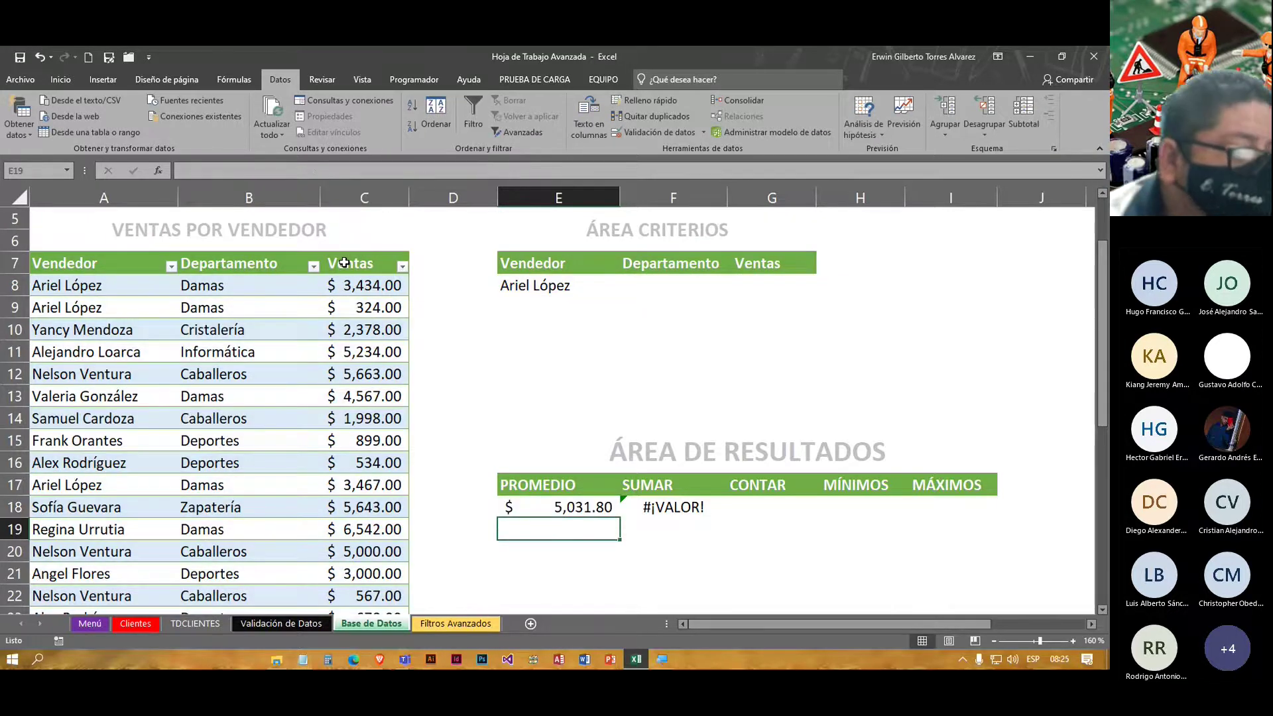
Step: Clear the faulty SUMAR formula in F18 and review the criterios range of the BDPROMEDIO formula in E18
left_click(690, 512)
key("Delete")
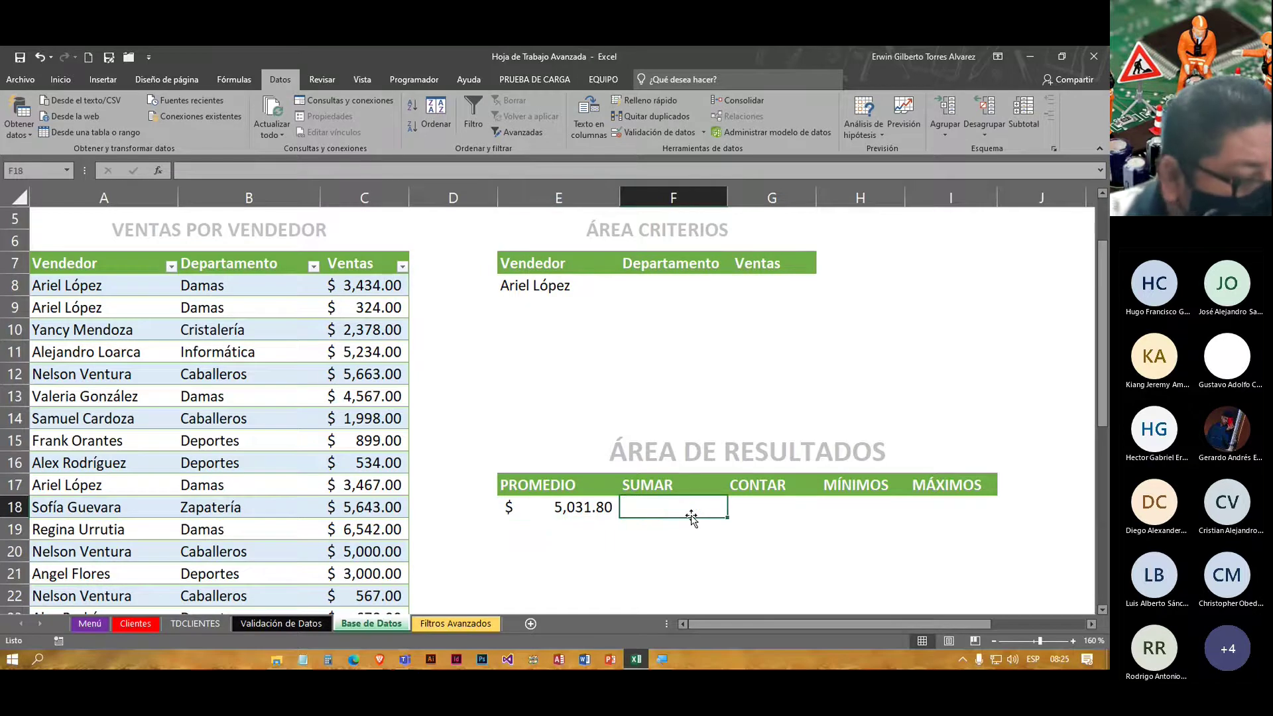
left_click(593, 510)
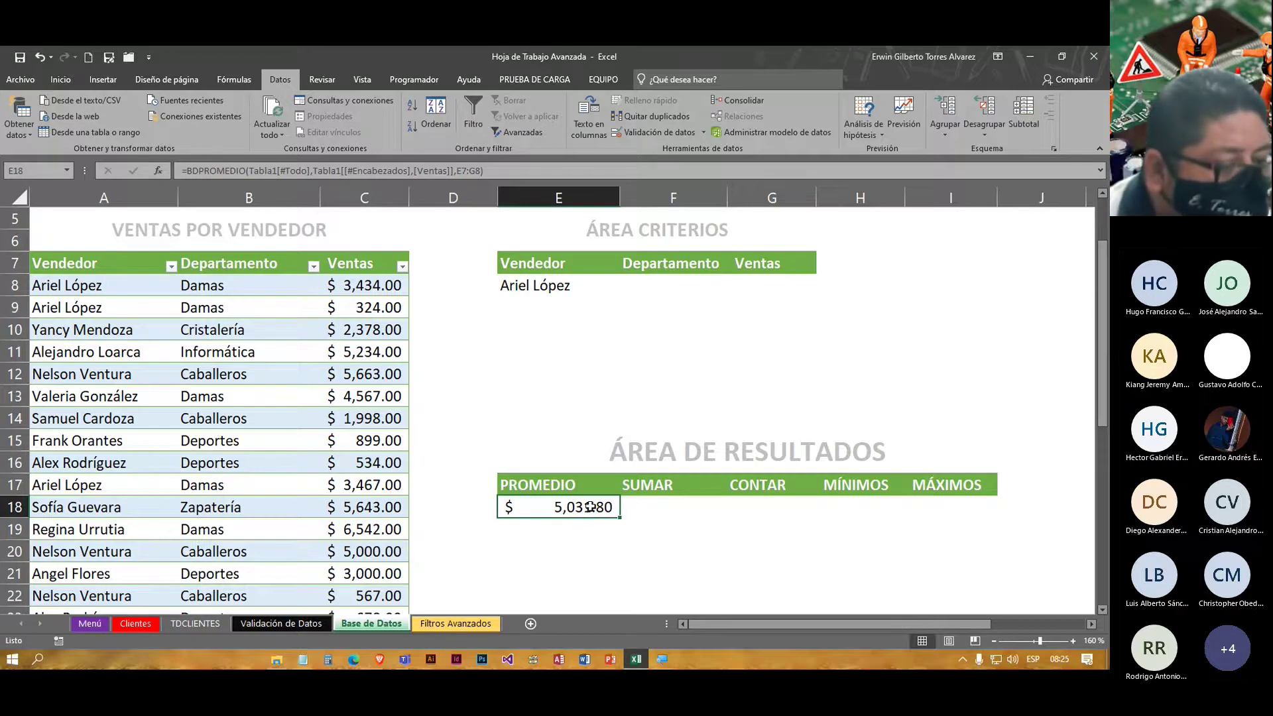
double_click(590, 507)
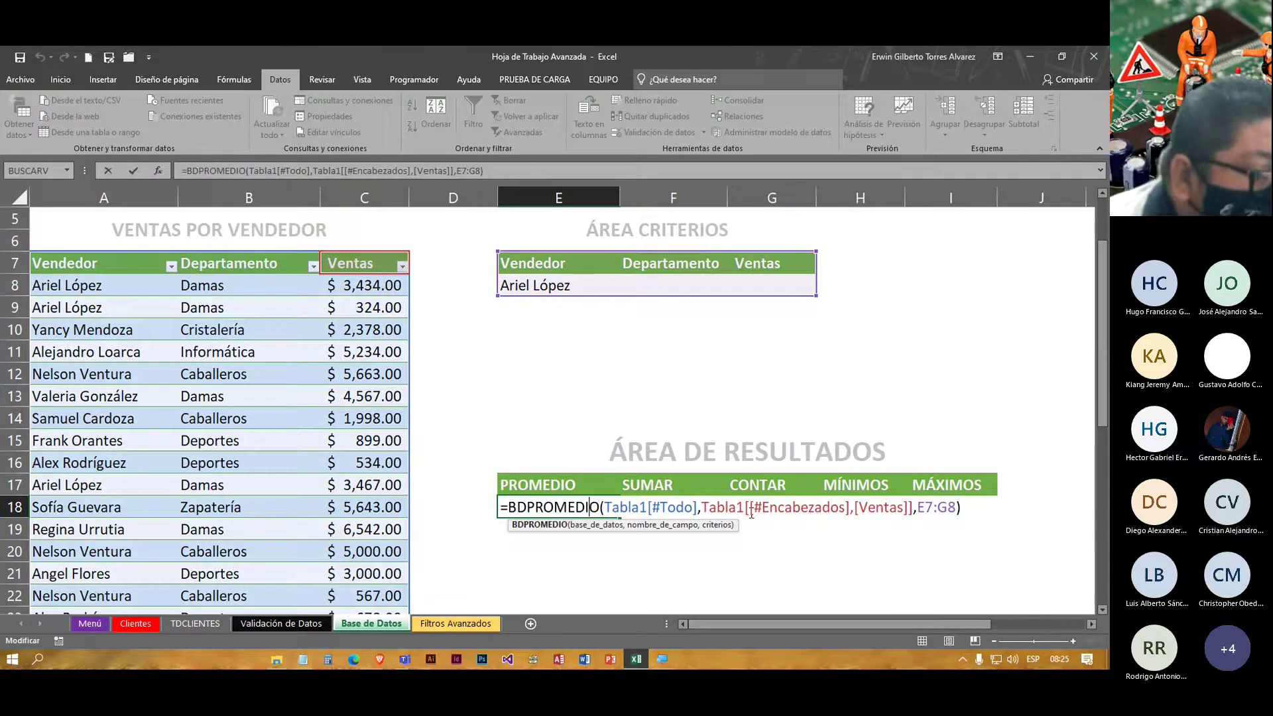
left_click_drag(918, 507, 955, 508)
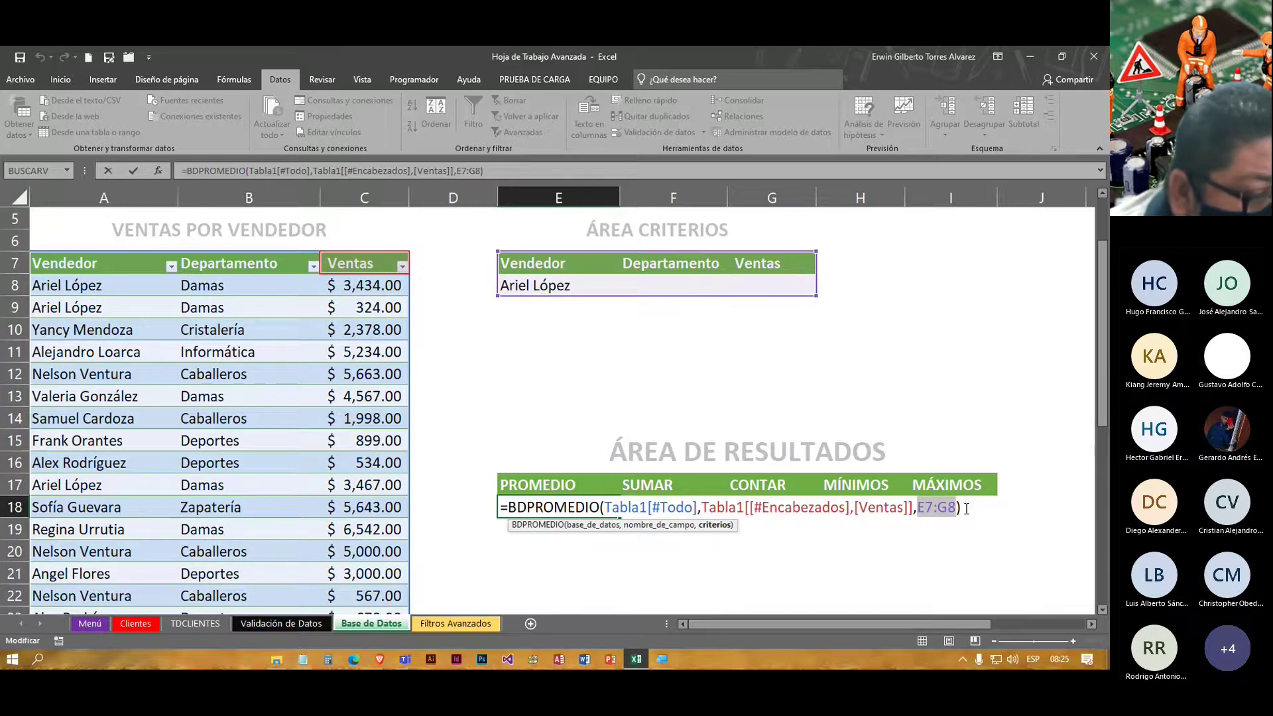
left_click(966, 509)
key("Return")
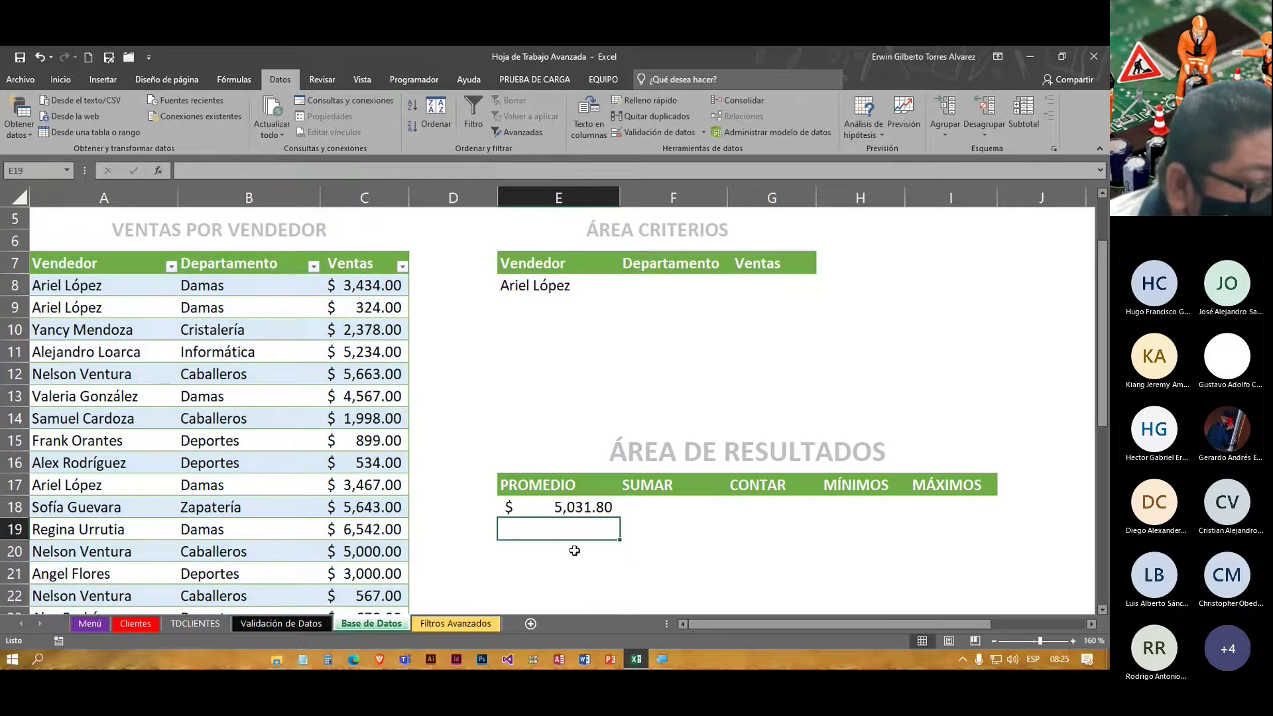
Step: Copy the text of the BDPROMEDIO formula in E18 into the SUMAR result cell F18
left_click(569, 509)
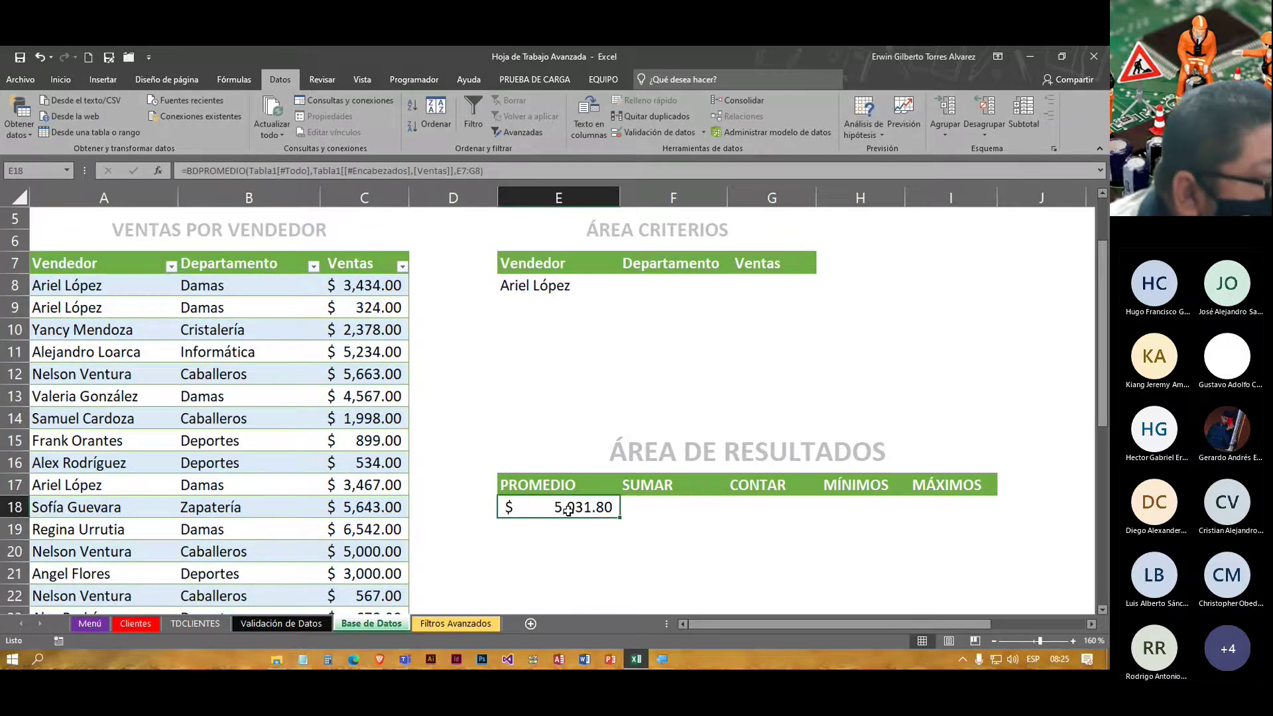
left_click(501, 168)
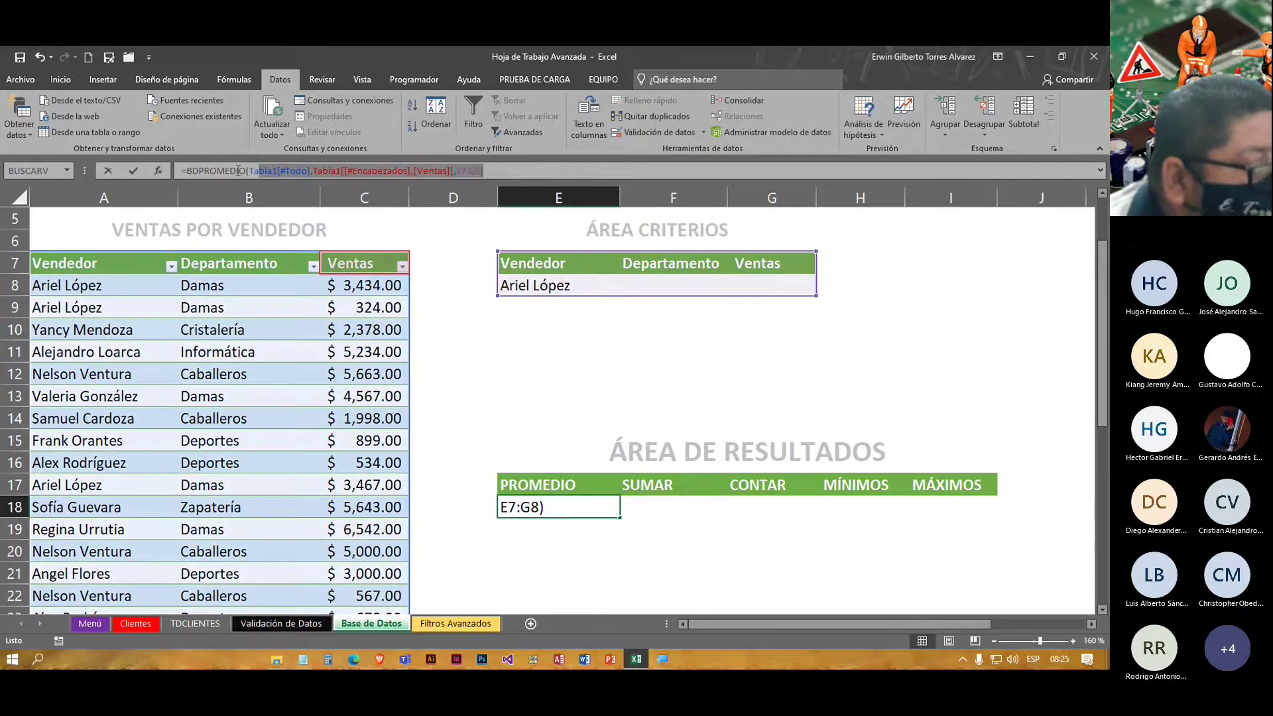
left_click(138, 171)
left_click(673, 514)
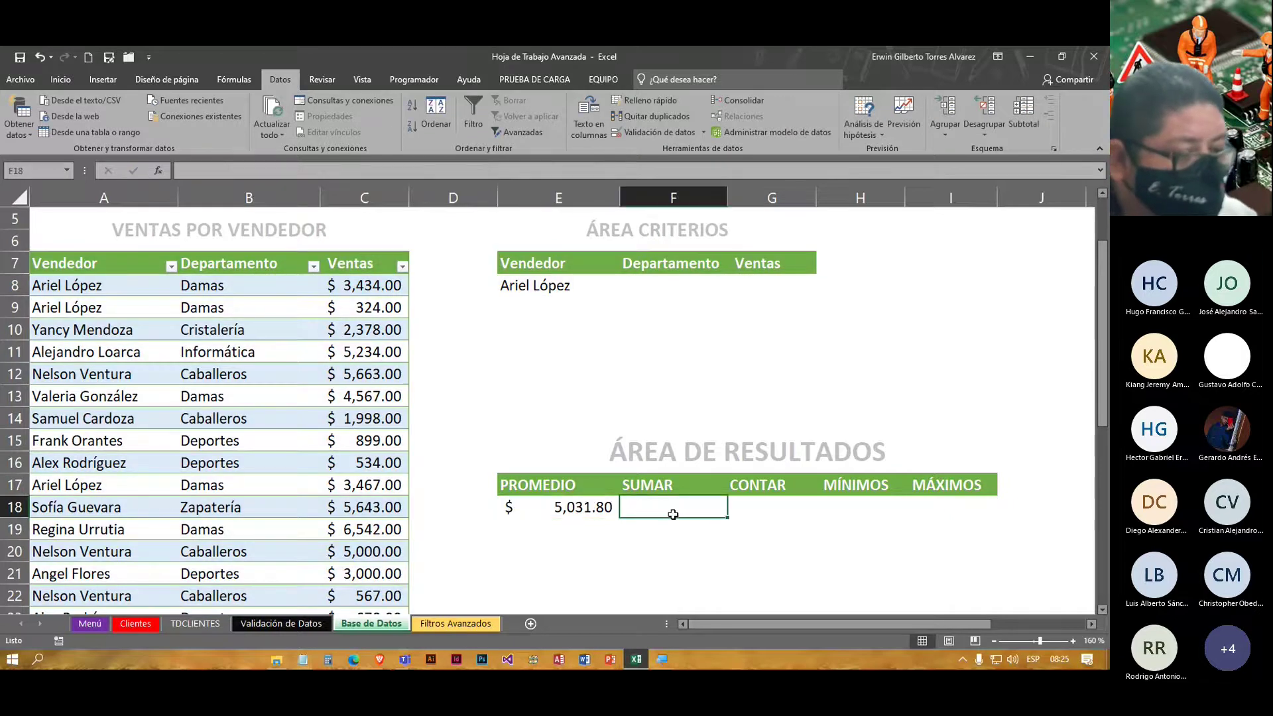
key("ctrl+v")
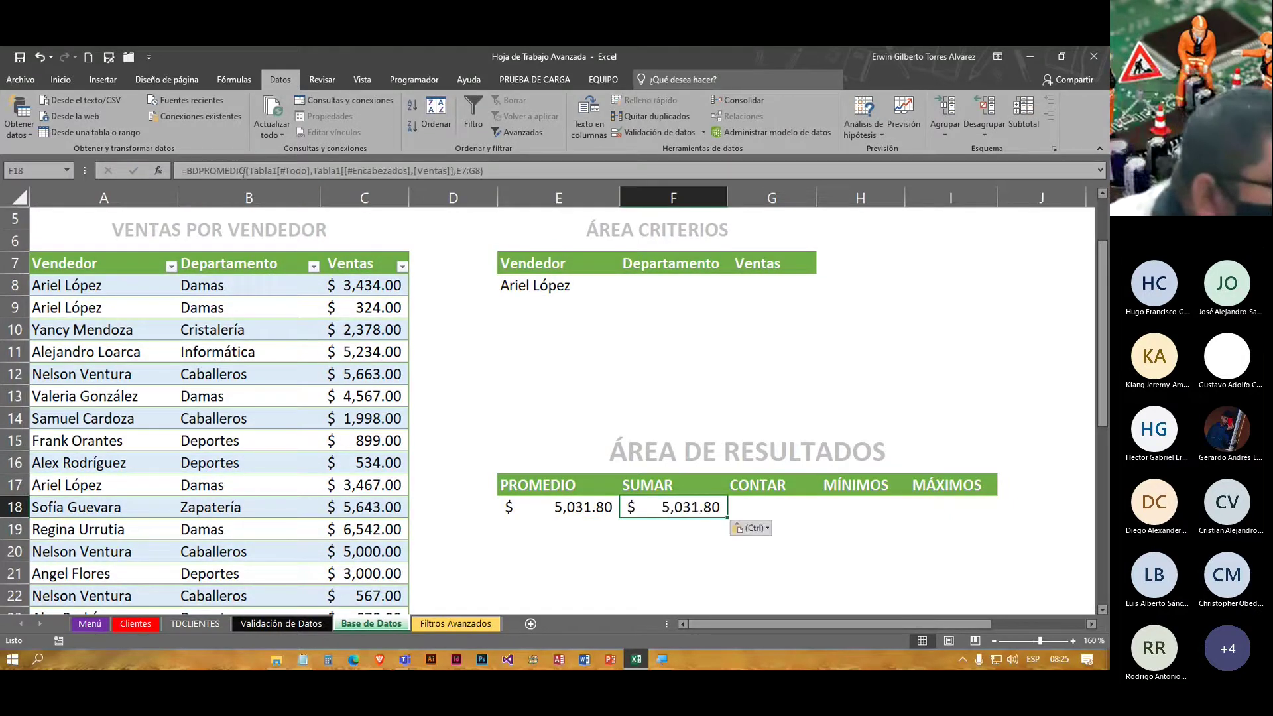
Step: Replace the function name in the F18 formula with BDSUMA, keeping its arguments
left_click(242, 171)
key("BackSpace")
key("BackSpace")
key("BackSpace")
key("BackSpace")
key("BackSpace")
key("BackSpace")
key("BackSpace")
key("BackSpace")
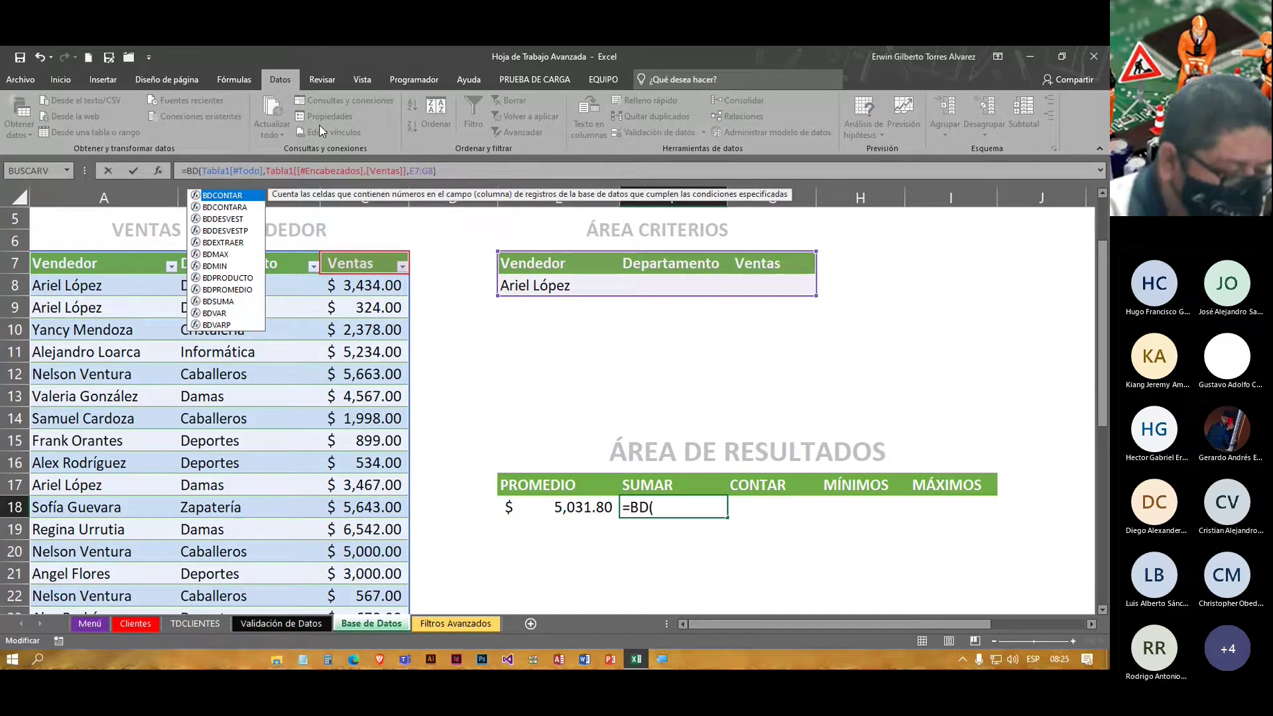
type("SUMA")
key("Return")
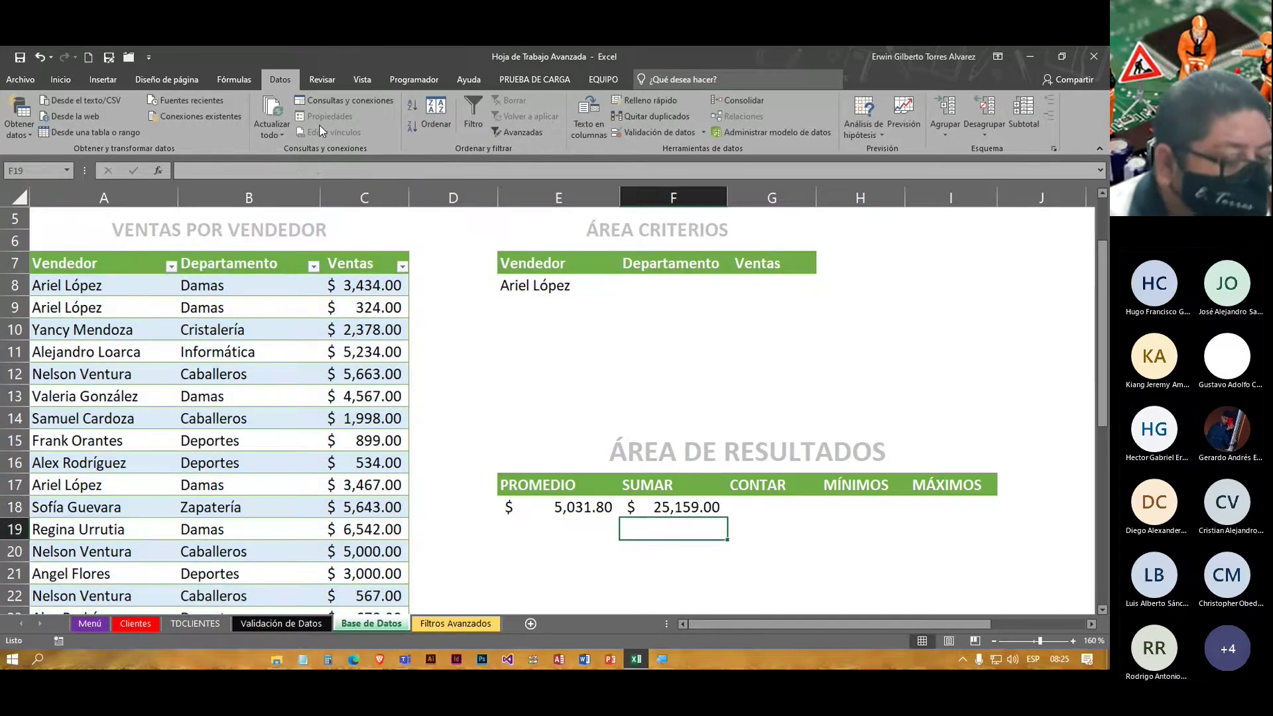
Step: Enter the copied BDPROMEDIO formula in the CONTAR result cell G18
left_click(761, 511)
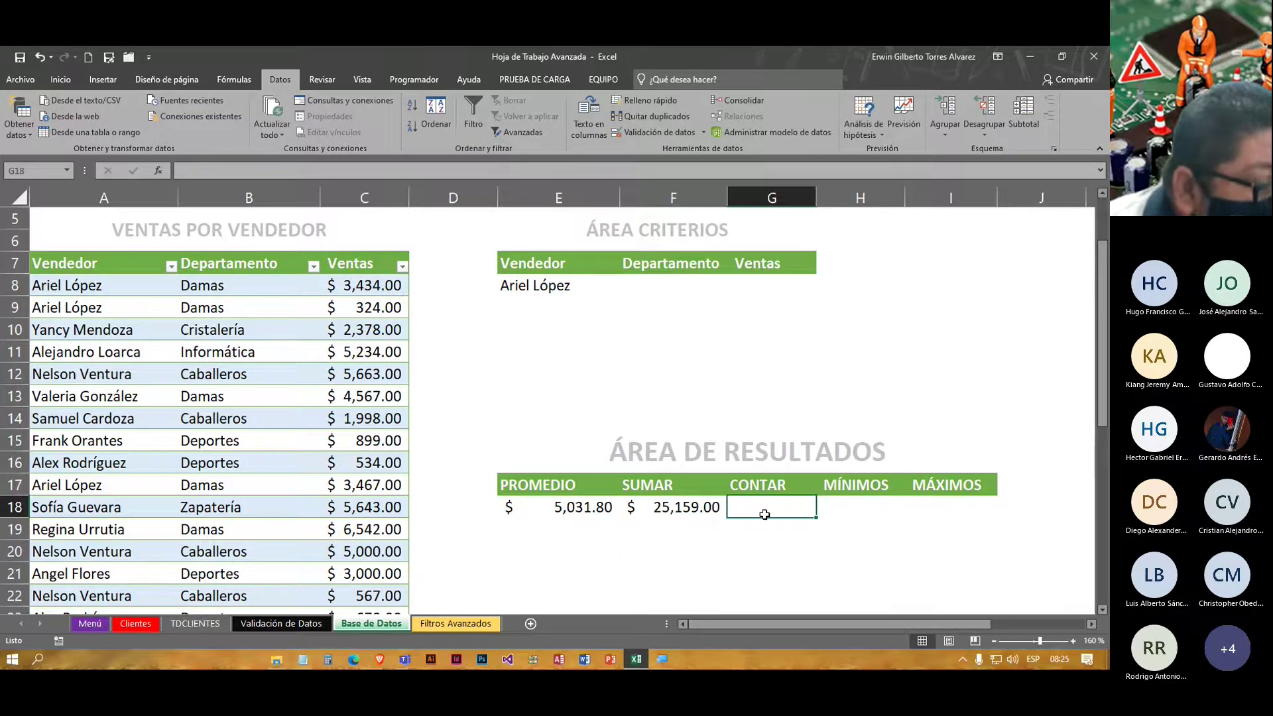
left_click(391, 171)
type("=BDPROMEDIO(Tabla1[#Todo],Tabla1[[#Encabezados],[Ventas]],E7:G8)")
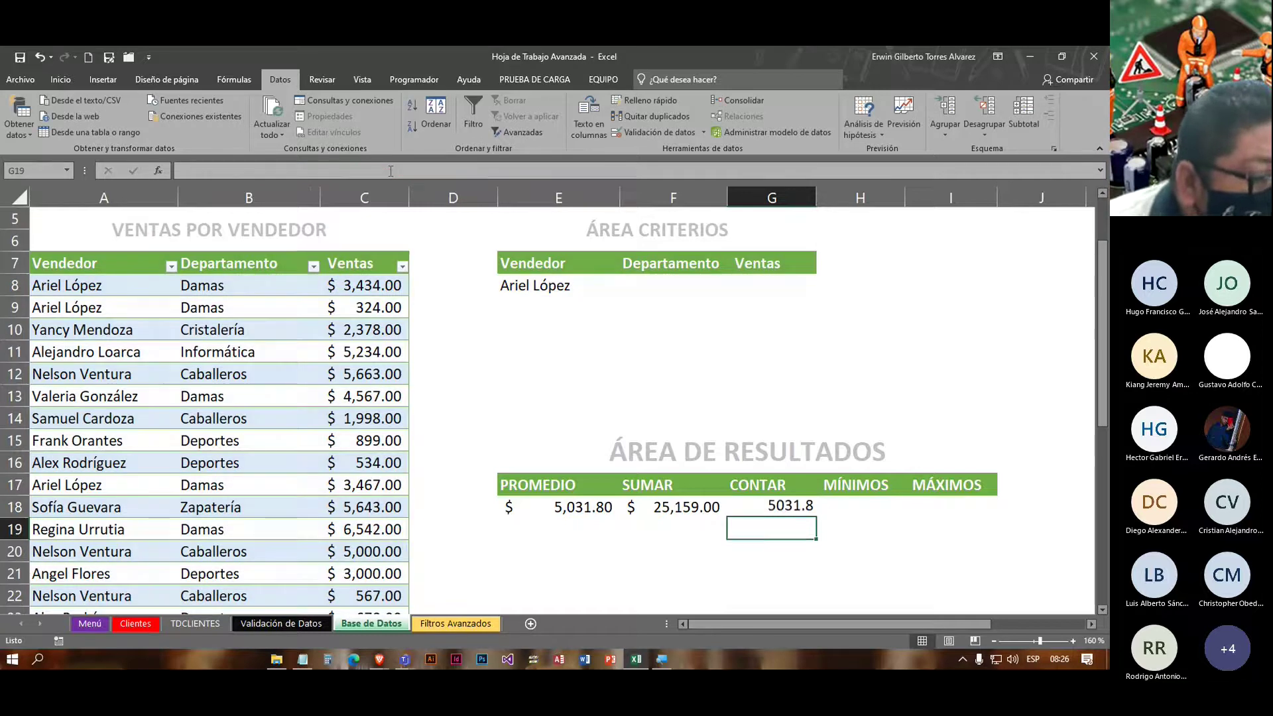
key("Return")
Step: Change the function of the G18 formula to BDCONTAR, keeping the Tabla1, Ventas and E7:G8 arguments
left_click(794, 506)
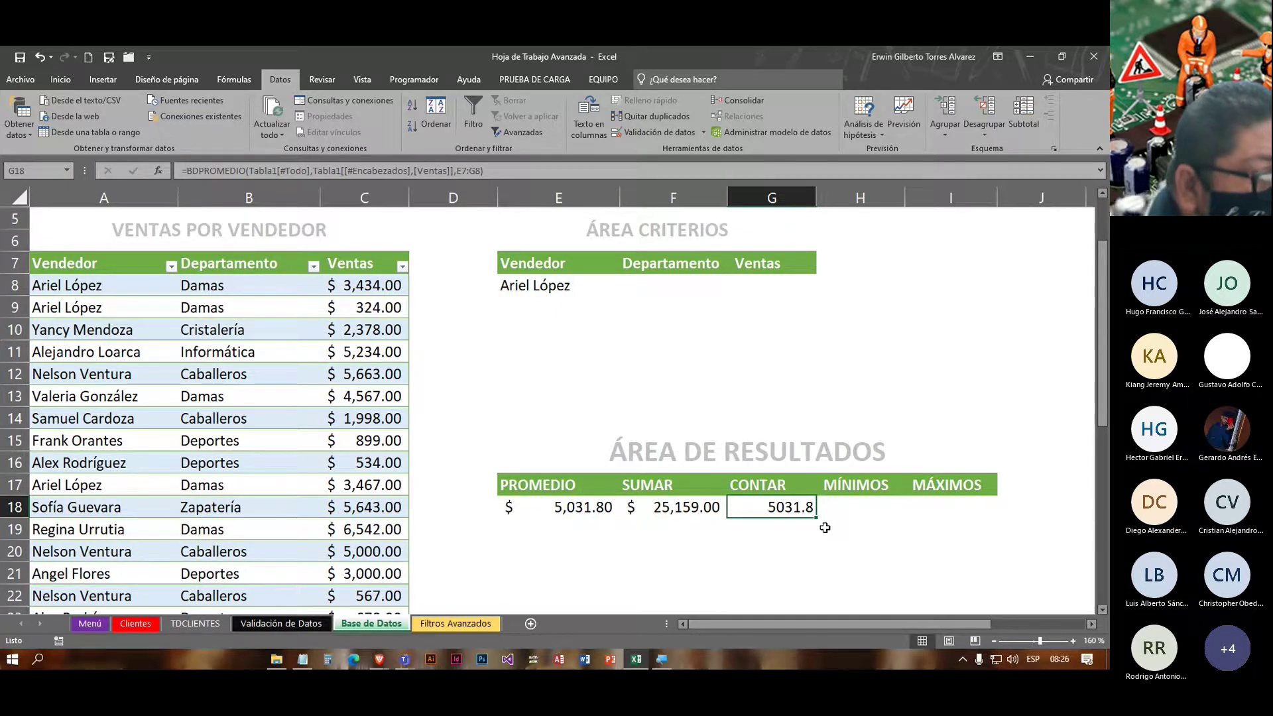
left_click(826, 517)
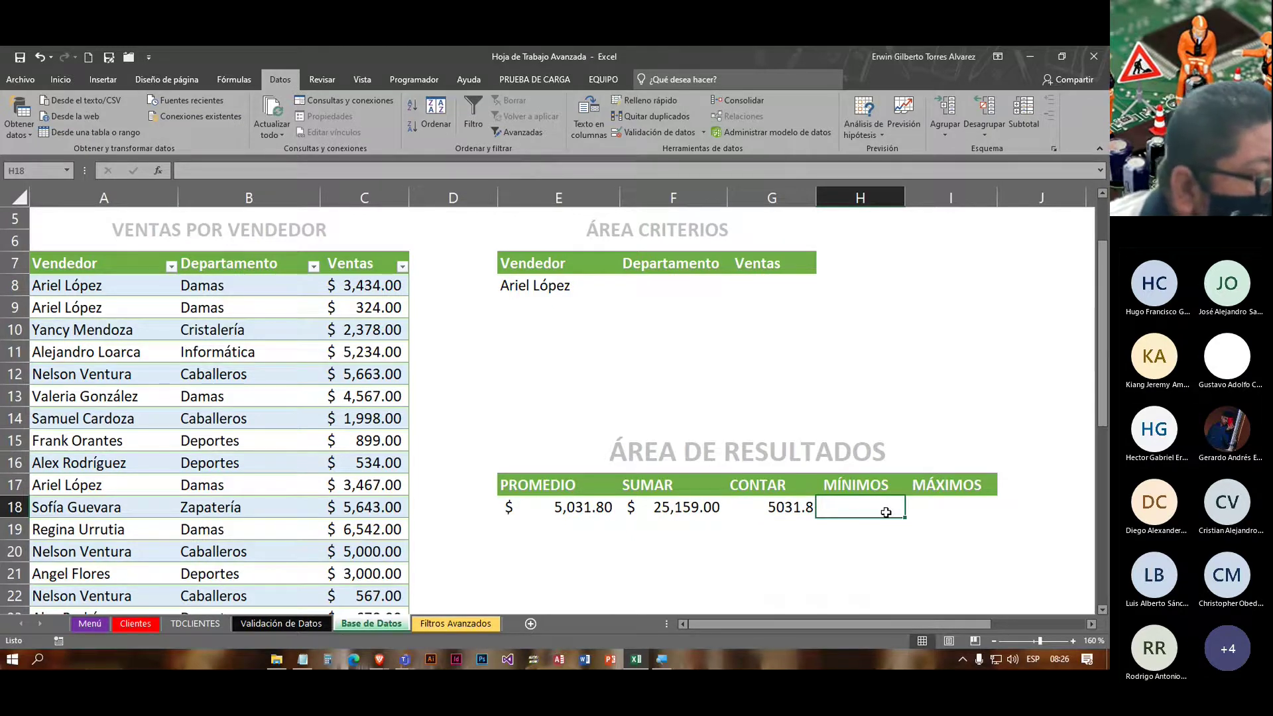
key("Left")
left_click(246, 171)
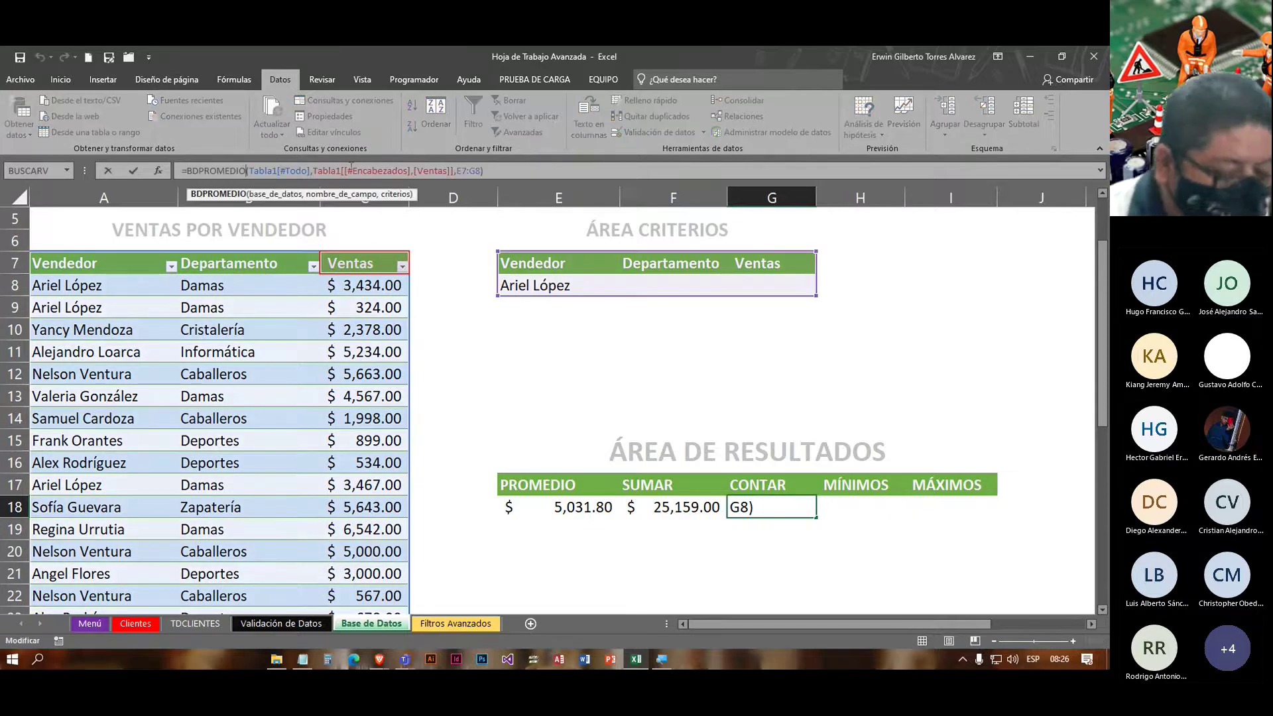
key("BackSpace")
key("BackSpace")
key("BackSpace")
key("BackSpace")
key("BackSpace")
key("BackSpace")
key("BackSpace")
key("BackSpace")
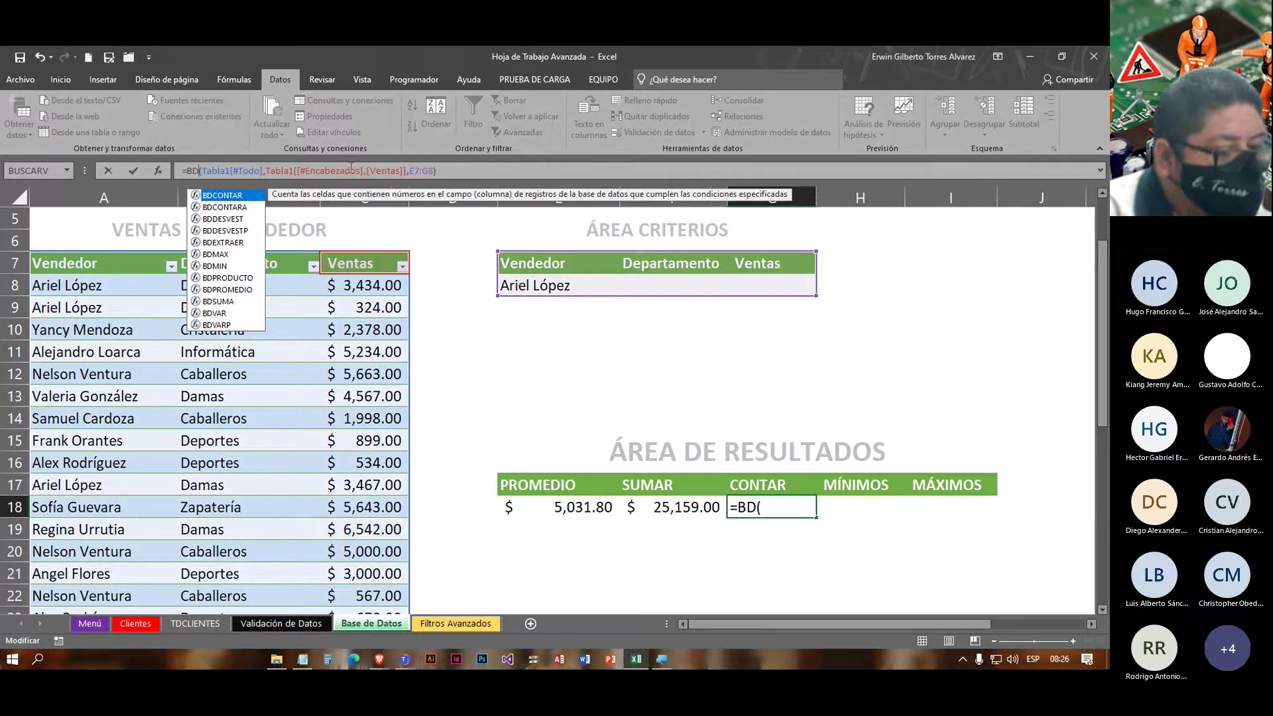
type("CONTAR")
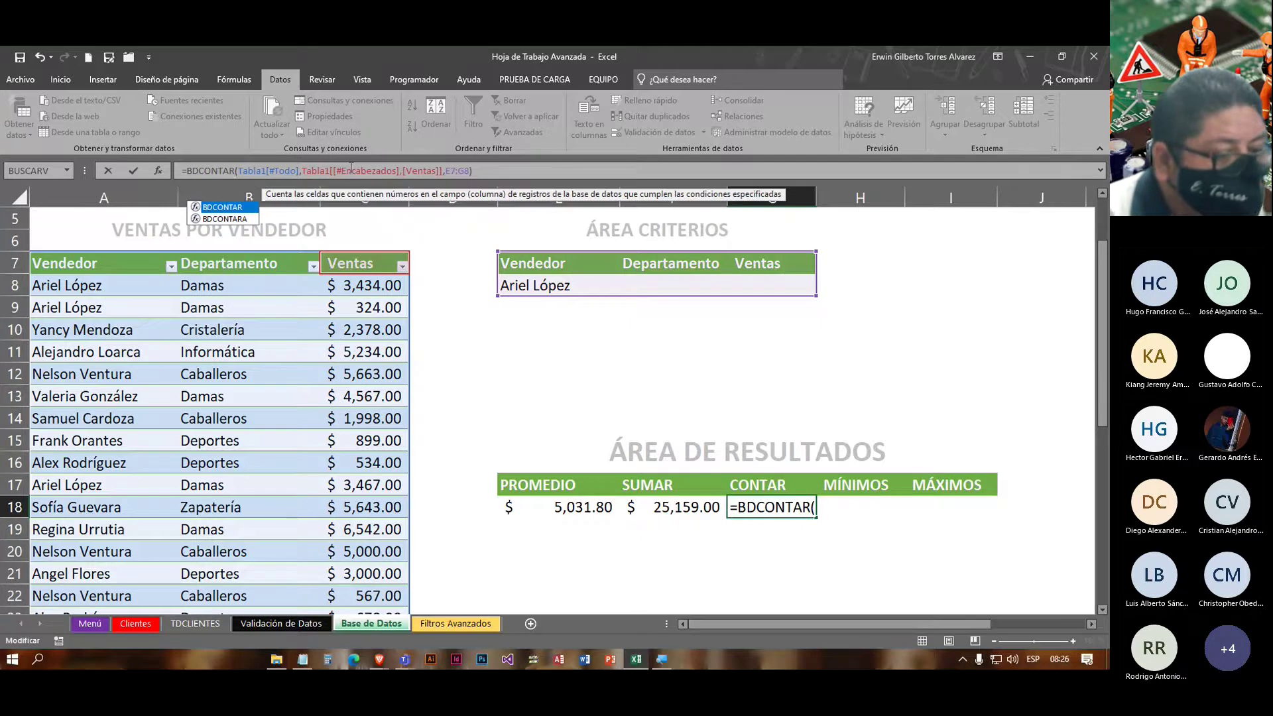
key("Return")
Step: Insert the copied BDPROMEDIO formula into the MÍNIMOS result cell H18
left_click(846, 509)
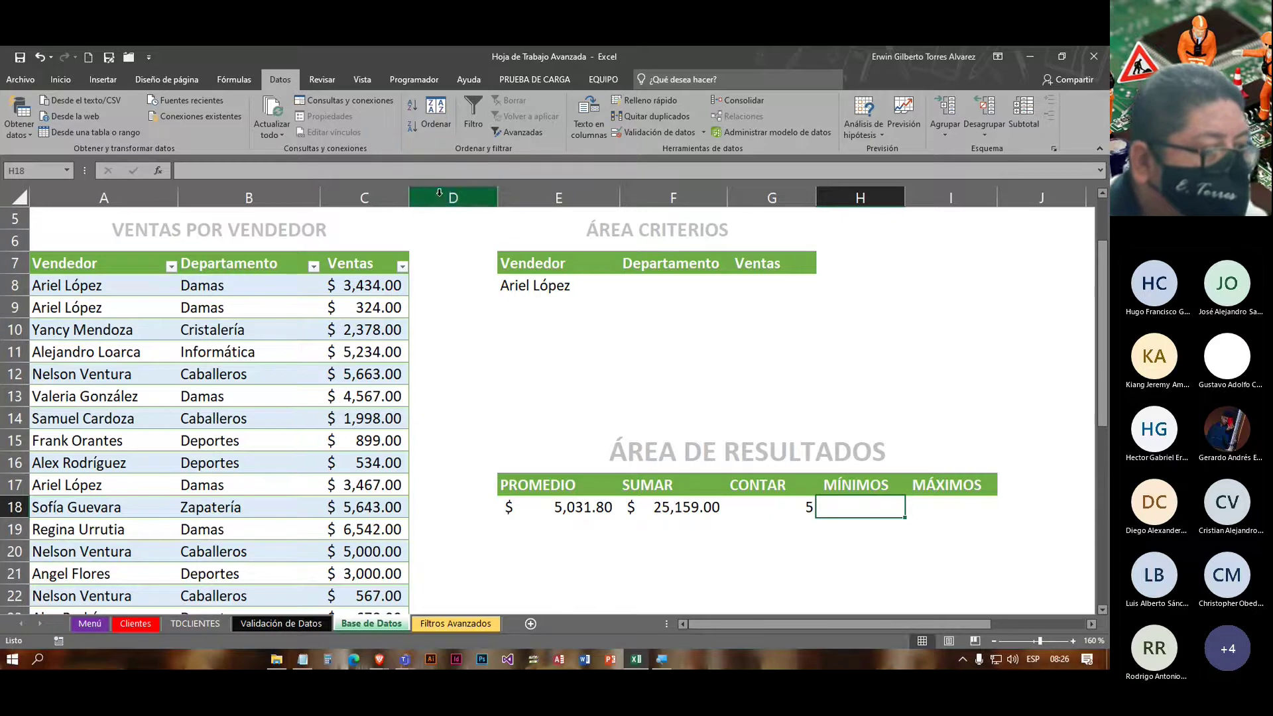
left_click(427, 172)
type("=BDPROMEDIO(Tabla1[#Todo],Tabla1[[#Encabezados],[Ventas]],E7:G8)")
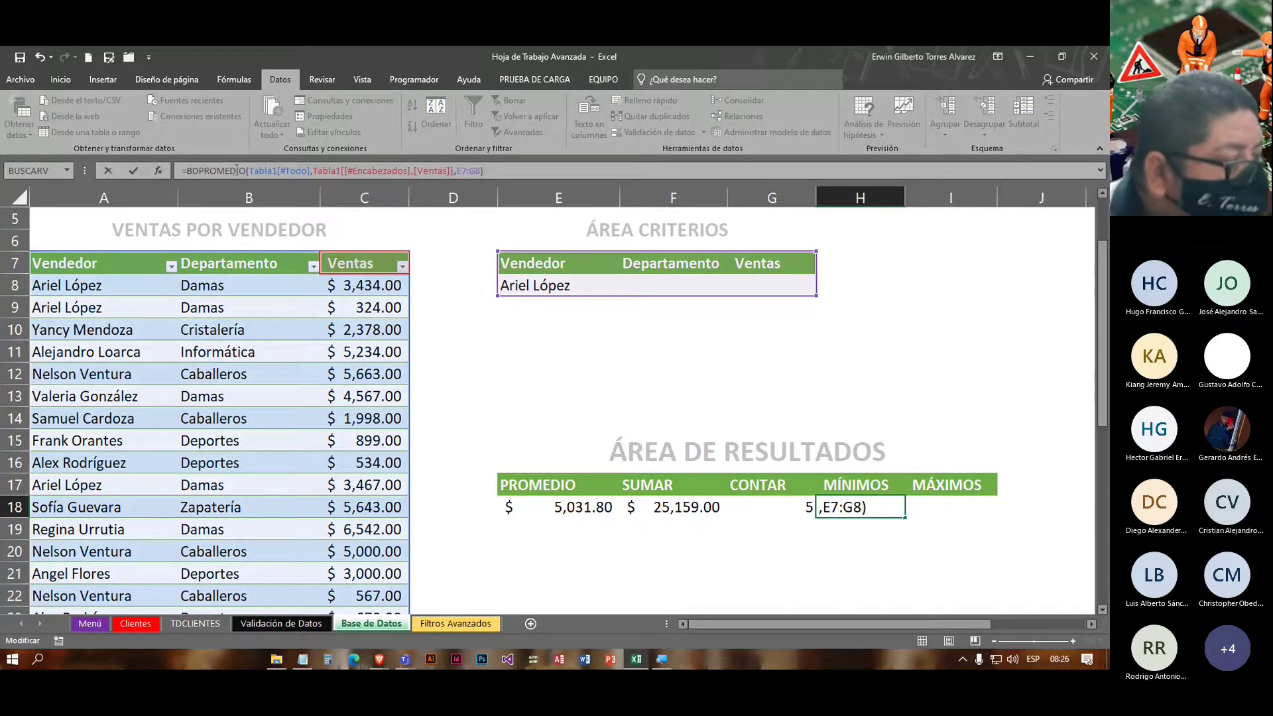
Step: Change the function of the H18 formula to BDMIN, keeping its arguments
left_click(246, 170)
key("BackSpace")
key("BackSpace")
key("BackSpace")
key("BackSpace")
key("BackSpace")
key("BackSpace")
key("BackSpace")
key("BackSpace")
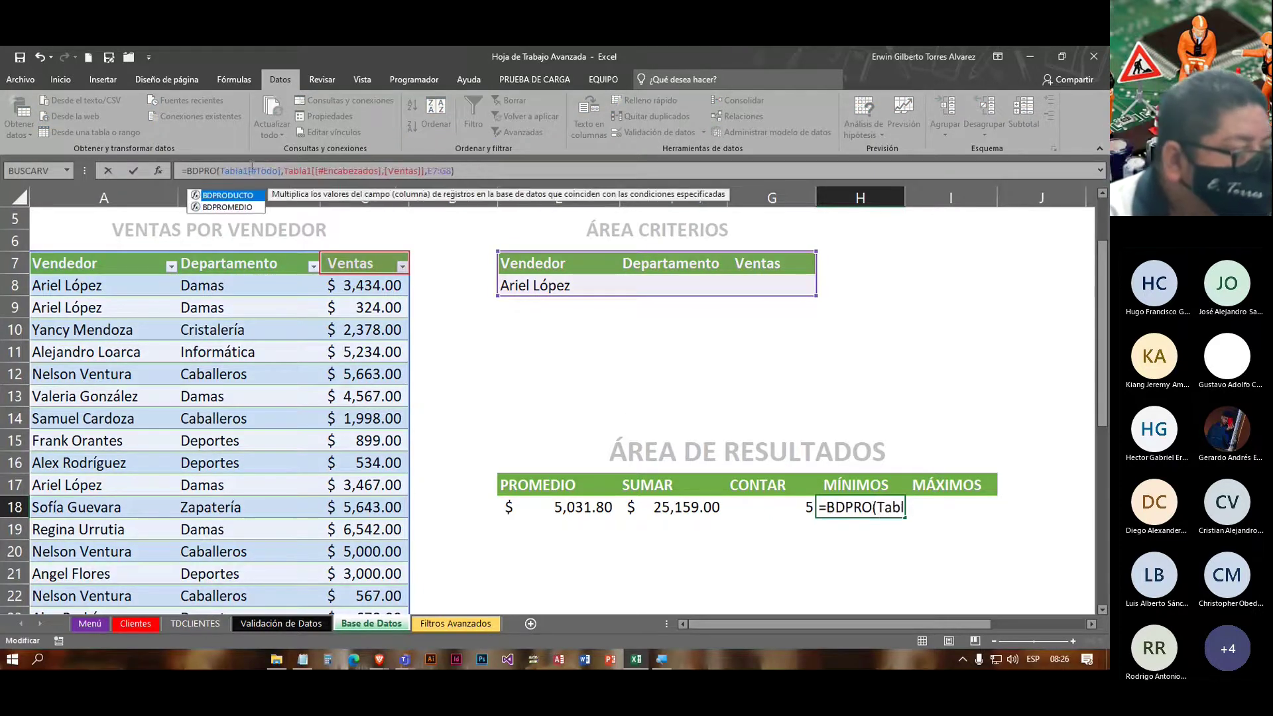
type("MIN")
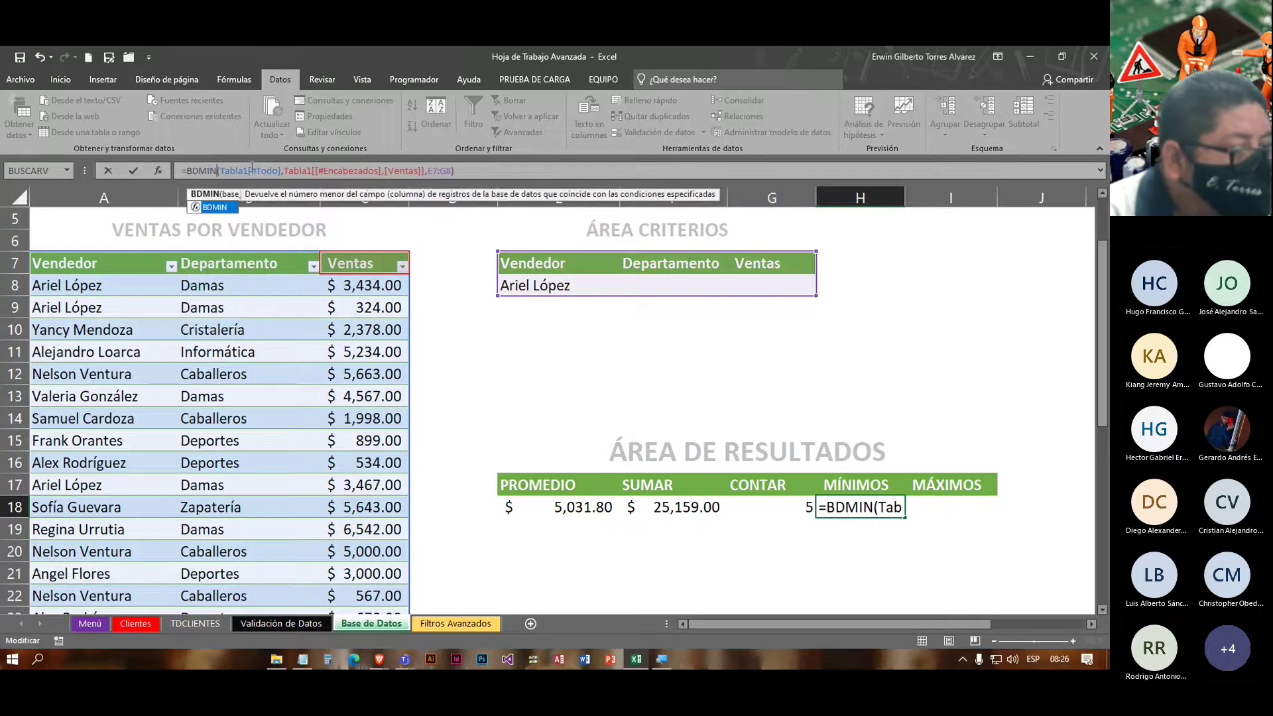
key("Return")
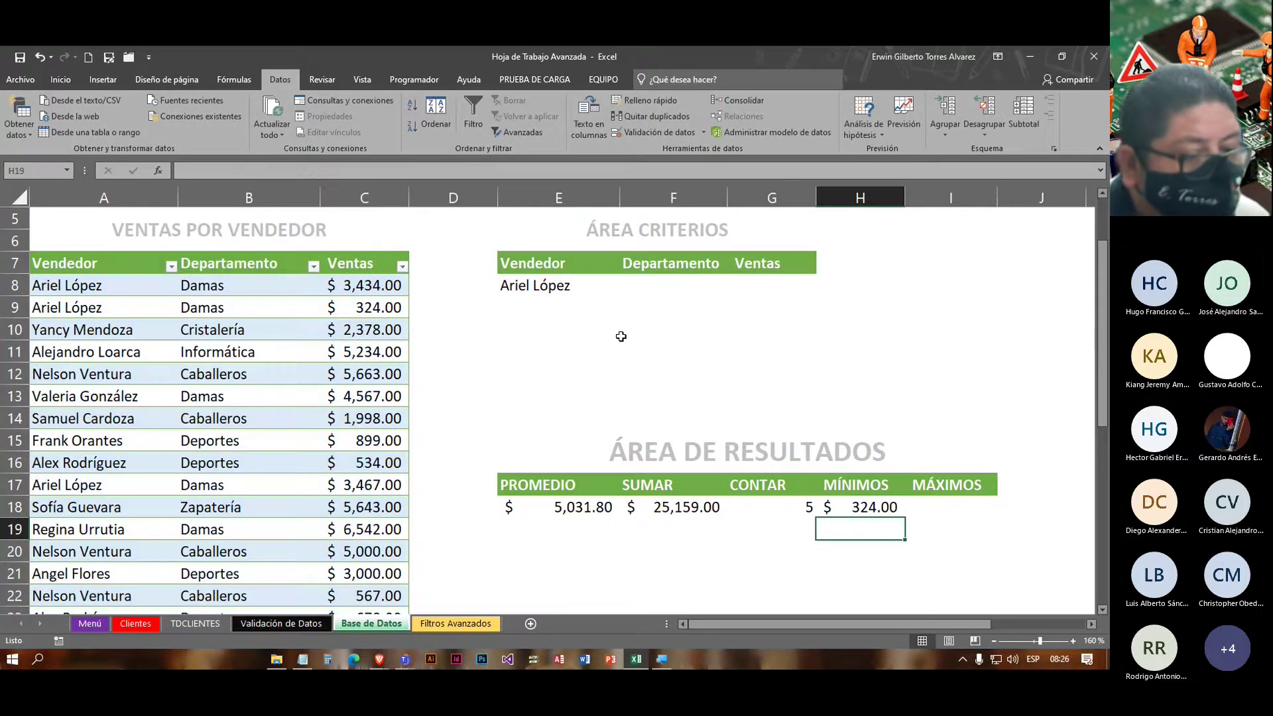
Step: Insert the copied BDPROMEDIO formula into the MÁXIMOS result cell I18
left_click(971, 507)
left_click(229, 171)
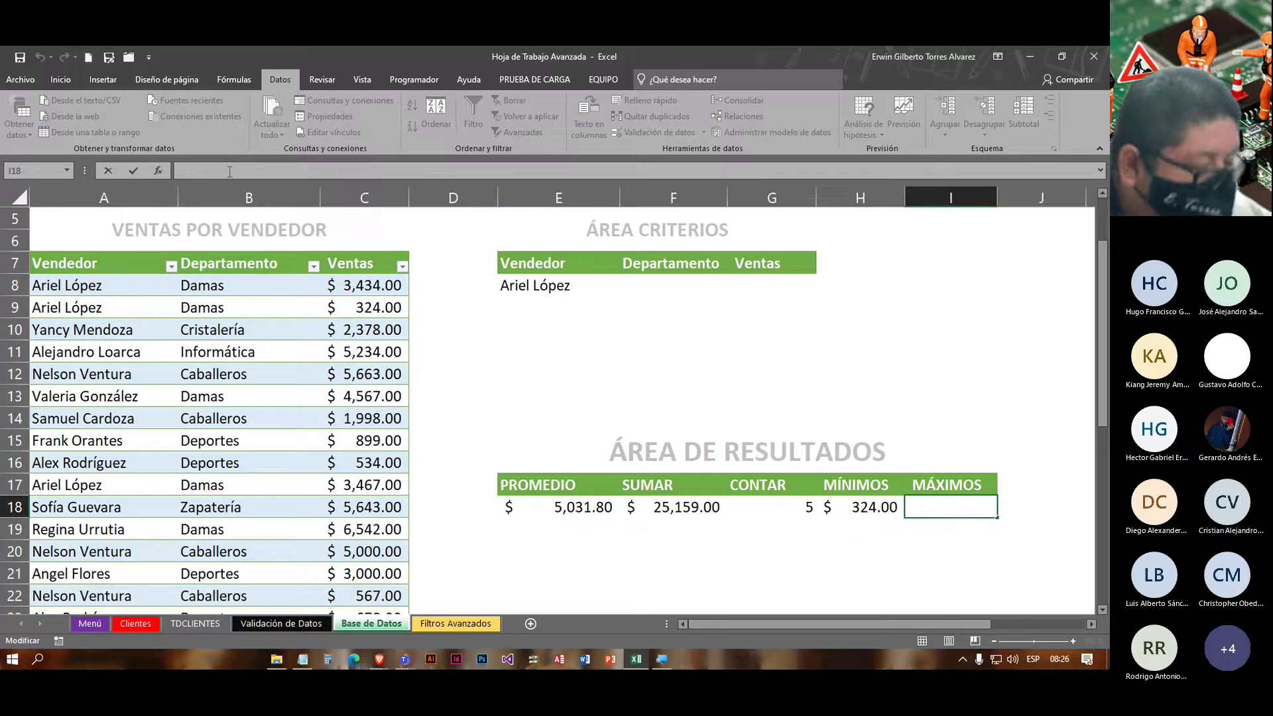
type("=BDPROMEDIO(Tabla1[#Todo],Tabla1[[#Encabezados],[Ventas]],E7:G8)")
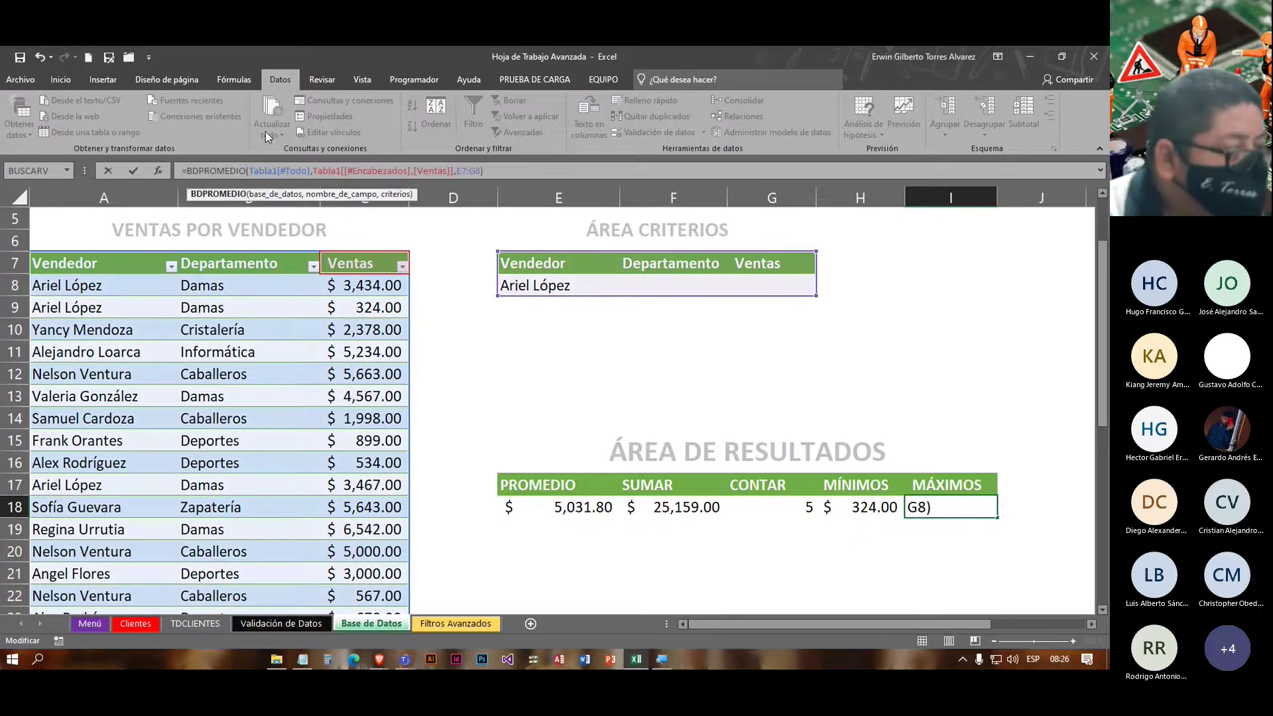
Step: Change the function of the I18 formula to BDMAX, keeping its arguments
key("Home")
key("Right")
key("Right")
key("Right")
key("Right")
key("Right")
key("Right")
key("Right")
key("Right")
key("Right")
key("Right")
key("Right")
key("BackSpace")
key("BackSpace")
key("BackSpace")
key("BackSpace")
key("BackSpace")
key("BackSpace")
key("BackSpace")
key("BackSpace")
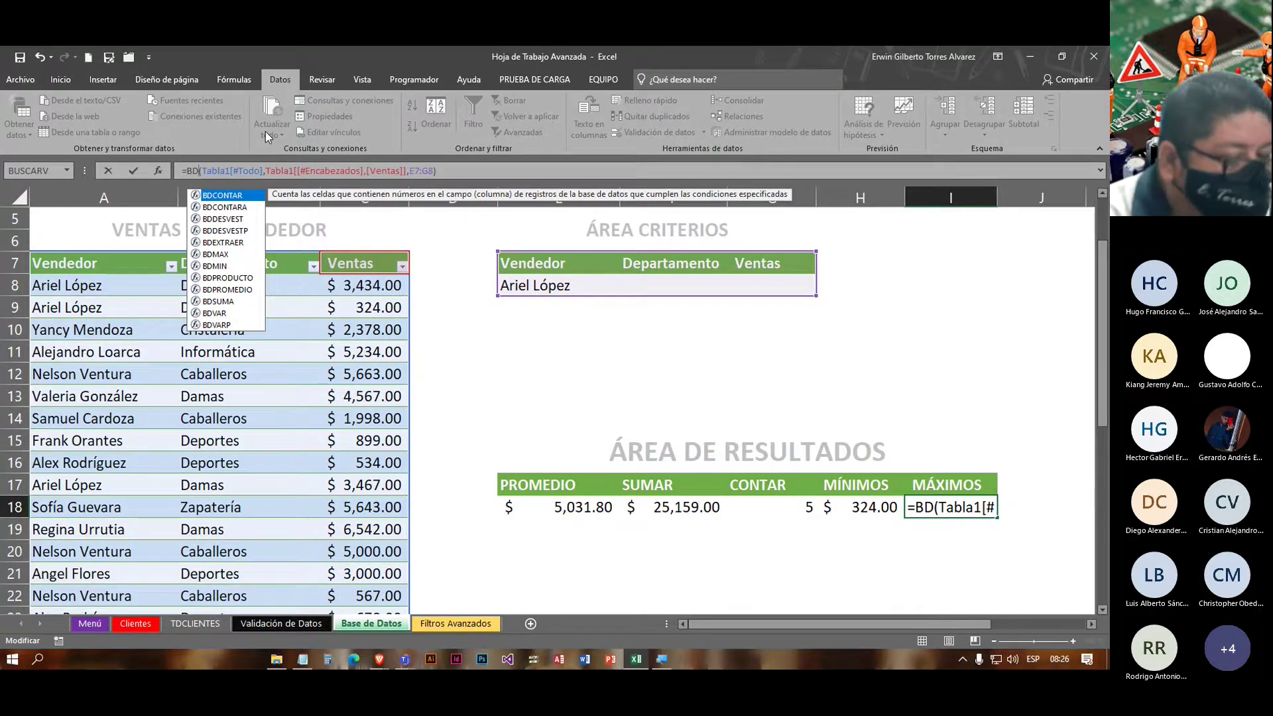
type("MA")
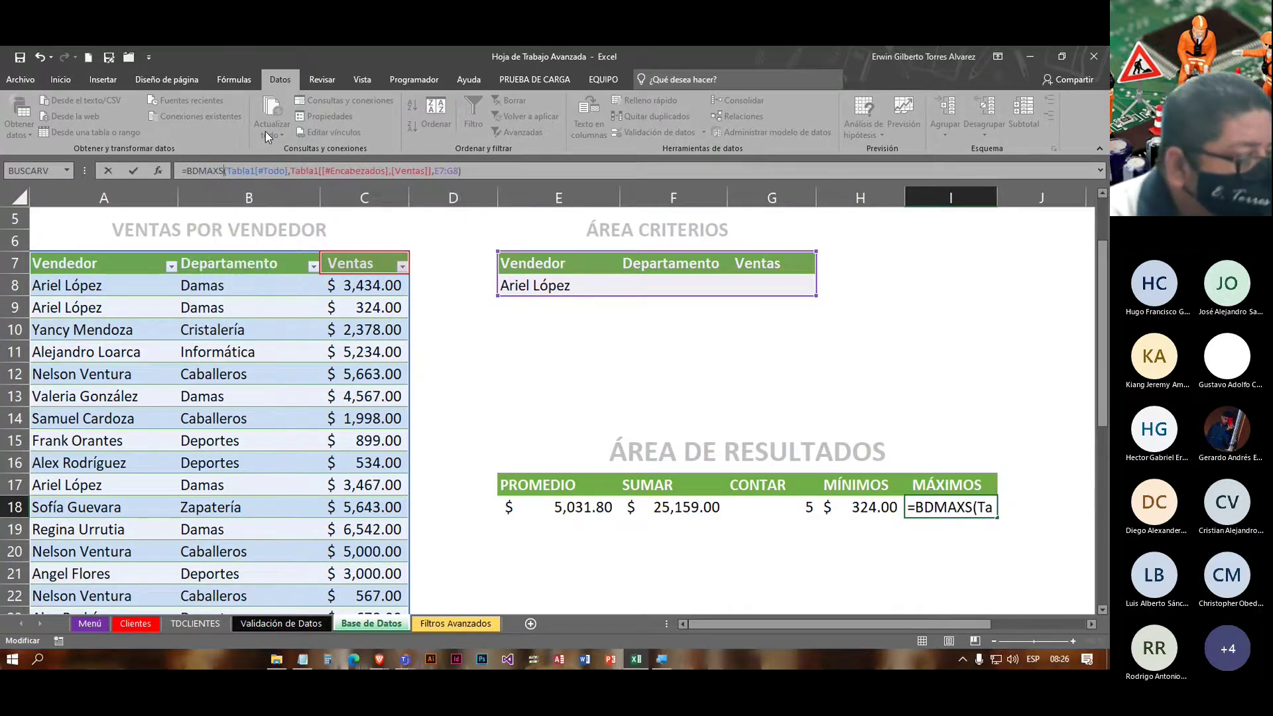
type("X")
key("Return")
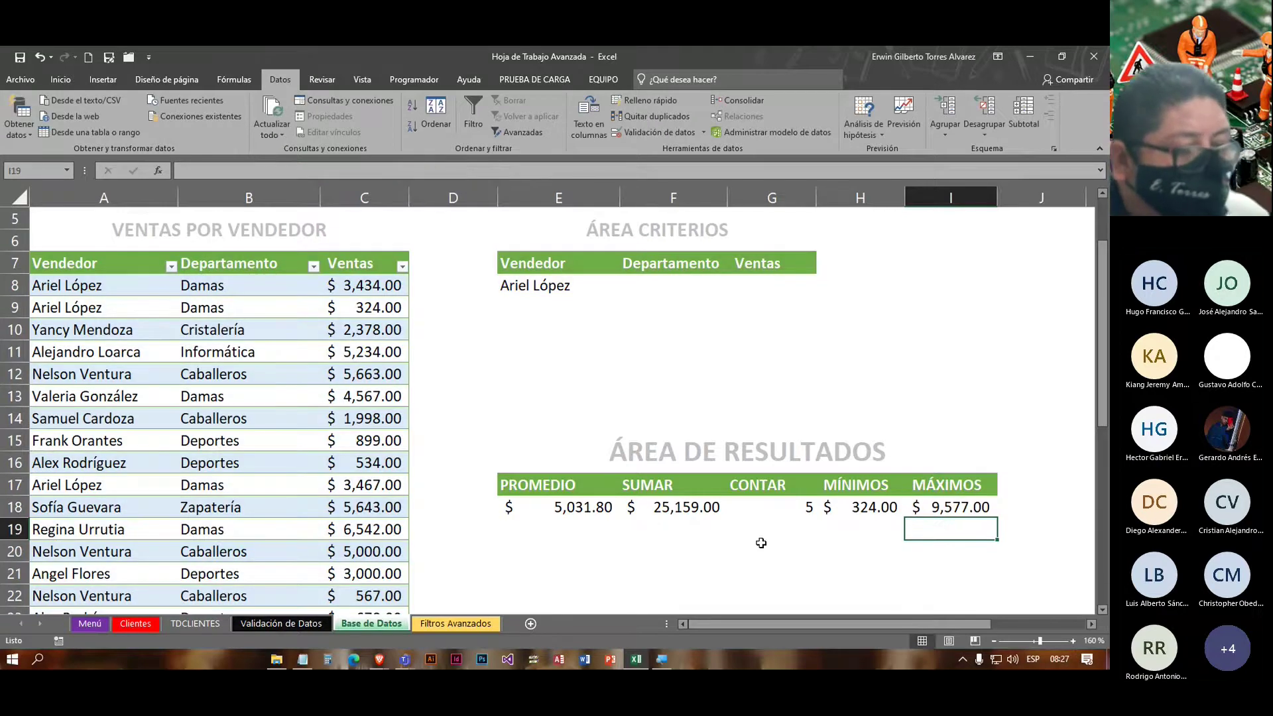
Step: Filter the sales table's Vendedor column to show only the seller used as the criterion in E8
left_click_drag(556, 507, 951, 507)
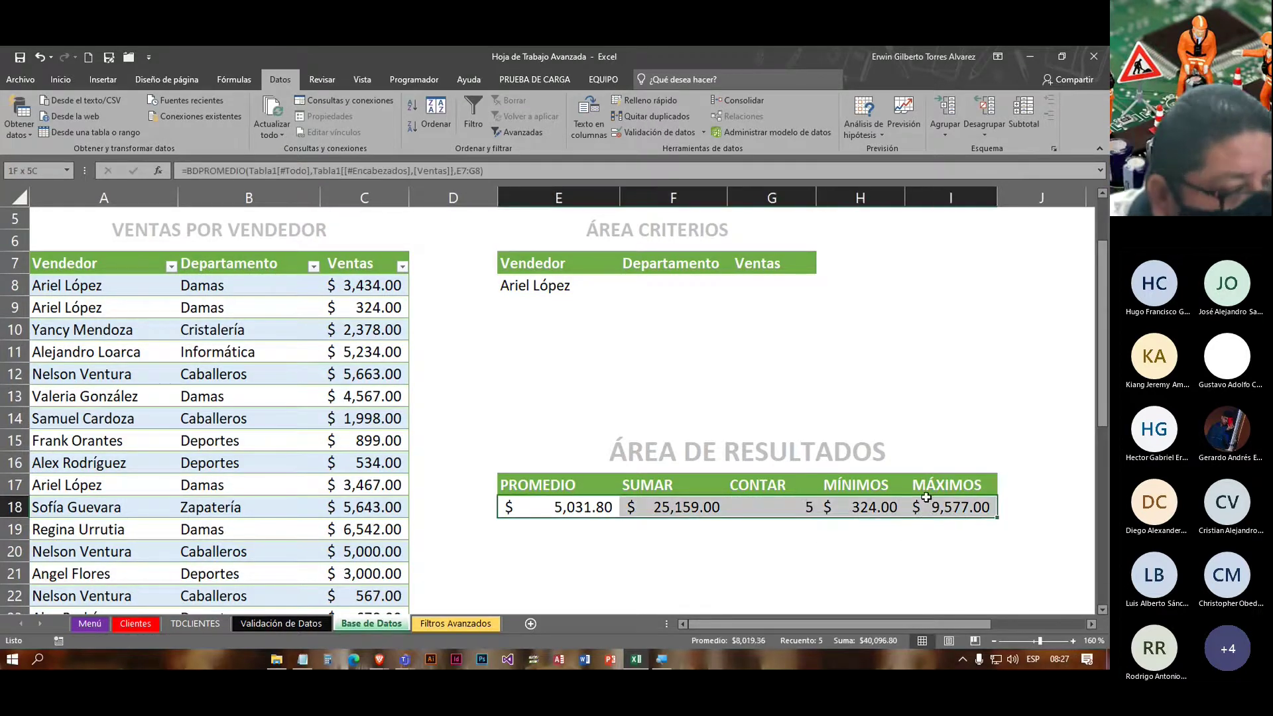
left_click(171, 266)
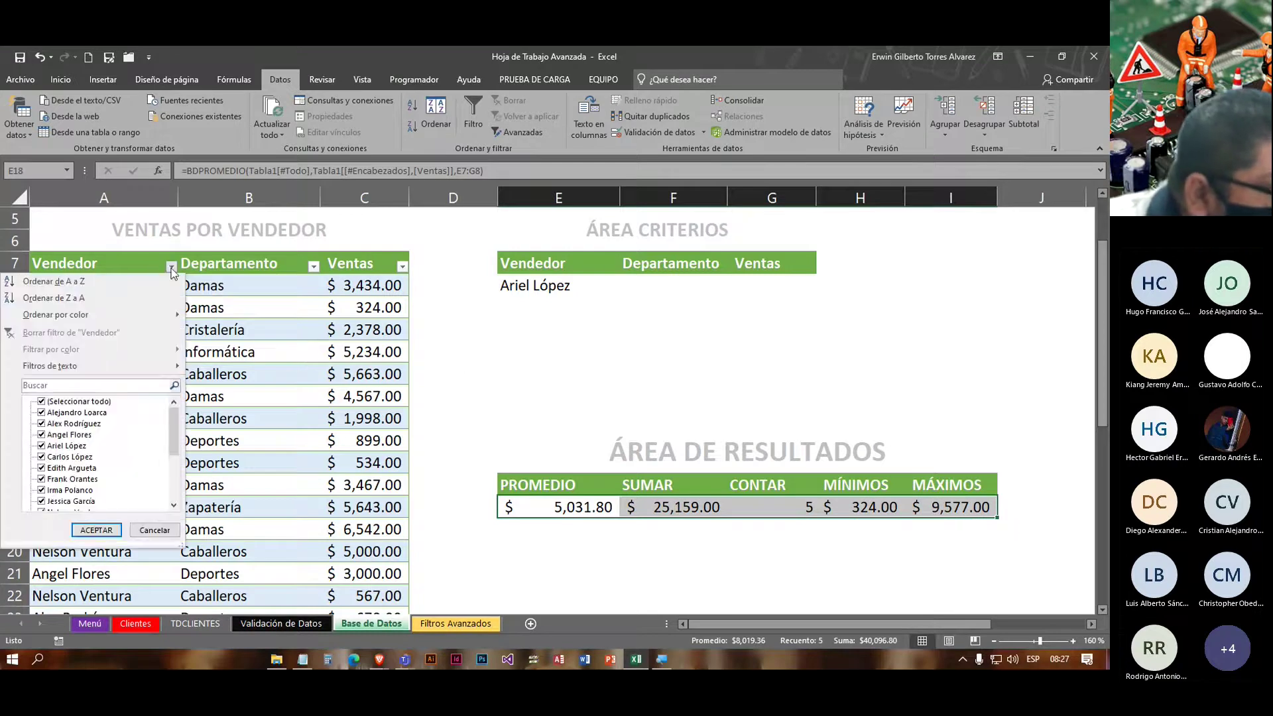
left_click(41, 402)
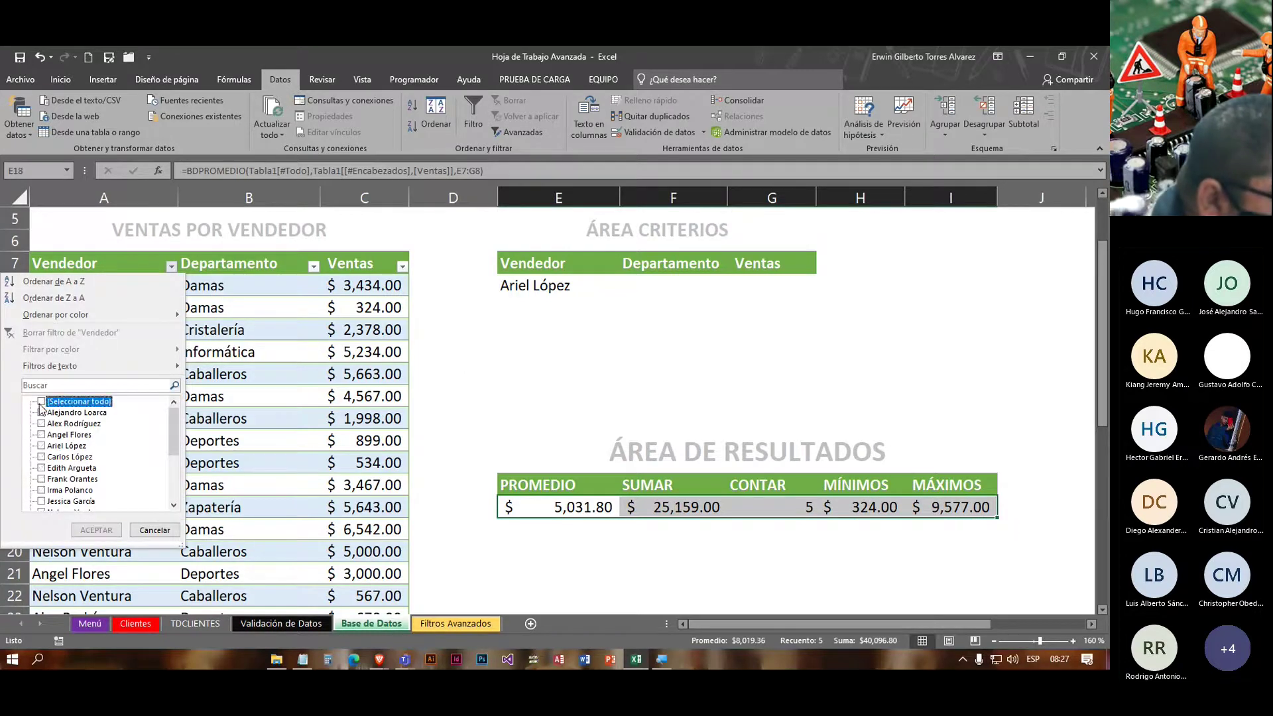
left_click(41, 447)
left_click(98, 530)
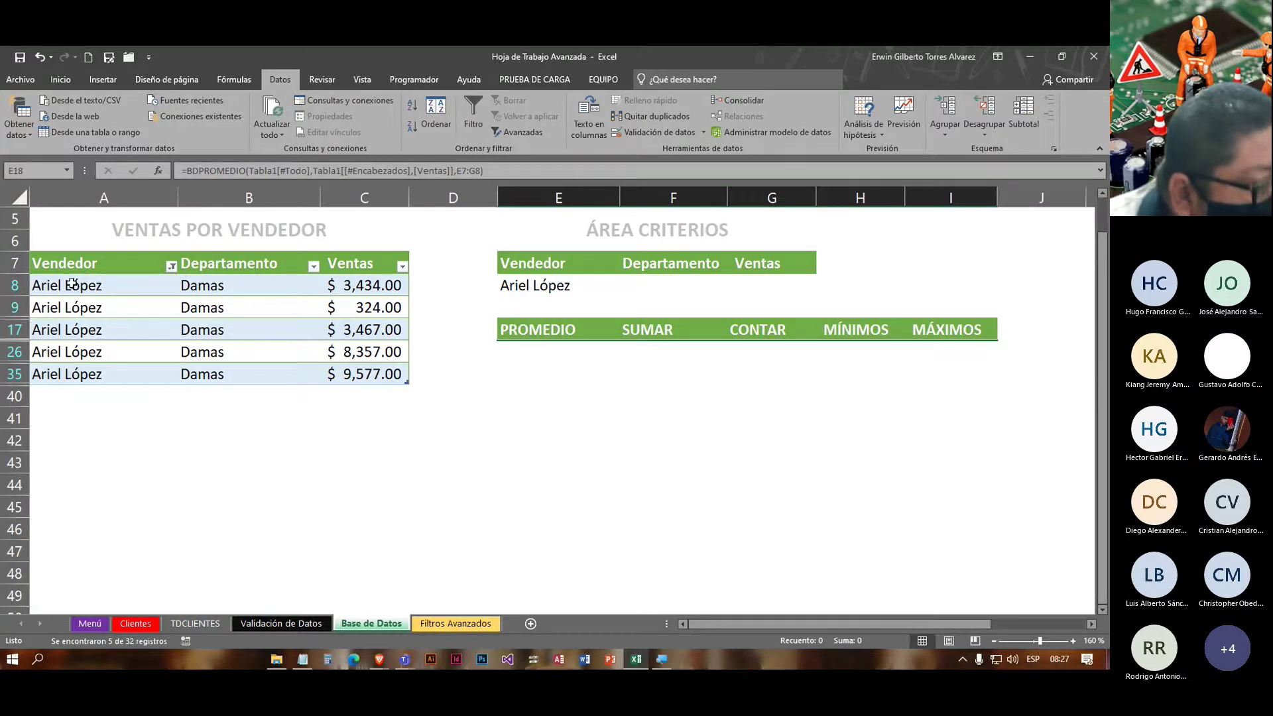
Step: Check the number of filtered records for the seller and the smallest amount in the Ventas column
left_click_drag(78, 285, 72, 375)
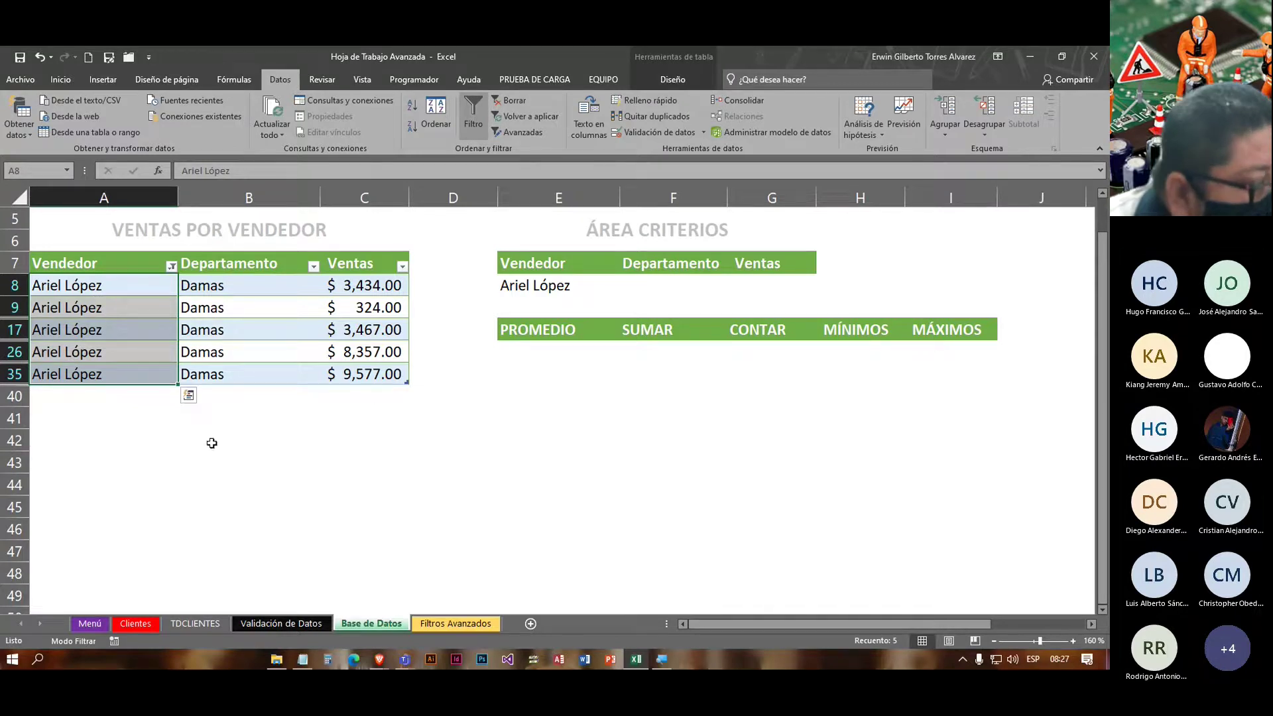
left_click(108, 324)
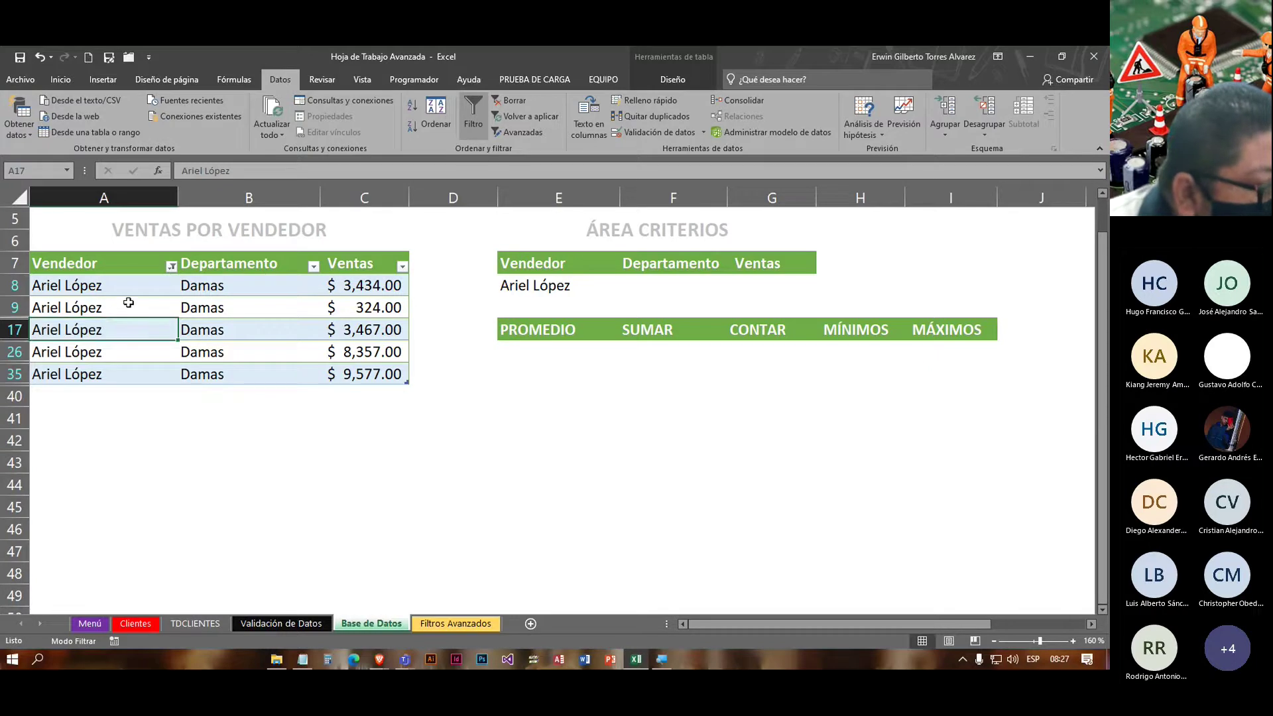
left_click(381, 309)
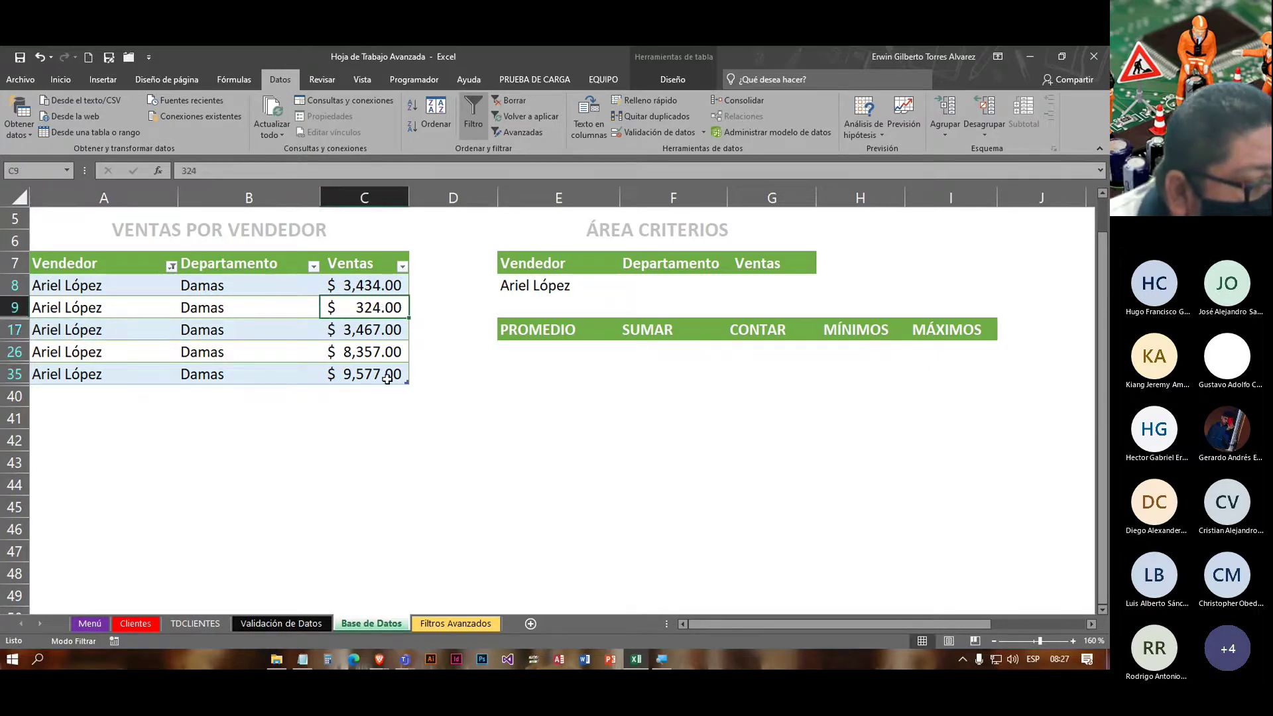
Step: Reselect all sellers in the Vendedor column filter so the sales table shows every record
left_click(172, 267)
left_click(41, 401)
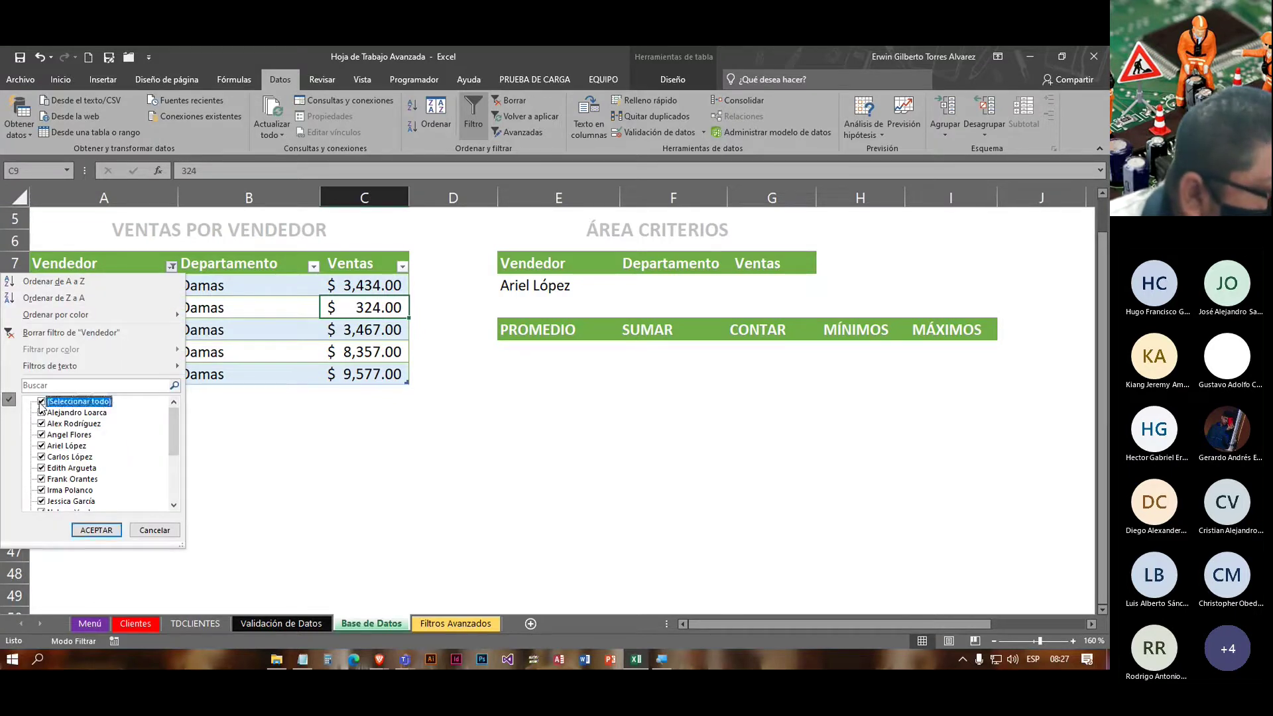
left_click(100, 531)
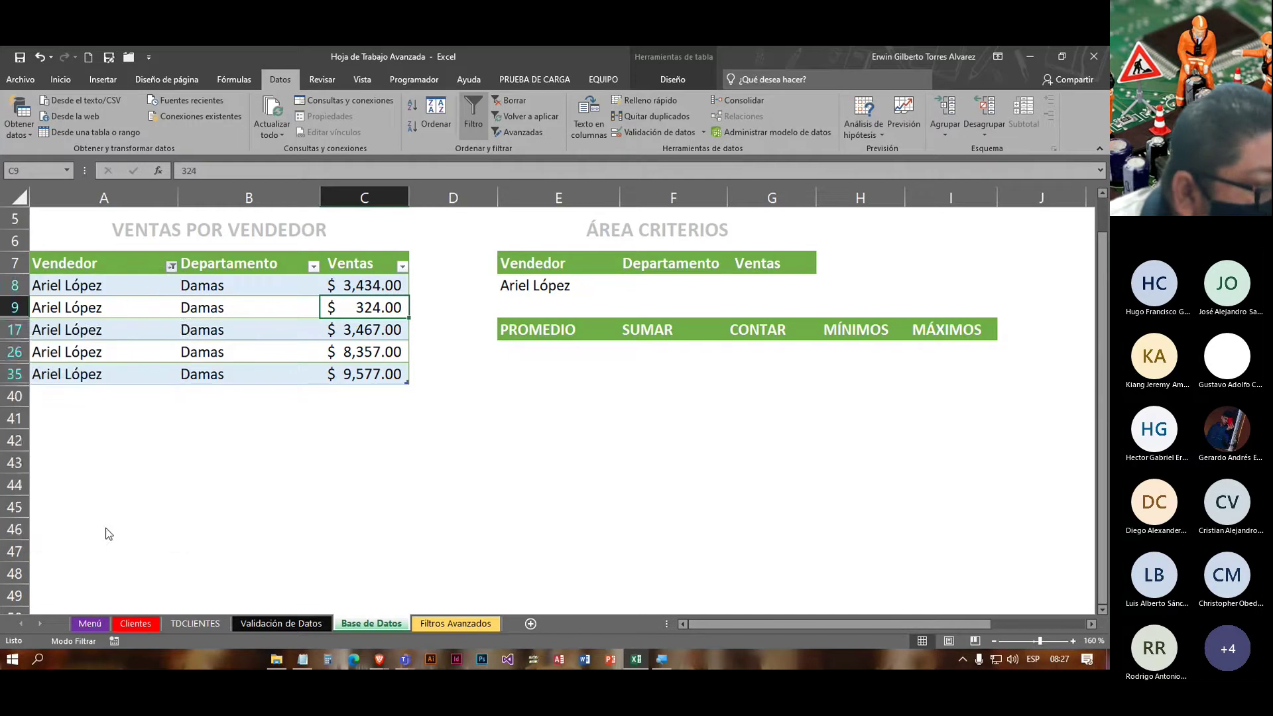
Step: Review the CONTAR, MÍNIMOS, MÁXIMOS, SUMAR and PROMEDIO result cells in row 18 and their database formulas
left_click(761, 512)
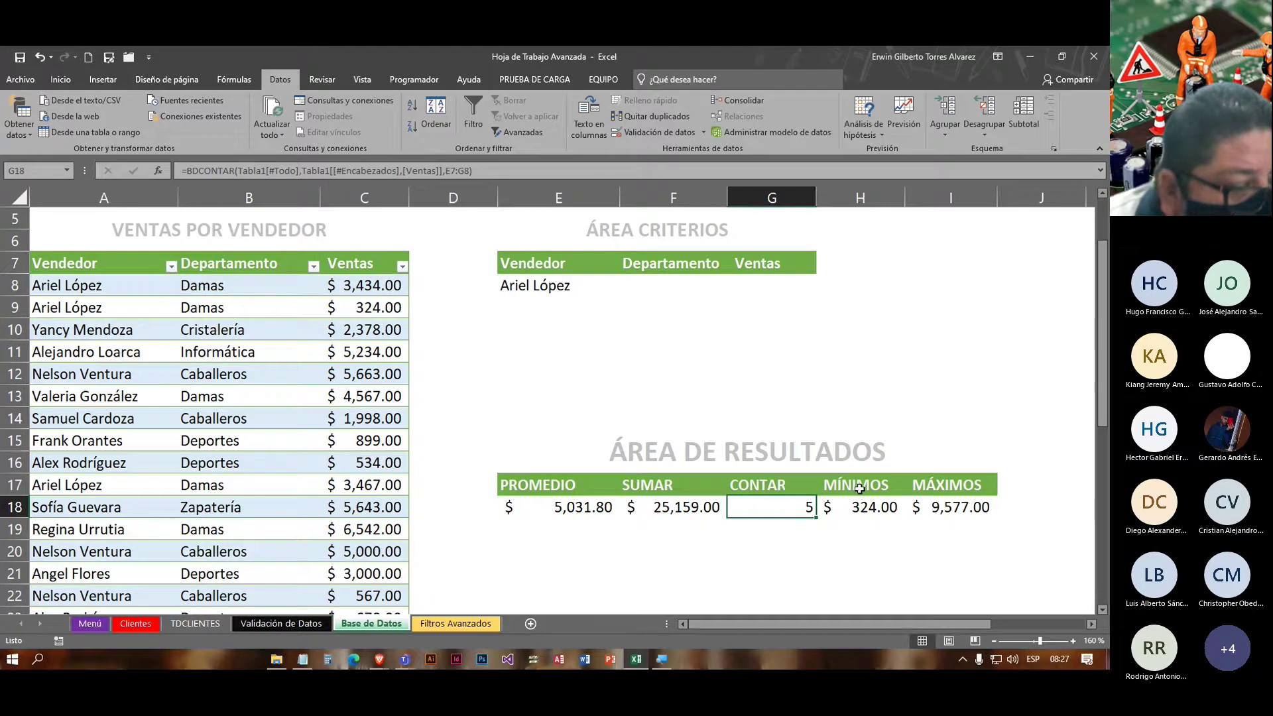
left_click(862, 512)
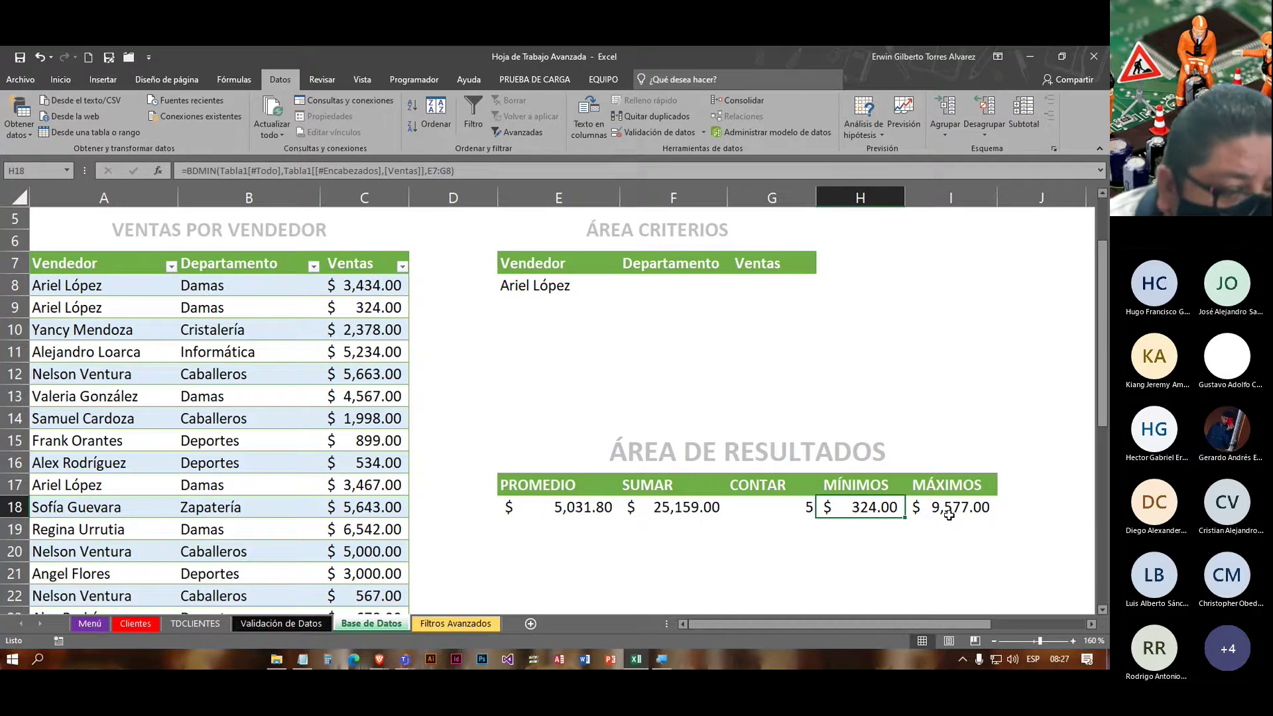
left_click(971, 516)
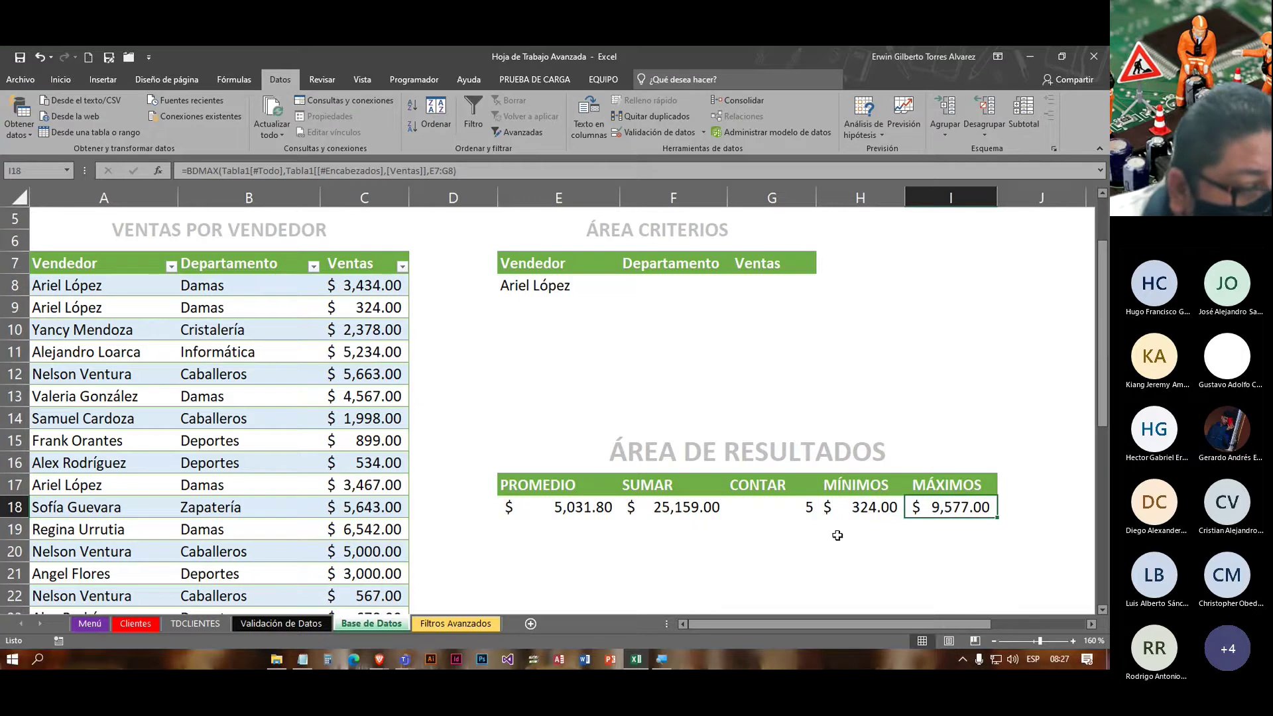
left_click(686, 514)
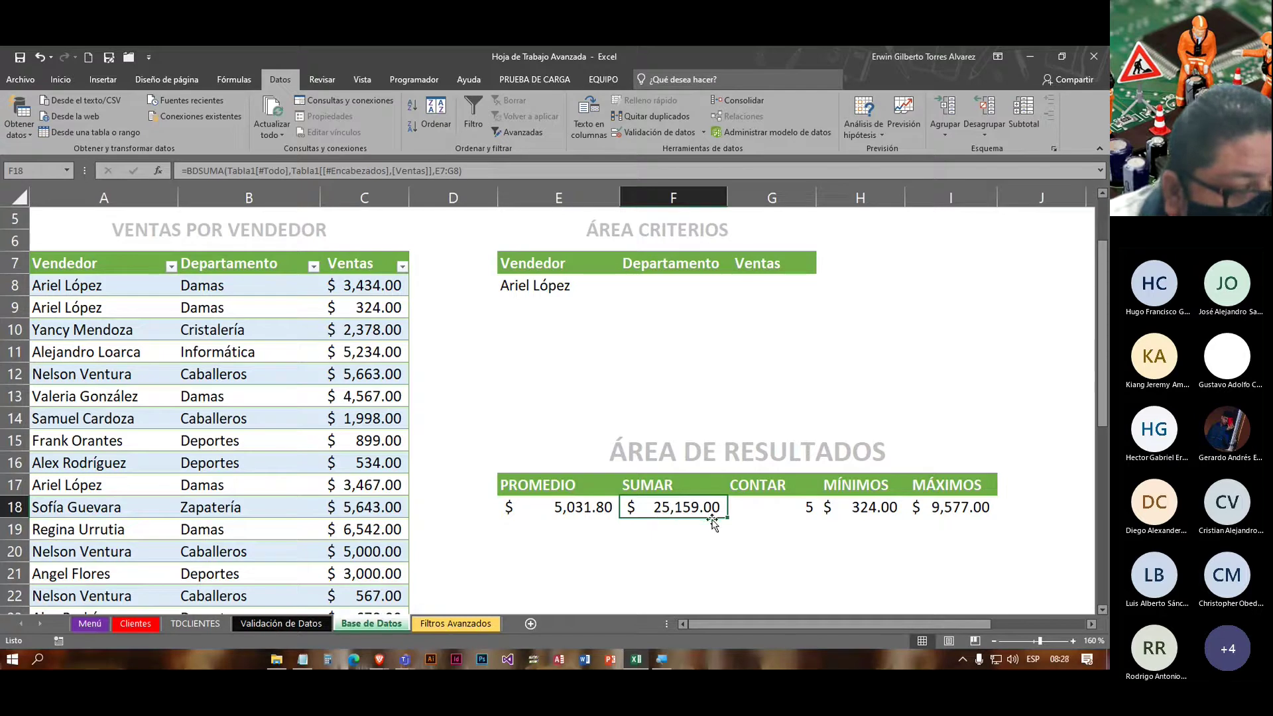
left_click(549, 507)
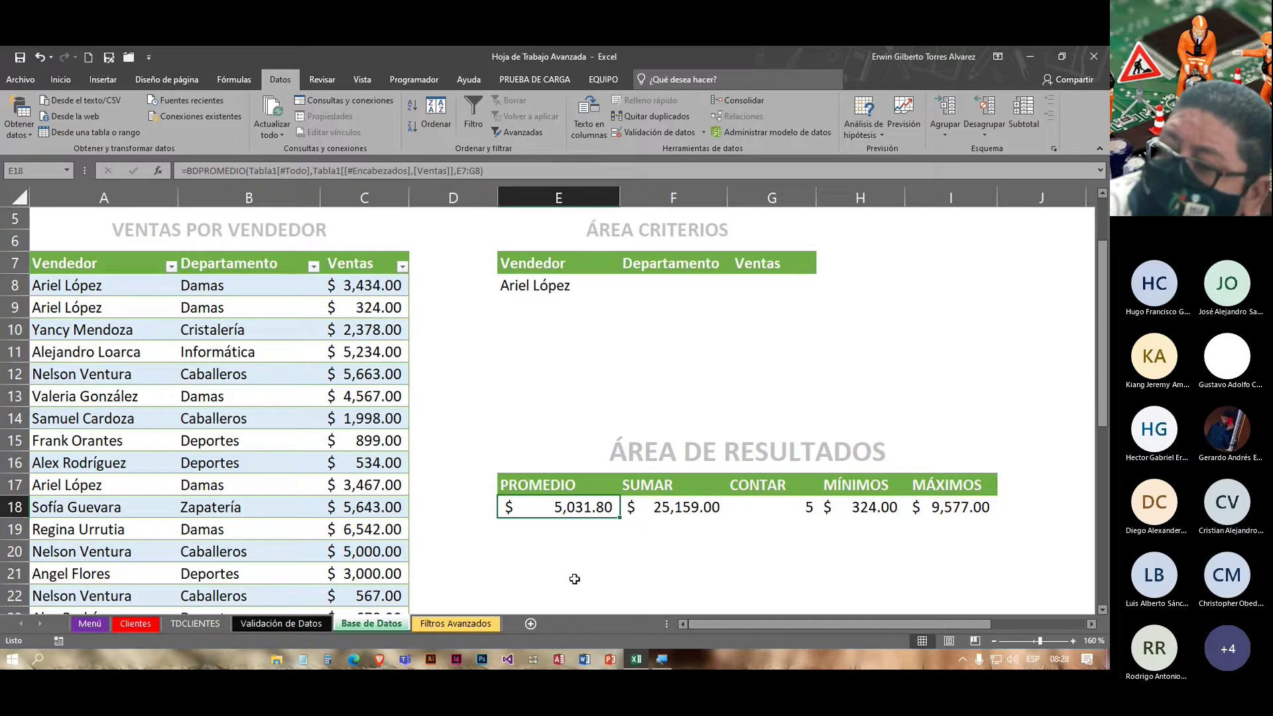
left_click(604, 609)
left_click(556, 554)
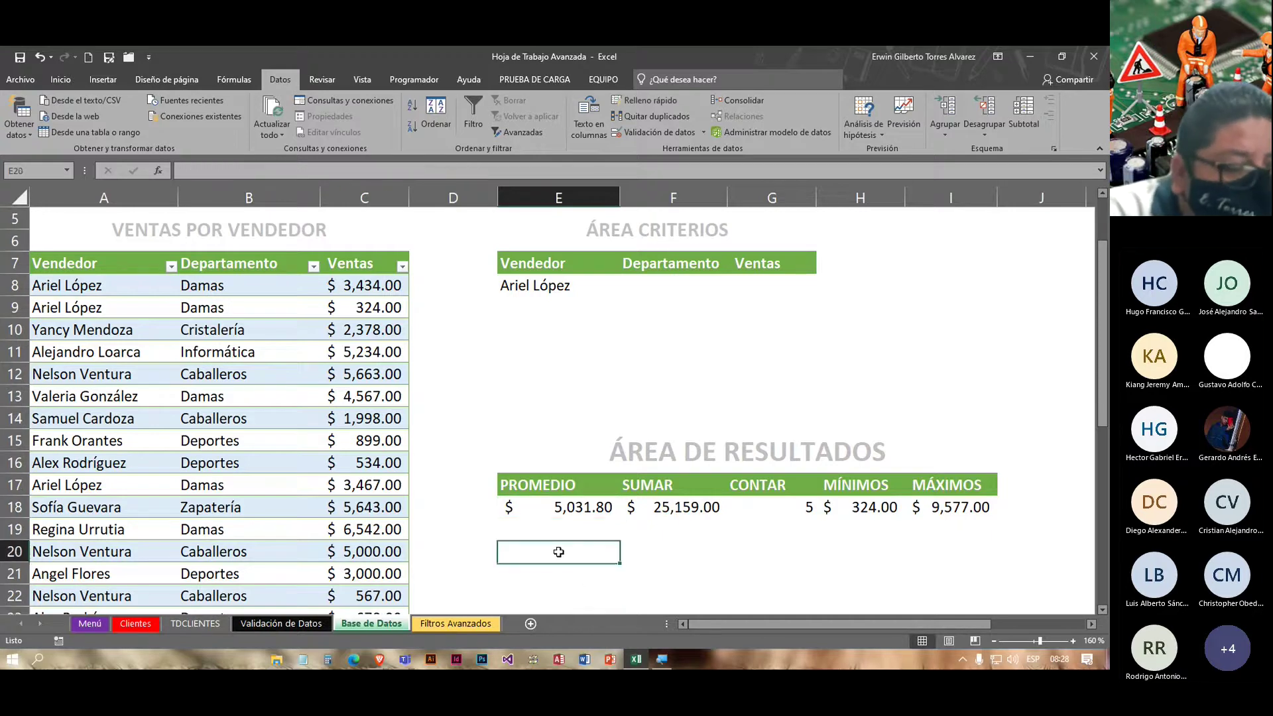
Step: Set the Departamento criterion in F8 to Informática, alongside the seller criterion
scroll(554, 552, "up", 2)
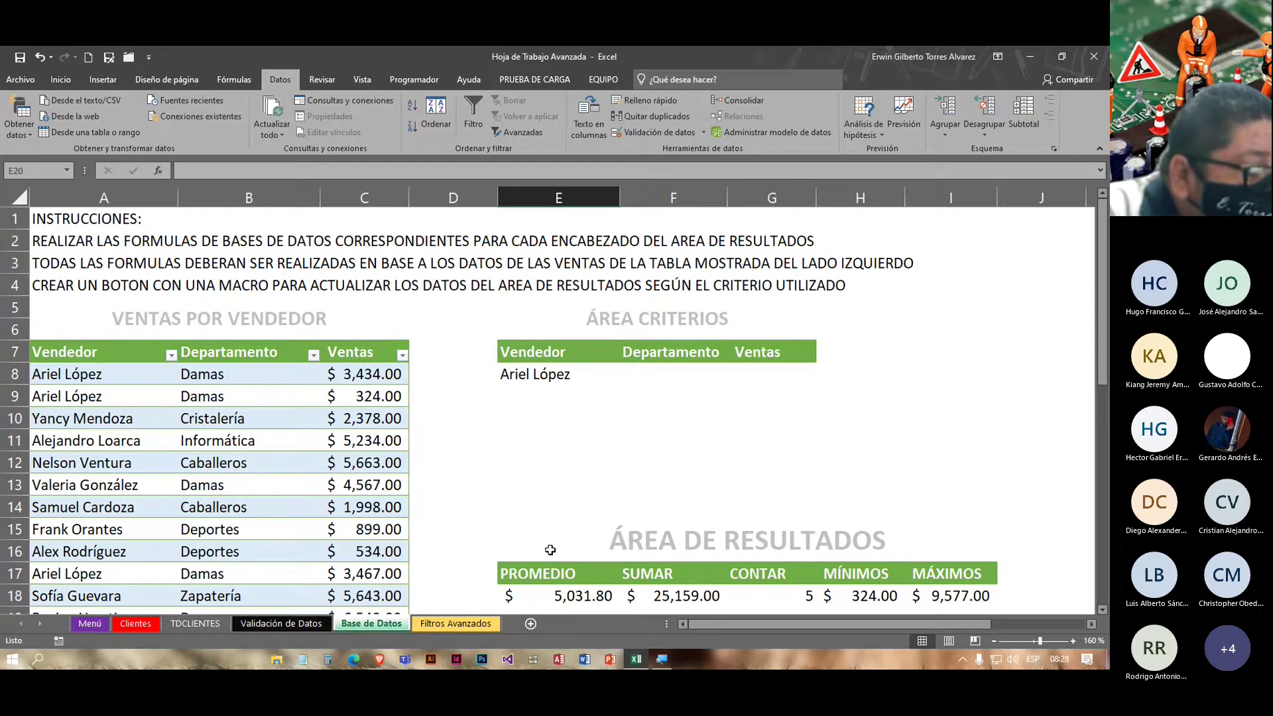
scroll(686, 490, "down", 1)
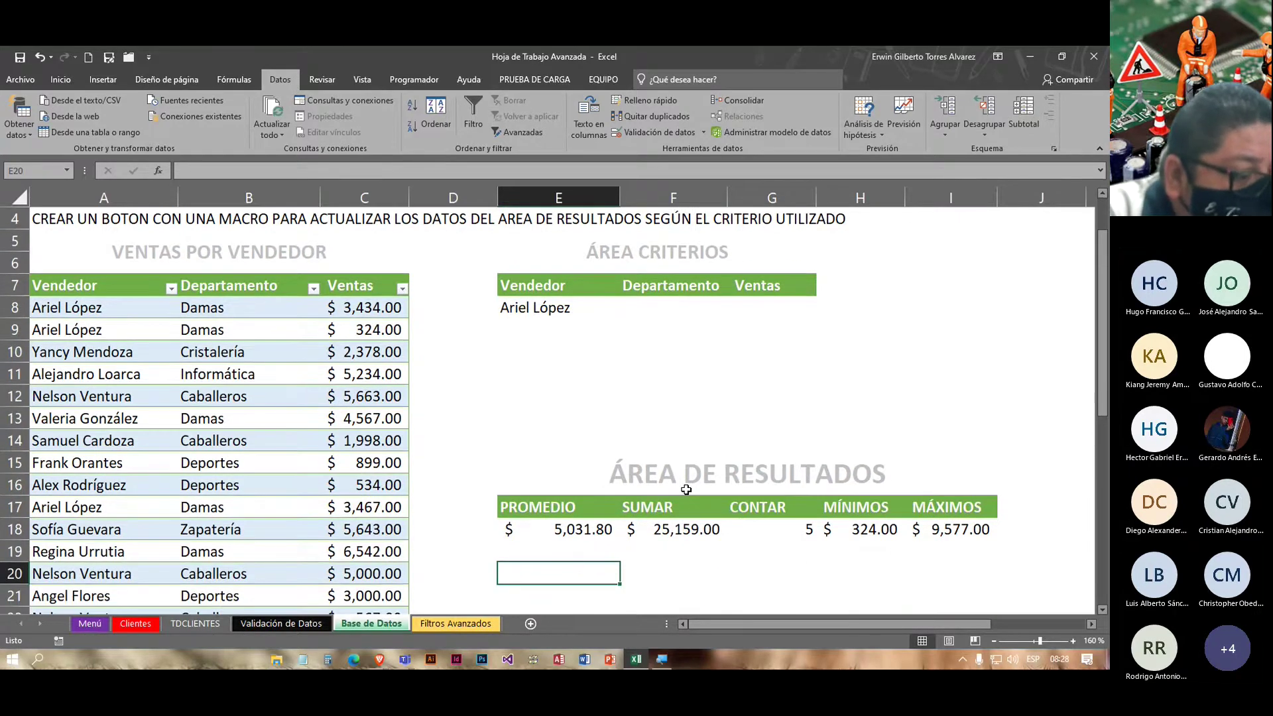
left_click(662, 307)
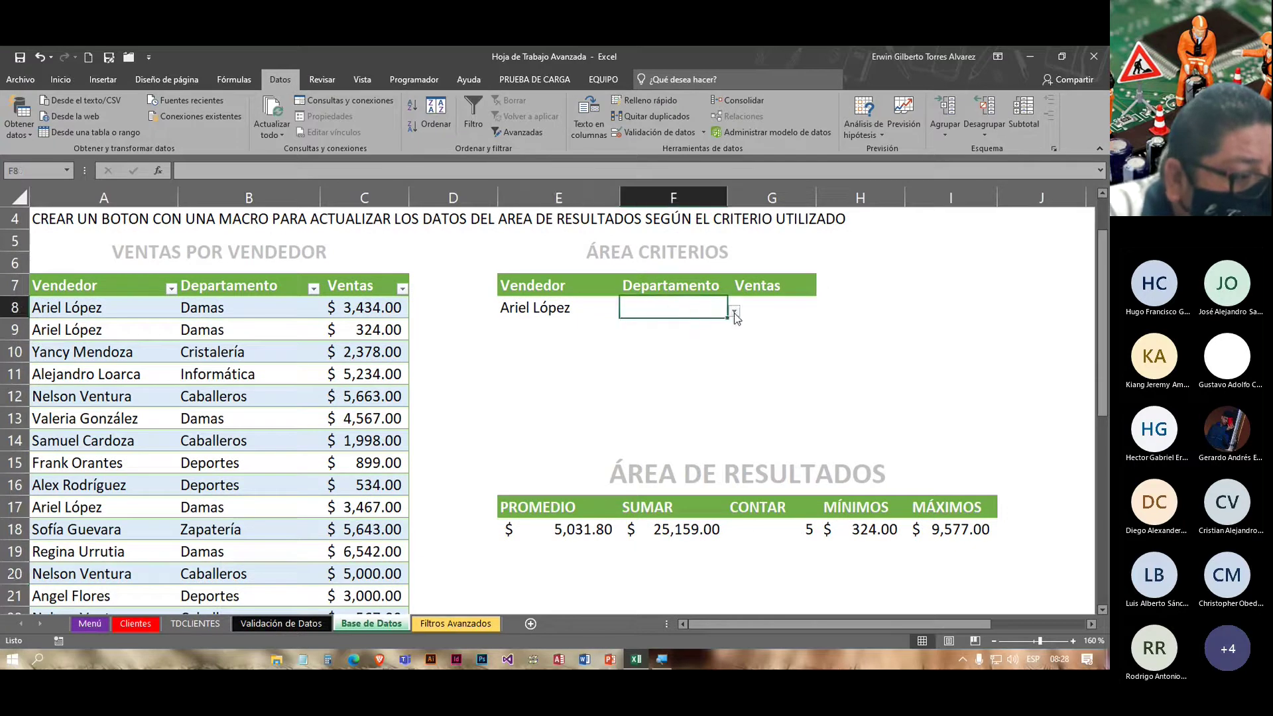
left_click(735, 311)
left_click(656, 357)
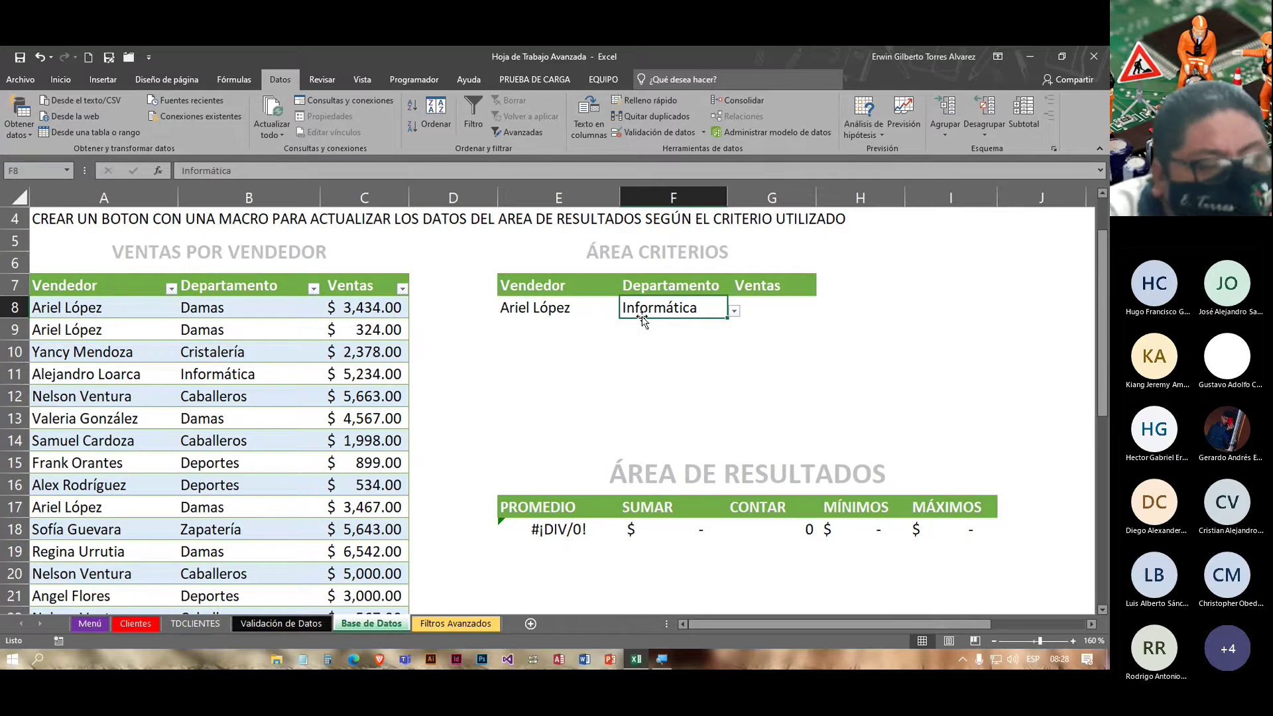
Step: Filter the Vendedor column to only the seller named in E8 to check that seller's departments
left_click(172, 289)
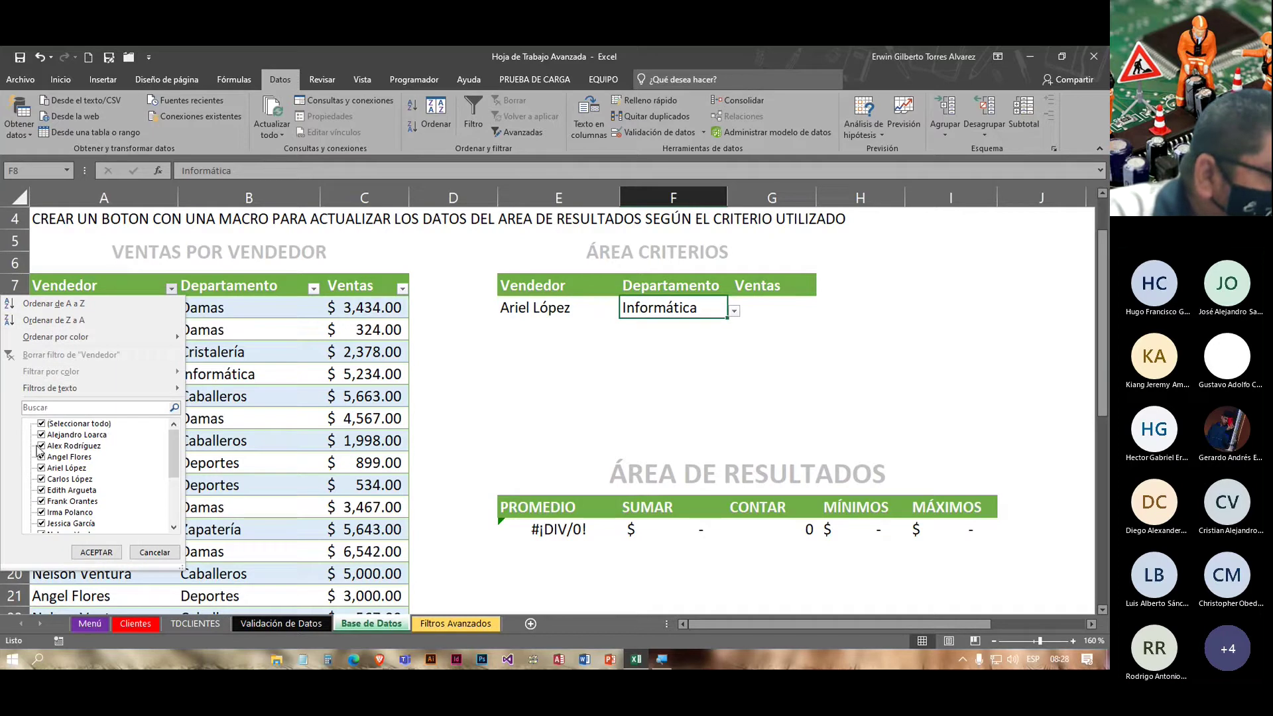
left_click(41, 469)
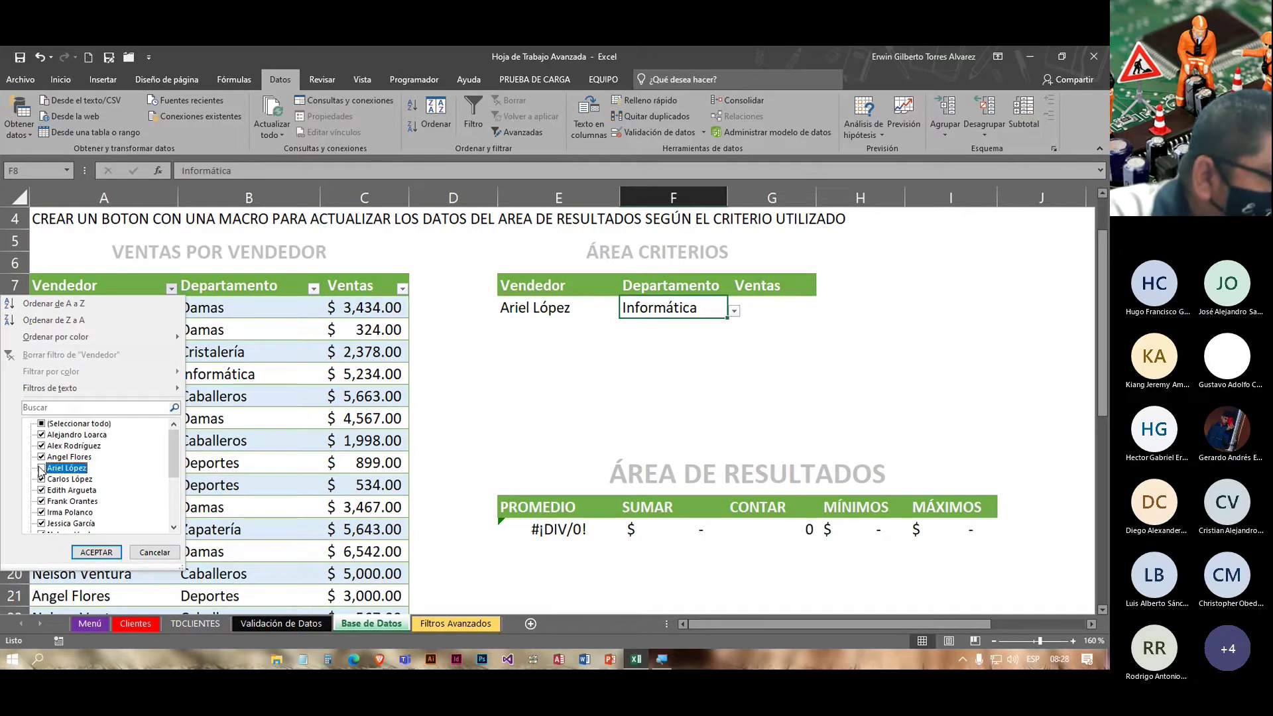
left_click(42, 423)
left_click(42, 469)
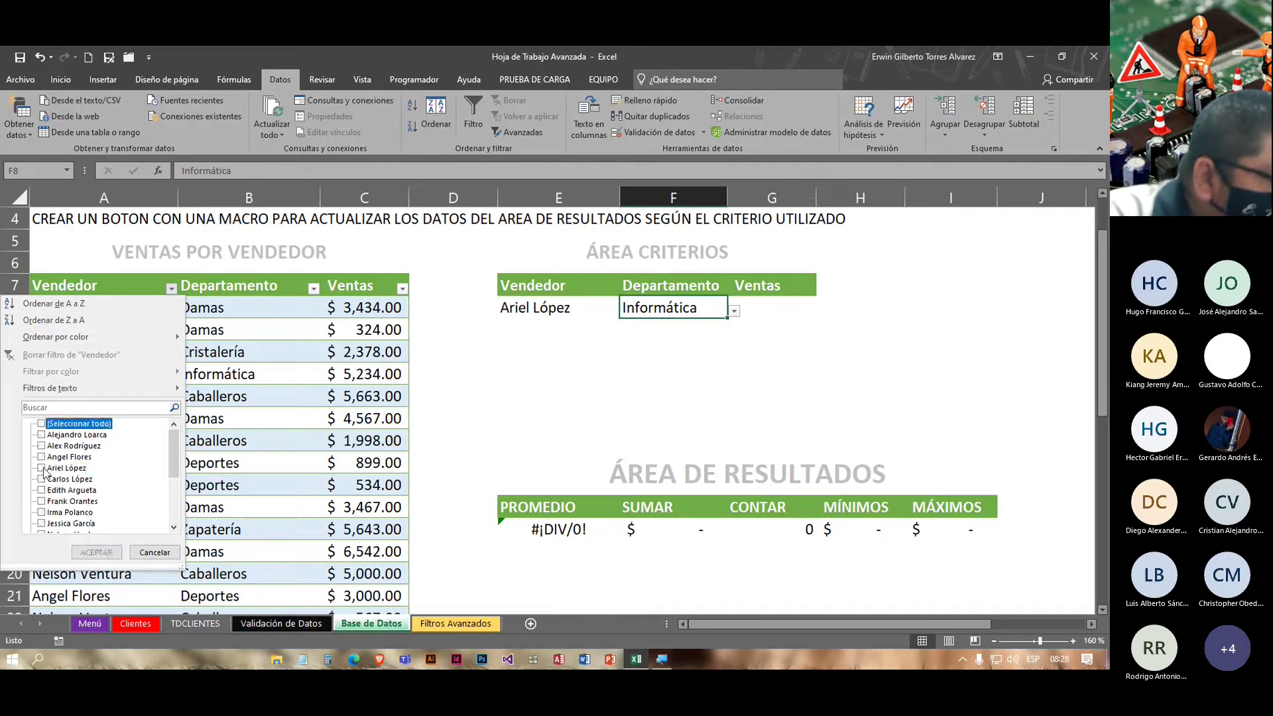
left_click(96, 552)
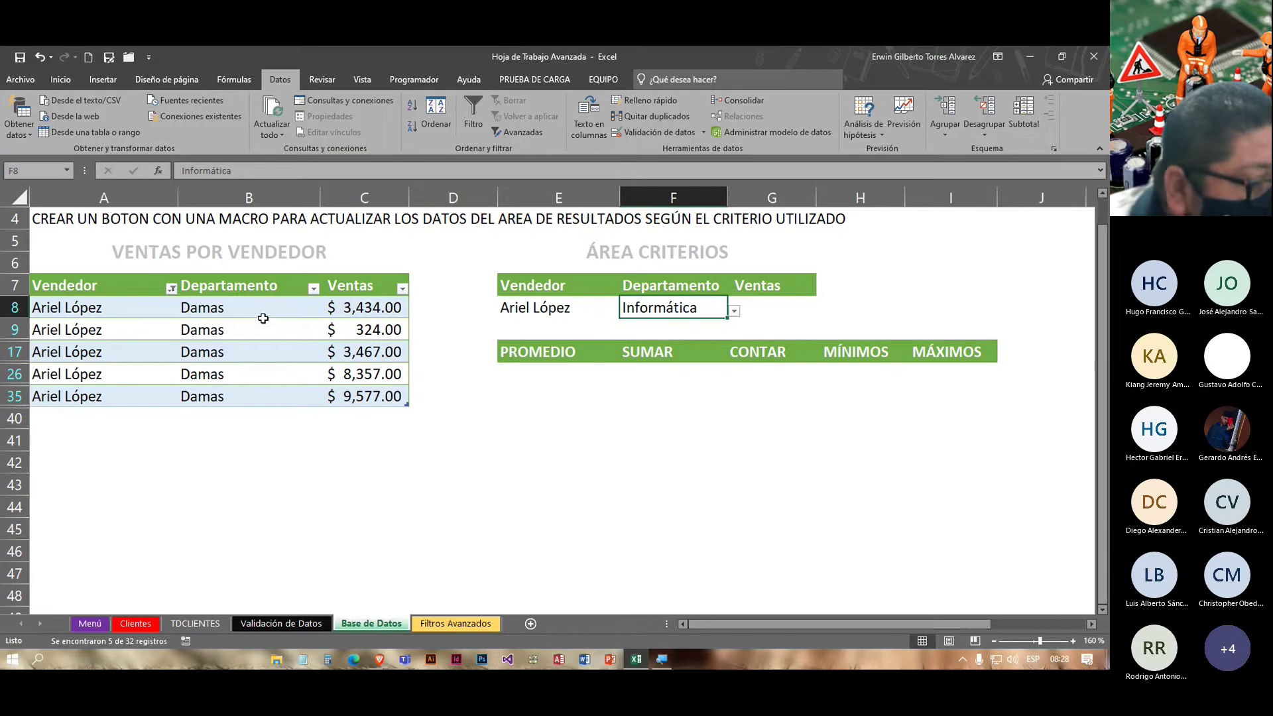
Step: Remove the seller filter from the Vendedor column by selecting all sellers again
left_click(172, 290)
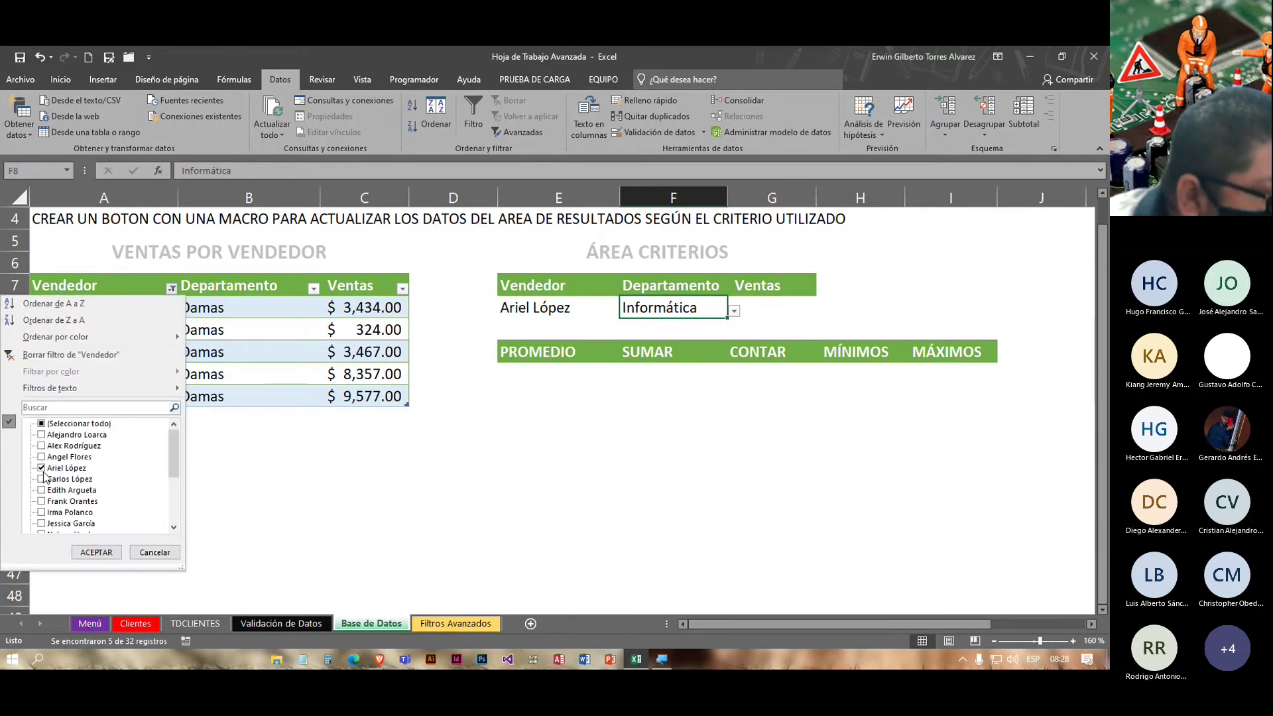
left_click(42, 425)
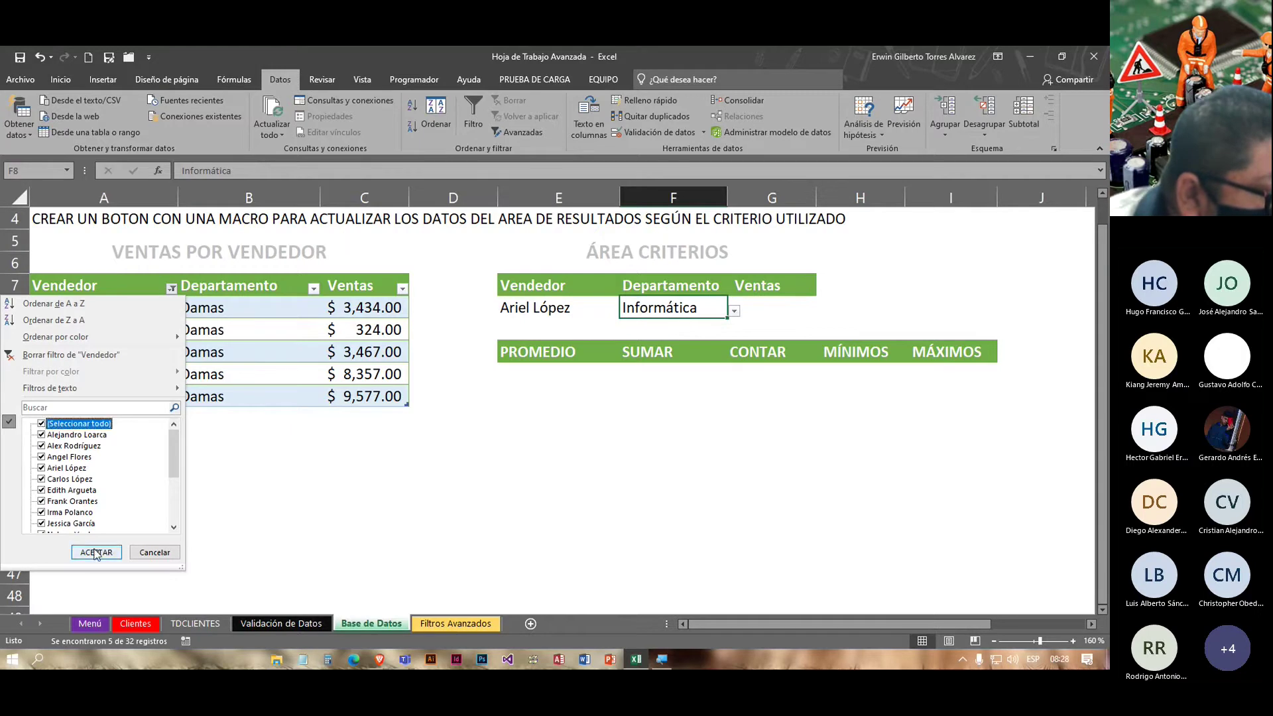
left_click(97, 553)
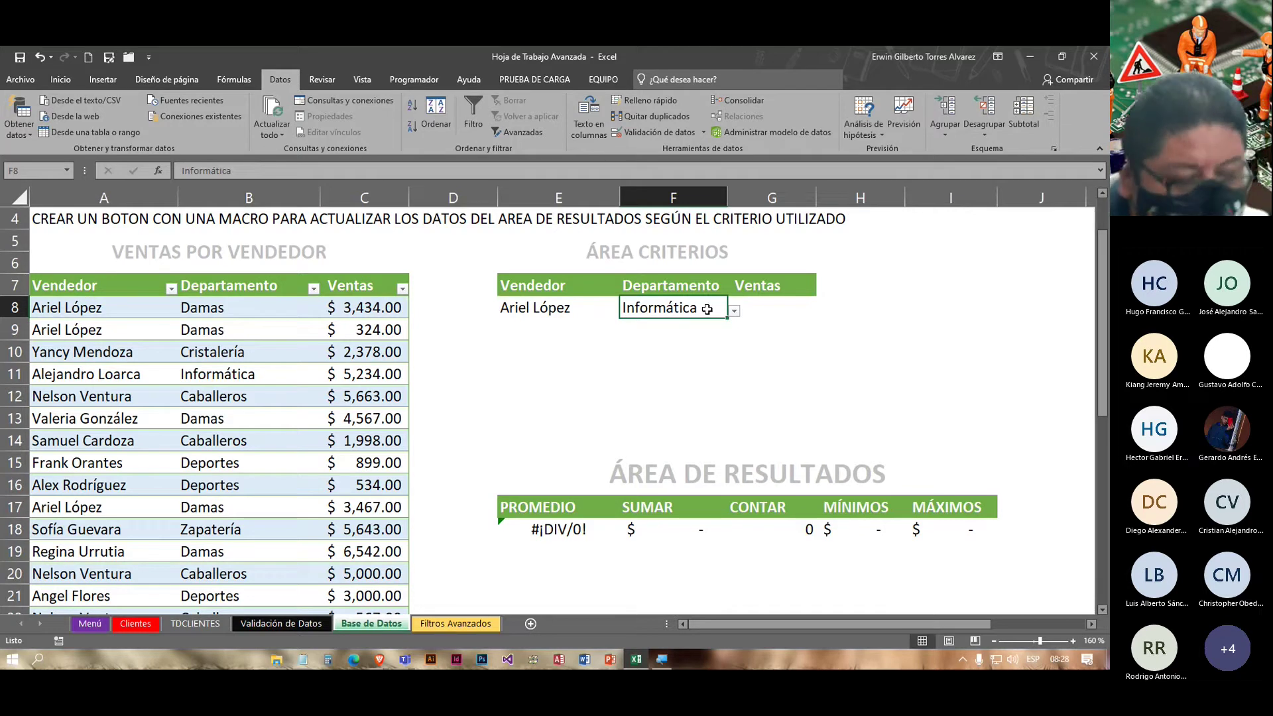
Step: Clear the Departamento criterion in F8 and set it to Damas
key("Delete")
left_click(779, 353)
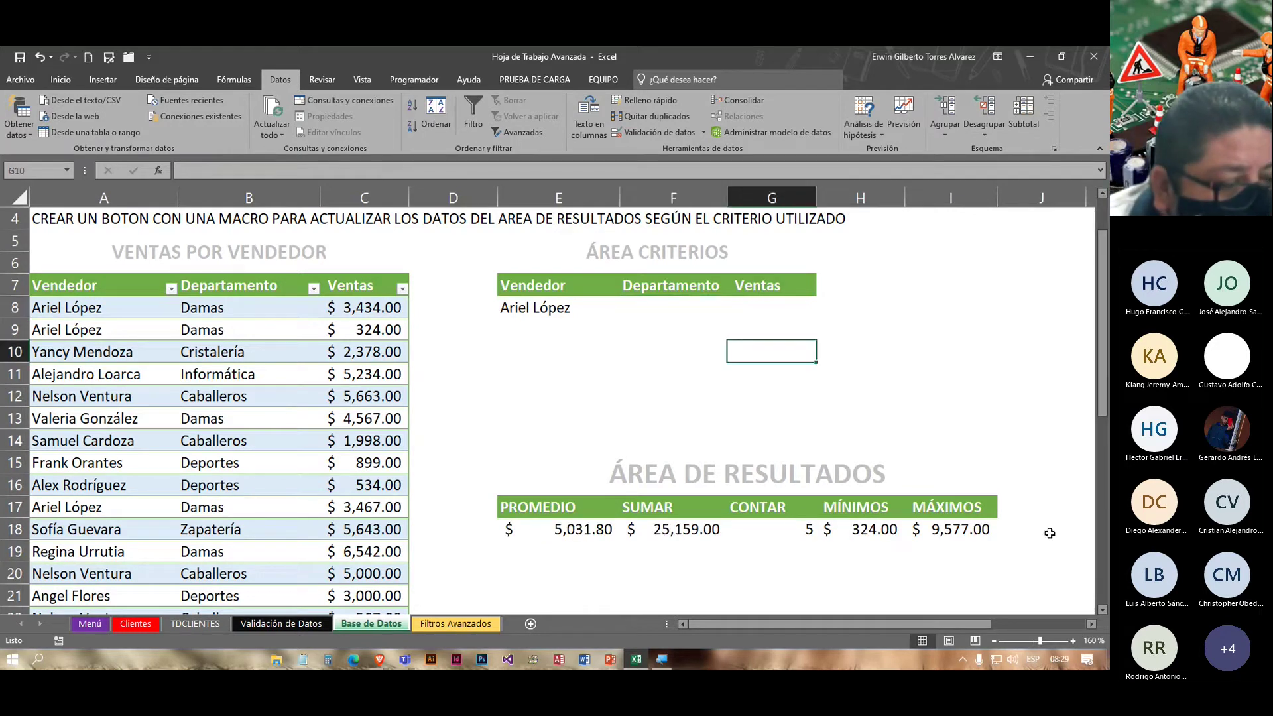
left_click(677, 313)
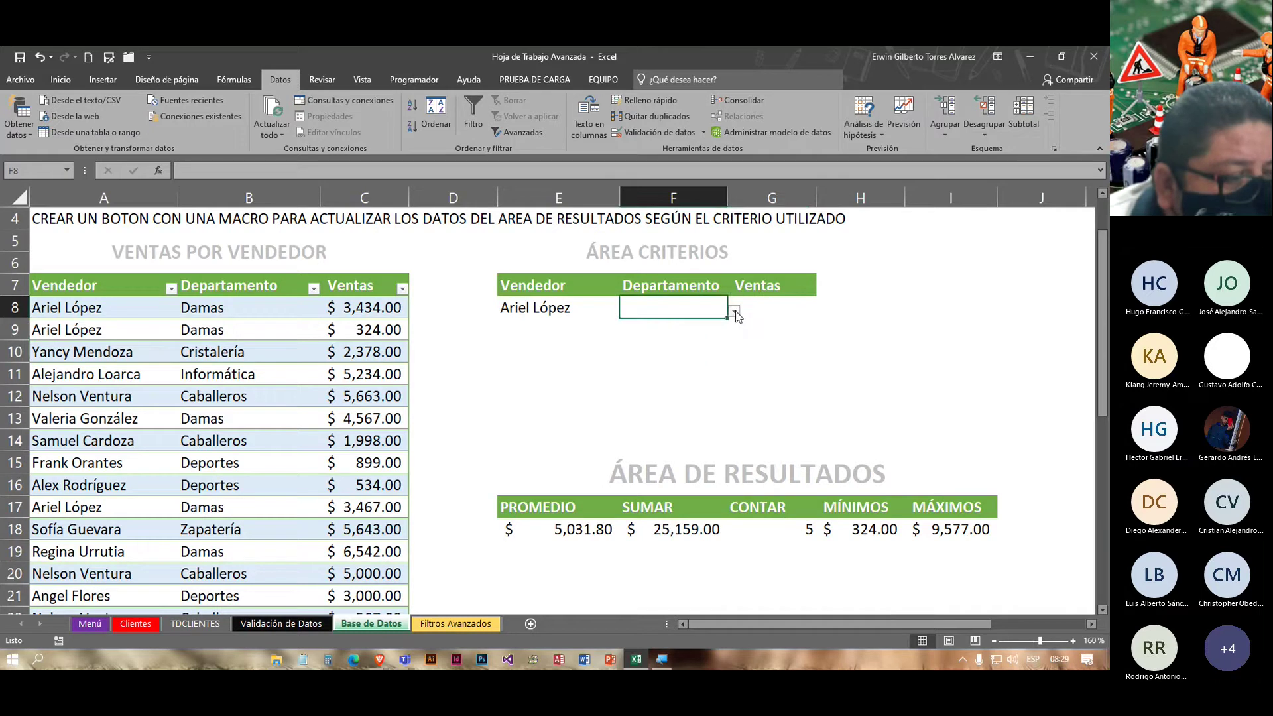
left_click(735, 311)
left_click(627, 329)
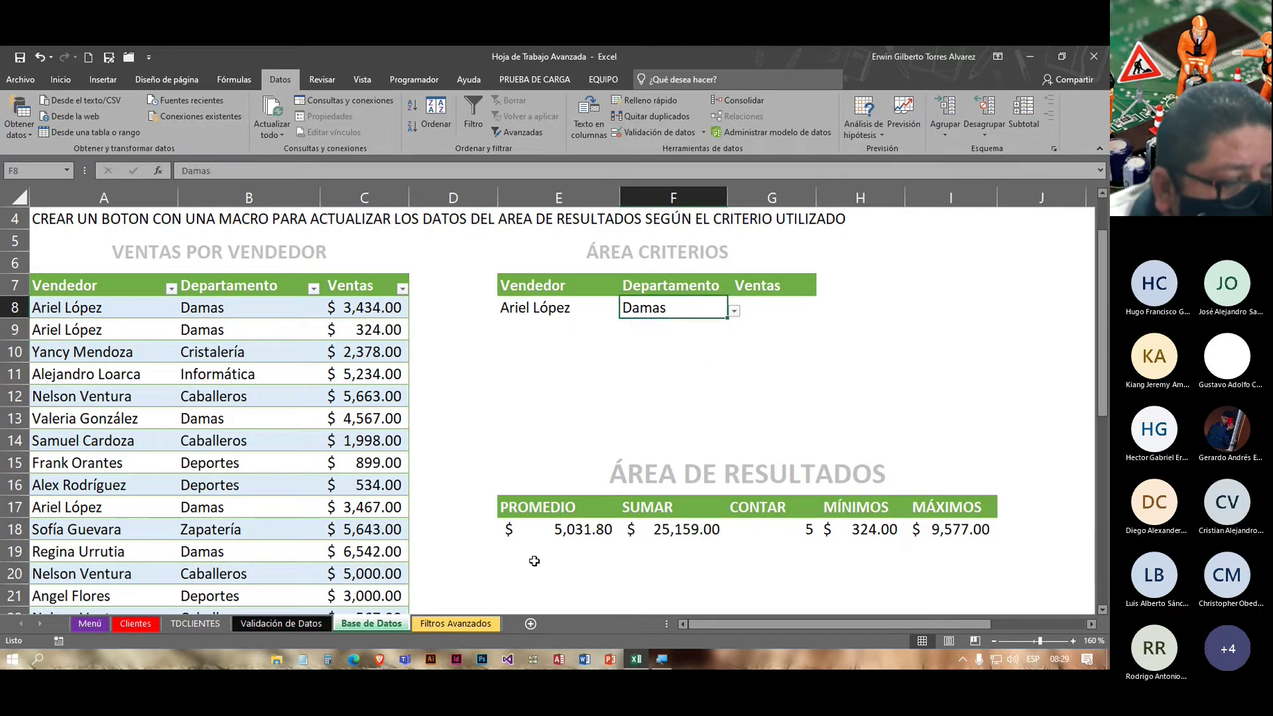
Step: Try Caballeros as the Departamento criterion in F8 and empty the cell again, leaving only the seller criterion
left_click(734, 312)
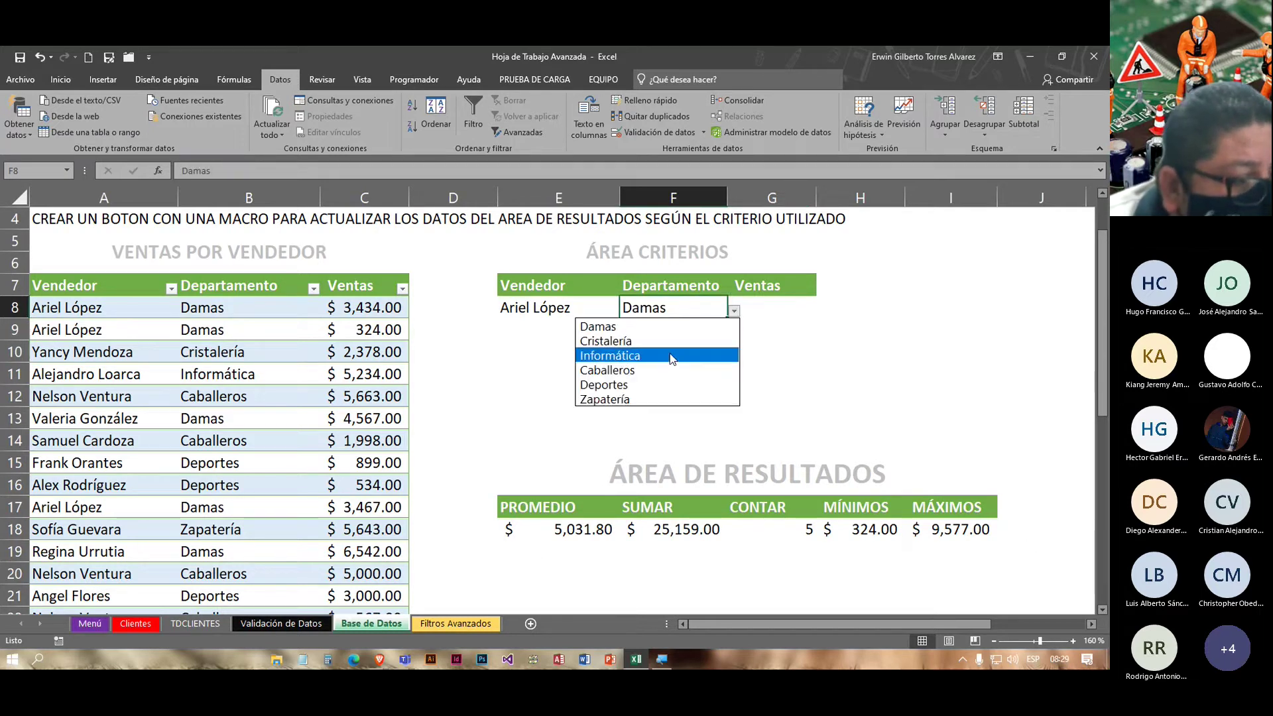
left_click(627, 370)
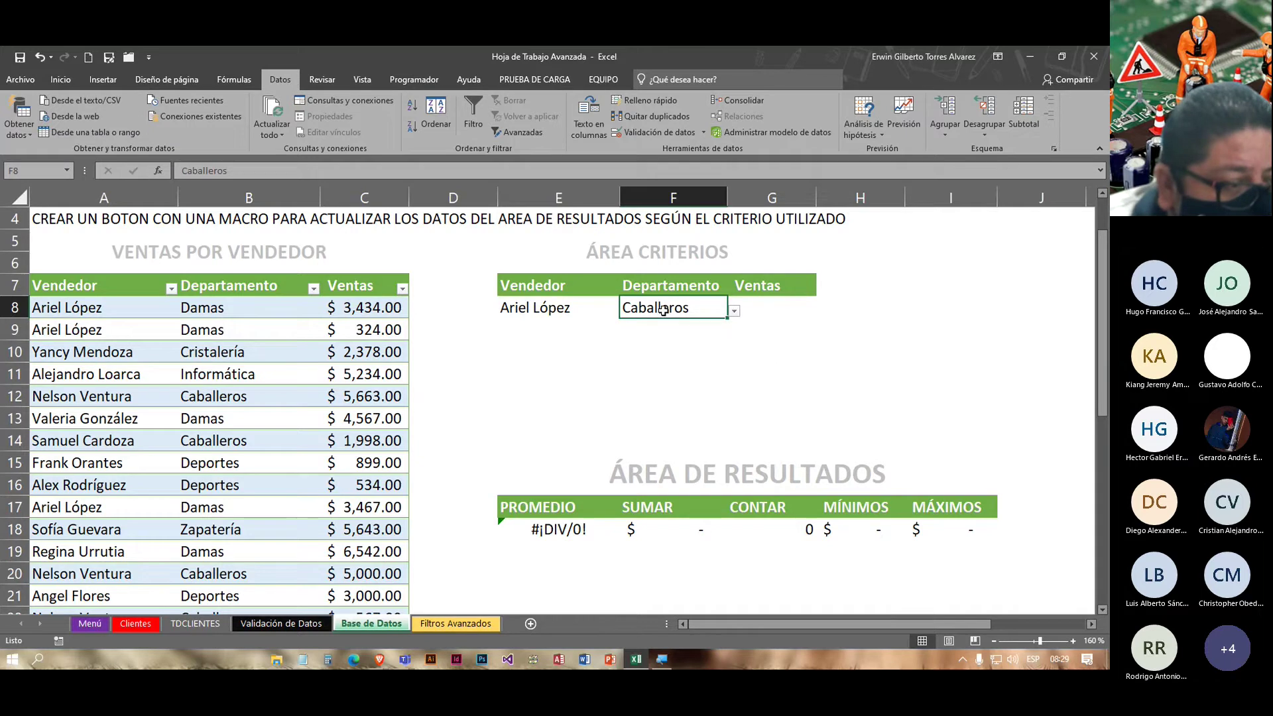
double_click(705, 310)
key("BackSpace")
key("BackSpace")
key("BackSpace")
key("BackSpace")
key("BackSpace")
key("BackSpace")
key("BackSpace")
key("BackSpace")
key("BackSpace")
key("Return")
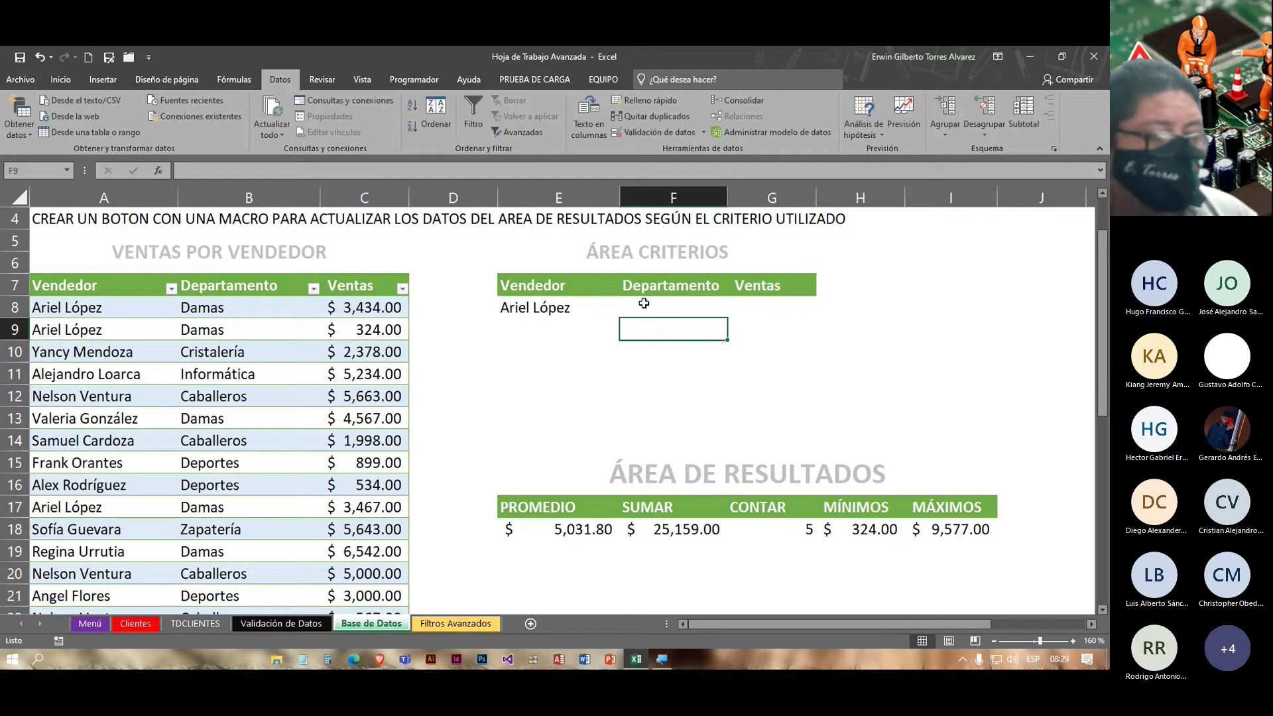
left_click(537, 322)
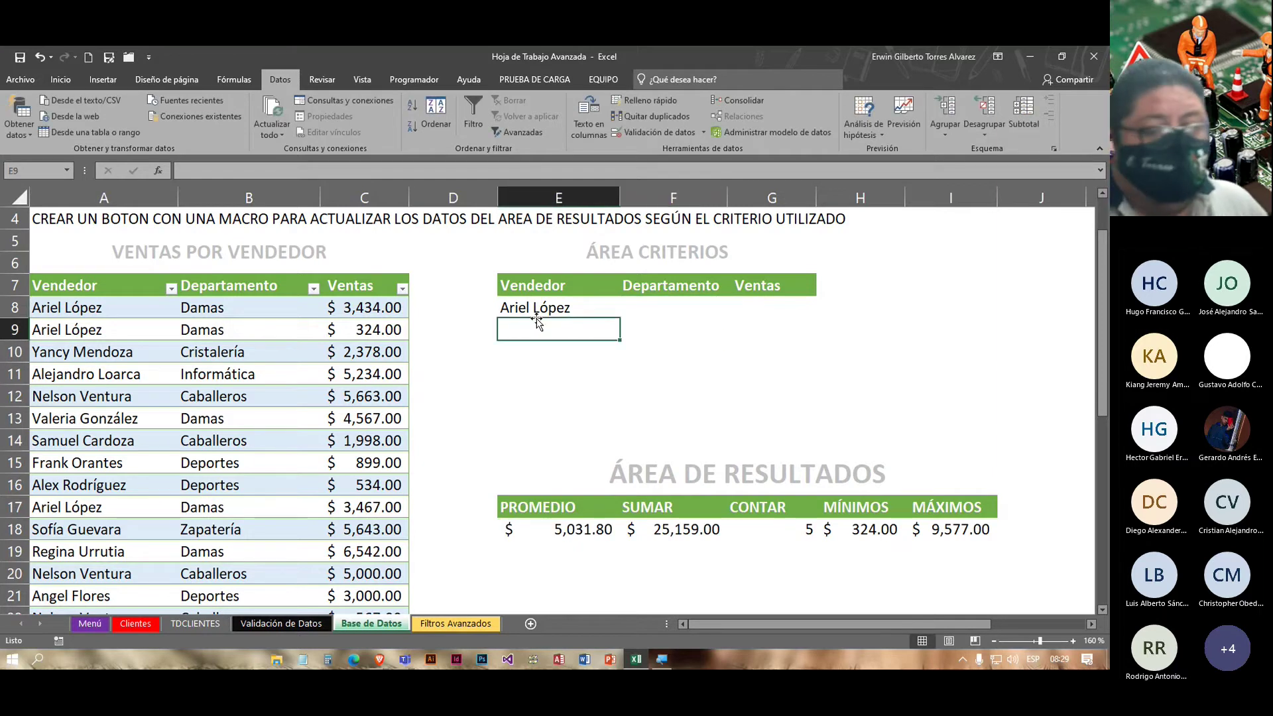